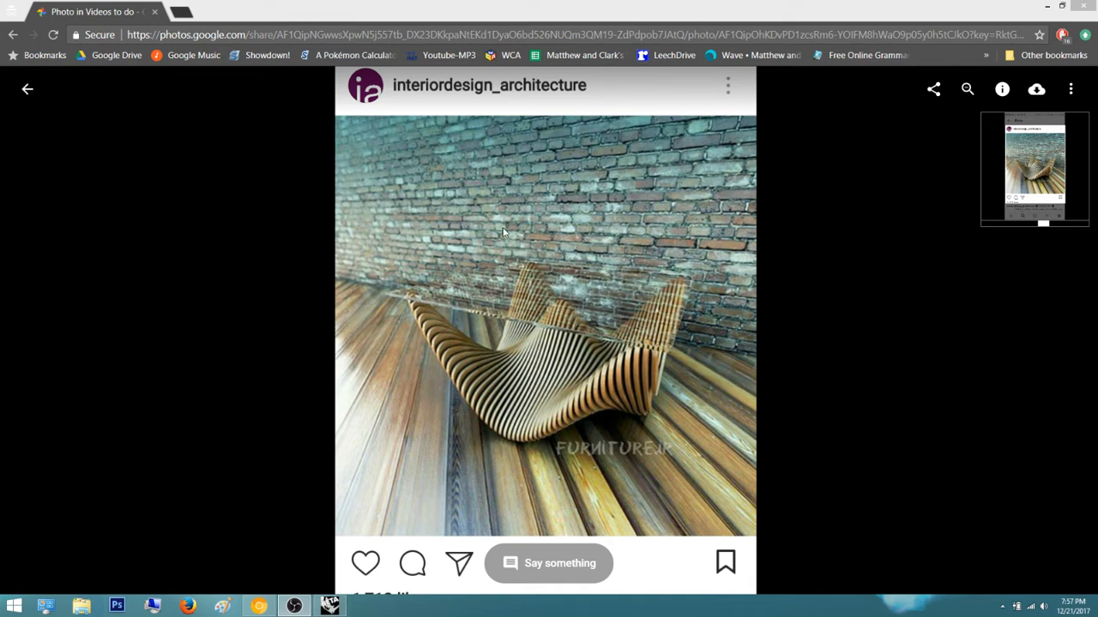
# Switch from the browser's reference photo to Rhino and Grasshopper, and maximize the Top viewport
pyautogui.click(1048, 9)
pyautogui.click(1048, 9)
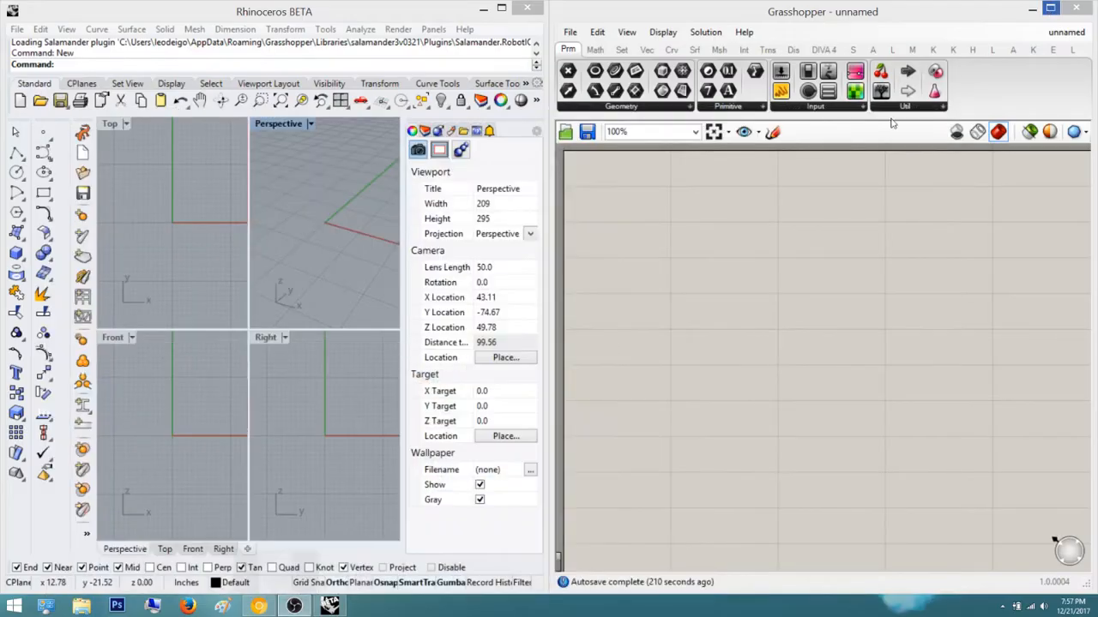
pyautogui.doubleClick(113, 123)
# Add a Plane Surface component to the empty Grasshopper canvas
pyautogui.moveTo(713, 233); pyautogui.dragTo(744, 312, button='right')
pyautogui.doubleClick(745, 293)
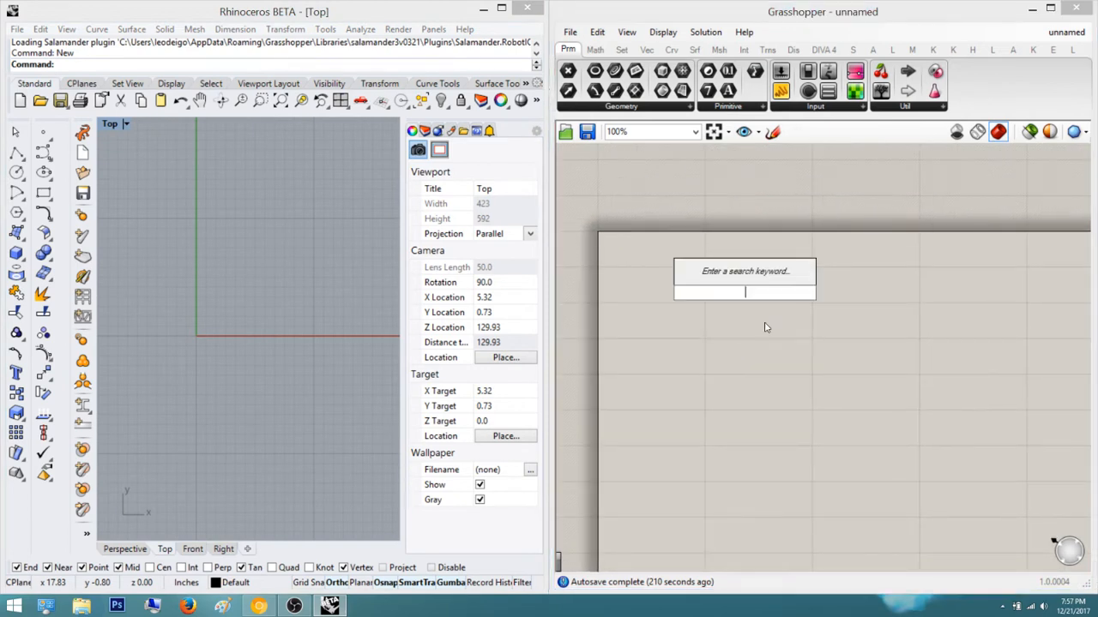
pyautogui.moveTo(811, 397); pyautogui.dragTo(752, 286, button='right')
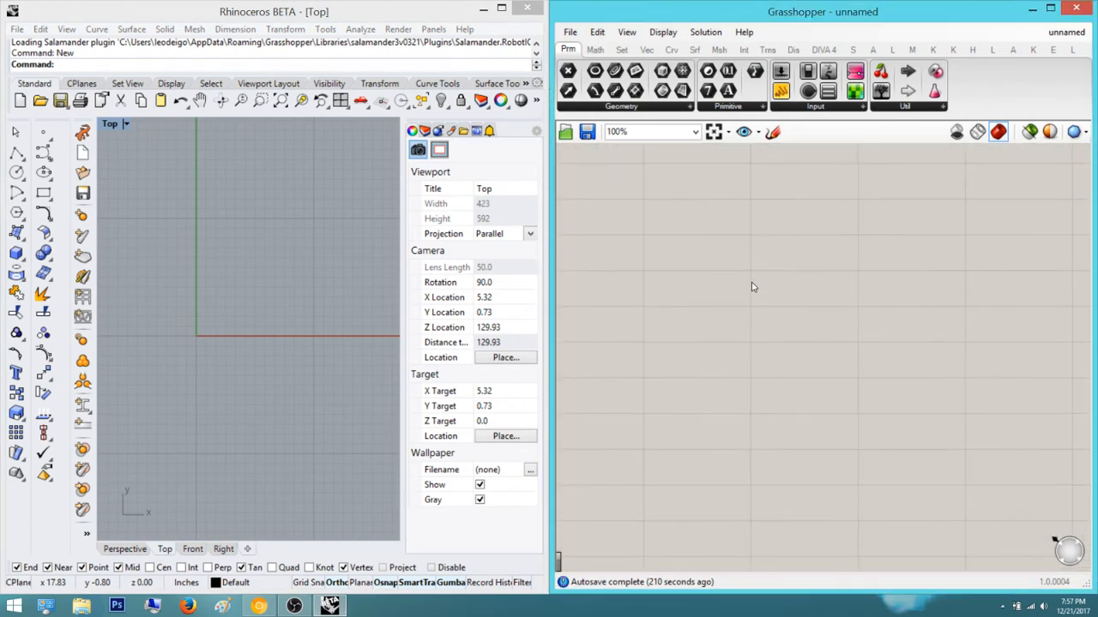
pyautogui.doubleClick(752, 249)
pyautogui.write('plane')
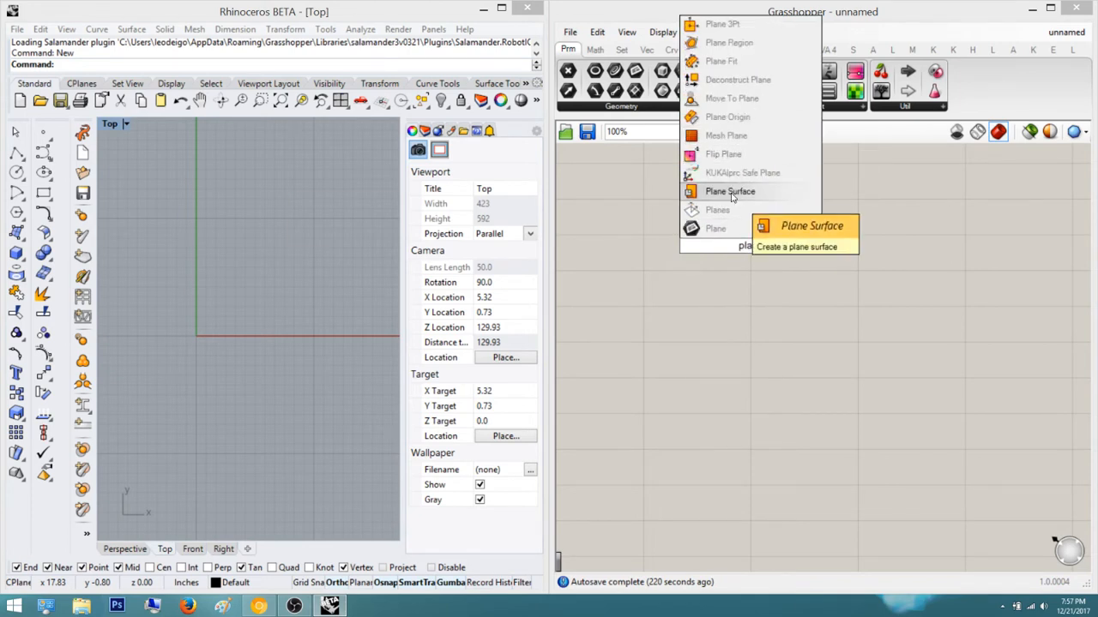
pyautogui.click(732, 197)
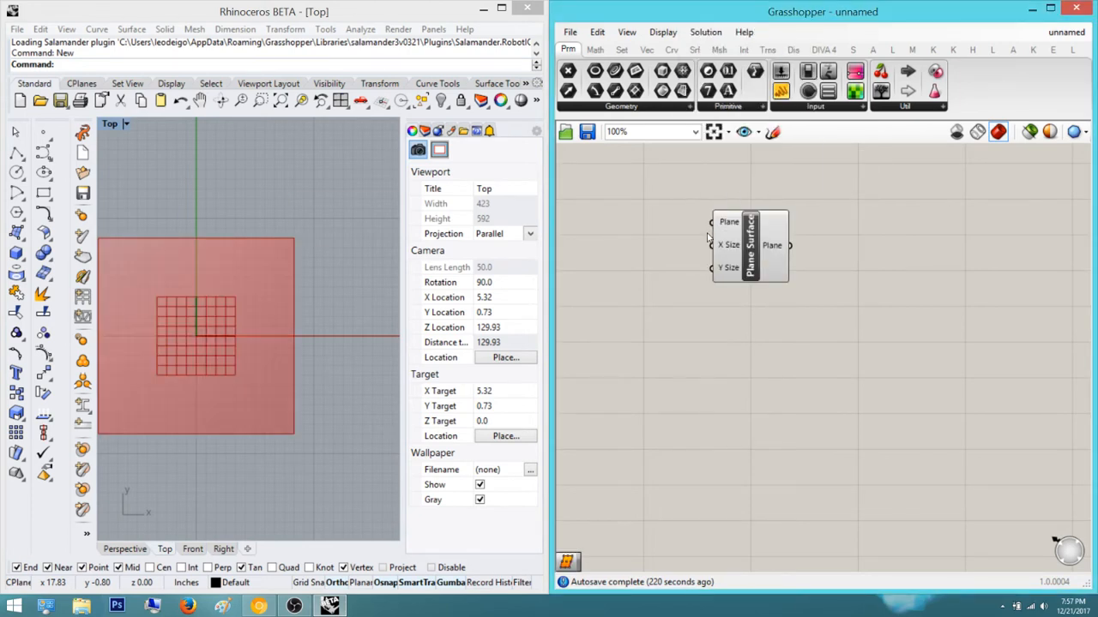
# Reposition the Plane Surface component near the canvas's upper corner, leaving space for its inputs
pyautogui.moveTo(809, 290); pyautogui.dragTo(906, 322, button='right')
pyautogui.moveTo(823, 271); pyautogui.dragTo(786, 244)
pyautogui.click(903, 271)
pyautogui.moveTo(903, 272); pyautogui.dragTo(974, 283, button='right')
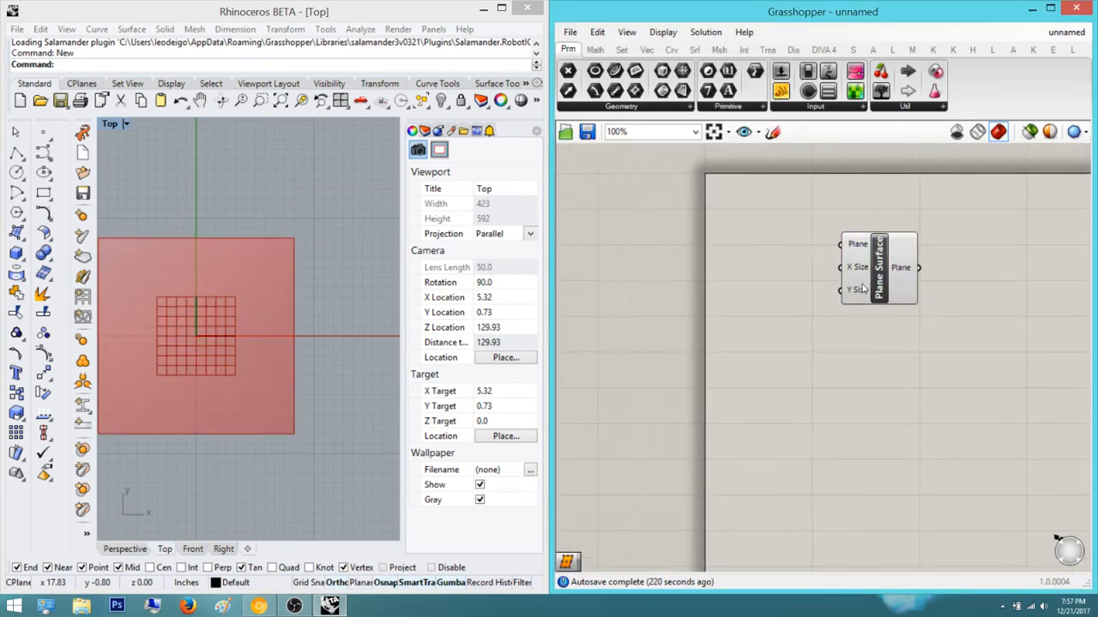
pyautogui.scroll(2, 862, 285)
pyautogui.scroll(-3, 863, 281)
pyautogui.moveTo(862, 283); pyautogui.dragTo(827, 304, button='right')
pyautogui.moveTo(827, 303); pyautogui.dragTo(855, 295)
# Add a number slider with the value 24 and place it beside the Plane Surface component's inputs
pyautogui.doubleClick(829, 358)
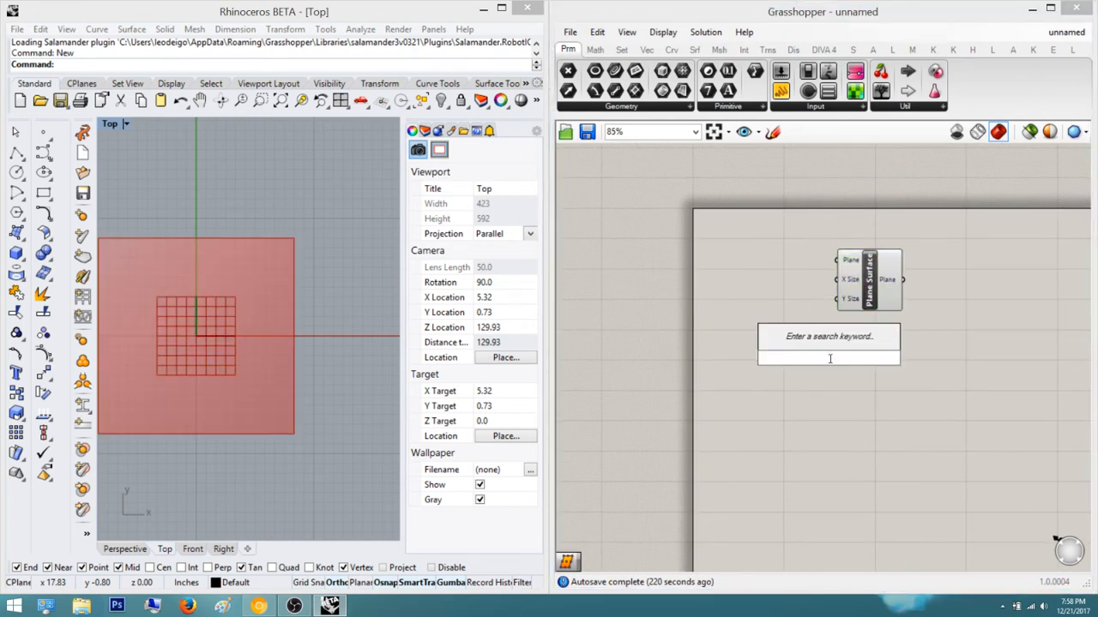
pyautogui.write('24')
pyautogui.press('Return')
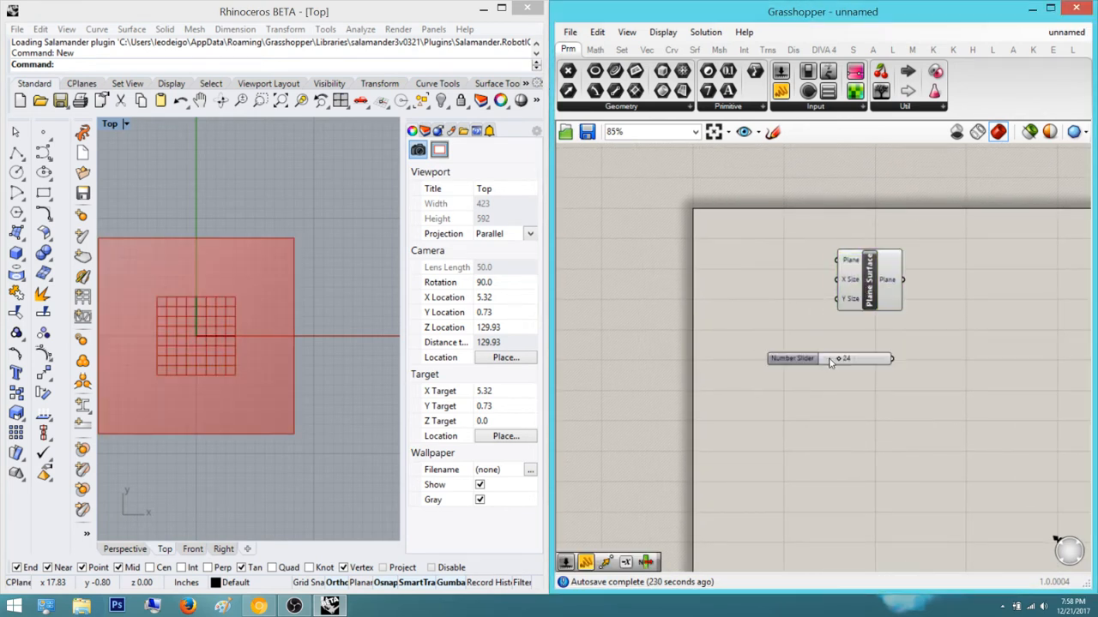
pyautogui.scroll(3, 829, 361)
pyautogui.moveTo(756, 357); pyautogui.dragTo(632, 265)
pyautogui.moveTo(721, 288); pyautogui.dragTo(830, 441, button='right')
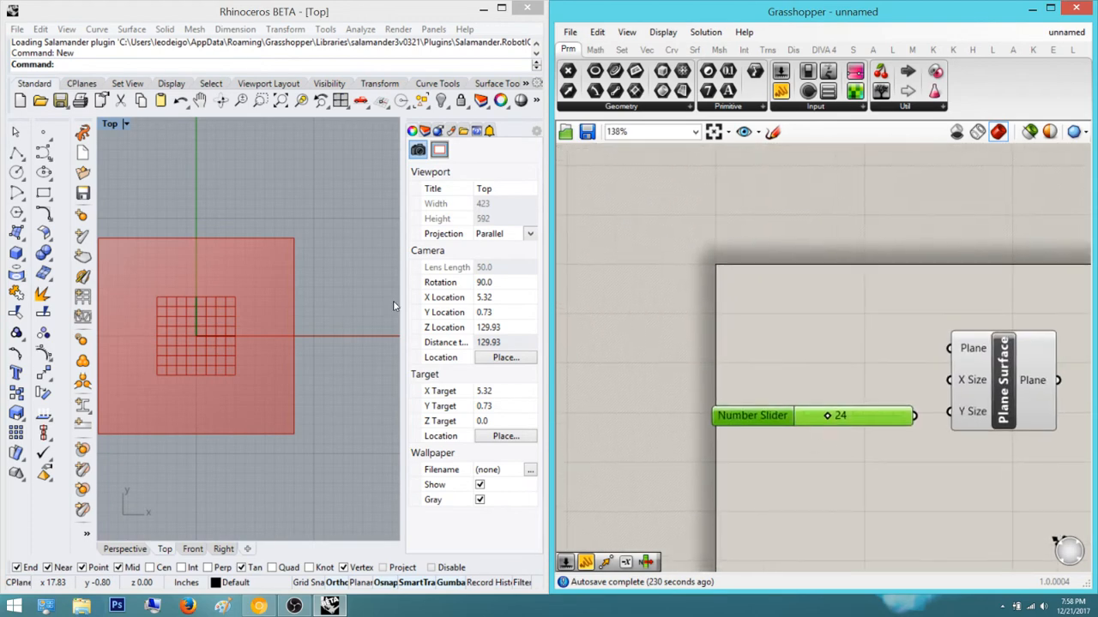
# Check the model units and tolerances in the Rhino options
pyautogui.click(116, 70)
pyautogui.press('Return')
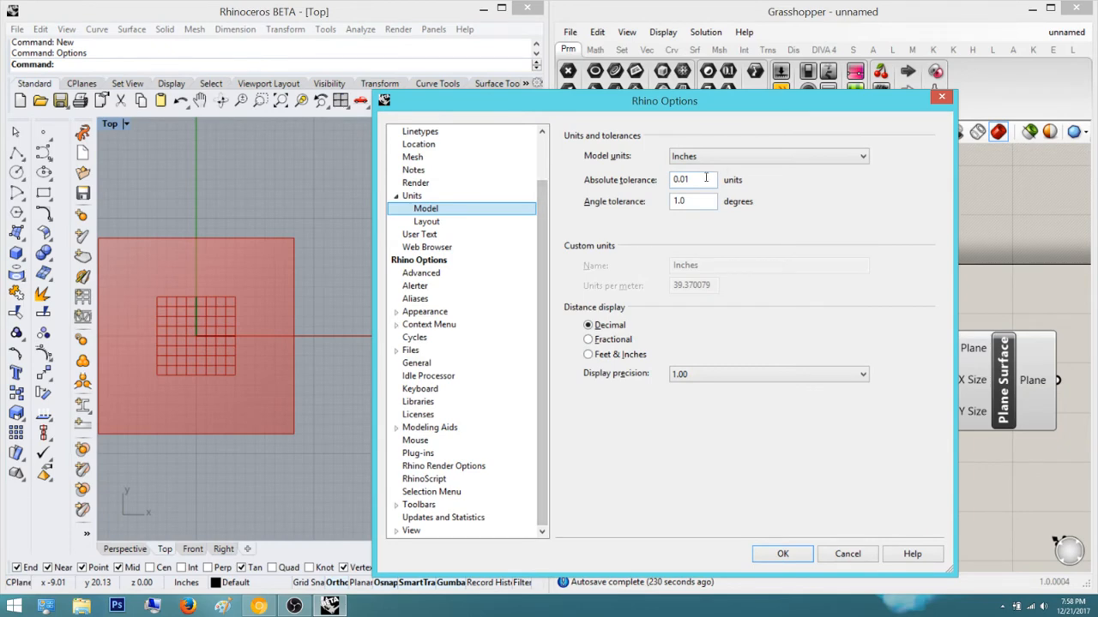
pyautogui.click(692, 180)
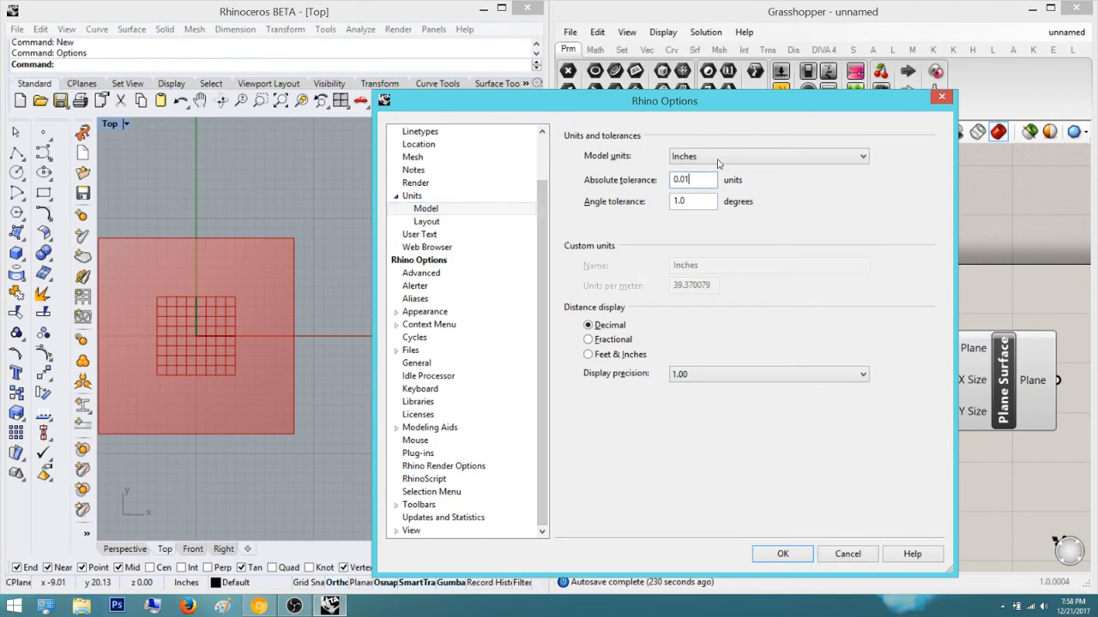
pyautogui.click(942, 97)
# Connect the 24 slider to both the X Size and Y Size inputs of Plane Surface, then tidy the slider's placement
pyautogui.moveTo(892, 361); pyautogui.dragTo(892, 366)
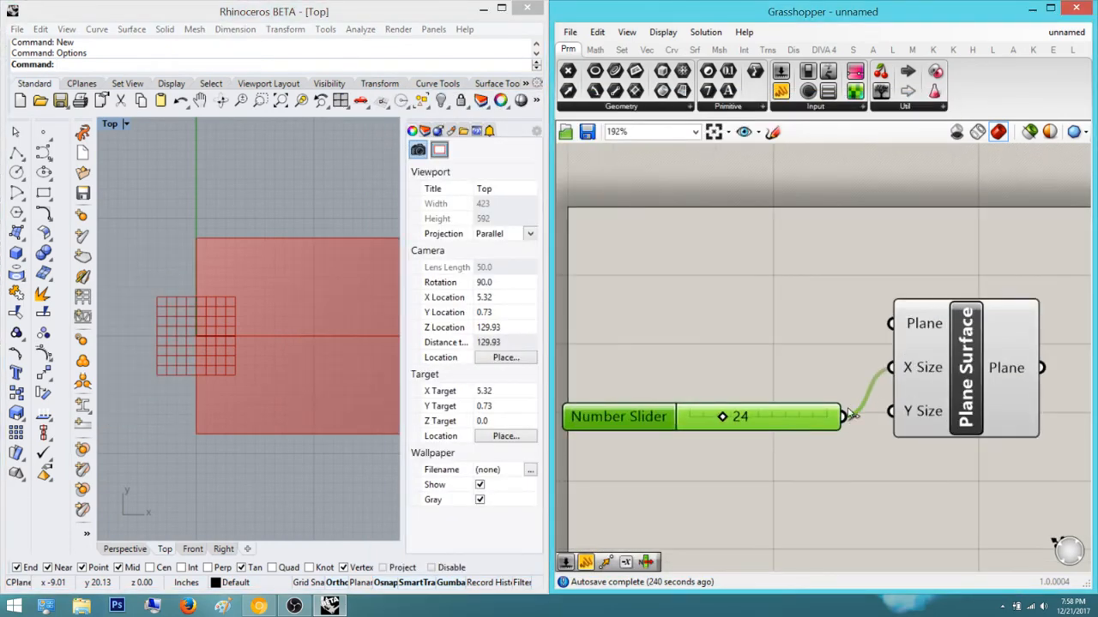
pyautogui.moveTo(844, 416); pyautogui.dragTo(891, 411)
pyautogui.moveTo(894, 420); pyautogui.dragTo(846, 435, button='right')
pyautogui.moveTo(864, 426); pyautogui.dragTo(941, 400)
pyautogui.scroll(-2, 898, 398)
pyautogui.scroll(-1, 897, 398)
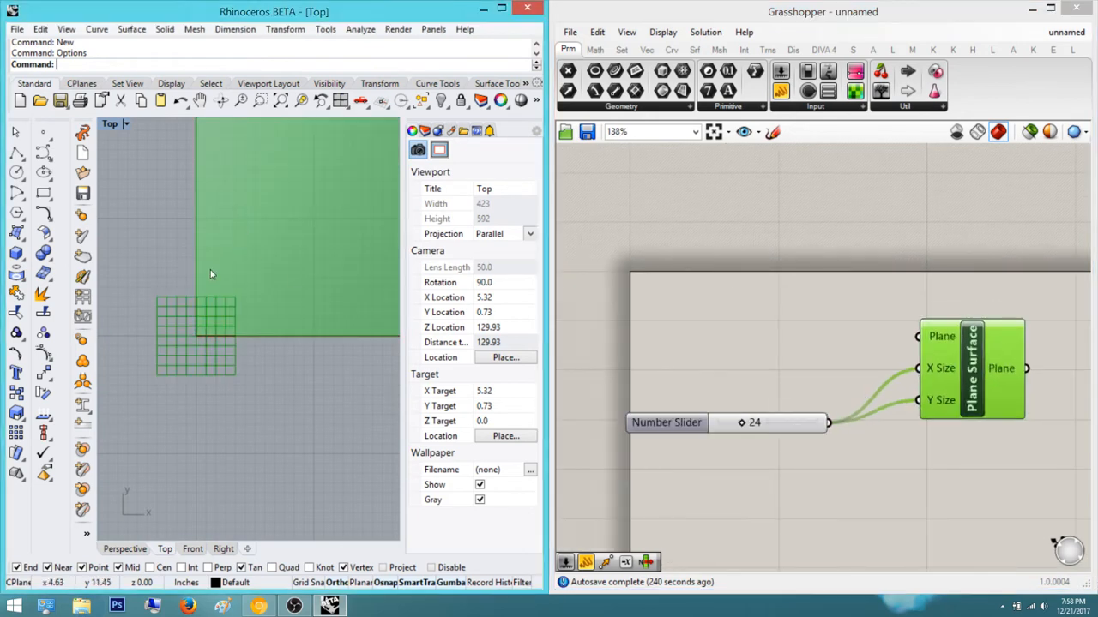
pyautogui.scroll(-10, 206, 308)
pyautogui.scroll(6, 268, 287)
pyautogui.scroll(2, 264, 292)
pyautogui.moveTo(268, 288); pyautogui.dragTo(304, 307, button='right')
pyautogui.click(846, 338)
pyautogui.scroll(1, 951, 405)
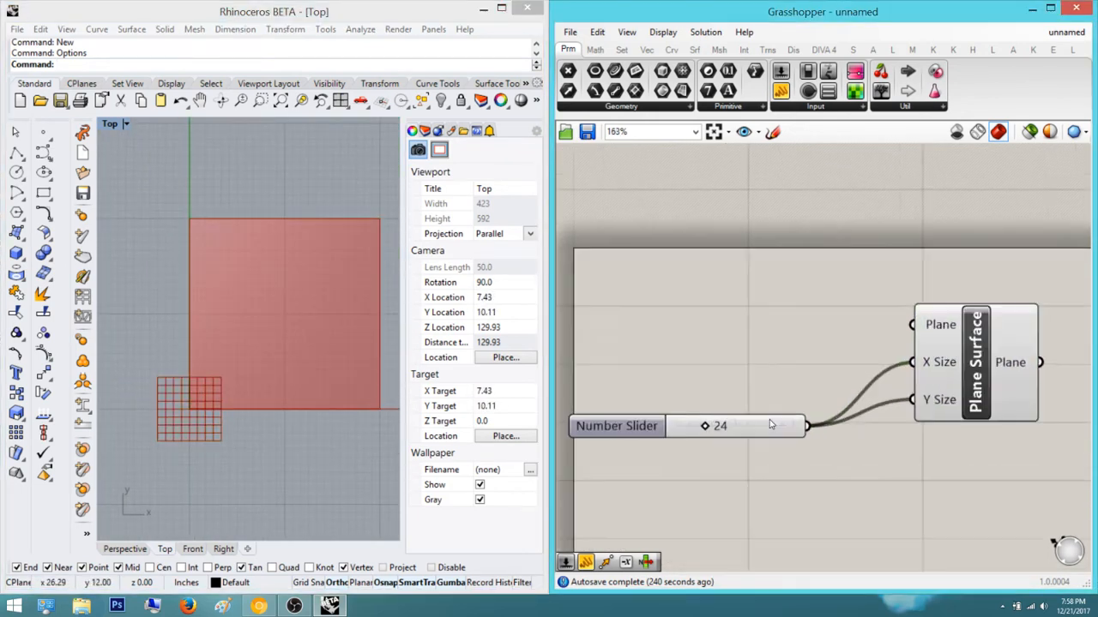
pyautogui.moveTo(782, 423); pyautogui.dragTo(766, 392)
pyautogui.click(790, 338)
# Add a Divide Surface component beside the Plane Surface component
pyautogui.moveTo(913, 310); pyautogui.dragTo(736, 276, button='right')
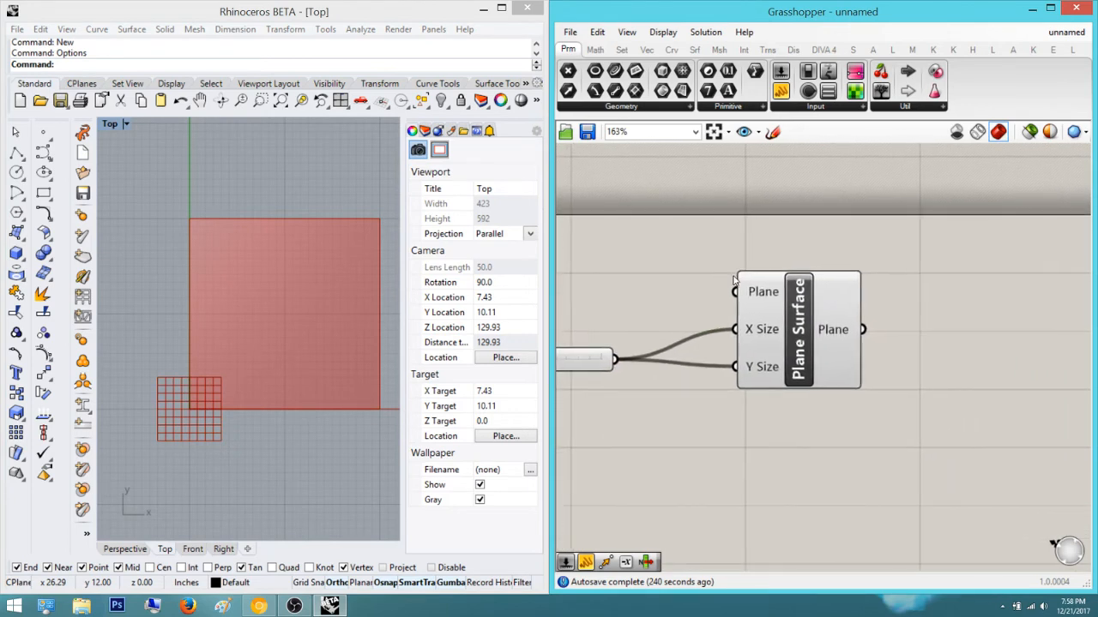
pyautogui.click(825, 310)
pyautogui.click(912, 303)
pyautogui.moveTo(919, 296); pyautogui.dragTo(886, 302, button='right')
pyautogui.doubleClick(936, 304)
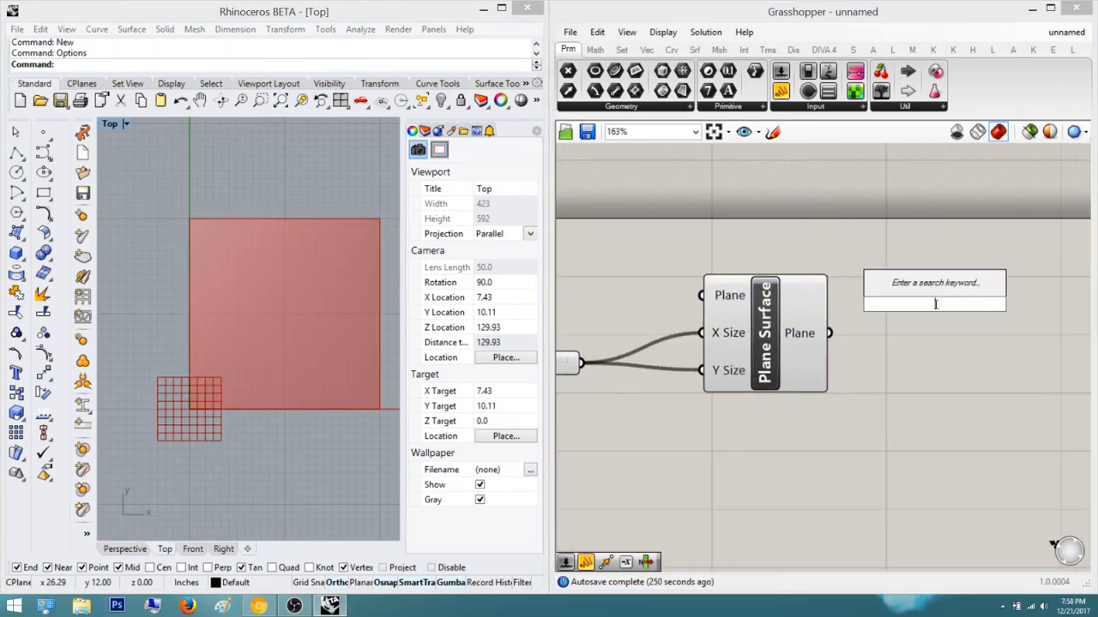
pyautogui.write('divi')
pyautogui.press('Up')
pyautogui.press('Up')
pyautogui.press('Up')
pyautogui.press('Up')
pyautogui.press('Up')
pyautogui.press('Up')
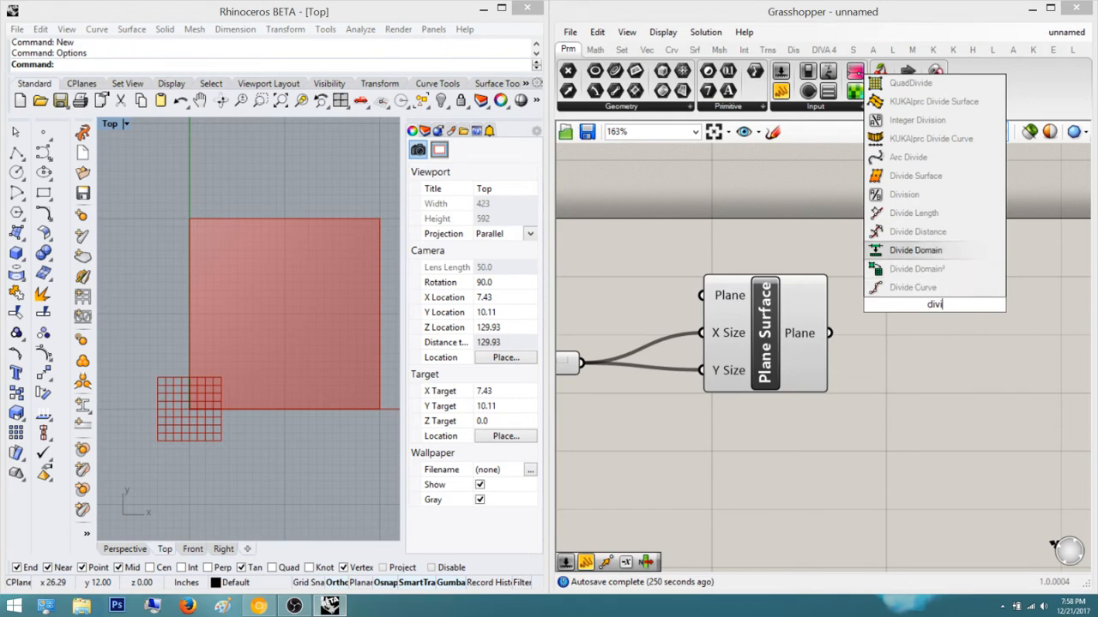
pyautogui.press('Return')
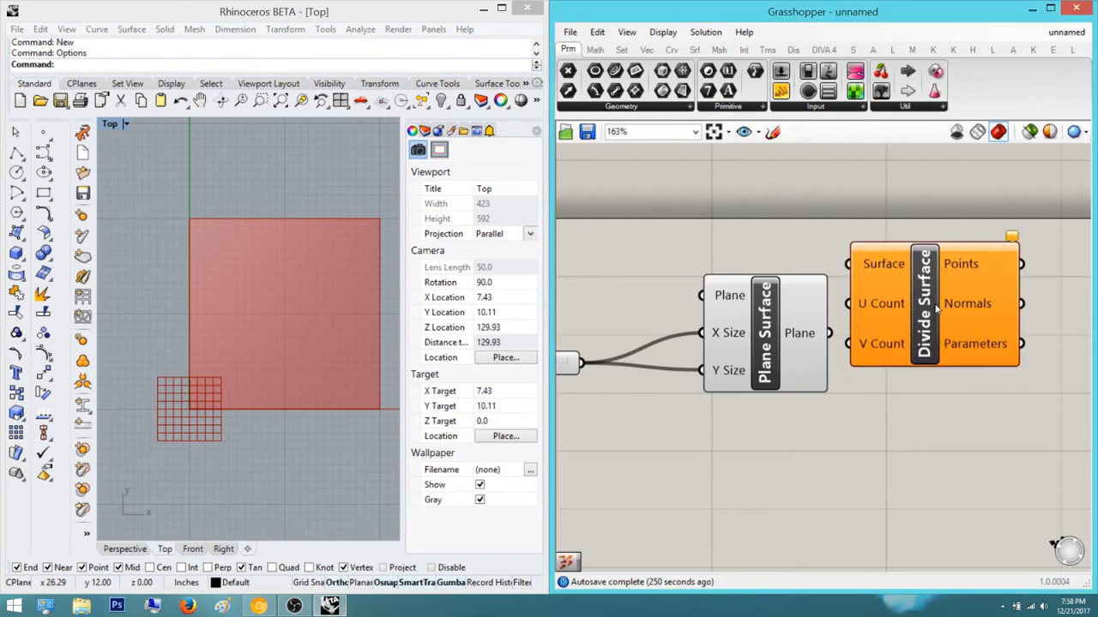
# Position Divide Surface beyond Plane Surface and connect the Plane output to its Surface input
pyautogui.scroll(-1, 892, 317)
pyautogui.scroll(5, 964, 320)
pyautogui.moveTo(849, 311); pyautogui.dragTo(954, 379)
pyautogui.scroll(-4, 935, 378)
pyautogui.moveTo(870, 382); pyautogui.dragTo(812, 387, button='right')
pyautogui.scroll(1, 812, 386)
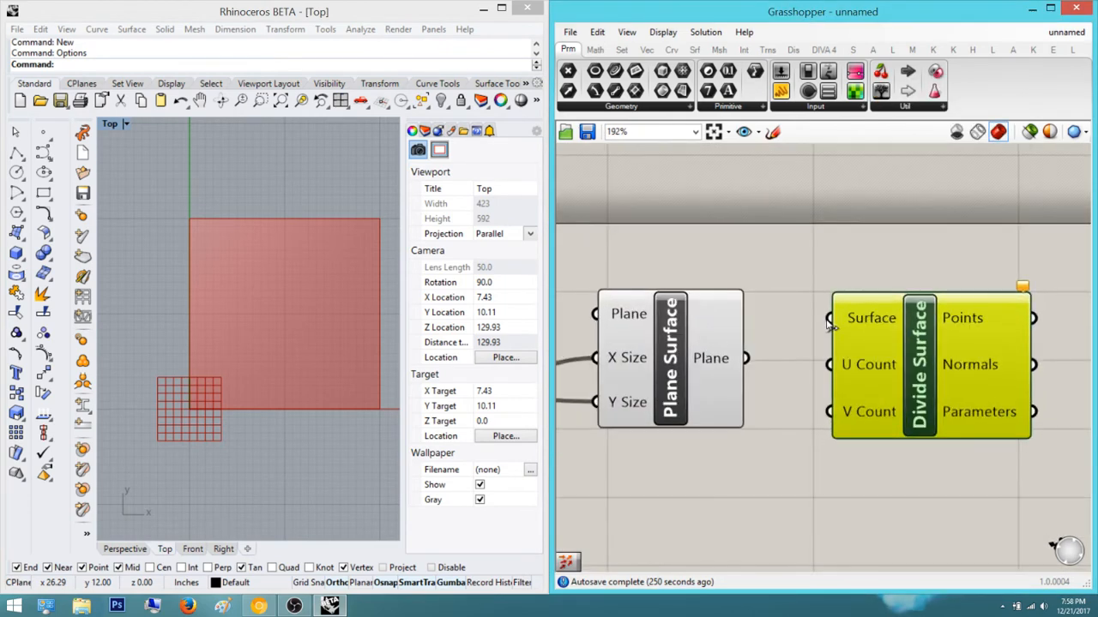
pyautogui.moveTo(830, 320); pyautogui.dragTo(744, 358)
pyautogui.moveTo(789, 380); pyautogui.dragTo(722, 367, button='right')
pyautogui.moveTo(882, 365); pyautogui.dragTo(971, 406)
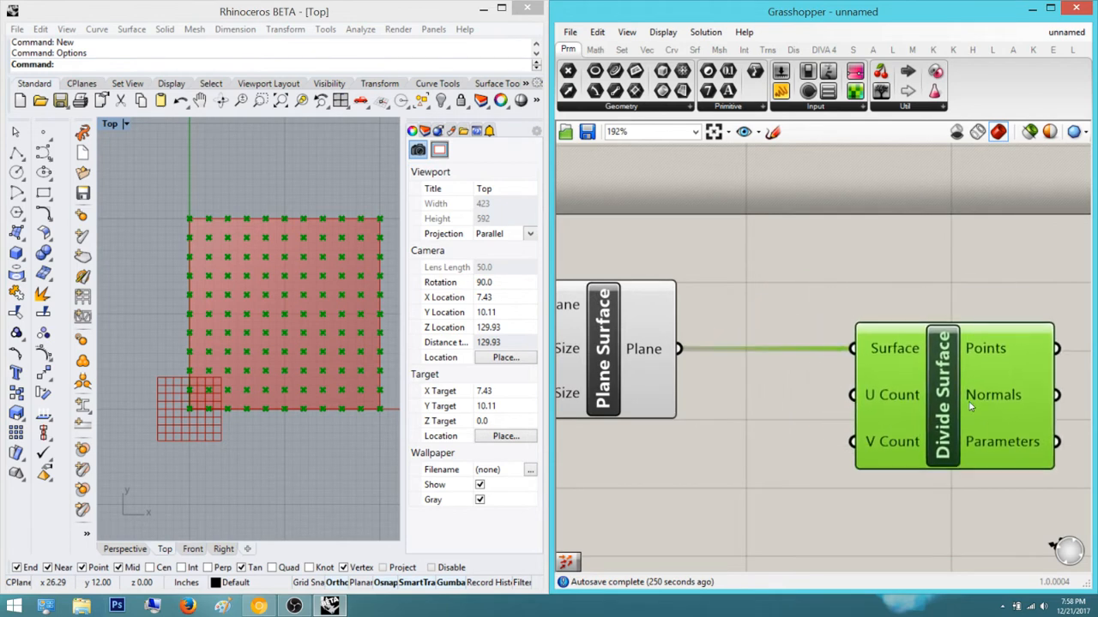
# Move the Divide Surface component farther from Plane Surface to make room for another slider
pyautogui.click(943, 289)
pyautogui.moveTo(943, 288); pyautogui.dragTo(858, 211, button='right')
pyautogui.moveTo(733, 312); pyautogui.dragTo(832, 330, button='right')
pyautogui.moveTo(790, 374); pyautogui.dragTo(757, 360, button='right')
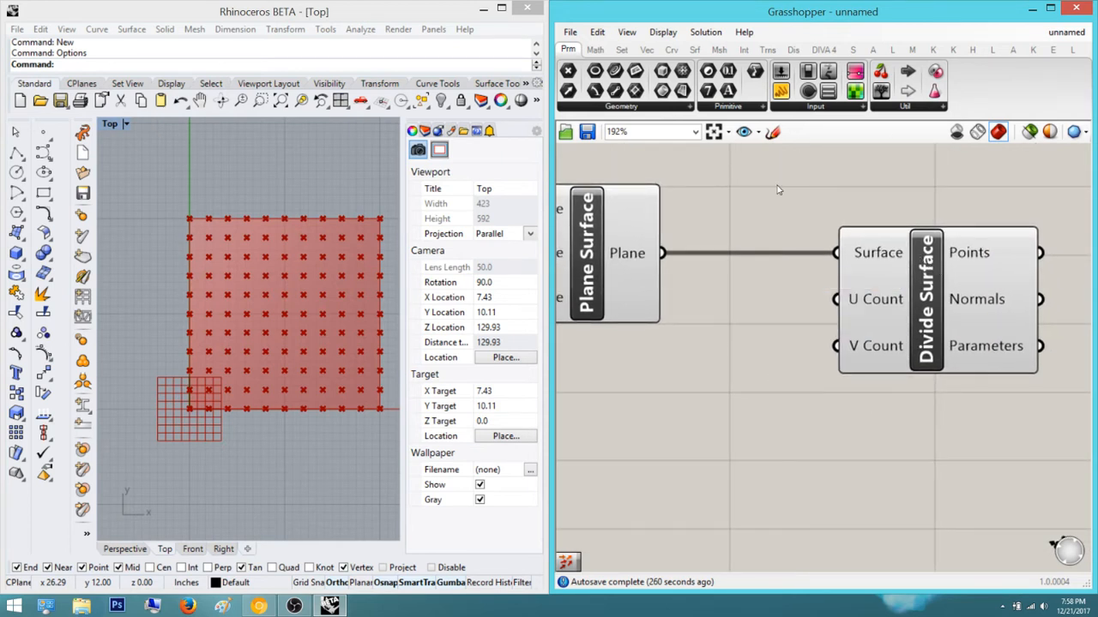
pyautogui.moveTo(884, 284); pyautogui.dragTo(840, 289, button='right')
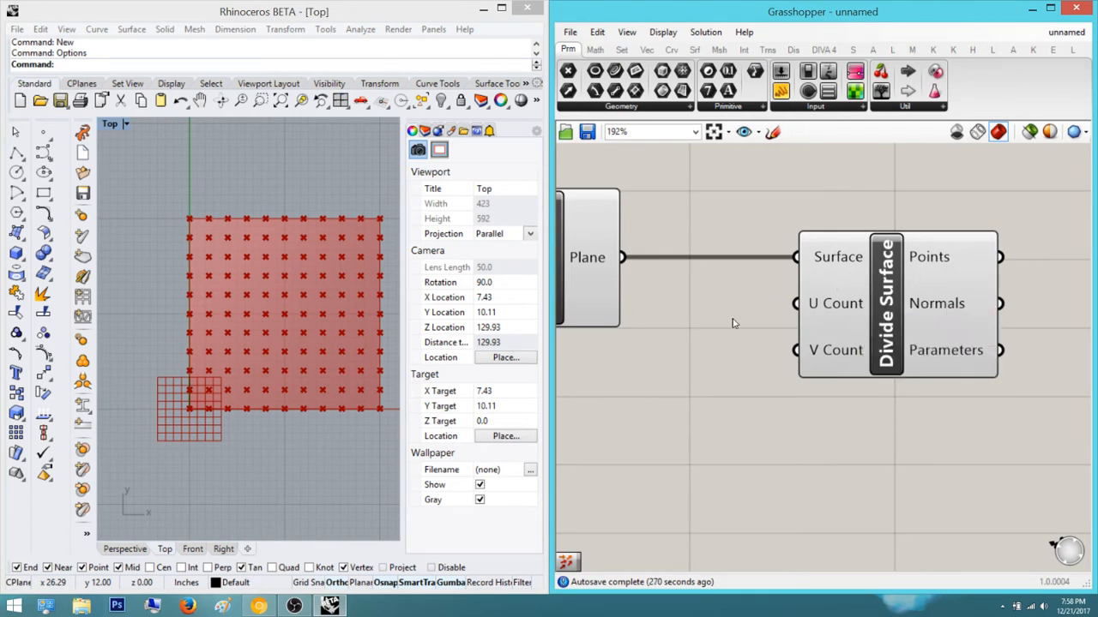
pyautogui.moveTo(883, 354); pyautogui.dragTo(838, 354, button='right')
pyautogui.moveTo(847, 332); pyautogui.dragTo(933, 326)
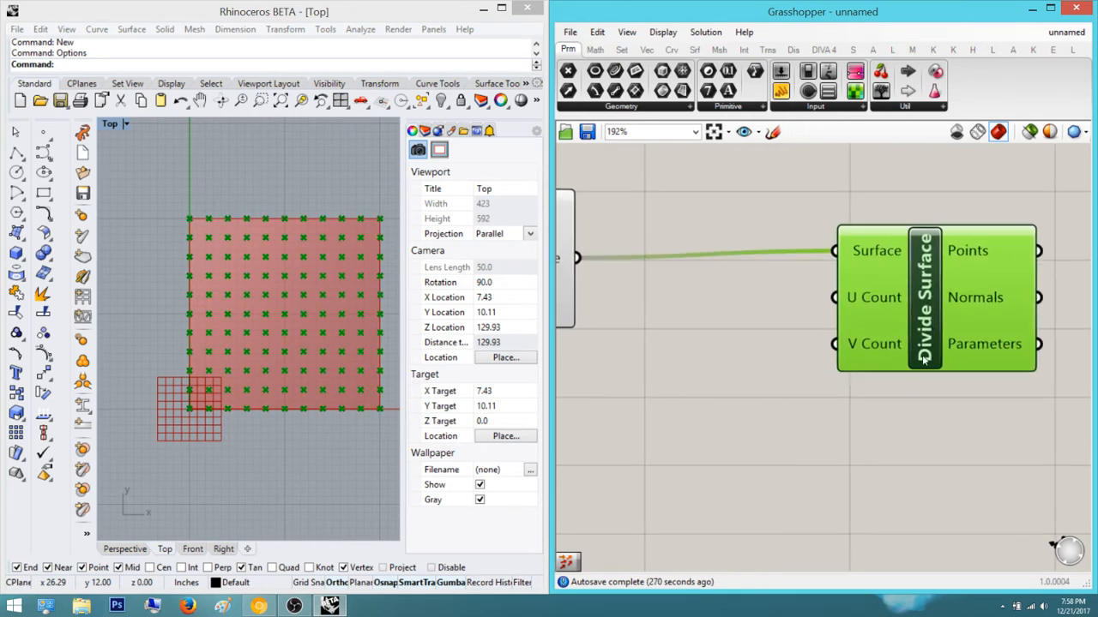
pyautogui.click(891, 410)
pyautogui.moveTo(890, 410); pyautogui.dragTo(963, 423, button='right')
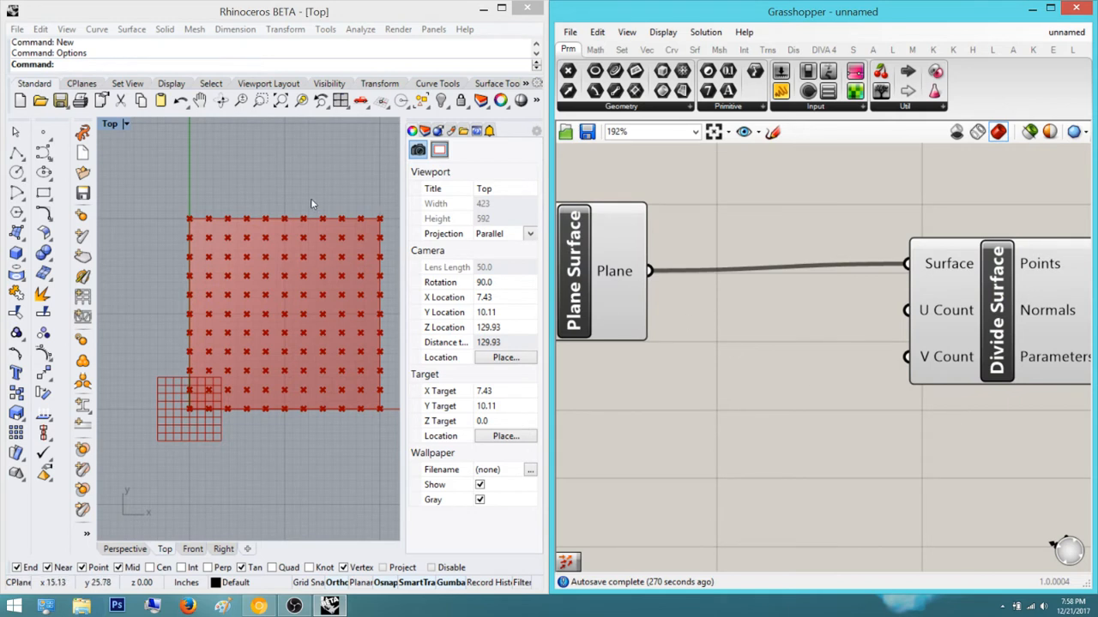
# Add a number slider with the value 15 below the wire between Plane Surface and Divide Surface
pyautogui.doubleClick(765, 379)
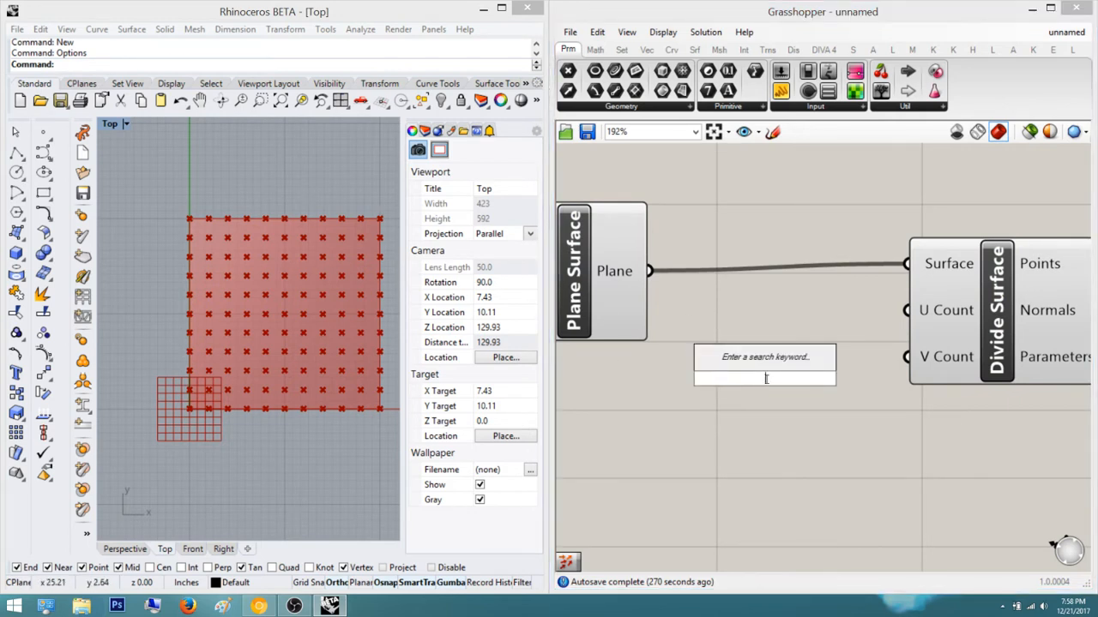
pyautogui.click(779, 422)
pyautogui.moveTo(665, 390); pyautogui.dragTo(790, 383, button='right')
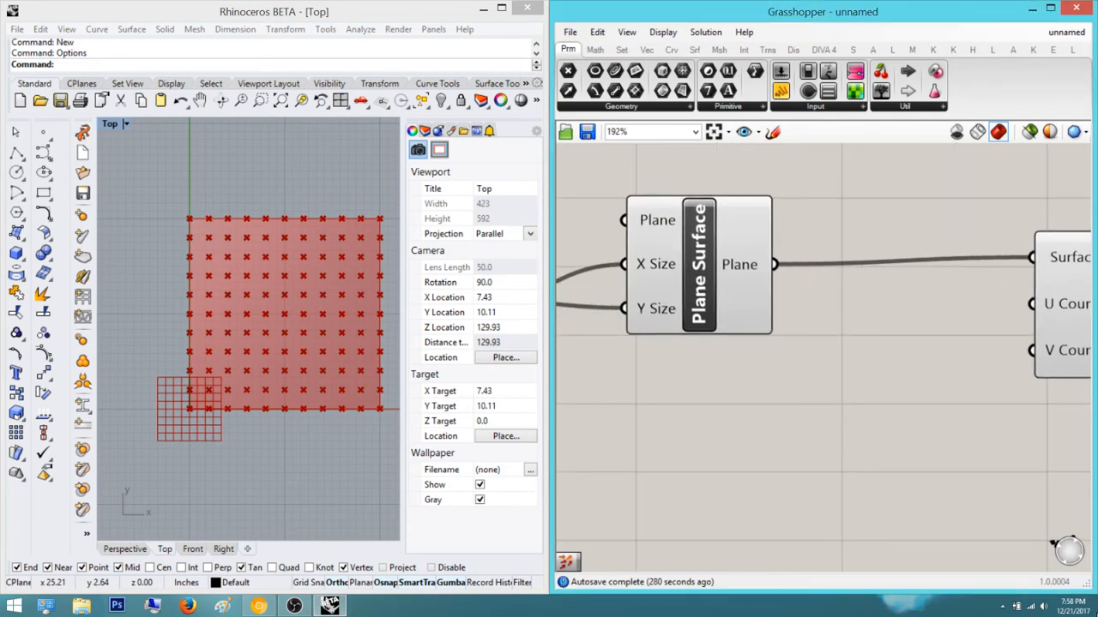
pyautogui.moveTo(894, 437); pyautogui.dragTo(843, 427, button='right')
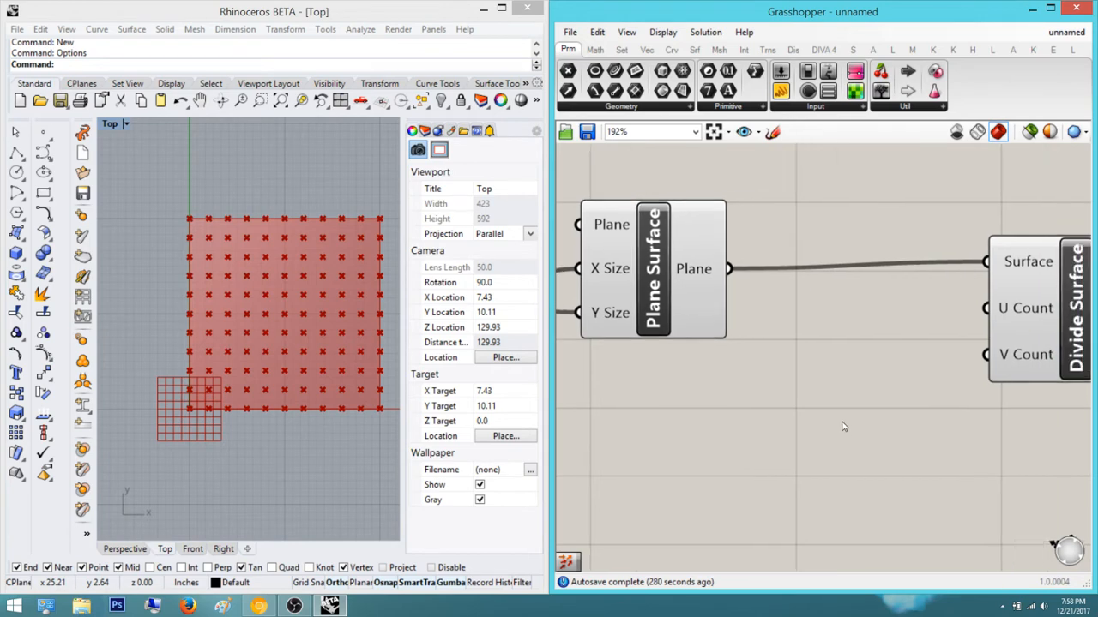
pyautogui.doubleClick(843, 424)
pyautogui.write('15')
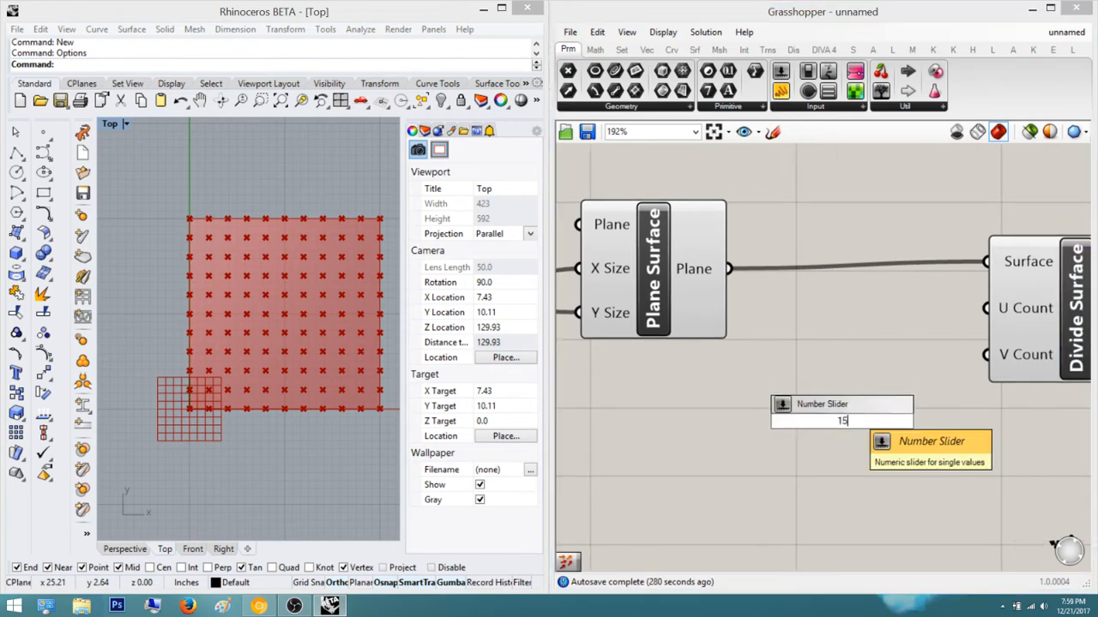
pyautogui.press('Return')
pyautogui.scroll(-2, 849, 414)
pyautogui.scroll(2, 972, 419)
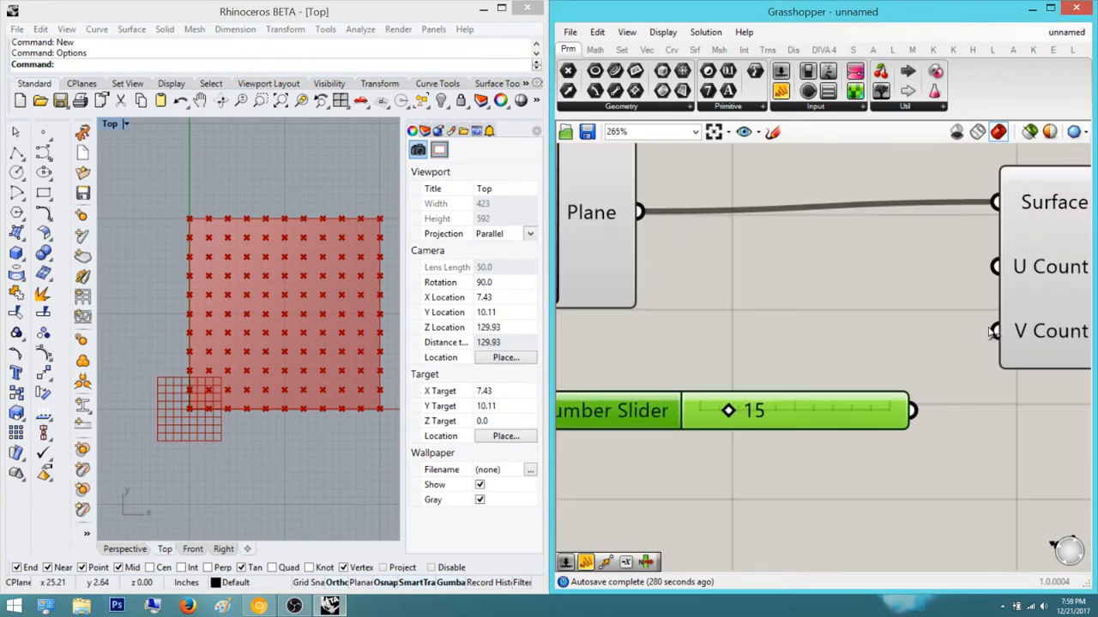
# Connect the new slider to both the U Count and V Count inputs of Divide Surface
pyautogui.moveTo(984, 278); pyautogui.dragTo(915, 414)
pyautogui.moveTo(997, 337); pyautogui.dragTo(923, 422)
pyautogui.moveTo(977, 500); pyautogui.dragTo(879, 501, button='right')
pyautogui.moveTo(211, 328); pyautogui.dragTo(244, 294, button='right')
pyautogui.moveTo(314, 329); pyautogui.dragTo(245, 380, button='right')
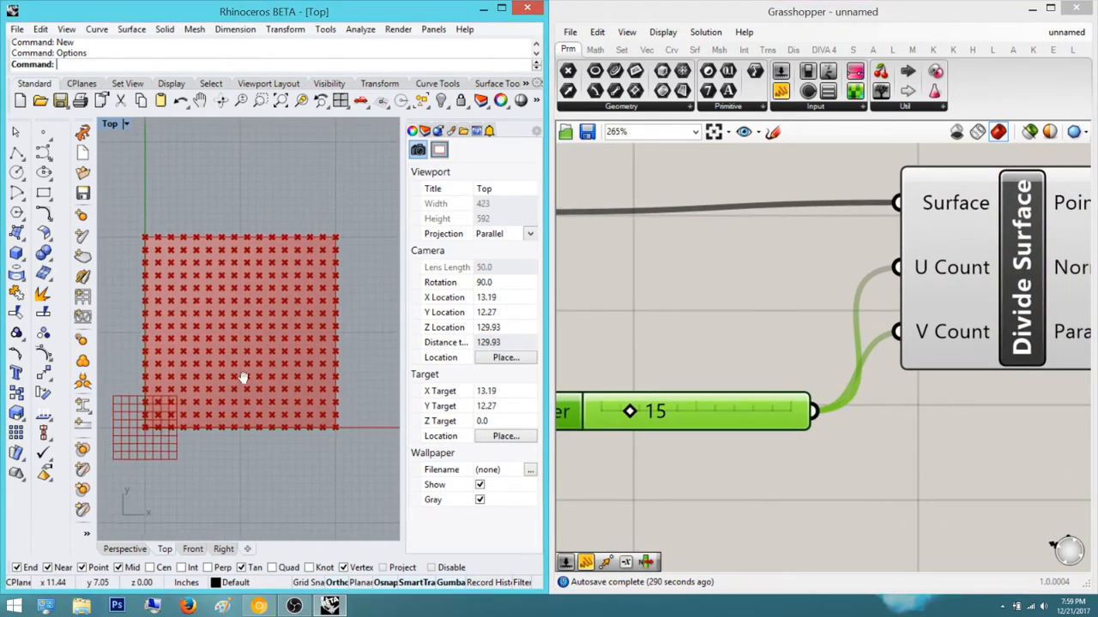
# Try a denser division with the U and V count slider, and set it to 25
pyautogui.moveTo(630, 413); pyautogui.dragTo(789, 413)
pyautogui.moveTo(716, 422); pyautogui.dragTo(652, 413)
pyautogui.scroll(3, 224, 371)
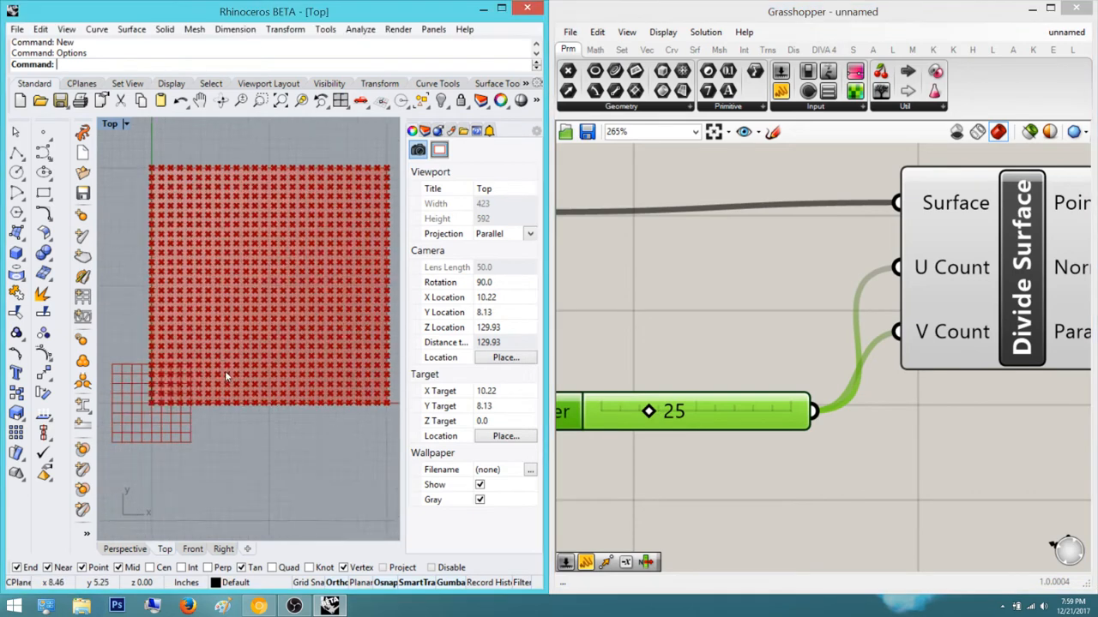
pyautogui.scroll(-4, 782, 375)
pyautogui.scroll(2, 782, 375)
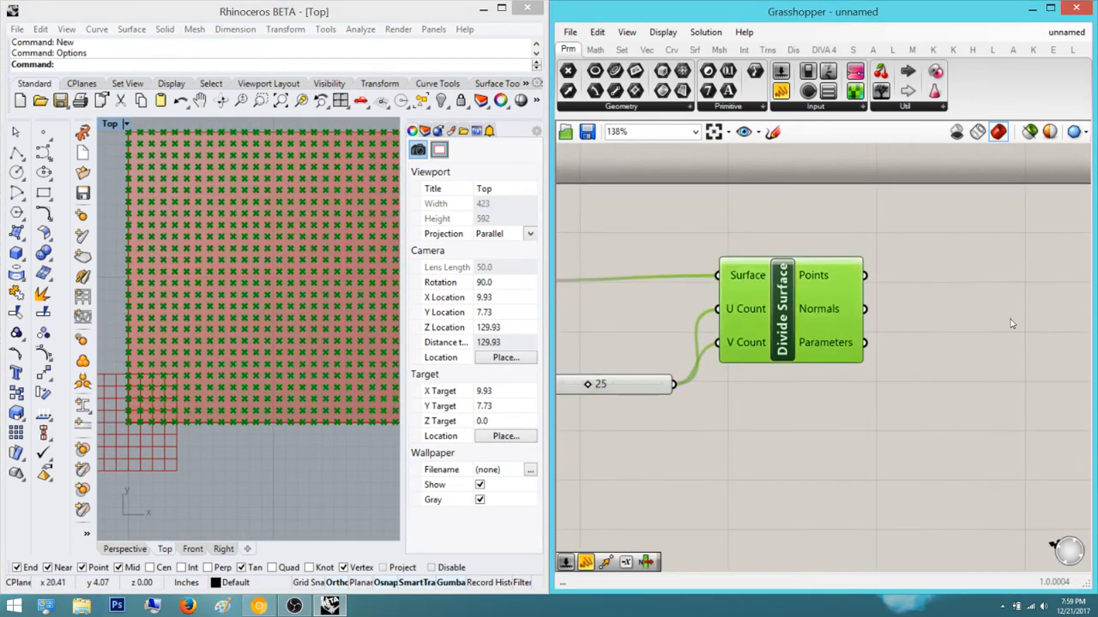
# Examine the data tree structure of Divide Surface's Points output and the slider feeding its counts
pyautogui.moveTo(759, 293)
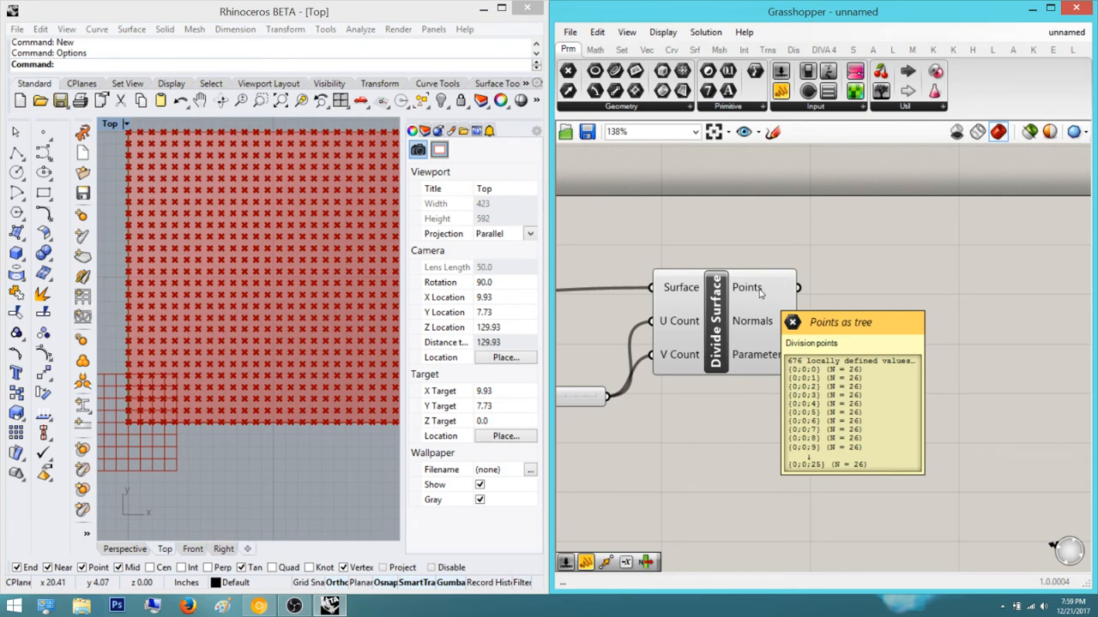
pyautogui.scroll(-3, 759, 292)
pyautogui.scroll(4, 655, 366)
pyautogui.moveTo(655, 366); pyautogui.dragTo(779, 456, button='right')
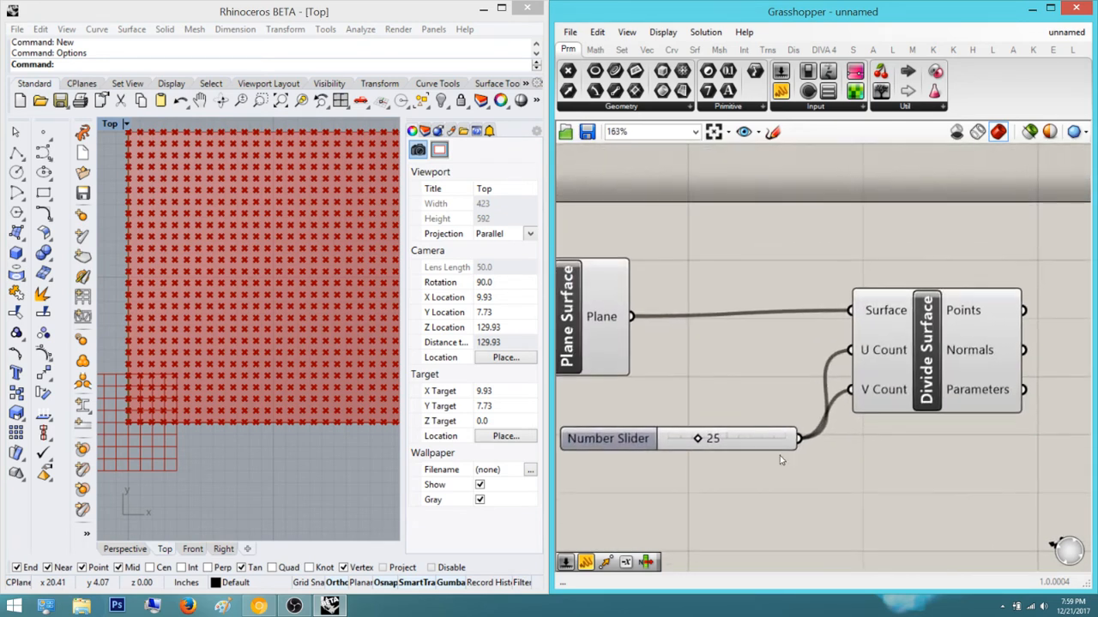
pyautogui.click(778, 442)
pyautogui.click(889, 457)
pyautogui.moveTo(879, 455); pyautogui.dragTo(908, 461, button='right')
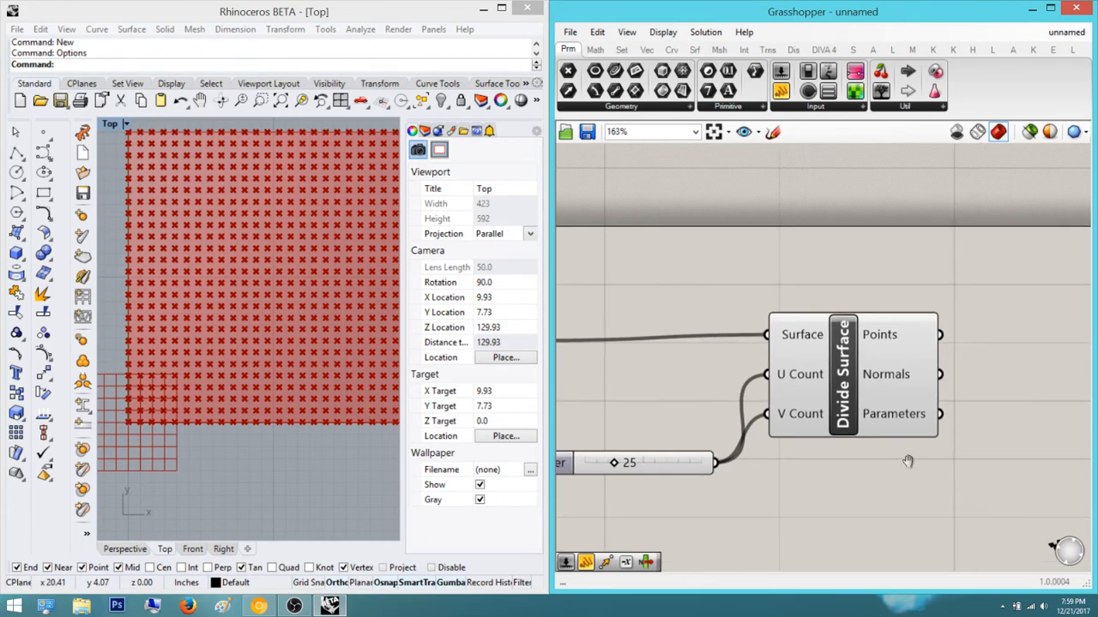
# Add a Multiplication component below Divide Surface and connect the count slider to both its A and B inputs
pyautogui.doubleClick(819, 513)
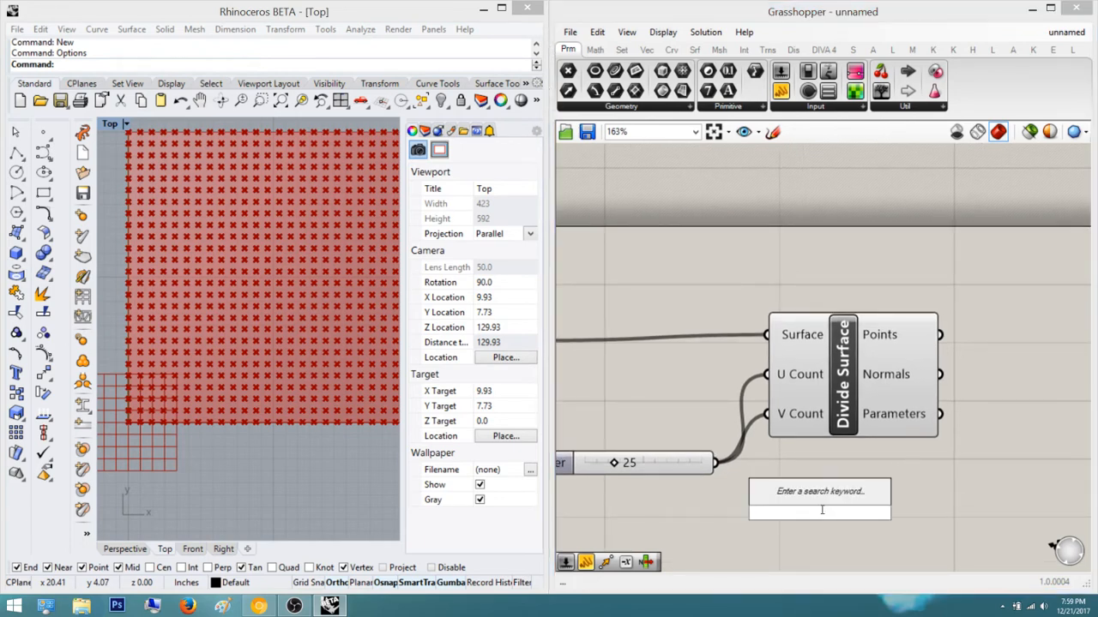
pyautogui.write('mul')
pyautogui.press('Up')
pyautogui.press('Up')
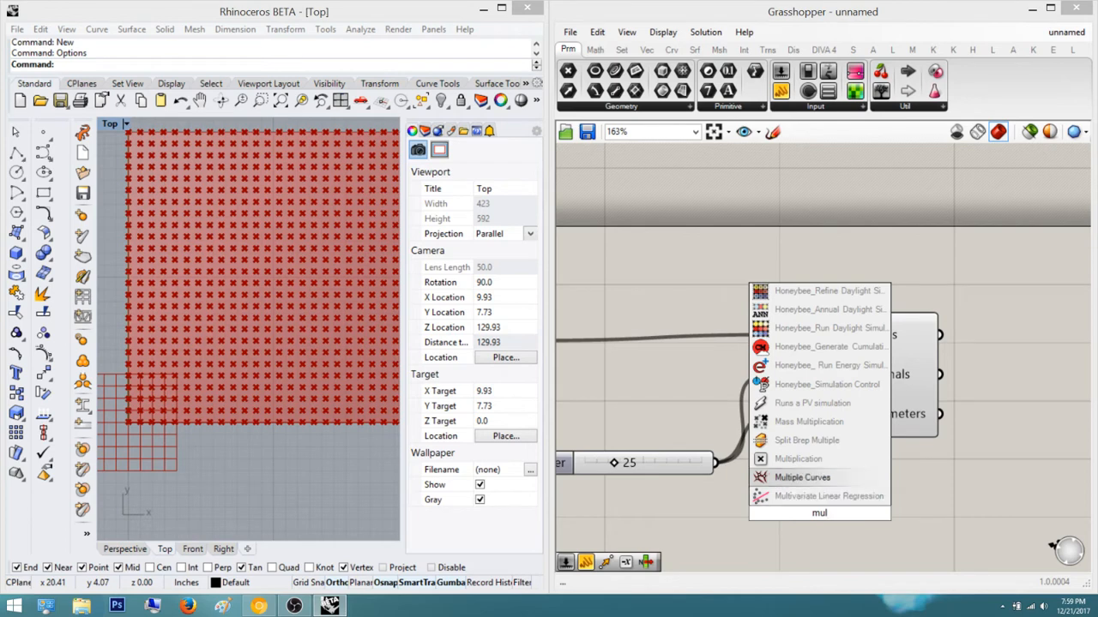
pyautogui.press('Return')
pyautogui.scroll(-2, 822, 513)
pyautogui.scroll(3, 803, 442)
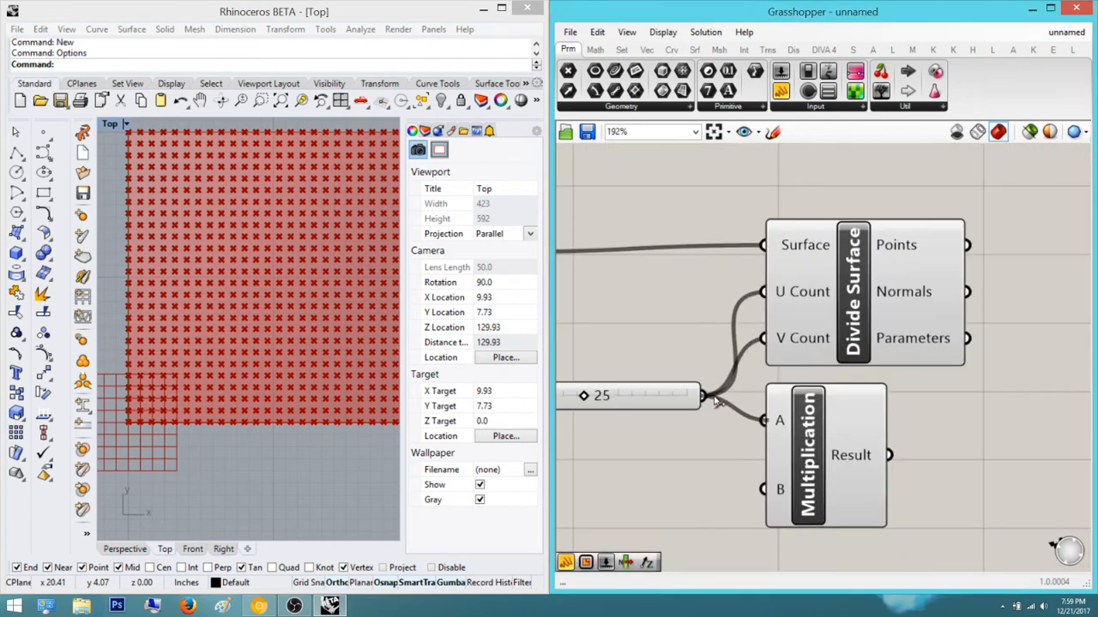
pyautogui.moveTo(703, 397); pyautogui.dragTo(763, 489)
# Compare the Multiplication result with the item count in Divide Surface's Points output and the point grid in the viewport
pyautogui.moveTo(865, 457)
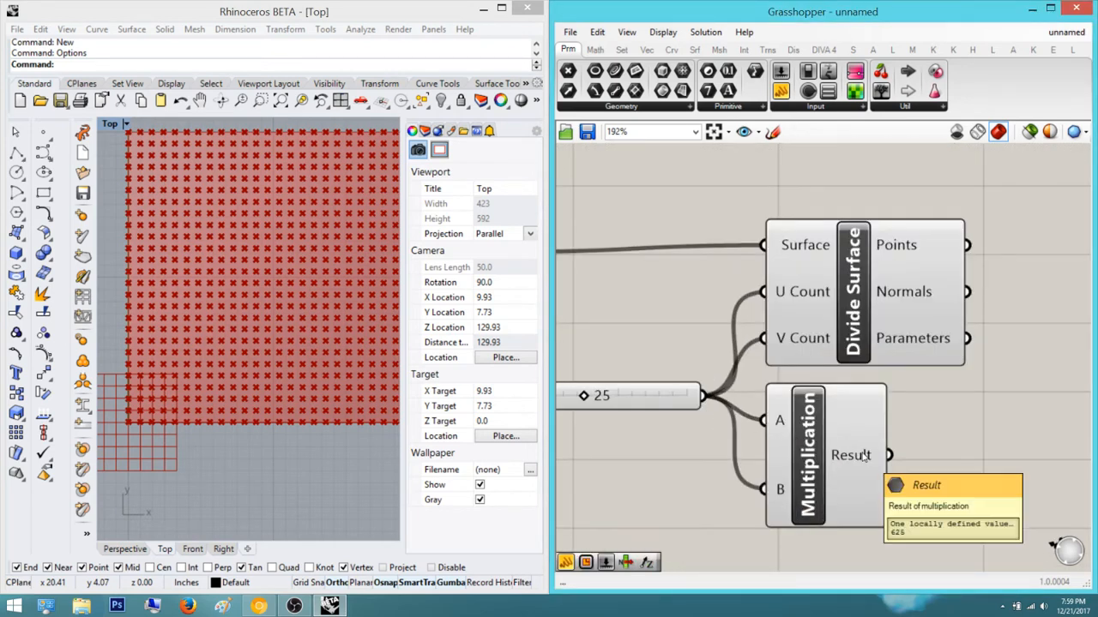
pyautogui.moveTo(926, 245); pyautogui.dragTo(876, 253, button='right')
pyautogui.moveTo(875, 253)
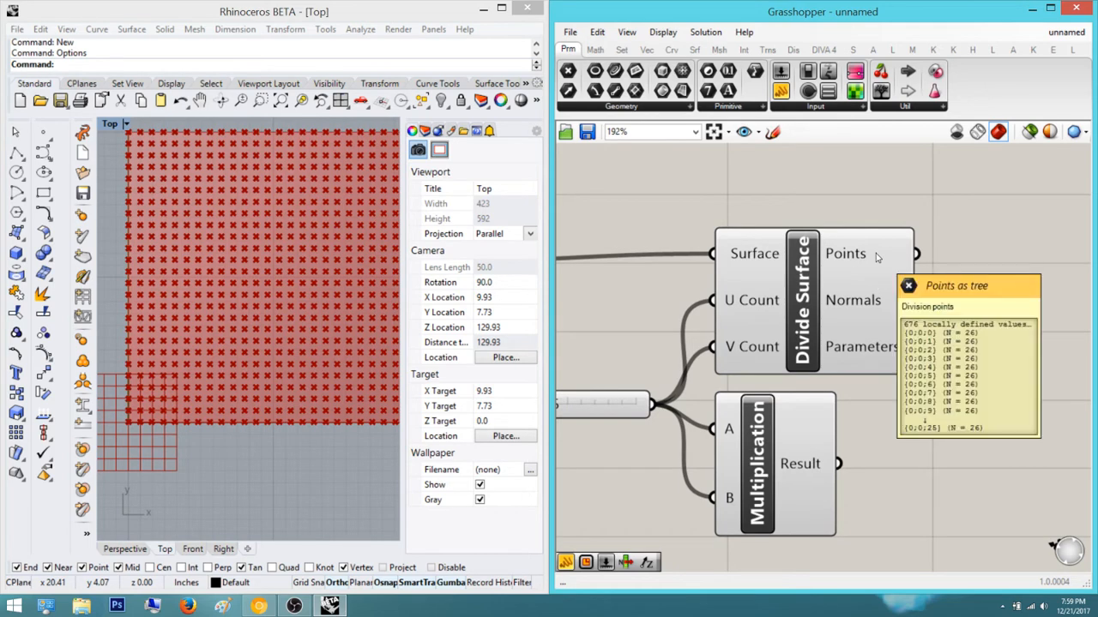
pyautogui.moveTo(832, 466); pyautogui.dragTo(826, 465, button='right')
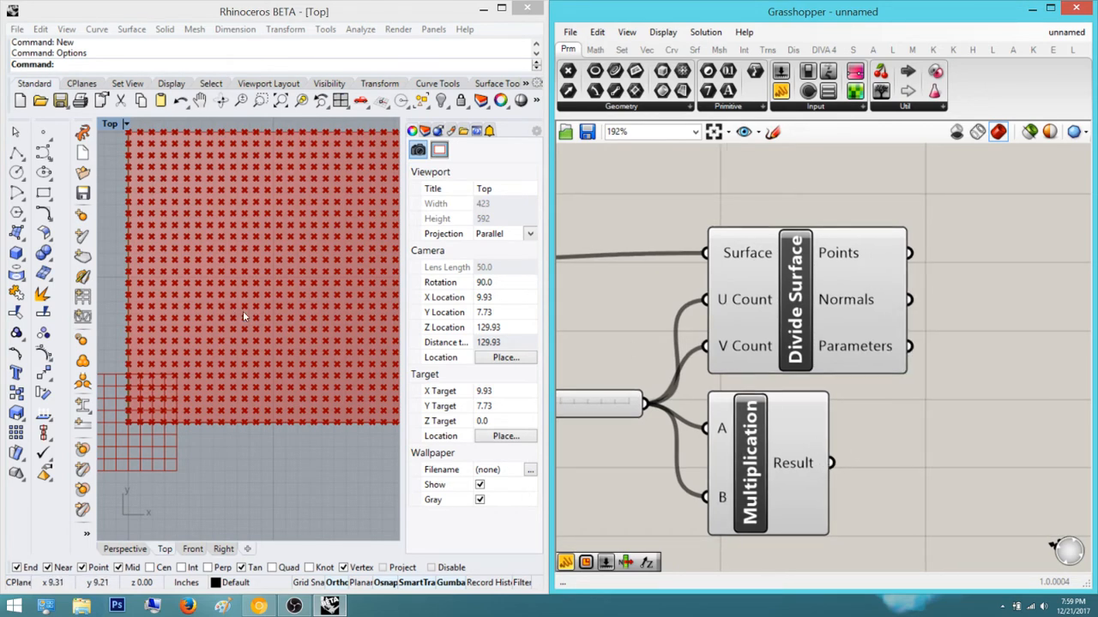
pyautogui.scroll(-5, 228, 357)
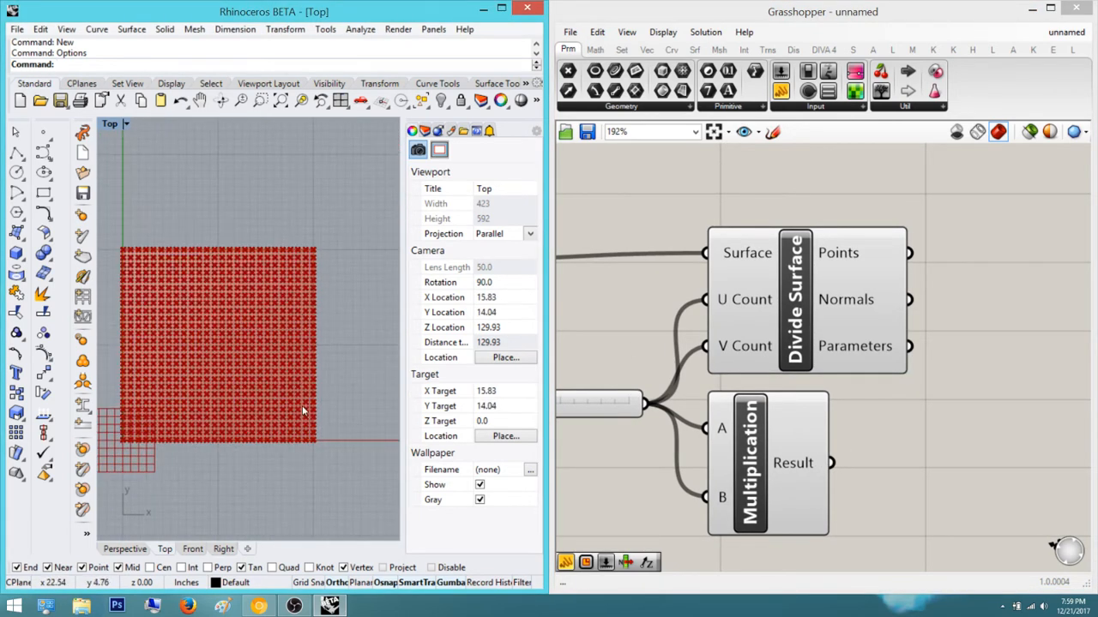
# Delete the Multiplication component
pyautogui.click(769, 447)
pyautogui.scroll(-3, 770, 446)
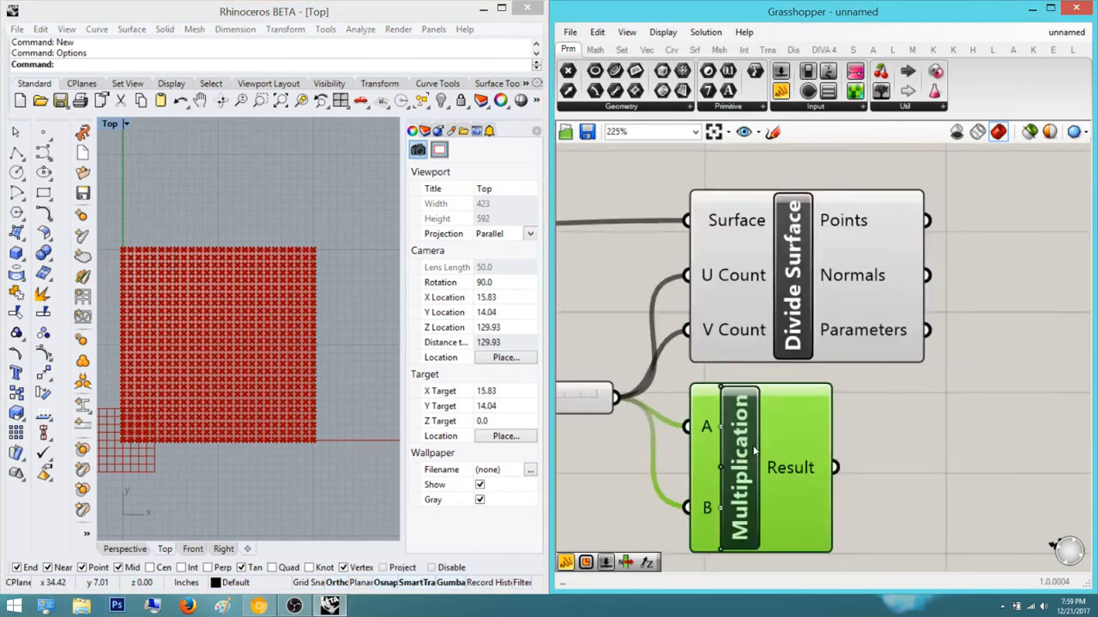
pyautogui.press('Delete')
# Set the slider feeding Divide Surface's U and V counts to 15 and select the component to highlight its points
pyautogui.moveTo(811, 357); pyautogui.dragTo(762, 355, button='right')
pyautogui.scroll(1, 762, 353)
pyautogui.click(704, 388)
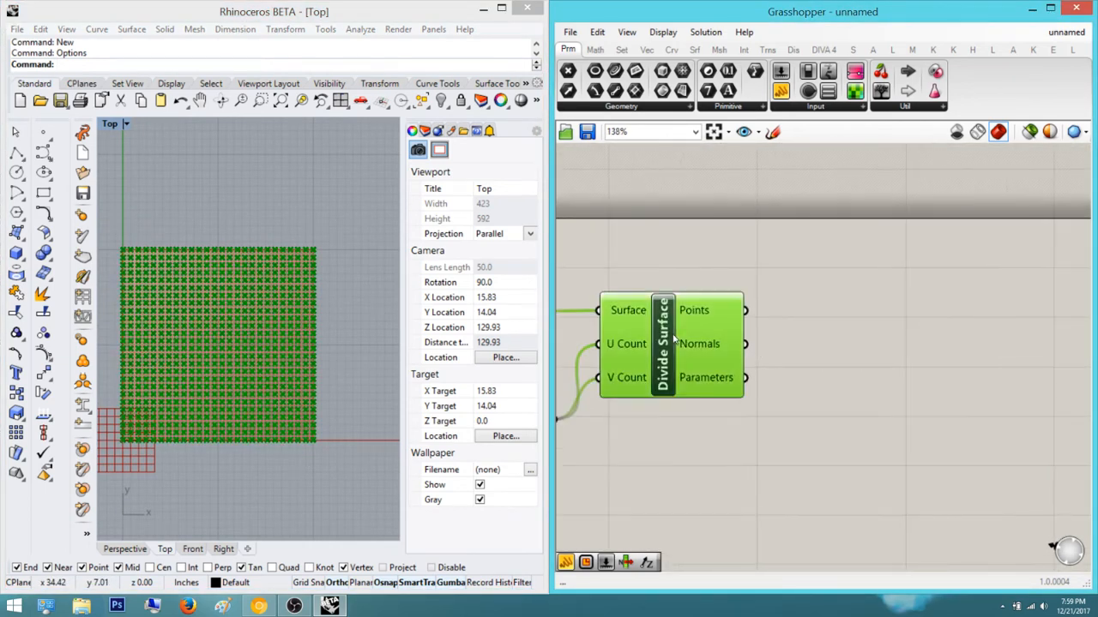
pyautogui.moveTo(703, 387); pyautogui.dragTo(946, 368, button='right')
pyautogui.click(827, 423)
pyautogui.moveTo(826, 423); pyautogui.dragTo(849, 419, button='right')
pyautogui.scroll(4, 768, 399)
pyautogui.moveTo(708, 397); pyautogui.dragTo(689, 397)
pyautogui.moveTo(864, 263); pyautogui.dragTo(686, 301, button='right')
pyautogui.scroll(-4, 852, 264)
pyautogui.click(867, 283)
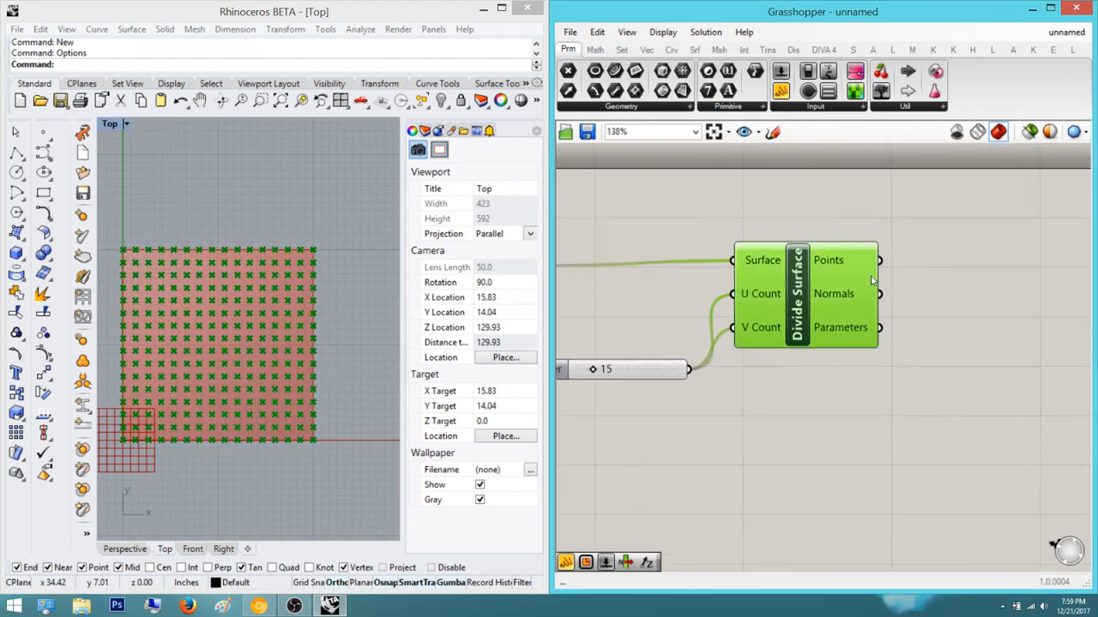
# Inspect the data tree structure of Divide Surface's Normals output
pyautogui.moveTo(947, 304); pyautogui.dragTo(803, 321, button='right')
pyautogui.doubleClick(909, 312)
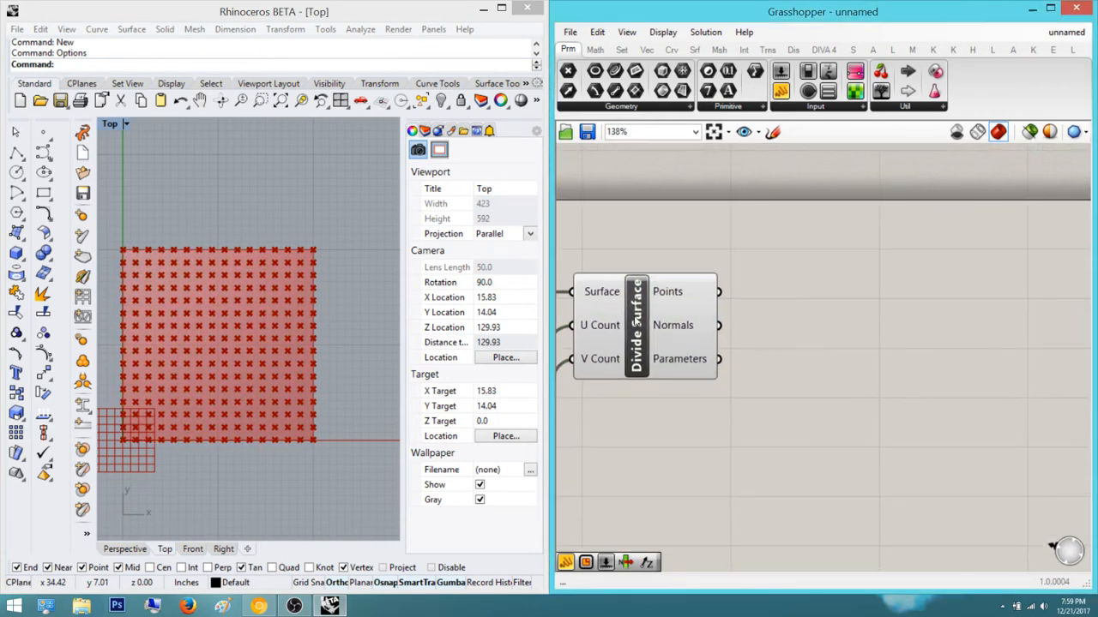
pyautogui.scroll(3, 657, 278)
pyautogui.moveTo(729, 341)
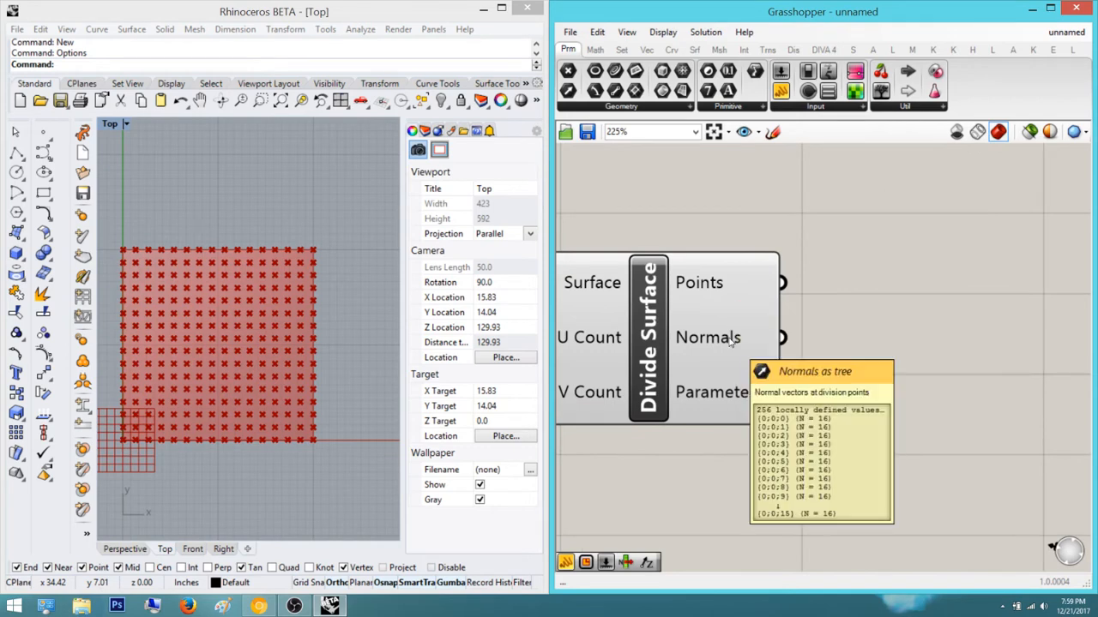
pyautogui.moveTo(814, 316); pyautogui.dragTo(768, 329, button='right')
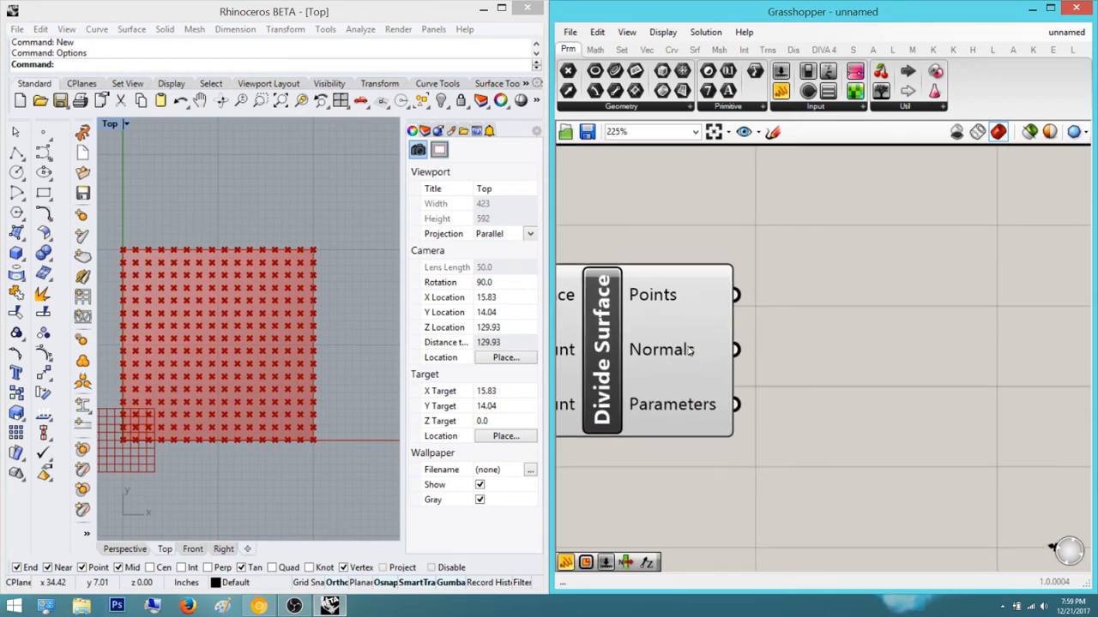
# Add a Point parameter beside Divide Surface and connect the Normals output to it
pyautogui.click(689, 350)
pyautogui.click(873, 351)
pyautogui.doubleClick(873, 350)
pyautogui.write('point')
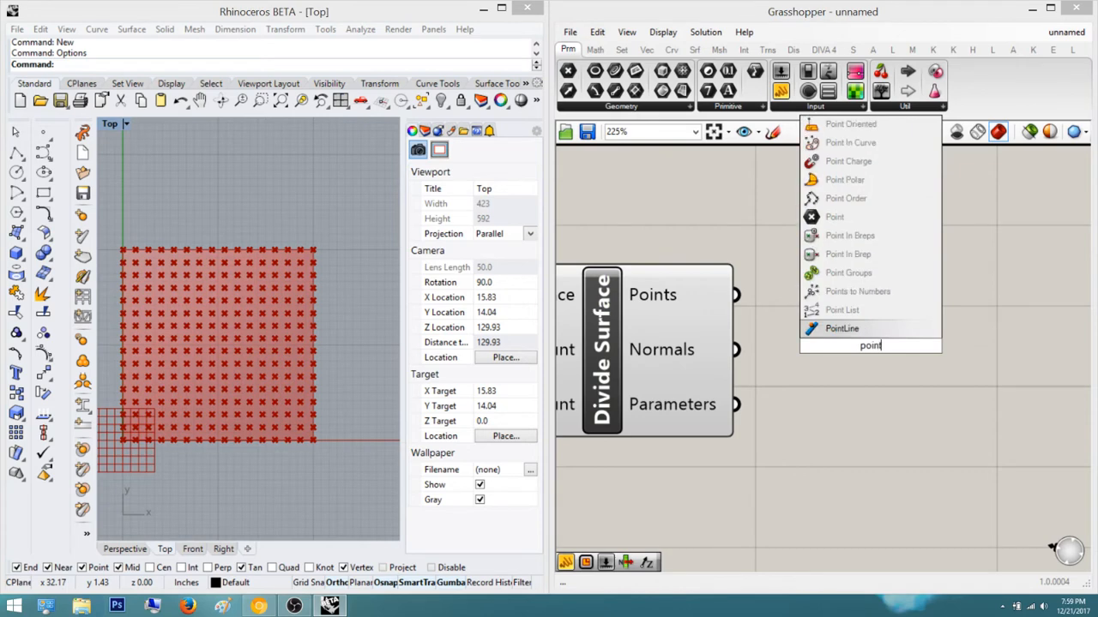
pyautogui.press('Return')
pyautogui.scroll(2, 870, 350)
pyautogui.moveTo(810, 347); pyautogui.dragTo(684, 350)
pyautogui.click(869, 347)
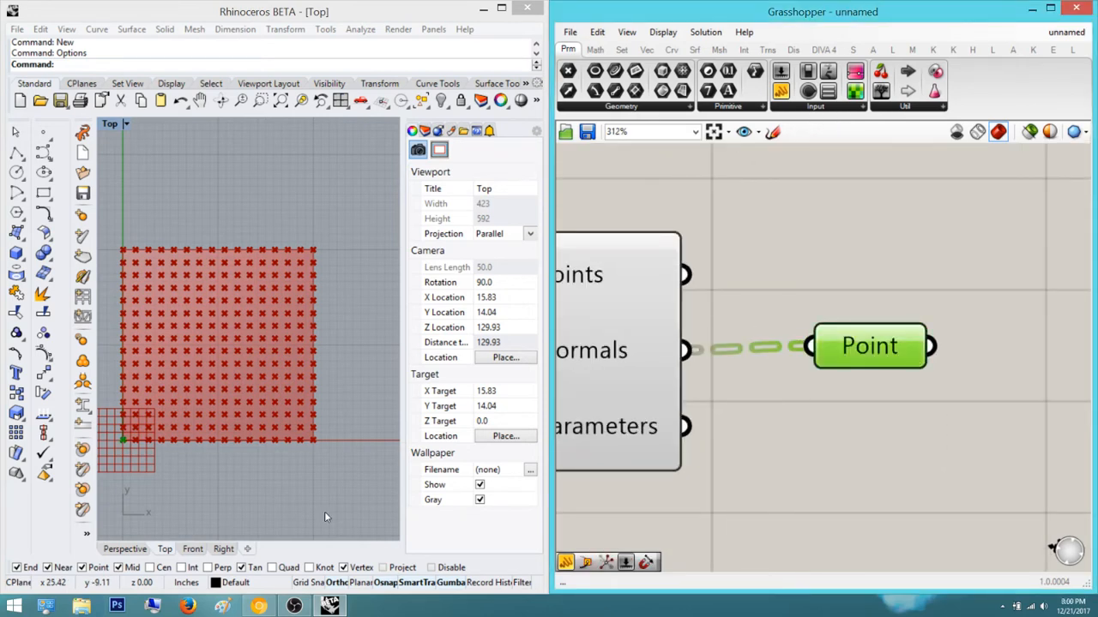
# Switch the viewport to Perspective and examine where the normals converted to points lie relative to the surface's origin corner
pyautogui.click(124, 549)
pyautogui.scroll(5, 245, 326)
pyautogui.scroll(4, 249, 338)
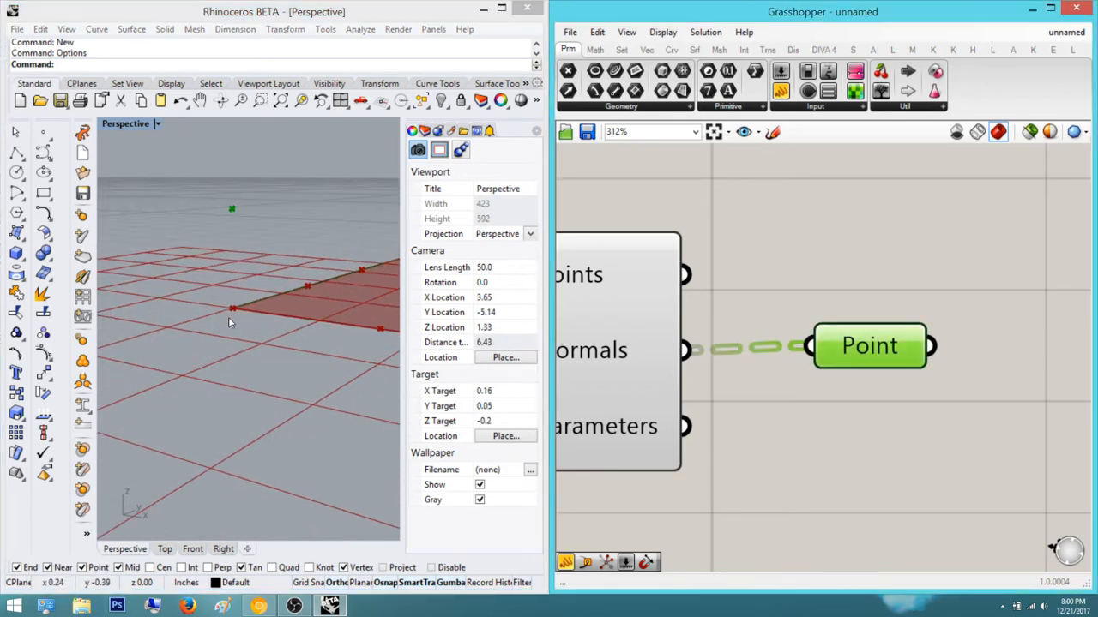
pyautogui.click(870, 322)
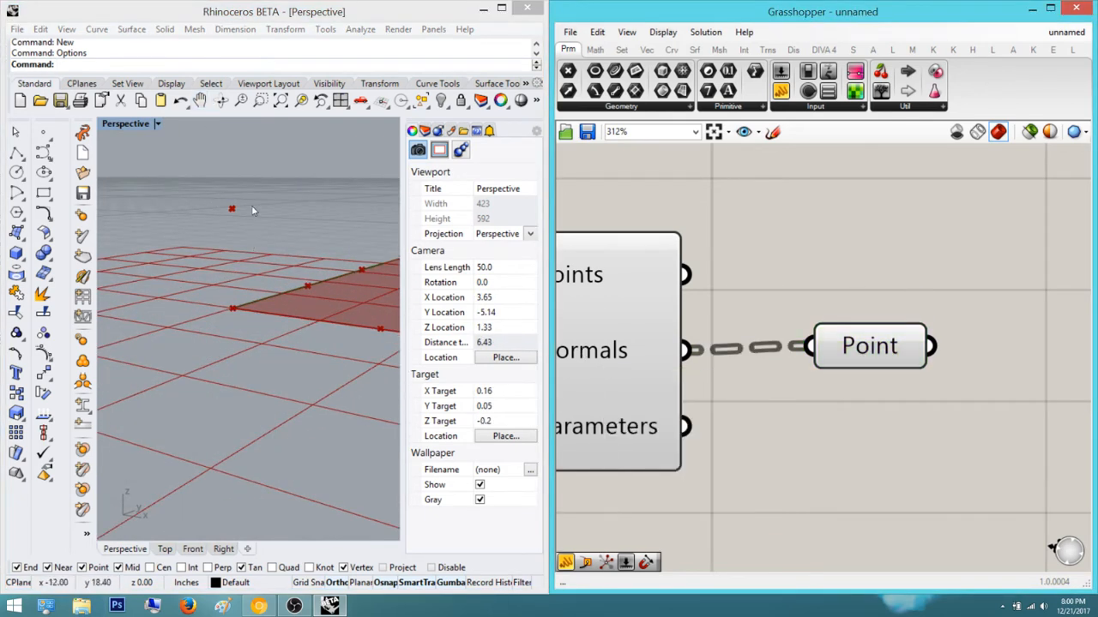
pyautogui.moveTo(924, 402); pyautogui.dragTo(978, 384, button='right')
pyautogui.scroll(-5, 986, 343)
pyautogui.moveTo(167, 365); pyautogui.dragTo(142, 428, button='right')
pyautogui.scroll(-10, 205, 356)
pyautogui.scroll(-3, 205, 353)
pyautogui.moveTo(207, 355); pyautogui.dragTo(331, 361, button='right')
pyautogui.scroll(-5, 299, 337)
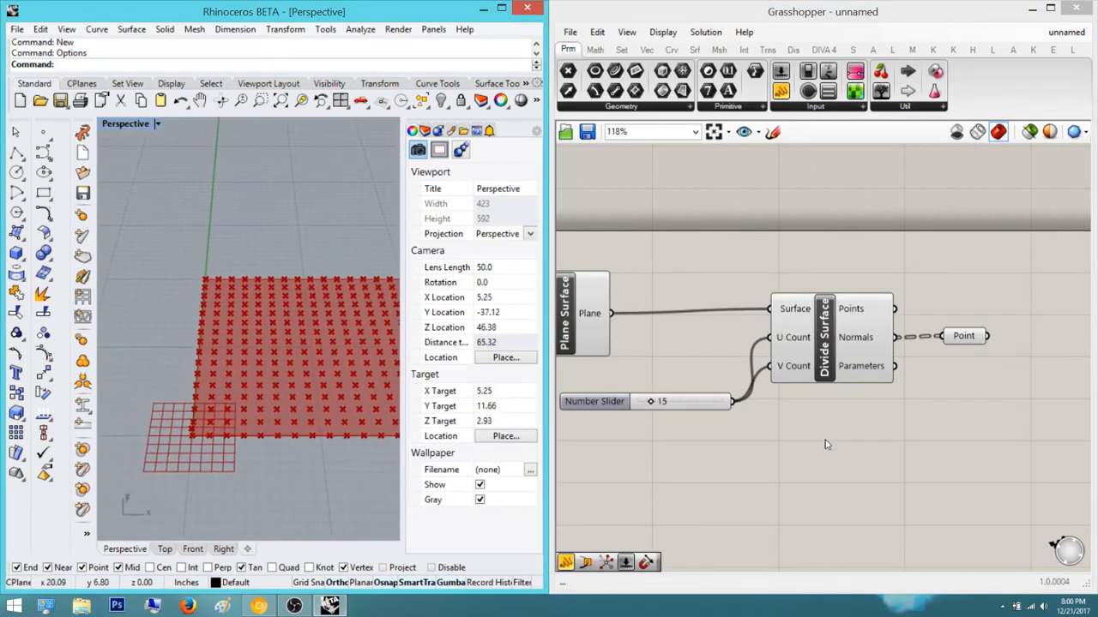
# Select Divide Surface to highlight its division points in the Perspective view and examine them, clearing the selection when done
pyautogui.scroll(-2, 806, 414)
pyautogui.moveTo(827, 418); pyautogui.dragTo(765, 385, button='right')
pyautogui.click(861, 350)
pyautogui.scroll(-6, 318, 399)
pyautogui.moveTo(318, 401); pyautogui.dragTo(242, 333, button='right')
pyautogui.scroll(4, 260, 377)
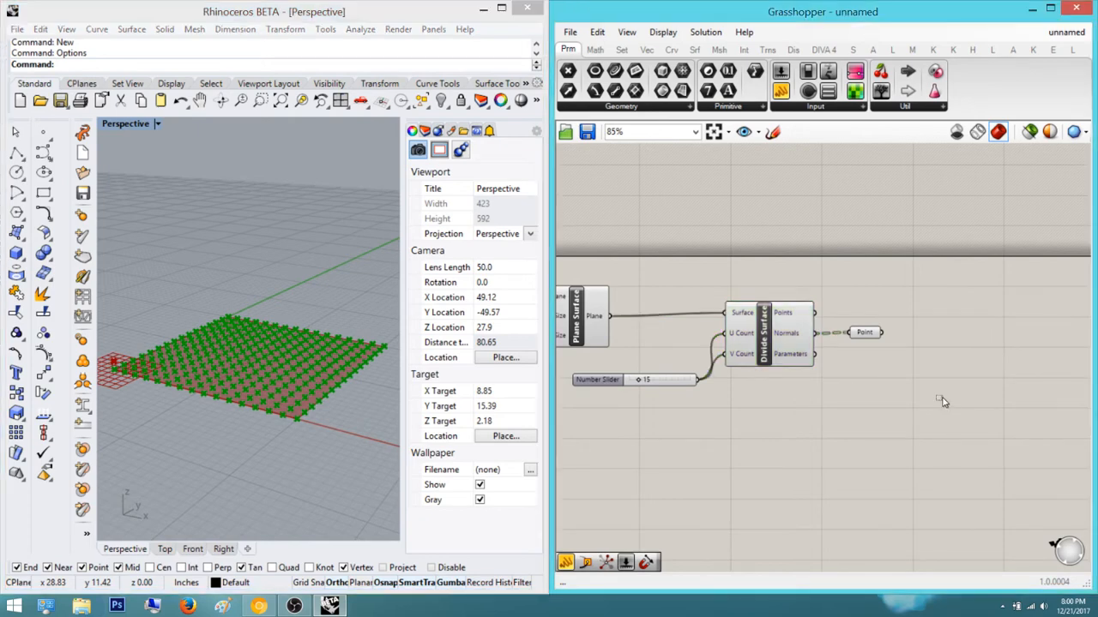
pyautogui.click(934, 431)
# Add a Move component beyond the Point parameter, leaving a wide gap between them
pyautogui.scroll(3, 934, 431)
pyautogui.click(763, 303)
pyautogui.doubleClick(887, 296)
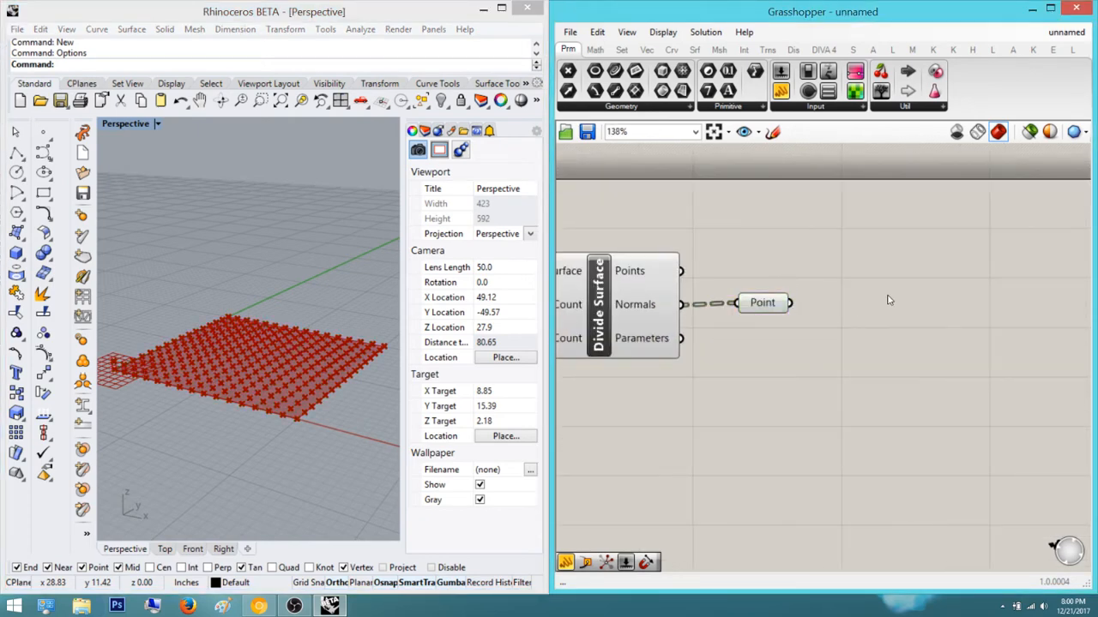
pyautogui.write('move')
pyautogui.press('Return')
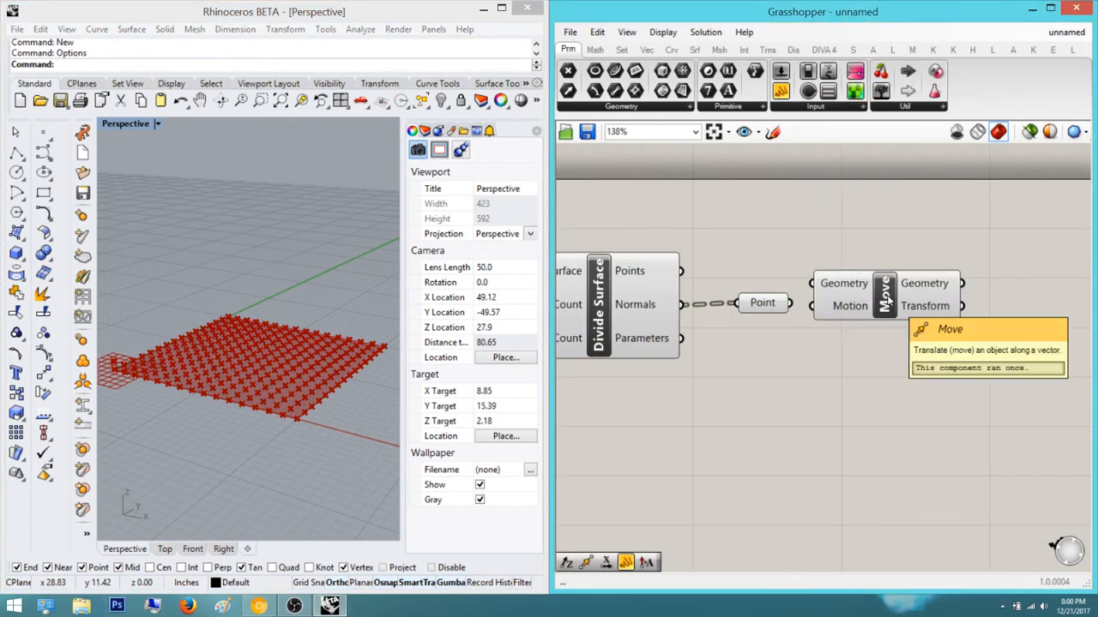
pyautogui.scroll(-2, 907, 308)
pyautogui.scroll(3, 910, 314)
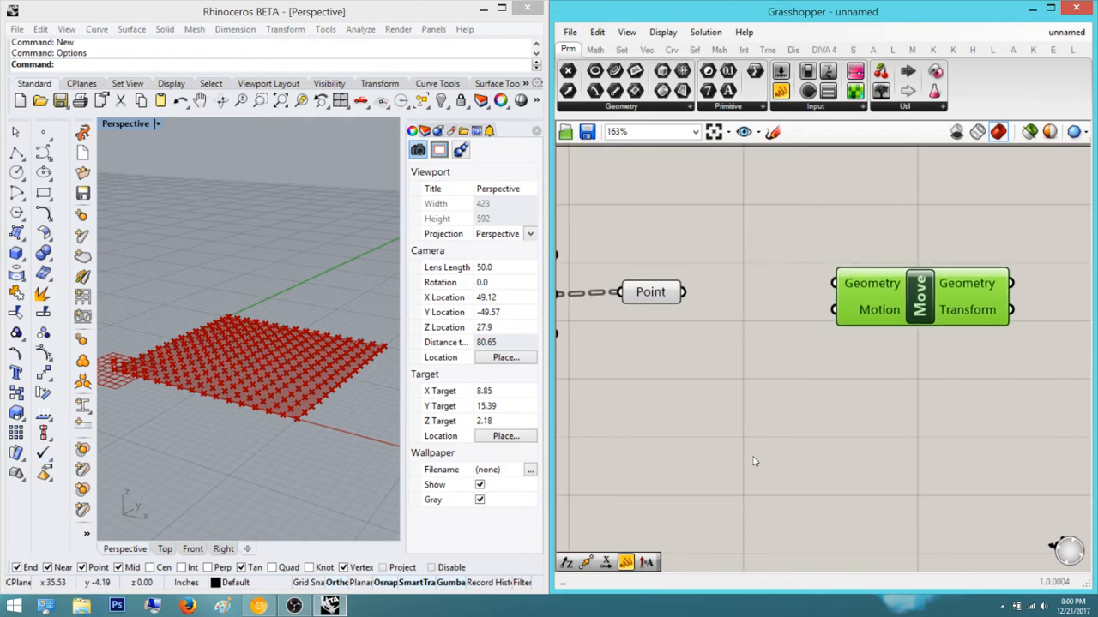
# Examine the division points from corner to corner of the surface and the part of the definition that generates them
pyautogui.click(774, 385)
pyautogui.moveTo(824, 392); pyautogui.dragTo(899, 404, button='right')
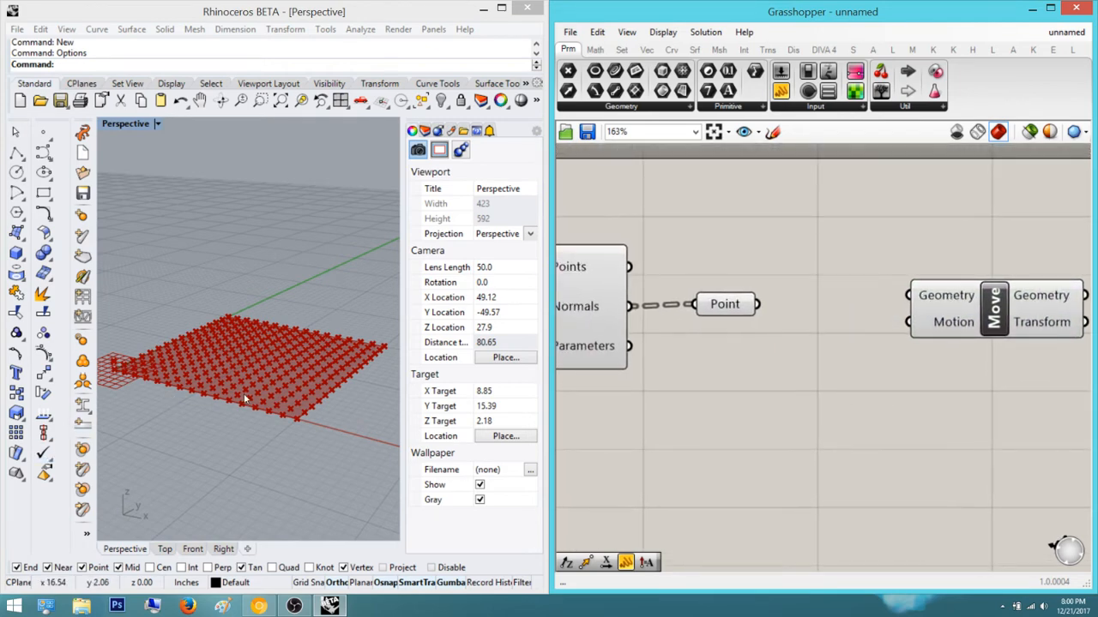
pyautogui.scroll(10, 198, 398)
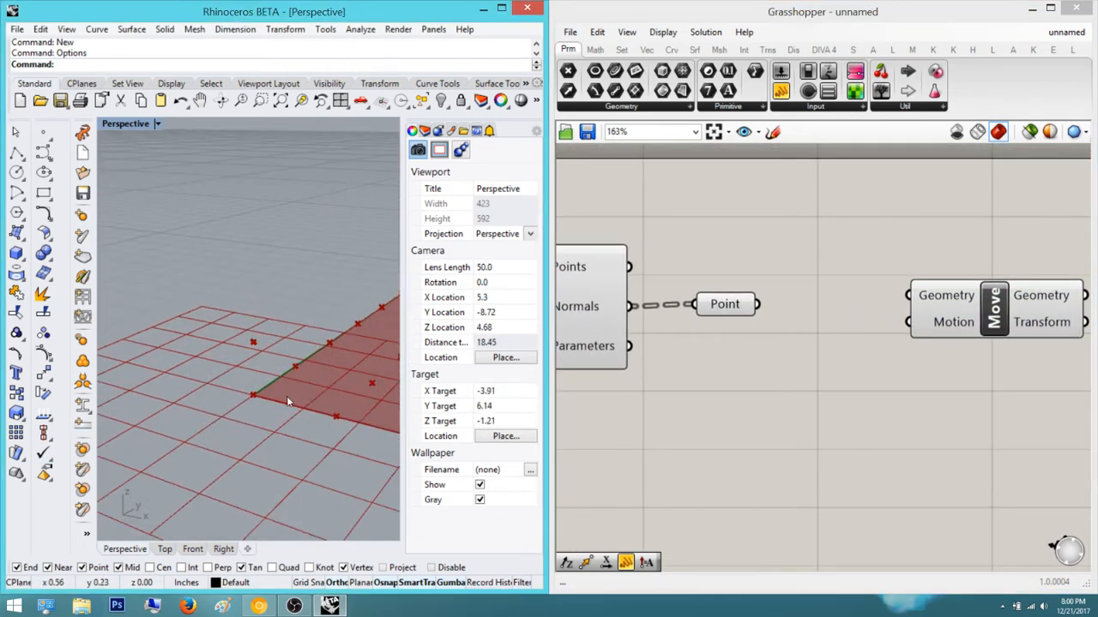
pyautogui.scroll(-5, 232, 377)
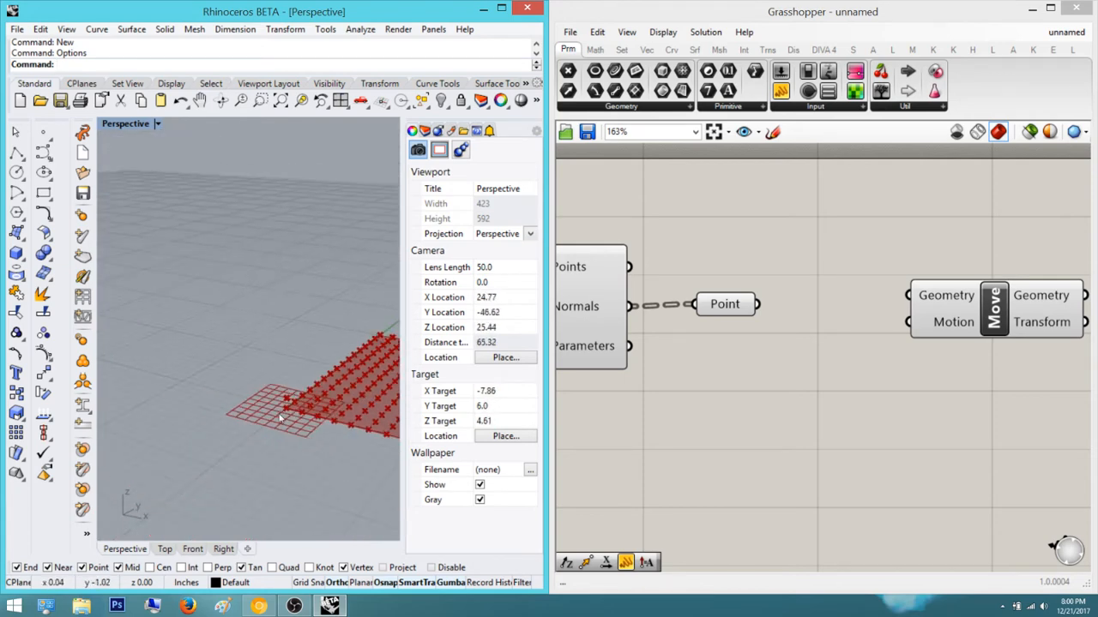
pyautogui.scroll(-5, 338, 397)
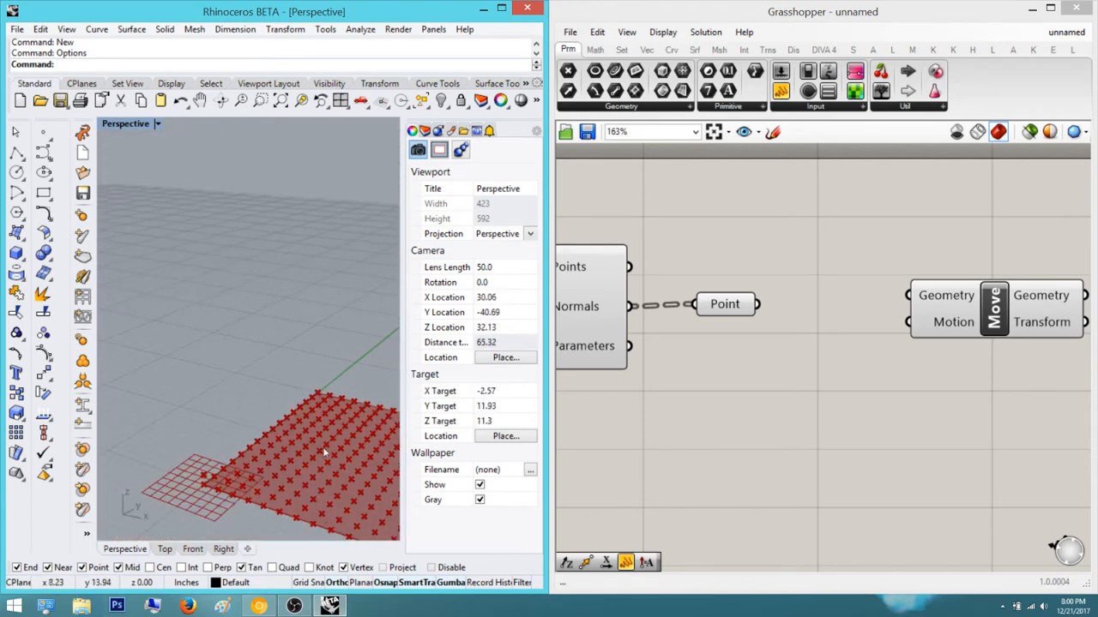
pyautogui.keyDown('shift'); pyautogui.moveTo(277, 395); pyautogui.dragTo(182, 380, button='right'); pyautogui.keyUp('shift')
pyautogui.scroll(8, 301, 373)
pyautogui.scroll(-8, 305, 370)
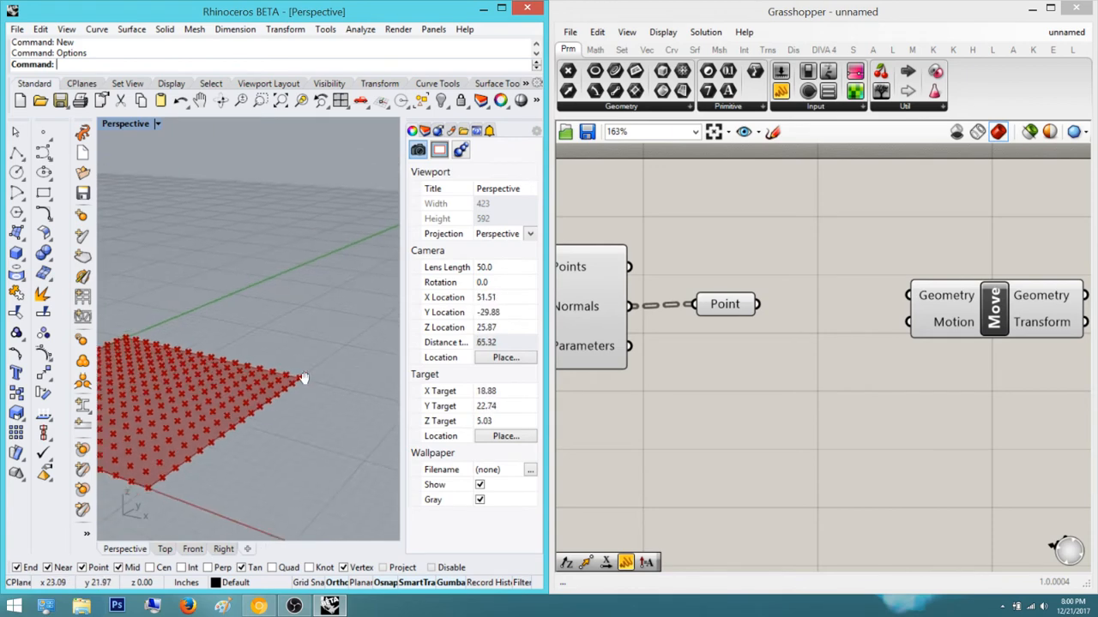
pyautogui.keyDown('shift'); pyautogui.moveTo(302, 378); pyautogui.dragTo(341, 353, button='right'); pyautogui.keyUp('shift')
pyautogui.scroll(6, 205, 448)
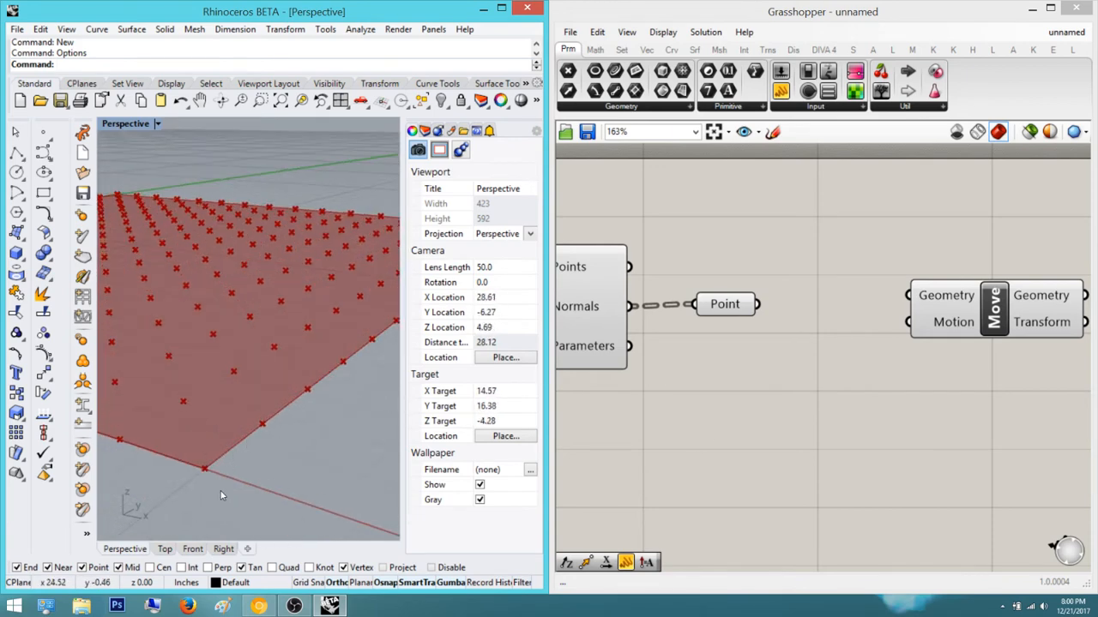
pyautogui.moveTo(723, 443); pyautogui.dragTo(888, 433, button='right')
pyautogui.scroll(-3, 918, 426)
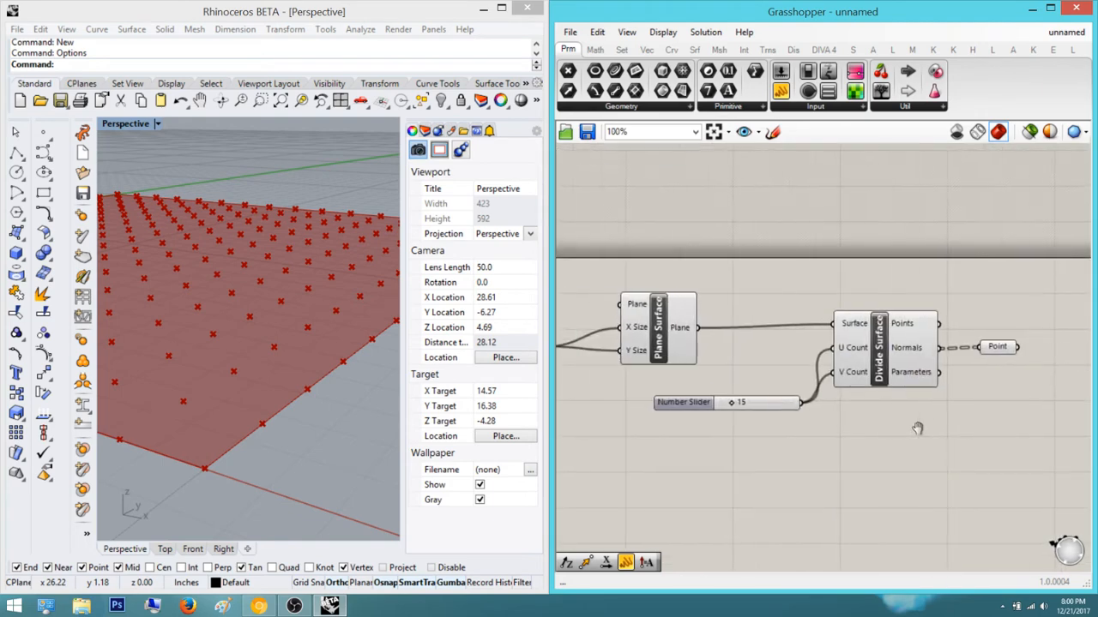
pyautogui.scroll(-6, 238, 420)
pyautogui.moveTo(238, 421); pyautogui.dragTo(350, 397, button='right')
pyautogui.moveTo(226, 392); pyautogui.dragTo(240, 420, button='right')
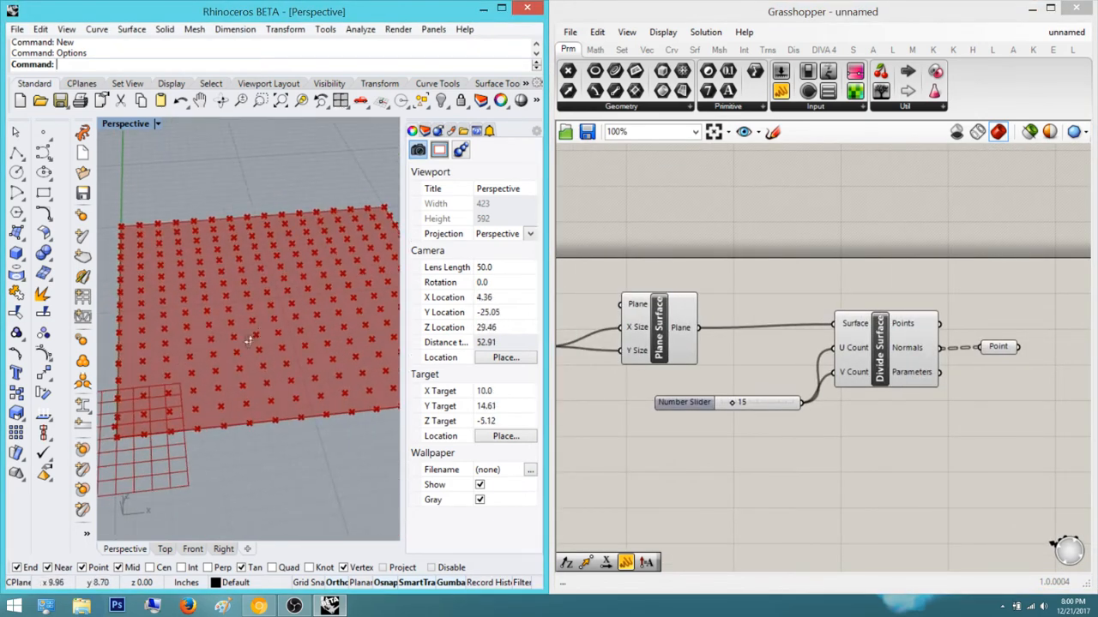
pyautogui.moveTo(248, 342); pyautogui.dragTo(284, 321, button='right')
pyautogui.moveTo(805, 380); pyautogui.dragTo(768, 333, button='right')
pyautogui.scroll(2, 716, 333)
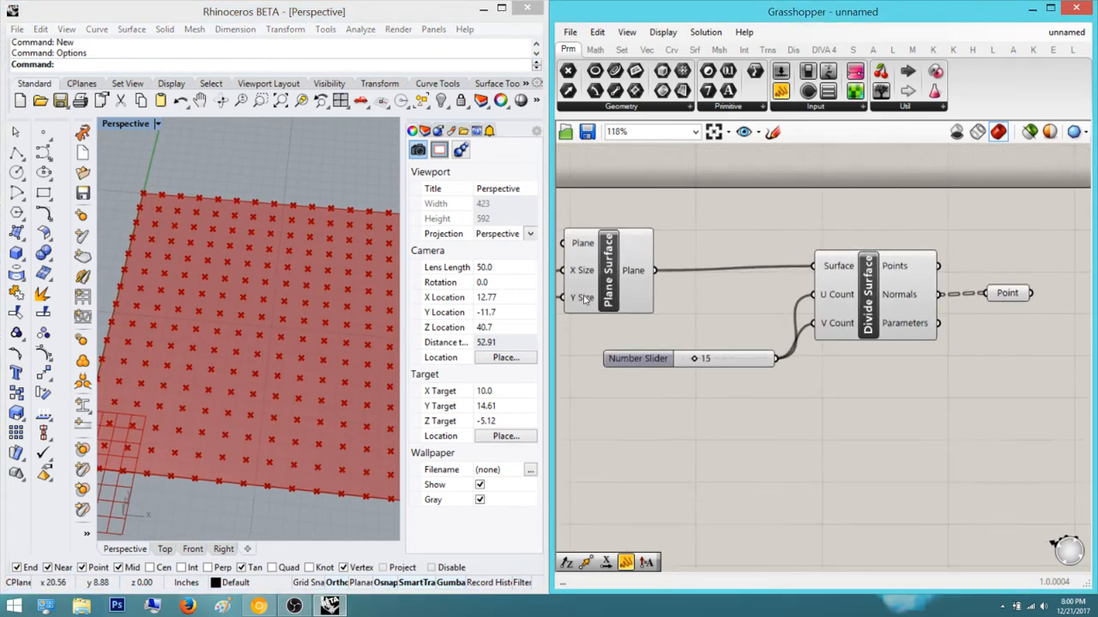
# Add an Area component below the count slider, connect Plane Surface's output to its Geometry input, and check the centroid in Perspective
pyautogui.click(635, 251)
pyautogui.click(995, 486)
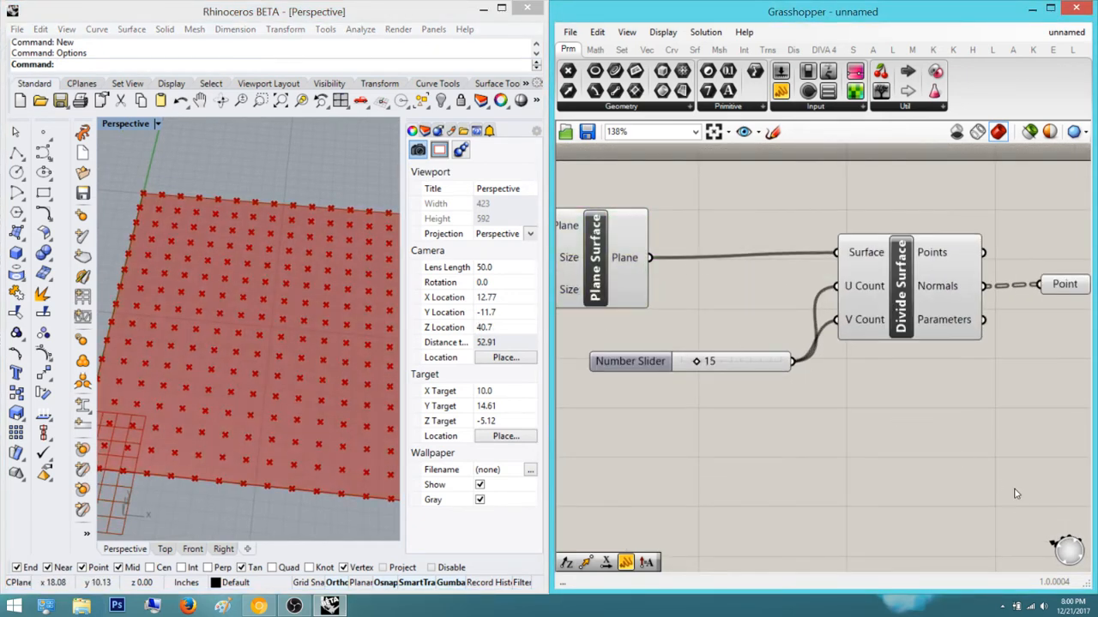
pyautogui.doubleClick(995, 485)
pyautogui.write('afrea')
pyautogui.press('Return')
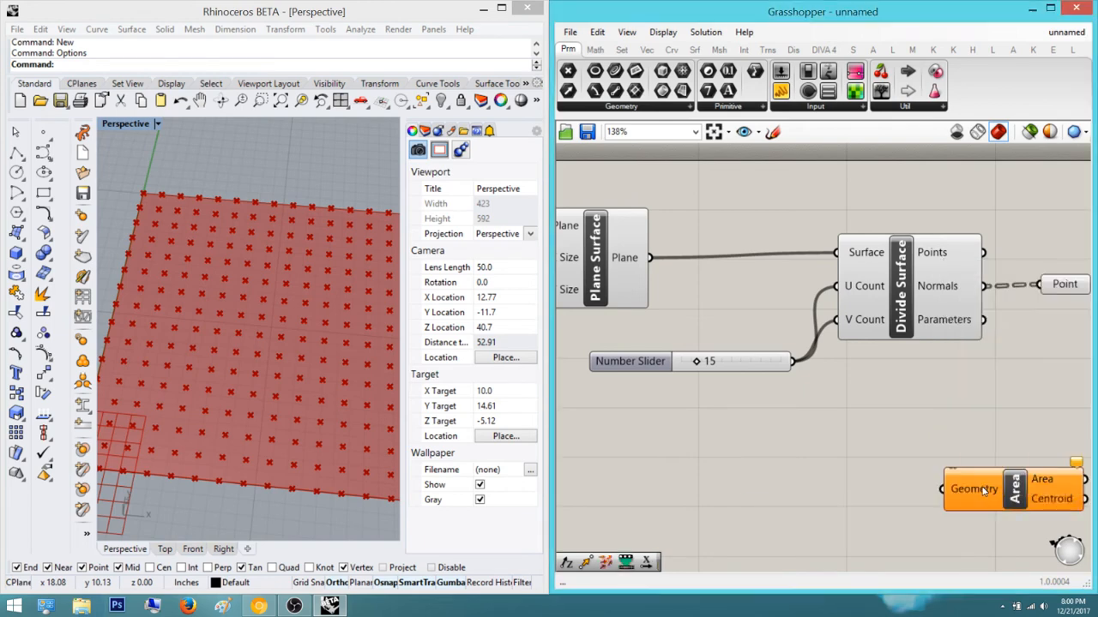
pyautogui.moveTo(940, 489); pyautogui.dragTo(649, 257)
pyautogui.moveTo(978, 490); pyautogui.dragTo(802, 462)
pyautogui.moveTo(330, 390); pyautogui.dragTo(299, 355, button='right')
pyautogui.scroll(-4, 279, 343)
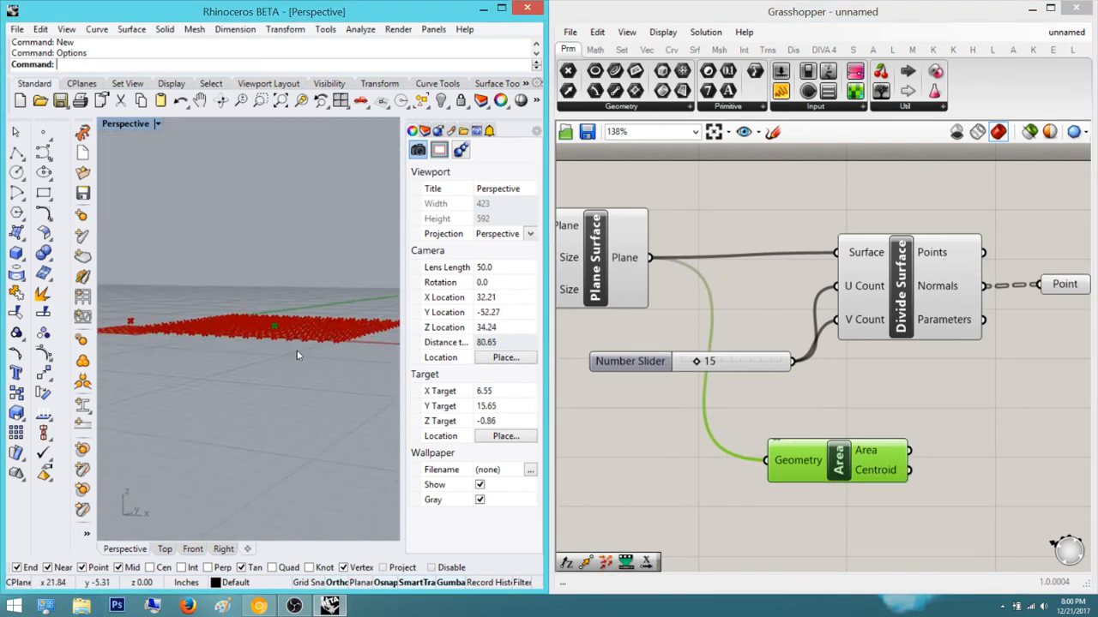
pyautogui.moveTo(387, 240); pyautogui.dragTo(300, 344, button='right')
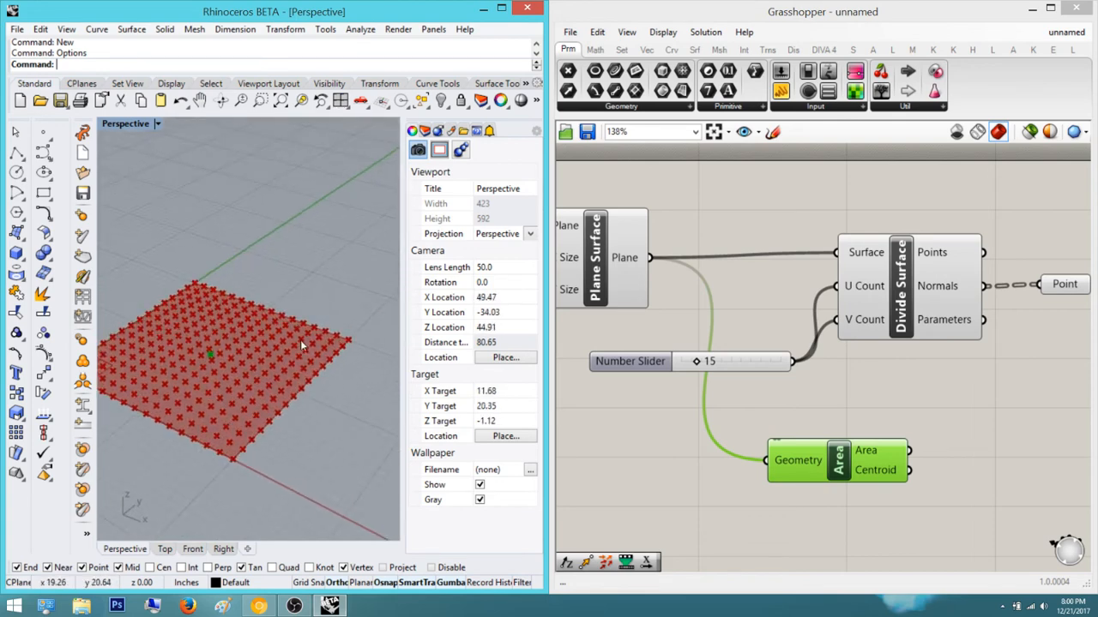
# Select Divide Surface to examine its division points in Perspective from another angle, clearing the selection when done
pyautogui.moveTo(871, 390); pyautogui.dragTo(808, 402, button='right')
pyautogui.moveTo(871, 281); pyautogui.dragTo(868, 287)
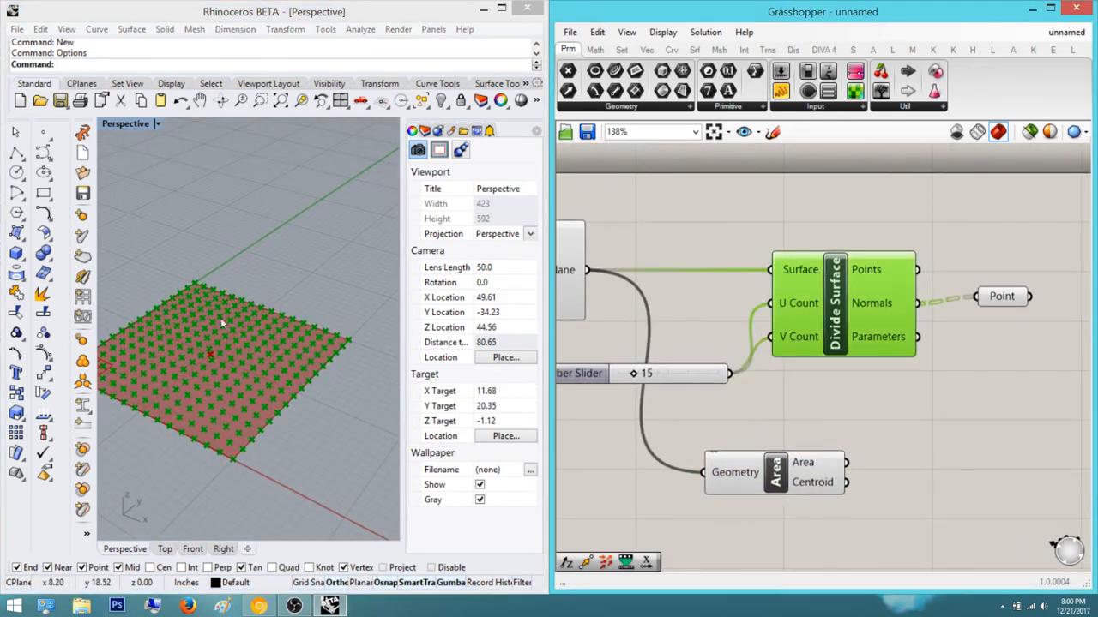
pyautogui.moveTo(221, 323); pyautogui.dragTo(292, 322, button='right')
pyautogui.click(774, 408)
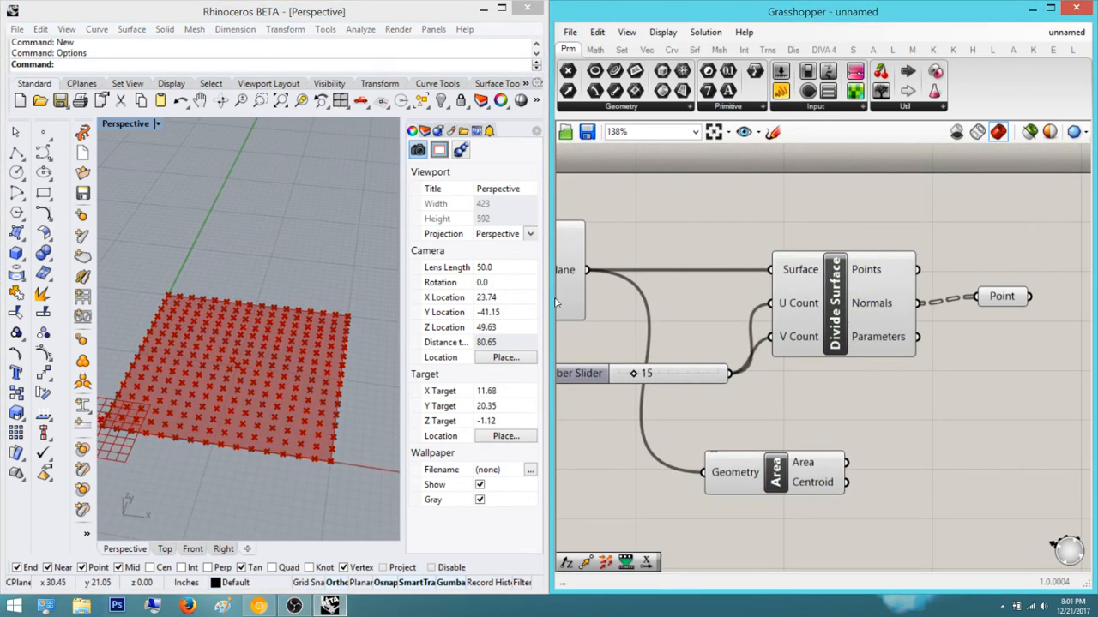
pyautogui.click(559, 302)
# Add an Explode component above Divide Surface and connect Plane Surface's output to its Curve input
pyautogui.moveTo(745, 193); pyautogui.dragTo(866, 292, button='right')
pyautogui.doubleClick(866, 293)
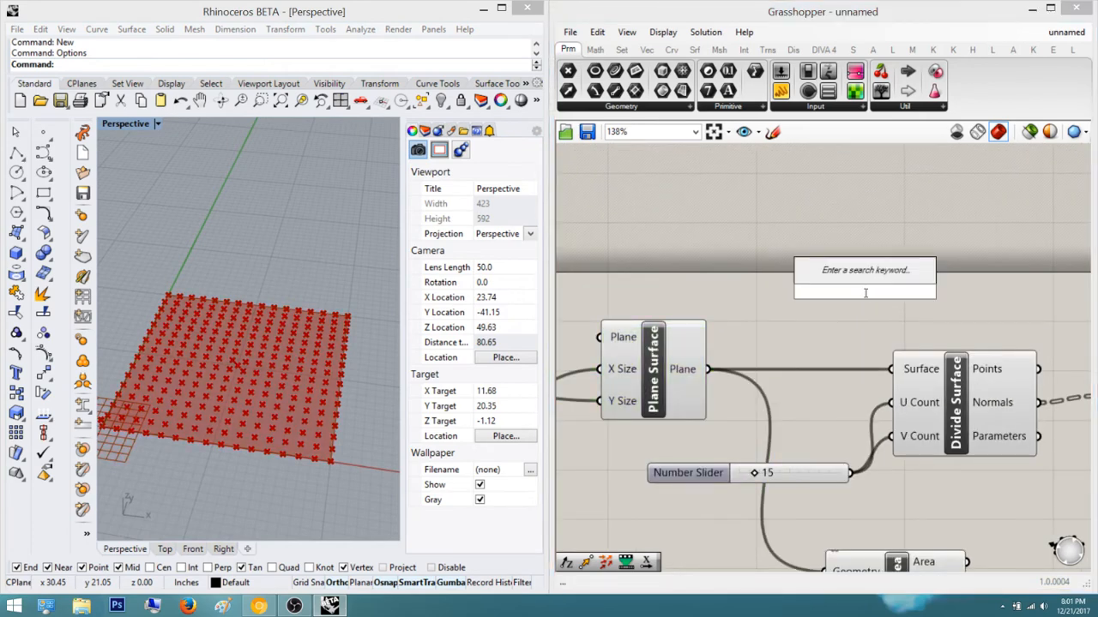
pyautogui.write('expl')
pyautogui.press('Return')
pyautogui.moveTo(790, 364); pyautogui.dragTo(739, 448, button='right')
pyautogui.moveTo(742, 360); pyautogui.dragTo(657, 453)
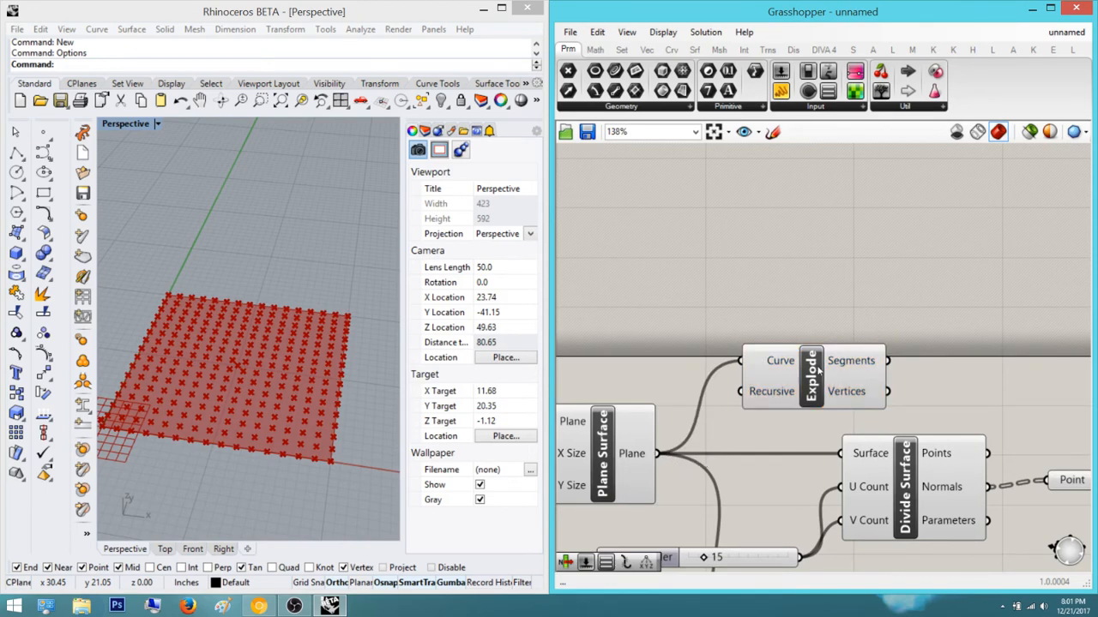
# Move Explode higher above Divide Surface and select it to highlight its result in Perspective
pyautogui.moveTo(819, 369); pyautogui.dragTo(906, 271)
pyautogui.moveTo(909, 283); pyautogui.dragTo(854, 309, button='right')
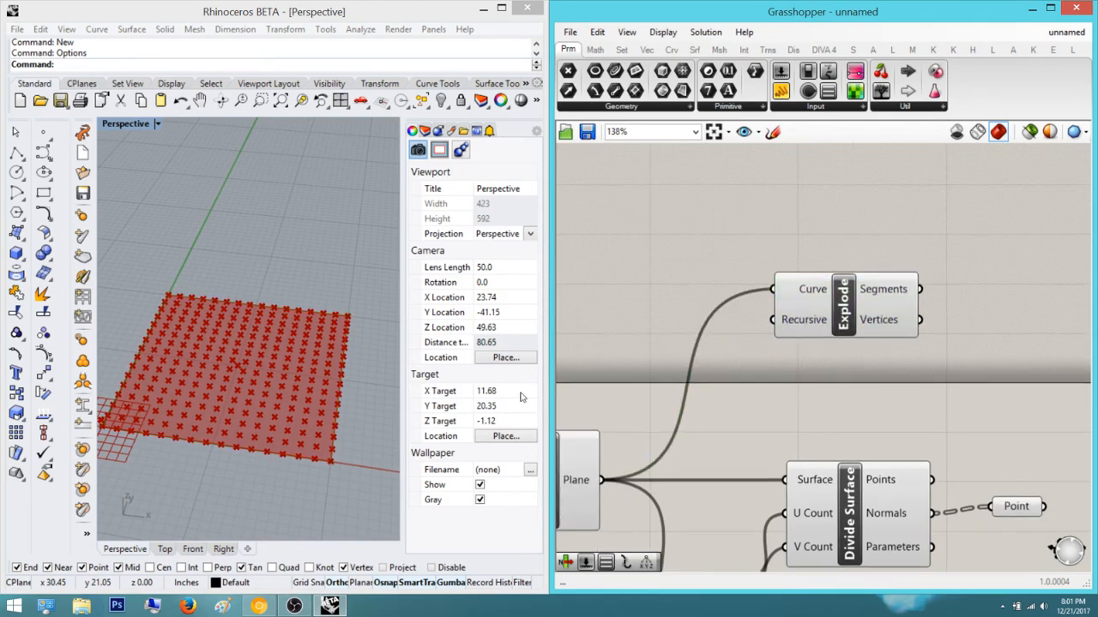
pyautogui.click(890, 314)
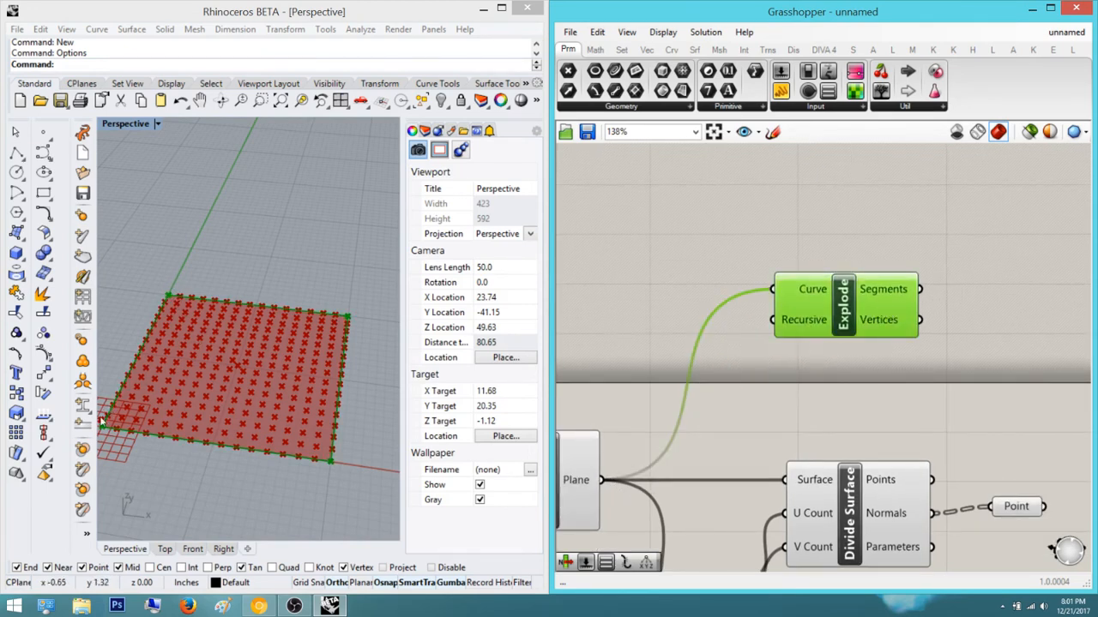
# Add a List Item component beyond Explode, leaving a gap between them
pyautogui.moveTo(1026, 368); pyautogui.dragTo(889, 405, button='right')
pyautogui.doubleClick(901, 300)
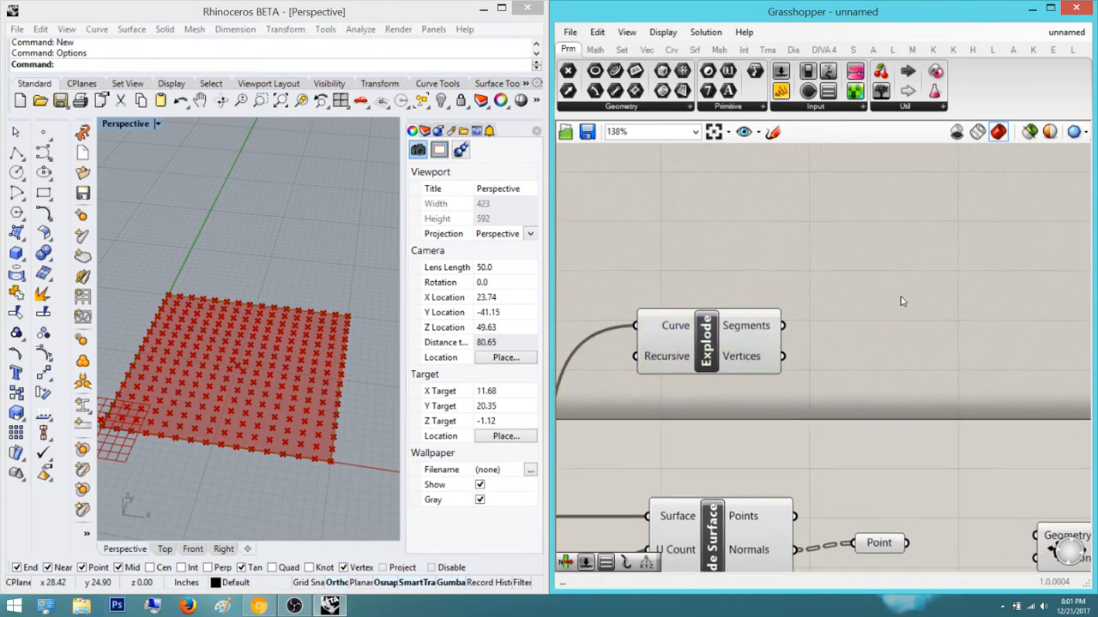
pyautogui.write('list item')
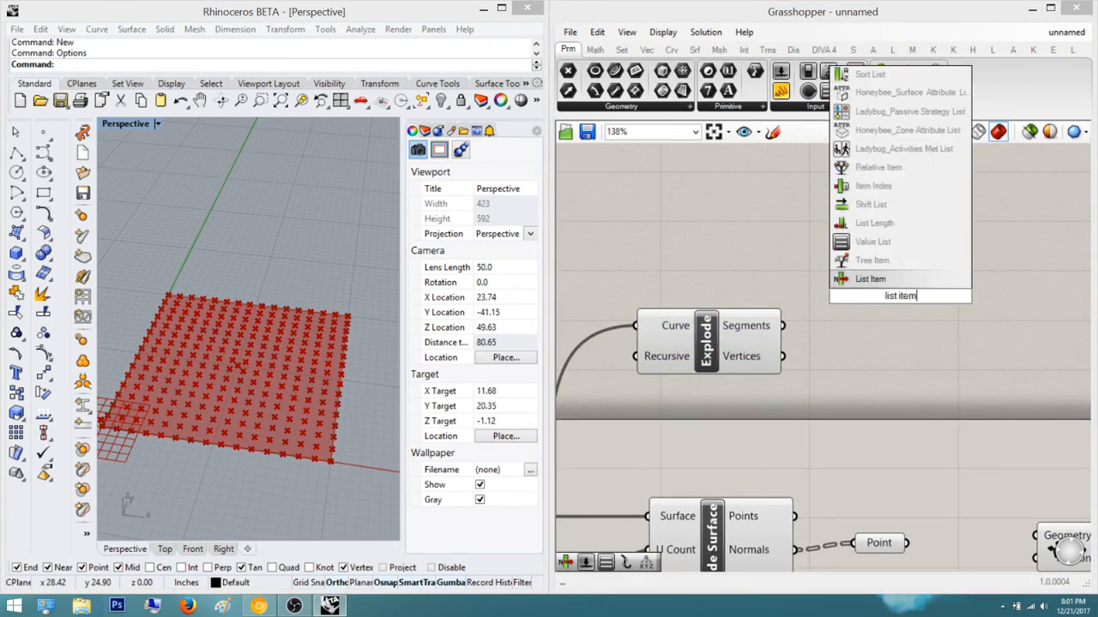
pyautogui.press('Return')
# Select Explode and examine the highlighted edges and corners of the surface in Perspective, clearing the selection when done
pyautogui.click(705, 344)
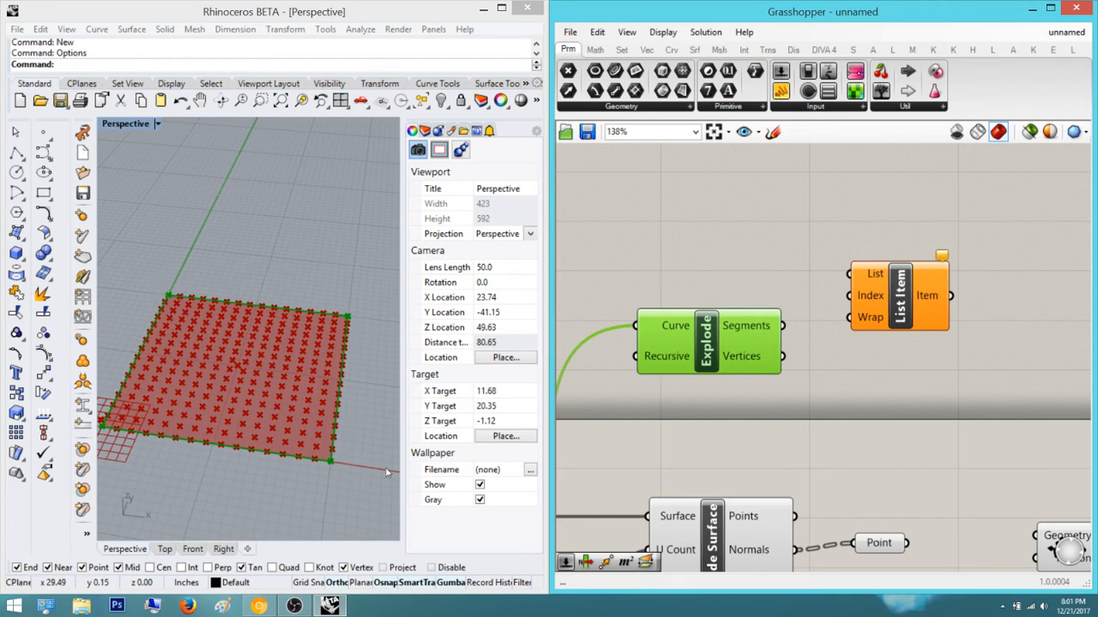
pyautogui.moveTo(100, 444); pyautogui.dragTo(157, 446, button='right')
pyautogui.click(813, 376)
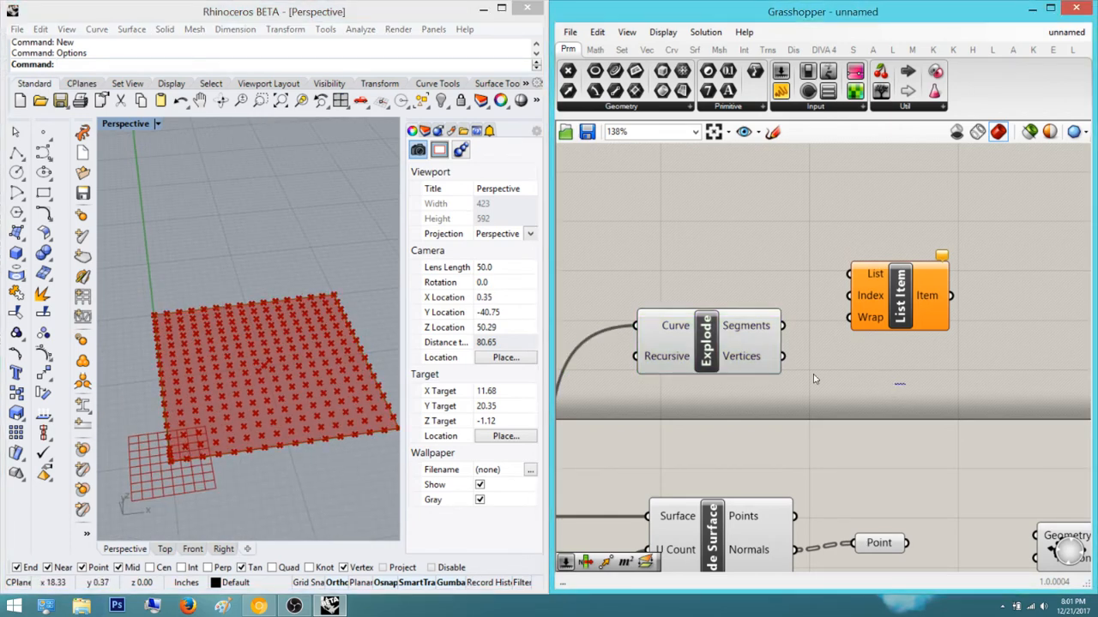
# Connect Explode's Segments output to the List Item's List input and adjust the List Item's position
pyautogui.moveTo(814, 375); pyautogui.dragTo(730, 372, button='right')
pyautogui.moveTo(791, 276); pyautogui.dragTo(850, 310)
pyautogui.moveTo(673, 220); pyautogui.dragTo(665, 216)
pyautogui.click(759, 259)
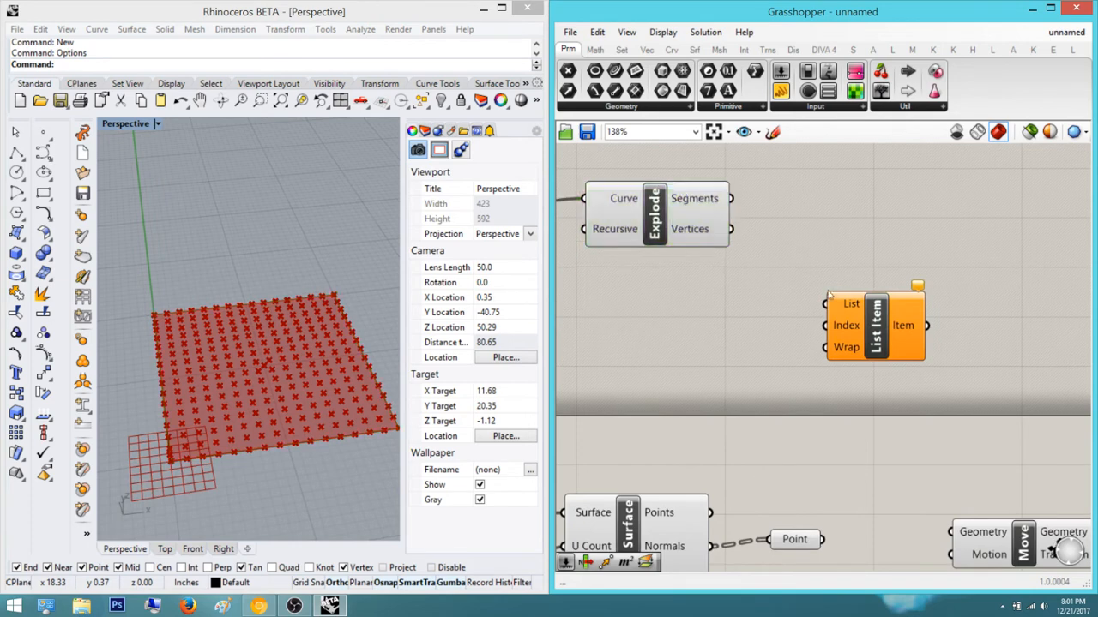
pyautogui.moveTo(798, 283); pyautogui.dragTo(826, 304)
pyautogui.moveTo(879, 336); pyautogui.dragTo(872, 291)
pyautogui.click(855, 360)
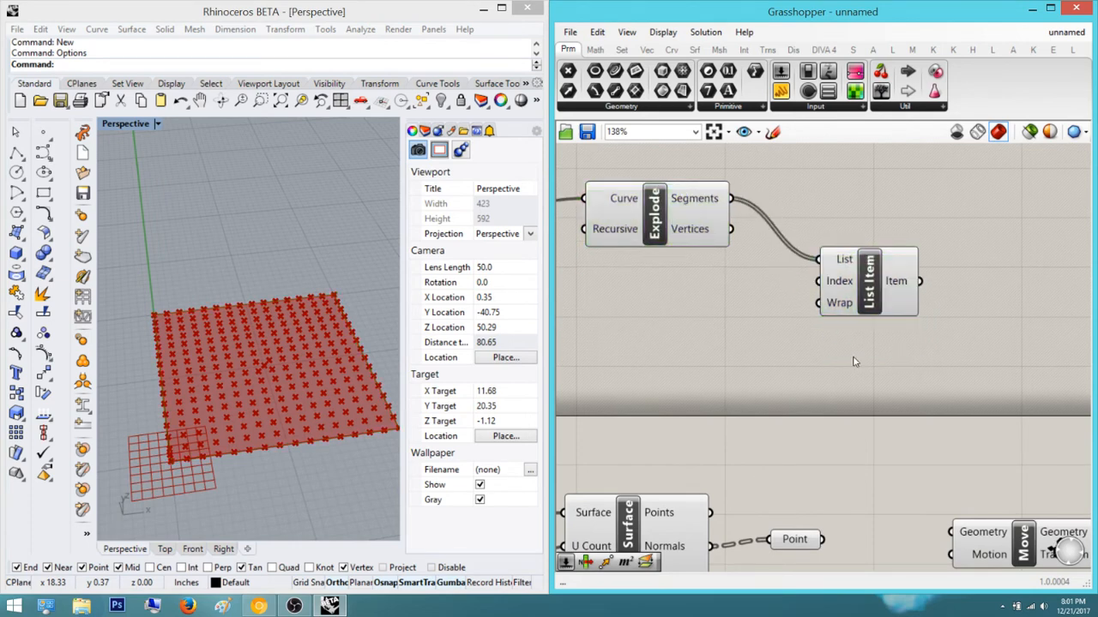
# Raise the connected List Item above Explode's level and add a second List Item below it
pyautogui.moveTo(864, 307); pyautogui.dragTo(825, 313, button='right')
pyautogui.moveTo(825, 313); pyautogui.dragTo(825, 197)
pyautogui.moveTo(842, 235); pyautogui.dragTo(849, 430, button='right')
pyautogui.doubleClick(877, 450)
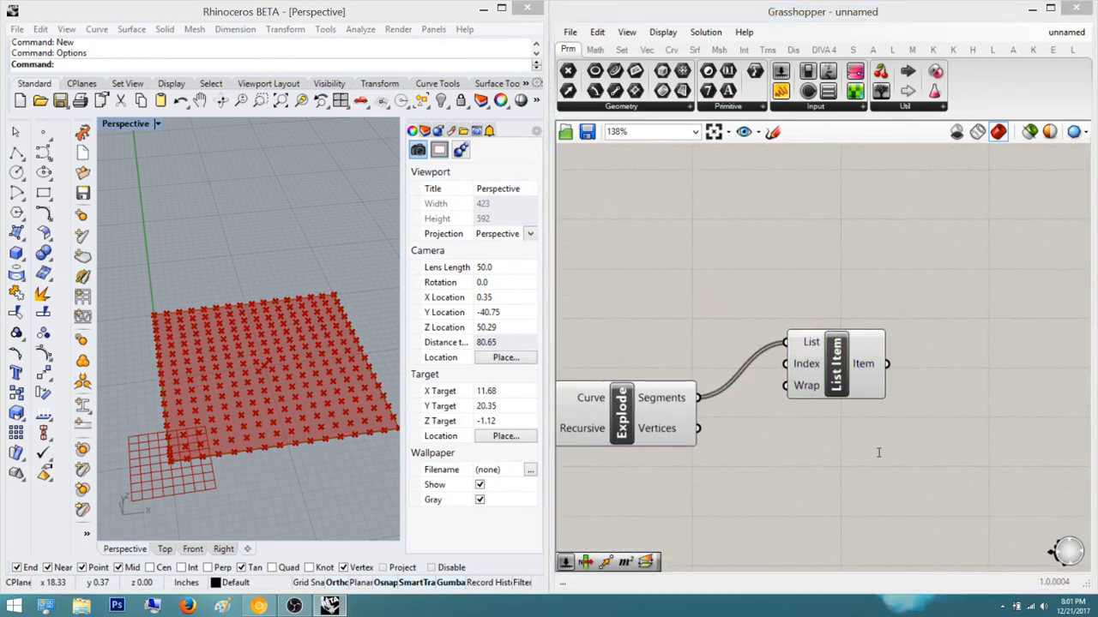
pyautogui.write('list')
pyautogui.press('Return')
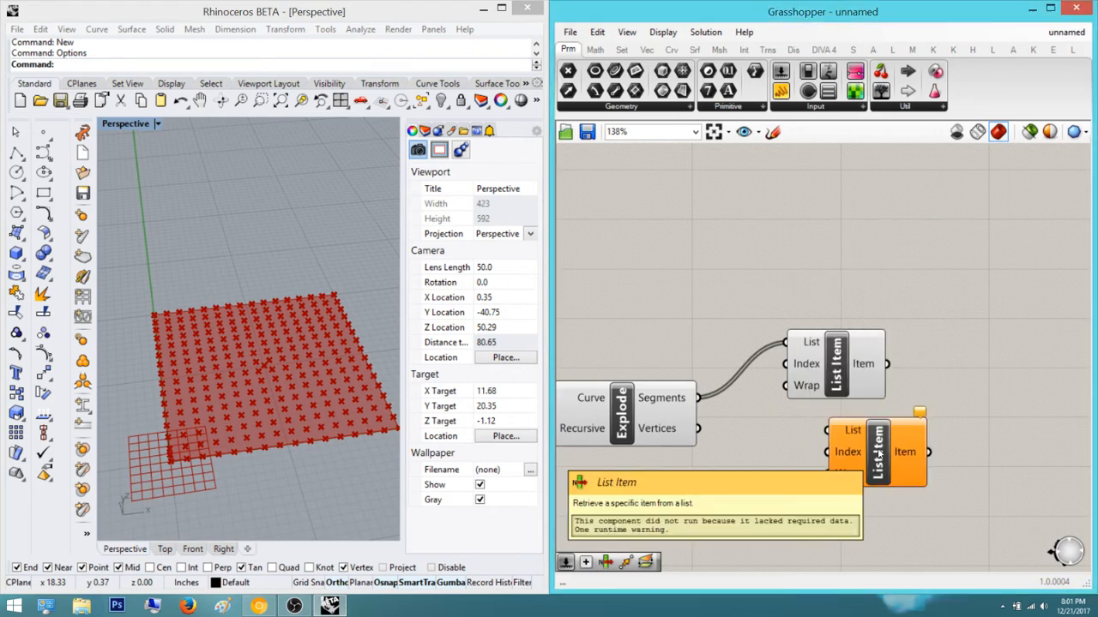
# Connect Explode's Segments output to the second List Item's List input and shift that List Item lower
pyautogui.moveTo(857, 441); pyautogui.dragTo(922, 365, button='right')
pyautogui.scroll(2, 922, 360)
pyautogui.moveTo(879, 353); pyautogui.dragTo(672, 300)
pyautogui.moveTo(864, 417); pyautogui.dragTo(848, 331, button='right')
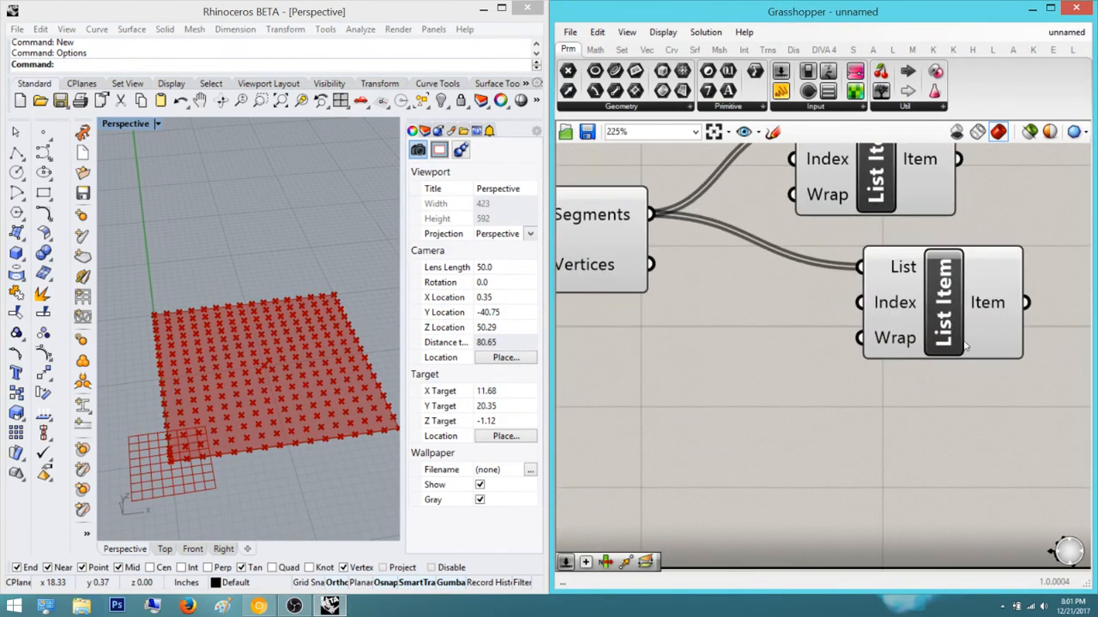
pyautogui.moveTo(965, 347); pyautogui.dragTo(922, 391)
pyautogui.click(1017, 395)
# Add a third and a fourth List Item below the two connected ones
pyautogui.scroll(-2, 949, 429)
pyautogui.moveTo(941, 431); pyautogui.dragTo(882, 415, button='right')
pyautogui.doubleClick(897, 434)
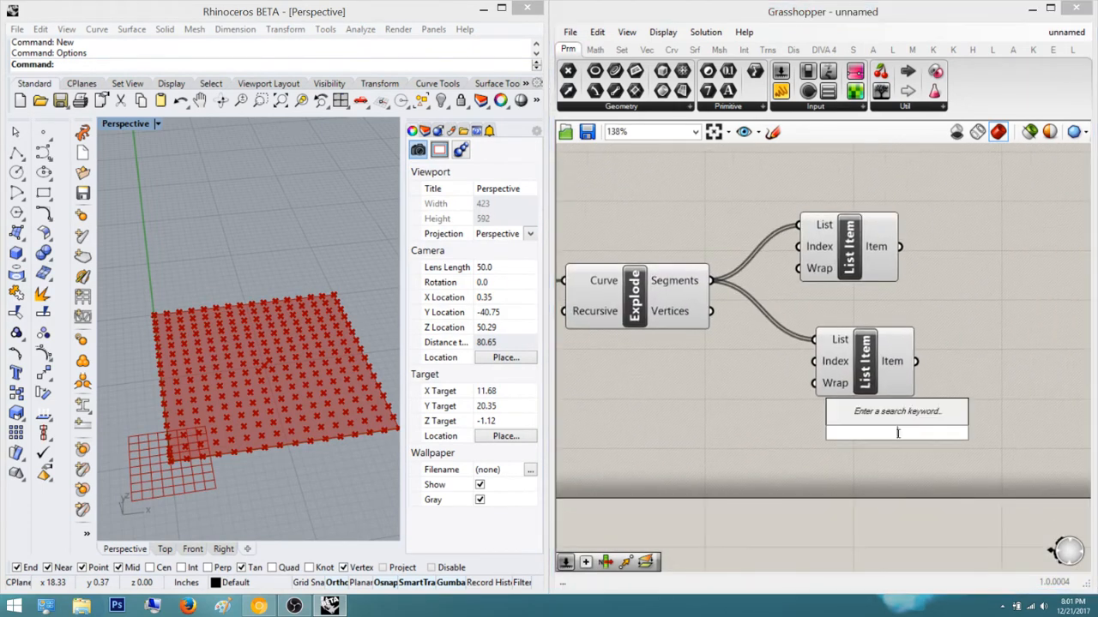
pyautogui.write('list item')
pyautogui.press('Return')
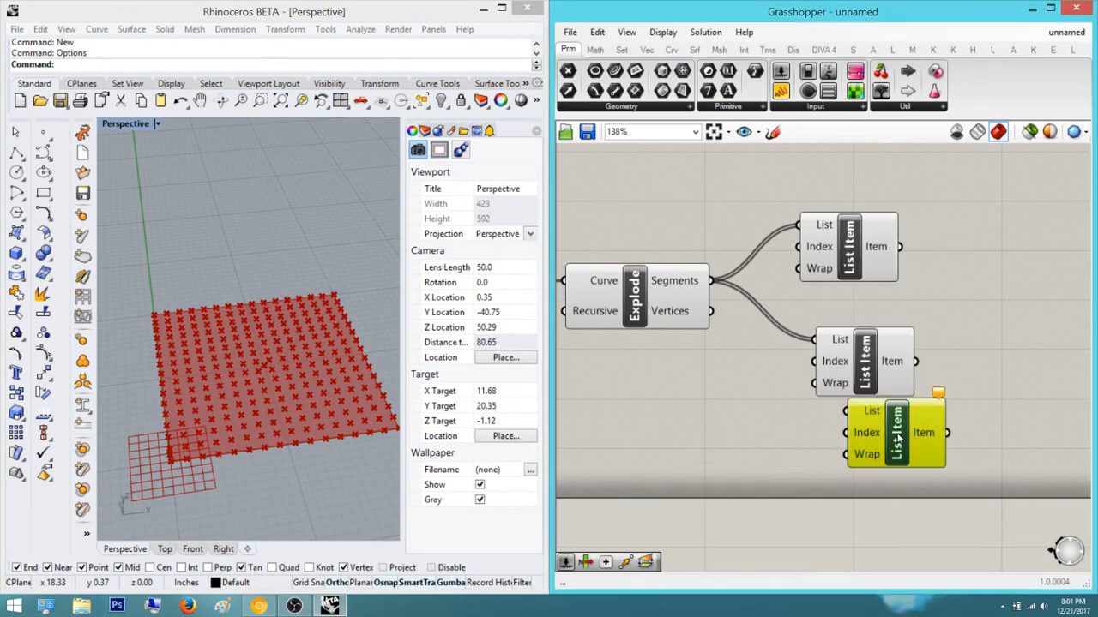
pyautogui.scroll(-2, 898, 439)
pyautogui.moveTo(899, 439); pyautogui.dragTo(914, 331, button='right')
pyautogui.moveTo(914, 331); pyautogui.dragTo(889, 386)
pyautogui.click(948, 377)
pyautogui.moveTo(954, 377); pyautogui.dragTo(948, 424, button='right')
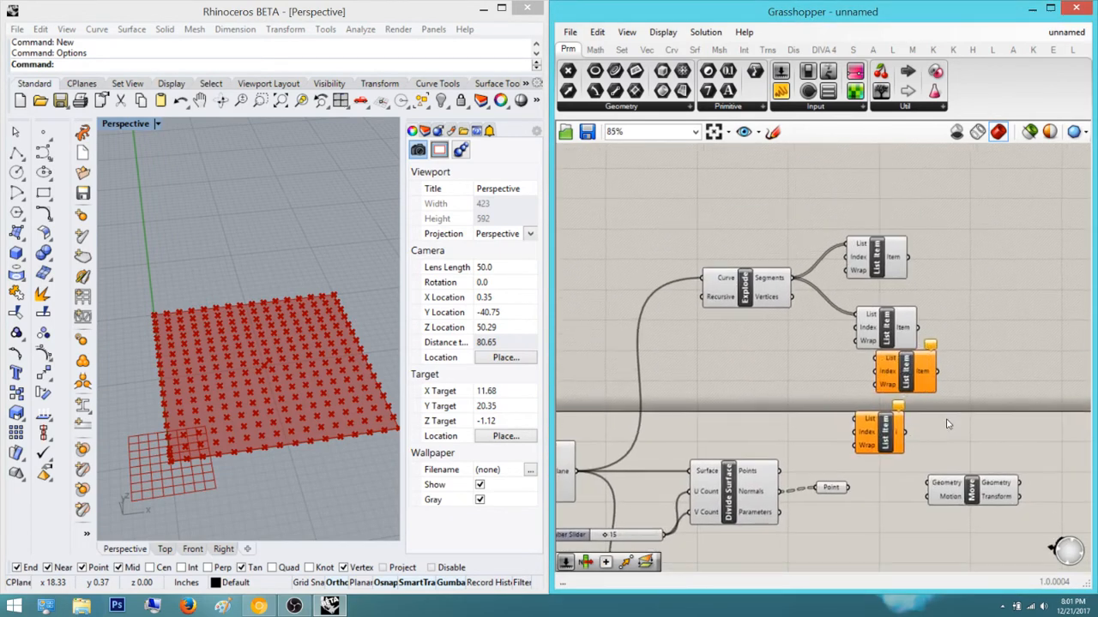
# Connect Explode's Segments output to the List inputs of the third and fourth List Items
pyautogui.moveTo(710, 210); pyautogui.dragTo(688, 187)
pyautogui.moveTo(815, 291); pyautogui.dragTo(791, 392, button='right')
pyautogui.moveTo(741, 383); pyautogui.dragTo(833, 353)
pyautogui.click(996, 281)
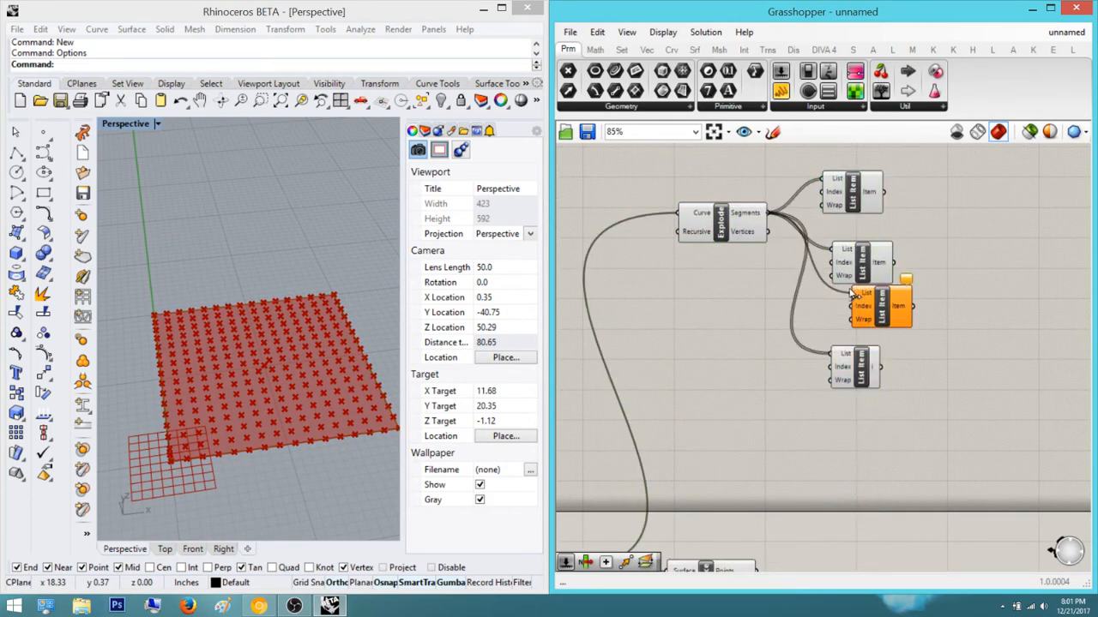
pyautogui.moveTo(851, 291); pyautogui.dragTo(852, 292)
# Align the four List Items on a common vertical centreline, shifting the third one down to clear the second
pyautogui.moveTo(977, 438); pyautogui.dragTo(816, 168)
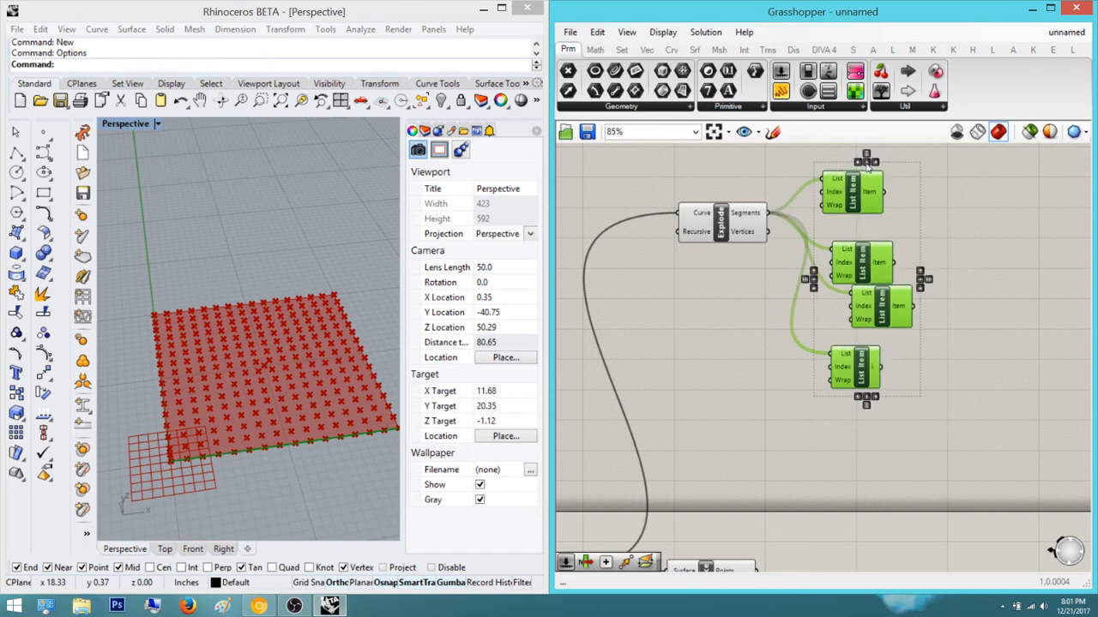
pyautogui.click(866, 162)
pyautogui.click(961, 262)
pyautogui.moveTo(870, 304); pyautogui.dragTo(870, 315)
pyautogui.moveTo(978, 435); pyautogui.dragTo(828, 144)
pyautogui.click(867, 163)
pyautogui.click(967, 224)
# Select the upper two List Items and Explode in turn to examine which edges and corners they highlight in Perspective
pyautogui.moveTo(964, 224); pyautogui.dragTo(960, 254, button='right')
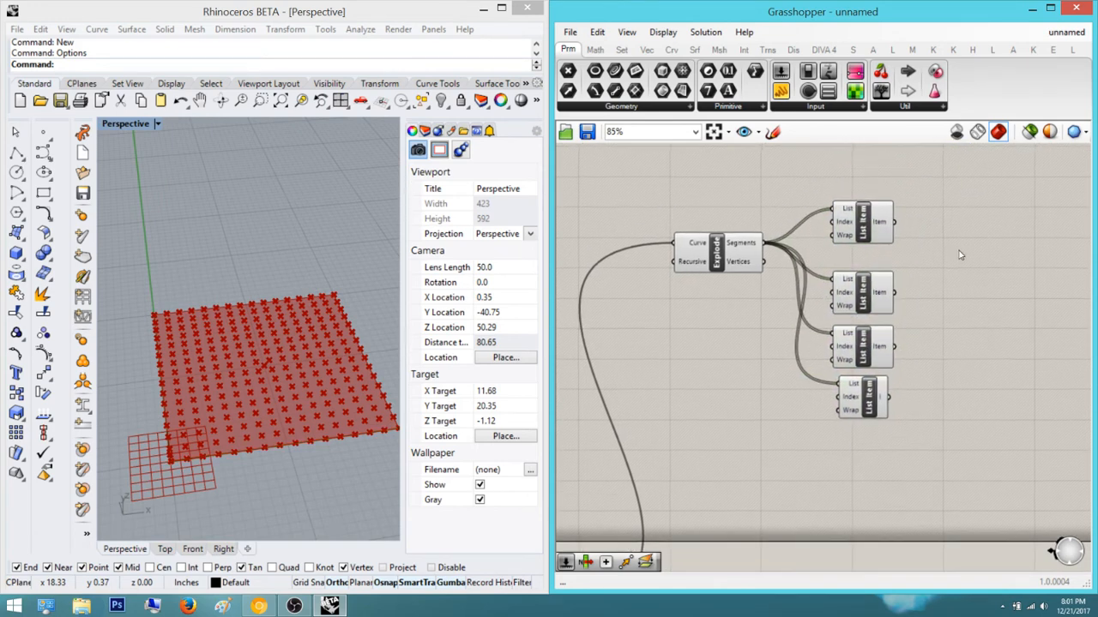
pyautogui.click(885, 225)
pyautogui.click(862, 296)
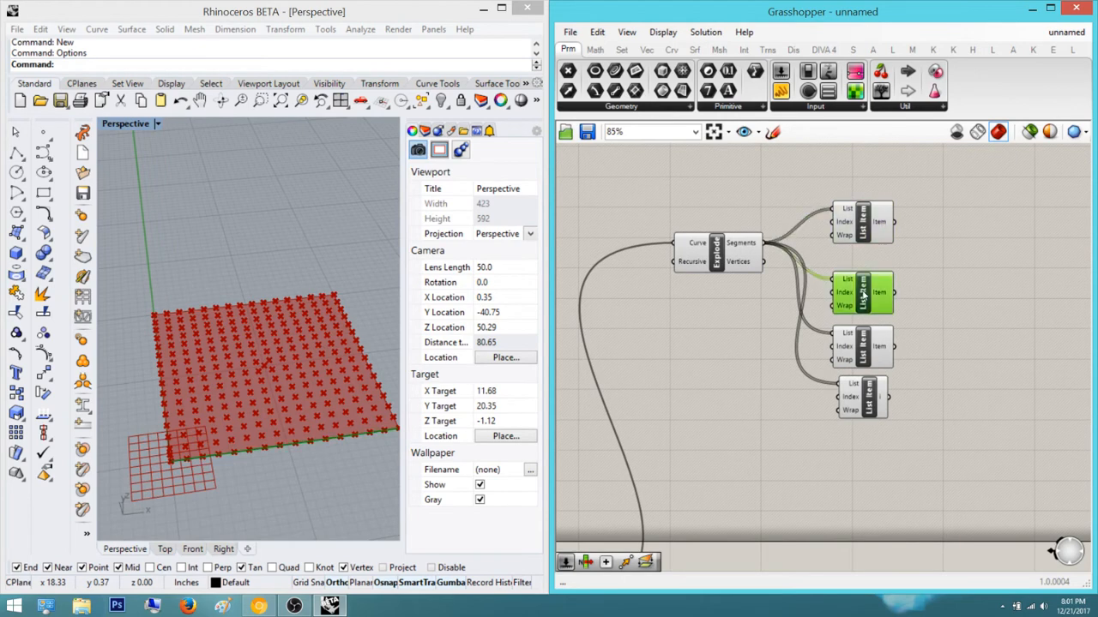
pyautogui.click(1010, 375)
pyautogui.moveTo(895, 367); pyautogui.dragTo(926, 372, button='right')
pyautogui.scroll(3, 829, 264)
pyautogui.moveTo(862, 220); pyautogui.dragTo(858, 267, button='right')
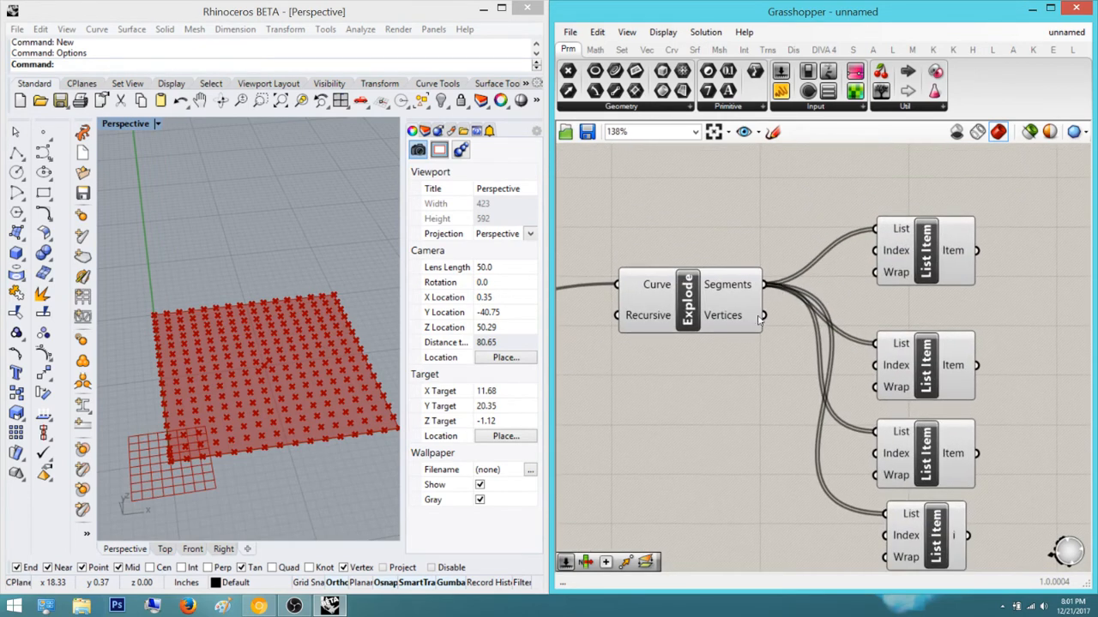
pyautogui.scroll(3, 757, 304)
pyautogui.click(652, 260)
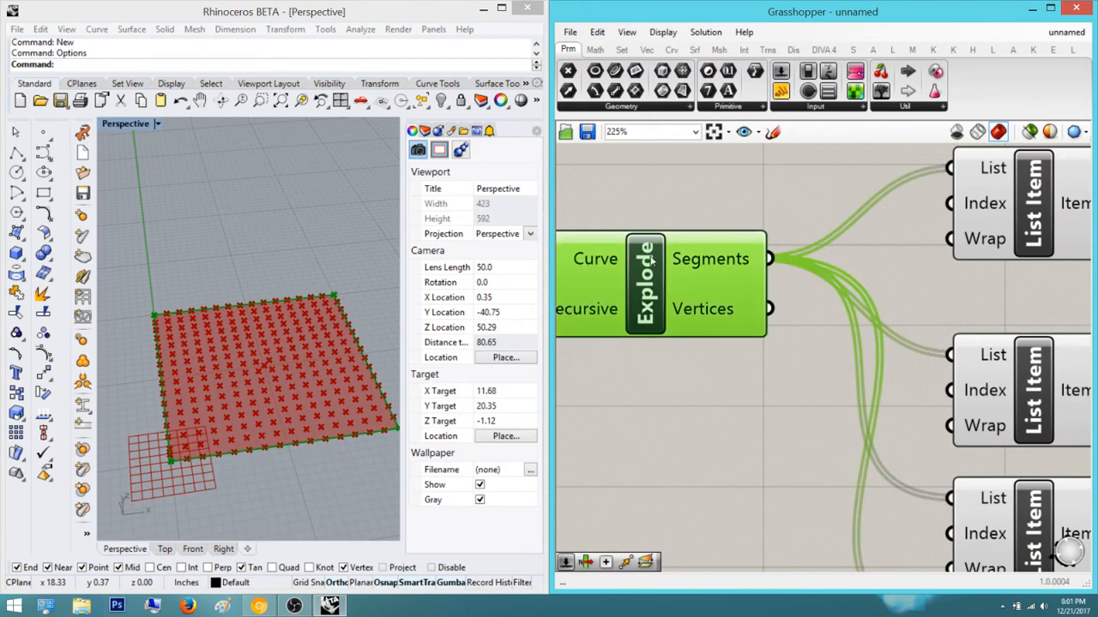
pyautogui.click(748, 452)
pyautogui.moveTo(781, 348); pyautogui.dragTo(720, 387, button='right')
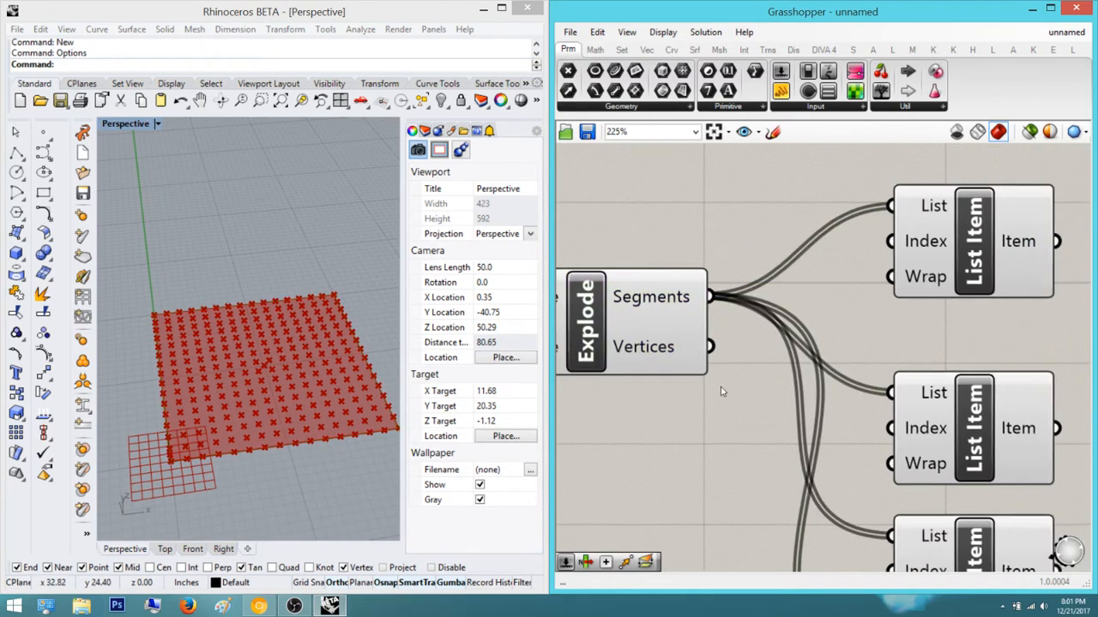
# Rewire the List inputs of all four List Items from Explode's Segments output to its Vertices output
pyautogui.moveTo(712, 352); pyautogui.dragTo(907, 410)
pyautogui.moveTo(888, 519); pyautogui.dragTo(911, 452, button='right')
pyautogui.moveTo(908, 471); pyautogui.dragTo(734, 280)
pyautogui.scroll(-4, 779, 374)
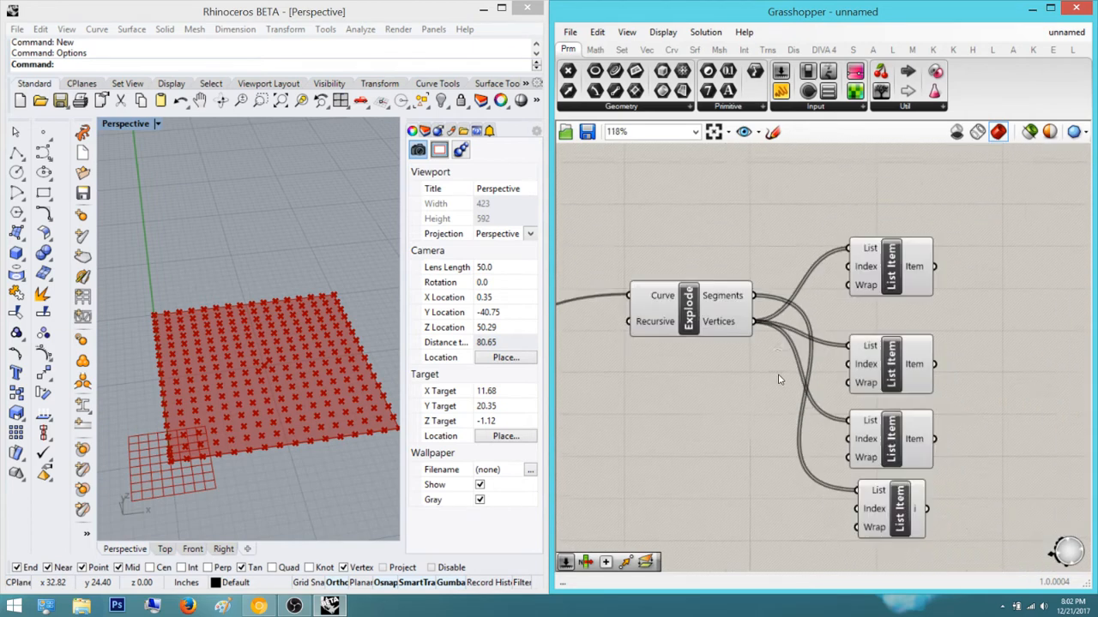
pyautogui.moveTo(780, 377); pyautogui.dragTo(778, 334, button='right')
pyautogui.moveTo(753, 282); pyautogui.dragTo(855, 449)
pyautogui.moveTo(967, 438); pyautogui.dragTo(938, 451, button='right')
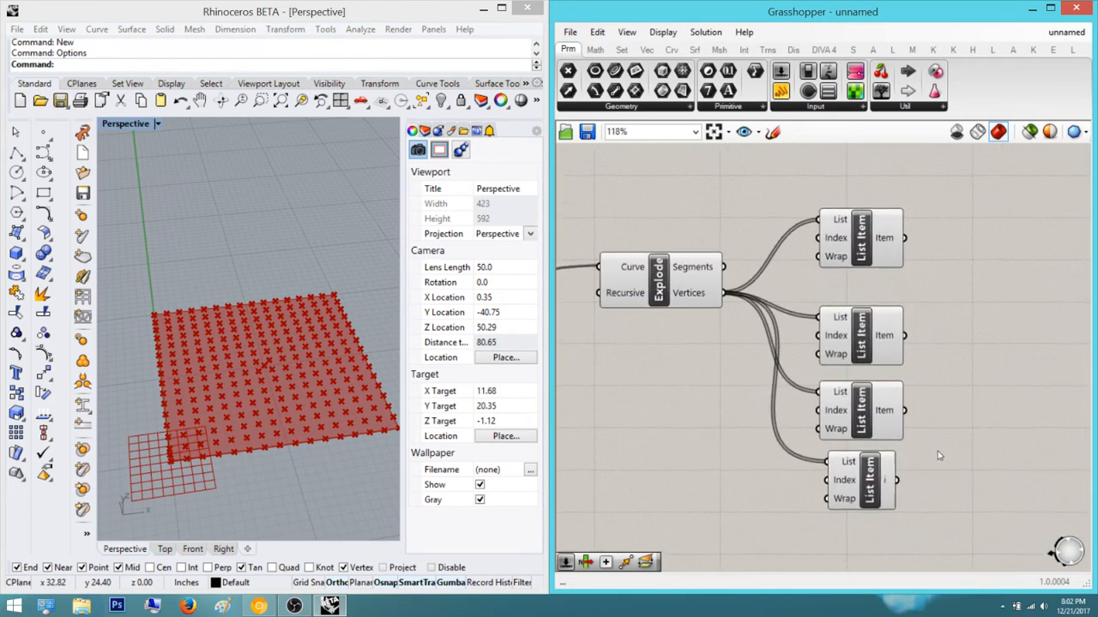
# Select all four List Items, and the first one alone, to check which corner they return in Perspective
pyautogui.moveTo(999, 545); pyautogui.dragTo(866, 168)
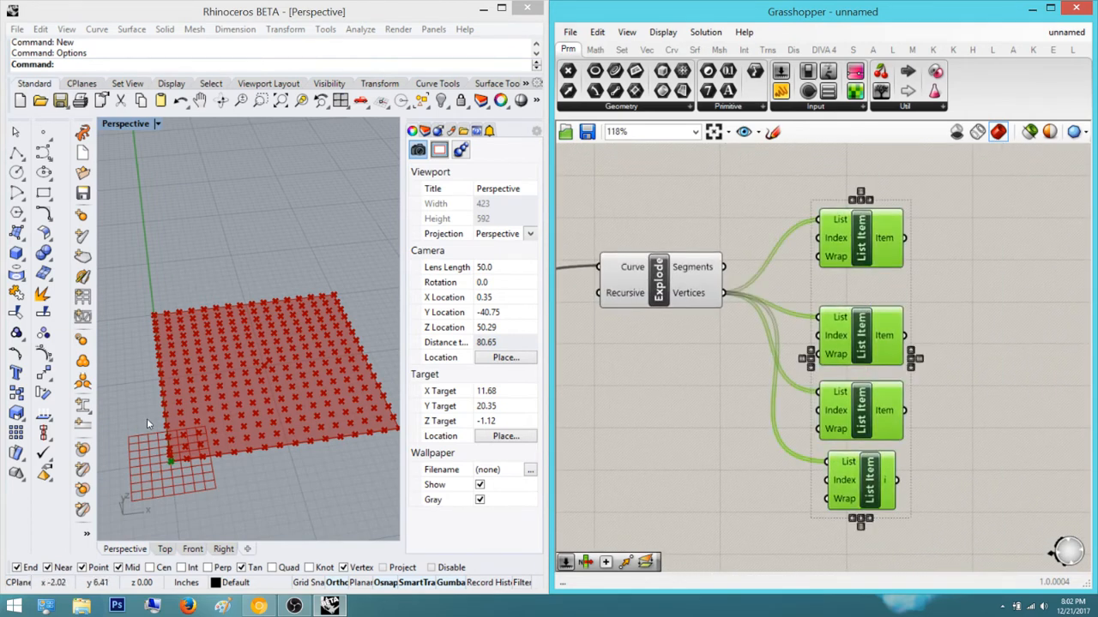
pyautogui.click(959, 359)
pyautogui.click(867, 241)
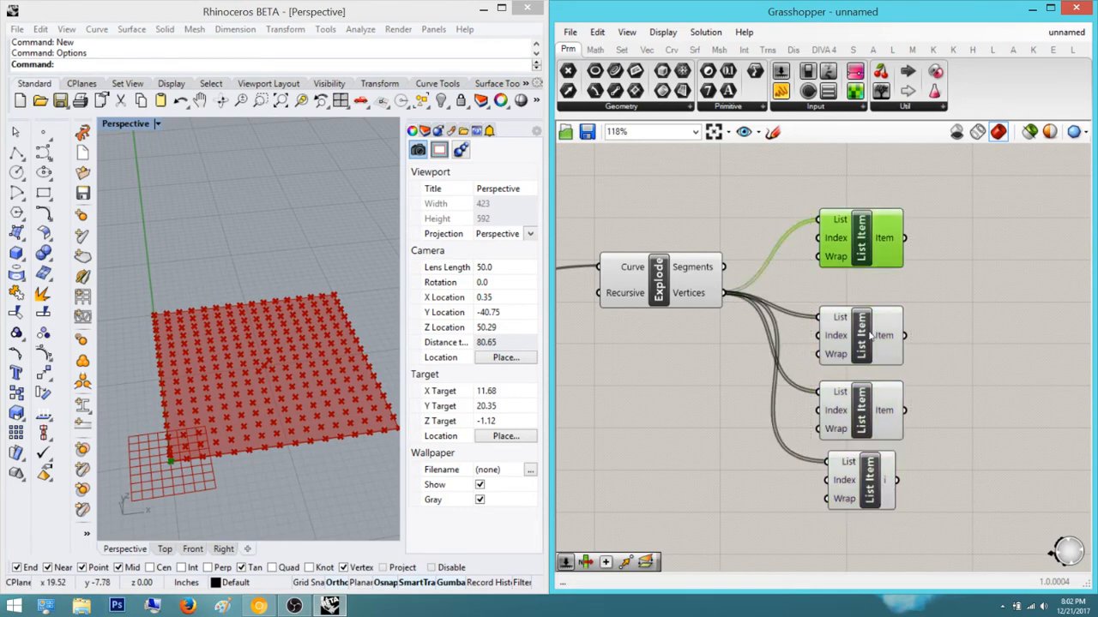
pyautogui.scroll(3, 808, 254)
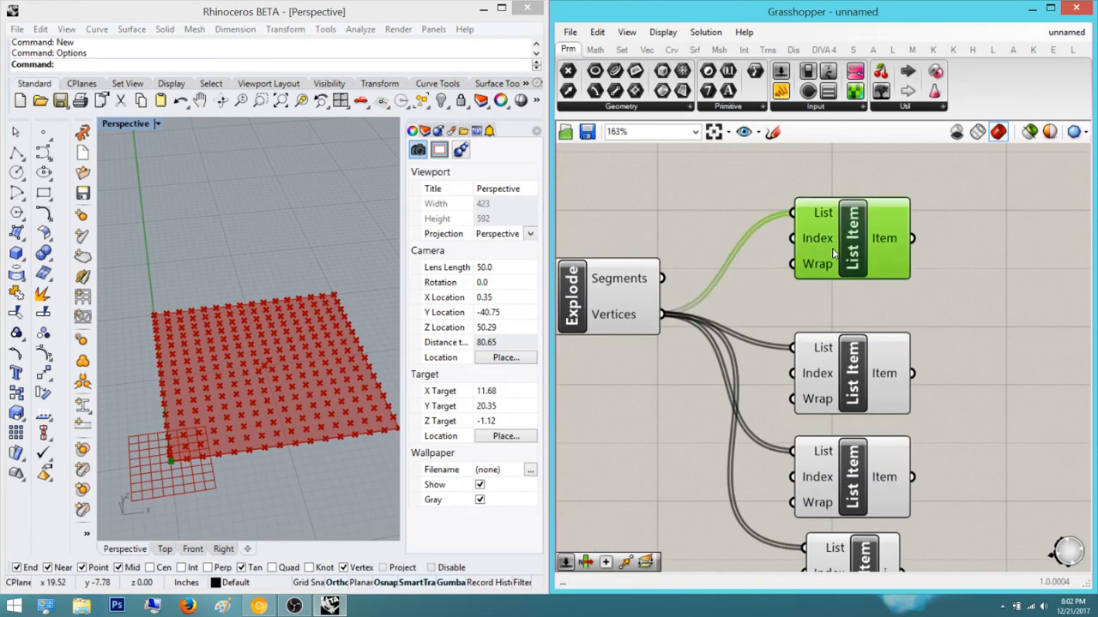
pyautogui.click(958, 332)
pyautogui.moveTo(958, 331); pyautogui.dragTo(960, 385, button='right')
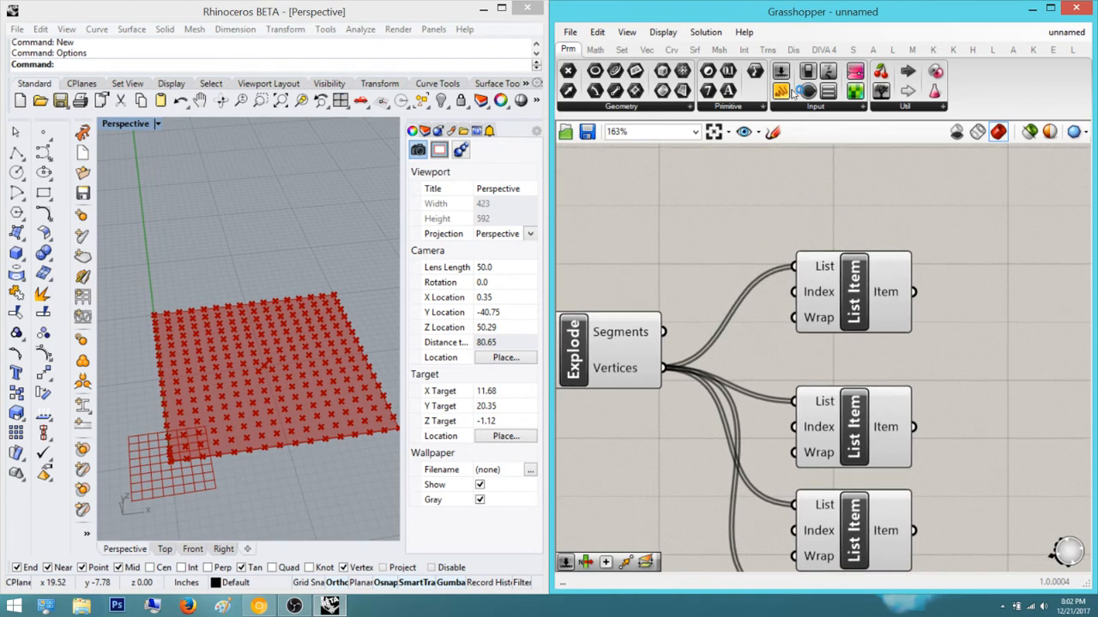
# Add a Panel above the List Items, connect Explode's Vertices output to it, and move it clear of the first one
pyautogui.moveTo(827, 215); pyautogui.dragTo(828, 217)
pyautogui.moveTo(665, 346); pyautogui.dragTo(664, 368)
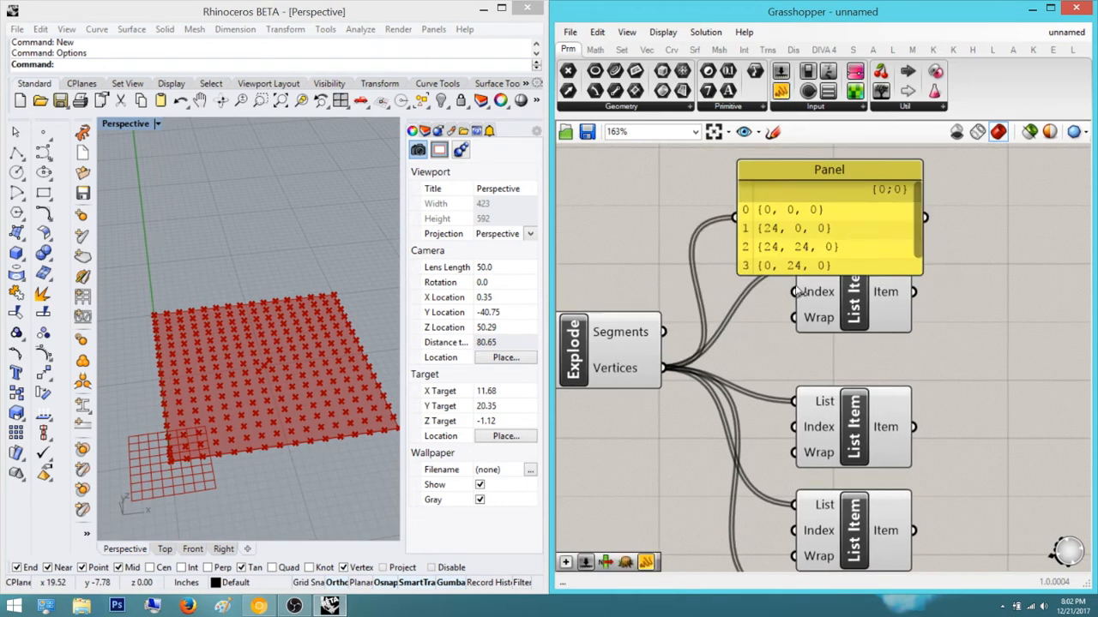
pyautogui.moveTo(856, 200); pyautogui.dragTo(830, 245, button='right')
pyautogui.moveTo(814, 266); pyautogui.dragTo(799, 203)
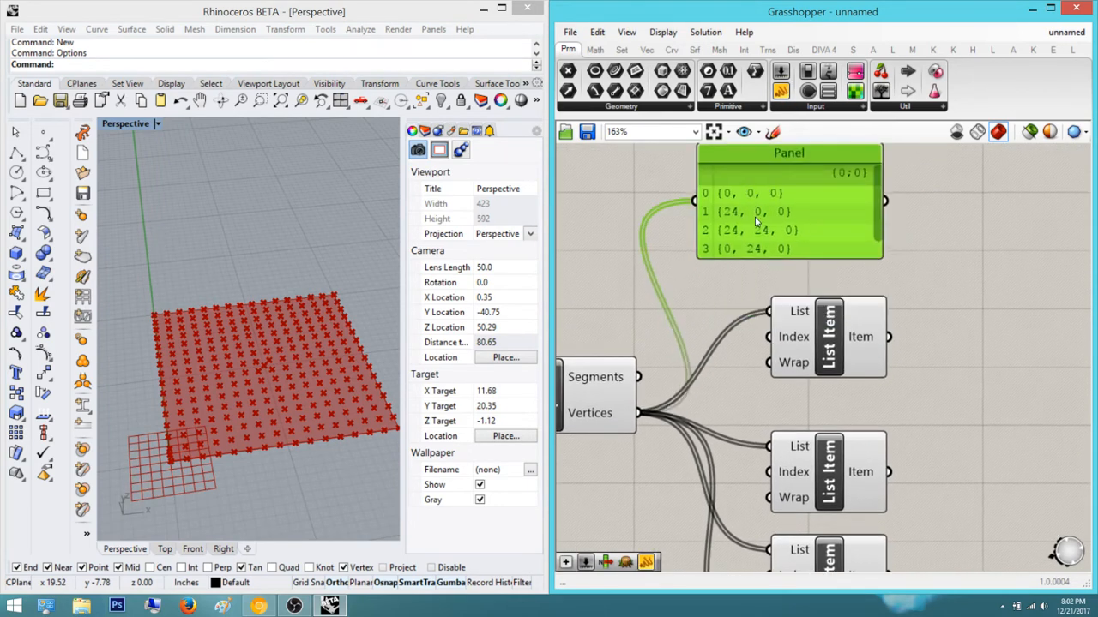
pyautogui.click(795, 280)
# Select the first List Item and check its Index value against the vertex list in the Panel
pyautogui.moveTo(636, 408); pyautogui.dragTo(682, 326, button='right')
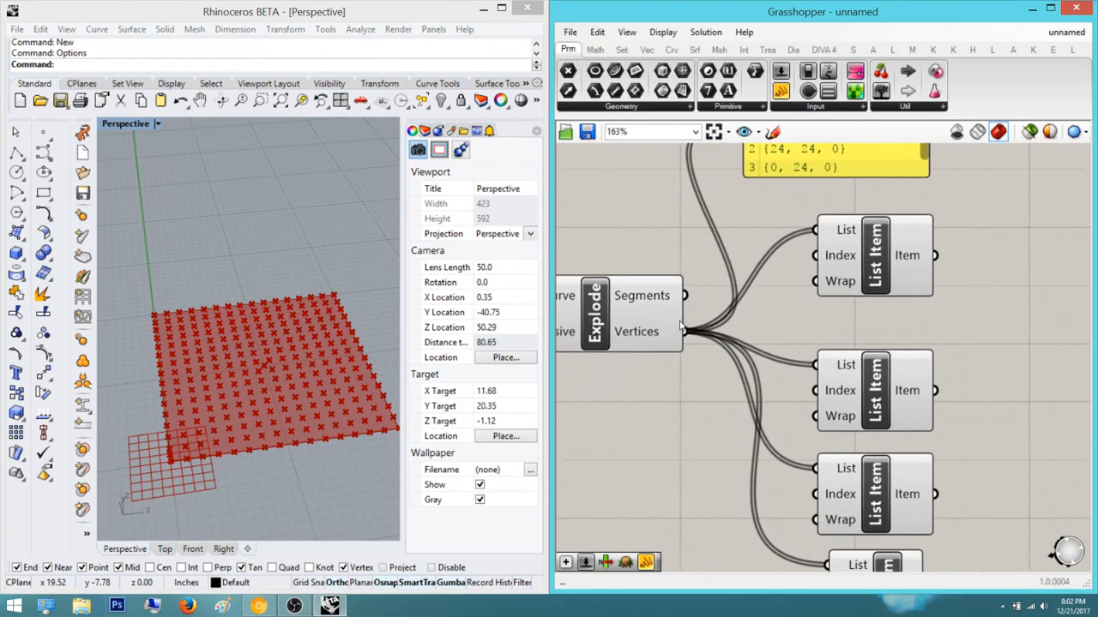
pyautogui.moveTo(735, 392); pyautogui.dragTo(754, 521, button='right')
pyautogui.moveTo(848, 433); pyautogui.dragTo(880, 406, button='right')
pyautogui.click(933, 353)
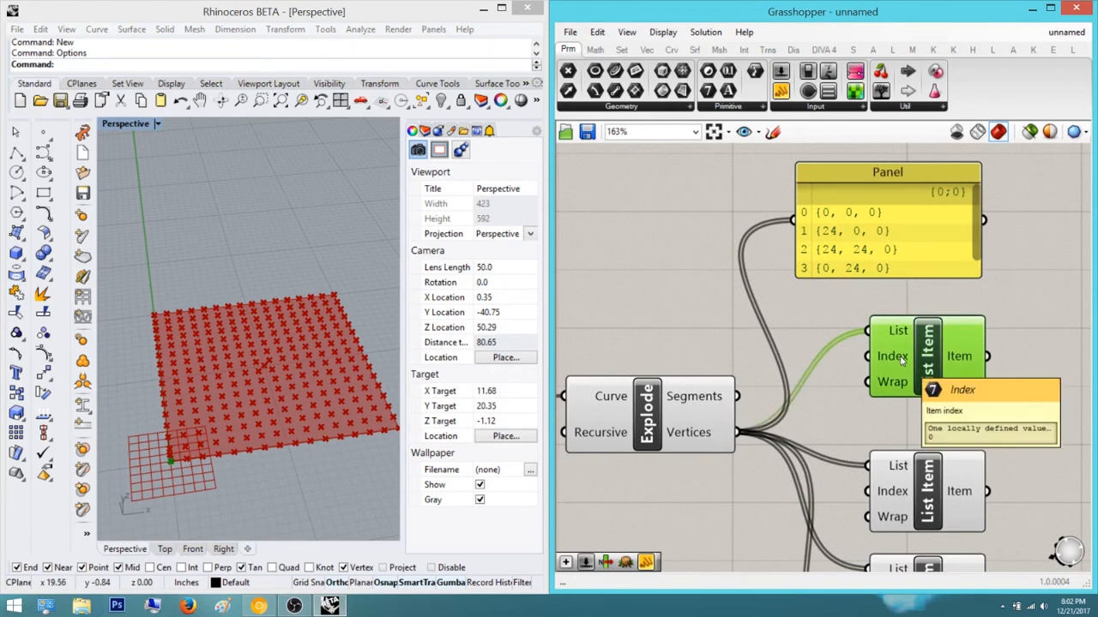
# Add three Number Sliders with the values 1, 2 and 3 below the Explode component
pyautogui.scroll(-3, 826, 433)
pyautogui.doubleClick(826, 433)
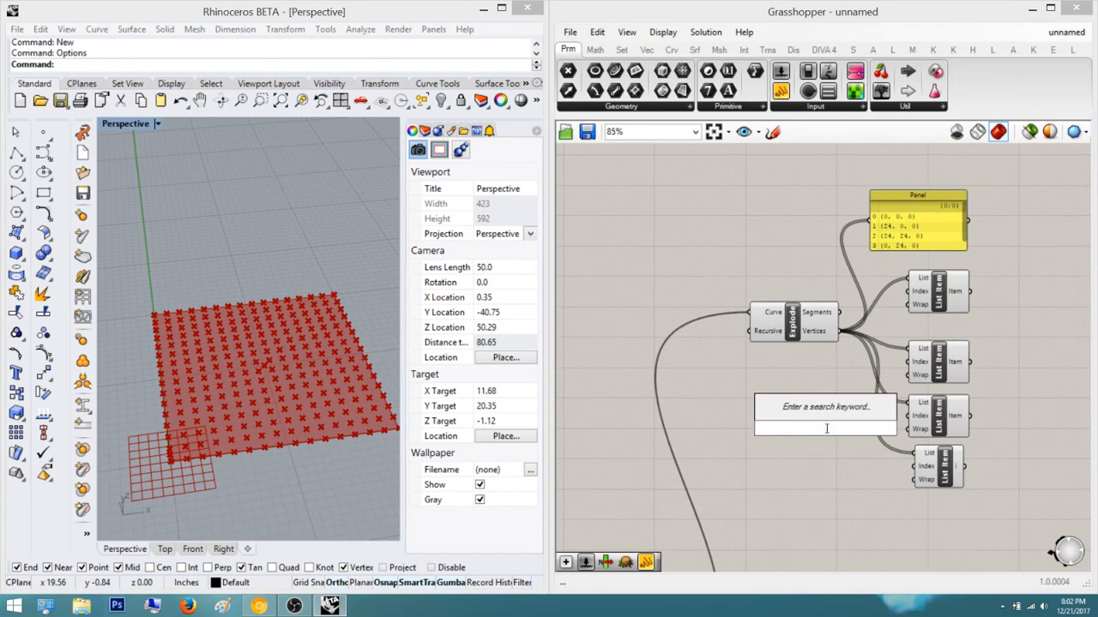
pyautogui.write('1')
pyautogui.press('Return')
pyautogui.doubleClick(838, 463)
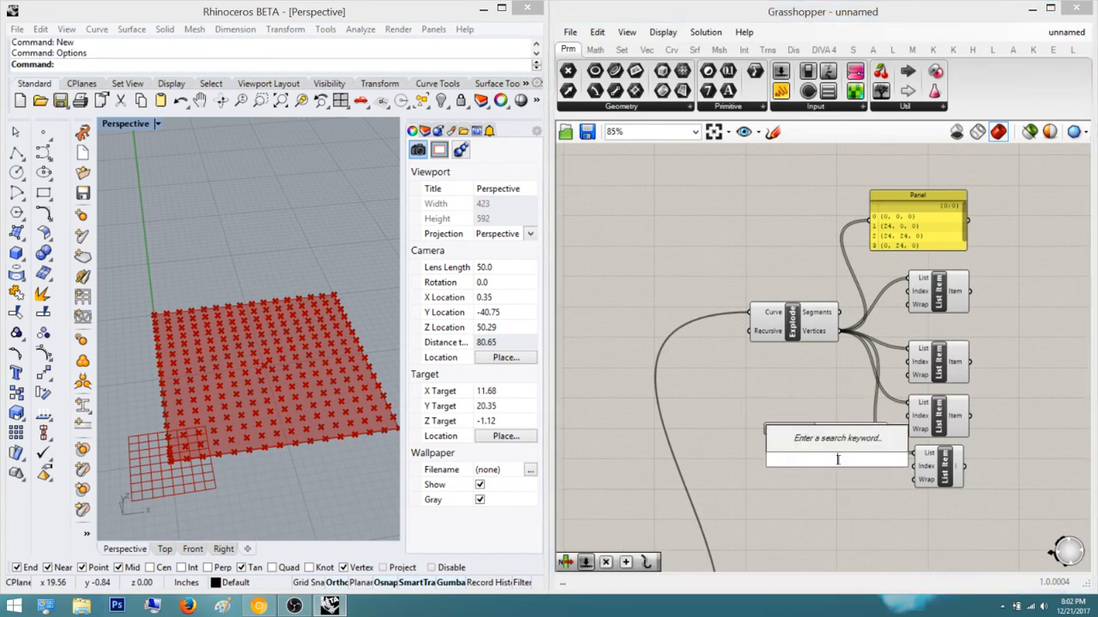
pyautogui.write('2')
pyautogui.press('Return')
pyautogui.doubleClick(839, 488)
pyautogui.write('3')
pyautogui.press('Return')
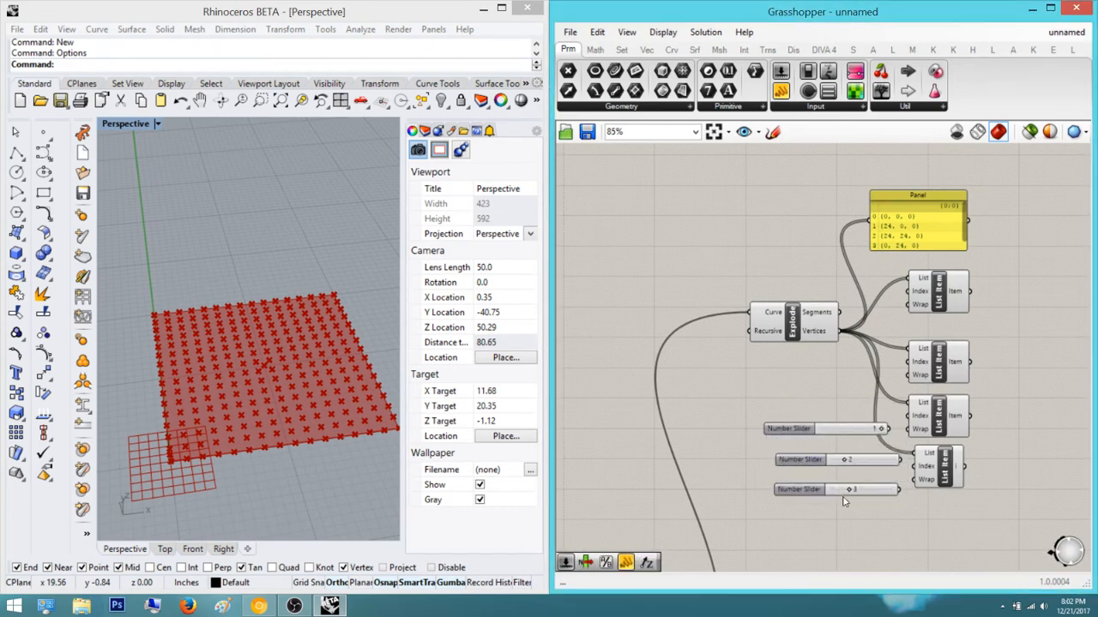
# Move the three sliders beneath Explode and connect 1, 2 and 3 to the Index inputs of the second, third and fourth List Items
pyautogui.moveTo(845, 525); pyautogui.dragTo(759, 398)
pyautogui.moveTo(812, 427); pyautogui.dragTo(815, 370)
pyautogui.click(805, 369)
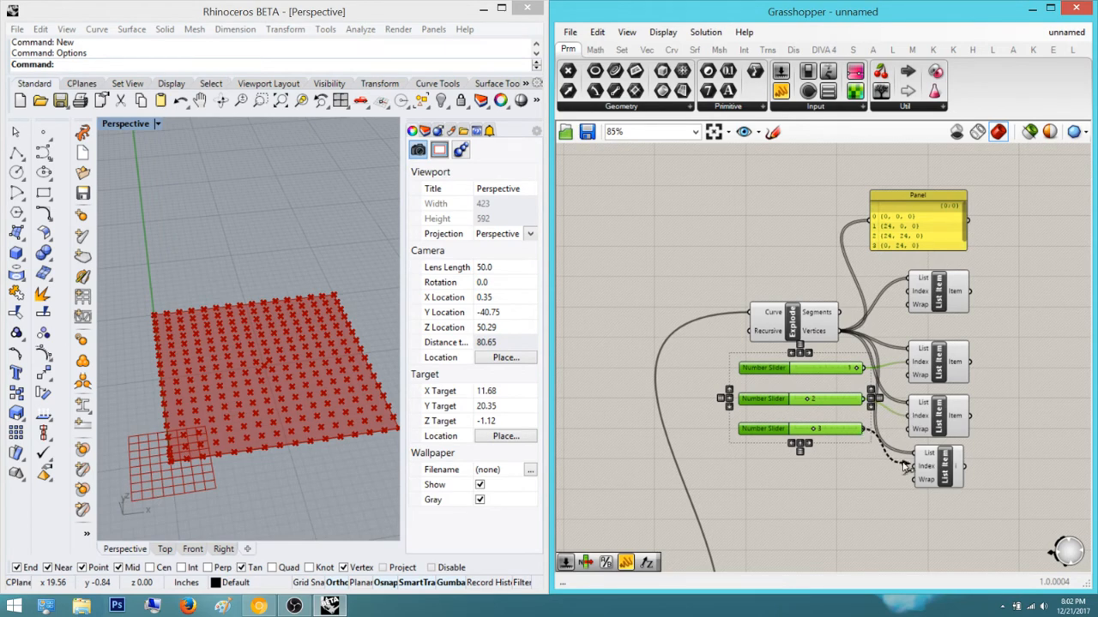
pyautogui.click(986, 386)
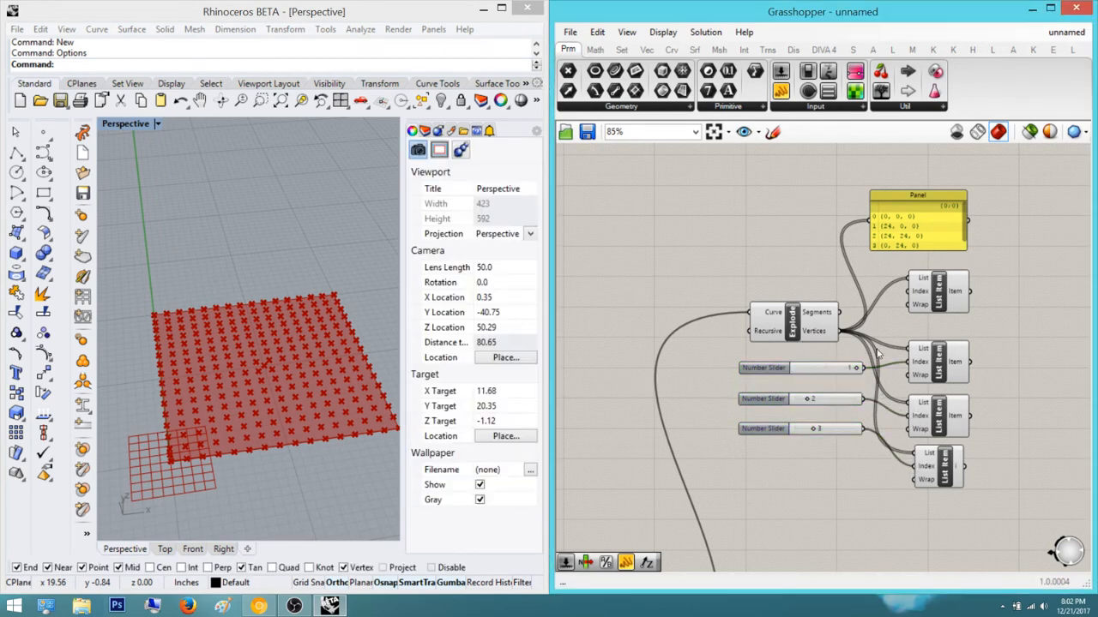
# Select each of the four List Items in turn to check which surface corner it returns in Perspective
pyautogui.click(941, 295)
pyautogui.press('super+1')
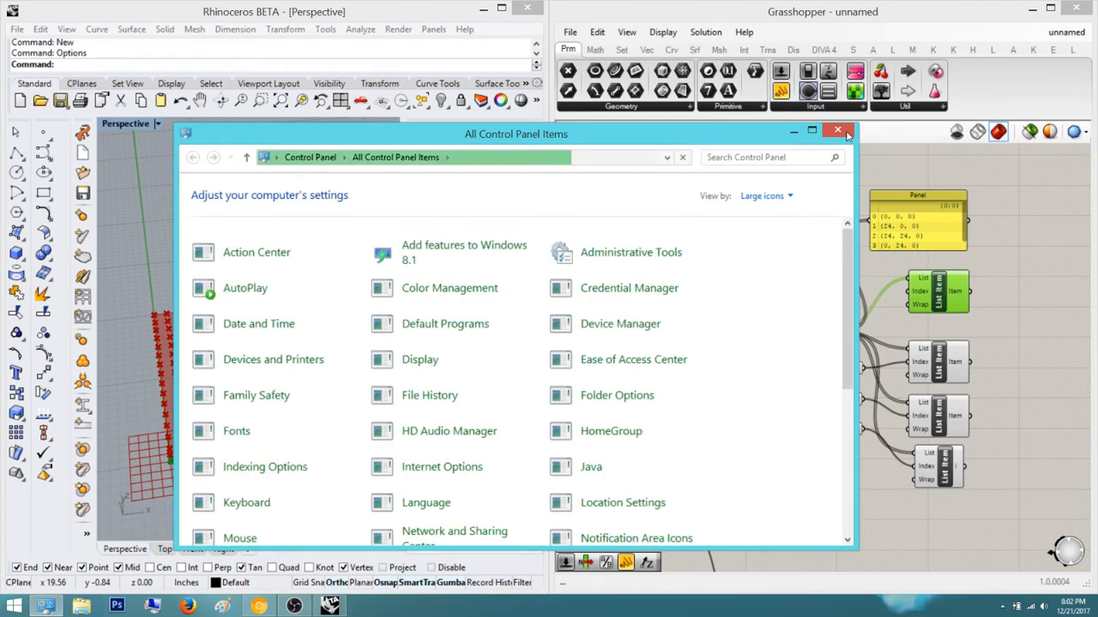
pyautogui.click(847, 133)
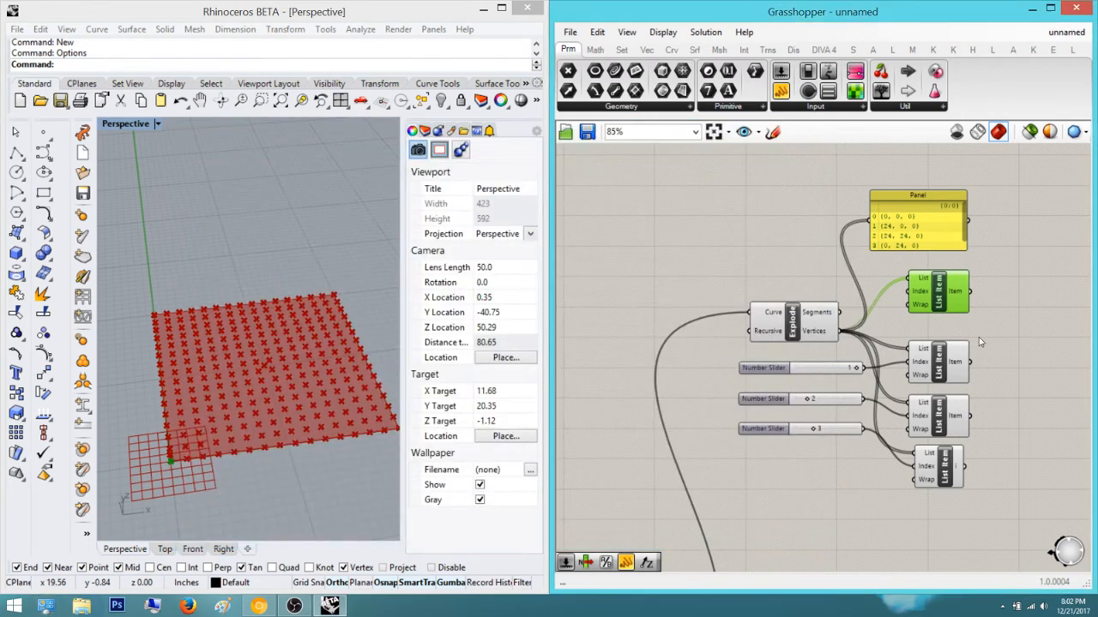
pyautogui.click(950, 373)
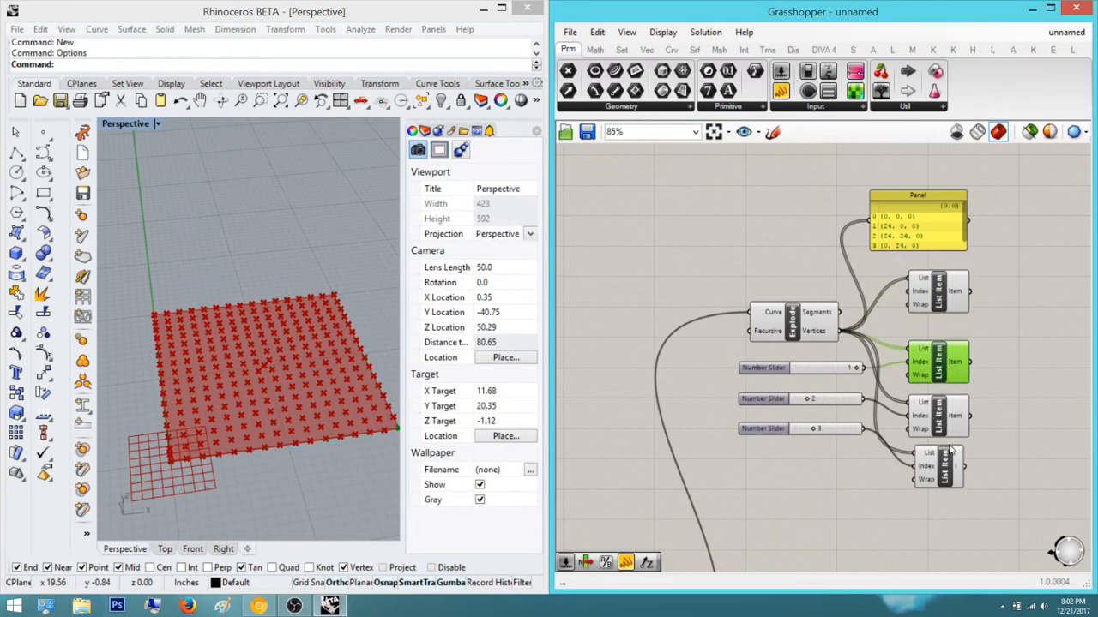
pyautogui.click(939, 420)
pyautogui.click(943, 470)
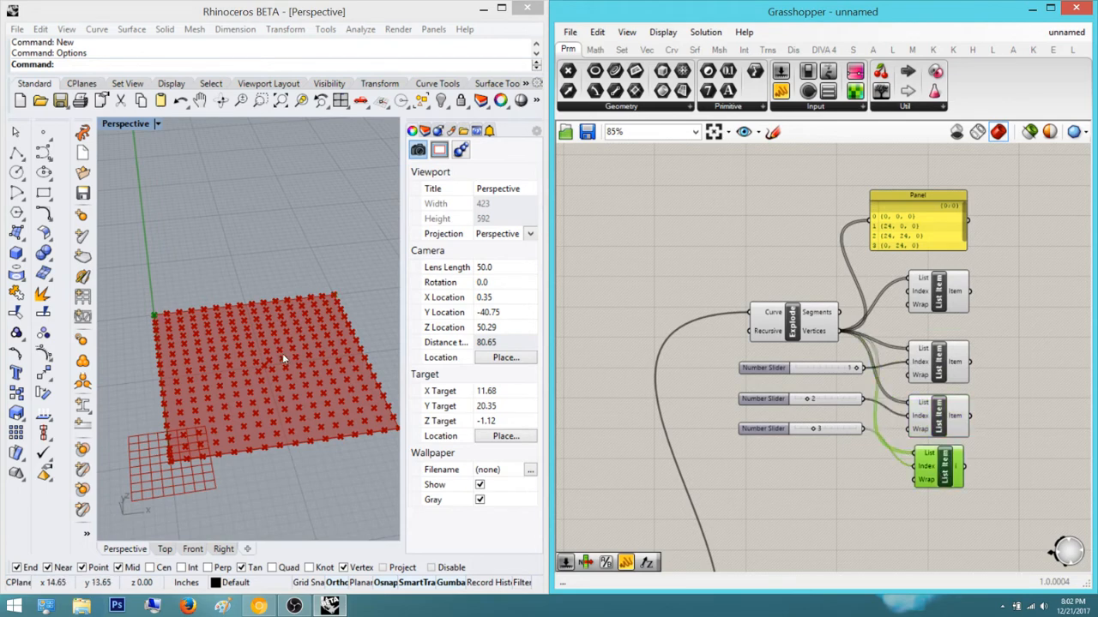
# Select the second List Item and inspect its corner point up close in the Perspective view
pyautogui.moveTo(282, 354); pyautogui.dragTo(355, 413, button='right')
pyautogui.click(935, 376)
pyautogui.scroll(4, 372, 405)
pyautogui.scroll(2, 356, 426)
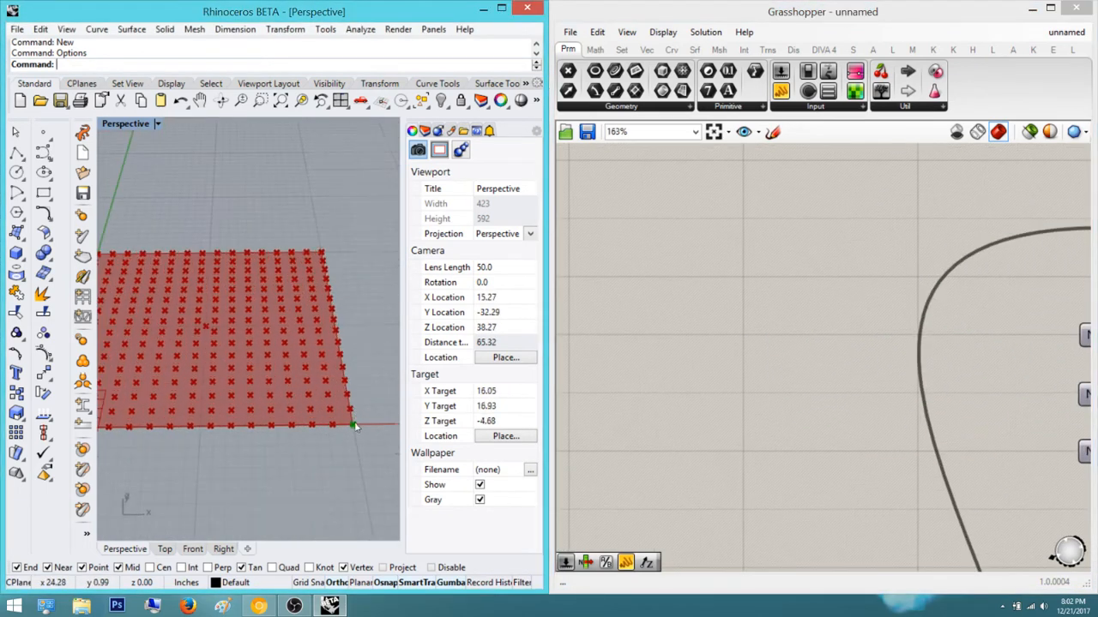
pyautogui.scroll(8, 355, 425)
pyautogui.scroll(-12, 310, 415)
pyautogui.moveTo(288, 415); pyautogui.dragTo(317, 391, button='right')
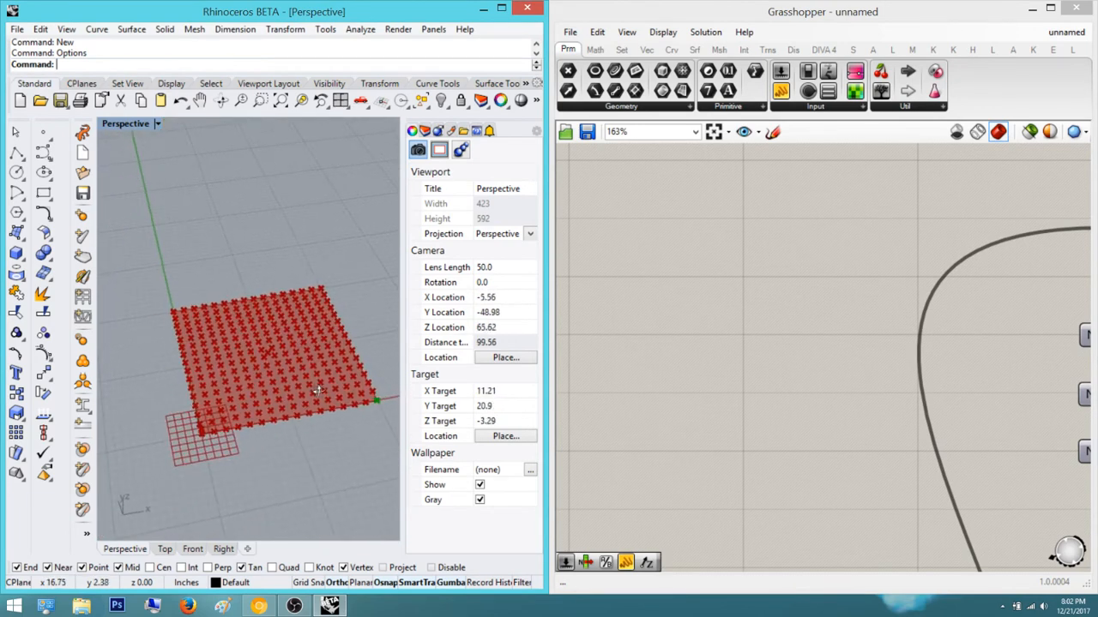
pyautogui.scroll(-4, 858, 343)
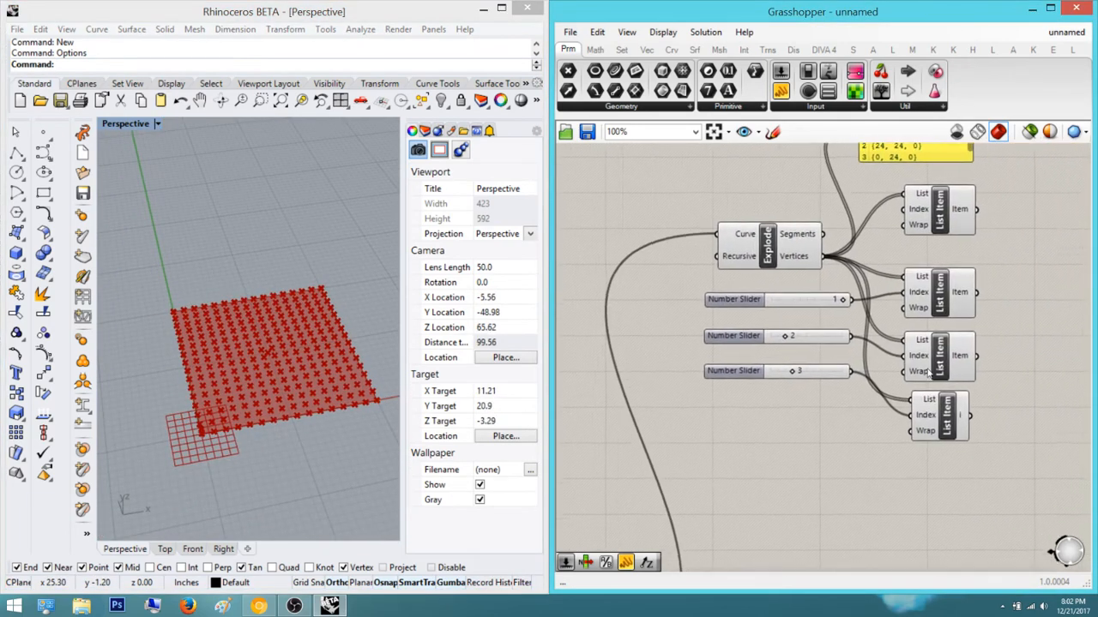
# Move the Area component up to sit directly below the four List Items
pyautogui.scroll(-2, 929, 372)
pyautogui.moveTo(977, 444); pyautogui.dragTo(866, 246)
pyautogui.click(954, 277)
pyautogui.moveTo(948, 284); pyautogui.dragTo(873, 289, button='right')
pyautogui.scroll(-3, 867, 419)
pyautogui.moveTo(881, 356); pyautogui.dragTo(904, 235, button='right')
pyautogui.scroll(2, 797, 442)
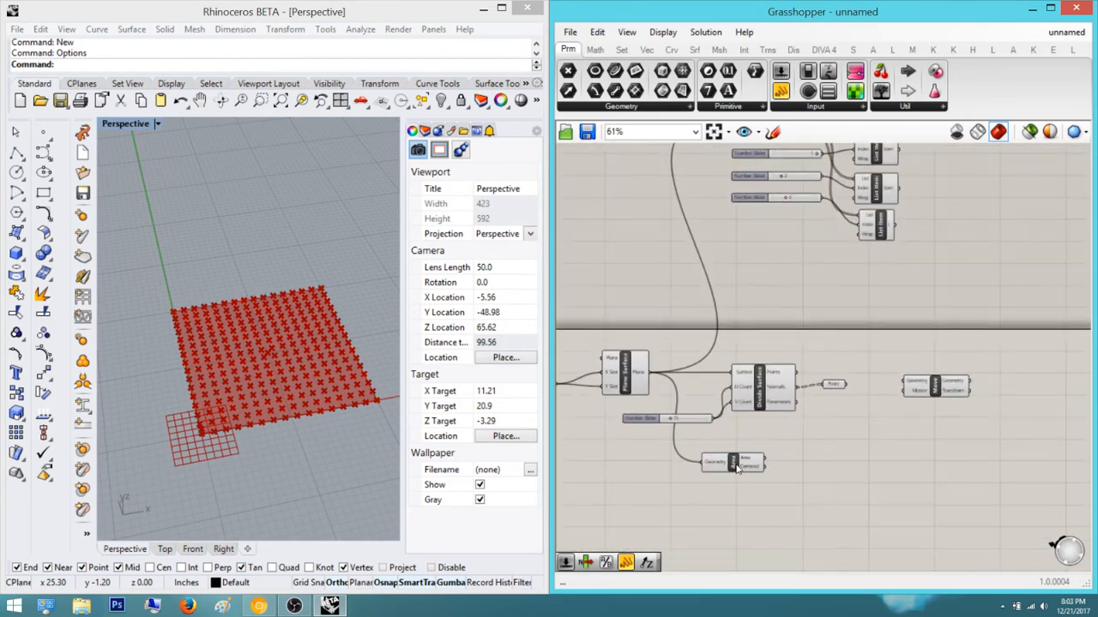
pyautogui.moveTo(747, 466); pyautogui.dragTo(881, 275)
pyautogui.moveTo(926, 283); pyautogui.dragTo(876, 296, button='right')
pyautogui.click(942, 272)
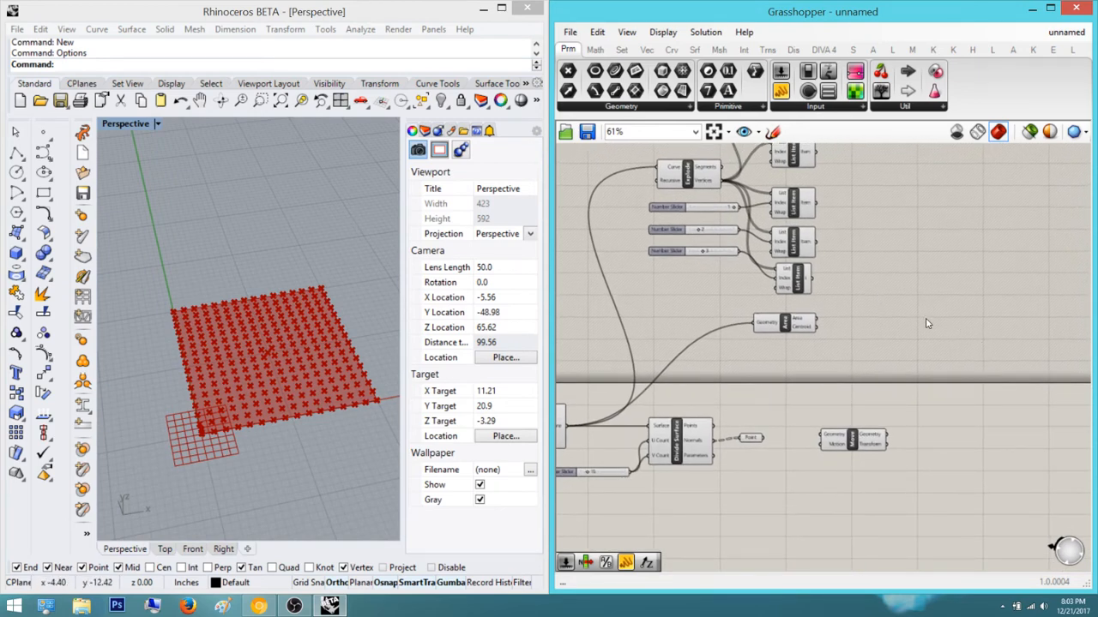
# Select the List Items and the Area component in turn to check their corner and centroid points in Perspective
pyautogui.moveTo(927, 323); pyautogui.dragTo(830, 377, button='right')
pyautogui.click(690, 204)
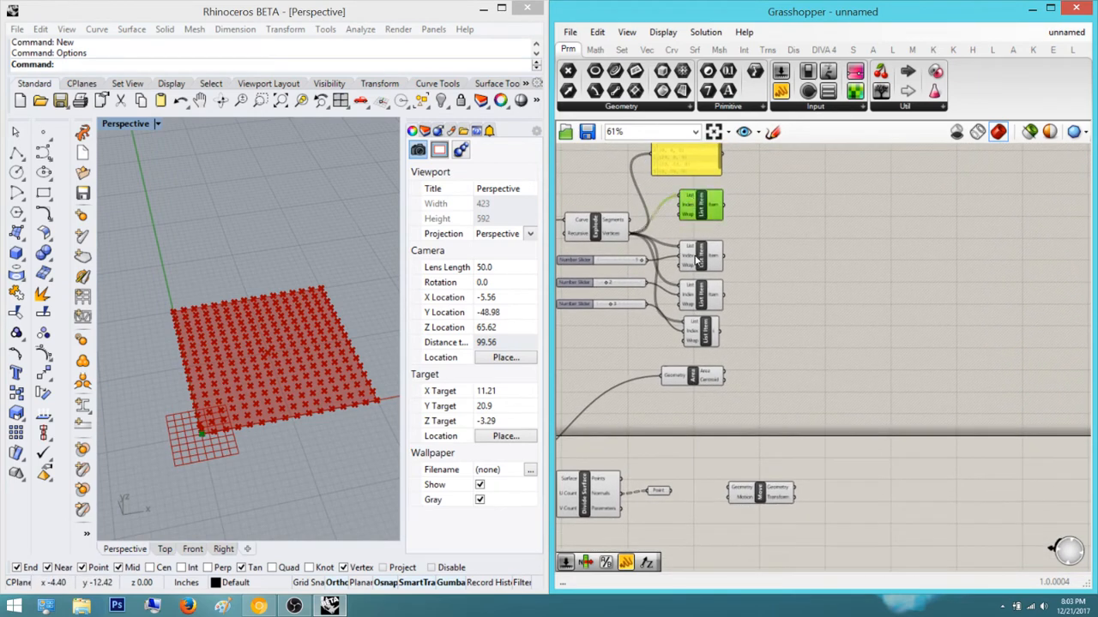
pyautogui.click(696, 259)
pyautogui.click(702, 355)
pyautogui.click(712, 375)
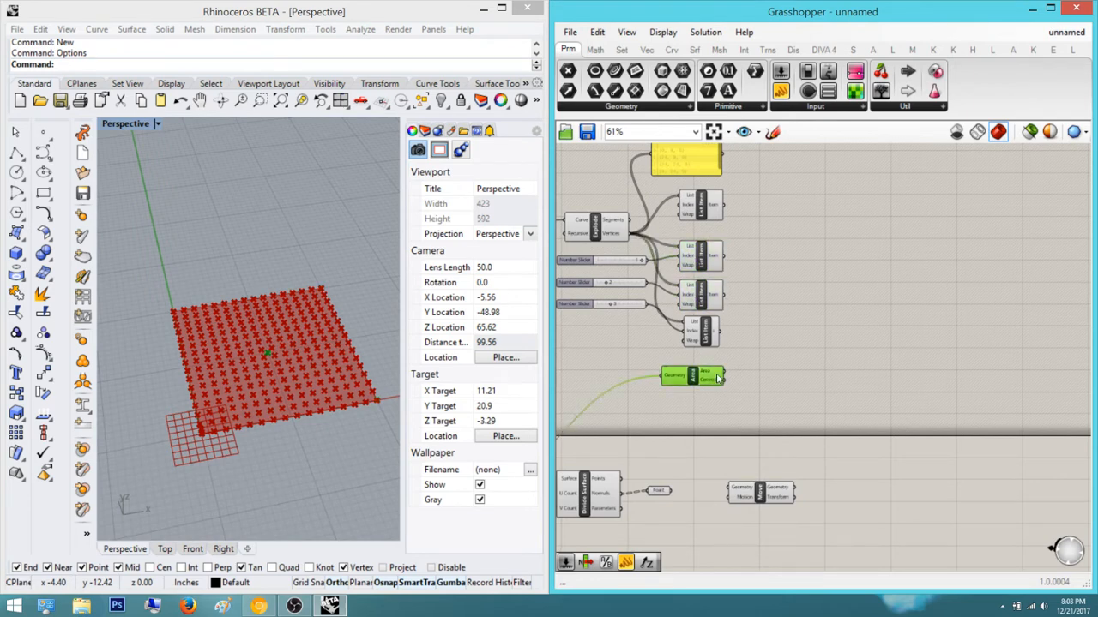
# Add a Move component and place it beside the first List Item
pyautogui.click(894, 339)
pyautogui.moveTo(894, 339); pyautogui.dragTo(837, 355, button='right')
pyautogui.doubleClick(853, 341)
pyautogui.write('move')
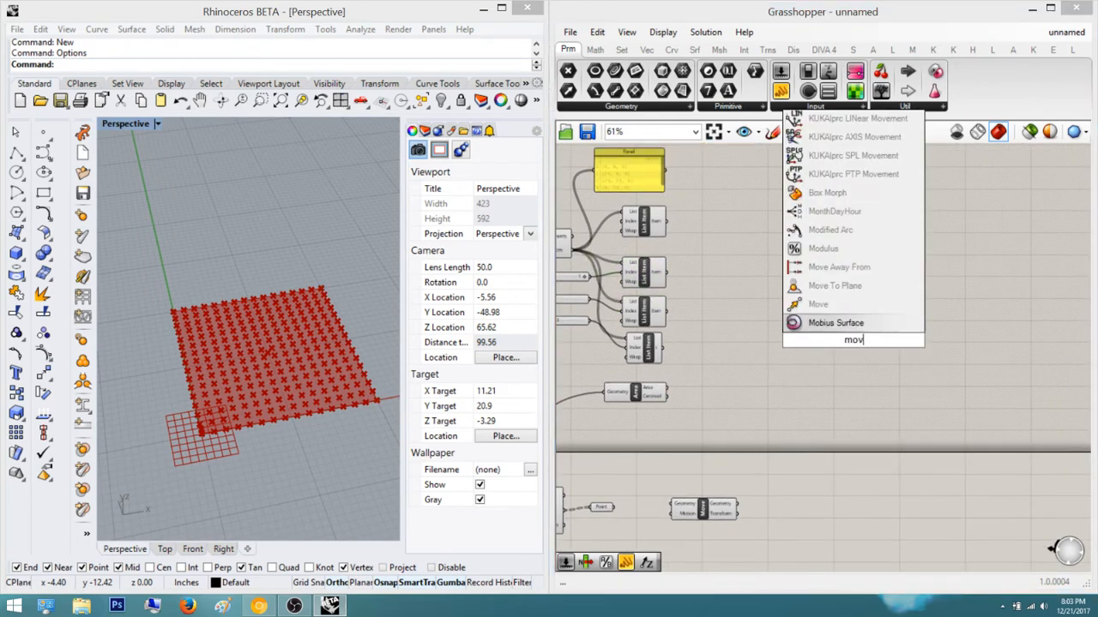
pyautogui.press('Return')
pyautogui.scroll(2, 901, 383)
pyautogui.moveTo(901, 384); pyautogui.dragTo(766, 219)
pyautogui.scroll(2, 769, 221)
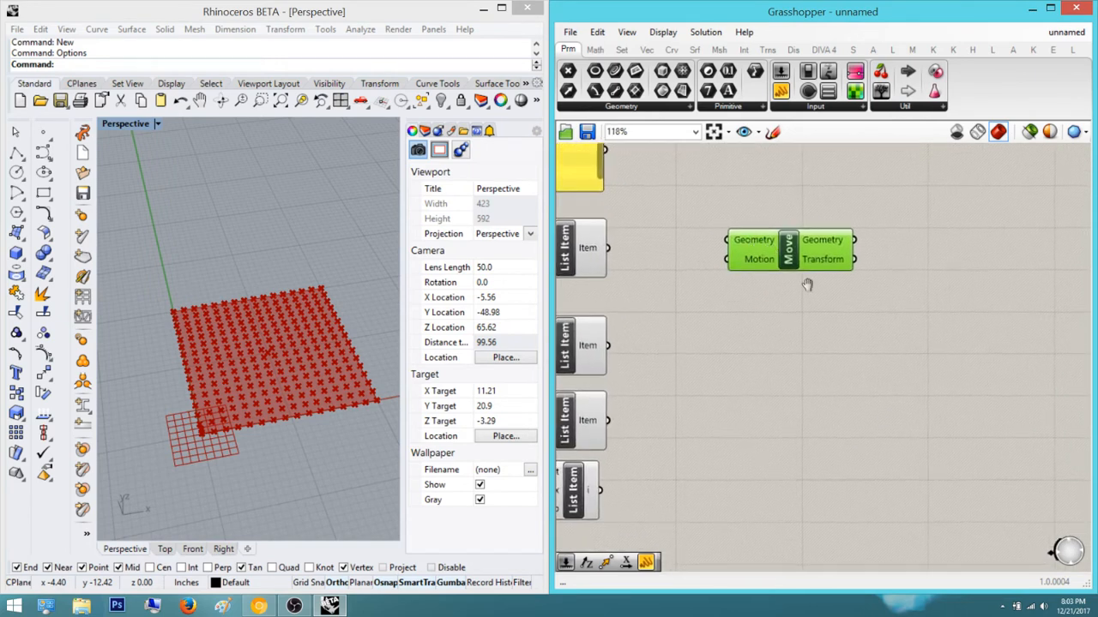
# Duplicate the Move component three times and spread the four Moves out vertically alongside the List Items
pyautogui.moveTo(807, 285); pyautogui.dragTo(935, 240, button='right')
pyautogui.hotkey('ctrl', 'c')
pyautogui.hotkey('ctrl', 'v')
pyautogui.hotkey('ctrl', 'v')
pyautogui.hotkey('ctrl', 'v')
pyautogui.moveTo(933, 237); pyautogui.dragTo(913, 478)
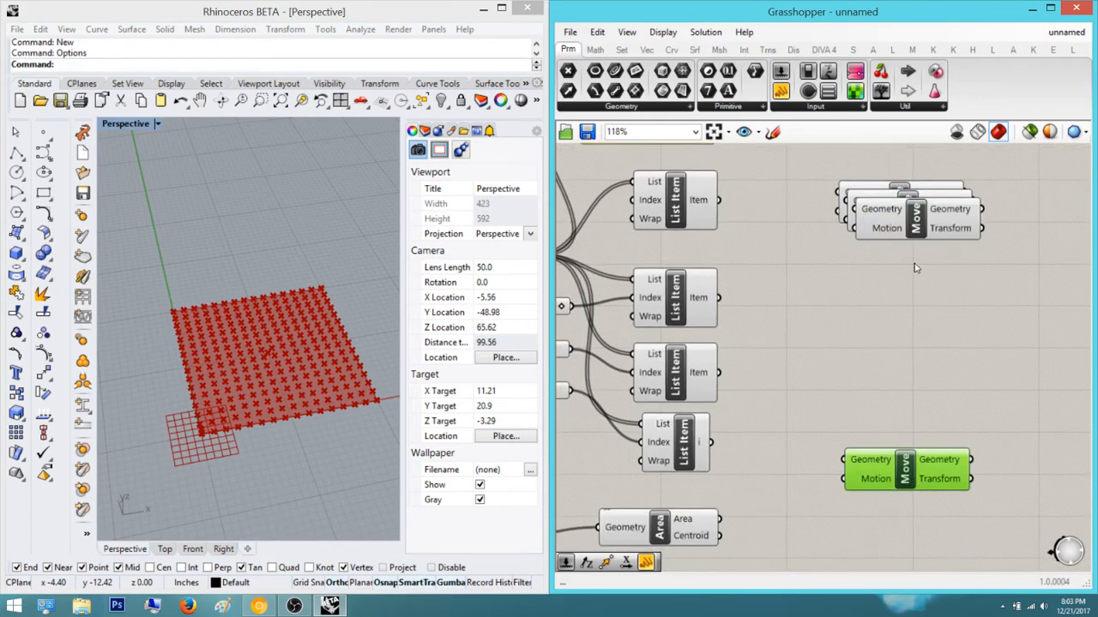
pyautogui.moveTo(916, 214); pyautogui.dragTo(903, 292)
pyautogui.click(1010, 383)
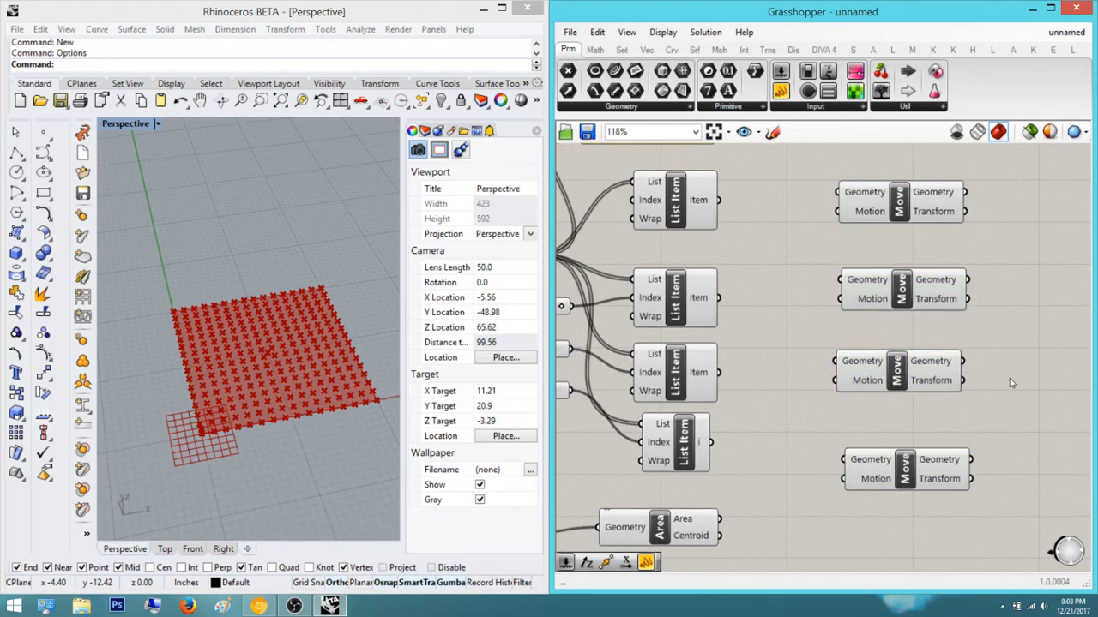
# Align the four Move components in one column and shift them farther away from the List Items
pyautogui.moveTo(1012, 529); pyautogui.dragTo(828, 167)
pyautogui.click(902, 170)
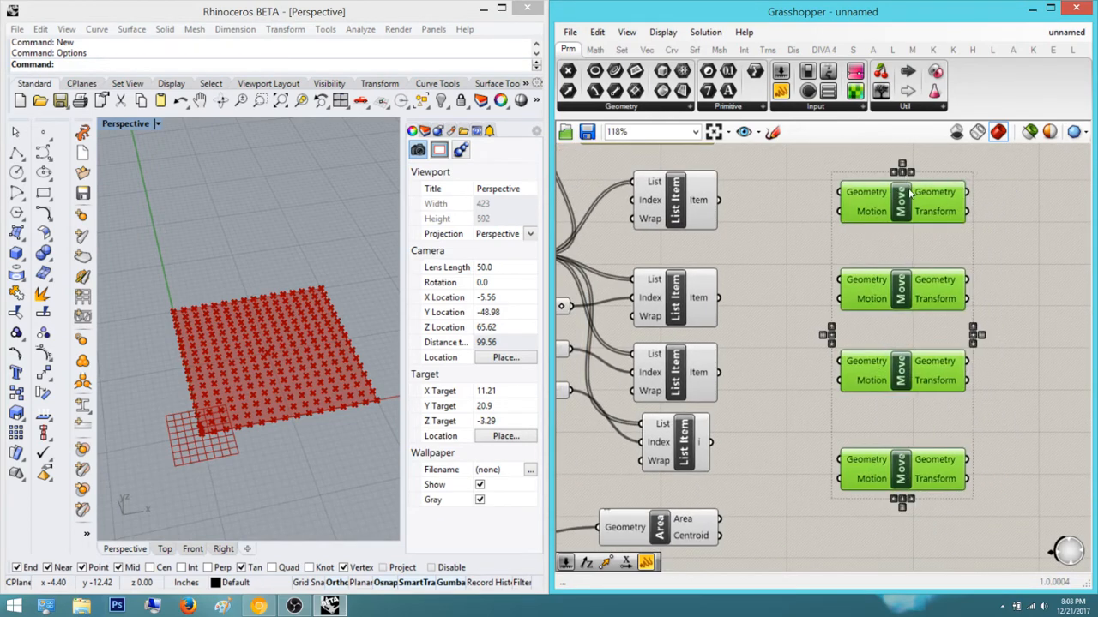
pyautogui.click(932, 252)
pyautogui.scroll(-1, 889, 215)
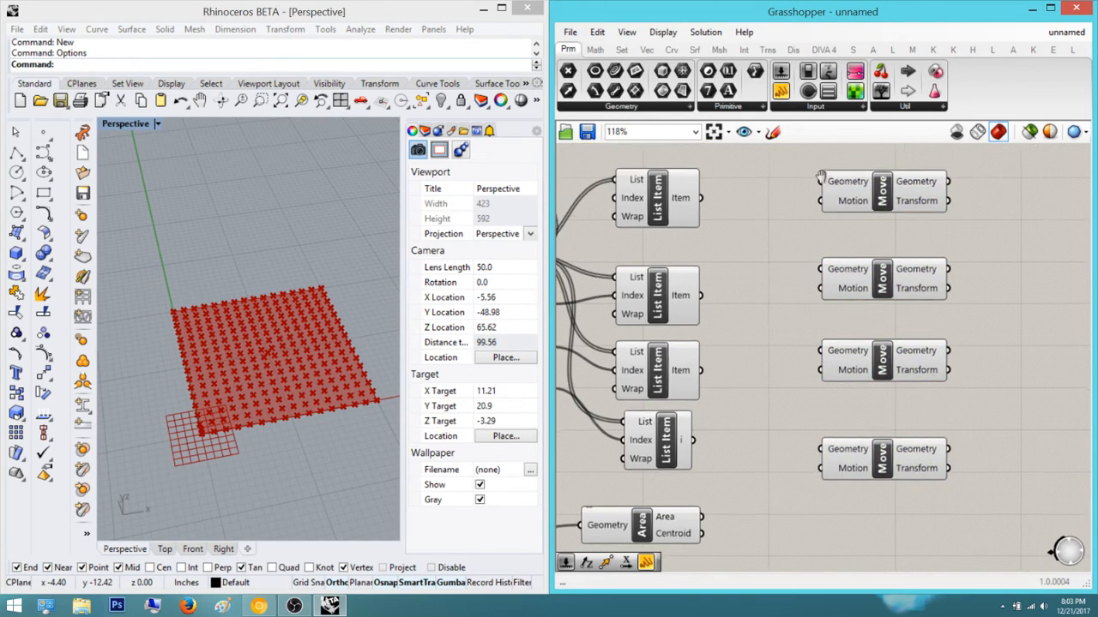
pyautogui.moveTo(932, 467); pyautogui.dragTo(846, 180)
pyautogui.click(961, 197)
pyautogui.moveTo(797, 180); pyautogui.dragTo(832, 195, button='right')
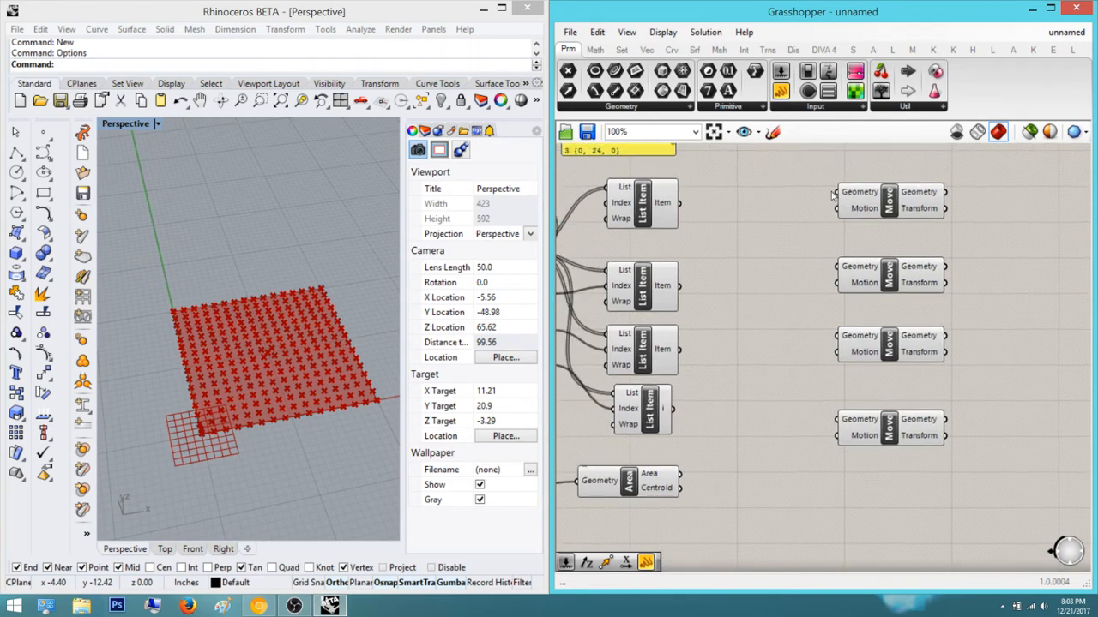
# Add a Unit Z vector component between the List Items and Moves and make three copies of it
pyautogui.doubleClick(802, 260)
pyautogui.write('z')
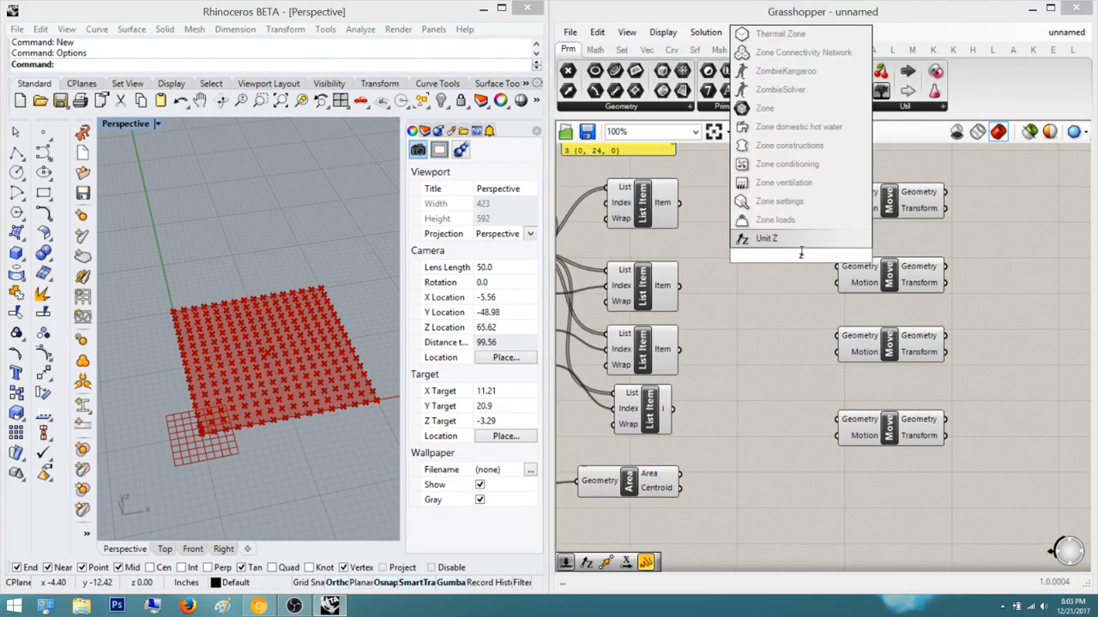
pyautogui.press('Return')
pyautogui.click(806, 265)
pyautogui.hotkey('ctrl', 'c')
pyautogui.hotkey('ctrl', 'v')
pyautogui.hotkey('ctrl', 'v')
pyautogui.hotkey('ctrl', 'v')
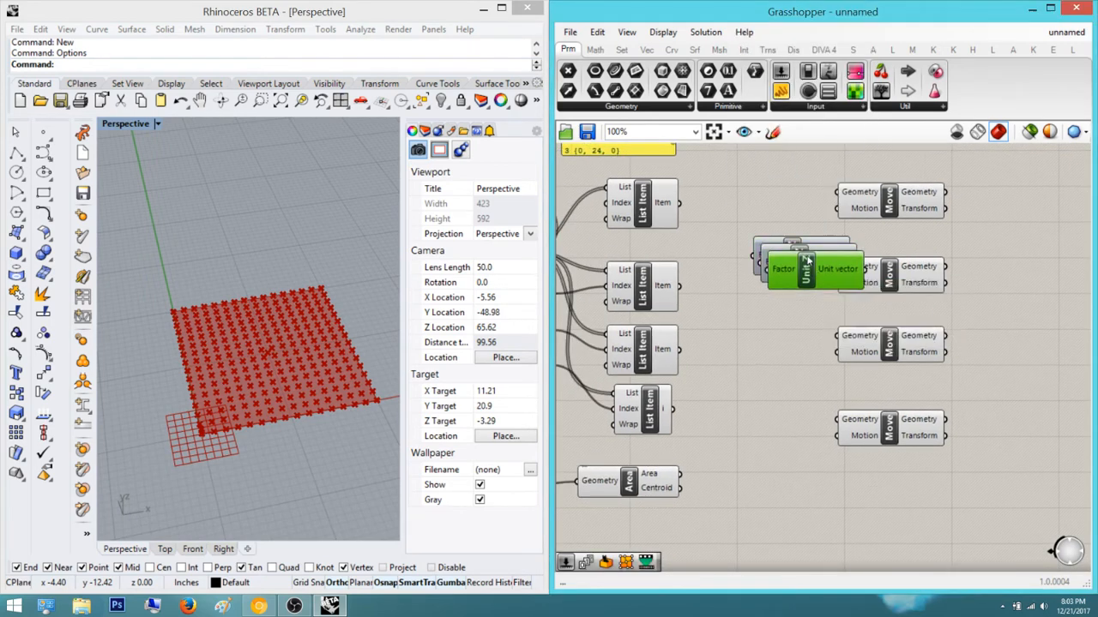
# Spread the four Unit Z components out vertically and align them in one column
pyautogui.moveTo(807, 281); pyautogui.dragTo(796, 196)
pyautogui.moveTo(796, 256); pyautogui.dragTo(771, 309)
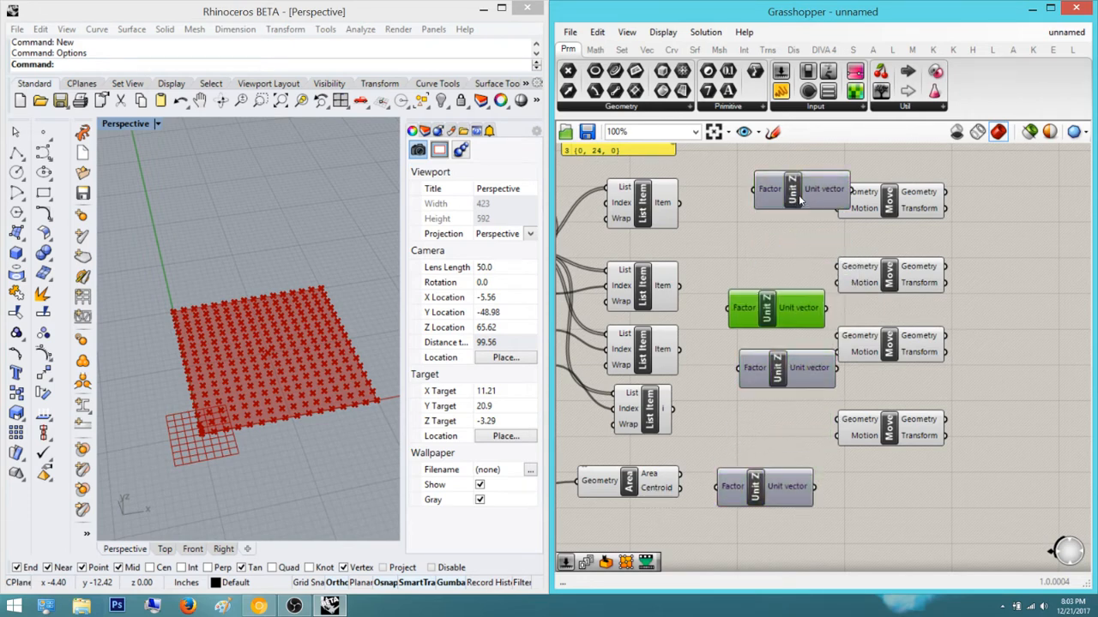
pyautogui.moveTo(789, 191); pyautogui.dragTo(743, 209)
pyautogui.moveTo(810, 534); pyautogui.dragTo(725, 171)
pyautogui.click(771, 180)
pyautogui.click(1002, 362)
# Shift the four Move components away from the Unit Z column to leave room for wires
pyautogui.moveTo(1013, 410); pyautogui.dragTo(880, 413, button='right')
pyautogui.scroll(-1, 958, 460)
pyautogui.moveTo(920, 503); pyautogui.dragTo(814, 218)
pyautogui.moveTo(830, 256); pyautogui.dragTo(920, 257)
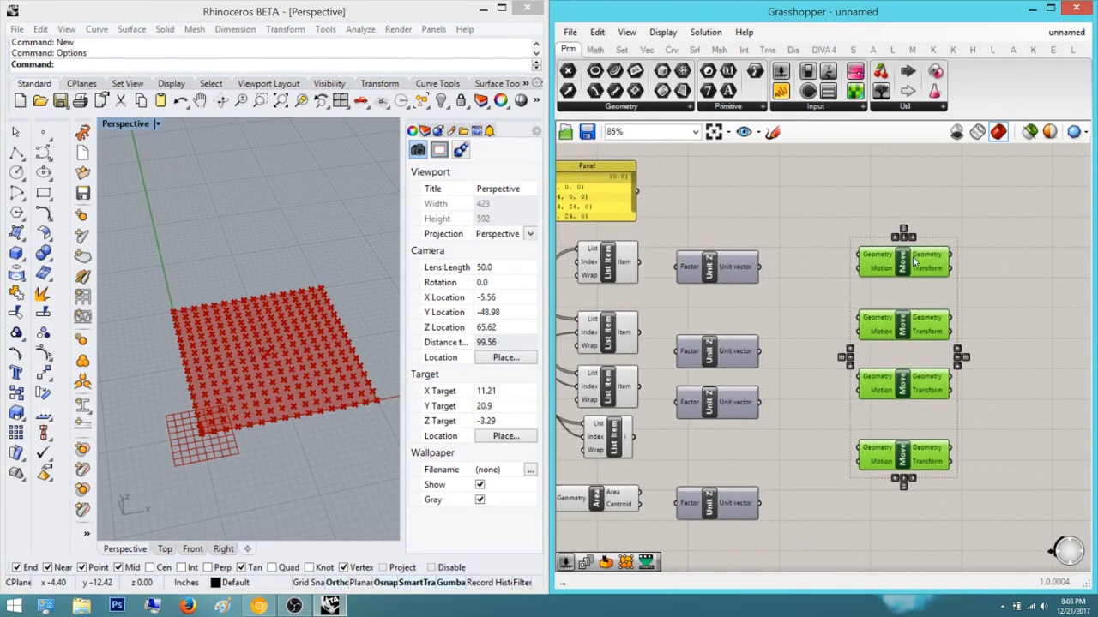
pyautogui.click(821, 346)
# Move the four Unit Z components closer to the Moves and even out their vertical spacing
pyautogui.moveTo(806, 513); pyautogui.dragTo(718, 216)
pyautogui.moveTo(729, 275); pyautogui.dragTo(786, 290)
pyautogui.click(822, 261)
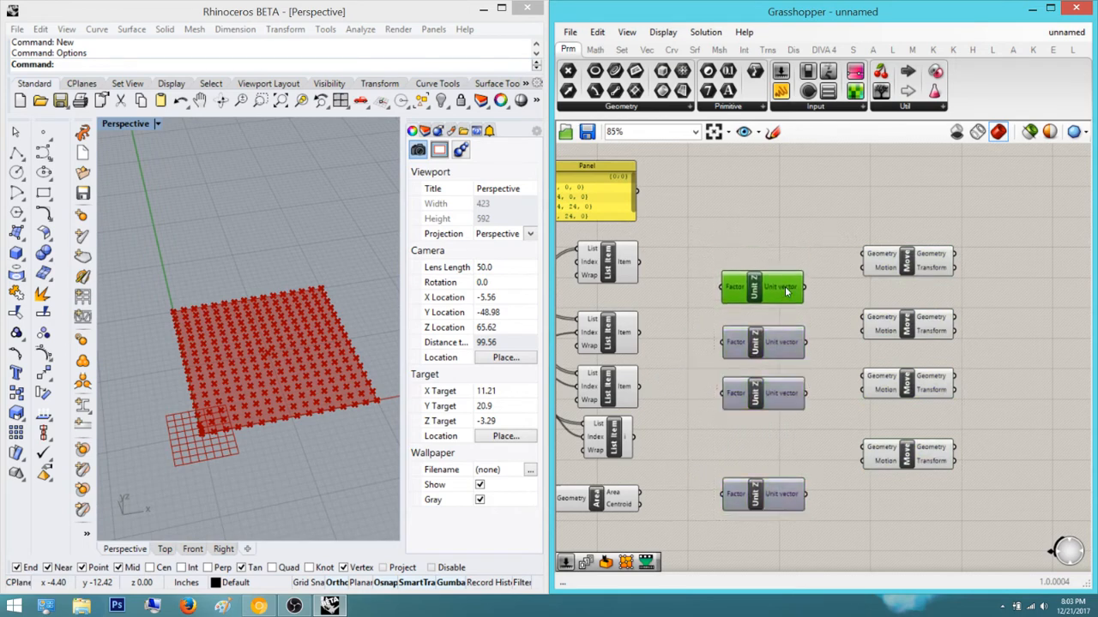
pyautogui.moveTo(781, 502); pyautogui.dragTo(715, 234)
pyautogui.click(762, 269)
# Connect the Unit vector output of each Unit Z to the Motion input of its neighbouring Move
pyautogui.scroll(2, 811, 283)
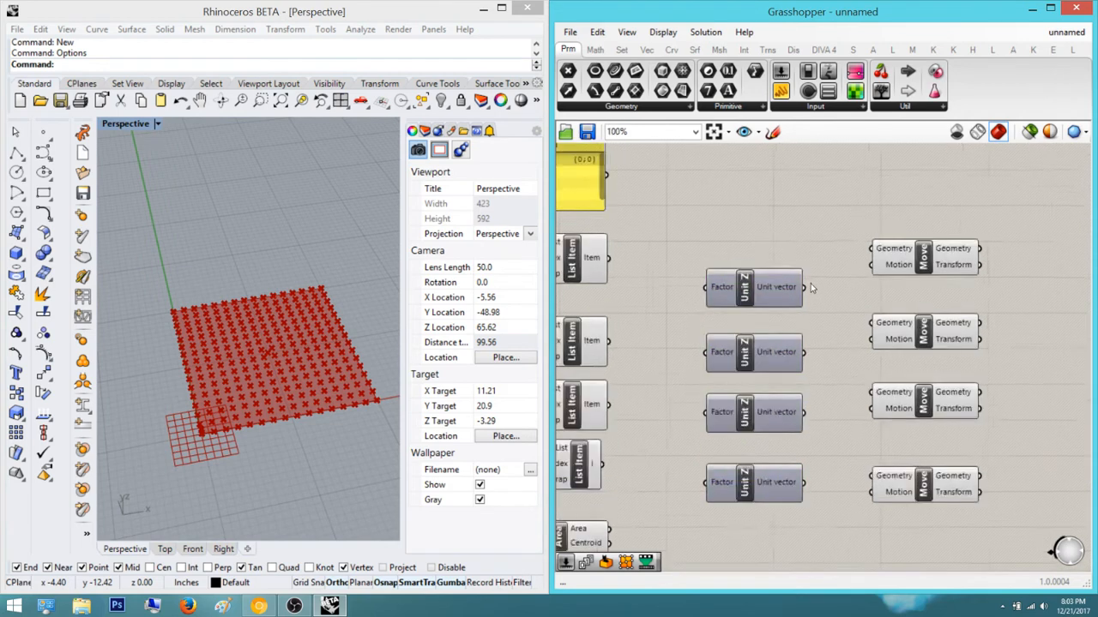
pyautogui.moveTo(803, 288); pyautogui.dragTo(858, 268)
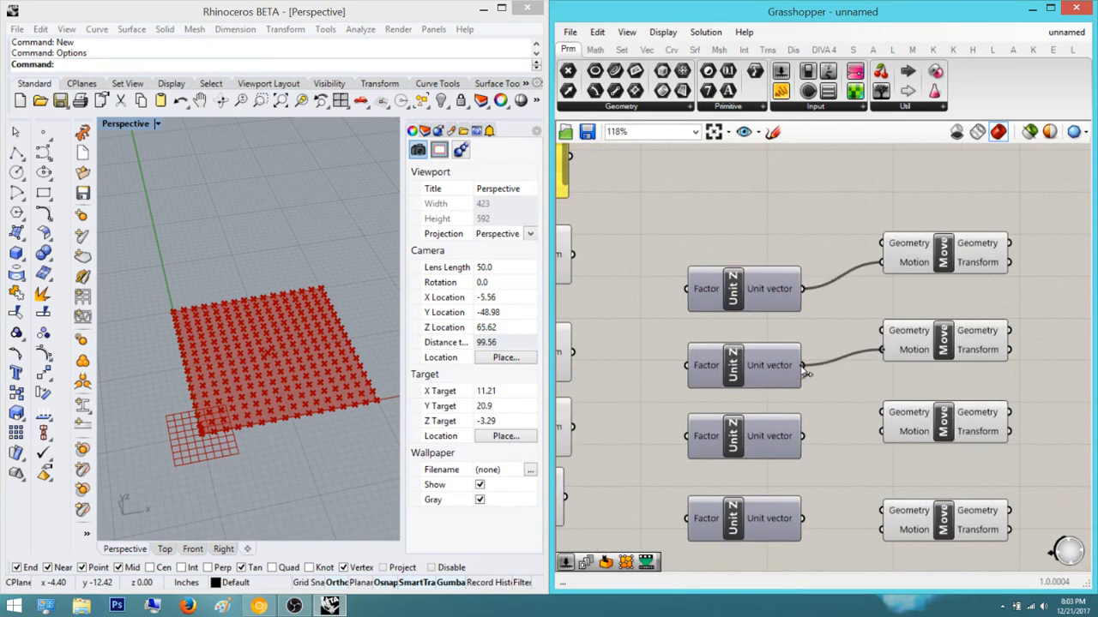
pyautogui.moveTo(873, 432); pyautogui.dragTo(880, 360, button='right')
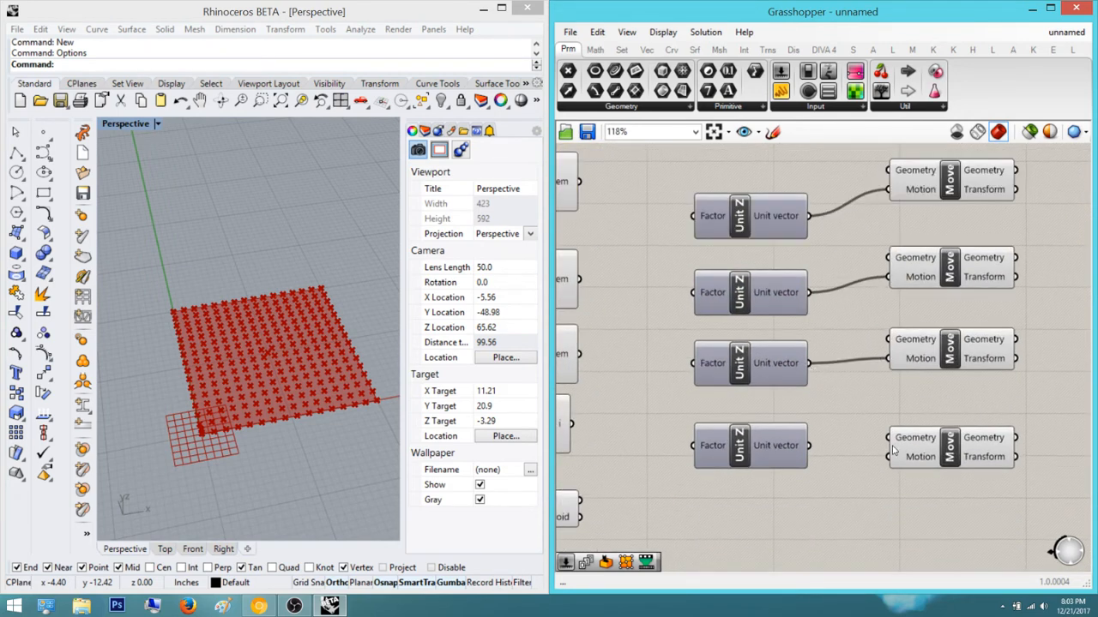
pyautogui.moveTo(900, 418); pyautogui.dragTo(986, 422, button='right')
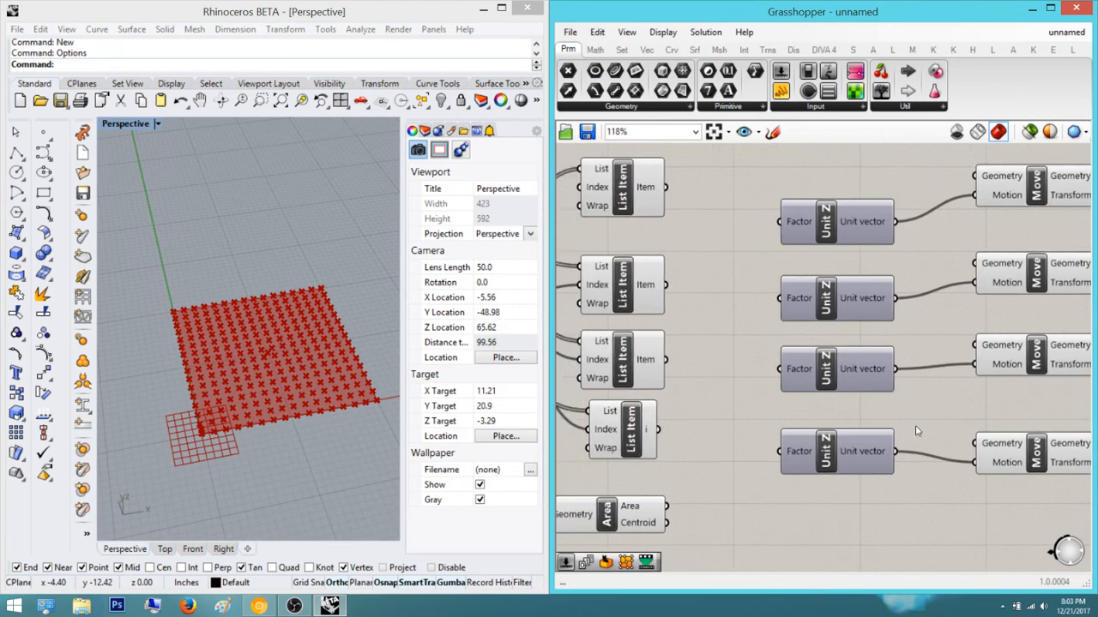
# Connect the Item output of each of the four List Items to the Geometry input of its matching Move
pyautogui.moveTo(836, 325); pyautogui.dragTo(825, 397, button='right')
pyautogui.click(607, 256)
pyautogui.click(985, 254)
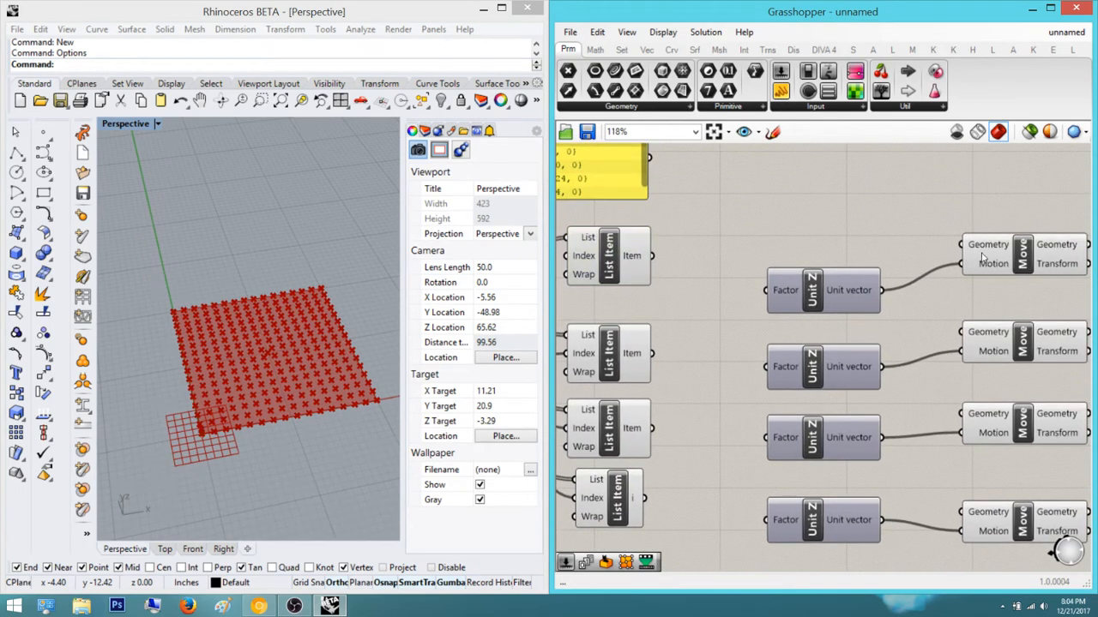
pyautogui.moveTo(658, 257); pyautogui.dragTo(956, 244)
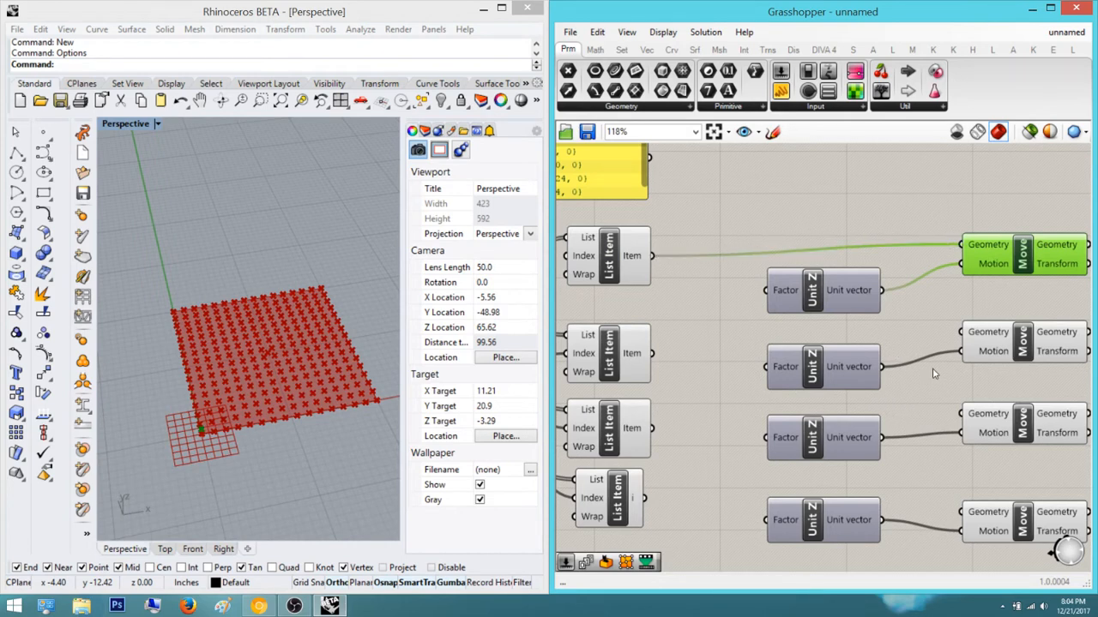
pyautogui.moveTo(963, 332); pyautogui.dragTo(656, 353)
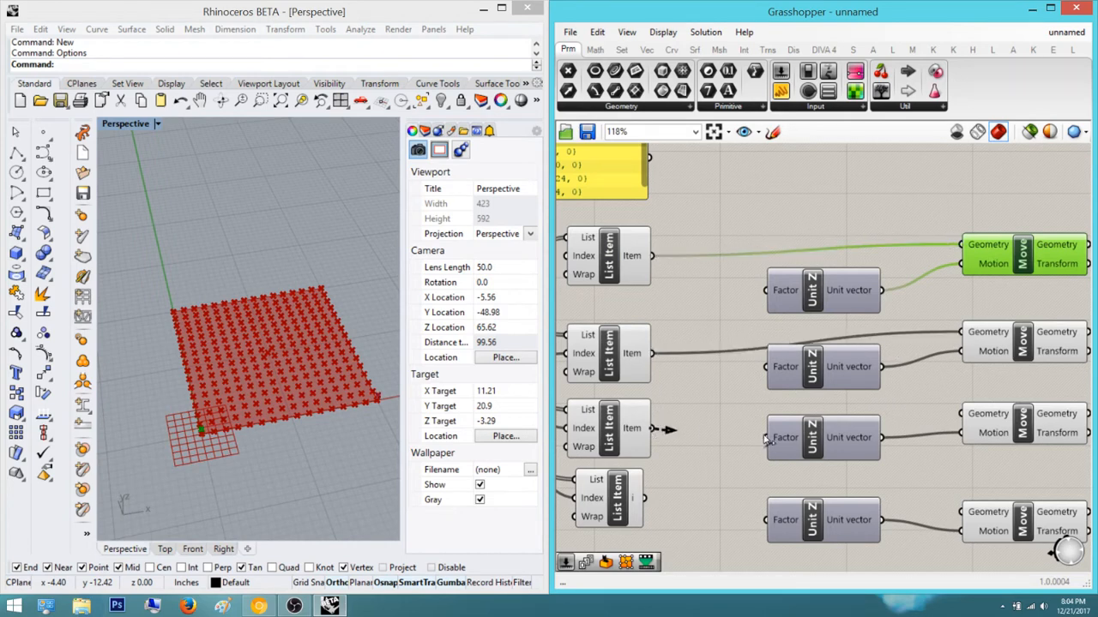
pyautogui.moveTo(766, 439); pyautogui.dragTo(962, 417)
pyautogui.moveTo(911, 513); pyautogui.dragTo(644, 498)
# Add a fifth Move and a fifth Unit Z component below the existing four rows, beside the Area component
pyautogui.moveTo(258, 385); pyautogui.dragTo(259, 305, button='right')
pyautogui.scroll(8, 262, 314)
pyautogui.moveTo(886, 455); pyautogui.dragTo(853, 342, button='right')
pyautogui.scroll(-2, 853, 341)
pyautogui.moveTo(940, 448); pyautogui.dragTo(897, 444, button='right')
pyautogui.doubleClick(966, 457)
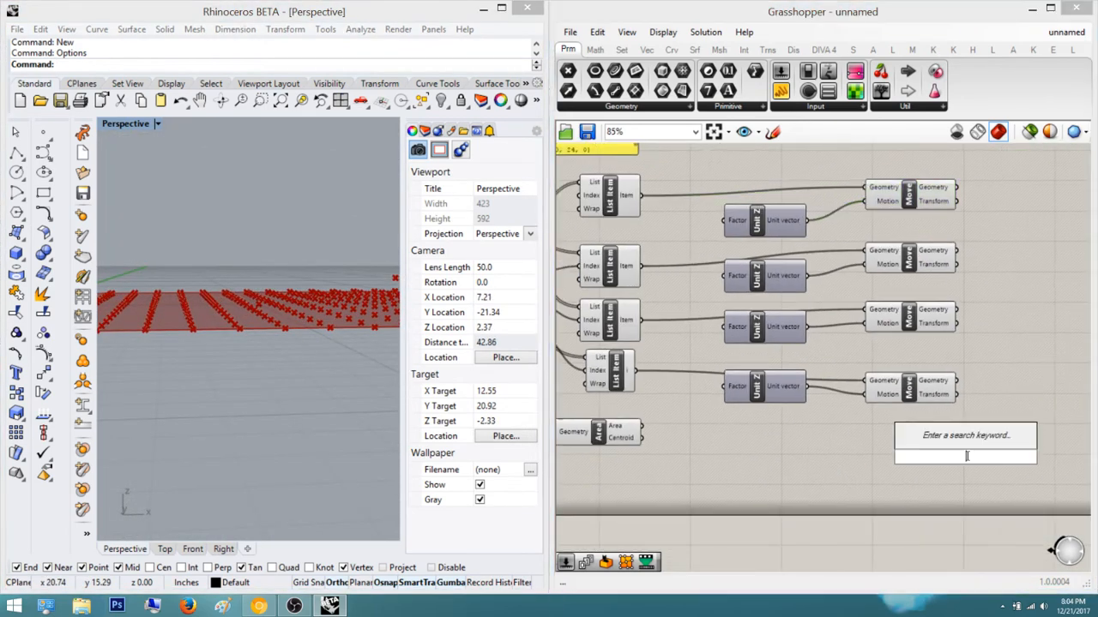
pyautogui.write('move')
pyautogui.press('Return')
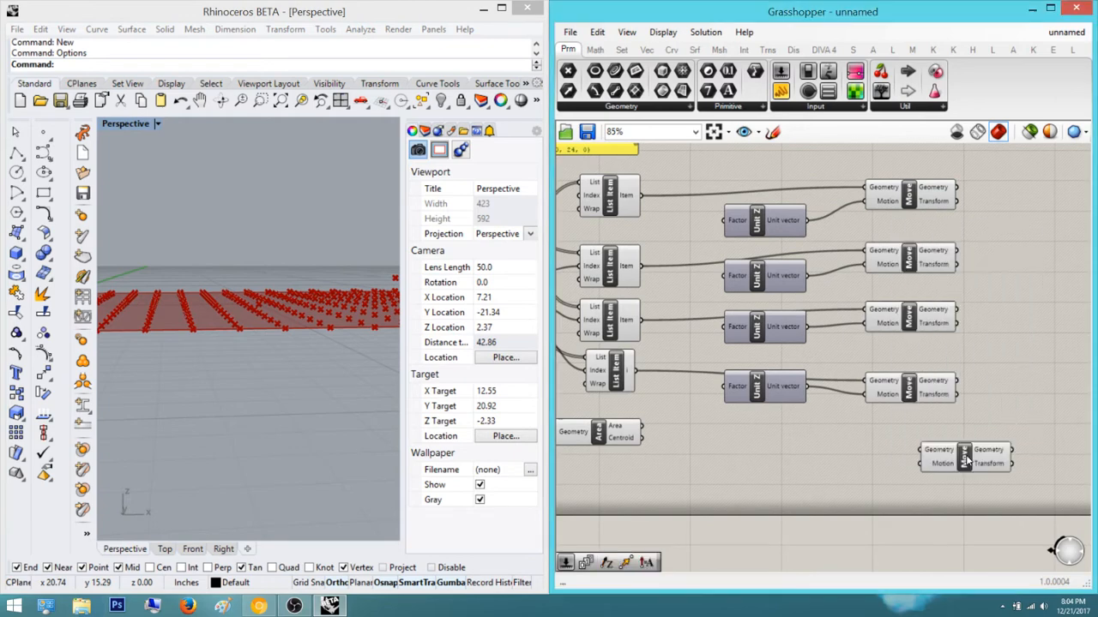
pyautogui.doubleClick(756, 449)
pyautogui.write('unit z')
pyautogui.press('Return')
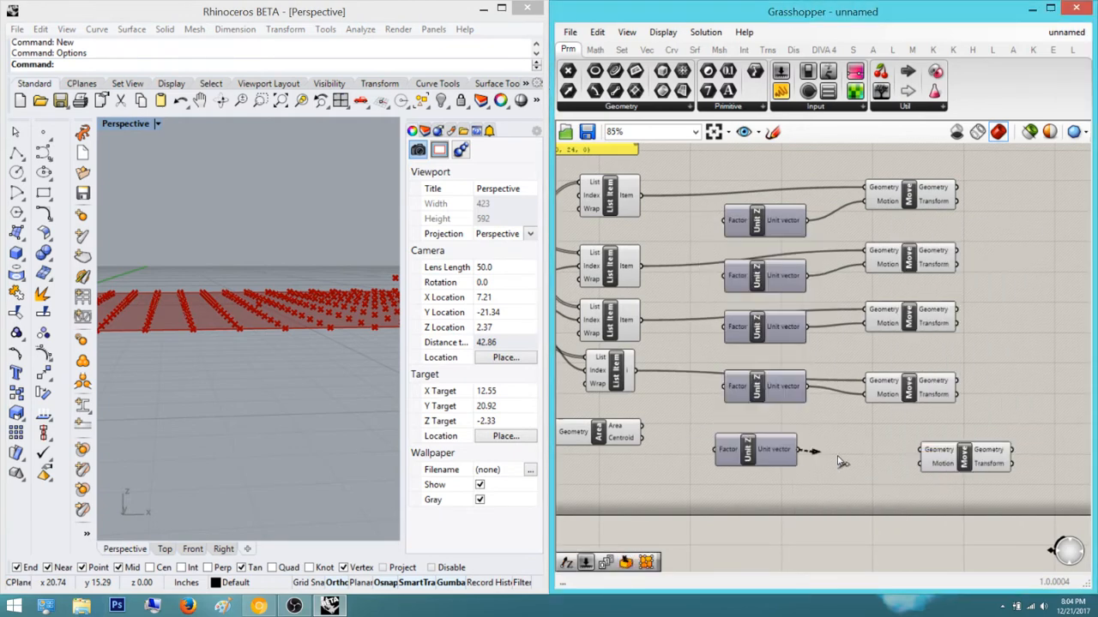
# Connect the Area Centroid to the fifth Move's Geometry input and the fifth Unit Z to its Motion input
pyautogui.moveTo(691, 429); pyautogui.dragTo(641, 437)
pyautogui.moveTo(760, 452); pyautogui.dragTo(750, 502)
pyautogui.moveTo(964, 460); pyautogui.dragTo(912, 450)
pyautogui.click(1014, 451)
pyautogui.moveTo(1014, 452); pyautogui.dragTo(992, 488, button='right')
# Align the five Move components in one column and the five Unit Z components in another
pyautogui.moveTo(999, 529); pyautogui.dragTo(897, 212)
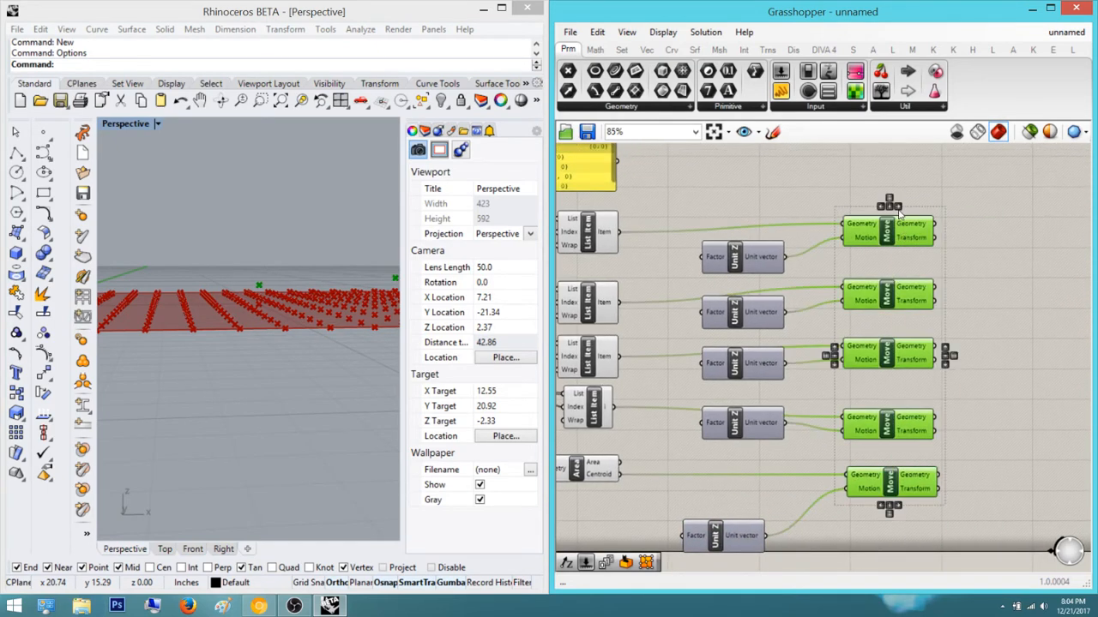
pyautogui.click(977, 357)
pyautogui.moveTo(728, 530); pyautogui.dragTo(744, 229)
pyautogui.click(745, 231)
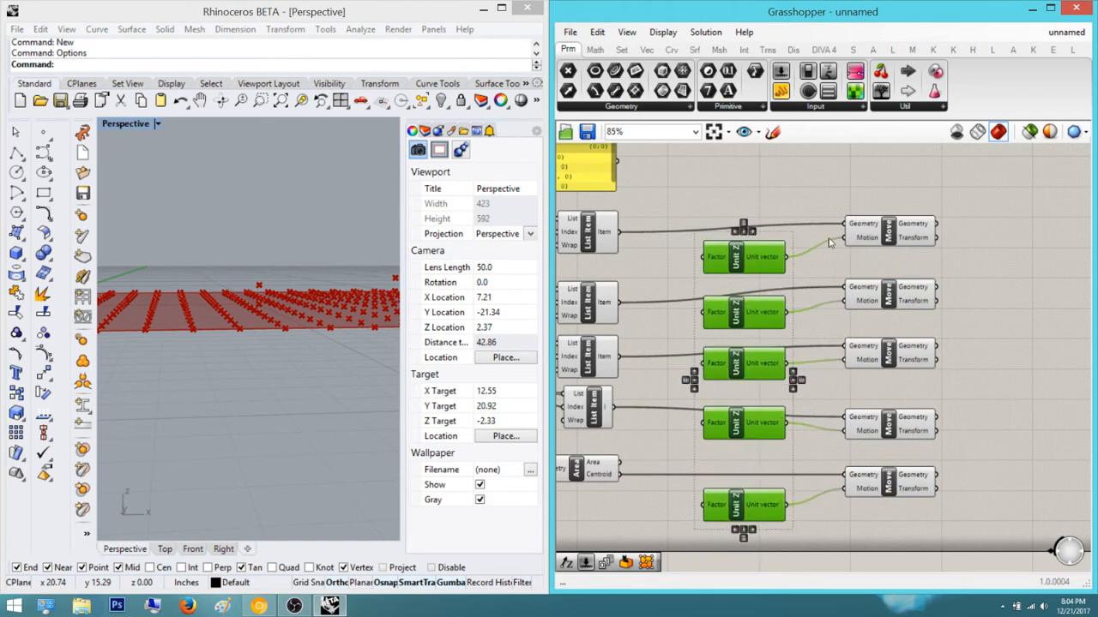
pyautogui.click(945, 309)
# Add a number slider with the value 12 above the Unit Z column
pyautogui.moveTo(945, 311); pyautogui.dragTo(866, 325, button='right')
pyautogui.click(323, 279)
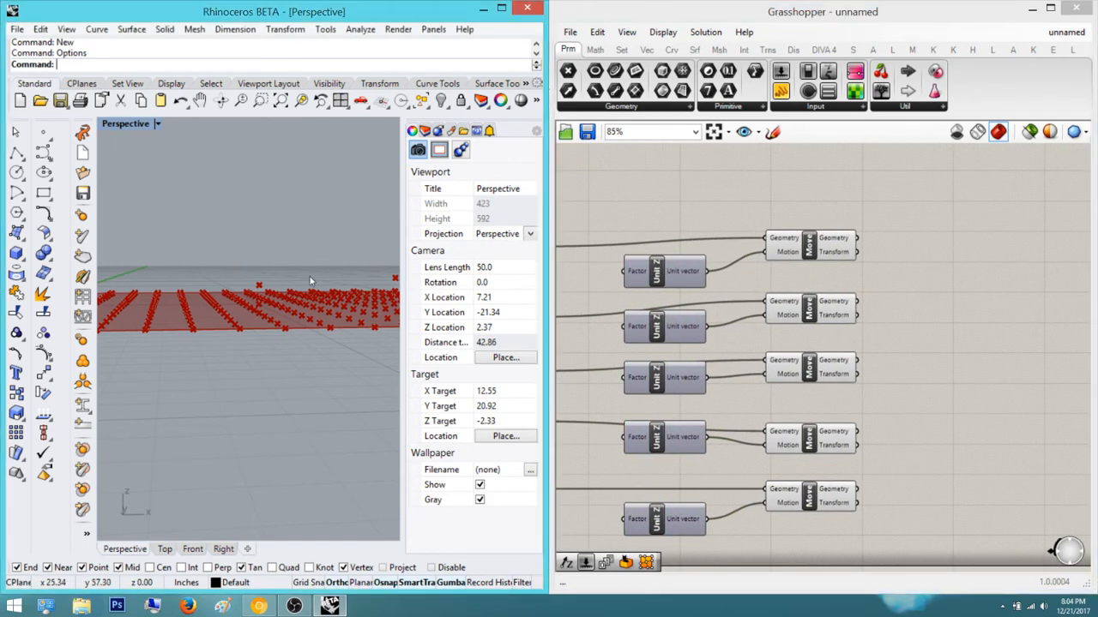
pyautogui.moveTo(312, 278); pyautogui.dragTo(269, 289, button='right')
pyautogui.scroll(-8, 270, 286)
pyautogui.moveTo(283, 246); pyautogui.dragTo(267, 294, button='right')
pyautogui.click(931, 215)
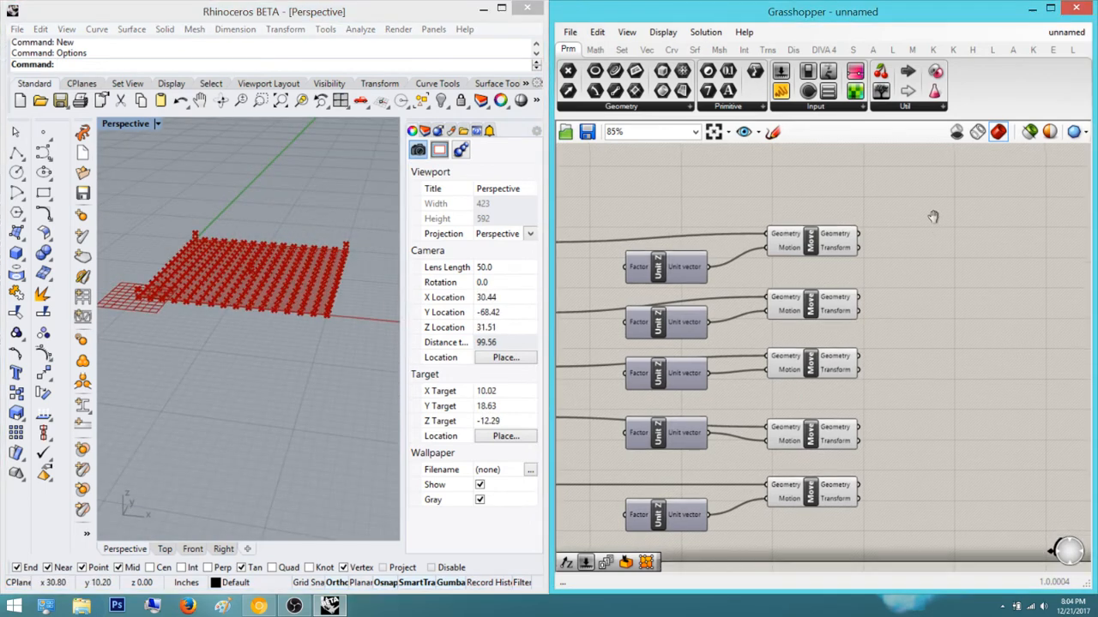
pyautogui.scroll(-4, 931, 215)
pyautogui.scroll(3, 863, 299)
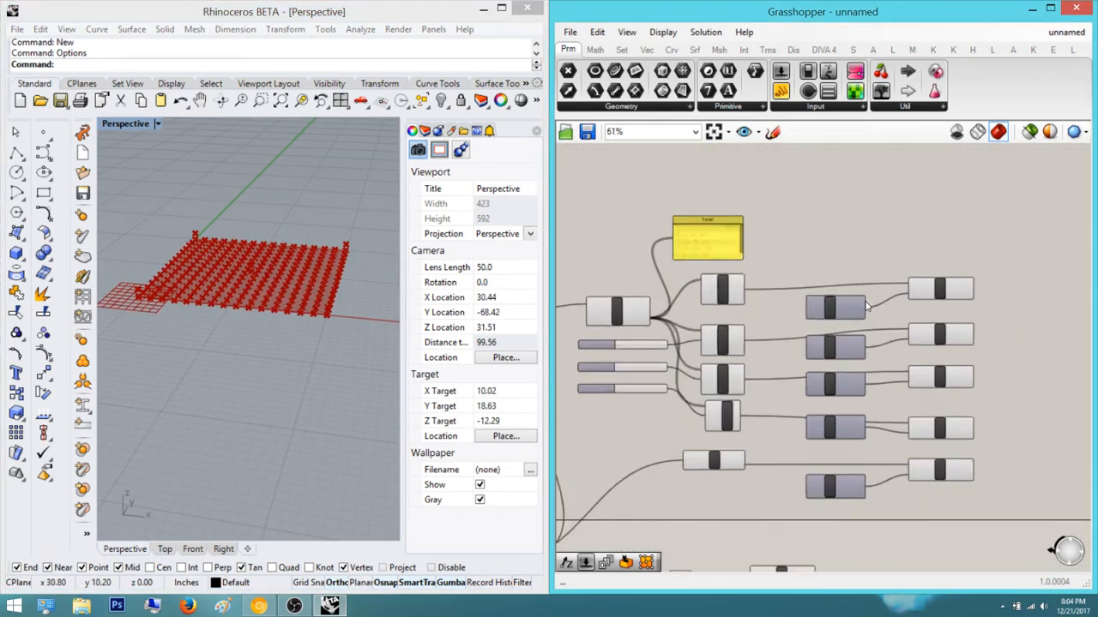
pyautogui.doubleClick(778, 230)
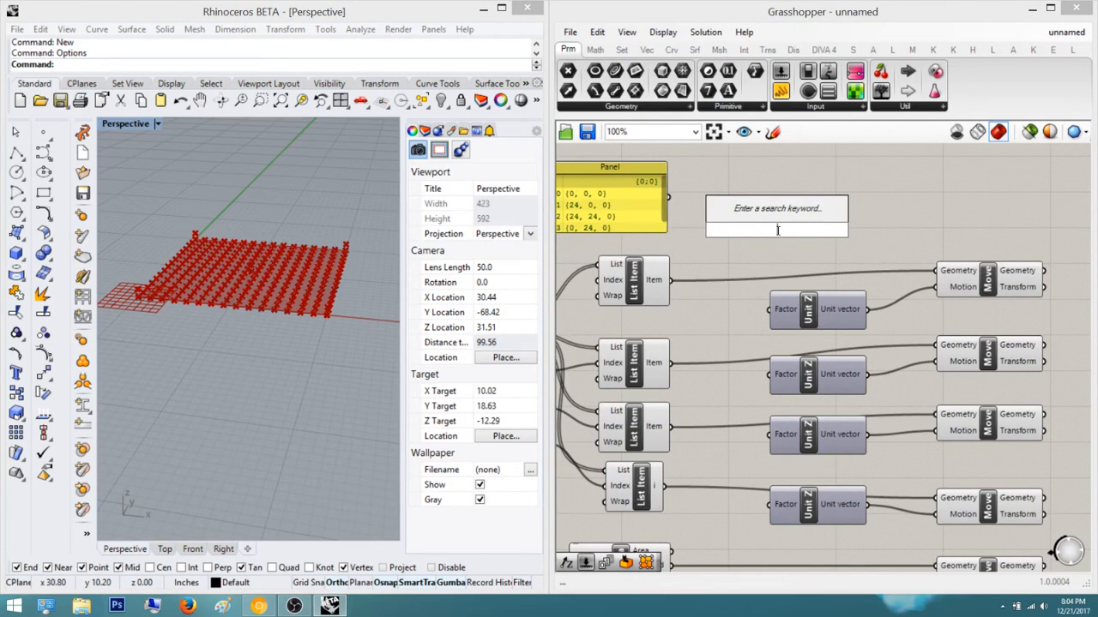
pyautogui.write('12')
pyautogui.press('Return')
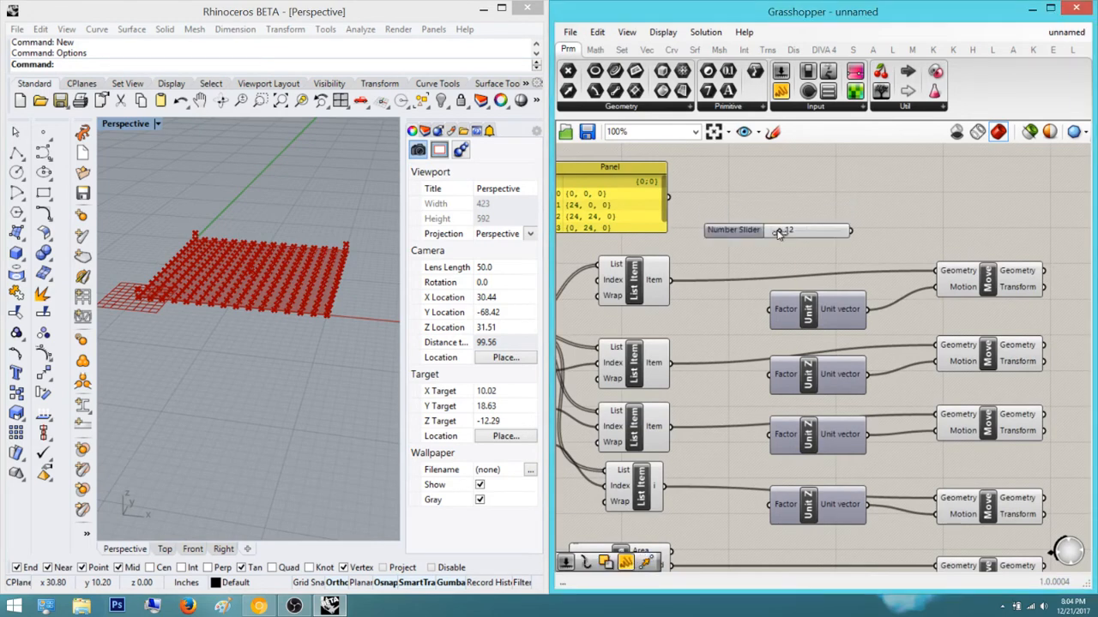
# Connect the 12 slider to the Factor inputs of all five Unit Z components
pyautogui.scroll(3, 845, 225)
pyautogui.moveTo(857, 232); pyautogui.dragTo(771, 364)
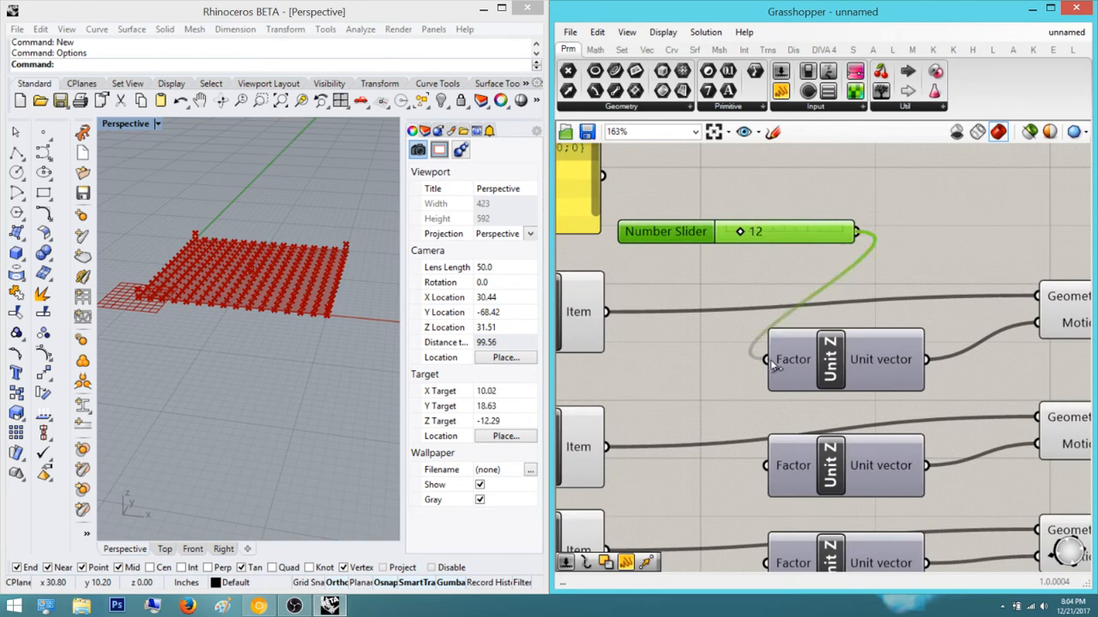
pyautogui.moveTo(859, 234); pyautogui.dragTo(792, 457)
pyautogui.moveTo(848, 294); pyautogui.dragTo(870, 222, button='right')
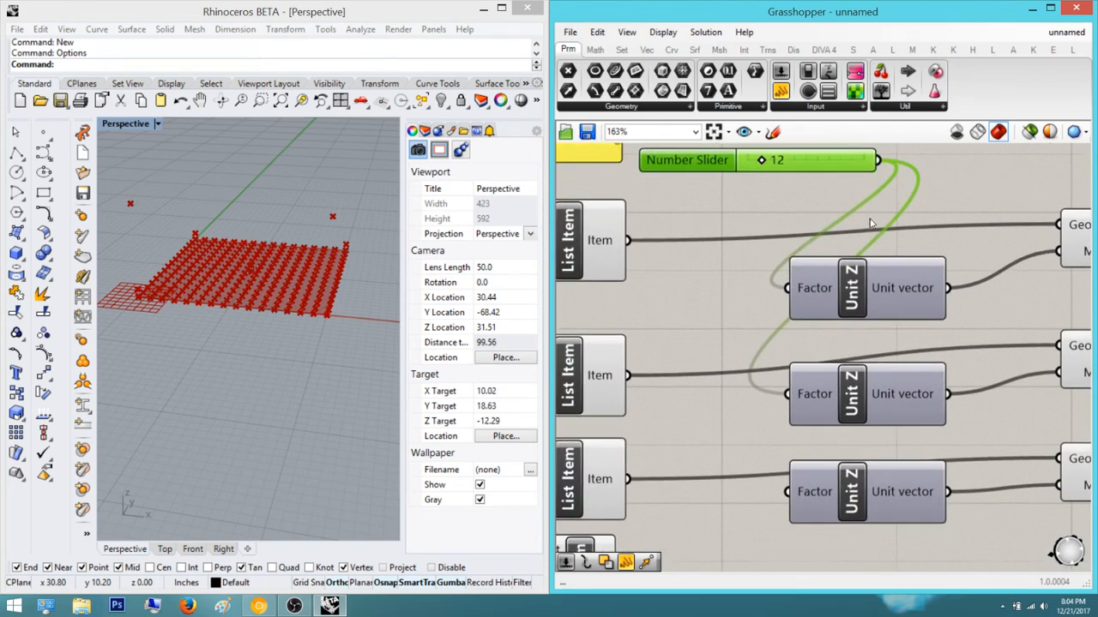
pyautogui.scroll(-3, 834, 468)
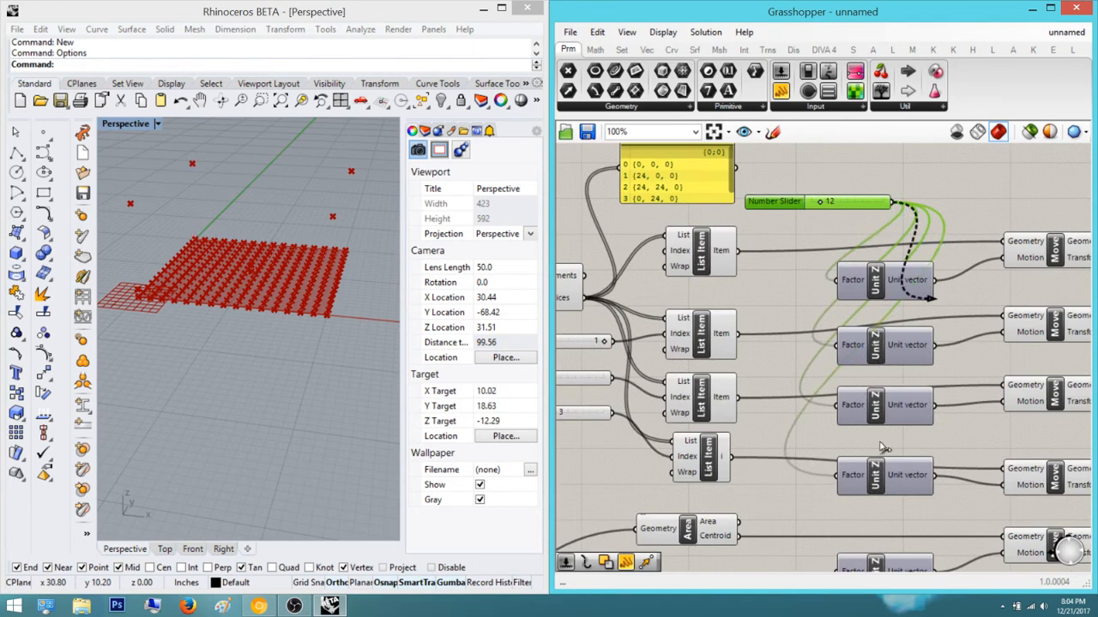
pyautogui.moveTo(852, 585); pyautogui.dragTo(849, 581)
pyautogui.moveTo(894, 477); pyautogui.dragTo(906, 376, button='right')
# Relocate the 12 slider just below the Area component and select the five Moves to highlight their points in the viewport
pyautogui.scroll(-3, 906, 516)
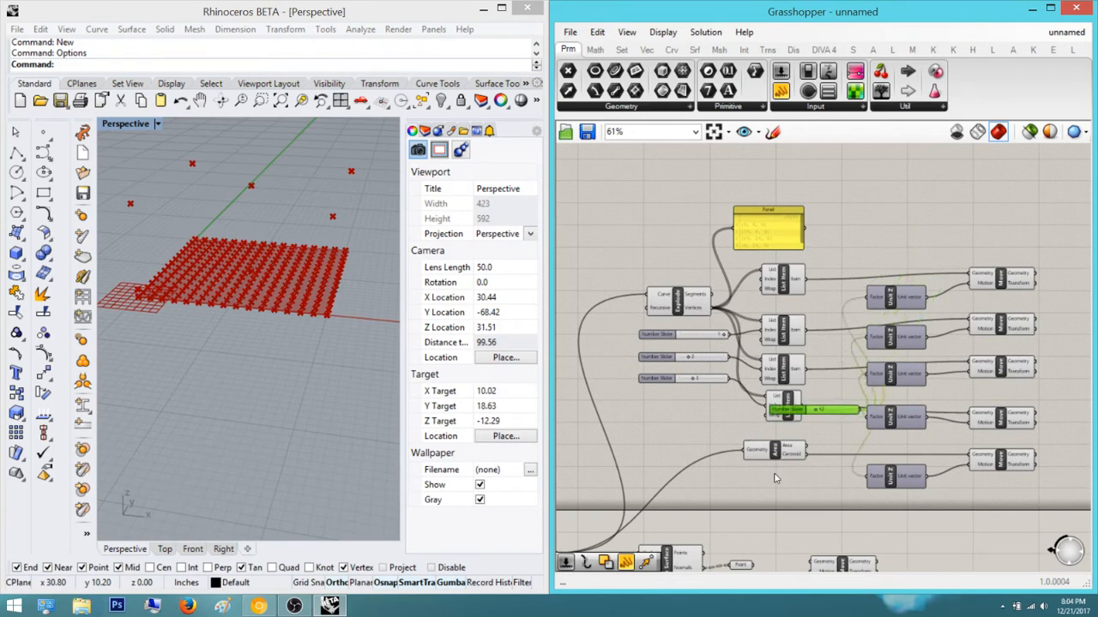
pyautogui.moveTo(839, 502); pyautogui.dragTo(696, 502, button='right')
pyautogui.moveTo(946, 492); pyautogui.dragTo(823, 247)
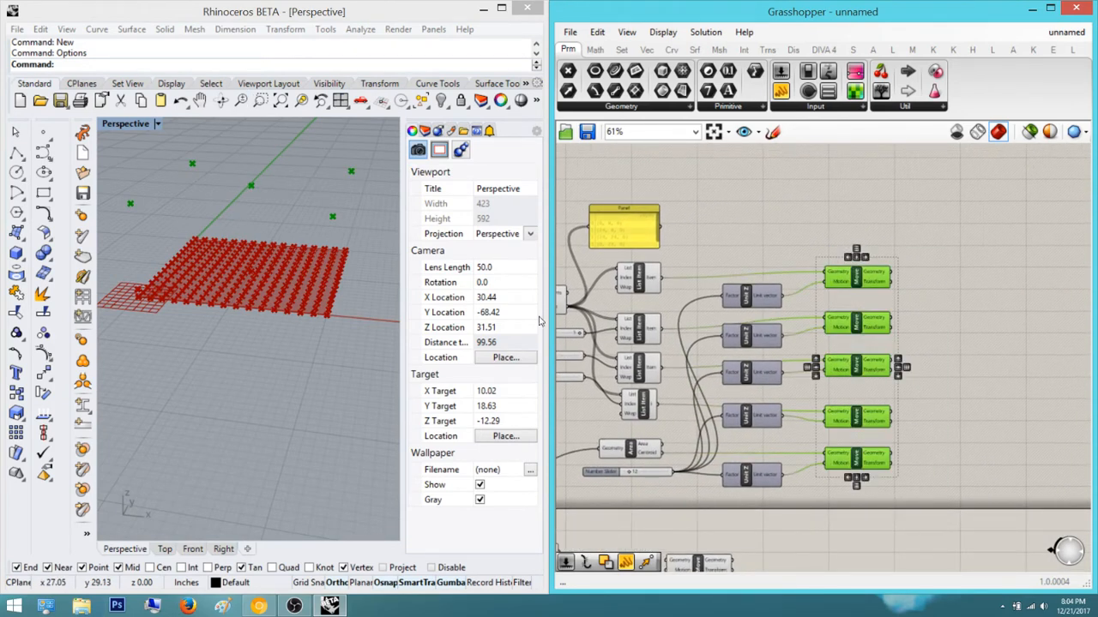
pyautogui.click(983, 335)
# Place the spare Move component in the lower row, well to the right of Divide Surface's Point parameter
pyautogui.moveTo(983, 375); pyautogui.dragTo(864, 275, button='right')
pyautogui.scroll(-1, 866, 283)
pyautogui.moveTo(867, 333); pyautogui.dragTo(917, 271, button='right')
pyautogui.scroll(4, 685, 377)
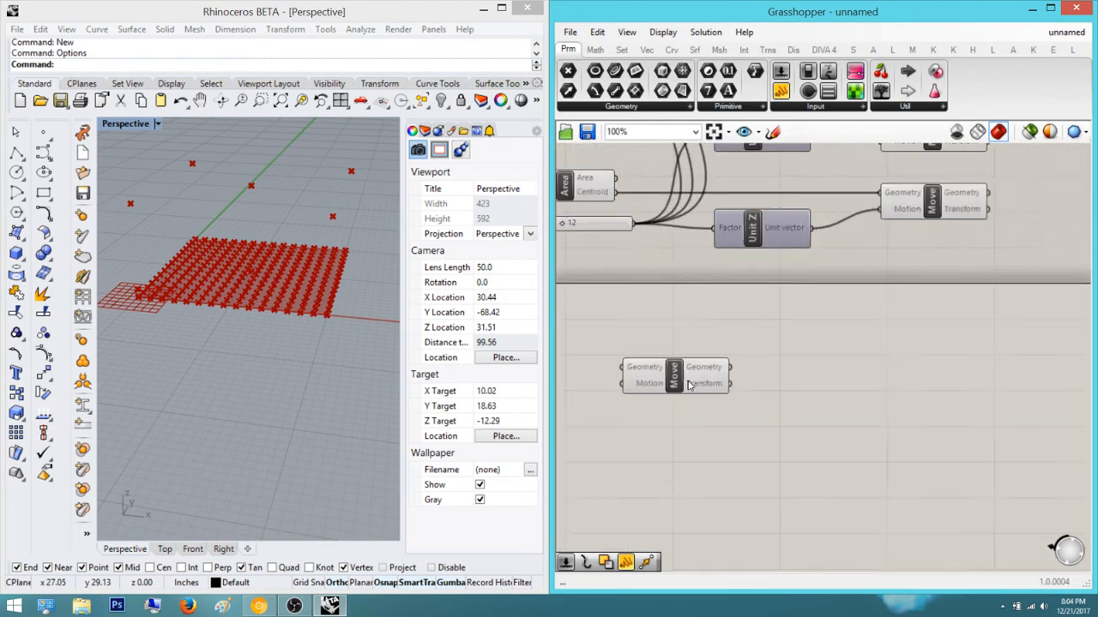
pyautogui.moveTo(693, 383); pyautogui.dragTo(974, 390)
pyautogui.click(820, 341)
pyautogui.scroll(-2, 819, 345)
pyautogui.moveTo(819, 350); pyautogui.dragTo(879, 392, button='right')
pyautogui.scroll(-1, 915, 337)
pyautogui.scroll(-2, 926, 331)
pyautogui.scroll(3, 938, 182)
pyautogui.scroll(-2, 897, 272)
pyautogui.moveTo(880, 435); pyautogui.dragTo(1027, 363, button='right')
pyautogui.scroll(2, 955, 429)
pyautogui.moveTo(1003, 413); pyautogui.dragTo(959, 409)
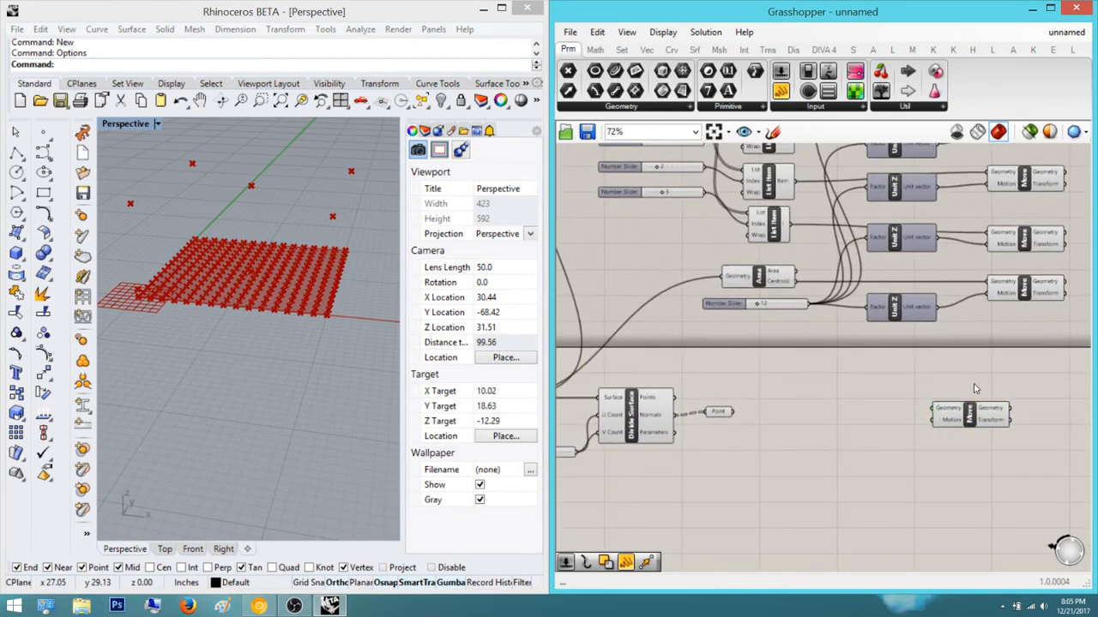
pyautogui.moveTo(975, 388); pyautogui.dragTo(927, 345, button='right')
pyautogui.scroll(2, 909, 367)
pyautogui.moveTo(923, 380); pyautogui.dragTo(967, 390)
pyautogui.doubleClick(915, 423)
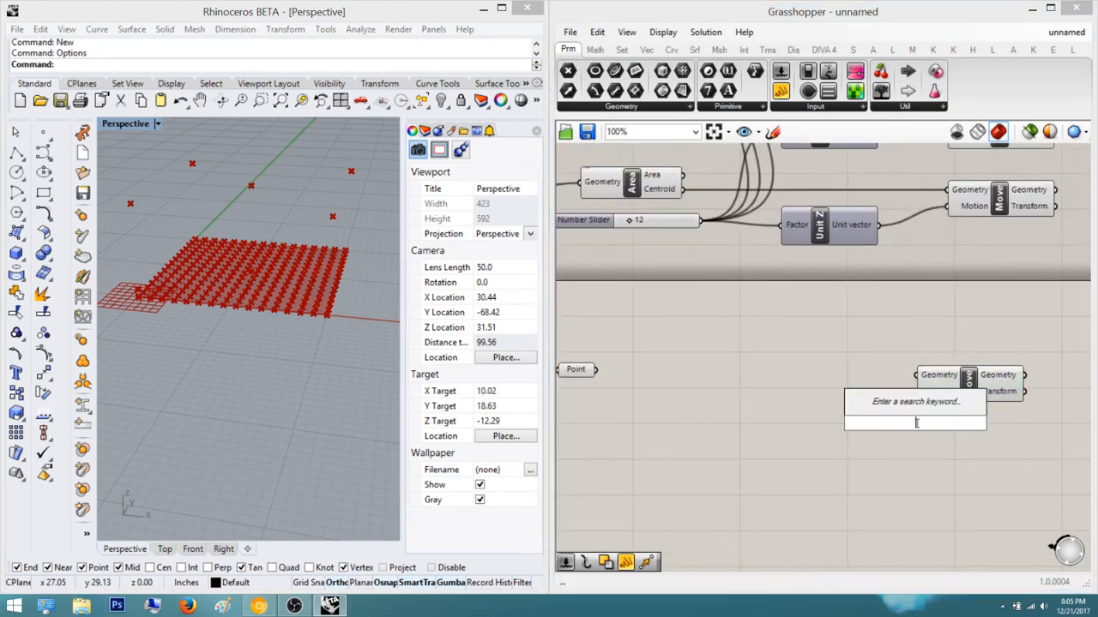
pyautogui.write('unit z')
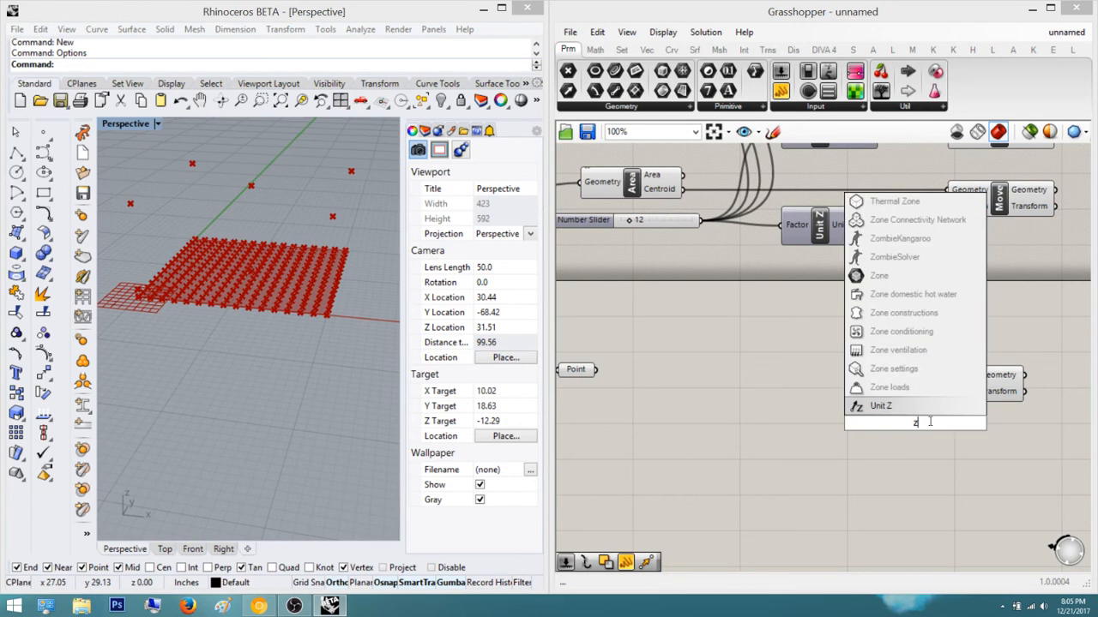
pyautogui.press('Return')
pyautogui.scroll(3, 935, 437)
pyautogui.click(935, 437)
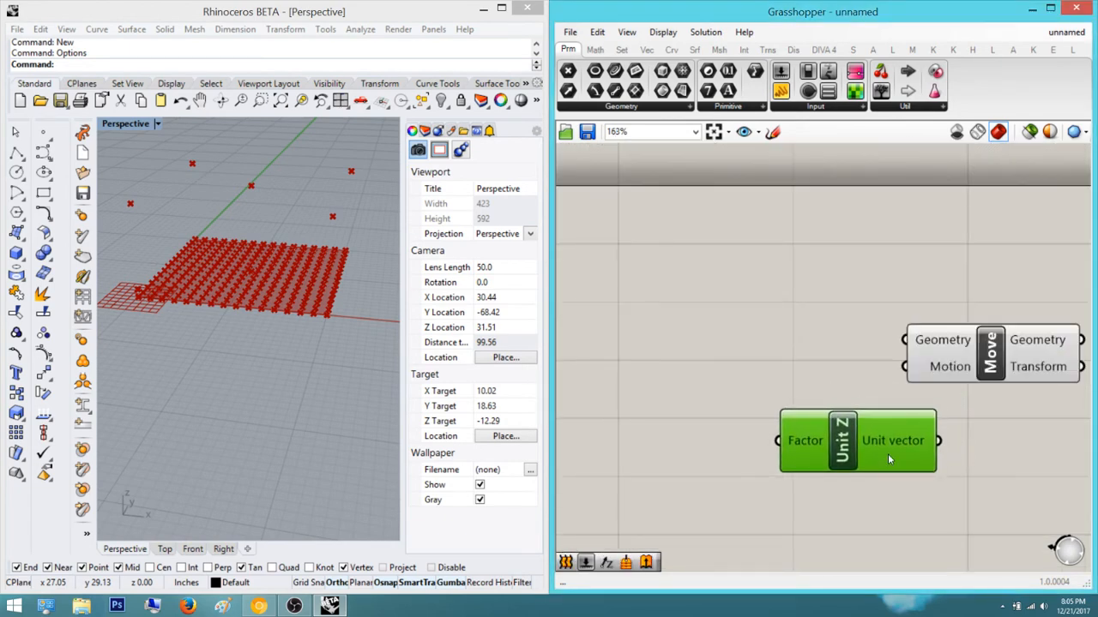
pyautogui.press('Delete')
# Add an Amplitude component just below and to the left of the lower Move component
pyautogui.doubleClick(891, 459)
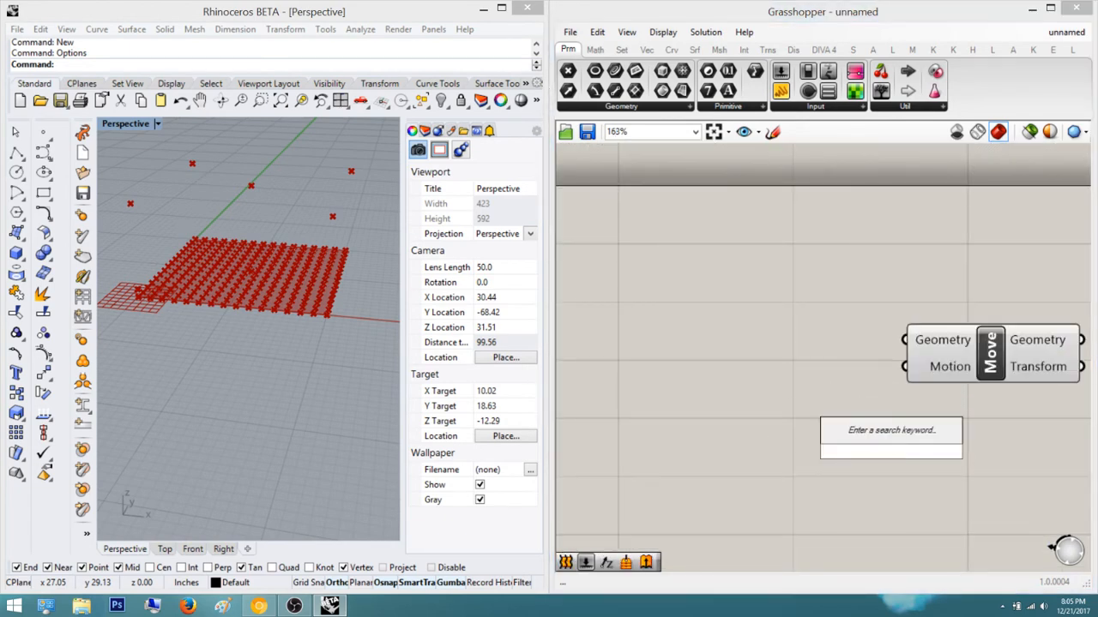
pyautogui.write('amplitude')
pyautogui.press('Return')
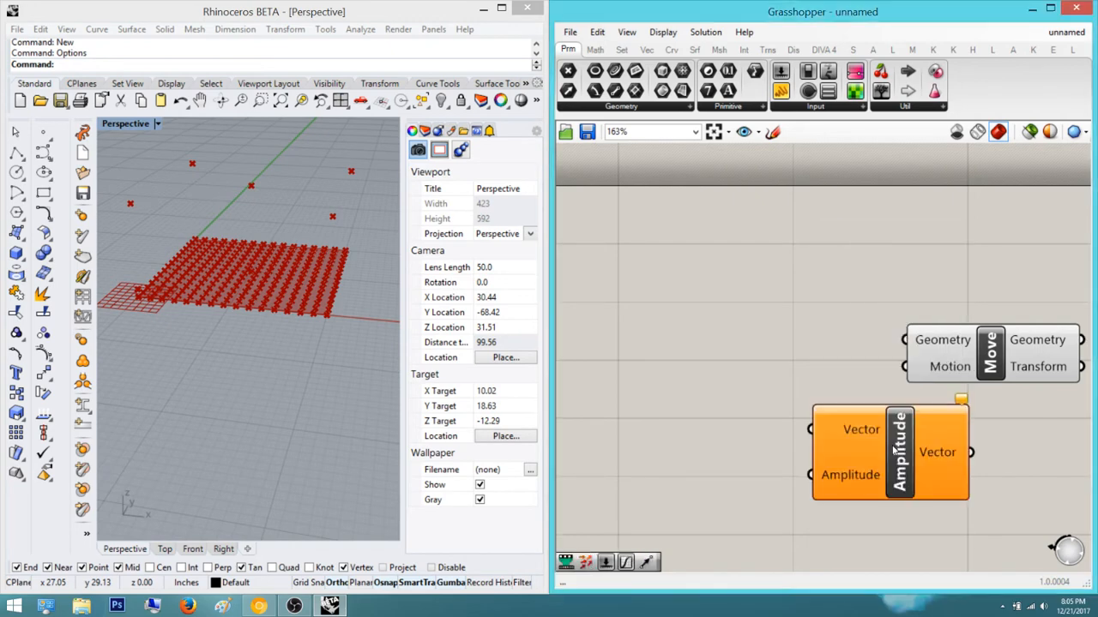
pyautogui.scroll(1, 892, 451)
pyautogui.scroll(-3, 893, 451)
pyautogui.moveTo(892, 452); pyautogui.dragTo(887, 405, button='right')
pyautogui.moveTo(887, 405); pyautogui.dragTo(868, 428)
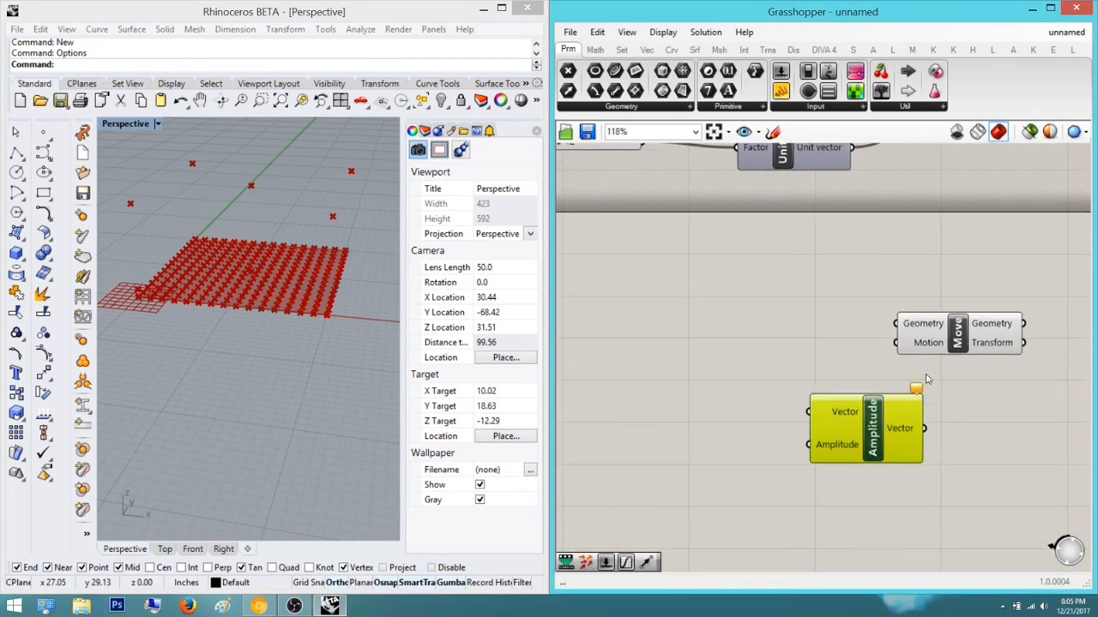
# Connect Amplitude's Vector output to the lower Move's Motion input and the Point parameter to Amplitude's Vector input
pyautogui.moveTo(940, 473); pyautogui.dragTo(1013, 473, button='right')
pyautogui.click(1012, 472)
pyautogui.moveTo(889, 456); pyautogui.dragTo(939, 455, button='right')
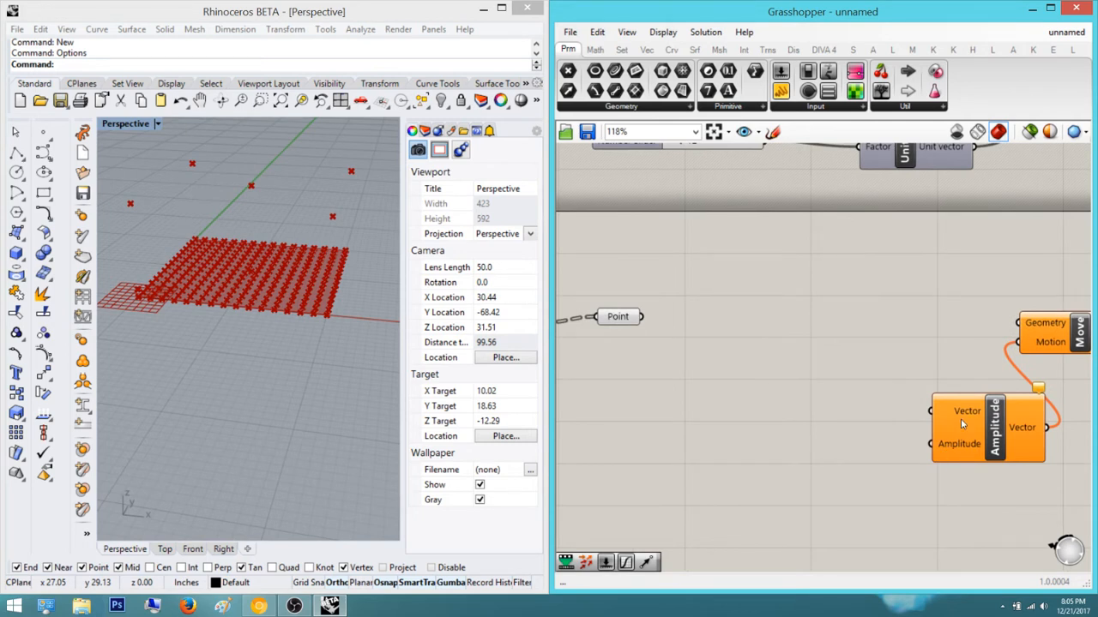
pyautogui.moveTo(645, 325); pyautogui.dragTo(643, 319)
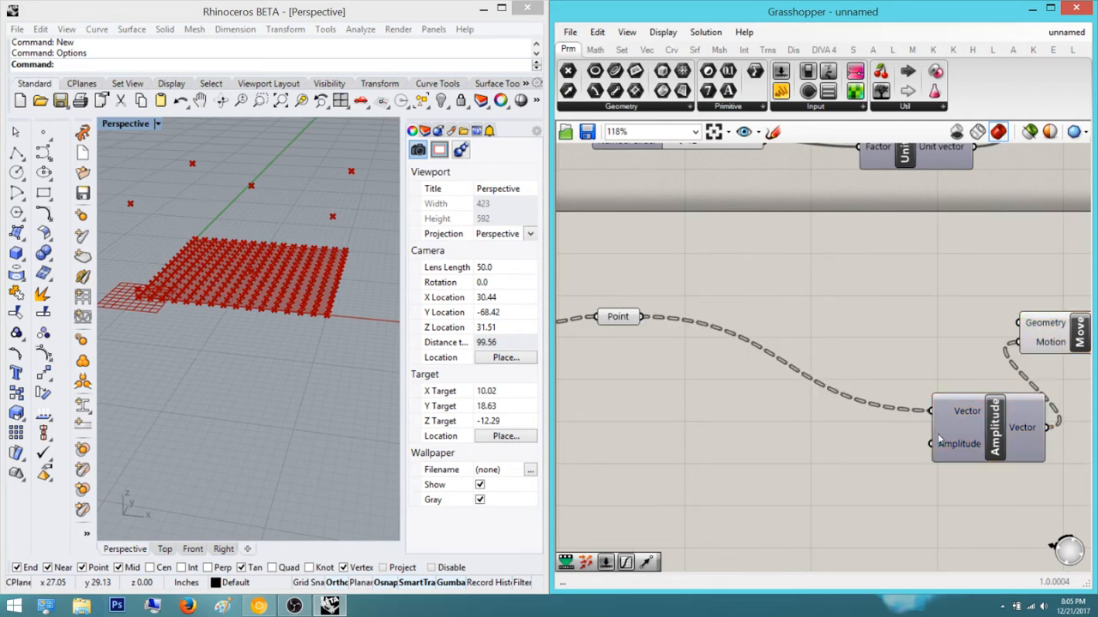
# Add a Remap Numbers component below Amplitude and connect its Mapped output to the Amplitude input
pyautogui.moveTo(960, 440); pyautogui.dragTo(898, 331, button='right')
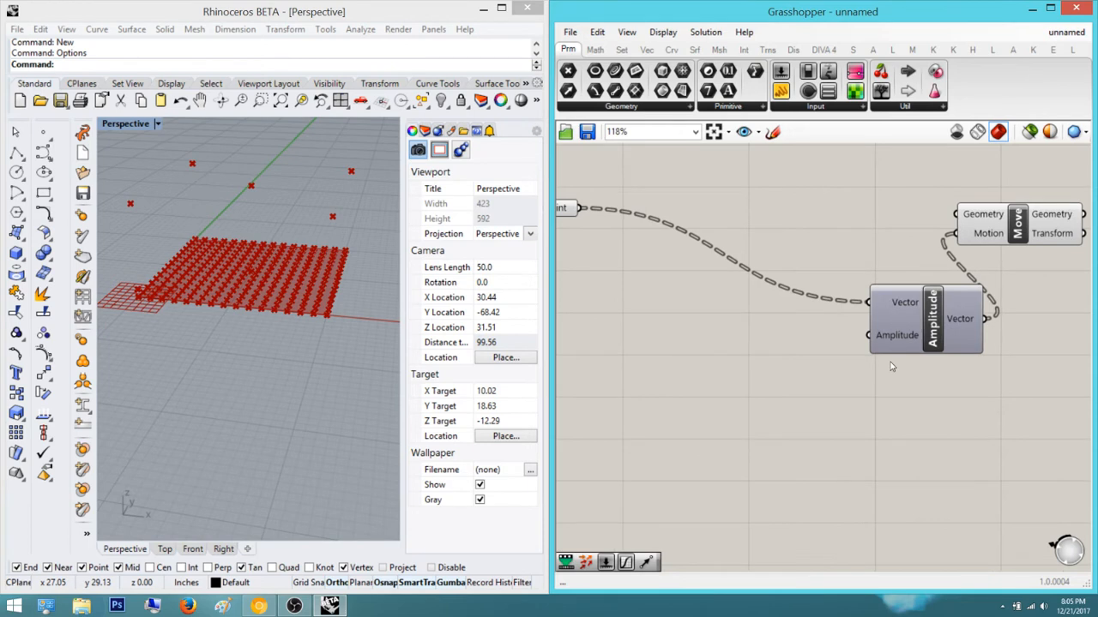
pyautogui.doubleClick(891, 366)
pyautogui.press('Escape')
pyautogui.doubleClick(913, 425)
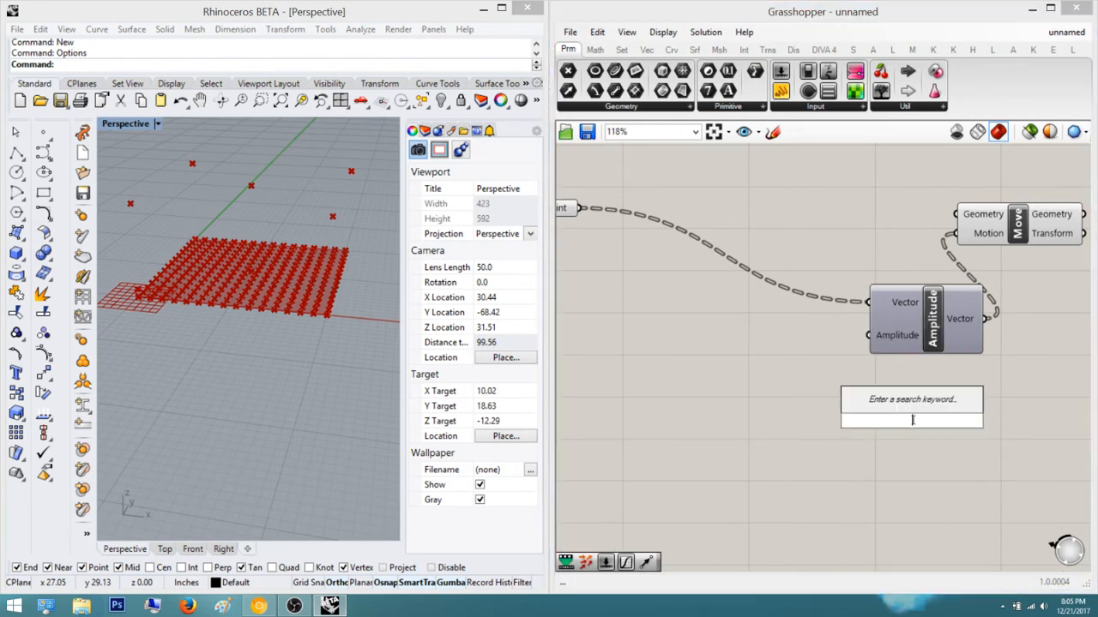
pyautogui.write('remap')
pyautogui.press('Return')
pyautogui.moveTo(913, 426); pyautogui.dragTo(789, 432)
pyautogui.moveTo(903, 337)
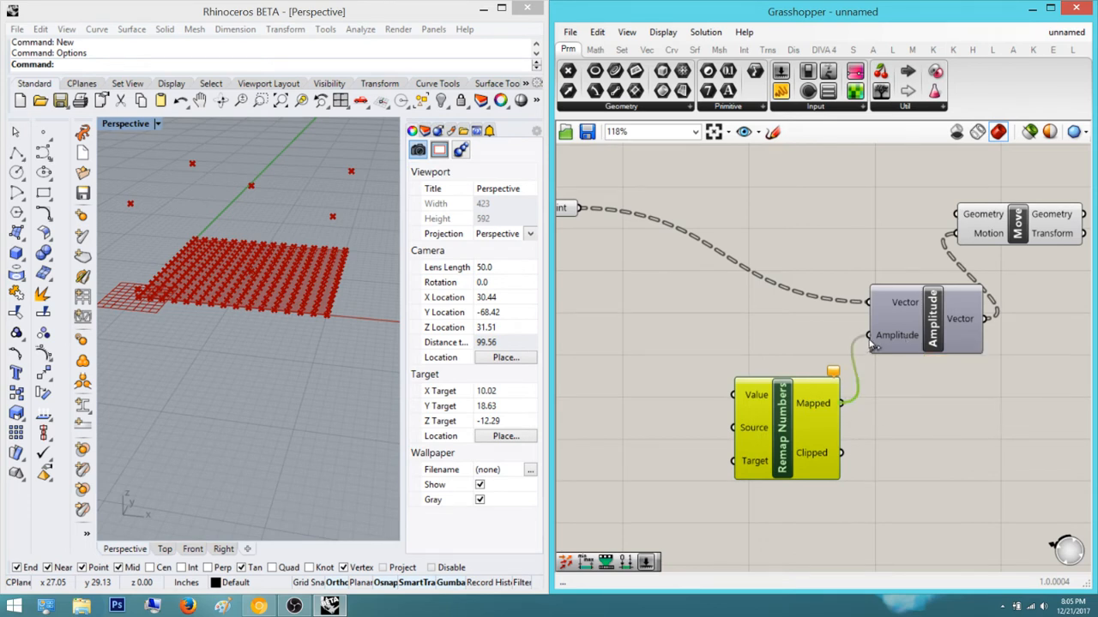
pyautogui.moveTo(870, 342); pyautogui.dragTo(872, 339)
pyautogui.moveTo(887, 458); pyautogui.dragTo(933, 392, button='right')
pyautogui.moveTo(871, 395); pyautogui.dragTo(903, 459)
# Add a Construct Domain component below Remap Numbers and connect its Domain output to the Target input
pyautogui.moveTo(895, 477); pyautogui.dragTo(978, 389, button='right')
pyautogui.click(834, 432)
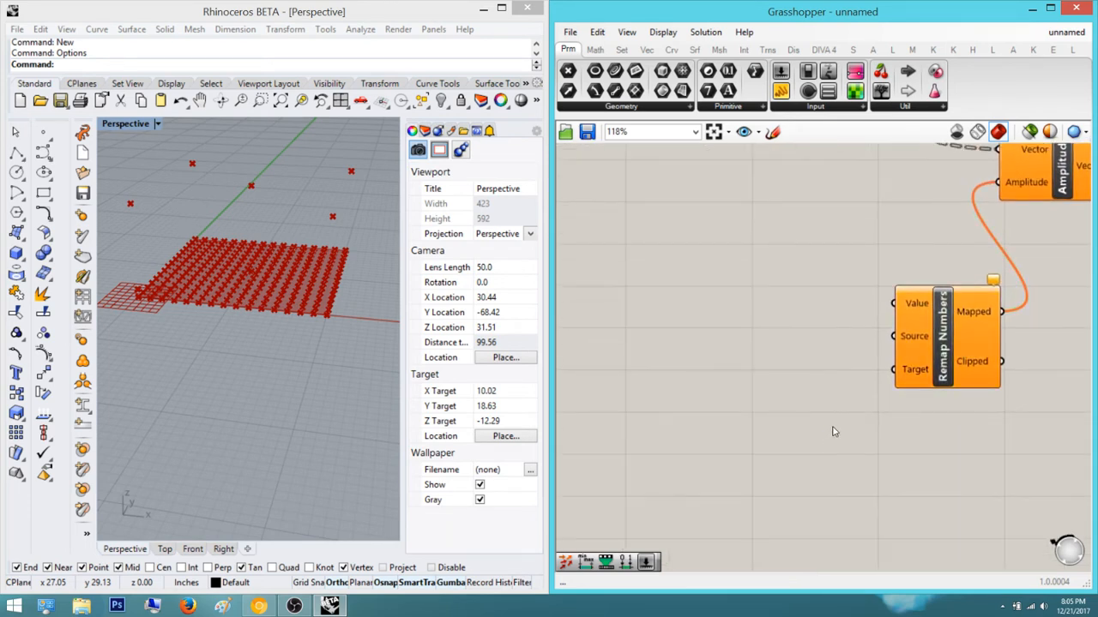
pyautogui.doubleClick(834, 429)
pyautogui.write('constr')
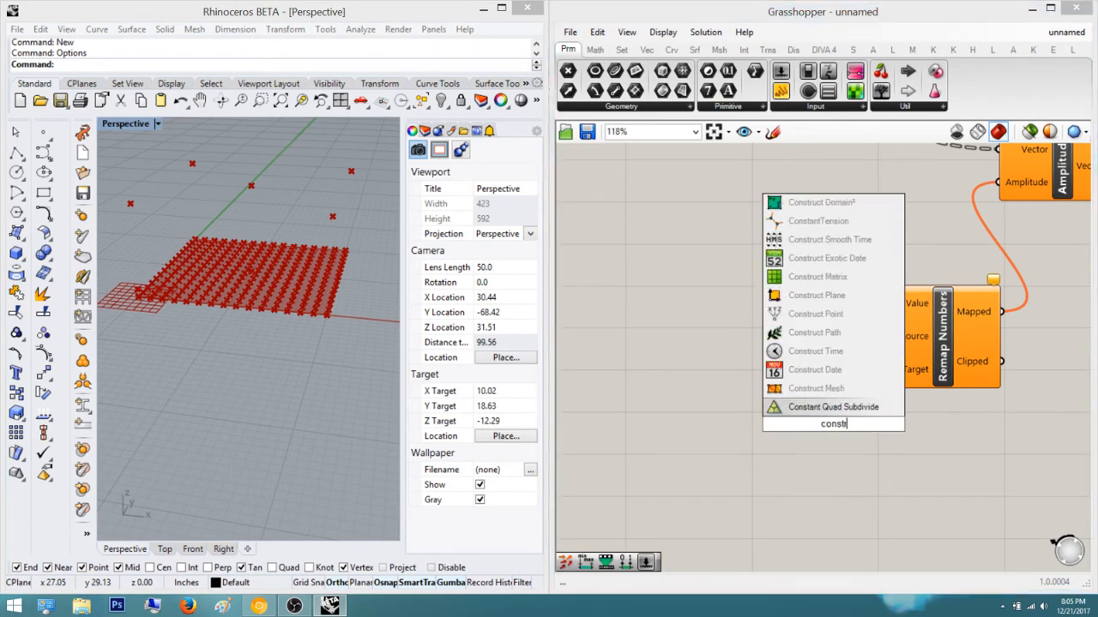
pyautogui.write('uct domain')
pyautogui.press('Return')
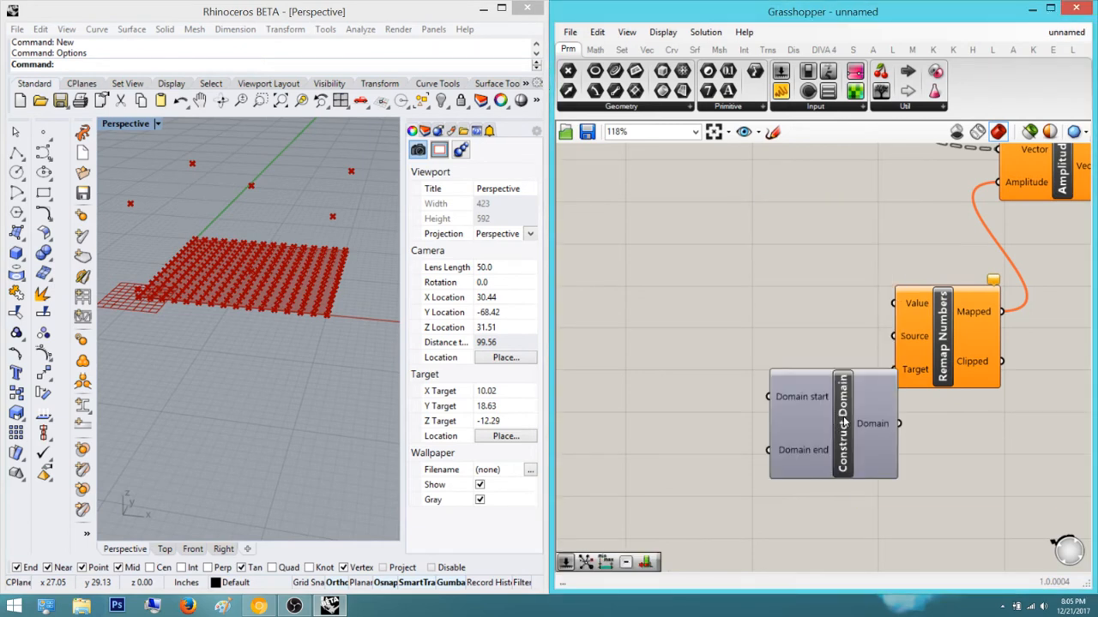
pyautogui.moveTo(844, 422); pyautogui.dragTo(790, 553)
pyautogui.moveTo(896, 384); pyautogui.dragTo(894, 371)
pyautogui.moveTo(807, 373); pyautogui.dragTo(875, 425, button='right')
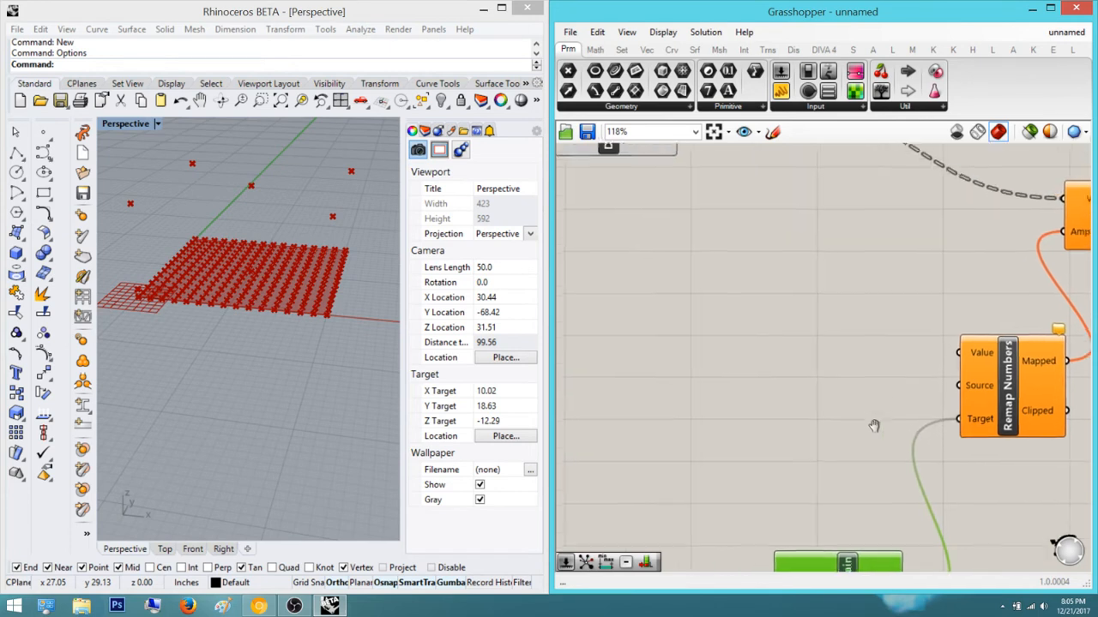
# Add a Bounds component beside Remap Numbers and connect its Domain output to the Source input
pyautogui.doubleClick(874, 422)
pyautogui.write('bounds')
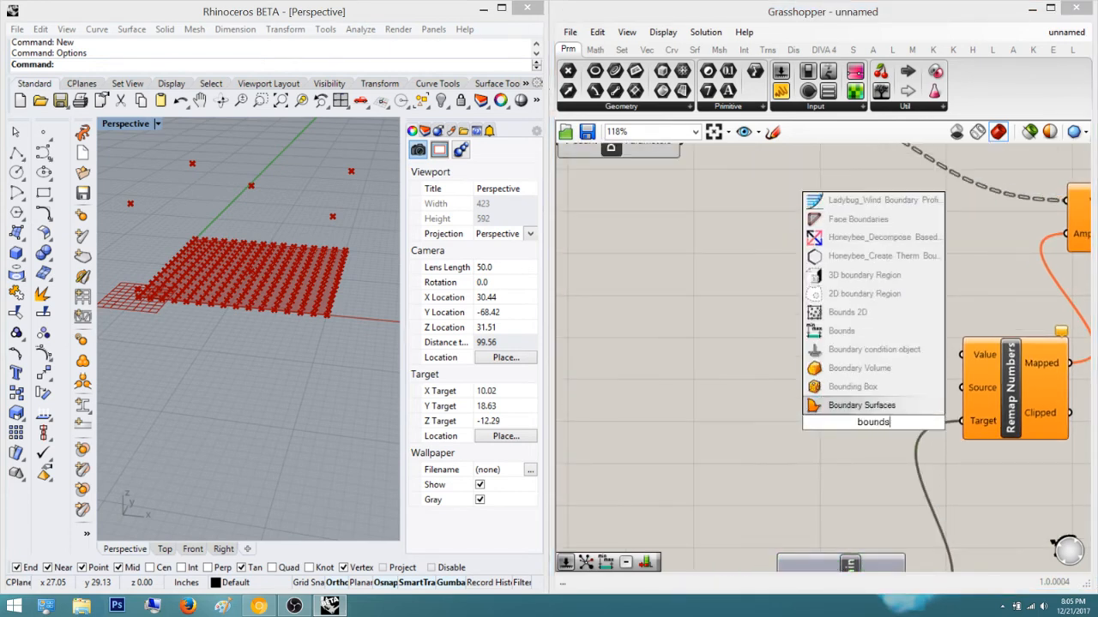
pyautogui.press('Return')
pyautogui.moveTo(864, 434); pyautogui.dragTo(864, 396)
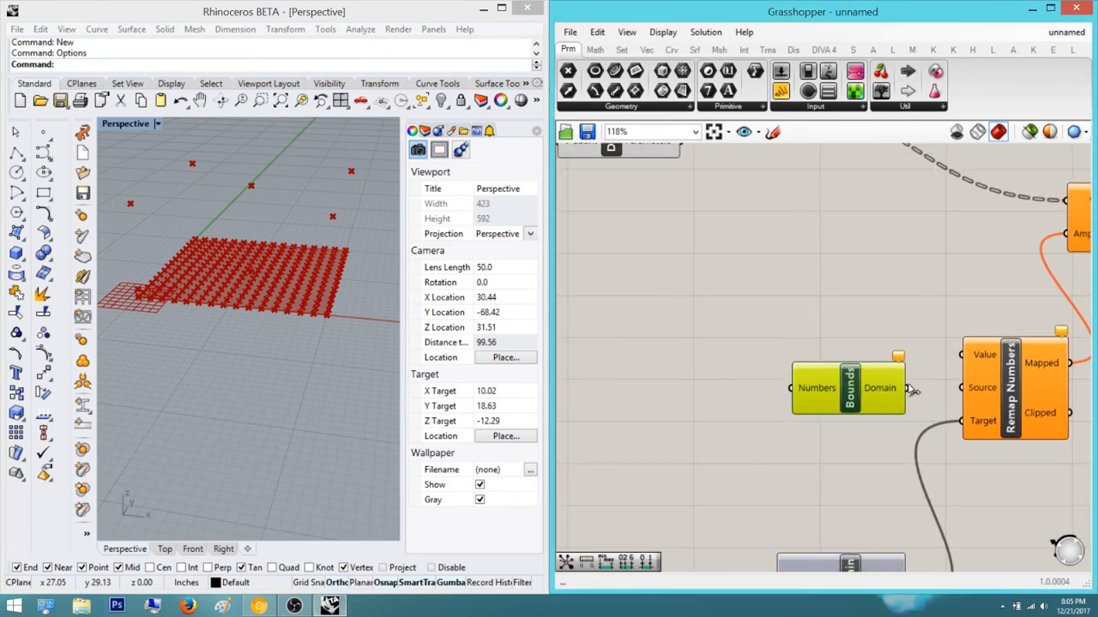
pyautogui.moveTo(962, 394); pyautogui.dragTo(960, 390)
# Add a Closest Point component above the Bounds component
pyautogui.moveTo(793, 296); pyautogui.dragTo(833, 309, button='right')
pyautogui.doubleClick(833, 310)
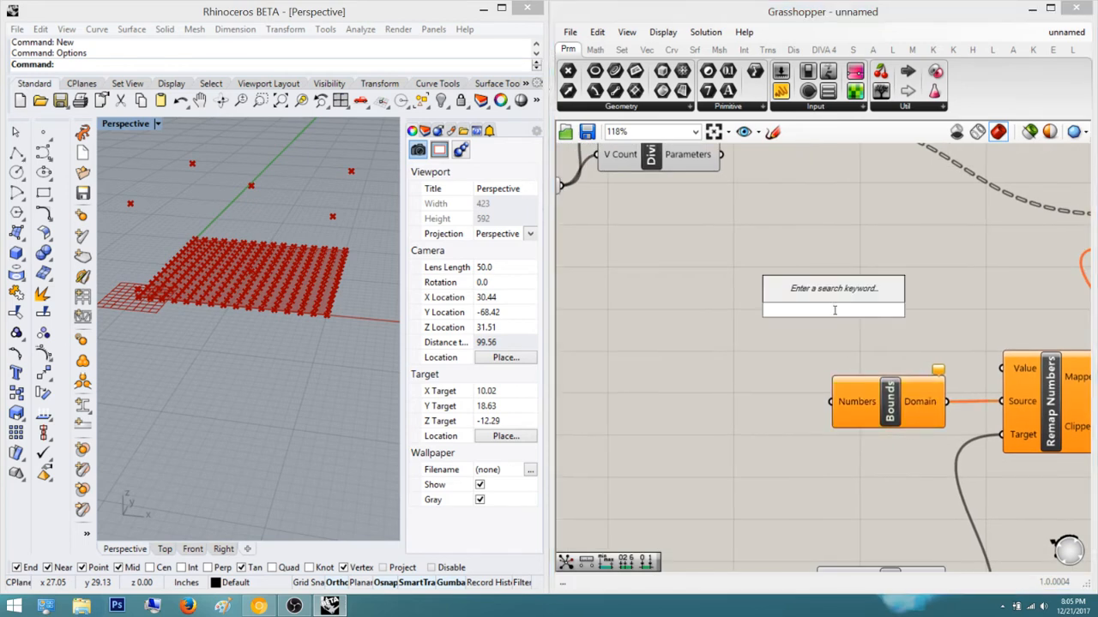
pyautogui.write('closes')
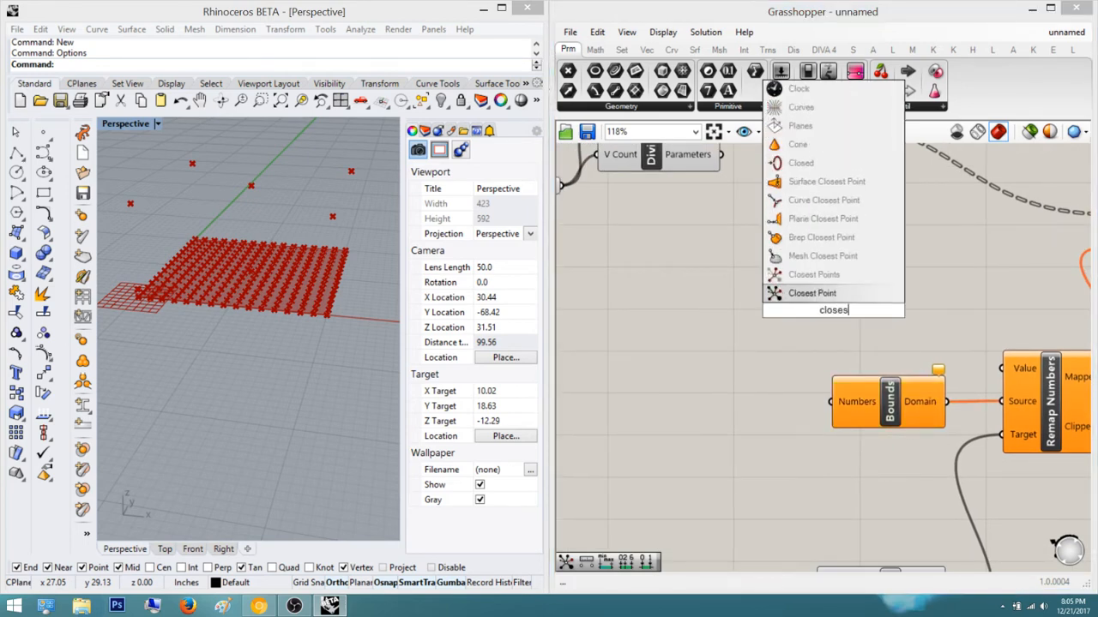
pyautogui.write('t point')
pyautogui.press('Return')
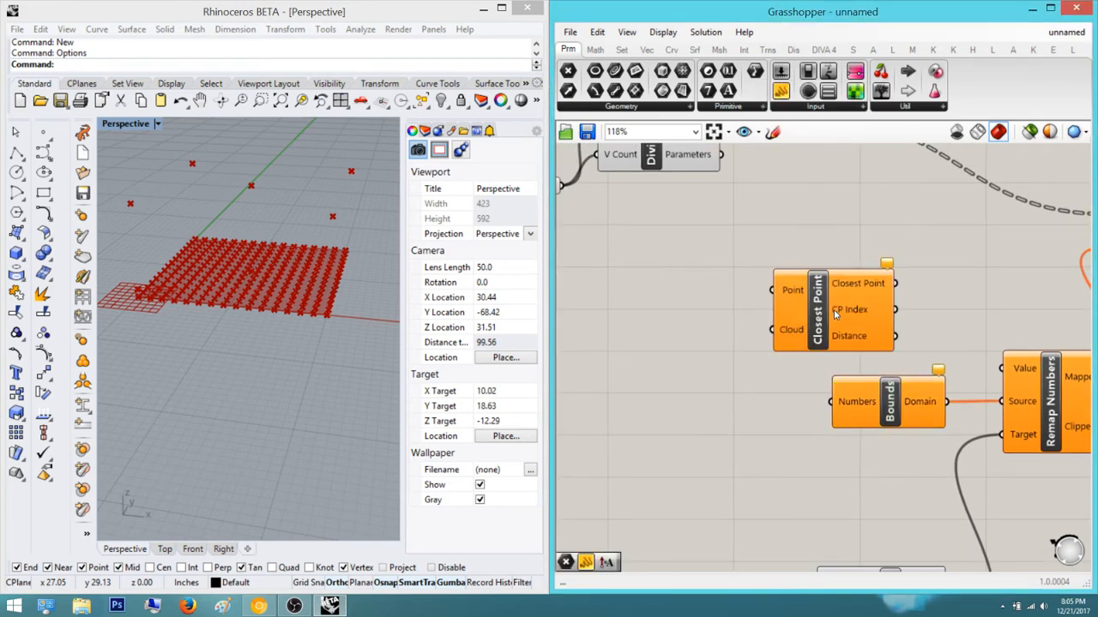
# Place Closest Point to the left of Bounds and connect its Distance output to Bounds' Numbers and Remap Numbers' Value inputs
pyautogui.moveTo(834, 315); pyautogui.dragTo(698, 358)
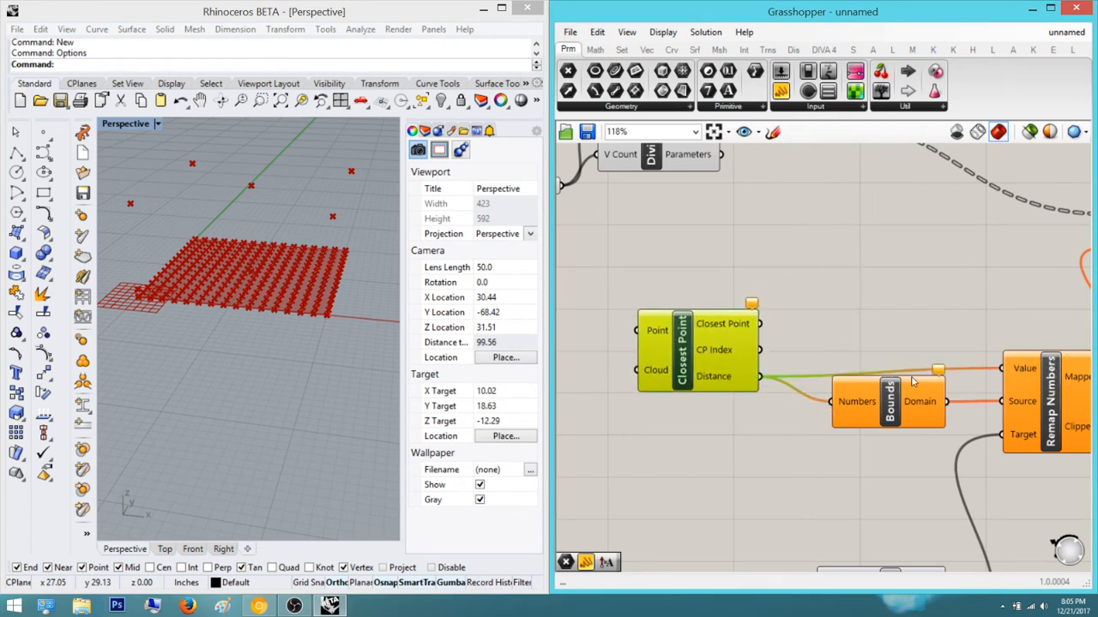
pyautogui.moveTo(912, 378); pyautogui.dragTo(918, 396)
pyautogui.click(893, 291)
pyautogui.moveTo(781, 375); pyautogui.dragTo(849, 379, button='right')
pyautogui.click(801, 377)
pyautogui.click(1027, 335)
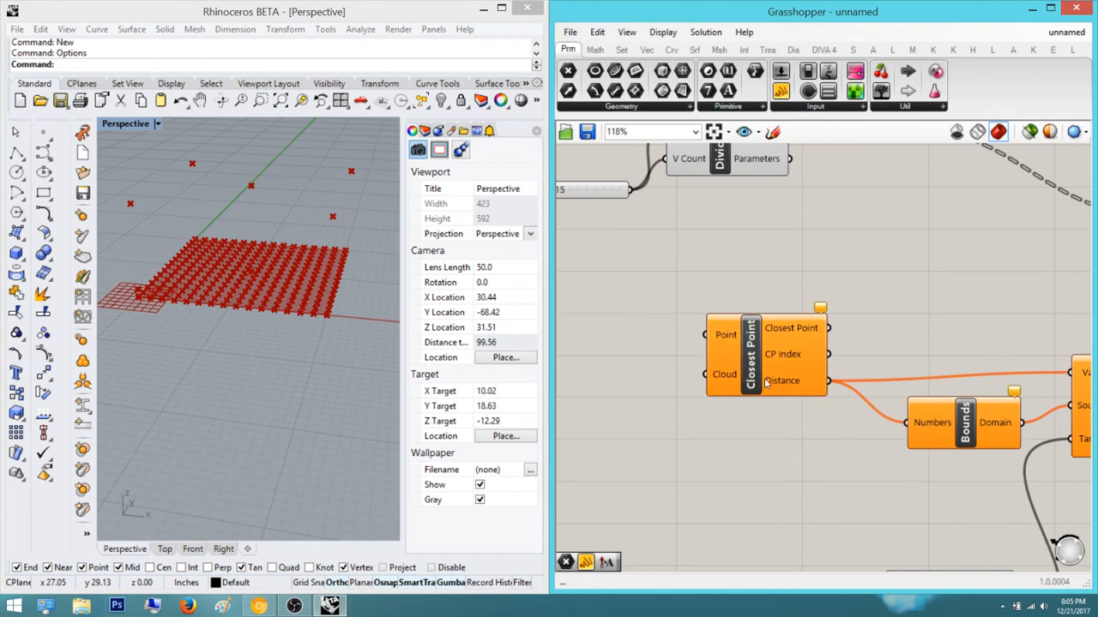
# Connect Divide Surface's Points output to Closest Point's Point input
pyautogui.moveTo(765, 383); pyautogui.dragTo(772, 414, button='right')
pyautogui.scroll(-2, 827, 184)
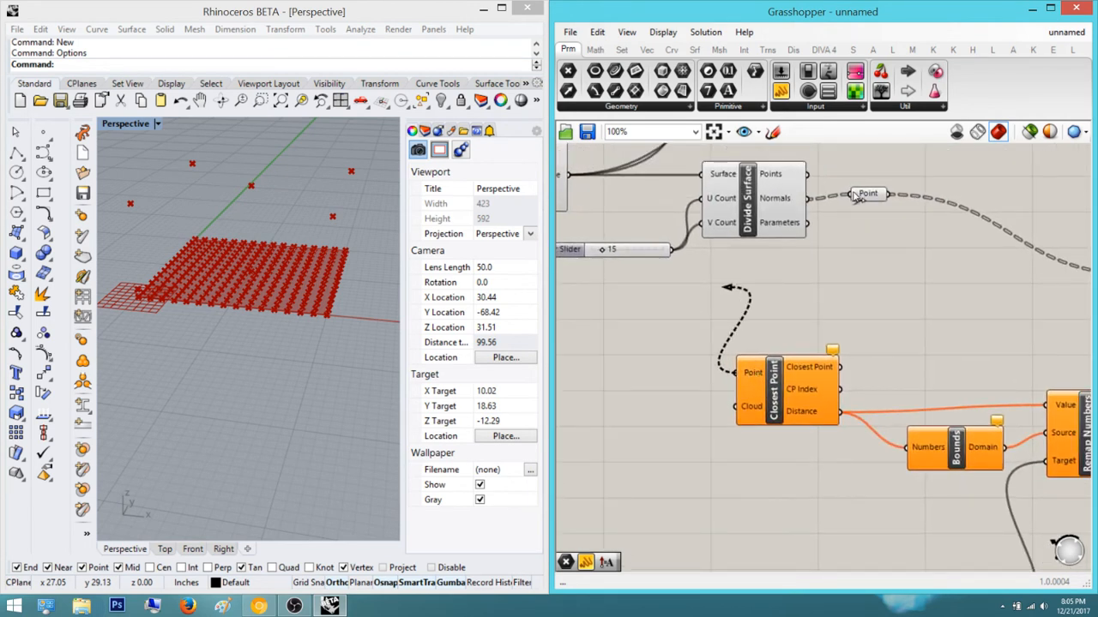
pyautogui.moveTo(813, 180); pyautogui.dragTo(807, 174)
# Add a Number Slider set to 0 and connect it to Construct Domain's Domain start input
pyautogui.moveTo(924, 296); pyautogui.dragTo(854, 343, button='right')
pyautogui.scroll(-5, 903, 337)
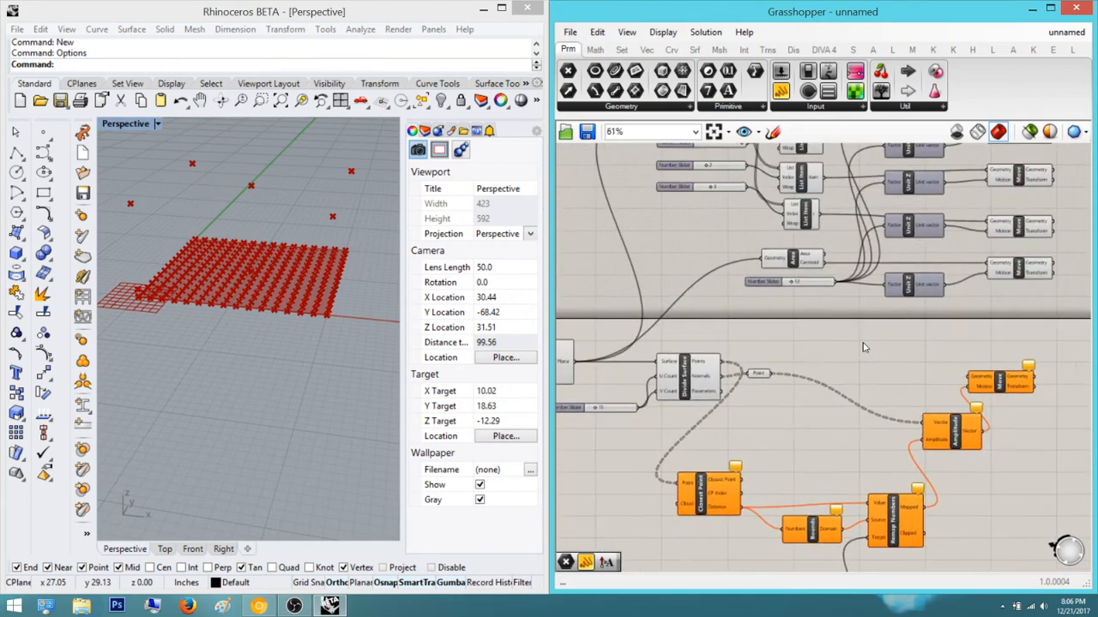
pyautogui.scroll(5, 848, 425)
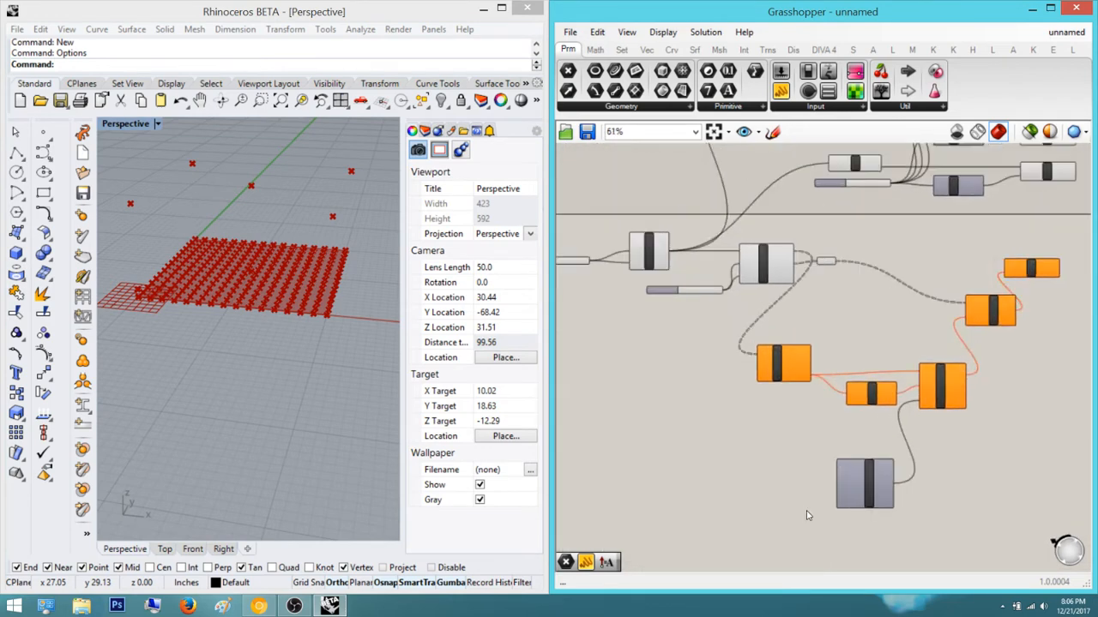
pyautogui.doubleClick(756, 349)
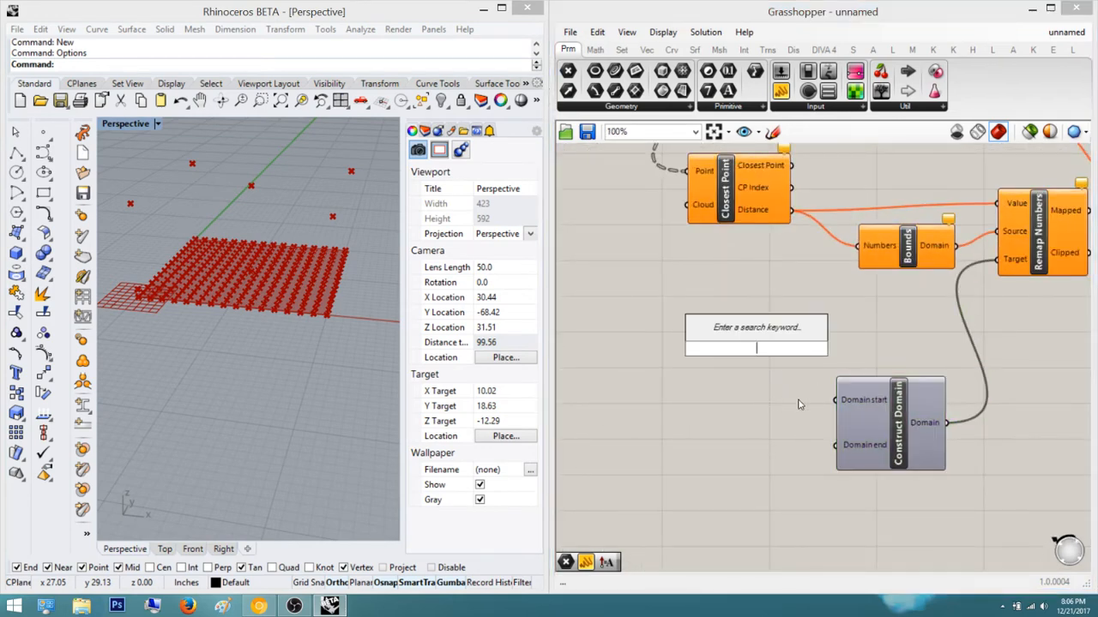
pyautogui.write('0')
pyautogui.press('Return')
pyautogui.scroll(3, 799, 403)
pyautogui.moveTo(792, 309); pyautogui.dragTo(758, 366)
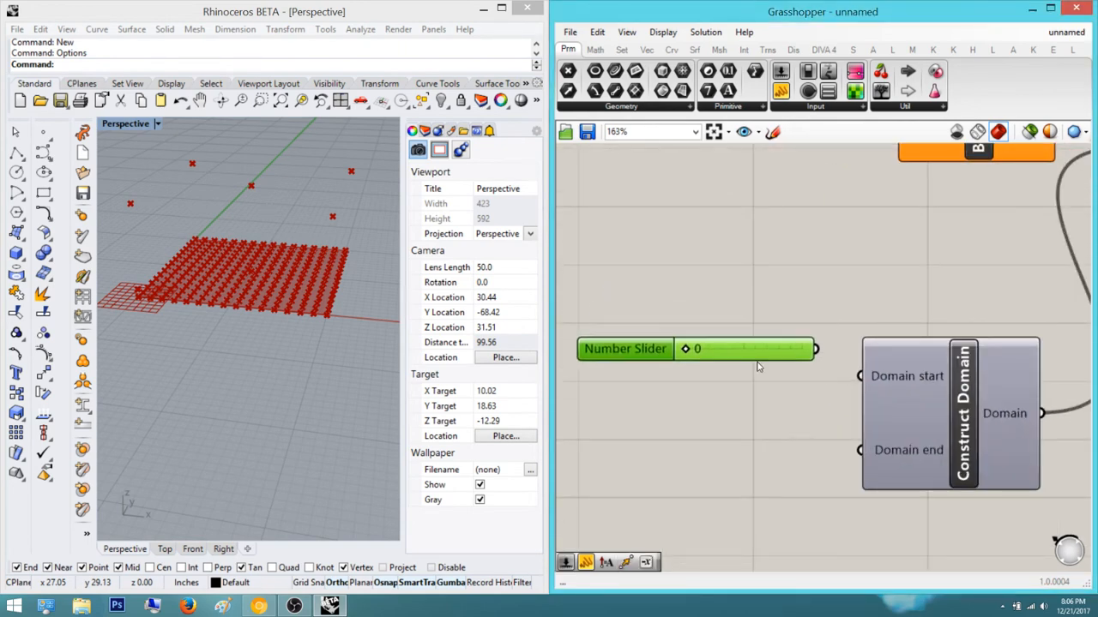
pyautogui.scroll(-3, 842, 464)
pyautogui.scroll(2, 755, 458)
pyautogui.doubleClick(743, 455)
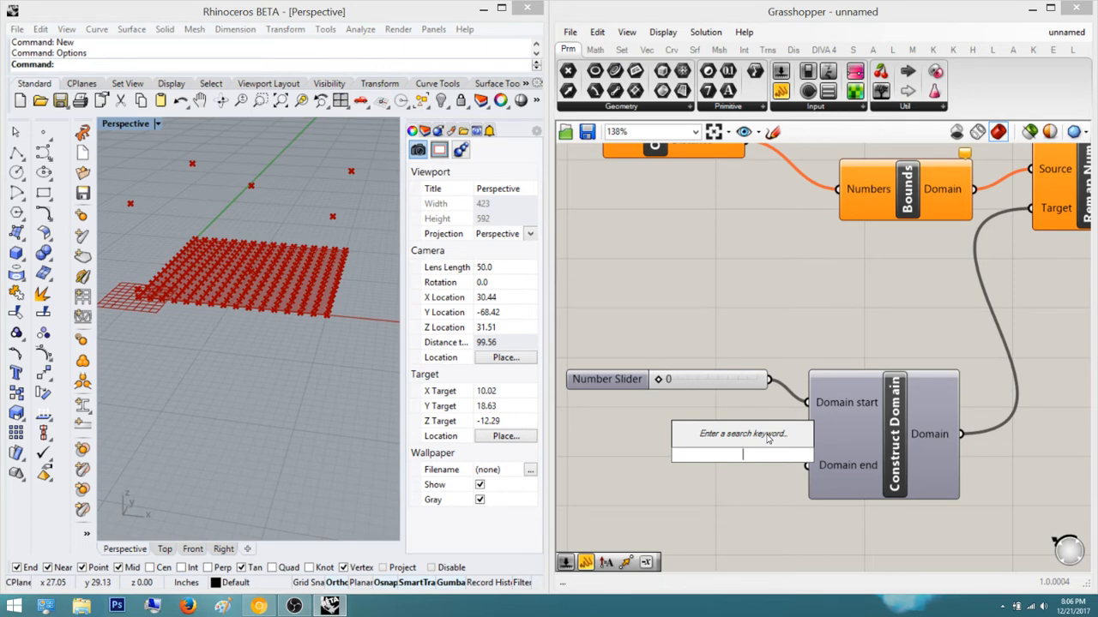
pyautogui.write('6')
pyautogui.press('Return')
pyautogui.scroll(-2, 769, 438)
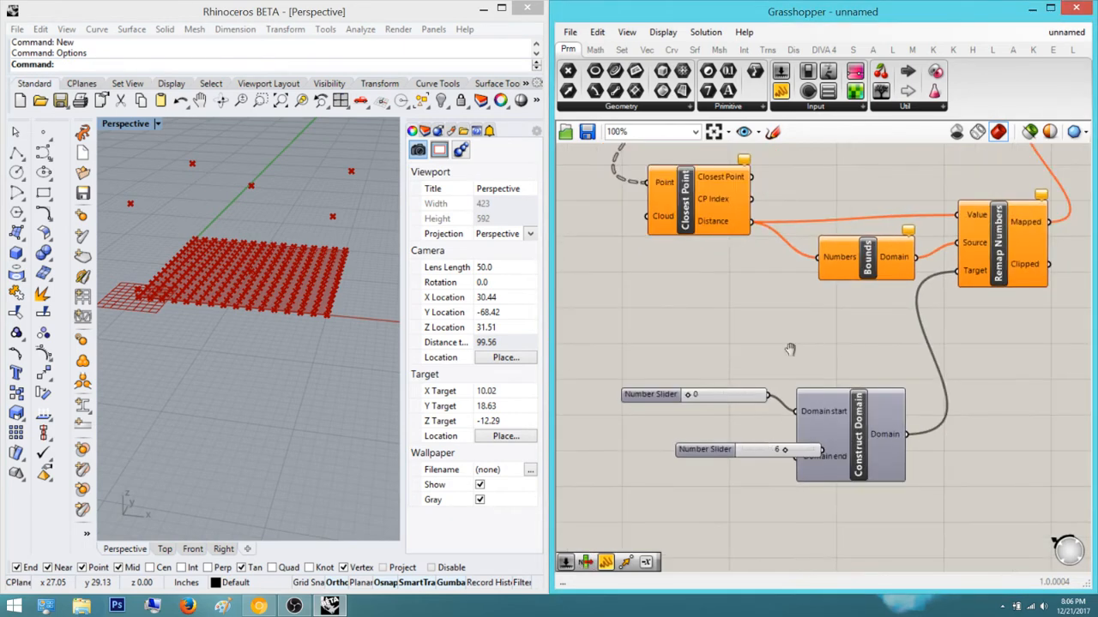
pyautogui.moveTo(790, 350); pyautogui.dragTo(813, 448, button='right')
pyautogui.scroll(-2, 814, 448)
pyautogui.moveTo(843, 148); pyautogui.dragTo(828, 274, button='right')
pyautogui.moveTo(870, 233); pyautogui.dragTo(842, 279, button='right')
pyautogui.scroll(2, 845, 277)
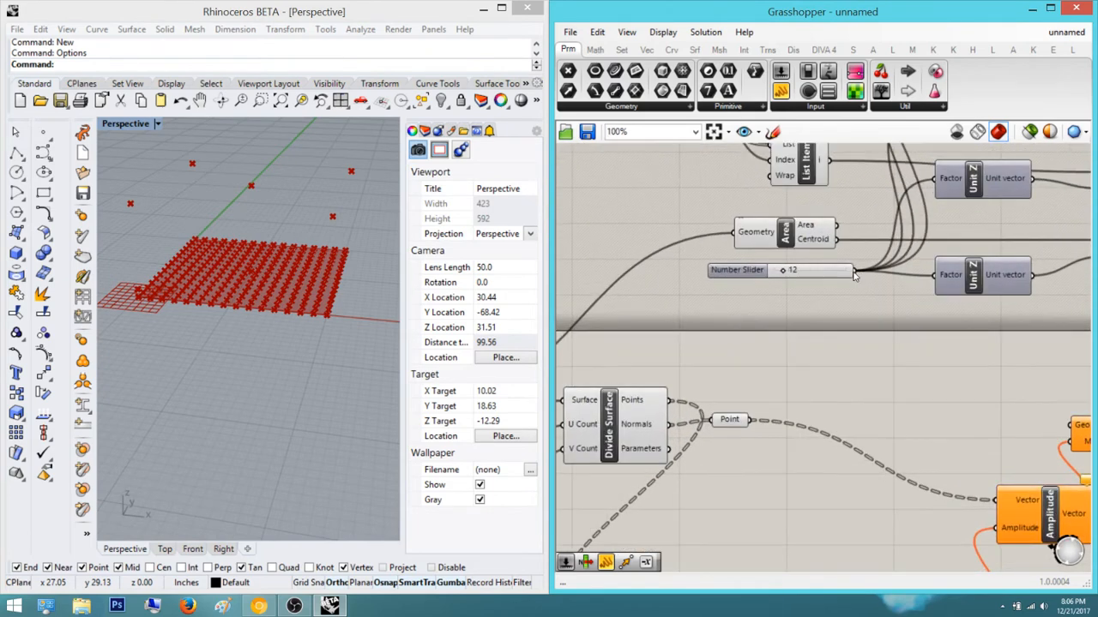
pyautogui.scroll(-6, 889, 333)
pyautogui.moveTo(860, 271); pyautogui.dragTo(914, 415)
pyautogui.scroll(5, 843, 518)
pyautogui.scroll(4, 858, 448)
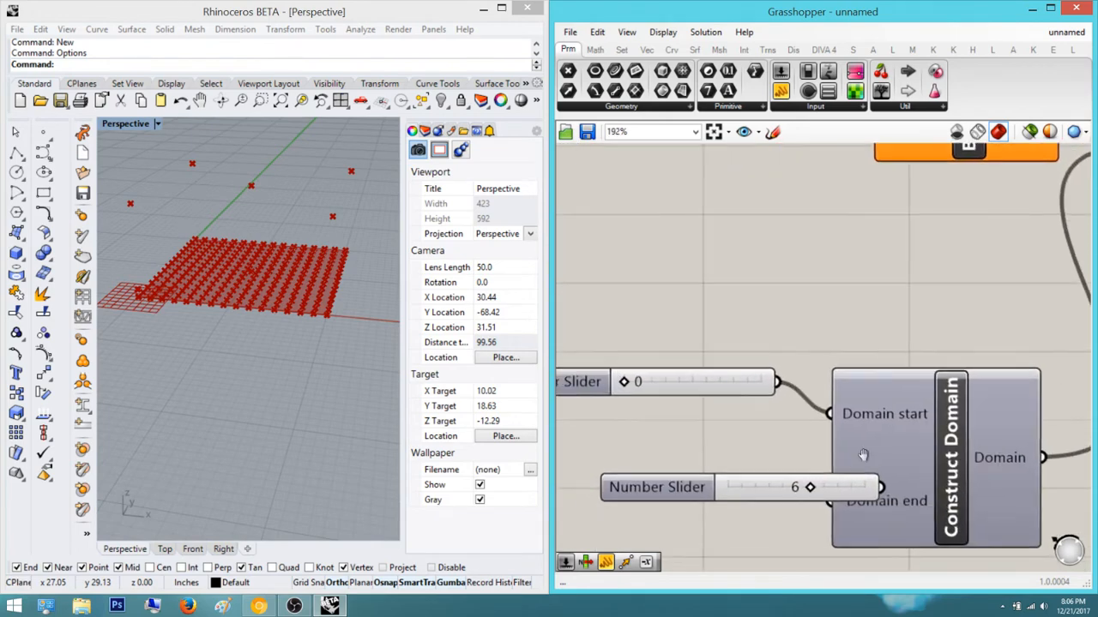
pyautogui.click(883, 437)
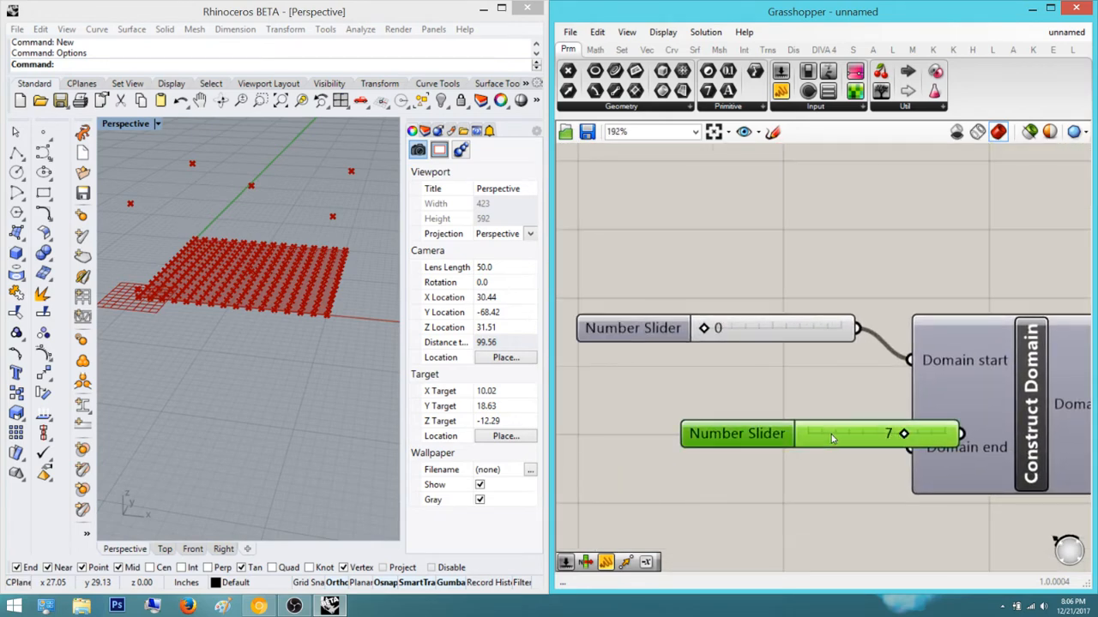
pyautogui.scroll(-5, 883, 439)
pyautogui.press('Delete')
# Add a Number Slider set to 12 and connect it to Construct Domain's Domain end input
pyautogui.doubleClick(832, 456)
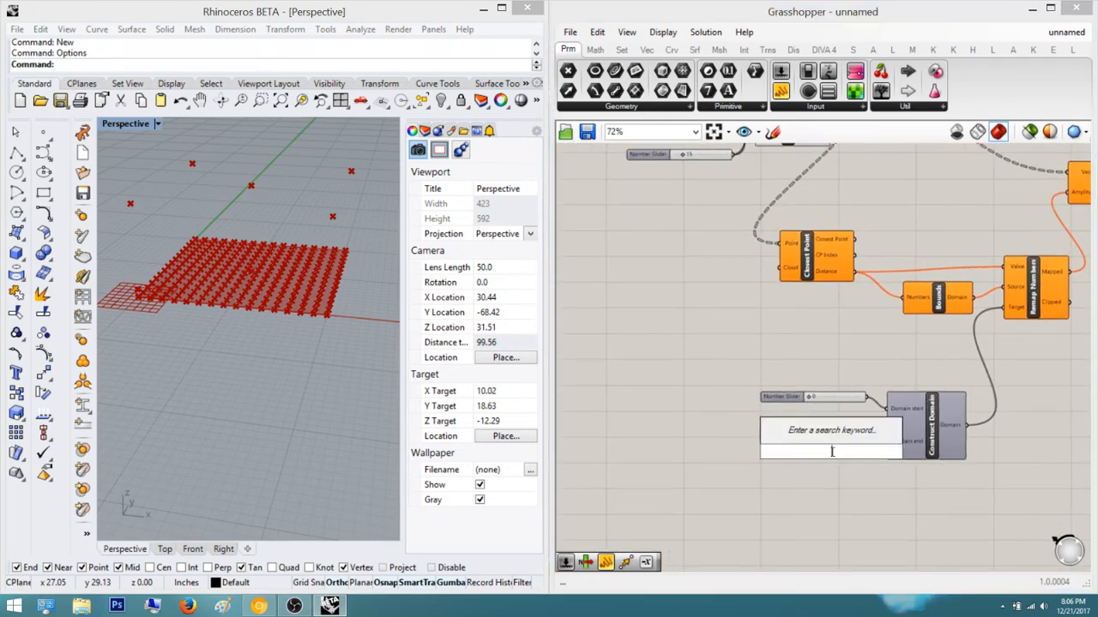
pyautogui.write('12')
pyautogui.press('Return')
pyautogui.scroll(-3, 885, 324)
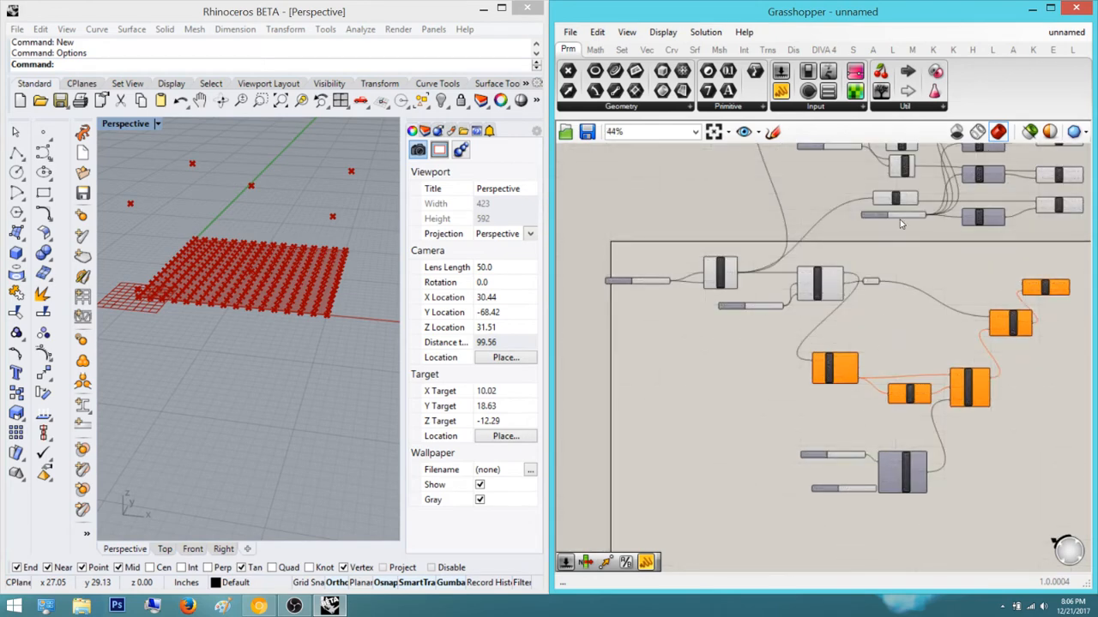
pyautogui.scroll(5, 858, 475)
pyautogui.click(845, 458)
pyautogui.scroll(3, 881, 461)
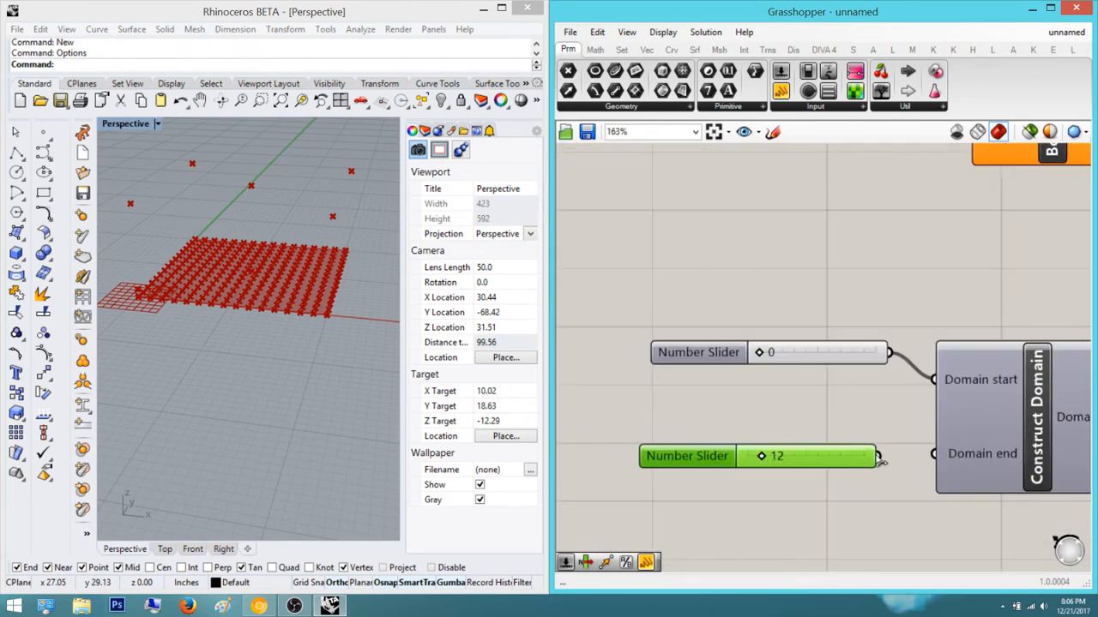
pyautogui.scroll(-6, 955, 335)
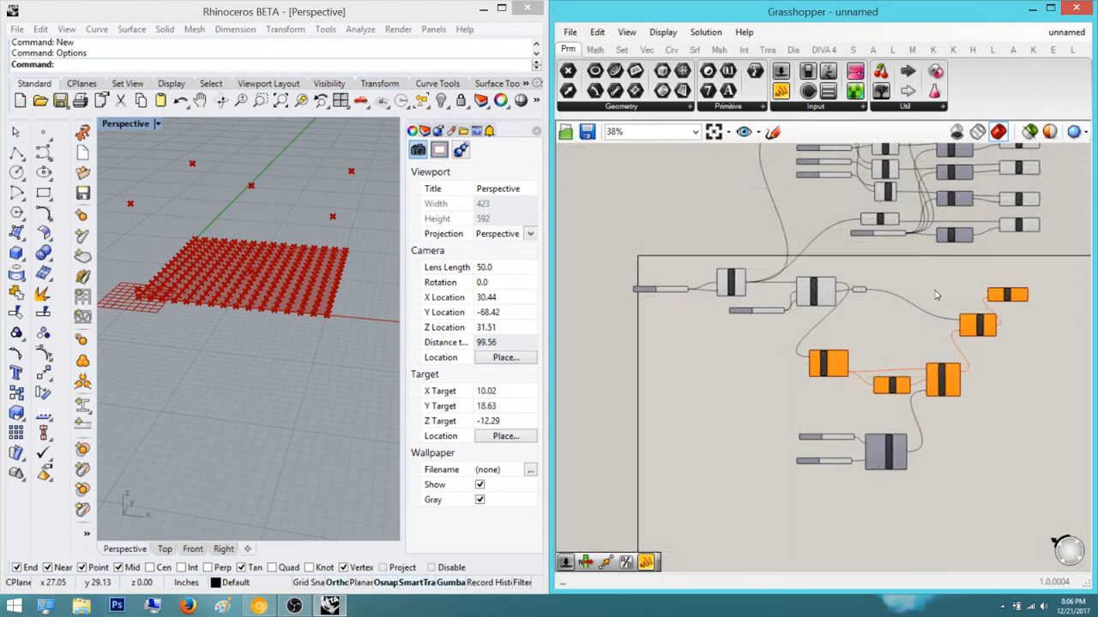
# Connect Divide Surface's Points output to the lower Move component's Geometry input
pyautogui.scroll(4, 936, 295)
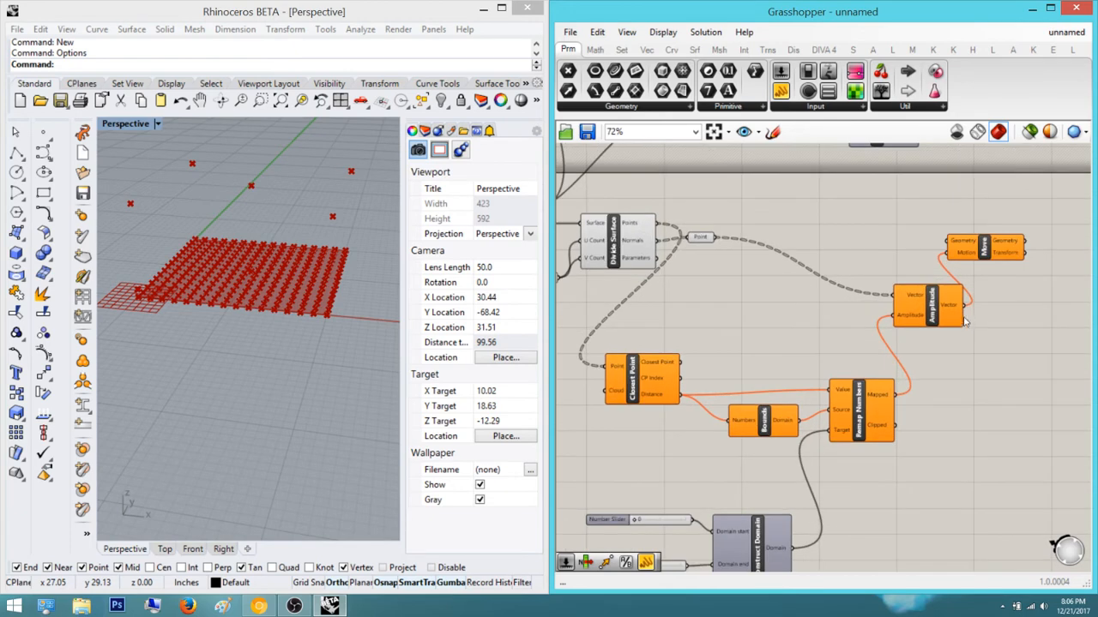
pyautogui.moveTo(964, 322); pyautogui.dragTo(964, 373, button='right')
pyautogui.scroll(3, 953, 286)
pyautogui.scroll(-6, 926, 289)
pyautogui.moveTo(941, 296); pyautogui.dragTo(779, 289)
pyautogui.scroll(3, 925, 293)
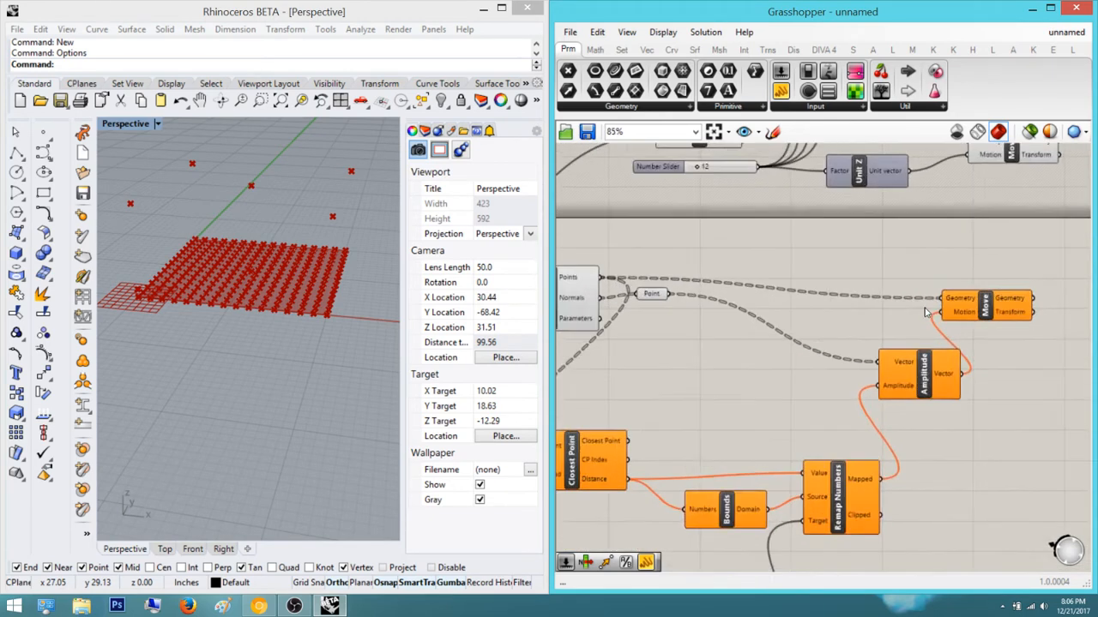
pyautogui.scroll(1, 927, 313)
pyautogui.click(968, 302)
pyautogui.click(814, 304)
# Shift the lower Move component farther to the right of Amplitude
pyautogui.moveTo(813, 307); pyautogui.dragTo(958, 276, button='right')
pyautogui.scroll(-1, 750, 264)
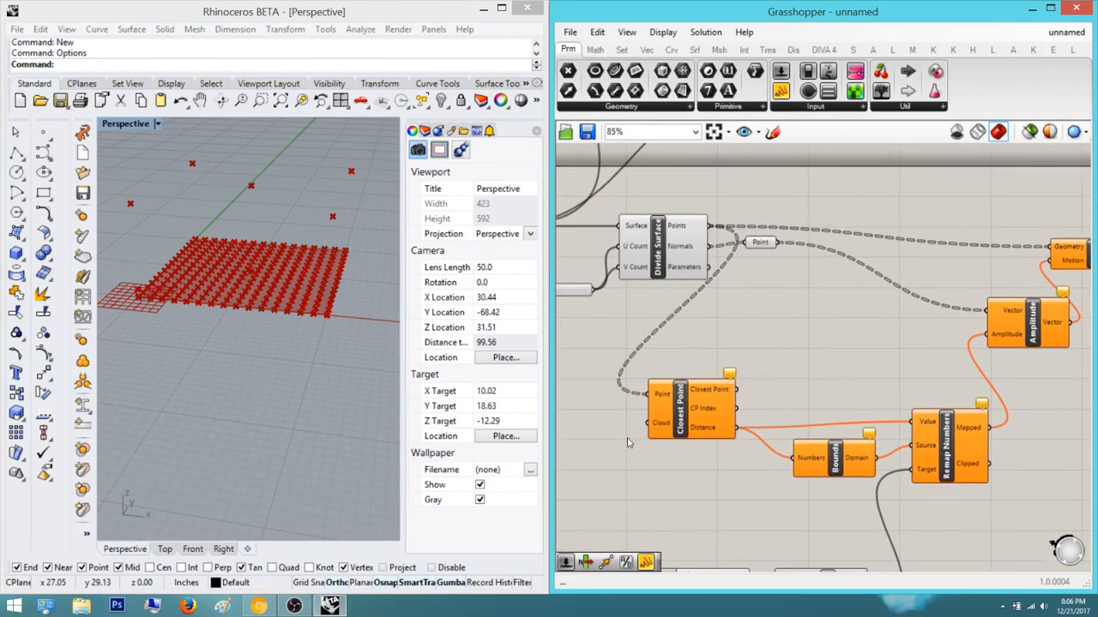
pyautogui.moveTo(565, 438); pyautogui.dragTo(567, 438)
pyautogui.moveTo(813, 393); pyautogui.dragTo(726, 398, button='right')
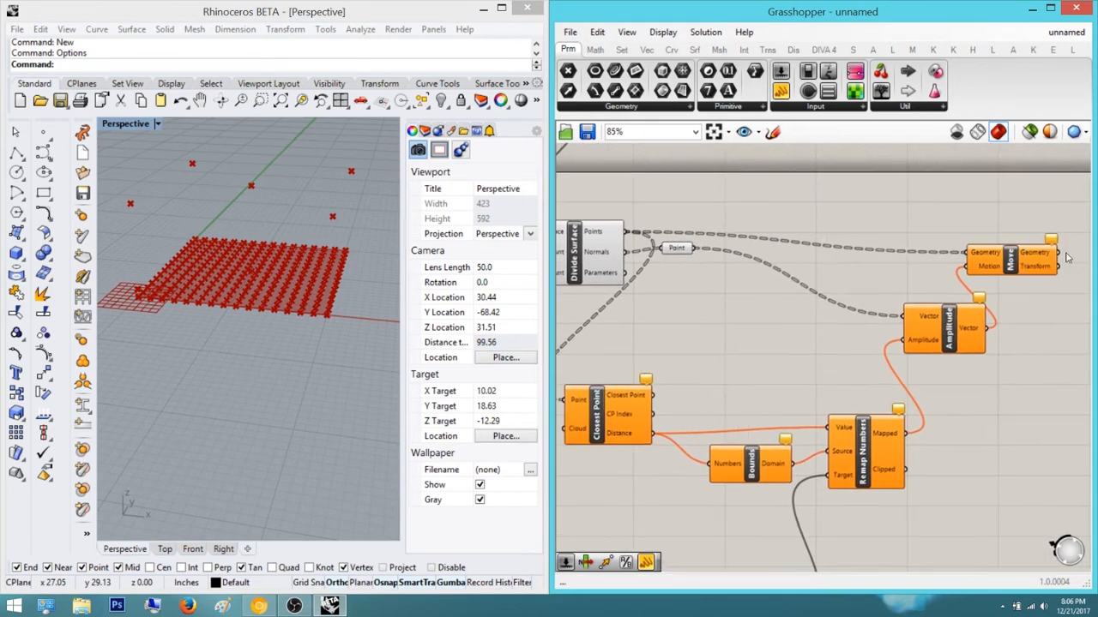
pyautogui.moveTo(1008, 259); pyautogui.dragTo(1063, 259)
pyautogui.click(914, 208)
# Add a Merge component to the right of the five upper Move components
pyautogui.moveTo(846, 253); pyautogui.dragTo(868, 317, button='right')
pyautogui.scroll(-2, 867, 318)
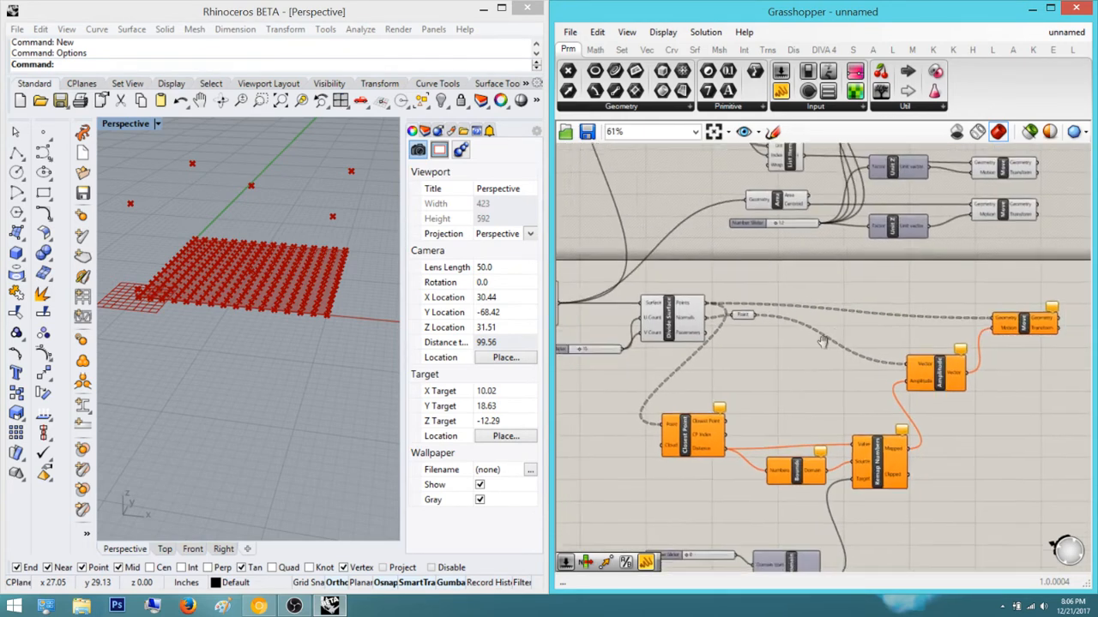
pyautogui.moveTo(767, 343); pyautogui.dragTo(590, 374, button='right')
pyautogui.moveTo(818, 271); pyautogui.dragTo(800, 369, button='right')
pyautogui.moveTo(877, 387); pyautogui.dragTo(809, 158)
pyautogui.moveTo(928, 244); pyautogui.dragTo(846, 310, button='right')
pyautogui.click(891, 285)
pyautogui.doubleClick(893, 284)
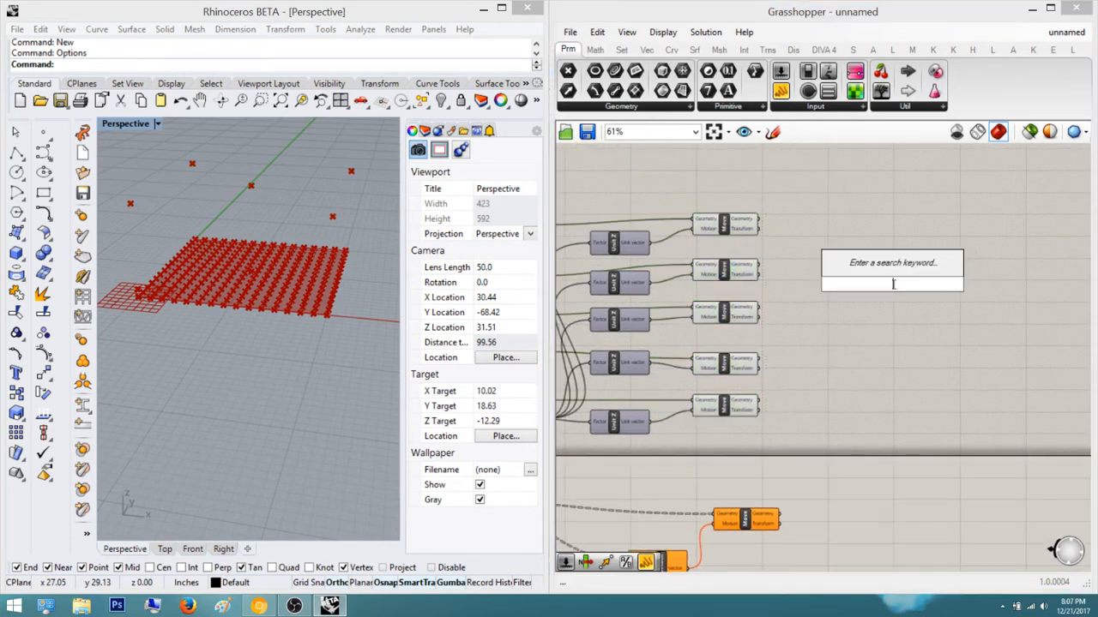
pyautogui.write('merge')
pyautogui.press('Return')
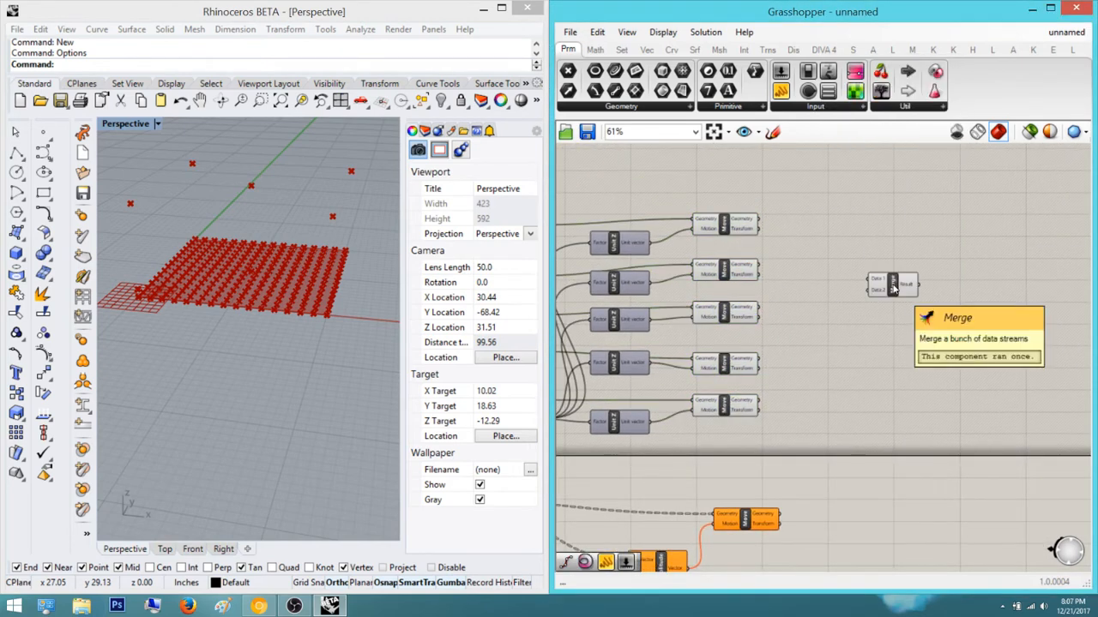
# Connect the Geometry outputs of the five upper Move components to Merge inputs D1 through D5, in order
pyautogui.scroll(2, 872, 291)
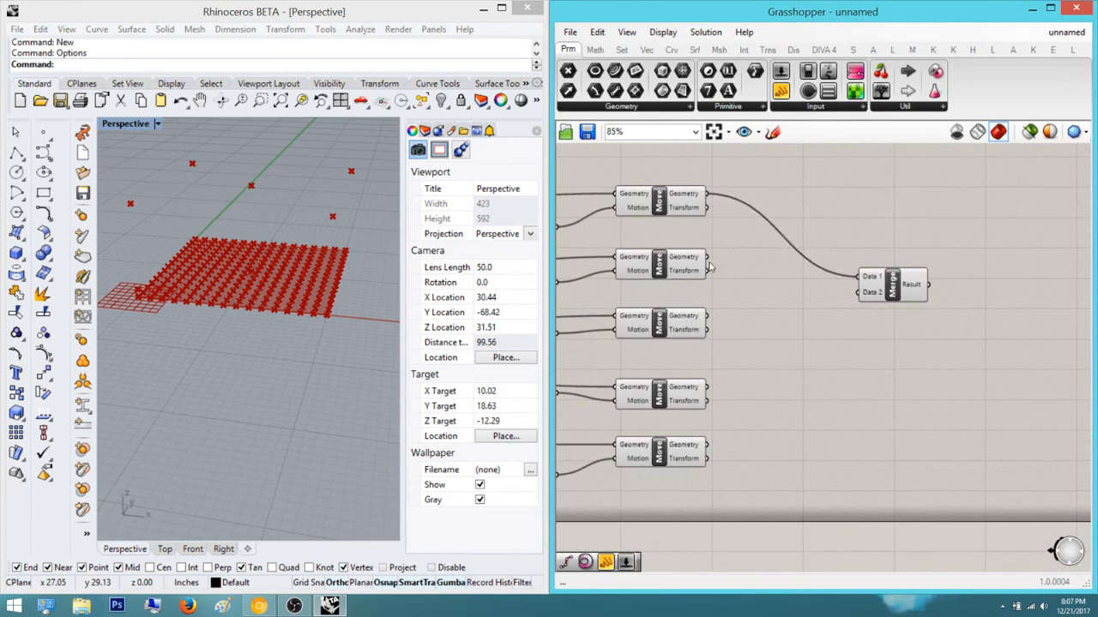
pyautogui.moveTo(860, 294); pyautogui.dragTo(861, 292)
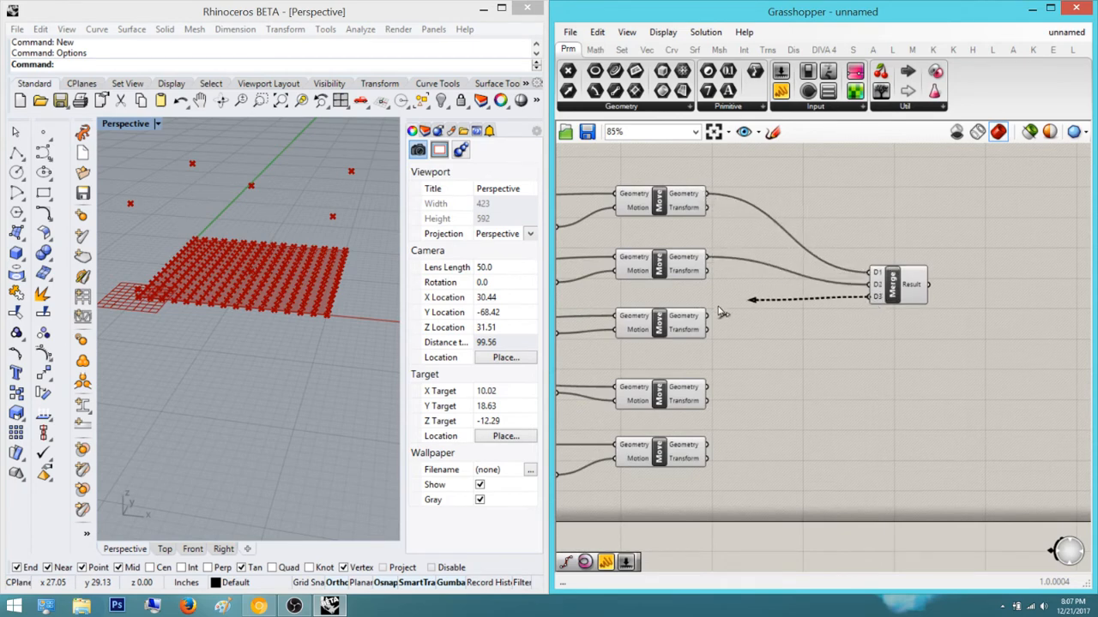
pyautogui.moveTo(723, 313); pyautogui.dragTo(706, 316)
pyautogui.moveTo(866, 312); pyautogui.dragTo(868, 306)
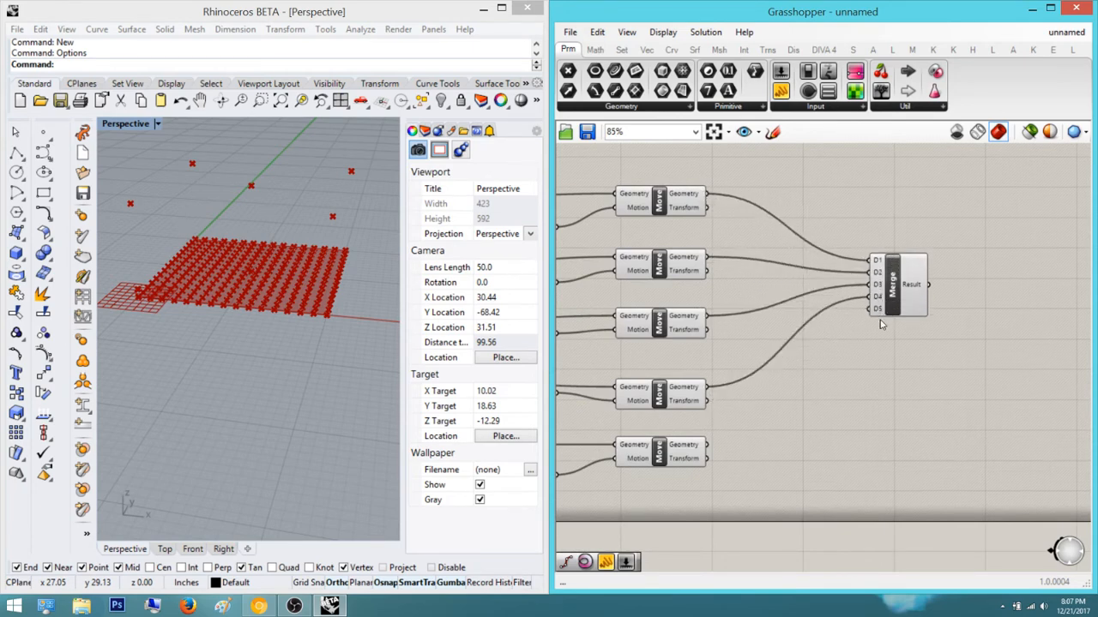
pyautogui.moveTo(711, 436); pyautogui.dragTo(707, 444)
# Remove the unused D6 input from the Merge component
pyautogui.scroll(10, 896, 326)
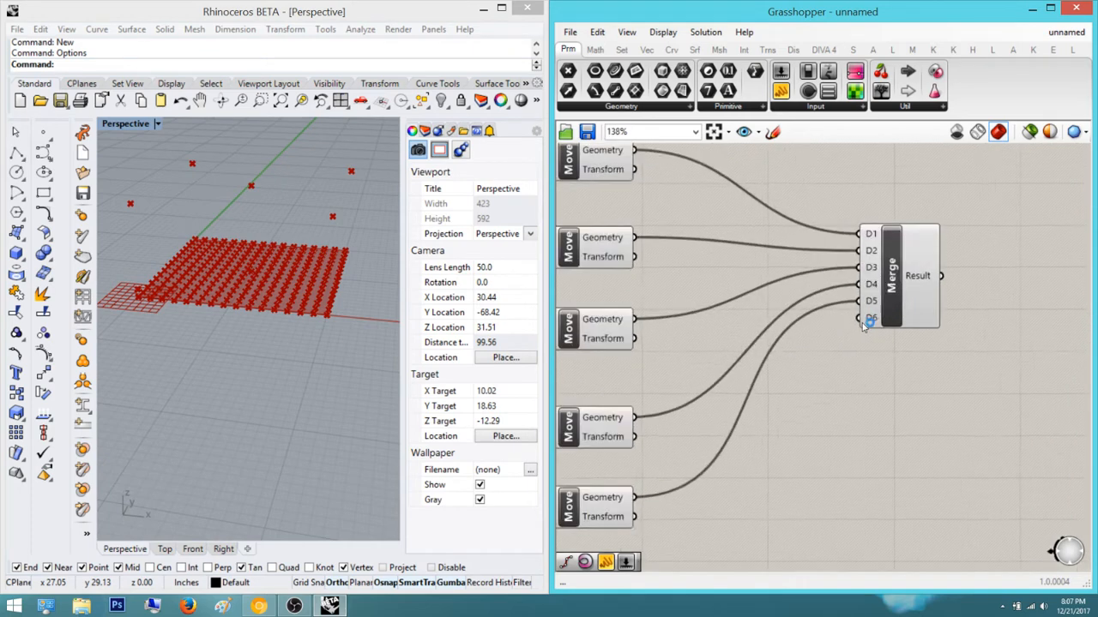
pyautogui.click(895, 328)
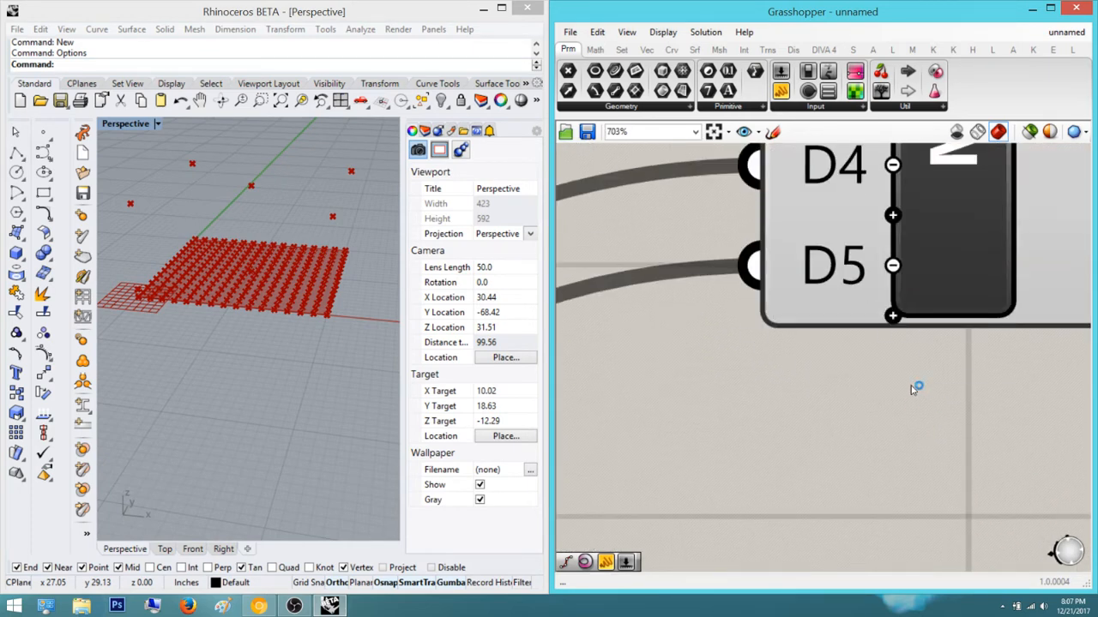
pyautogui.scroll(-9, 917, 387)
pyautogui.click(1004, 309)
# Place an empty Panel to the right of the Merge component
pyautogui.moveTo(993, 304); pyautogui.dragTo(910, 314, button='right')
pyautogui.scroll(1, 910, 314)
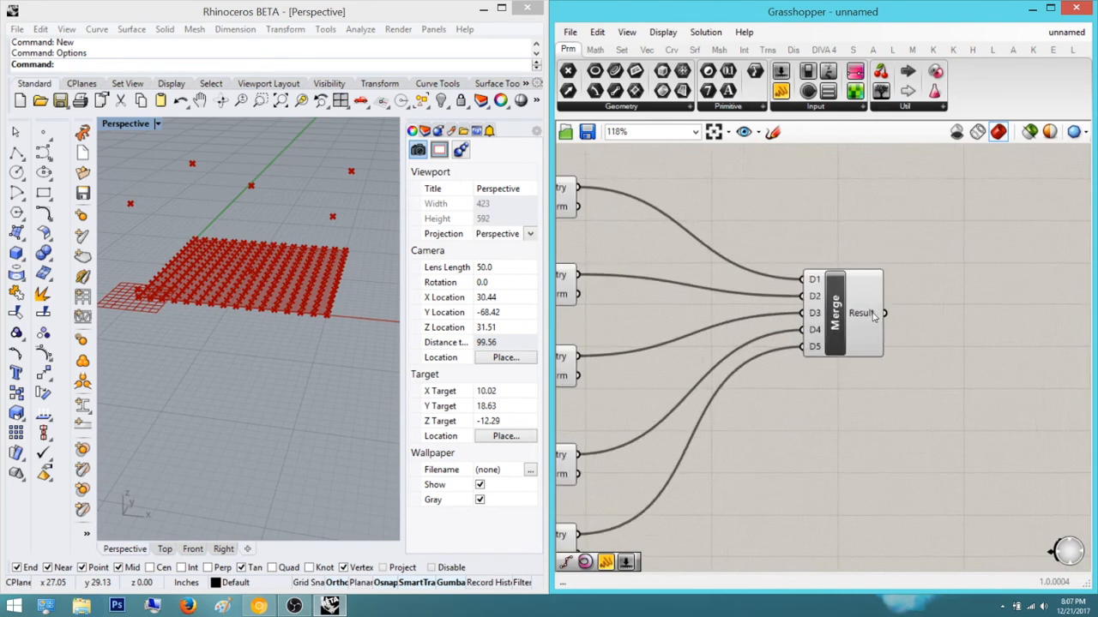
pyautogui.moveTo(783, 99); pyautogui.dragTo(991, 268)
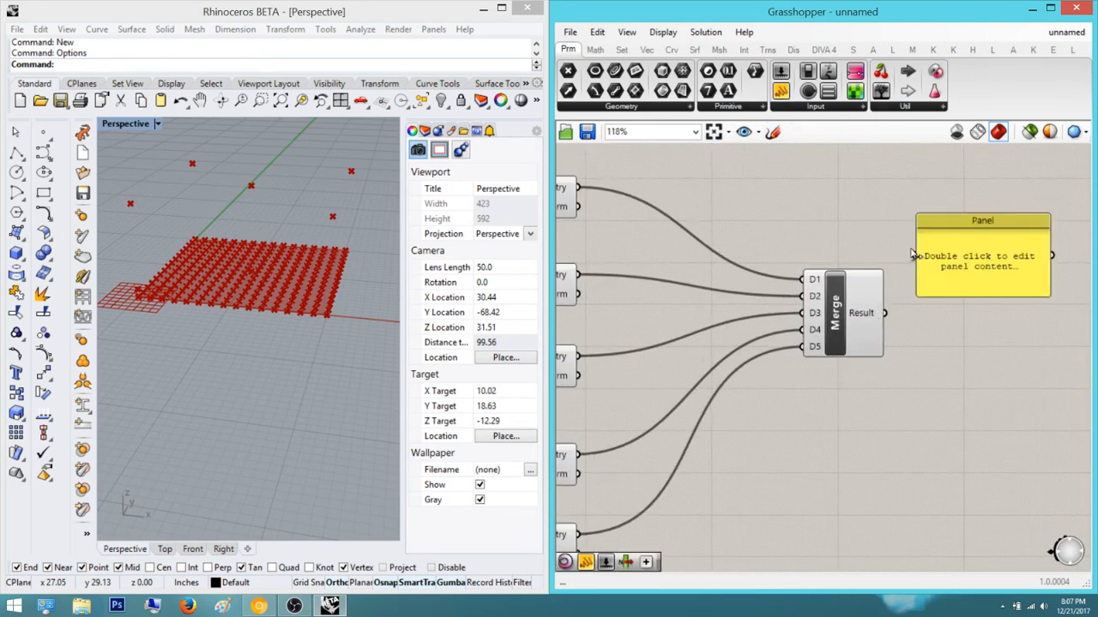
# Connect the Merge component's Result to the Panel, lengthen the Panel and move it above the Merge component
pyautogui.moveTo(886, 315); pyautogui.dragTo(885, 314)
pyautogui.moveTo(985, 307); pyautogui.dragTo(979, 468)
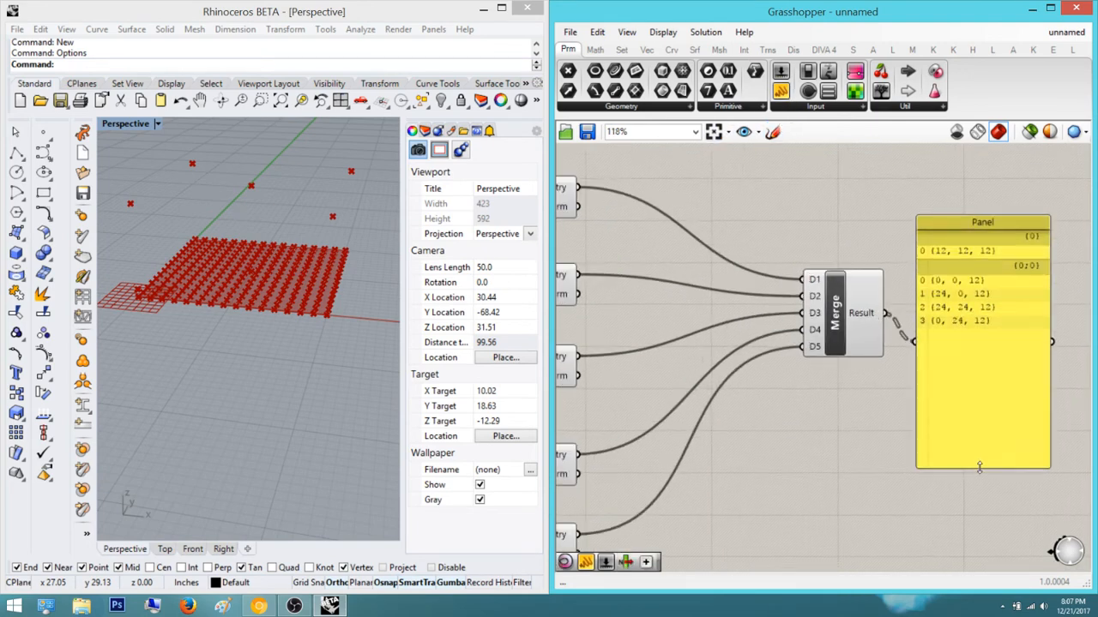
pyautogui.moveTo(971, 373); pyautogui.dragTo(961, 468, button='right')
pyautogui.moveTo(972, 430); pyautogui.dragTo(988, 222)
# Flatten the Merge component's Result output and check the point list in the Panel
pyautogui.click(850, 417)
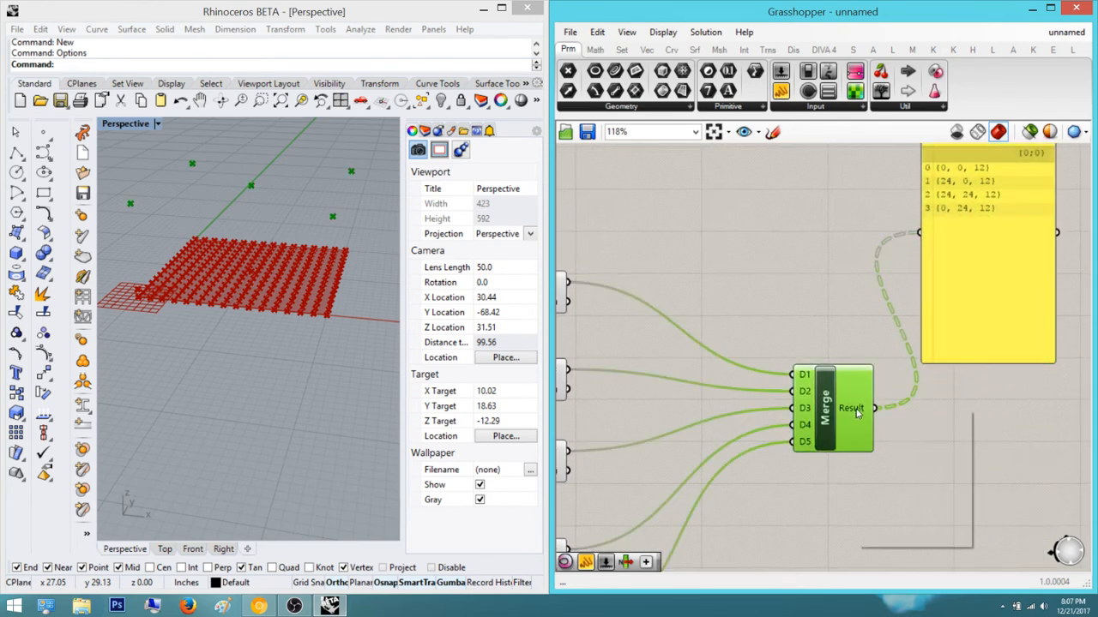
pyautogui.rightClick(856, 414)
pyautogui.click(932, 489)
pyautogui.scroll(-4, 926, 433)
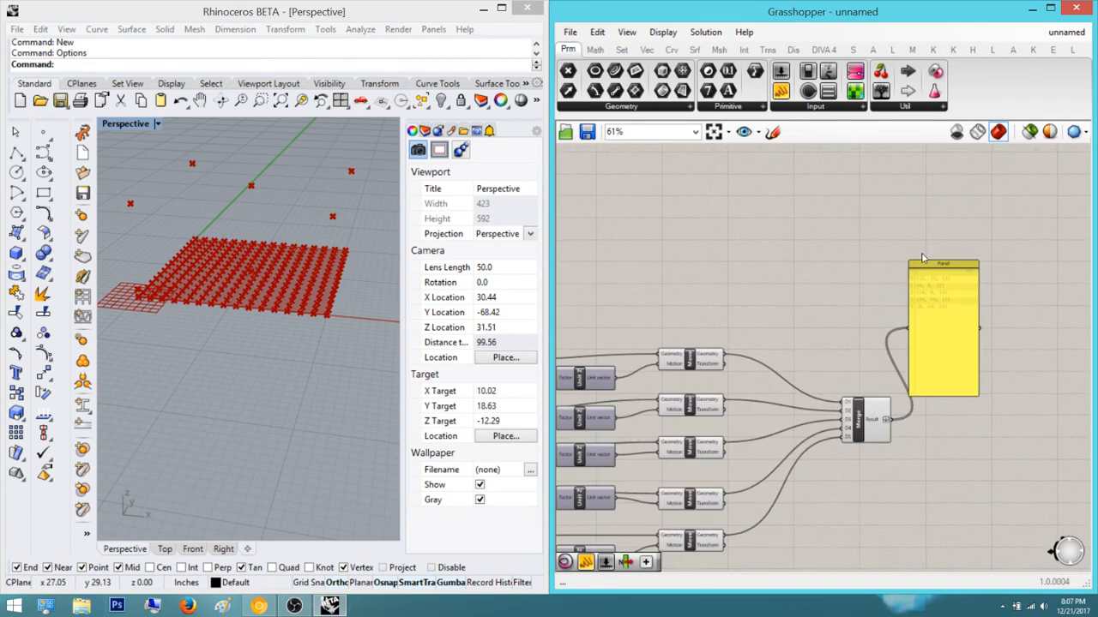
pyautogui.scroll(4, 926, 288)
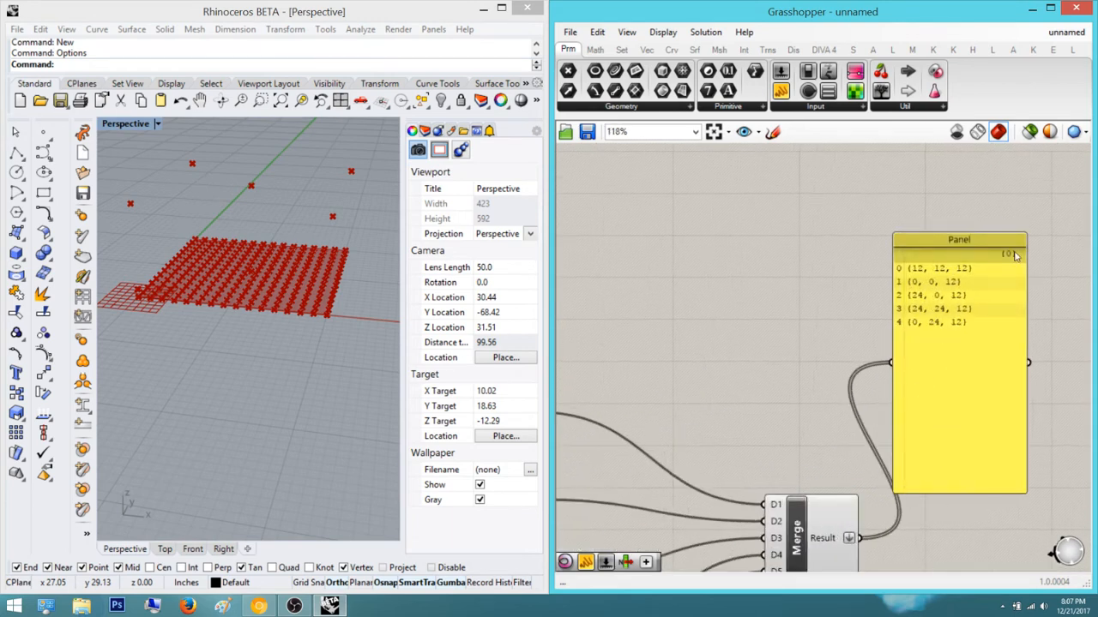
# Connect the Merge component's flattened Result to the Cloud input of the Closest Point component
pyautogui.scroll(-5, 916, 394)
pyautogui.moveTo(912, 467); pyautogui.dragTo(921, 294, button='right')
pyautogui.scroll(1, 905, 287)
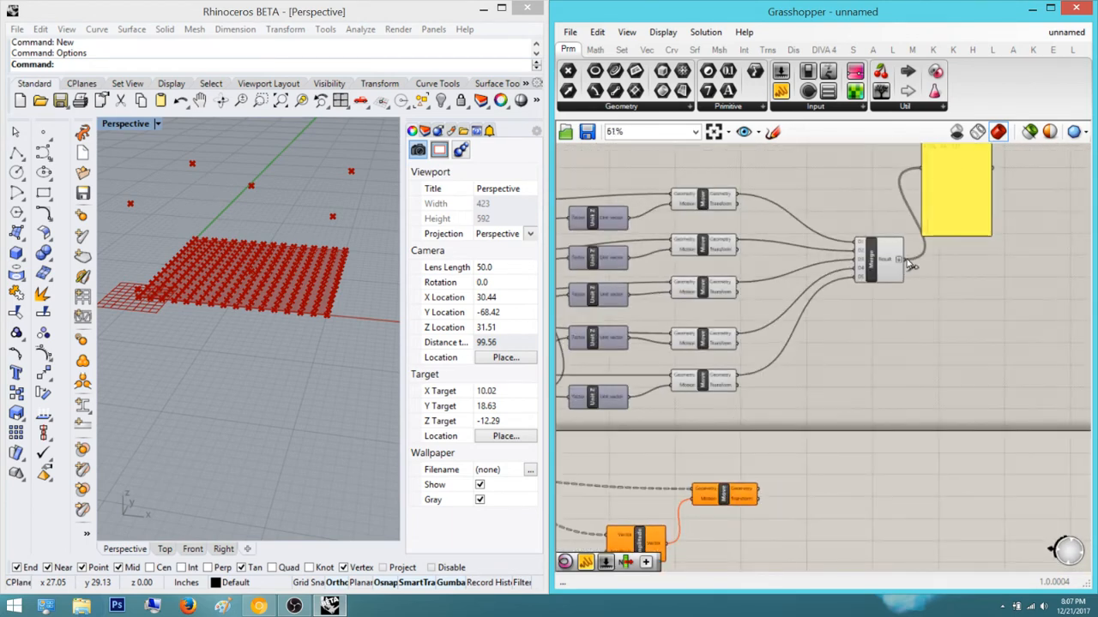
pyautogui.scroll(-4, 939, 327)
pyautogui.moveTo(939, 323); pyautogui.dragTo(698, 464)
pyautogui.scroll(6, 673, 455)
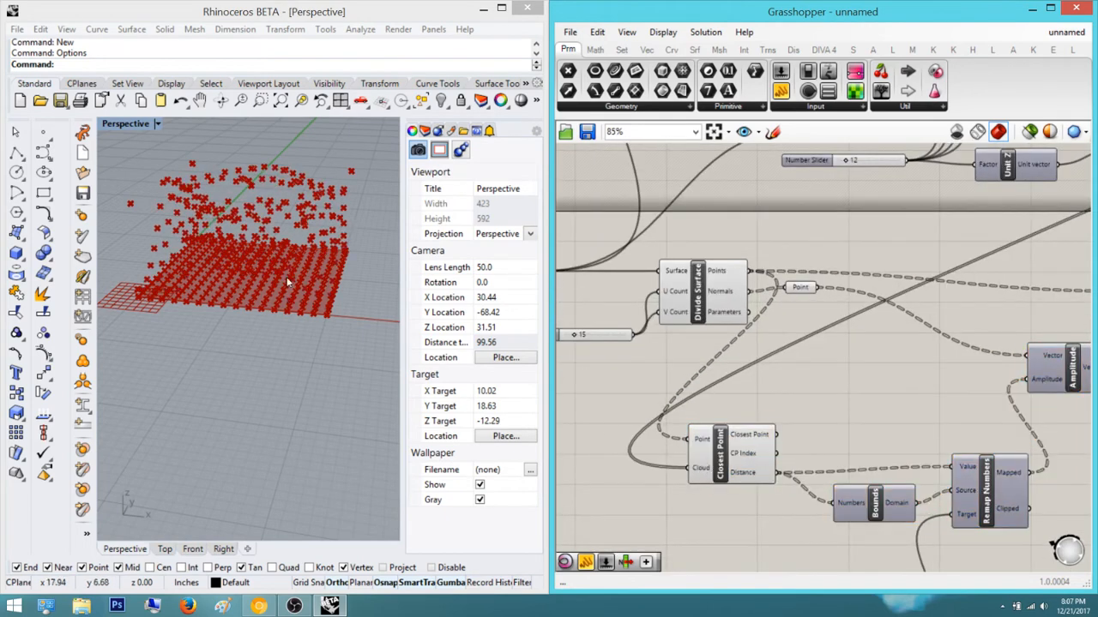
# Delete the 0 slider on the Construct Domain component and connect the 12 slider to Domain start
pyautogui.moveTo(288, 283); pyautogui.dragTo(237, 246, button='right')
pyautogui.moveTo(874, 433); pyautogui.dragTo(831, 337, button='right')
pyautogui.scroll(-1, 831, 337)
pyautogui.moveTo(760, 466); pyautogui.dragTo(809, 452, button='right')
pyautogui.scroll(3, 808, 452)
pyautogui.click(791, 445)
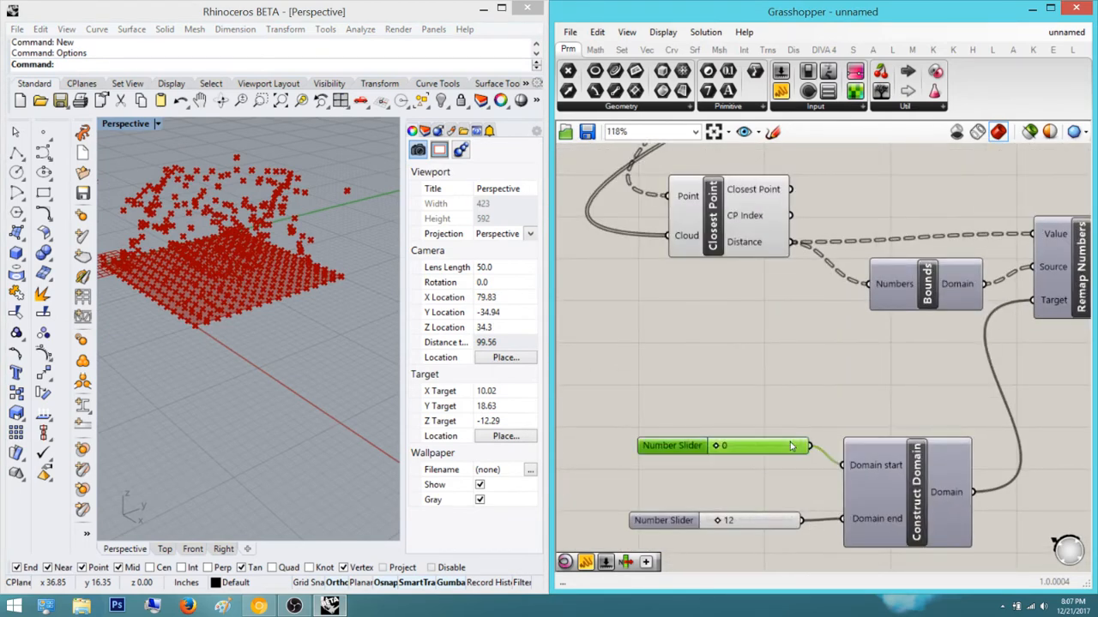
pyautogui.press('Delete')
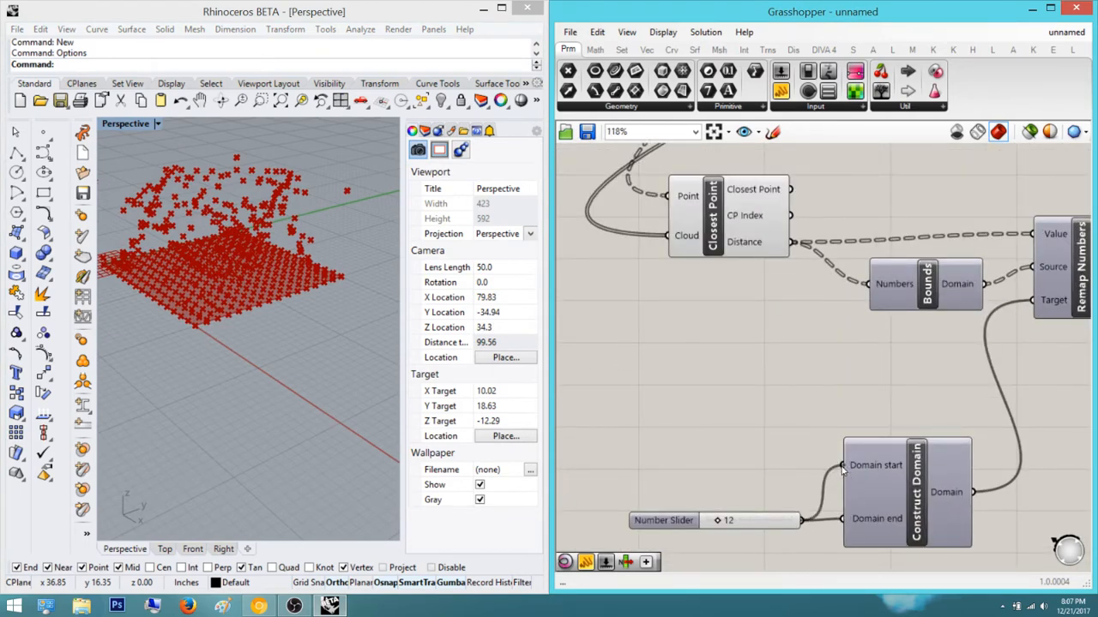
pyautogui.moveTo(842, 468); pyautogui.dragTo(802, 520)
# Disconnect the Number Slider from the Domain end input of Construct Domain and inspect the moved points
pyautogui.scroll(3, 864, 518)
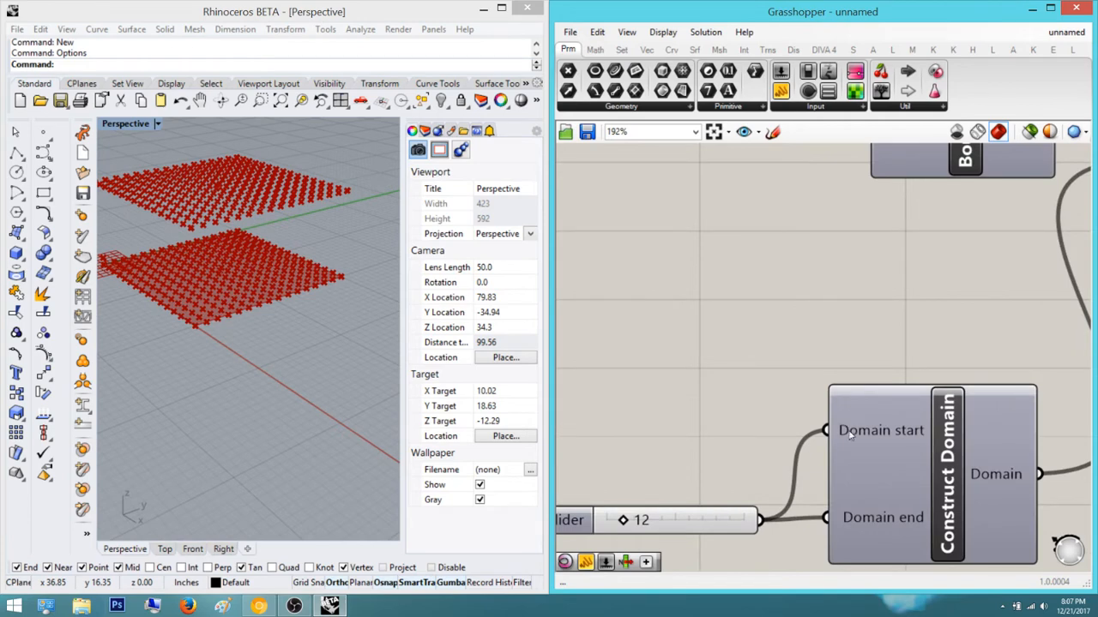
pyautogui.scroll(3, 834, 500)
pyautogui.rightClick(897, 470)
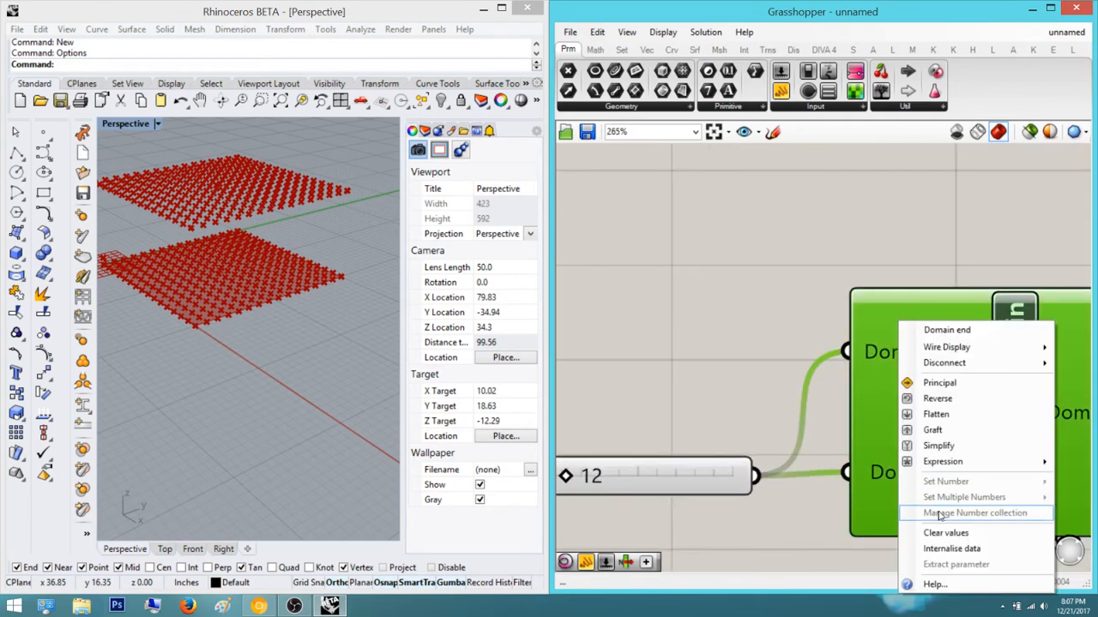
pyautogui.moveTo(991, 366)
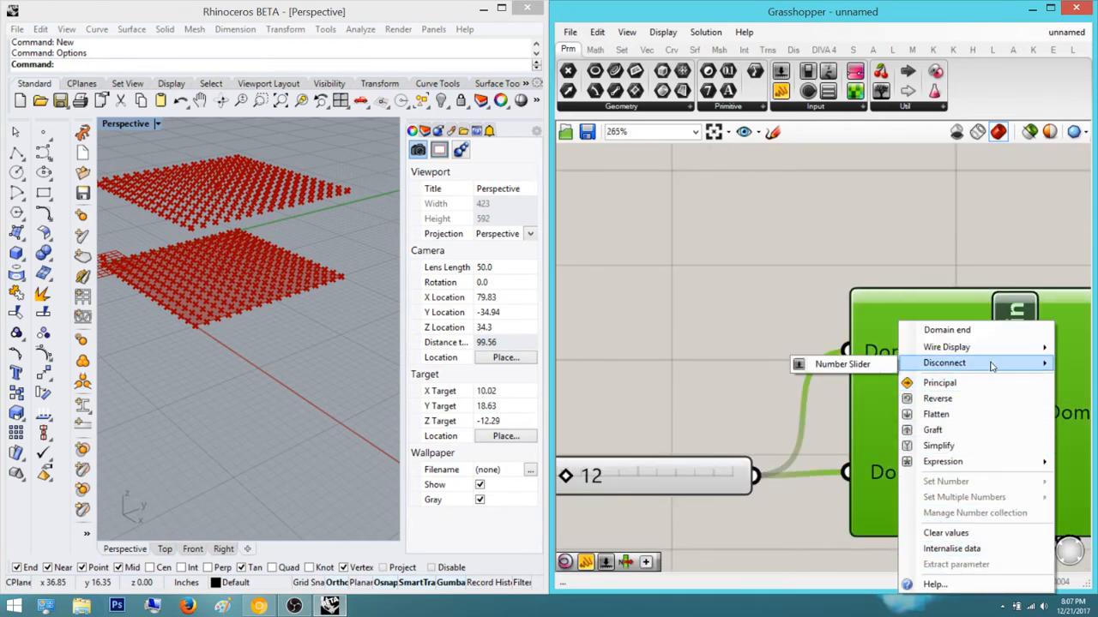
pyautogui.click(889, 366)
pyautogui.moveTo(231, 208); pyautogui.dragTo(228, 235, button='right')
pyautogui.scroll(6, 316, 226)
pyautogui.scroll(-8, 297, 212)
pyautogui.scroll(-8, 885, 227)
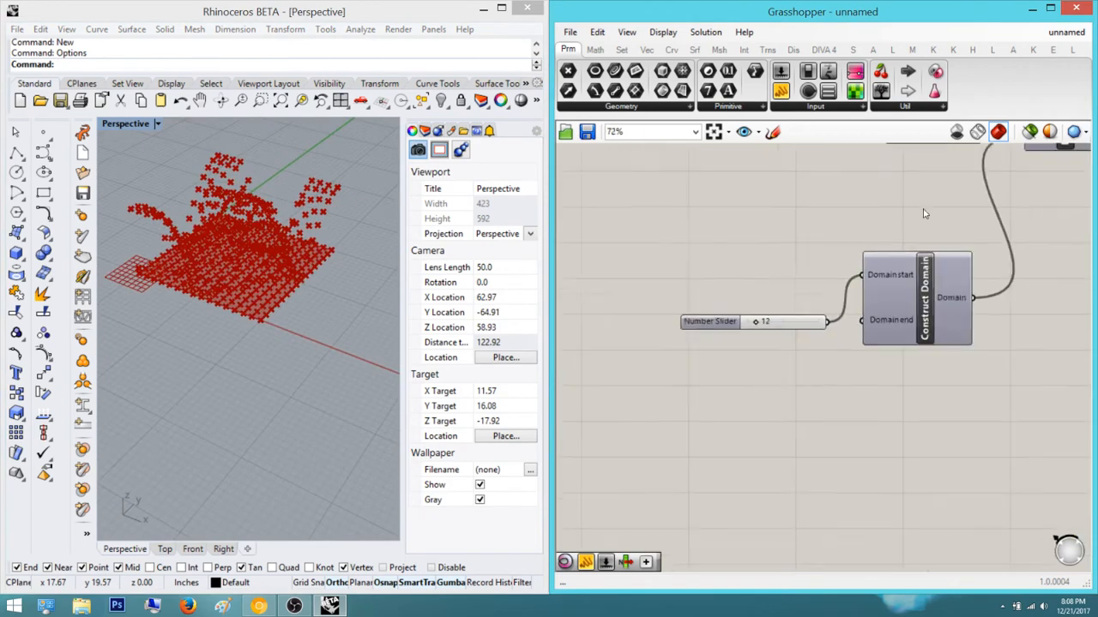
# Add a Surface From Points component to the right of the lower Move component
pyautogui.moveTo(1016, 179); pyautogui.dragTo(836, 328, button='right')
pyautogui.scroll(3, 940, 226)
pyautogui.moveTo(1004, 205); pyautogui.dragTo(899, 336, button='right')
pyautogui.doubleClick(899, 341)
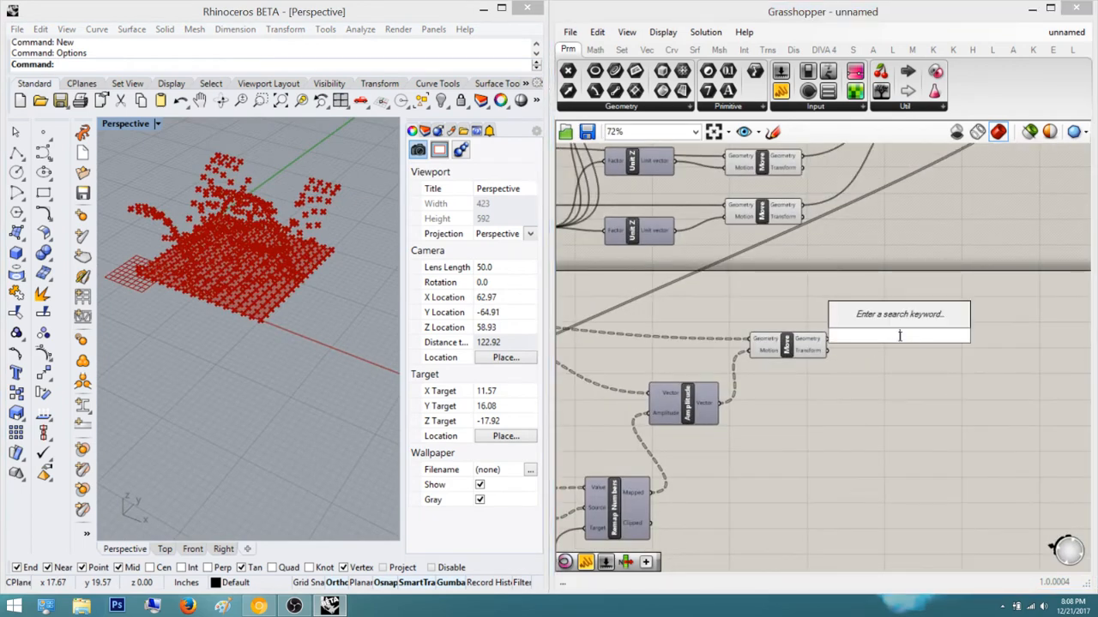
pyautogui.write('surface from')
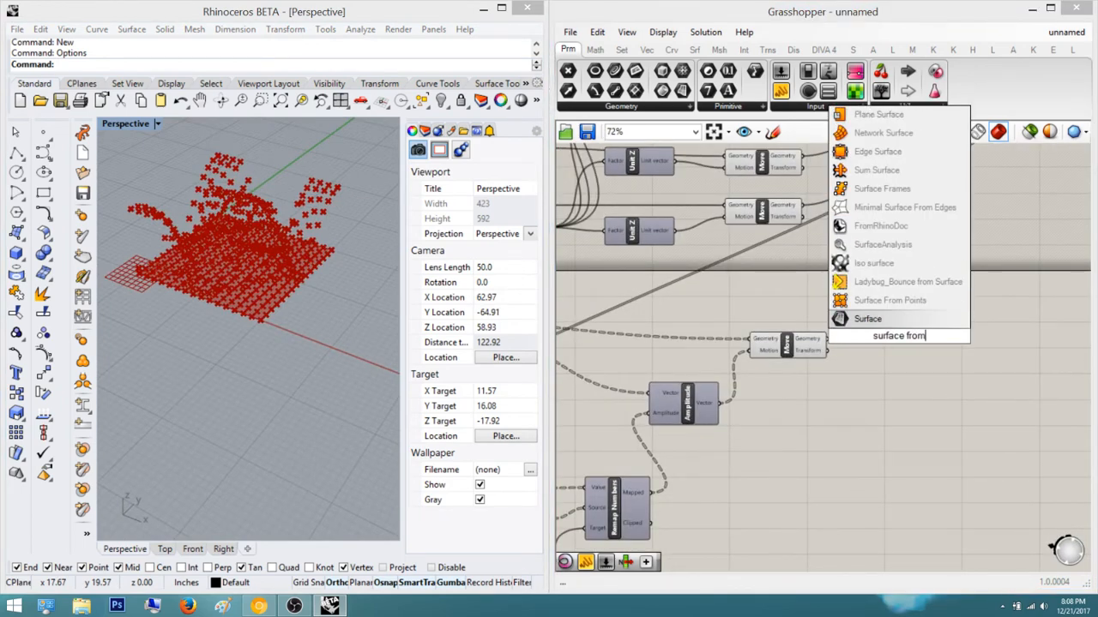
pyautogui.press('Up')
pyautogui.press('Return')
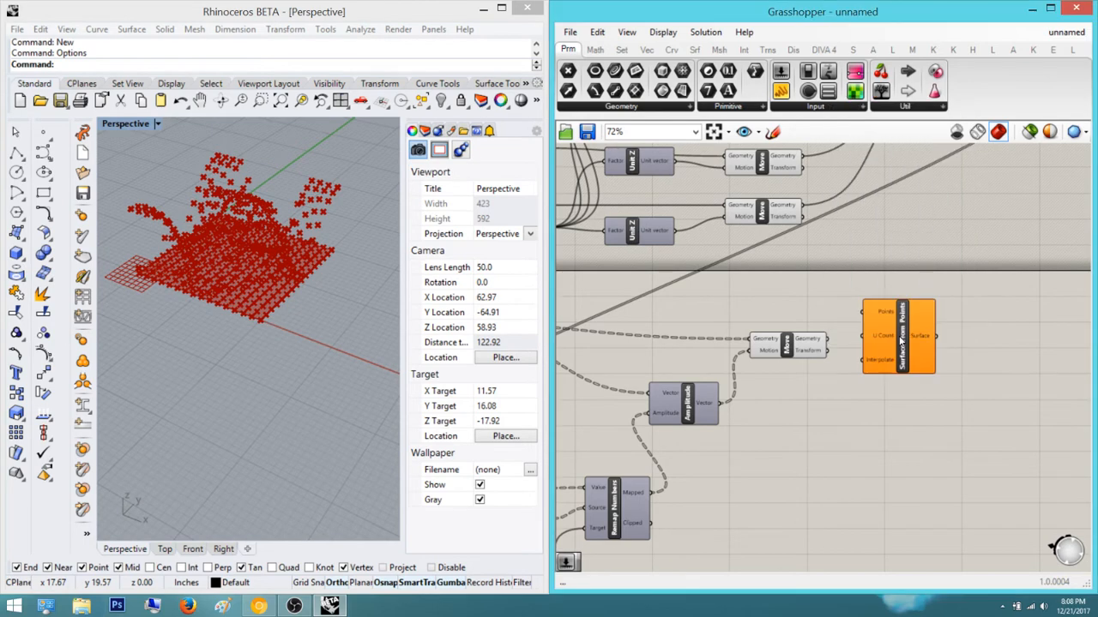
# Add an Addition component below the lower Move component and connect its Result to the Interpolate input of Surface From Points
pyautogui.doubleClick(840, 400)
pyautogui.write('addi')
pyautogui.press('Return')
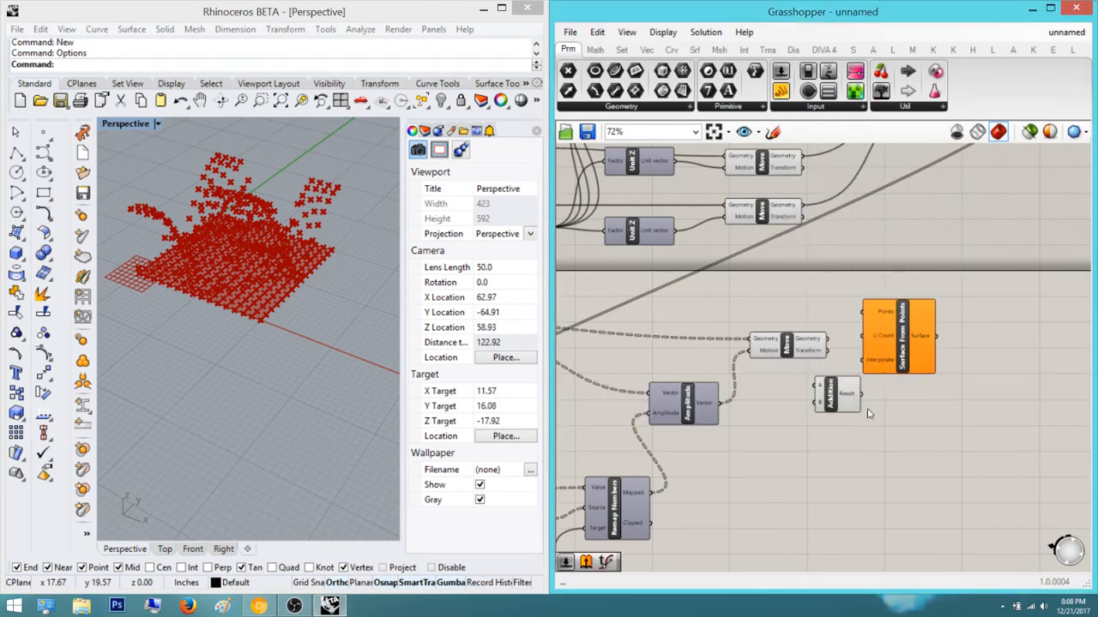
pyautogui.scroll(3, 868, 414)
# Add a Number Slider with value 1 below the Addition component for its B input
pyautogui.doubleClick(770, 447)
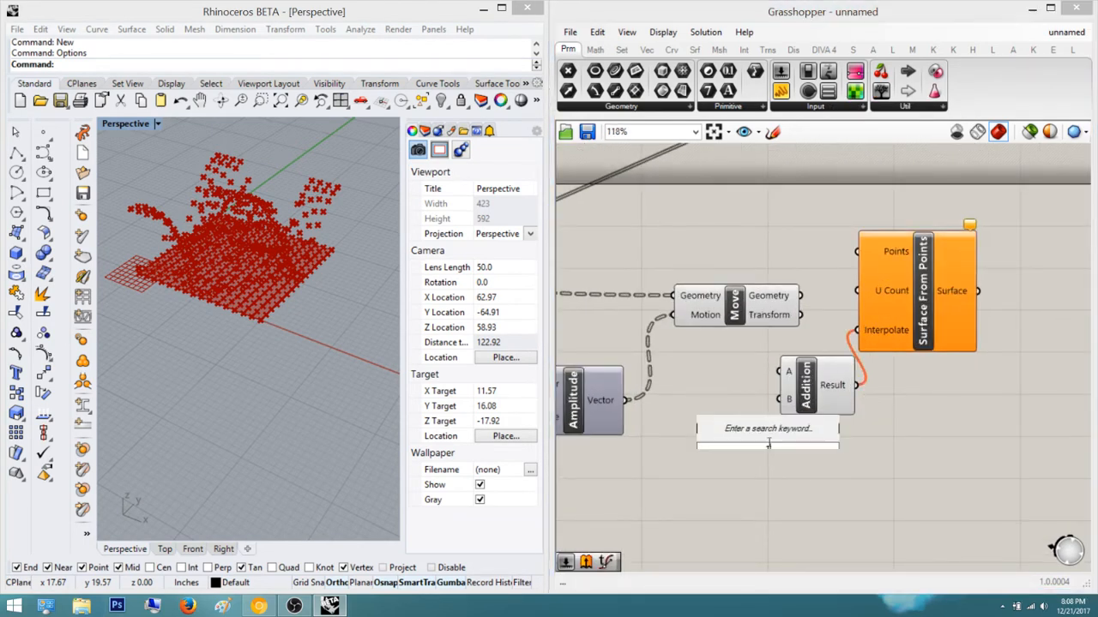
pyautogui.write('1')
pyautogui.press('Return')
pyautogui.moveTo(720, 443); pyautogui.dragTo(649, 452)
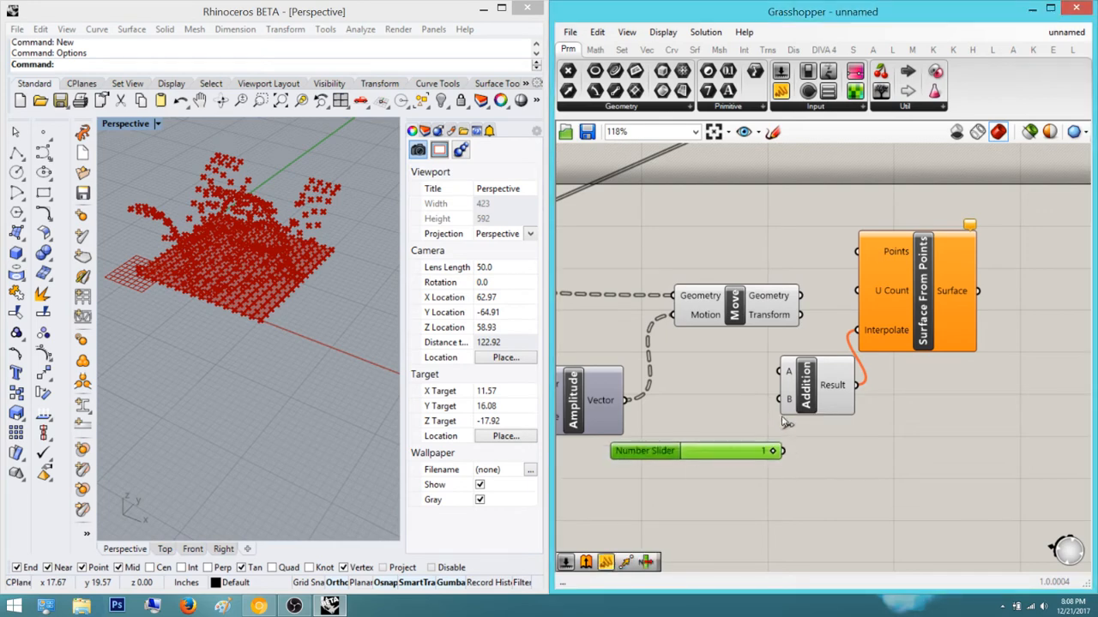
# Connect the Divide Surface count slider to the Addition component's A input
pyautogui.scroll(-6, 783, 374)
pyautogui.scroll(2, 607, 361)
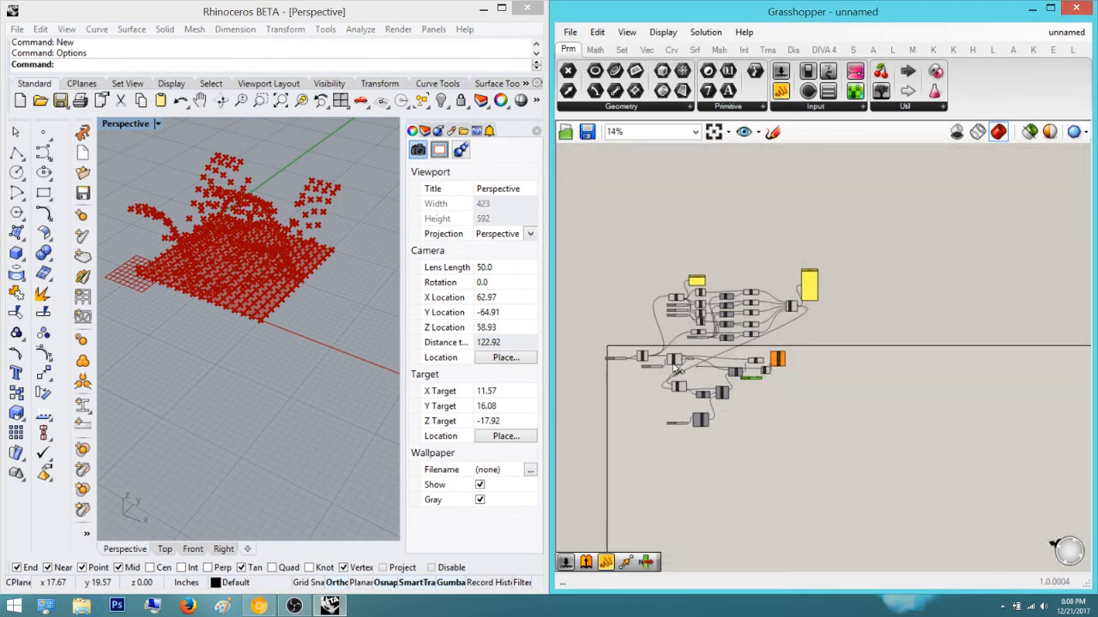
pyautogui.scroll(3, 606, 359)
pyautogui.moveTo(607, 361); pyautogui.dragTo(748, 394)
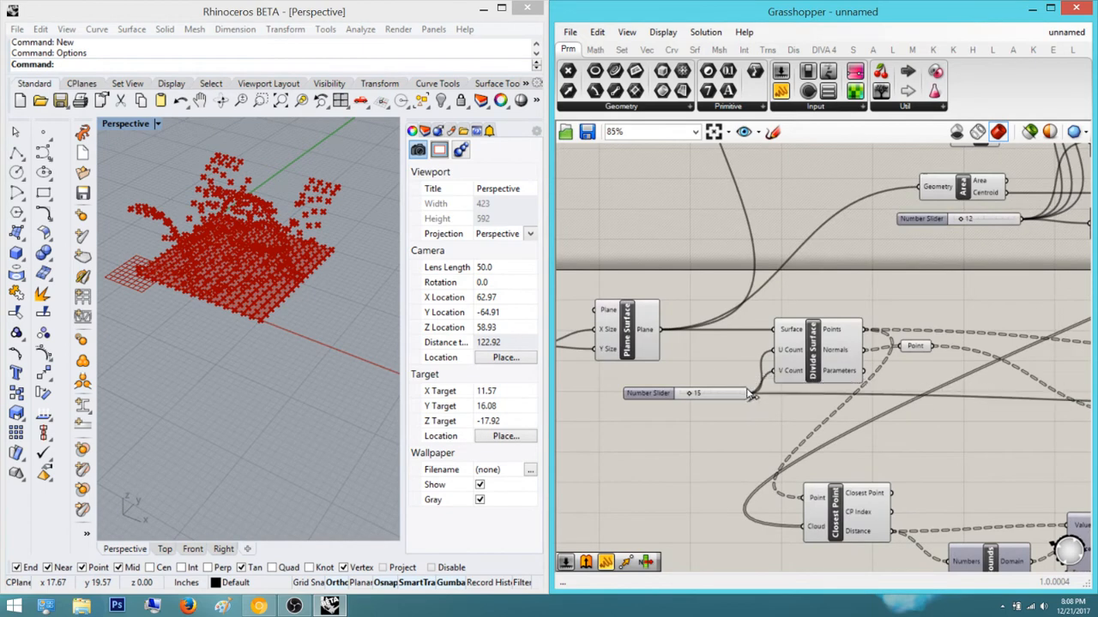
# Move Surface From Points further right and connect the Addition Result to U Count and the Move Geometry to Points
pyautogui.scroll(-5, 913, 446)
pyautogui.moveTo(990, 446); pyautogui.dragTo(698, 445, button='right')
pyautogui.scroll(4, 958, 455)
pyautogui.moveTo(781, 367); pyautogui.dragTo(868, 397)
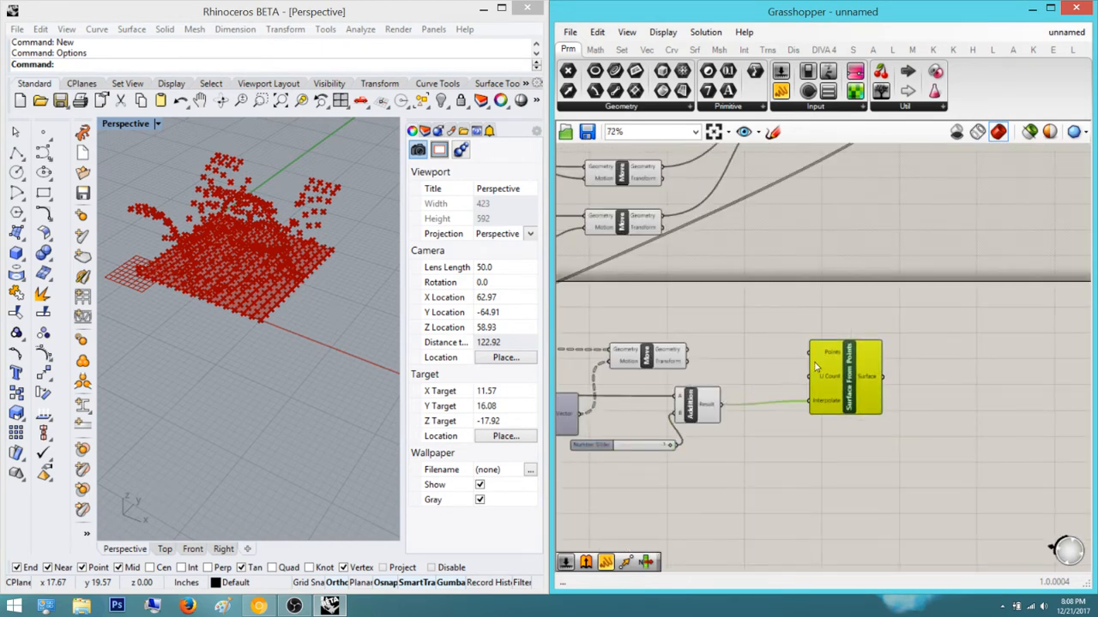
pyautogui.click(774, 454)
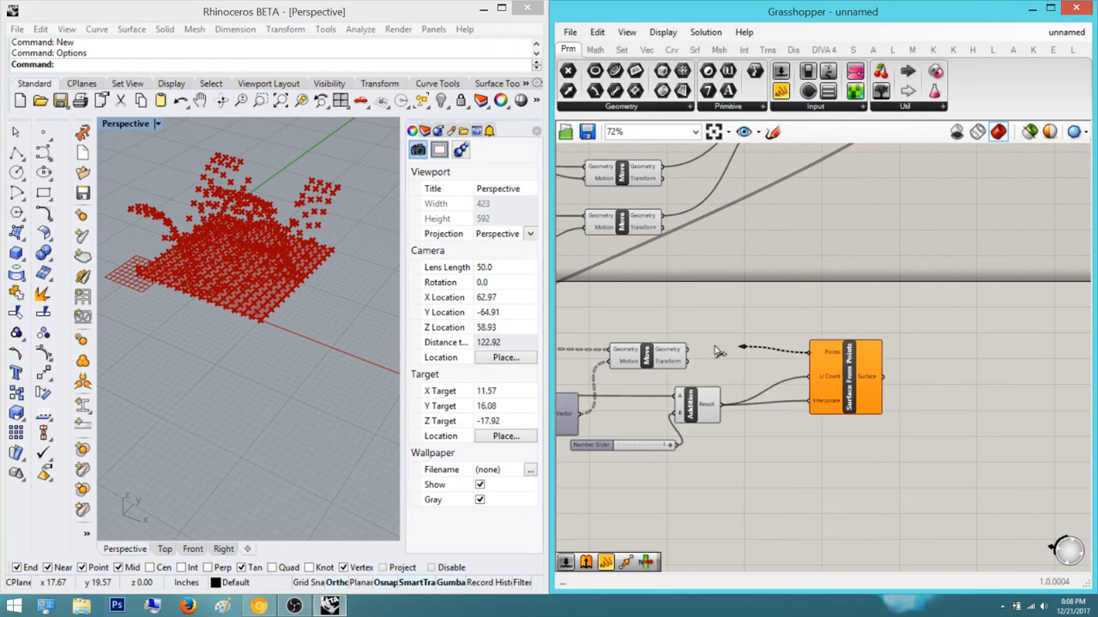
# Disconnect the Addition component from the Interpolate input of Surface From Points
pyautogui.rightClick(832, 406)
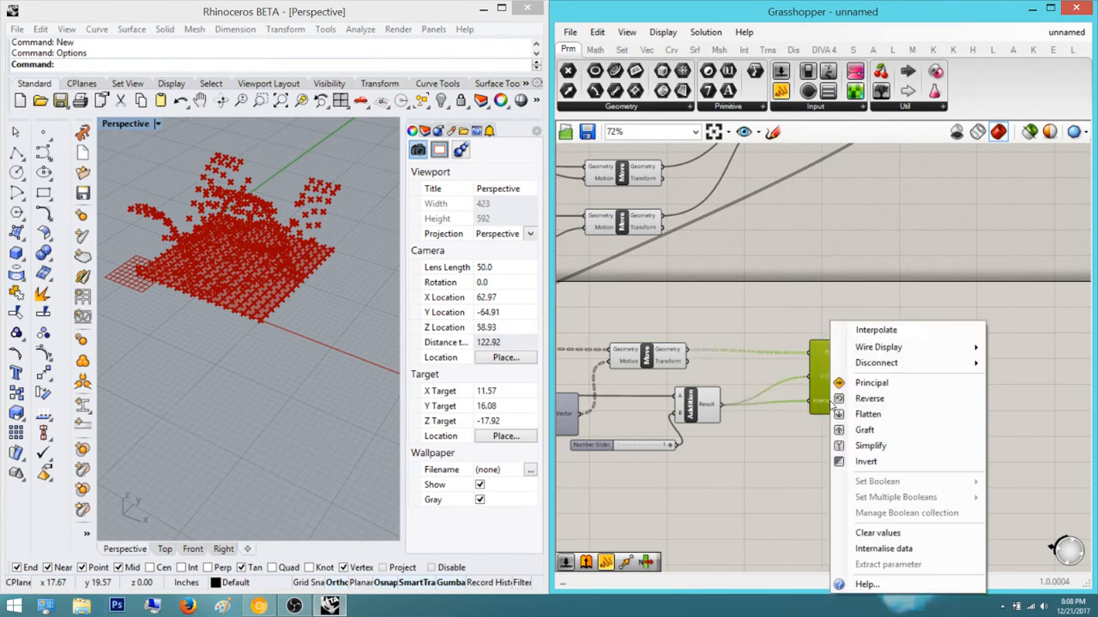
pyautogui.moveTo(876, 363)
pyautogui.click(750, 365)
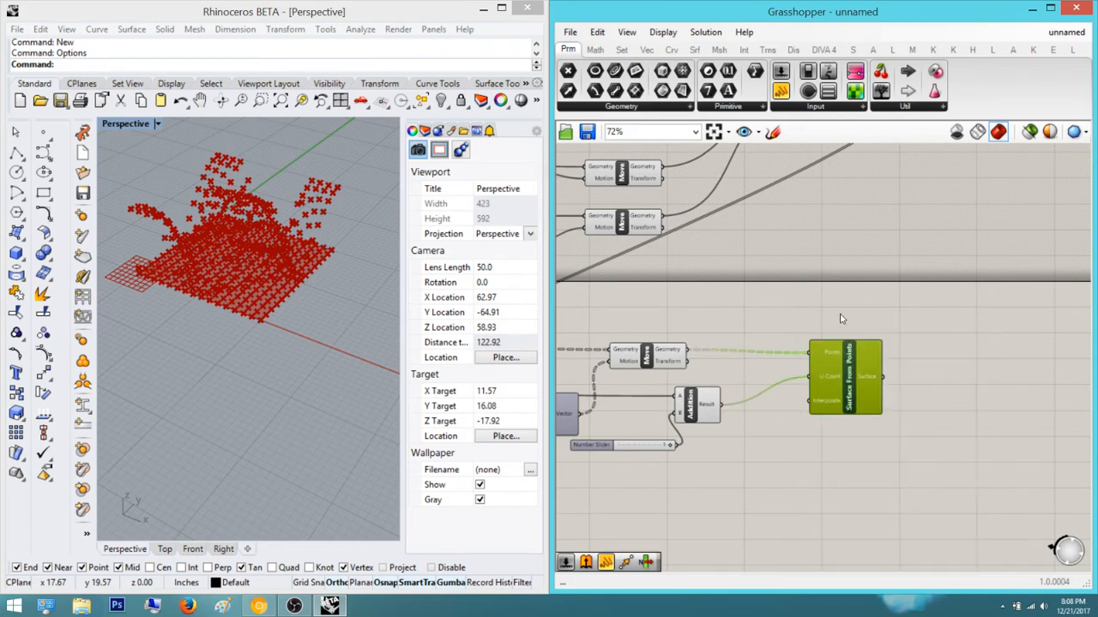
# Set the Number Slider on the Addition component's B input to 0
pyautogui.scroll(3, 849, 365)
pyautogui.click(849, 366)
pyautogui.scroll(-2, 767, 417)
pyautogui.moveTo(766, 416); pyautogui.dragTo(916, 399, button='right')
pyautogui.scroll(-2, 738, 435)
pyautogui.moveTo(737, 436); pyautogui.dragTo(971, 426, button='right')
pyautogui.scroll(1, 815, 423)
pyautogui.moveTo(819, 422); pyautogui.dragTo(656, 400, button='right')
pyautogui.scroll(2, 1009, 460)
pyautogui.moveTo(1008, 460); pyautogui.dragTo(984, 465, button='right')
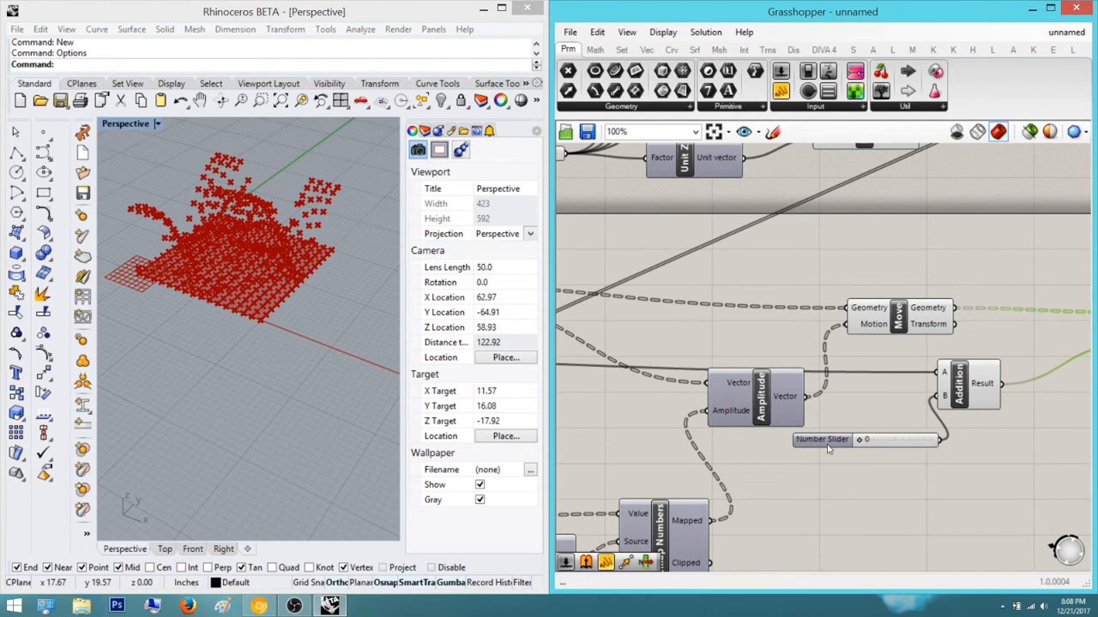
pyautogui.moveTo(829, 449); pyautogui.dragTo(706, 474, button='right')
# Add a Subtraction component below Addition and connect the Divide Surface count slider to A and the 0 slider to B
pyautogui.doubleClick(917, 491)
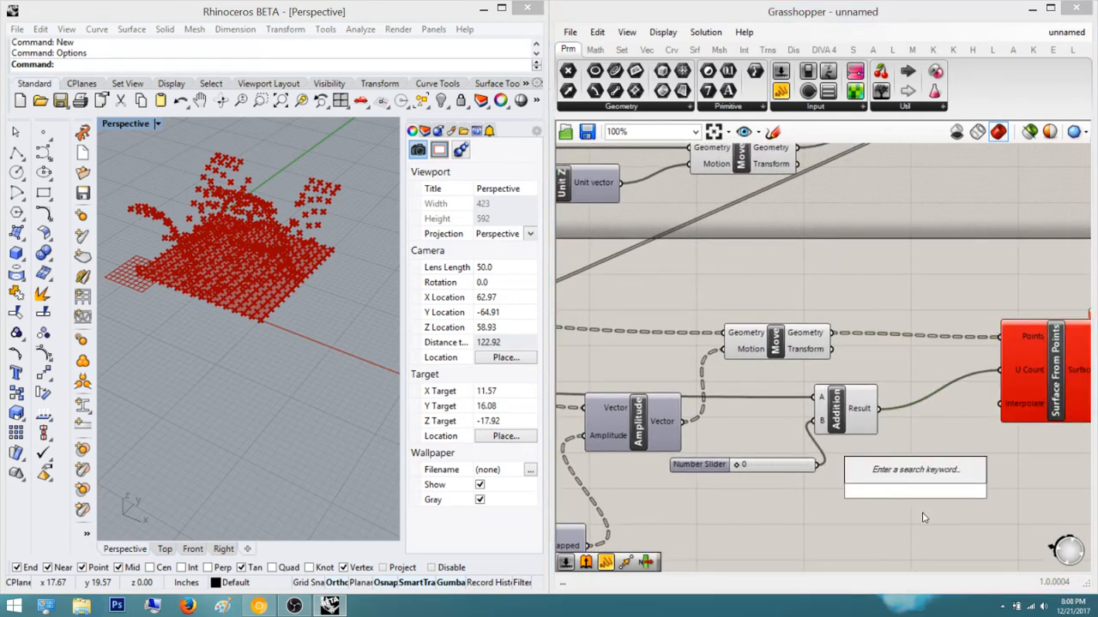
pyautogui.write('subtr')
pyautogui.click(883, 472)
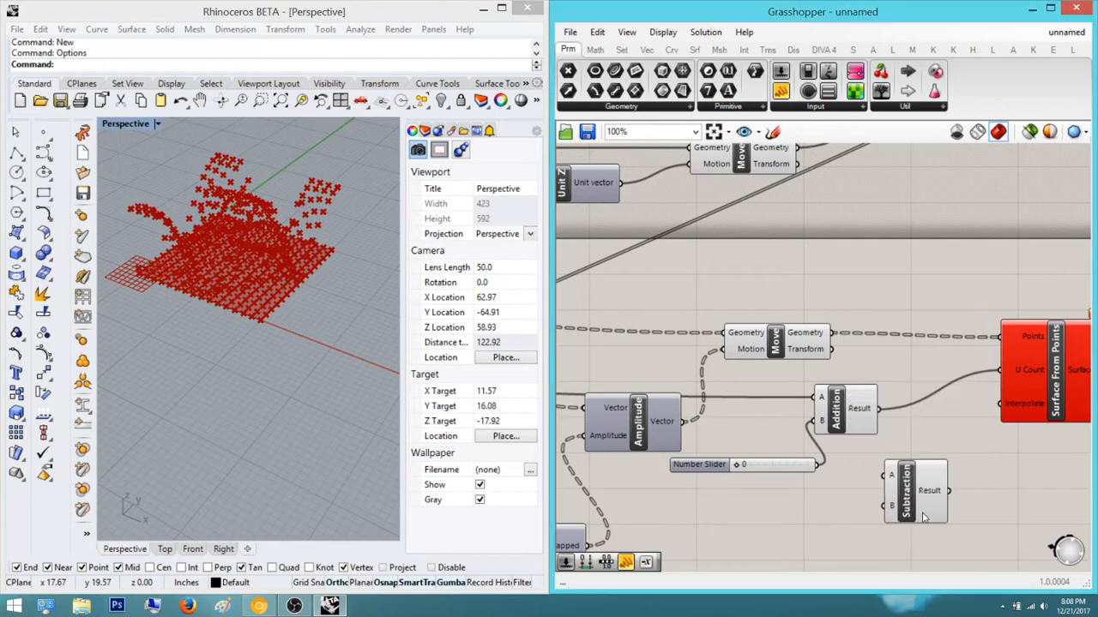
pyautogui.scroll(-5, 883, 478)
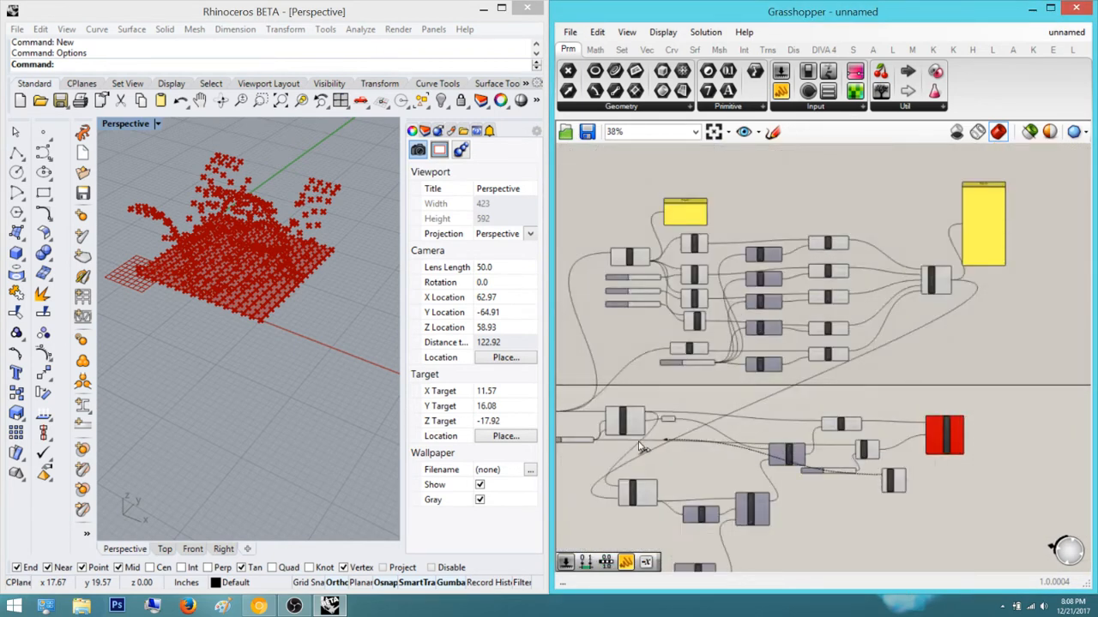
pyautogui.scroll(3, 861, 458)
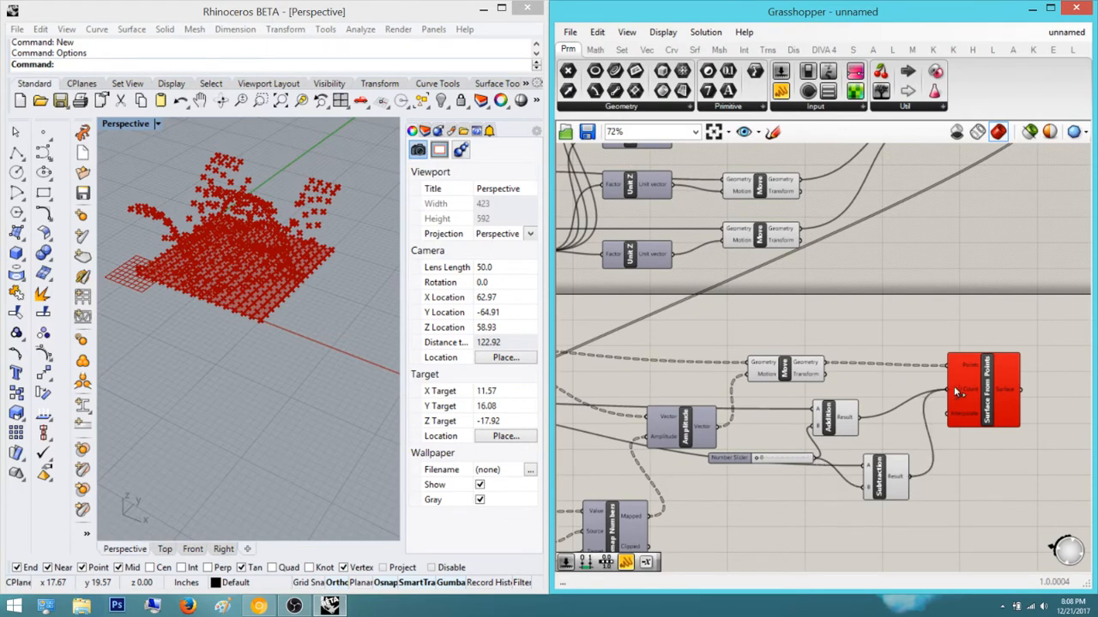
# Replace the Addition Result on the U Count input of Surface From Points with the Subtraction Result
pyautogui.click(968, 405)
pyautogui.click(970, 474)
pyautogui.moveTo(971, 474); pyautogui.dragTo(1032, 479, button='right')
pyautogui.scroll(2, 1033, 478)
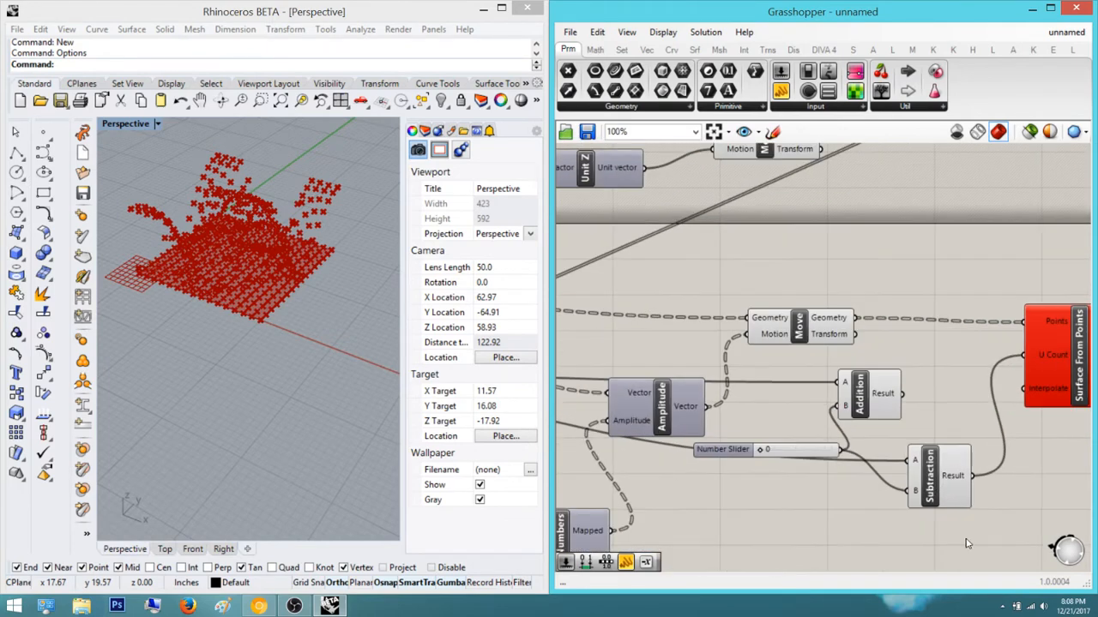
# Delete the Addition and Subtraction components together with their 0 slider
pyautogui.moveTo(975, 550); pyautogui.dragTo(825, 357)
pyautogui.scroll(-3, 827, 357)
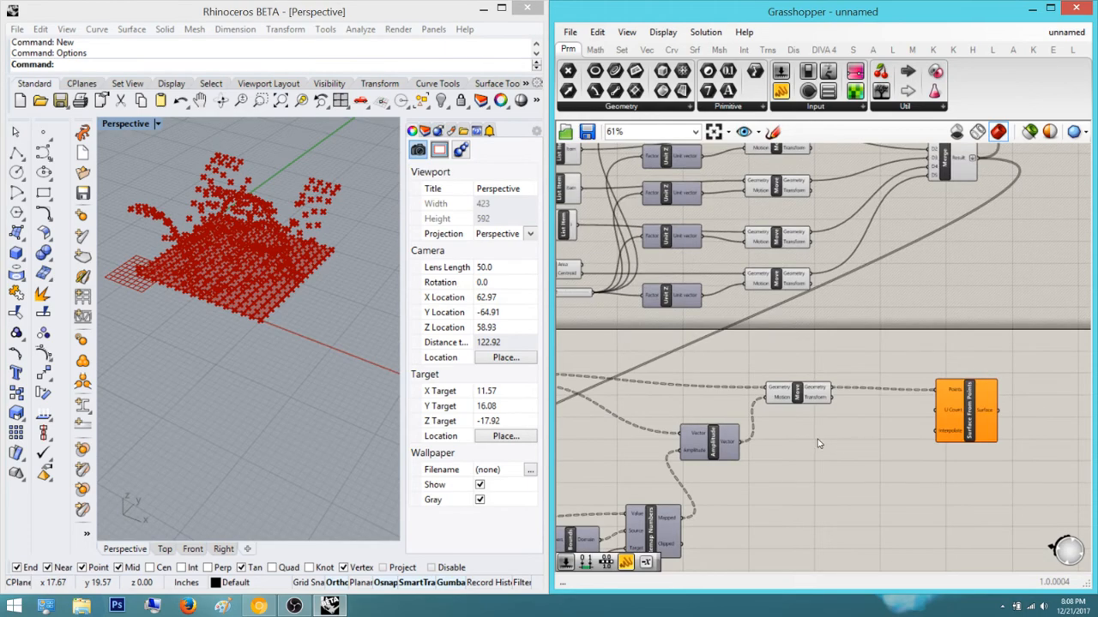
# Add a Number Slider with value 15 beside Surface From Points and connect it to the U Count input
pyautogui.moveTo(873, 431); pyautogui.dragTo(1029, 406, button='right')
pyautogui.scroll(-3, 1029, 405)
pyautogui.scroll(6, 753, 391)
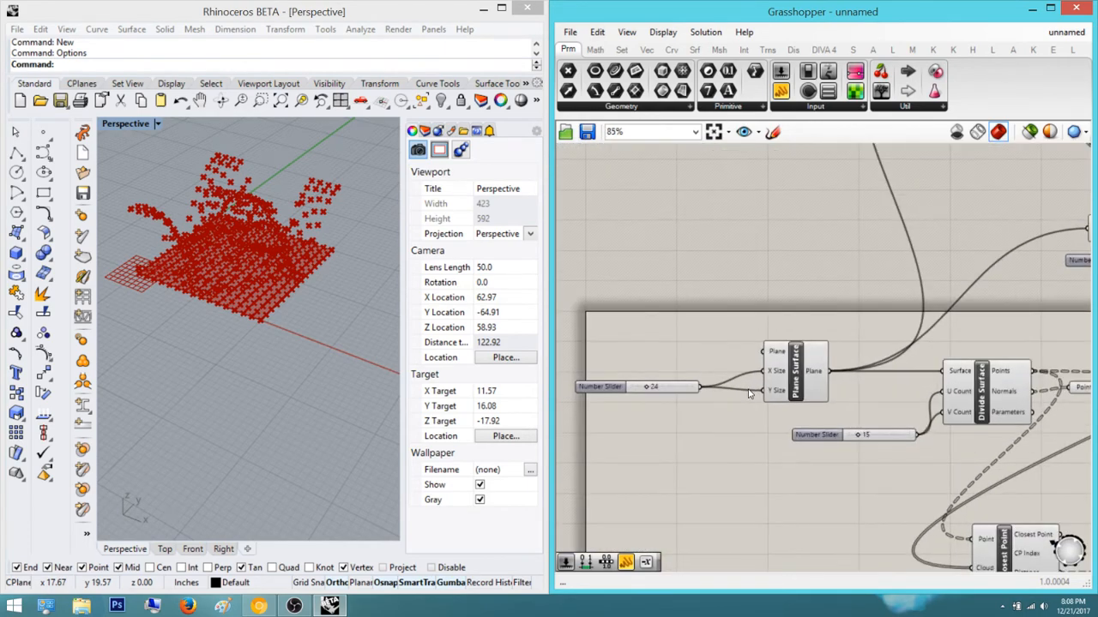
pyautogui.scroll(-6, 753, 391)
pyautogui.scroll(6, 830, 415)
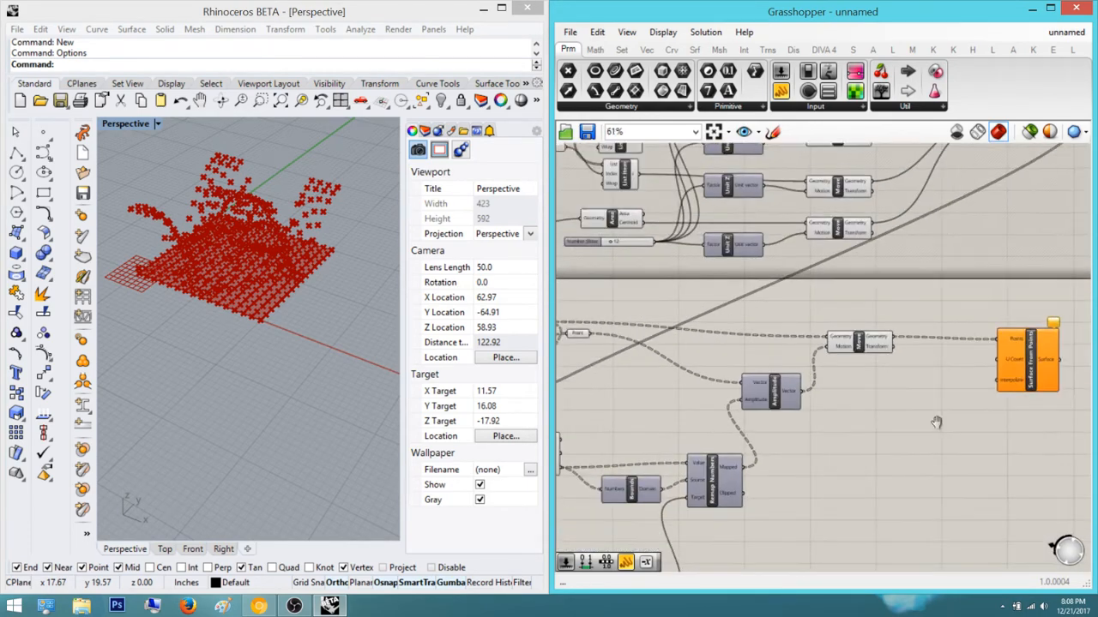
pyautogui.doubleClick(922, 369)
pyautogui.write('15')
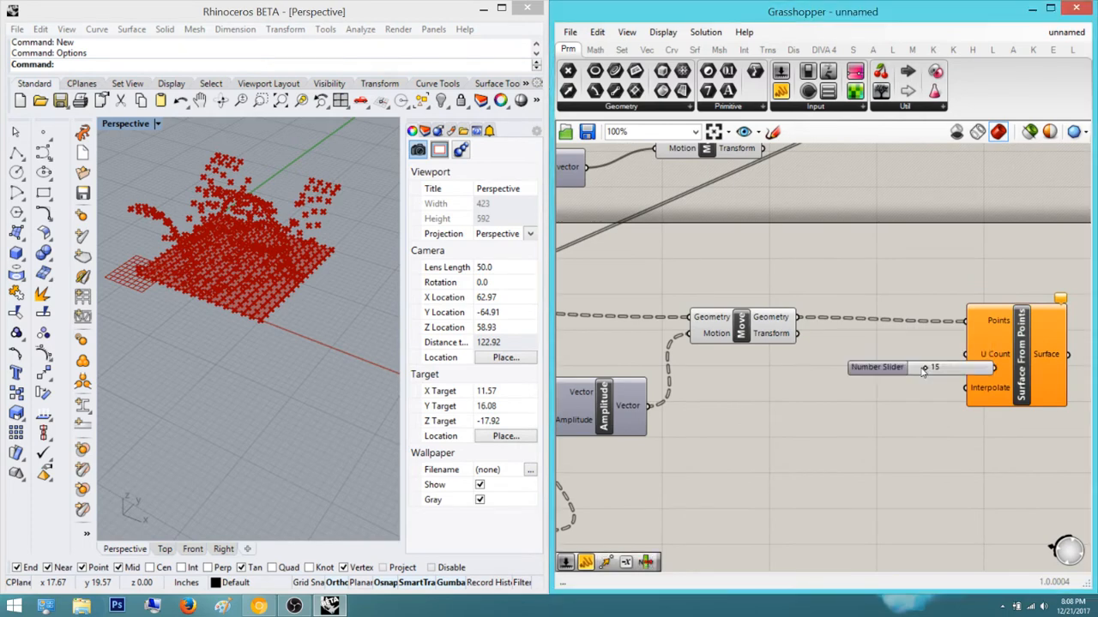
pyautogui.press('Return')
pyautogui.scroll(3, 923, 370)
pyautogui.click(990, 369)
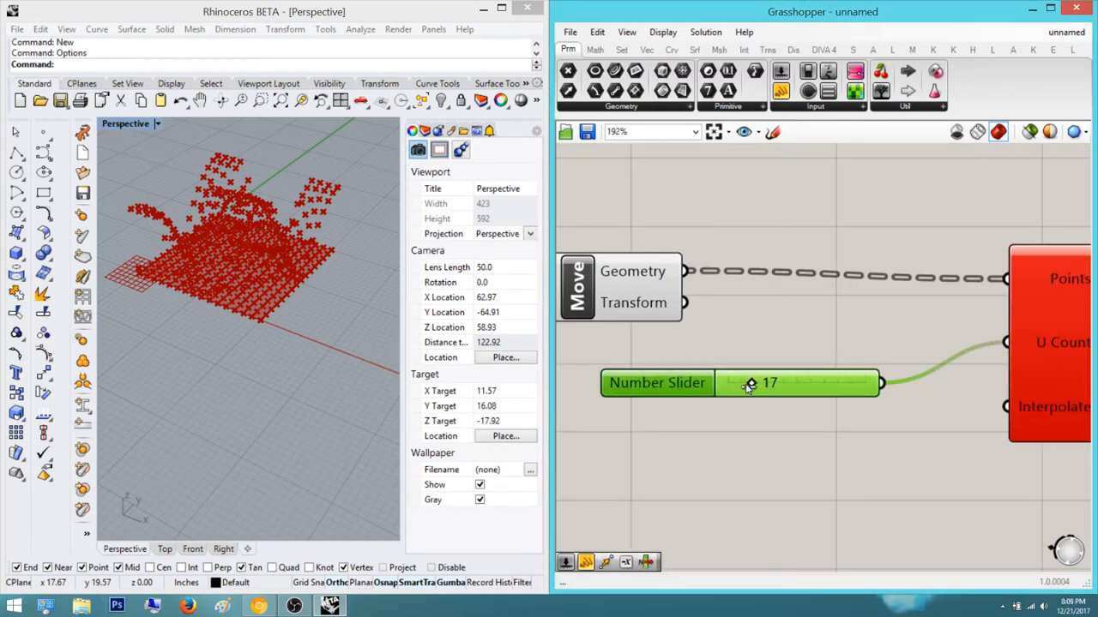
# Try values such as 8 and 19 on the U Count slider of Surface From Points
pyautogui.moveTo(743, 385); pyautogui.dragTo(738, 386)
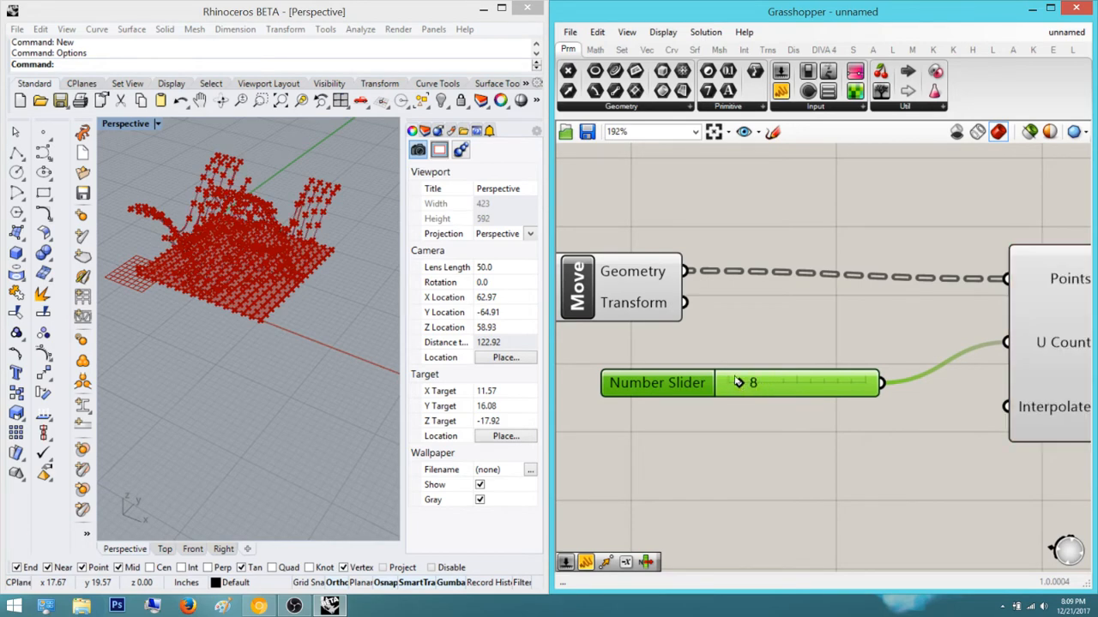
pyautogui.scroll(5, 319, 217)
pyautogui.scroll(-2, 313, 271)
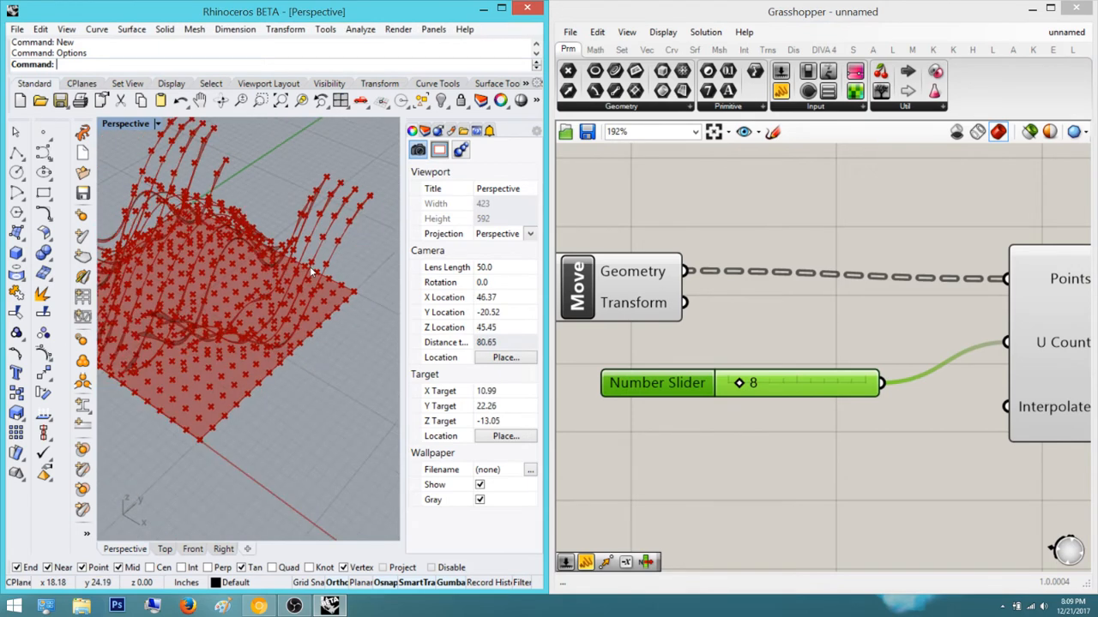
pyautogui.moveTo(789, 352); pyautogui.dragTo(700, 374, button='right')
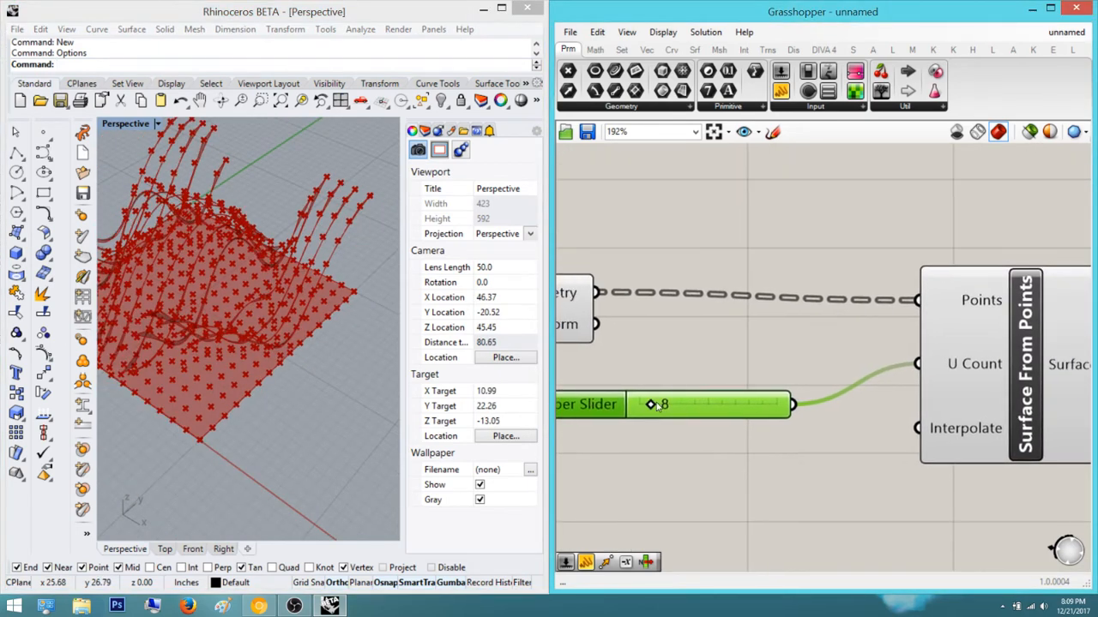
pyautogui.moveTo(650, 404); pyautogui.dragTo(654, 406)
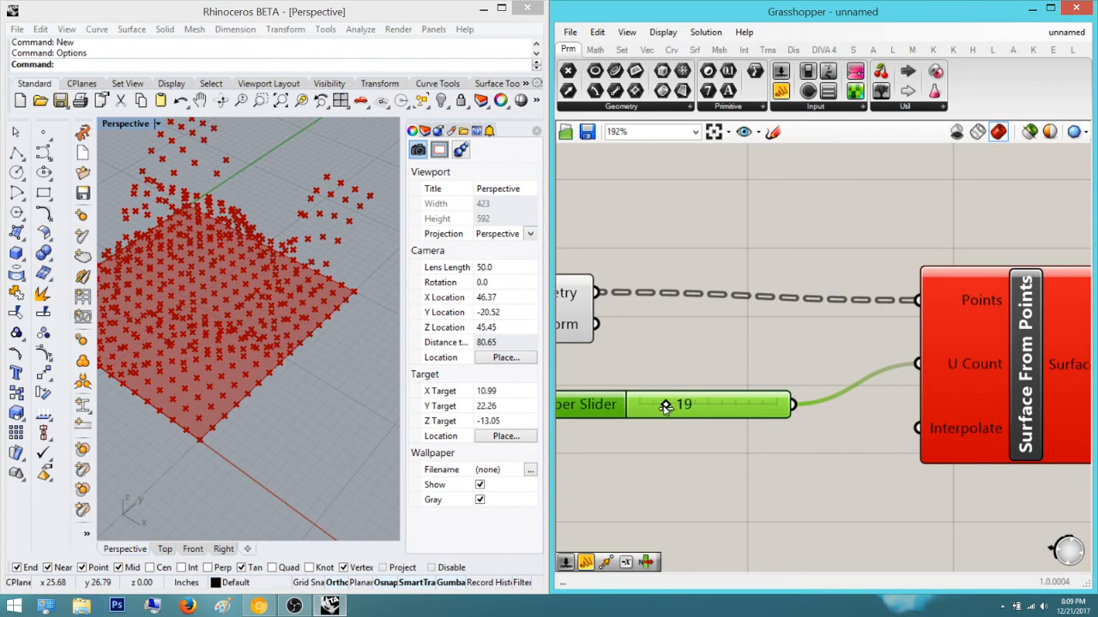
# Set the U Count slider of Surface From Points to 16
pyautogui.moveTo(717, 369); pyautogui.dragTo(833, 328, button='right')
pyautogui.scroll(-3, 831, 327)
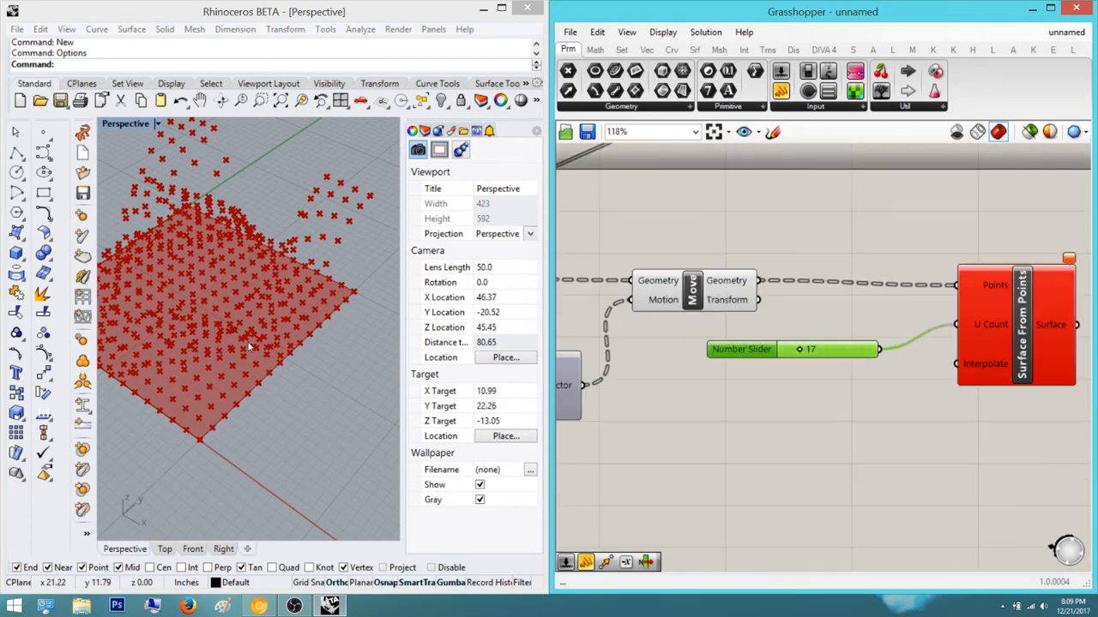
pyautogui.moveTo(284, 331); pyautogui.dragTo(174, 336, button='right')
pyautogui.scroll(-4, 331, 280)
pyautogui.moveTo(799, 392); pyautogui.dragTo(800, 404, button='right')
pyautogui.scroll(5, 797, 367)
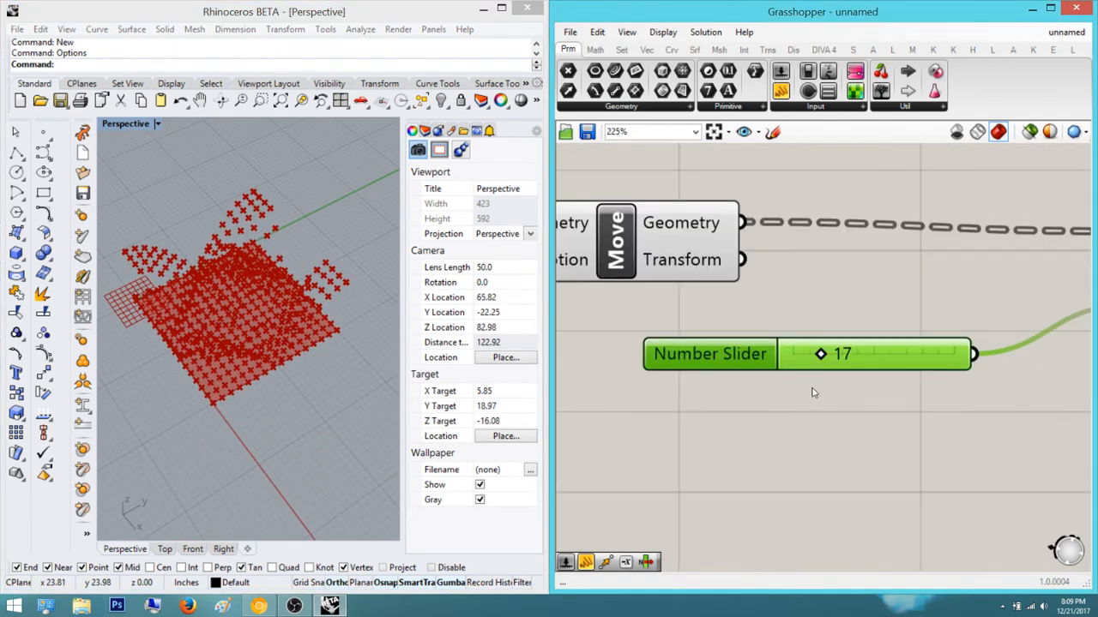
pyautogui.moveTo(168, 292); pyautogui.dragTo(283, 378, button='right')
pyautogui.scroll(4, 217, 218)
pyautogui.scroll(-6, 165, 285)
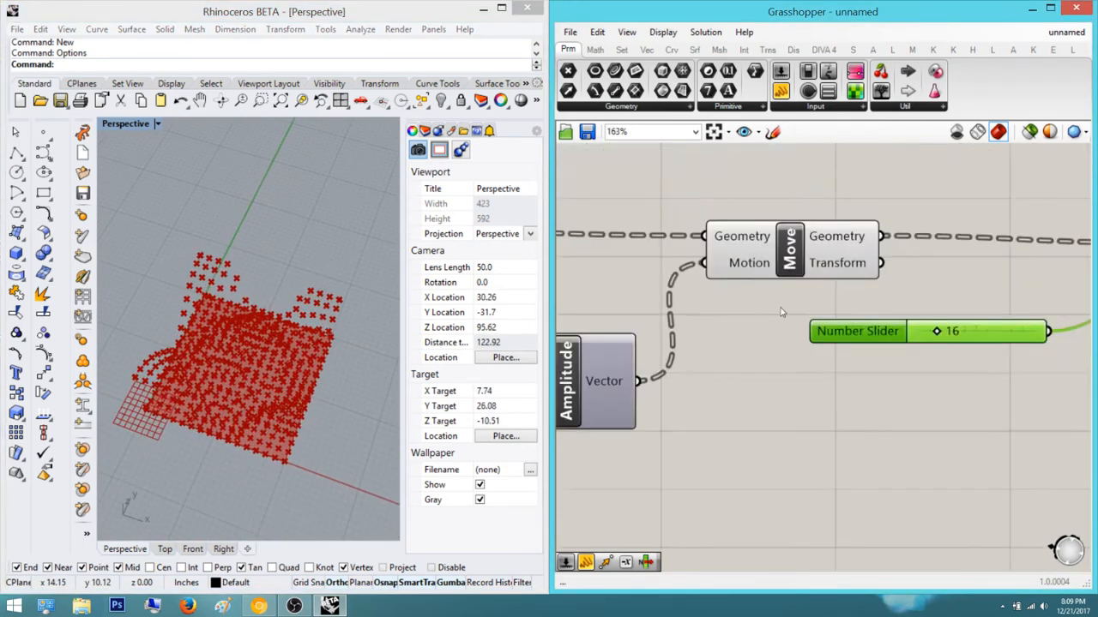
# Turn off the preview of Divide Surface and its neighbouring Point parameter so only the moved points can be inspected
pyautogui.scroll(-5, 652, 325)
pyautogui.click(610, 305)
pyautogui.middleClick(610, 305)
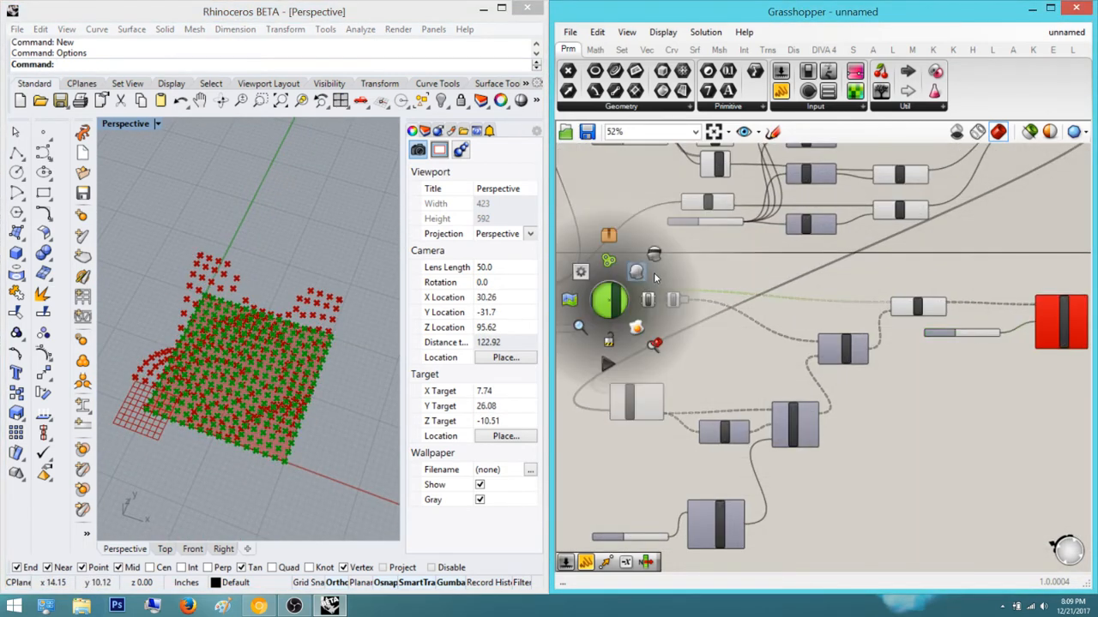
pyautogui.click(682, 271)
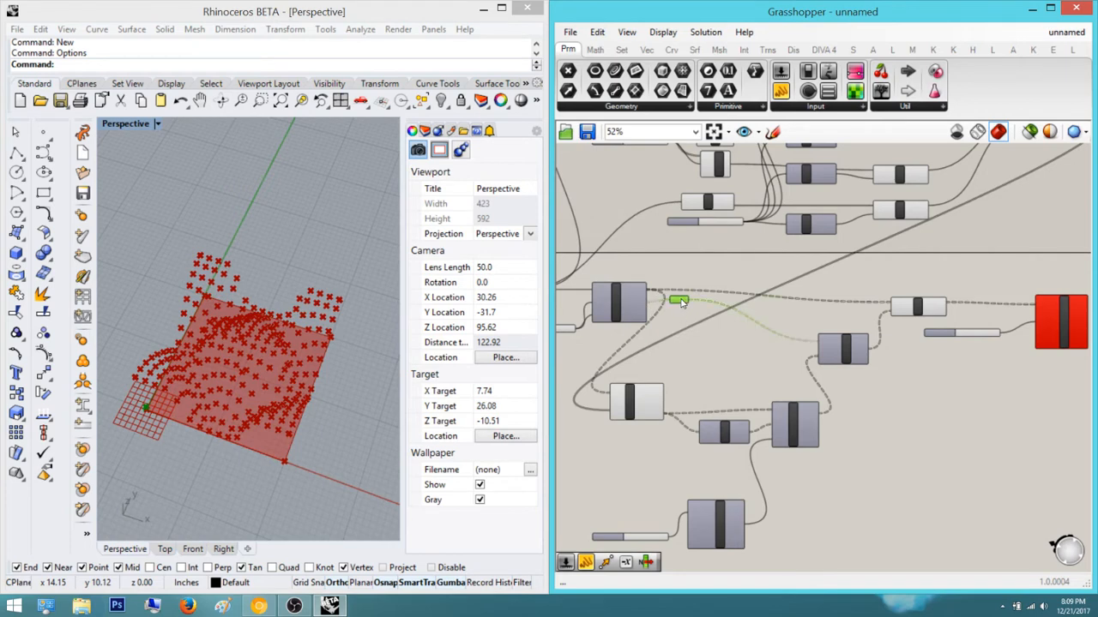
pyautogui.middleClick(681, 300)
pyautogui.click(725, 255)
pyautogui.click(768, 283)
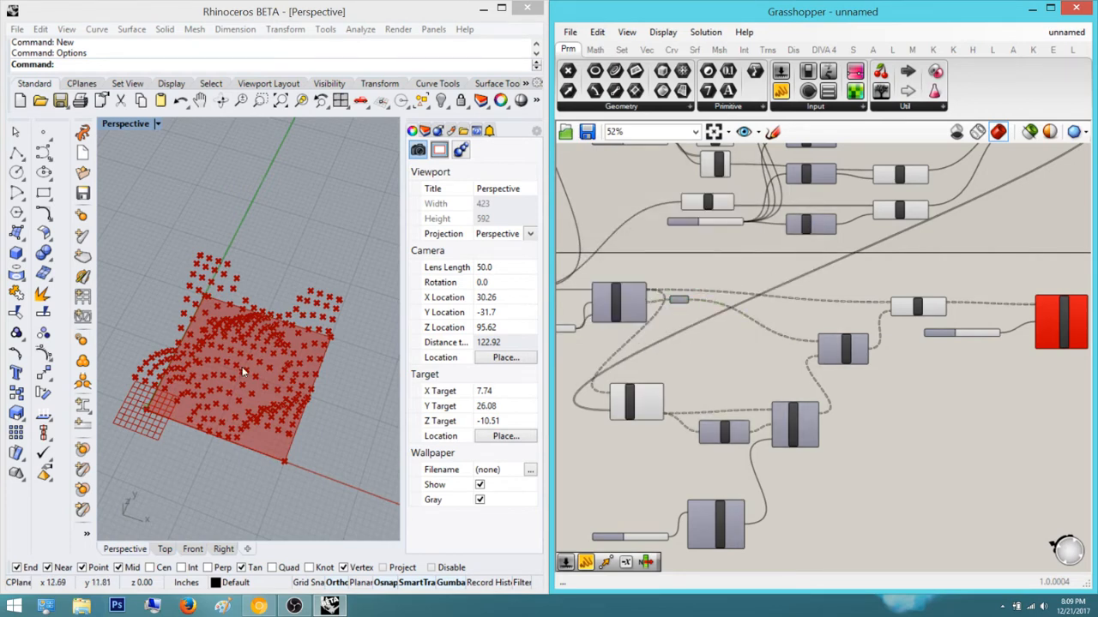
pyautogui.scroll(6, 218, 386)
pyautogui.moveTo(243, 372); pyautogui.dragTo(193, 365, button='right')
pyautogui.scroll(-2, 137, 297)
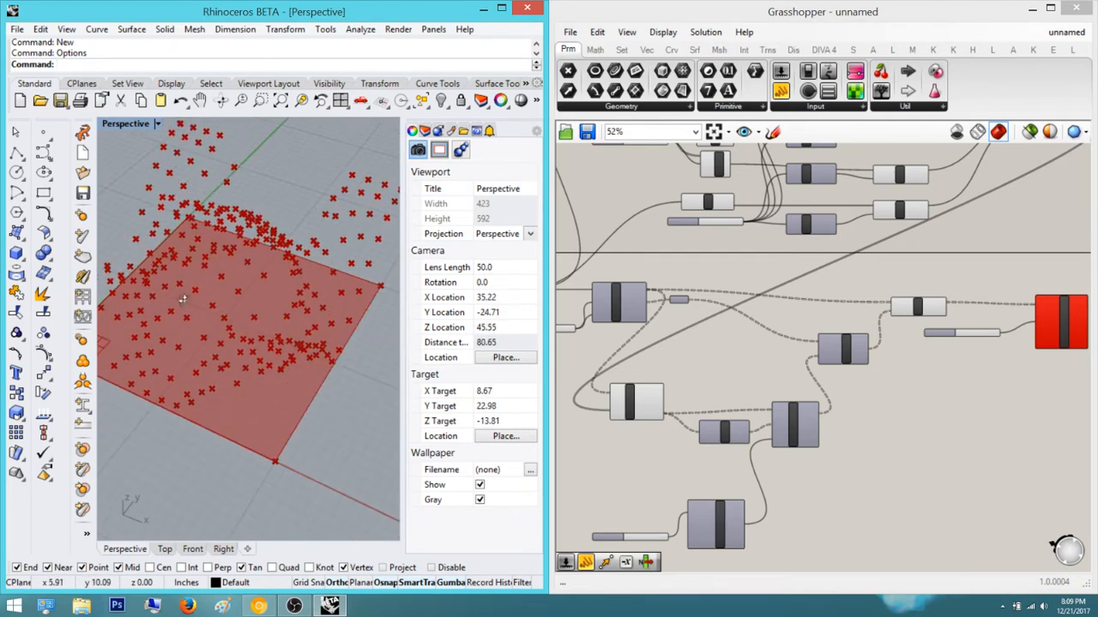
pyautogui.scroll(-2, 183, 299)
pyautogui.moveTo(183, 300); pyautogui.dragTo(168, 280, button='right')
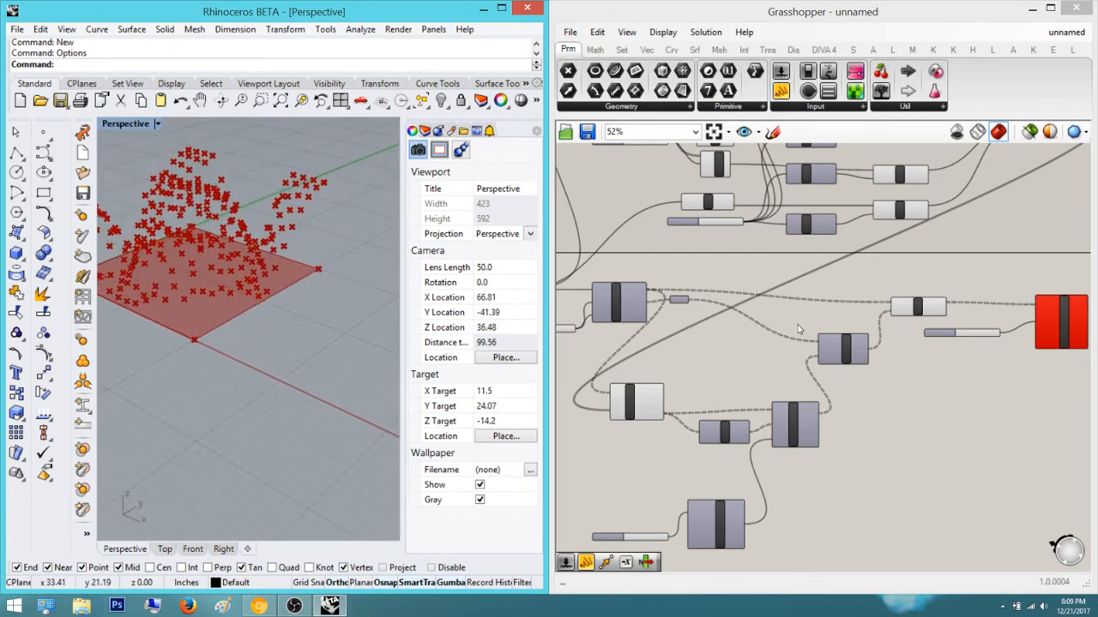
# Shift Closest Point away from Bounds, add a Graph Mapper, and connect the Distance output to its input
pyautogui.scroll(3, 798, 329)
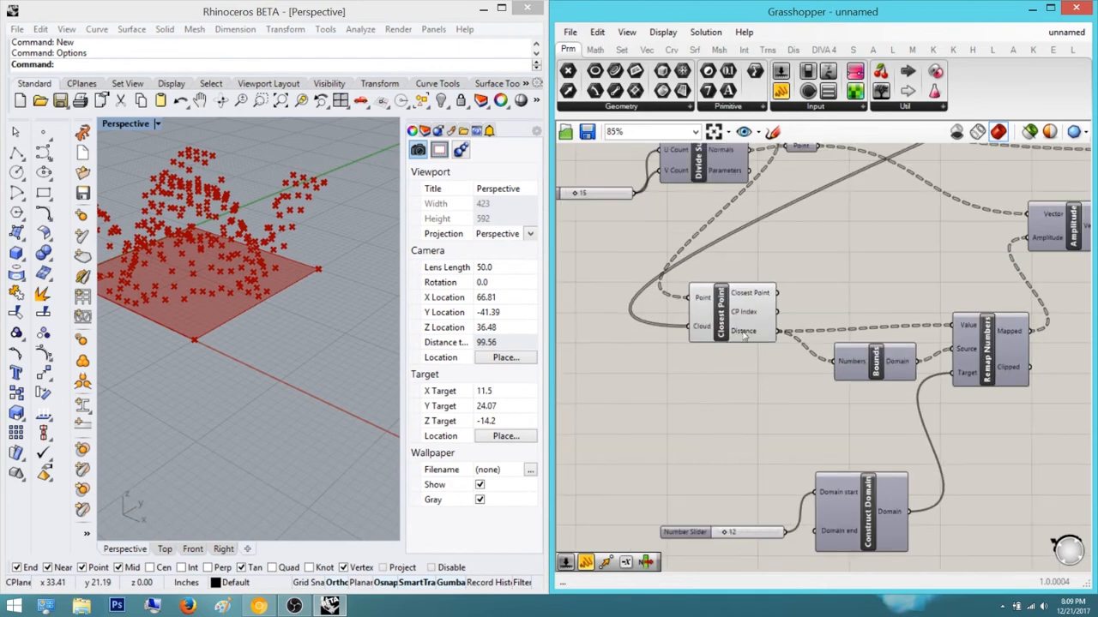
pyautogui.moveTo(743, 336); pyautogui.dragTo(655, 362)
pyautogui.doubleClick(799, 302)
pyautogui.write('gr')
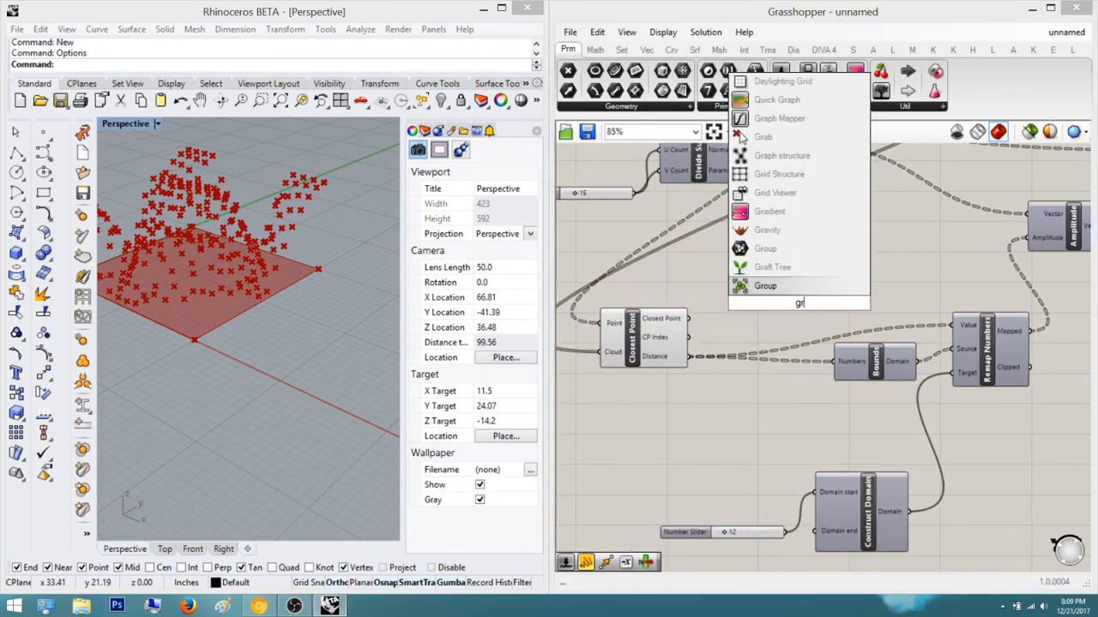
pyautogui.write('pah')
pyautogui.press('BackSpace')
pyautogui.press('BackSpace')
pyautogui.press('BackSpace')
pyautogui.write('a')
pyautogui.press('Up')
pyautogui.press('Up')
pyautogui.press('Up')
pyautogui.press('Up')
pyautogui.press('Up')
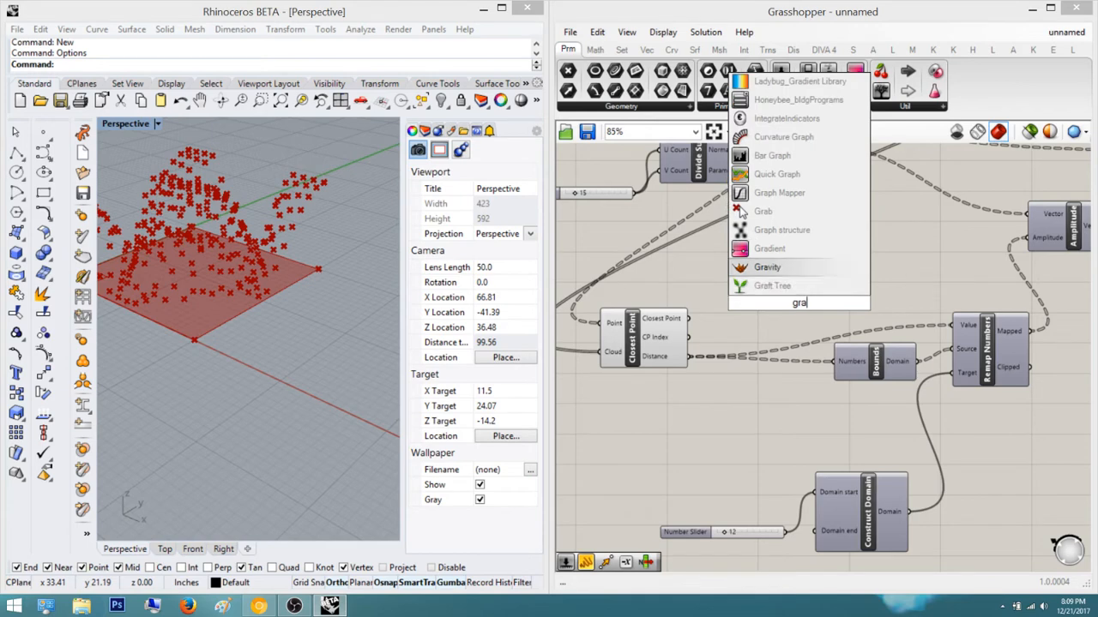
pyautogui.press('Return')
pyautogui.scroll(2, 800, 308)
pyautogui.click(800, 299)
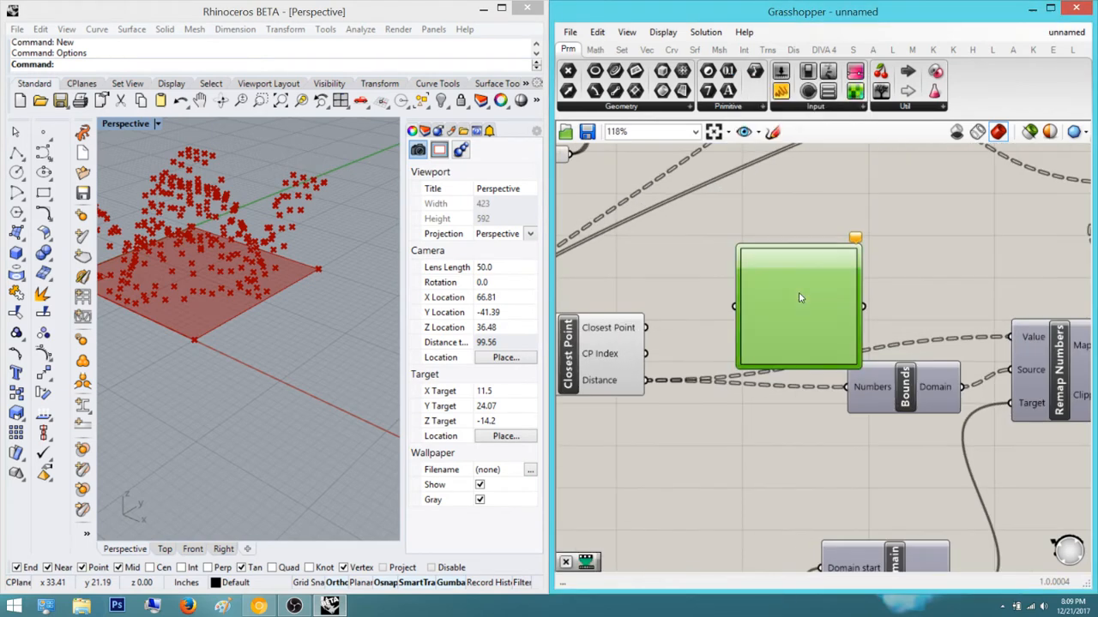
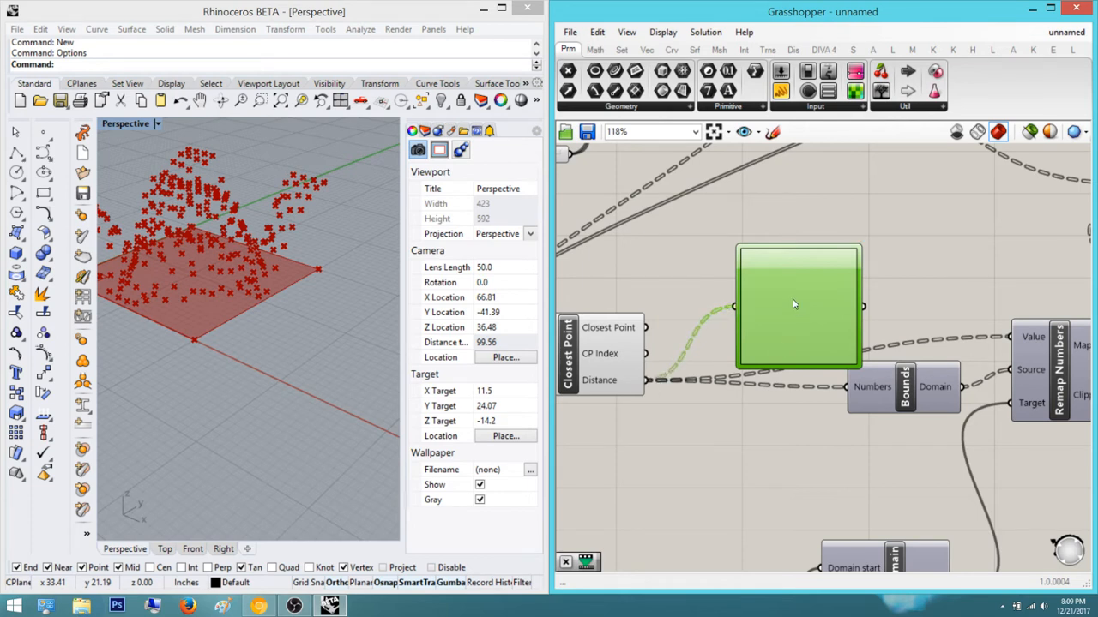
# Reposition the Graph Mapper slightly and set its graph type to Bezier
pyautogui.moveTo(793, 304); pyautogui.dragTo(773, 283)
pyautogui.rightClick(783, 273)
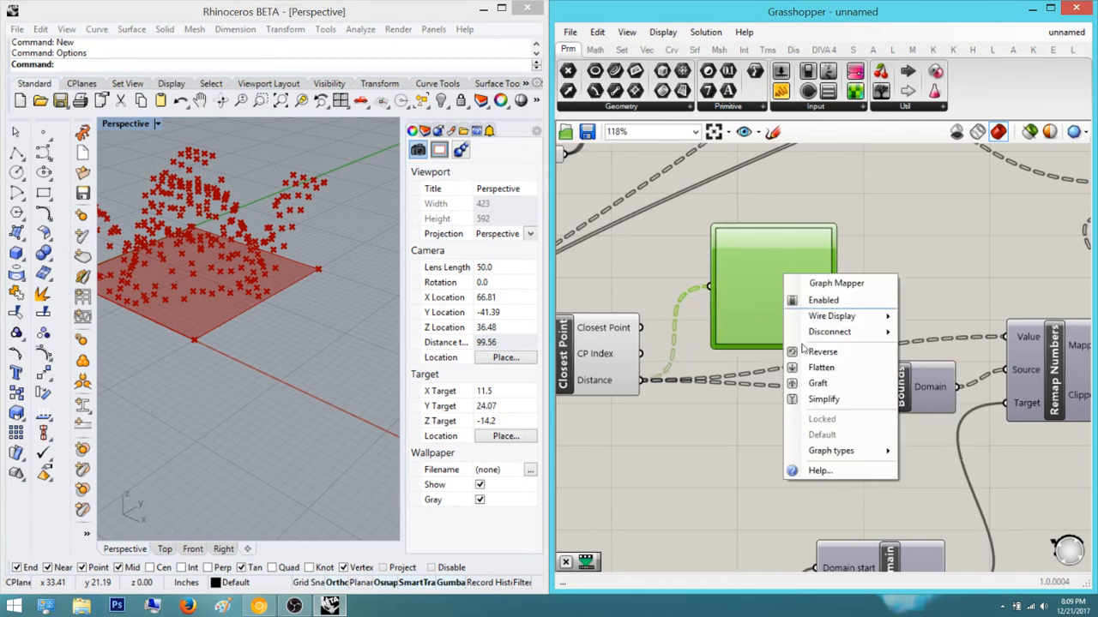
pyautogui.moveTo(858, 450)
pyautogui.click(924, 429)
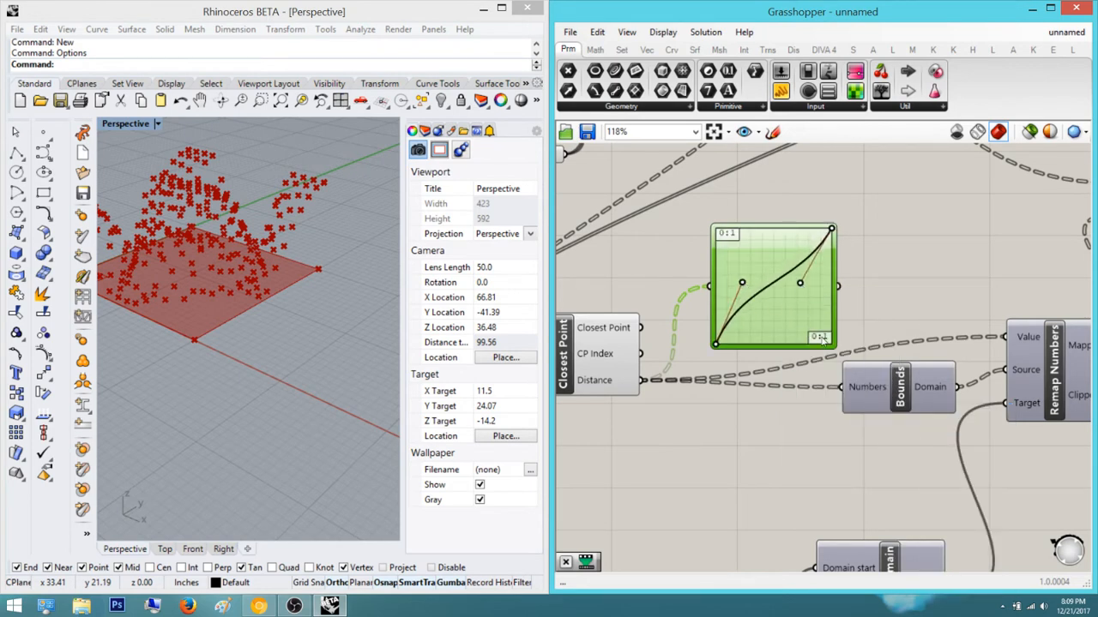
# Set the upper limits of the Graph Mapper's X and Y domains to 15
pyautogui.doubleClick(819, 286)
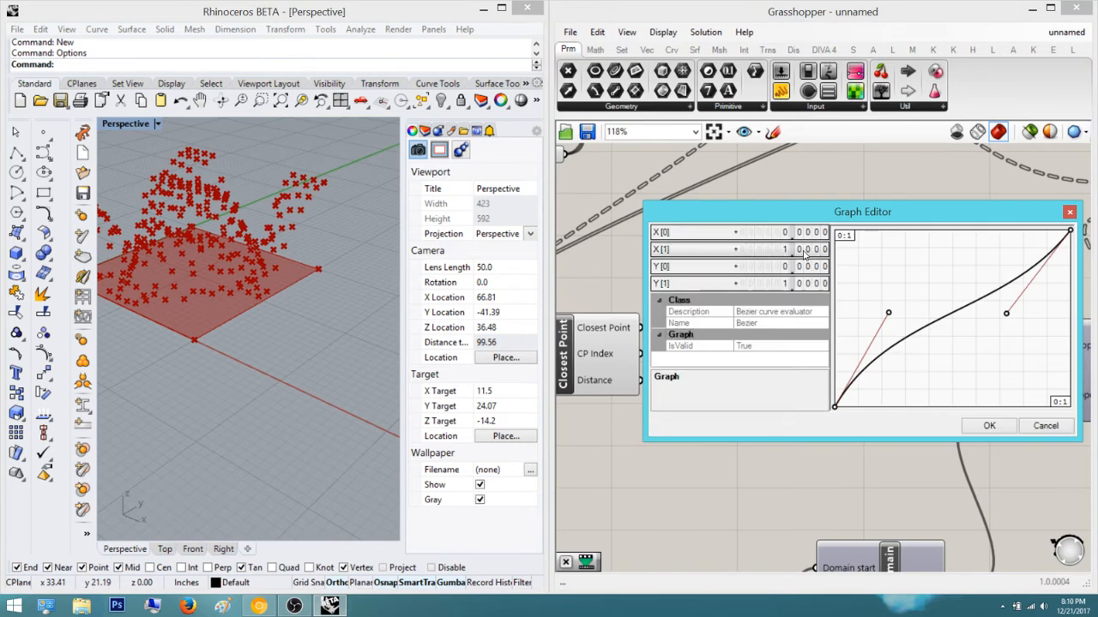
pyautogui.doubleClick(804, 250)
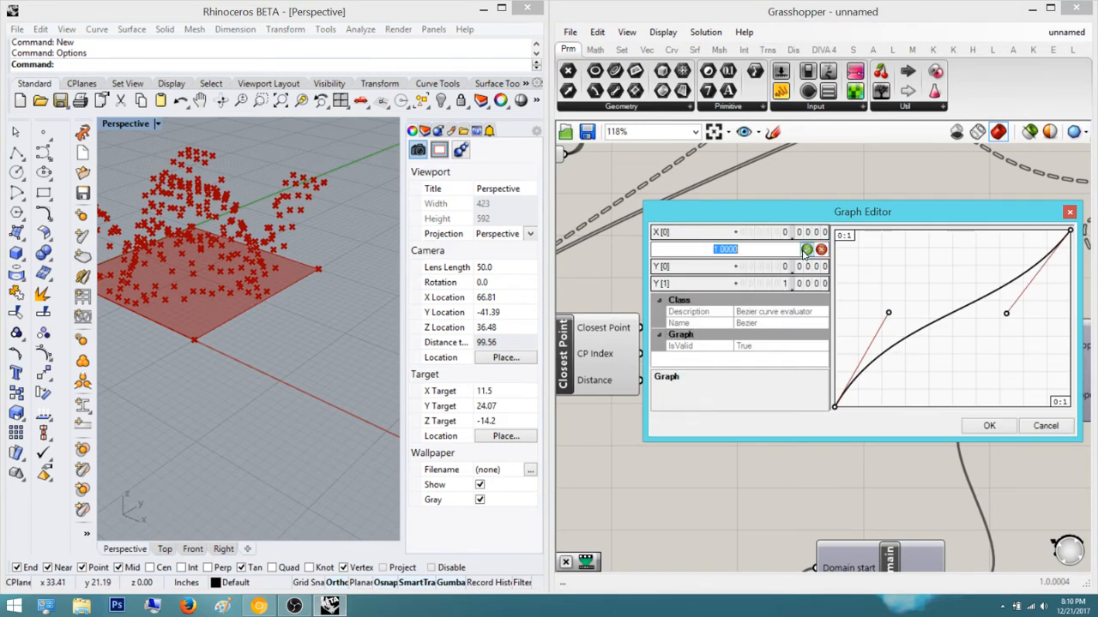
pyautogui.write('1.5')
pyautogui.click(807, 249)
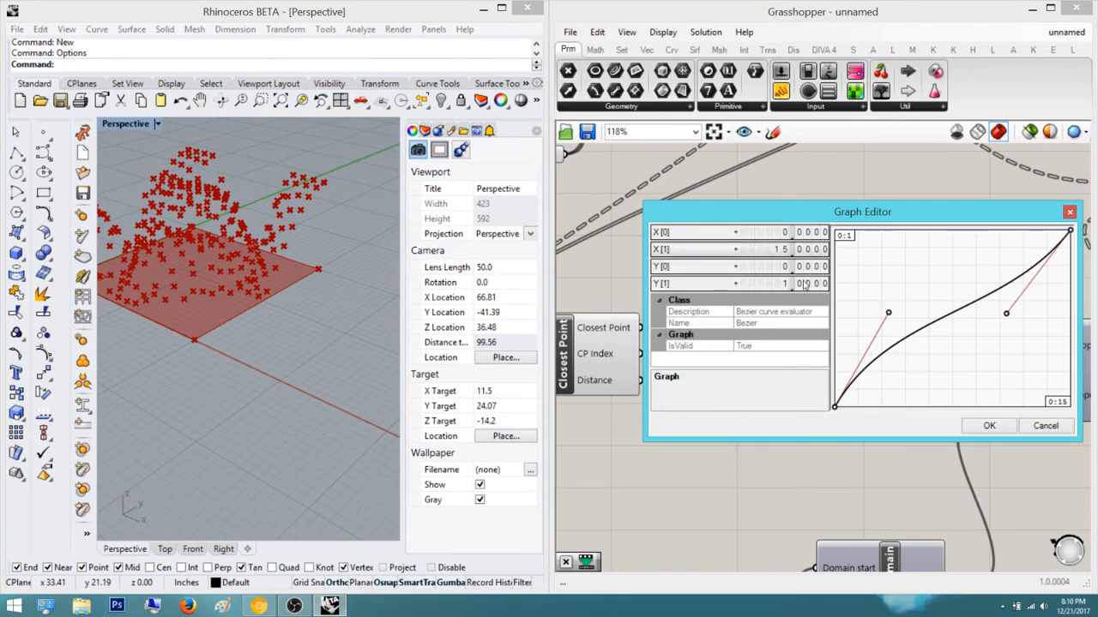
pyautogui.doubleClick(803, 286)
pyautogui.write('1.5')
pyautogui.click(807, 290)
pyautogui.click(986, 424)
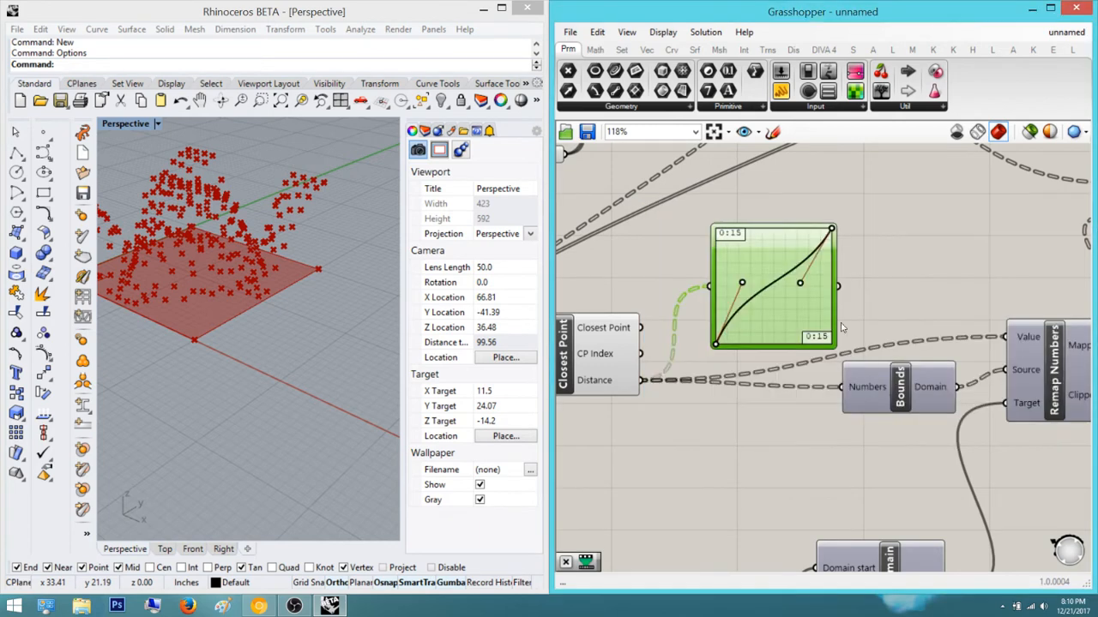
# Place the Graph Mapper between Closest Point and Bounds, and feed its output into Bounds Numbers and Remap Numbers Value instead of Distance
pyautogui.scroll(-4, 1030, 339)
pyautogui.moveTo(737, 227); pyautogui.dragTo(789, 248, button='right')
pyautogui.scroll(2, 789, 247)
pyautogui.moveTo(1005, 371); pyautogui.dragTo(887, 383, button='right')
pyautogui.scroll(3, 985, 376)
pyautogui.moveTo(892, 361); pyautogui.dragTo(861, 471)
pyautogui.scroll(-2, 935, 475)
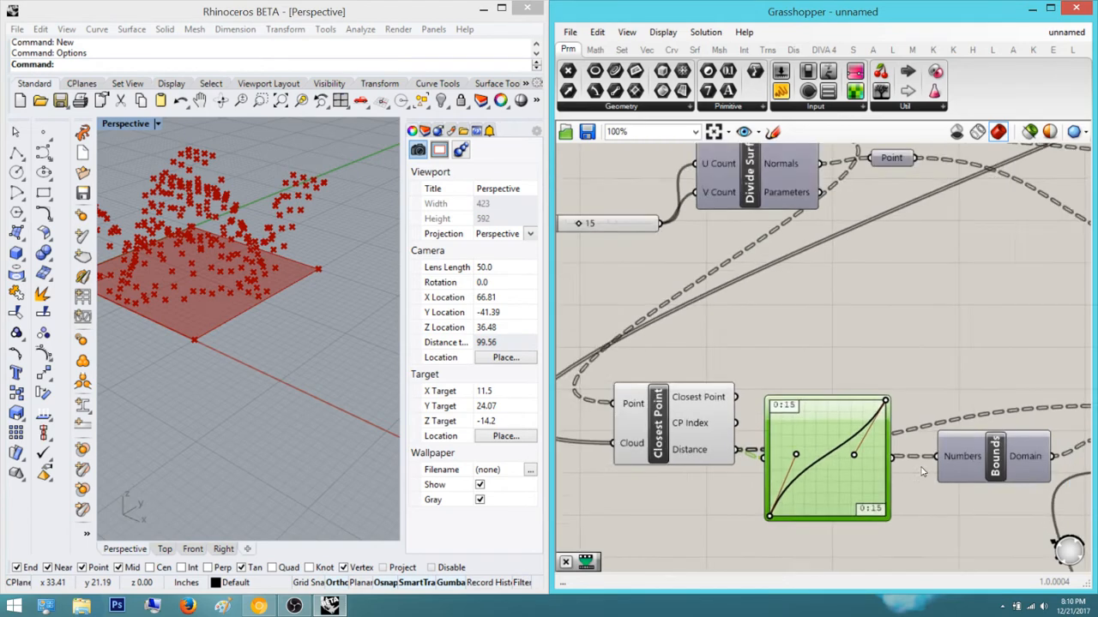
pyautogui.moveTo(928, 473); pyautogui.dragTo(868, 458, button='right')
pyautogui.moveTo(812, 462); pyautogui.dragTo(860, 440)
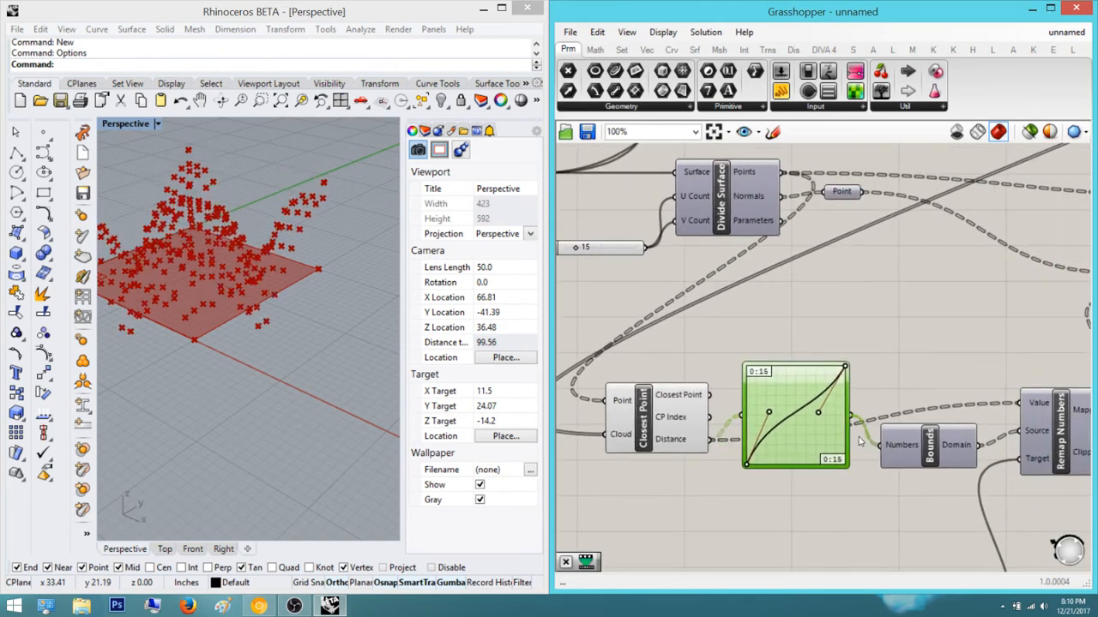
pyautogui.moveTo(1026, 404); pyautogui.dragTo(1025, 403)
# Raise both Bezier handles of the Graph Mapper to the graph's upper edge so the curve rises steeply and flattens out
pyautogui.moveTo(611, 422); pyautogui.dragTo(649, 380, button='right')
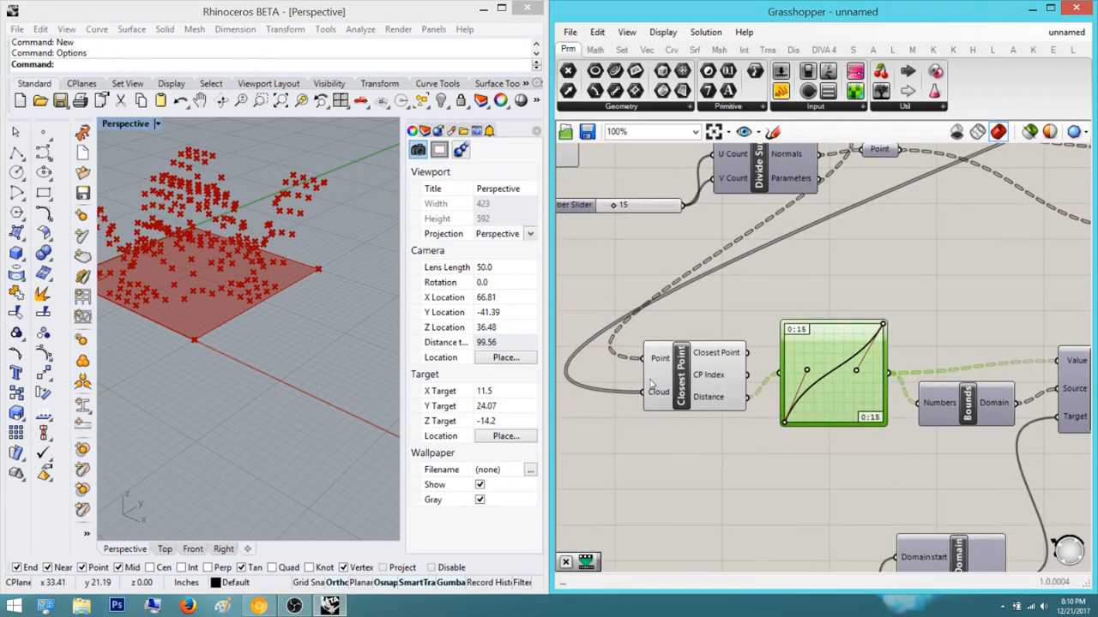
pyautogui.moveTo(259, 252); pyautogui.dragTo(314, 247, button='right')
pyautogui.scroll(-2, 314, 247)
pyautogui.scroll(-2, 314, 247)
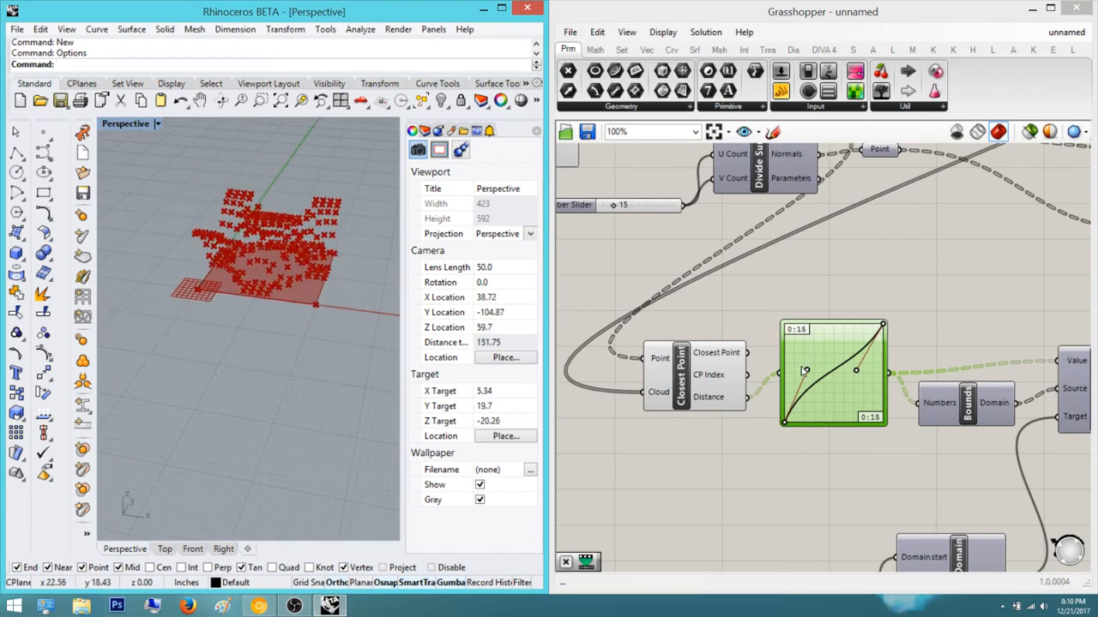
pyautogui.moveTo(804, 370); pyautogui.dragTo(775, 334)
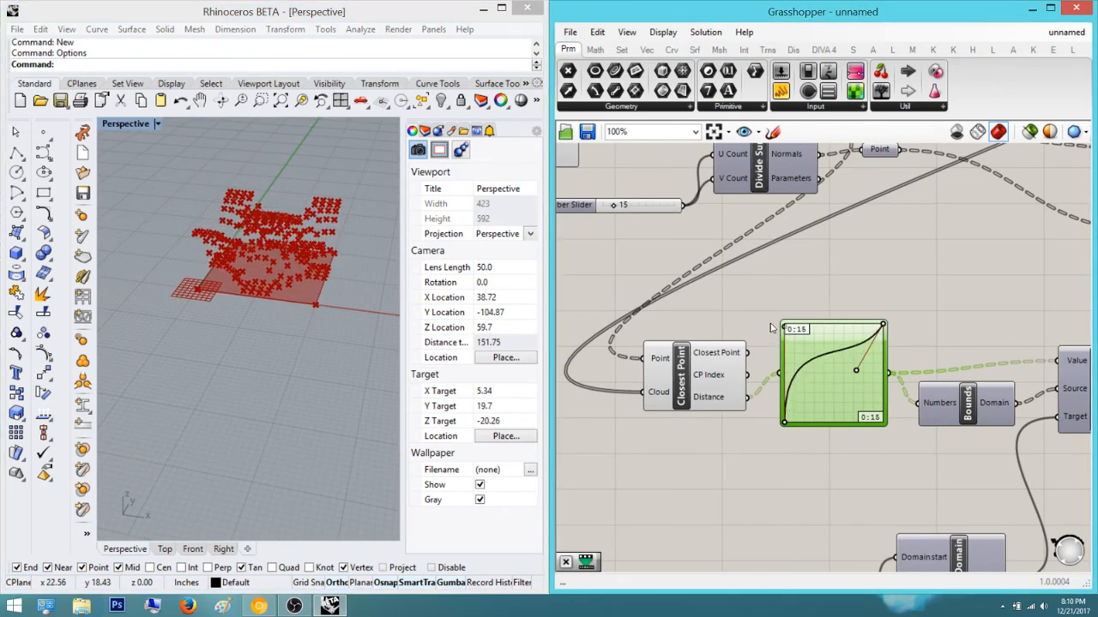
pyautogui.moveTo(858, 370); pyautogui.dragTo(820, 289)
# Lower the Bezier start handle to about mid-height and shift it inward so the curve begins with a straighter, gentler rise
pyautogui.moveTo(233, 248); pyautogui.dragTo(214, 230, button='right')
pyautogui.scroll(6, 179, 269)
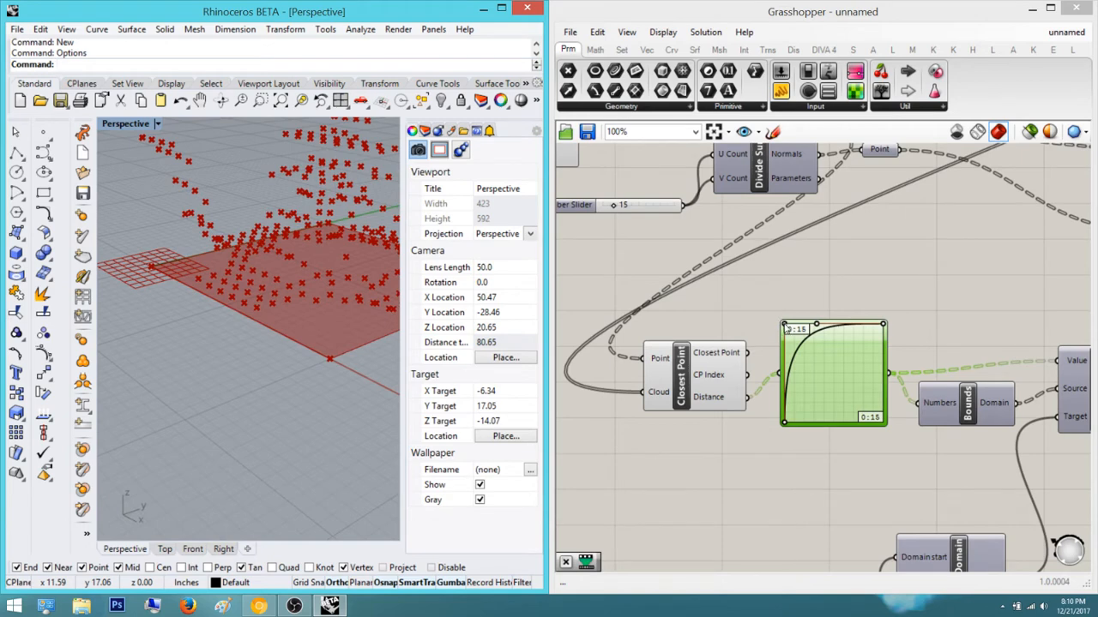
pyautogui.moveTo(786, 329); pyautogui.dragTo(782, 433)
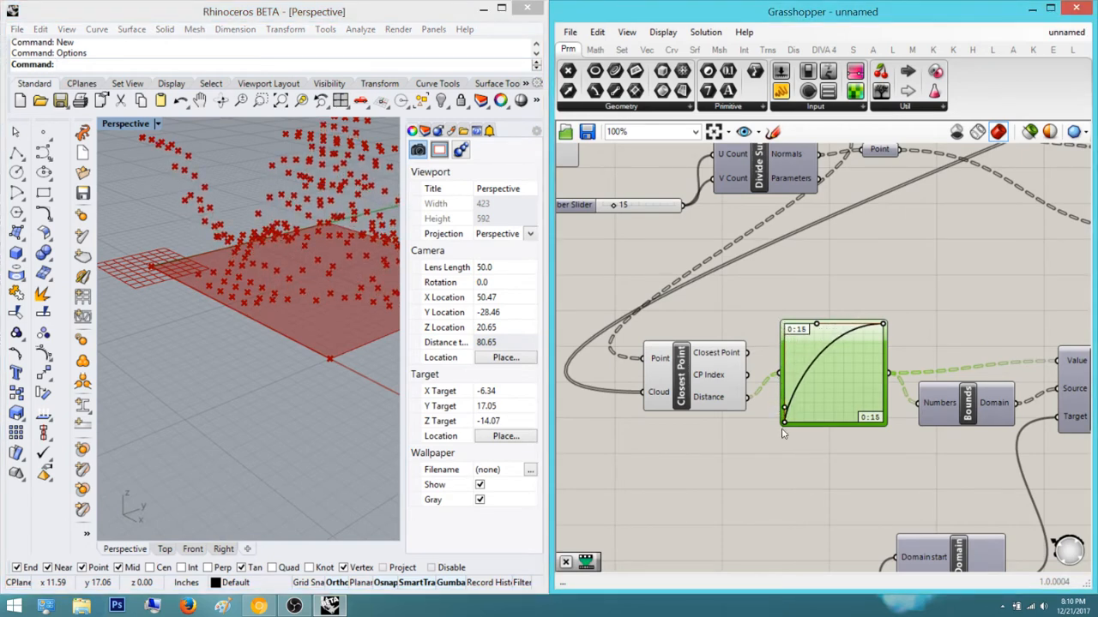
pyautogui.moveTo(788, 372)
pyautogui.mouseDown()
pyautogui.moveTo(819, 361)
pyautogui.moveTo(808, 371)
pyautogui.mouseUp()
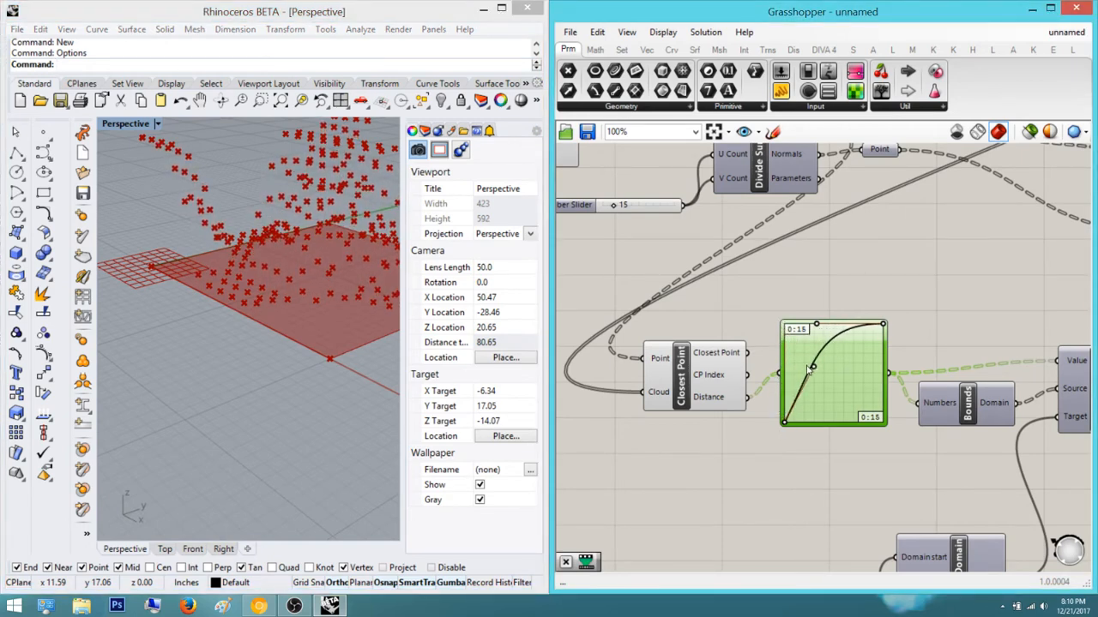
# Steepen the start of the Graph Mapper's Bezier curve by moving its start handle closer to the graph's left edge
pyautogui.moveTo(816, 325)
pyautogui.mouseDown()
pyautogui.moveTo(828, 347)
pyautogui.moveTo(800, 301)
pyautogui.moveTo(816, 312)
pyautogui.mouseUp()
pyautogui.scroll(-2, 909, 308)
pyautogui.moveTo(935, 300); pyautogui.dragTo(829, 332, button='right')
pyautogui.click(719, 337)
pyautogui.click(887, 299)
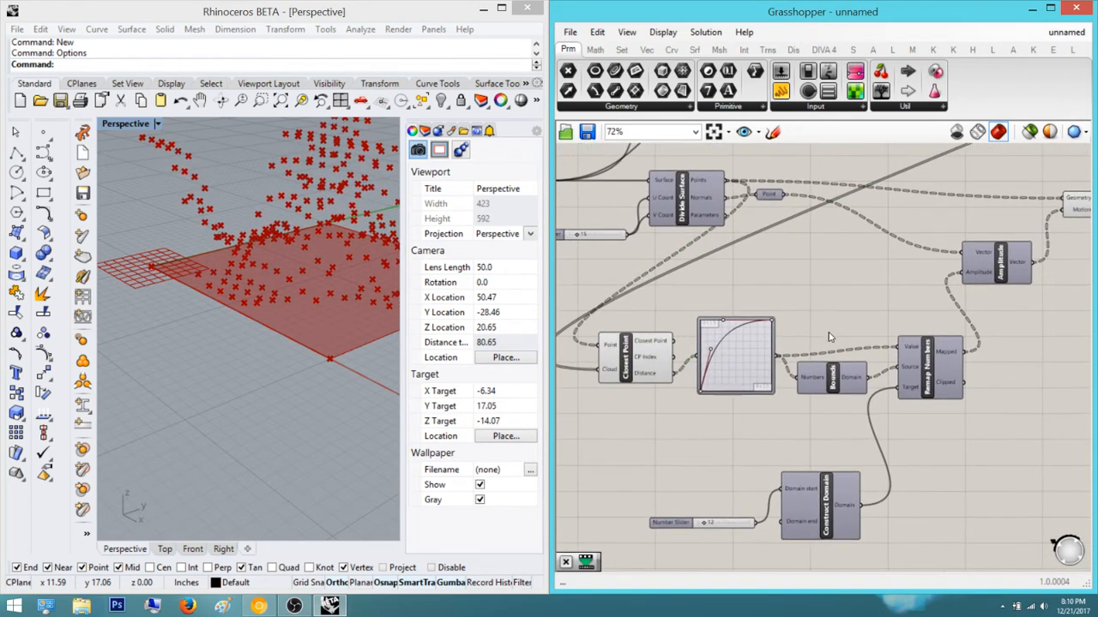
# Set the number slider feeding Construct Domain's Domain start to 13
pyautogui.moveTo(706, 505); pyautogui.dragTo(791, 494, button='right')
pyautogui.scroll(5, 790, 516)
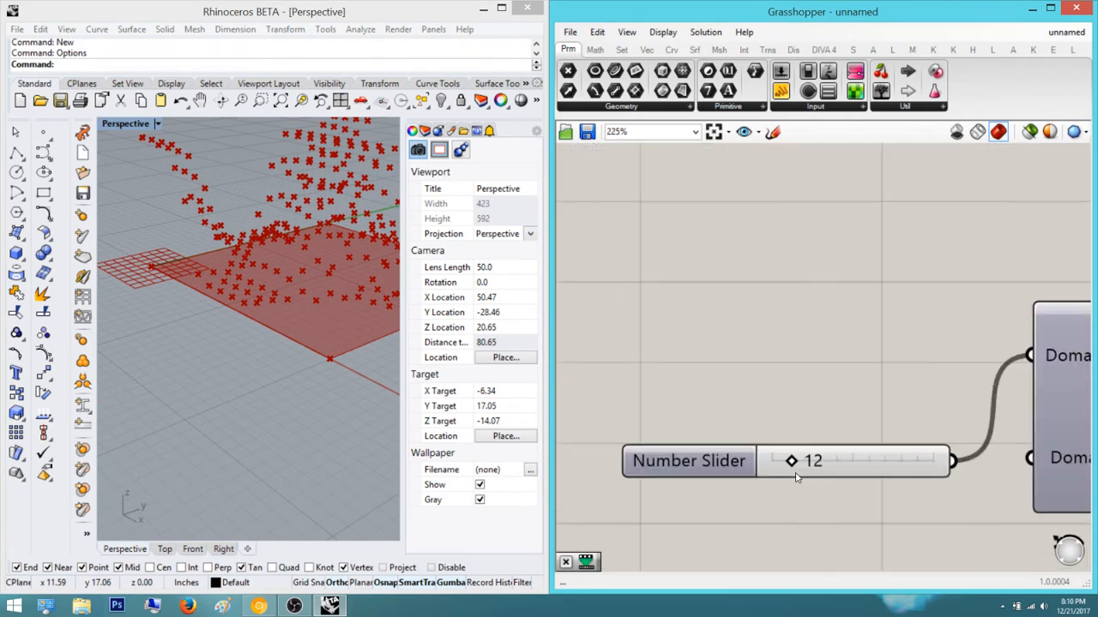
pyautogui.moveTo(790, 461); pyautogui.dragTo(793, 461)
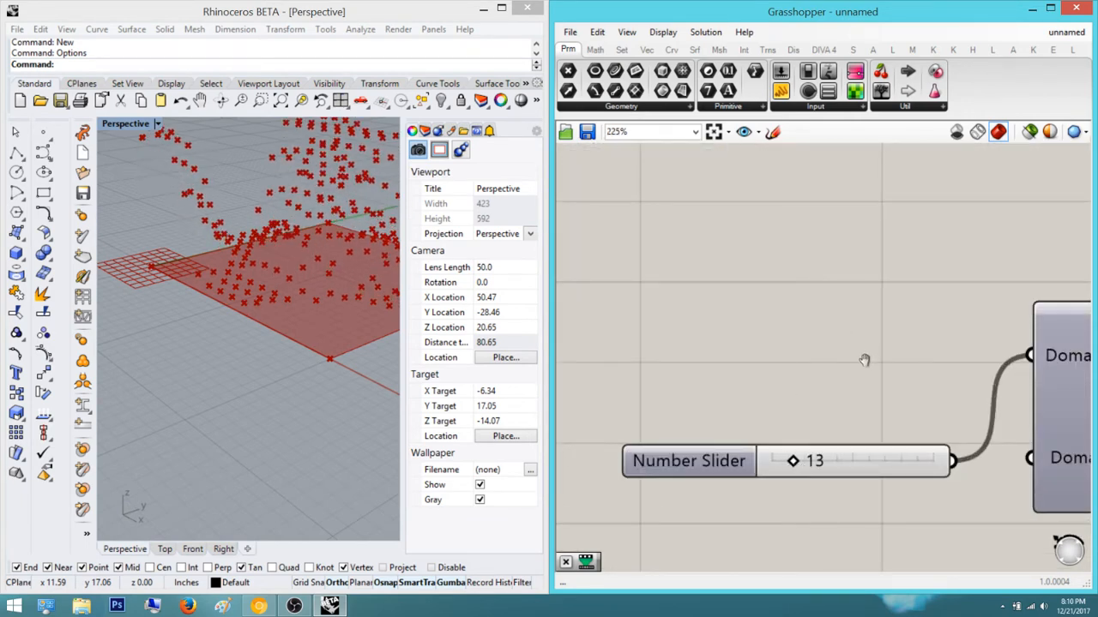
# Examine the Divide Surface count slider and the arrangement of the moved points in the perspective view
pyautogui.scroll(-4, 864, 361)
pyautogui.moveTo(806, 261); pyautogui.dragTo(903, 384, button='right')
pyautogui.moveTo(808, 299); pyautogui.dragTo(911, 333, button='right')
pyautogui.scroll(4, 849, 244)
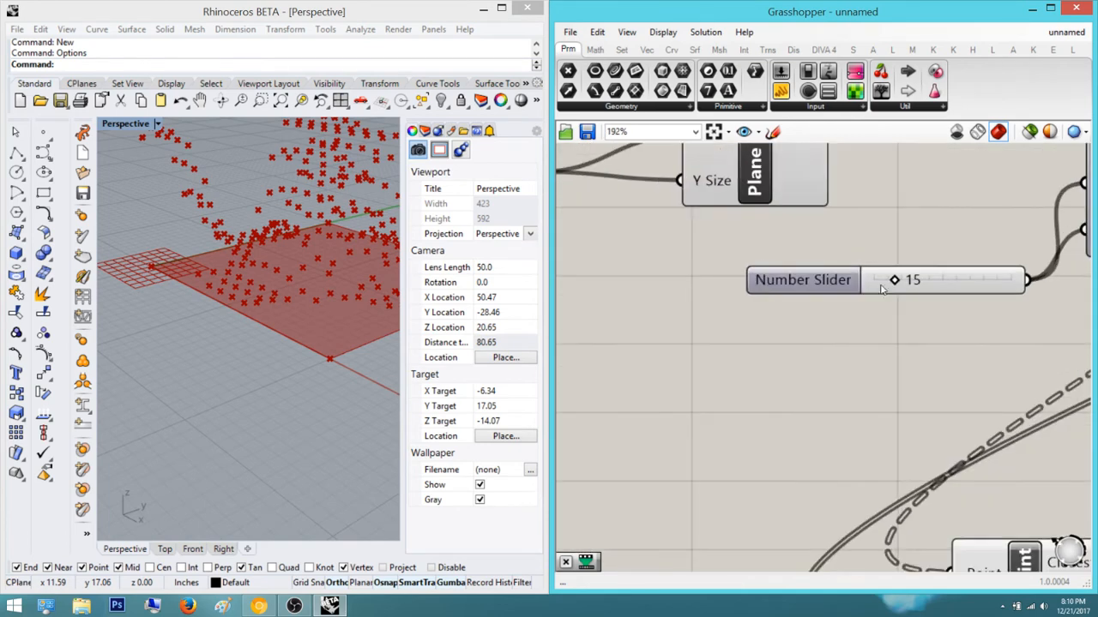
pyautogui.moveTo(330, 283); pyautogui.dragTo(295, 295, button='right')
pyautogui.scroll(-2, 296, 295)
pyautogui.scroll(-3, 911, 321)
pyautogui.moveTo(910, 322); pyautogui.dragTo(825, 323, button='right')
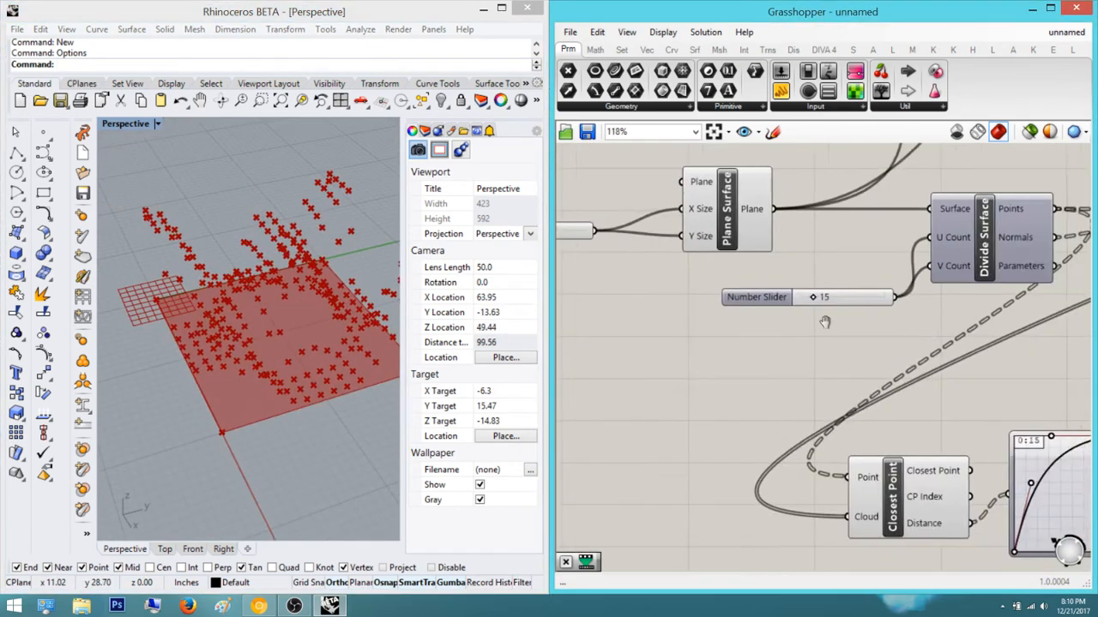
# Try lower values on the Surface From Points U Count slider, ending at 14
pyautogui.scroll(-3, 985, 320)
pyautogui.moveTo(984, 320); pyautogui.dragTo(677, 314, button='right')
pyautogui.moveTo(1050, 324); pyautogui.dragTo(834, 322, button='right')
pyautogui.scroll(1, 995, 301)
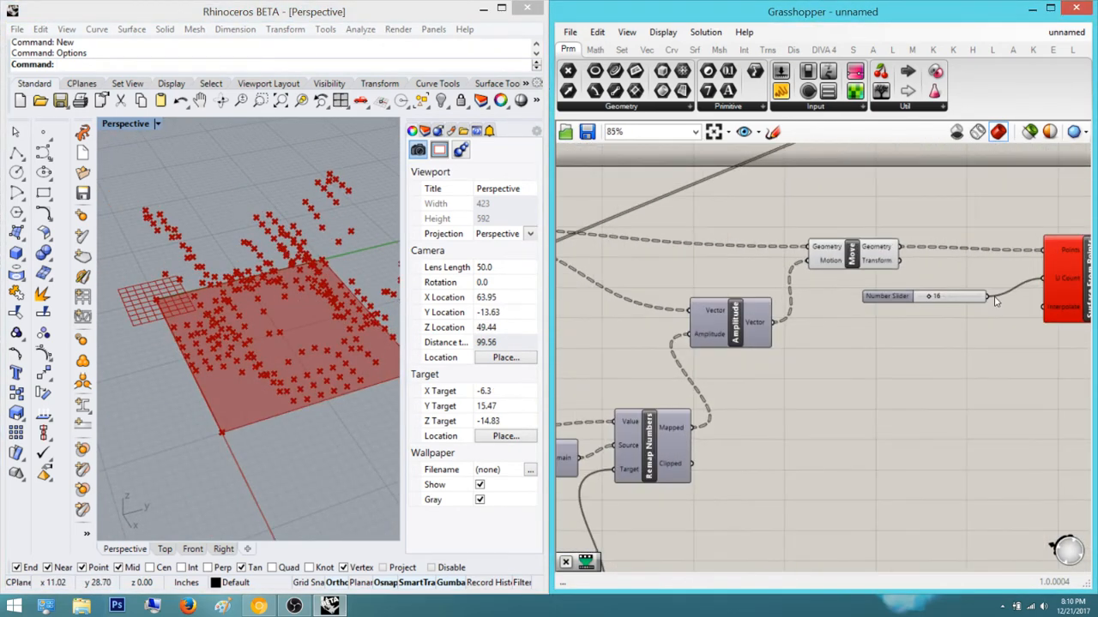
pyautogui.scroll(4, 933, 298)
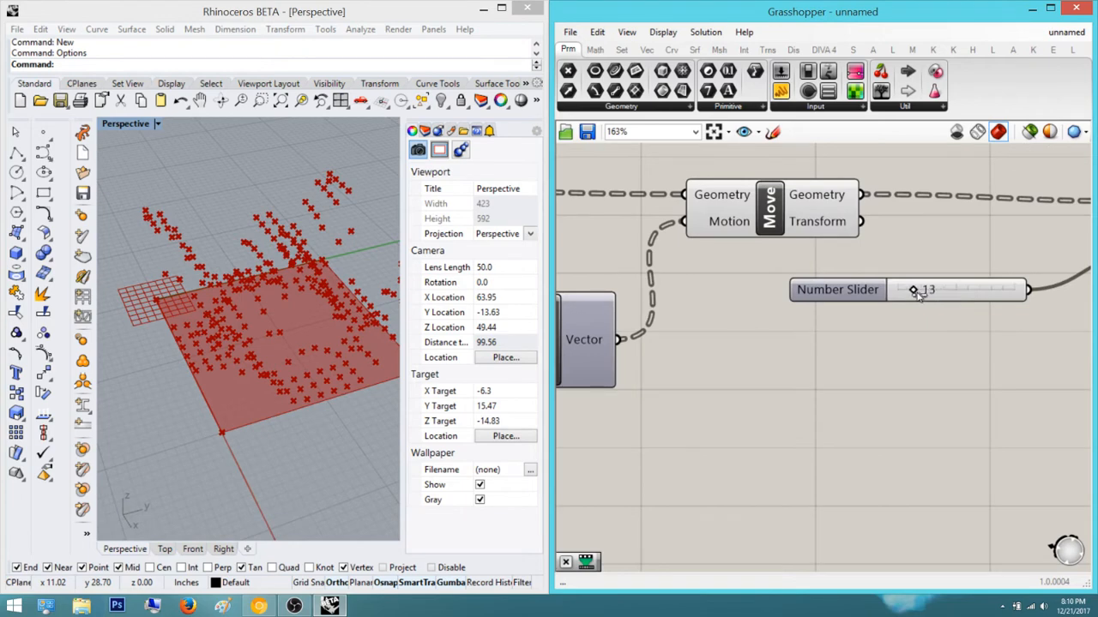
pyautogui.scroll(-3, 919, 291)
pyautogui.moveTo(909, 287); pyautogui.dragTo(849, 287, button='right')
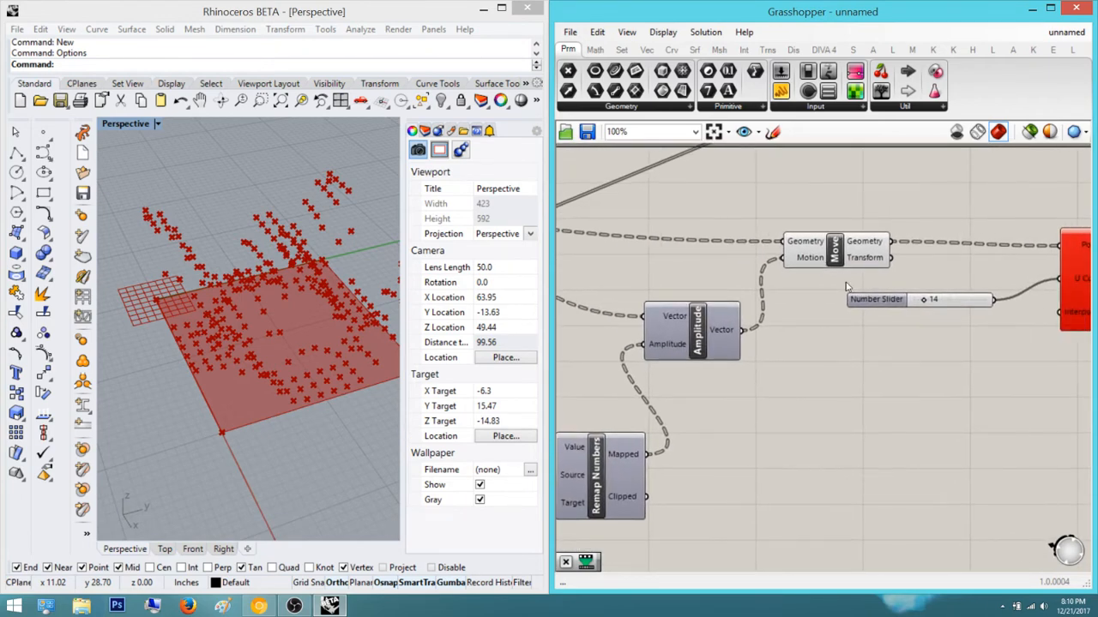
# Highlight the Move component's points in the perspective view and trace the wiring back to the Graph Mapper
pyautogui.click(854, 262)
pyautogui.moveTo(372, 264)
pyautogui.mouseDown(button='right')
pyautogui.moveTo(376, 179)
pyautogui.moveTo(374, 244)
pyautogui.mouseUp(button='right')
pyautogui.moveTo(696, 380); pyautogui.dragTo(911, 364, button='right')
pyautogui.scroll(-3, 931, 365)
pyautogui.scroll(3, 791, 421)
pyautogui.moveTo(689, 453); pyautogui.dragTo(849, 442, button='right')
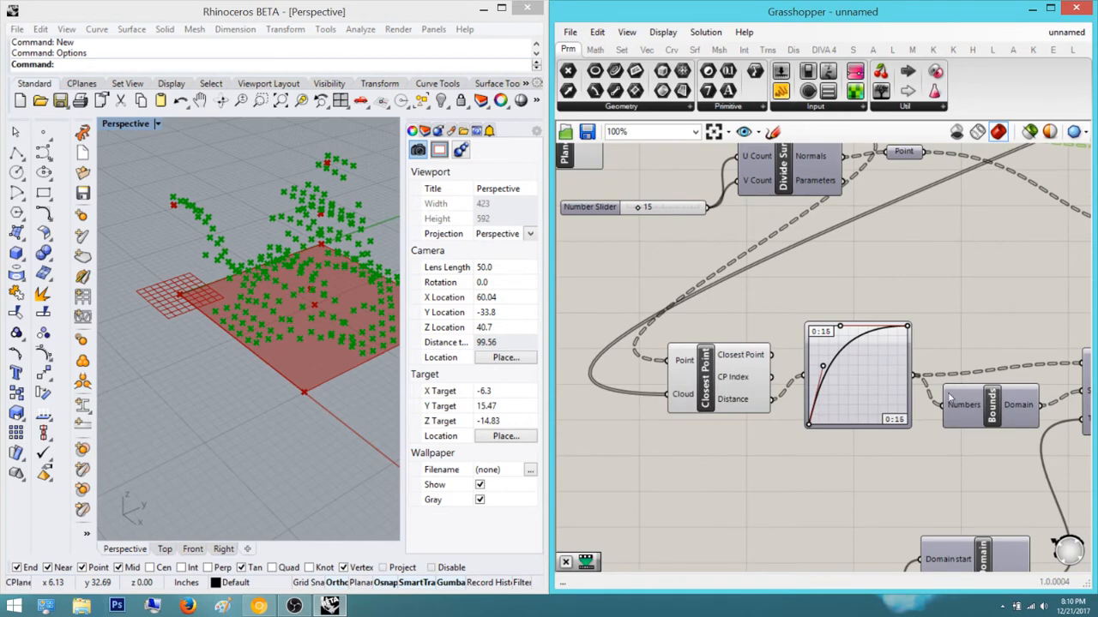
pyautogui.moveTo(881, 387); pyautogui.dragTo(839, 409, button='right')
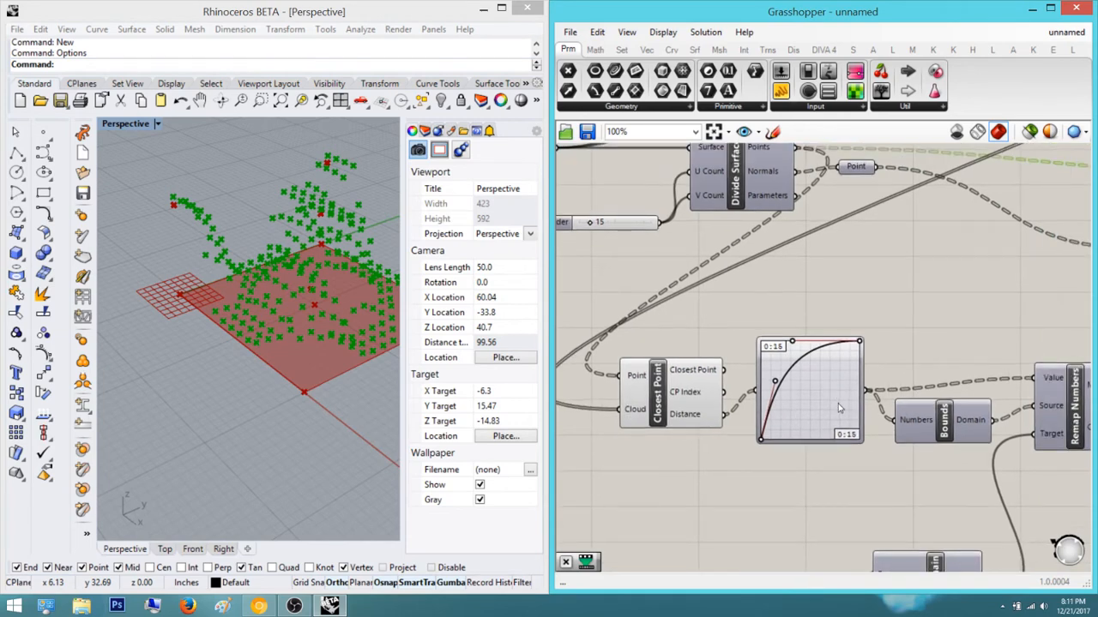
# Try flattening the Point input of Closest Point, and turn Flatten off again
pyautogui.click(643, 379)
pyautogui.moveTo(812, 270); pyautogui.dragTo(858, 360, button='right')
pyautogui.rightClick(671, 445)
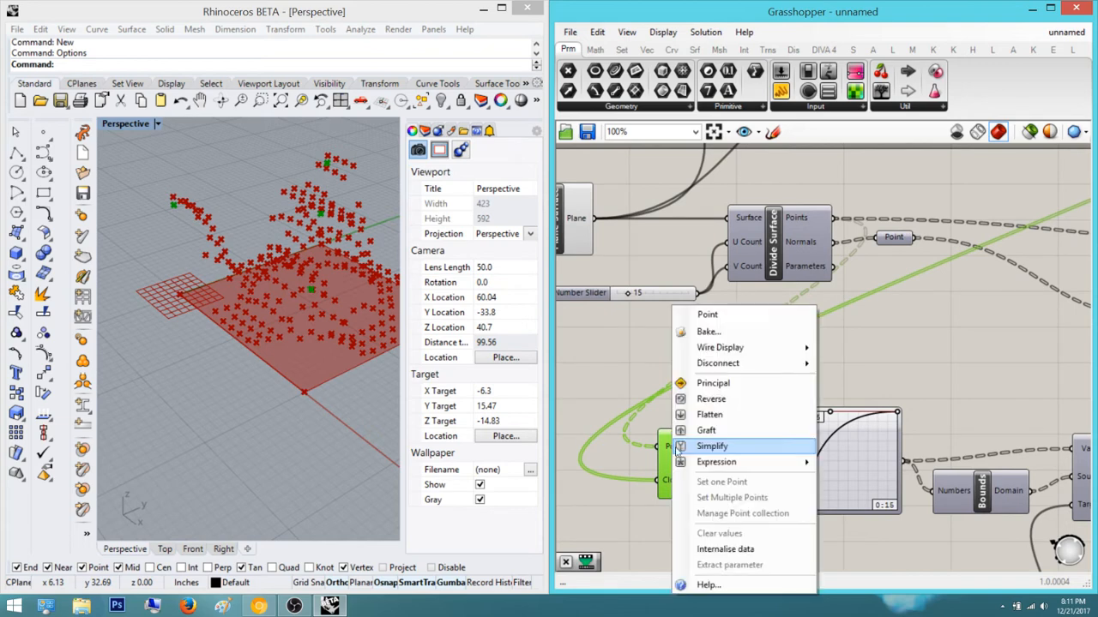
pyautogui.click(729, 417)
pyautogui.click(757, 392)
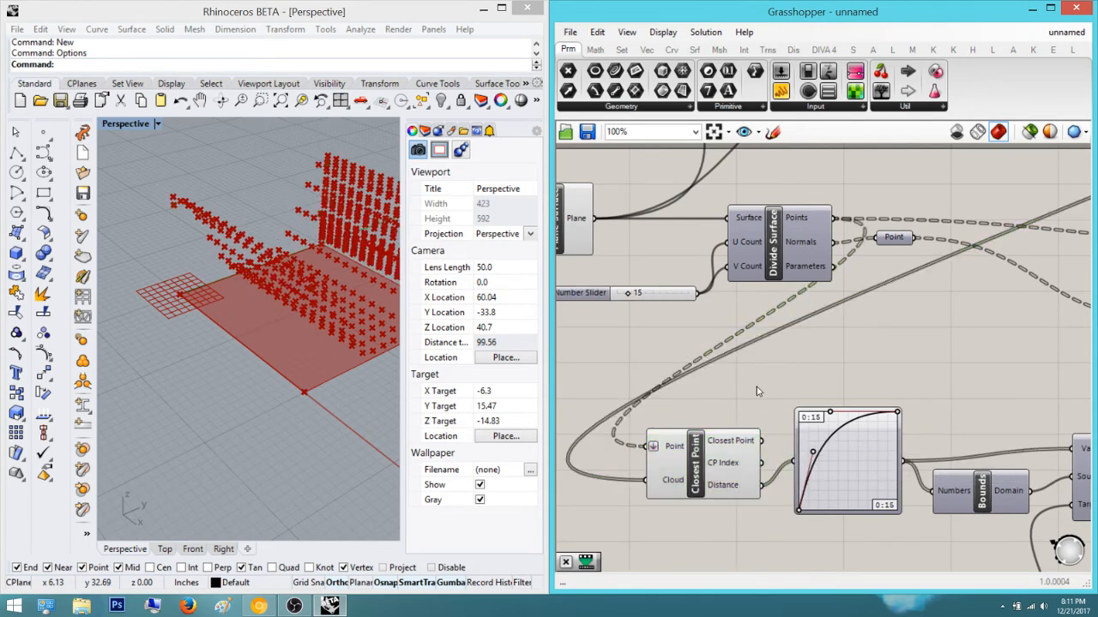
pyautogui.rightClick(675, 448)
pyautogui.click(712, 426)
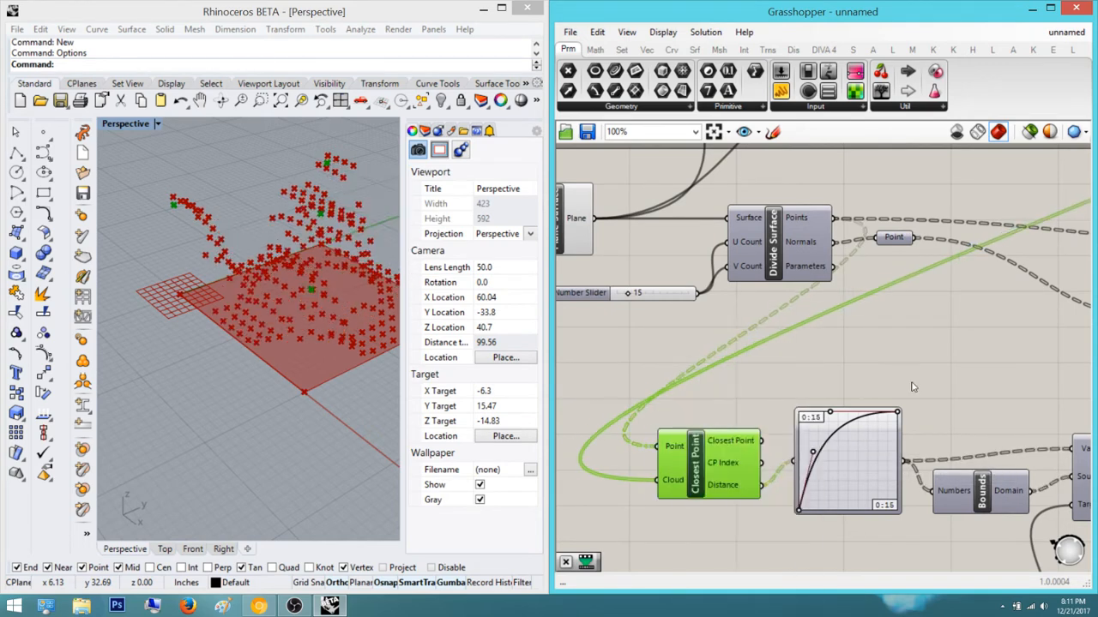
# Examine the wiring from Divide Surface and Remap Numbers through Amplitude and Move to Surface From Points
pyautogui.scroll(-2, 980, 410)
pyautogui.scroll(-2, 980, 411)
pyautogui.moveTo(980, 411); pyautogui.dragTo(884, 400, button='right')
pyautogui.scroll(4, 923, 358)
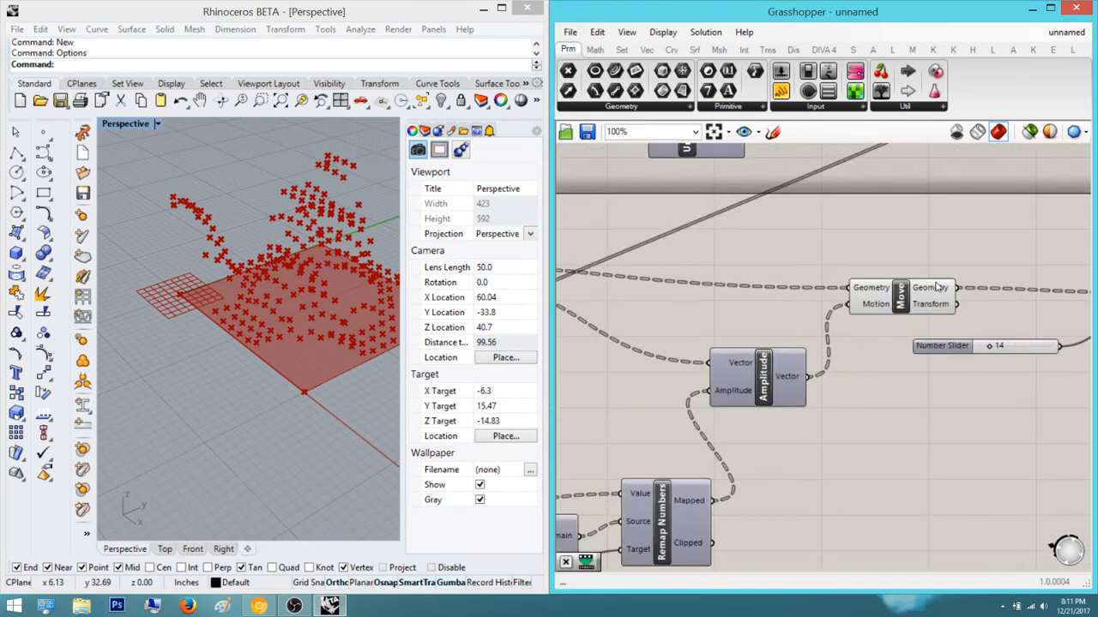
pyautogui.scroll(-3, 789, 306)
pyautogui.moveTo(789, 307); pyautogui.dragTo(986, 324, button='right')
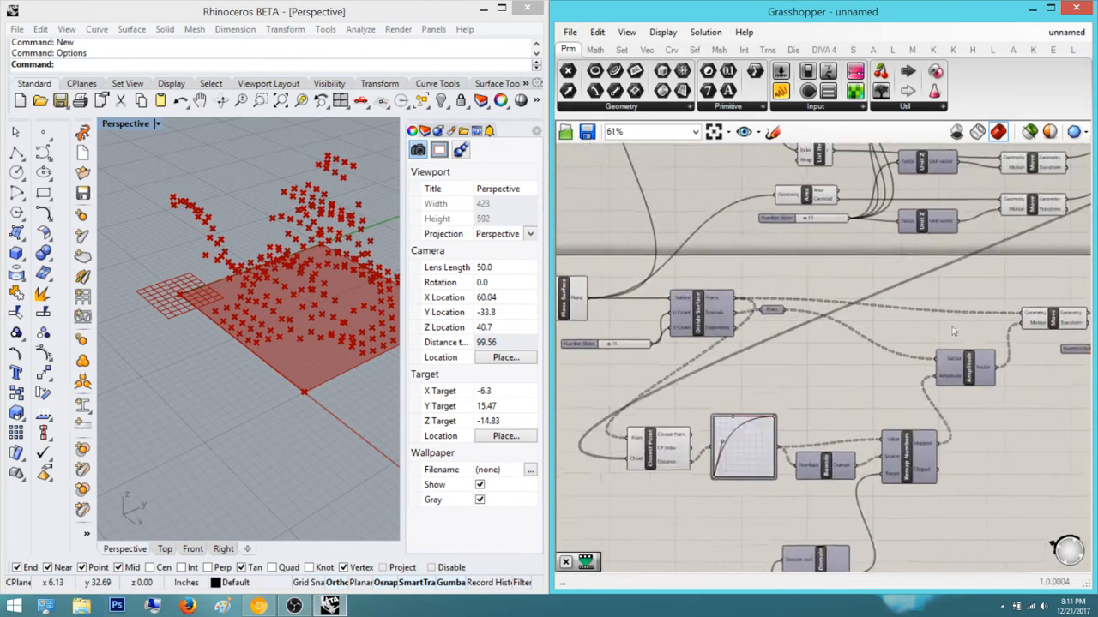
pyautogui.scroll(3, 755, 307)
pyautogui.scroll(-1, 696, 292)
pyautogui.moveTo(956, 407); pyautogui.dragTo(843, 404, button='right')
pyautogui.scroll(-6, 941, 380)
pyautogui.moveTo(941, 384); pyautogui.dragTo(863, 396, button='right')
pyautogui.scroll(3, 845, 407)
pyautogui.moveTo(1072, 302); pyautogui.dragTo(934, 318, button='right')
pyautogui.scroll(4, 934, 319)
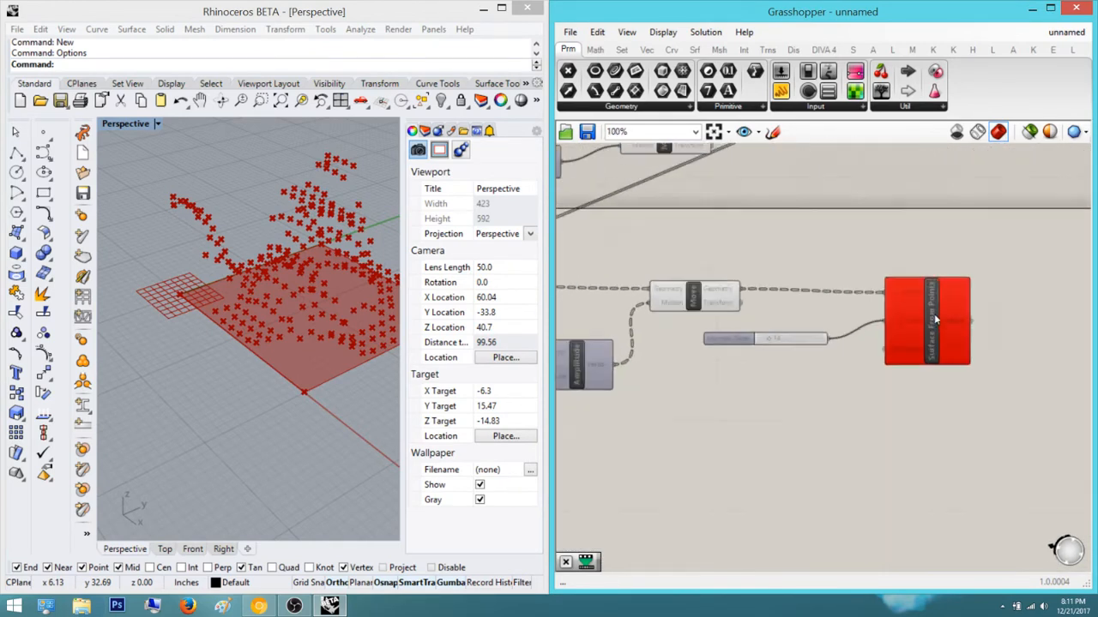
# Test the Surface From Points U Count slider at 17 and 2, and set it to 10
pyautogui.moveTo(783, 334); pyautogui.dragTo(856, 347, button='right')
pyautogui.scroll(2, 857, 346)
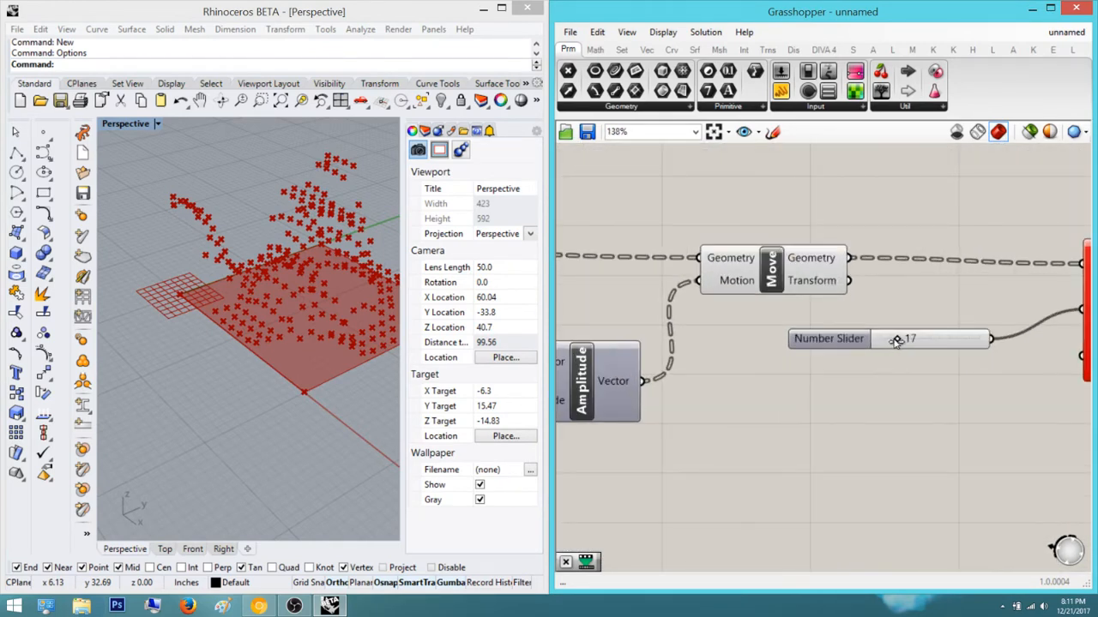
pyautogui.moveTo(882, 345); pyautogui.dragTo(881, 343)
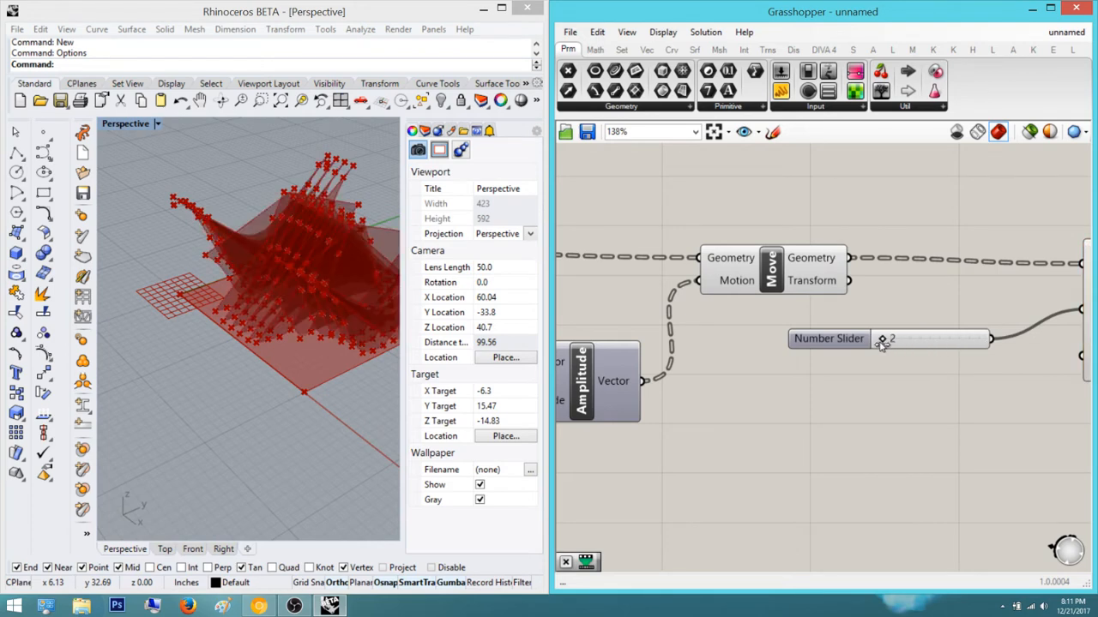
pyautogui.moveTo(882, 343); pyautogui.dragTo(888, 344)
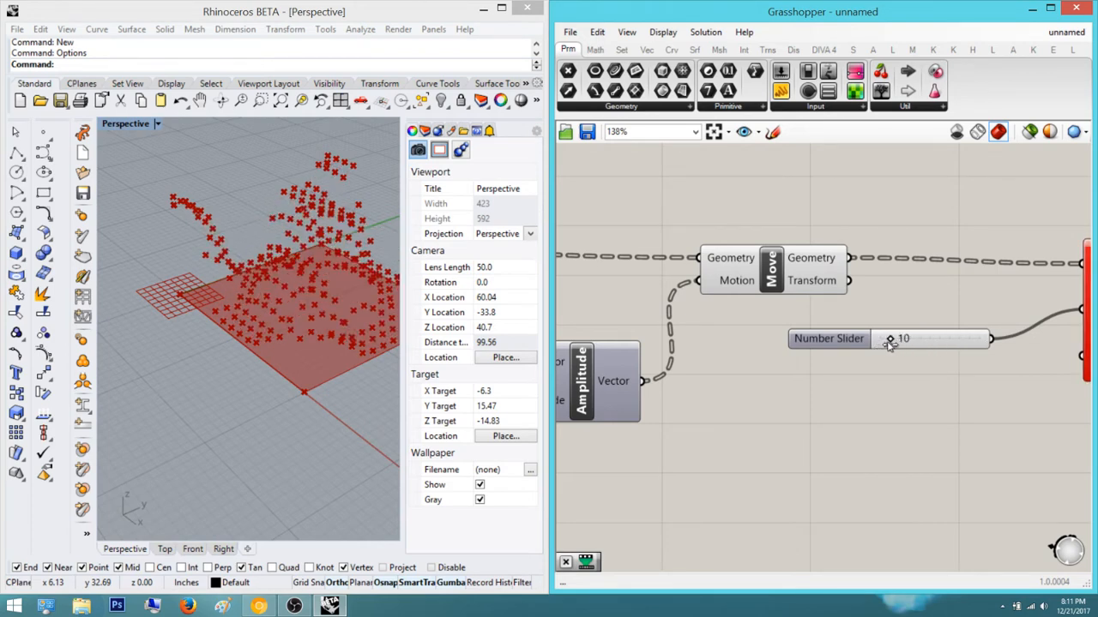
# Increase the Divide Surface U and V Count slider to 29 for a denser point grid
pyautogui.scroll(-6, 819, 443)
pyautogui.moveTo(819, 443); pyautogui.dragTo(952, 416, button='right')
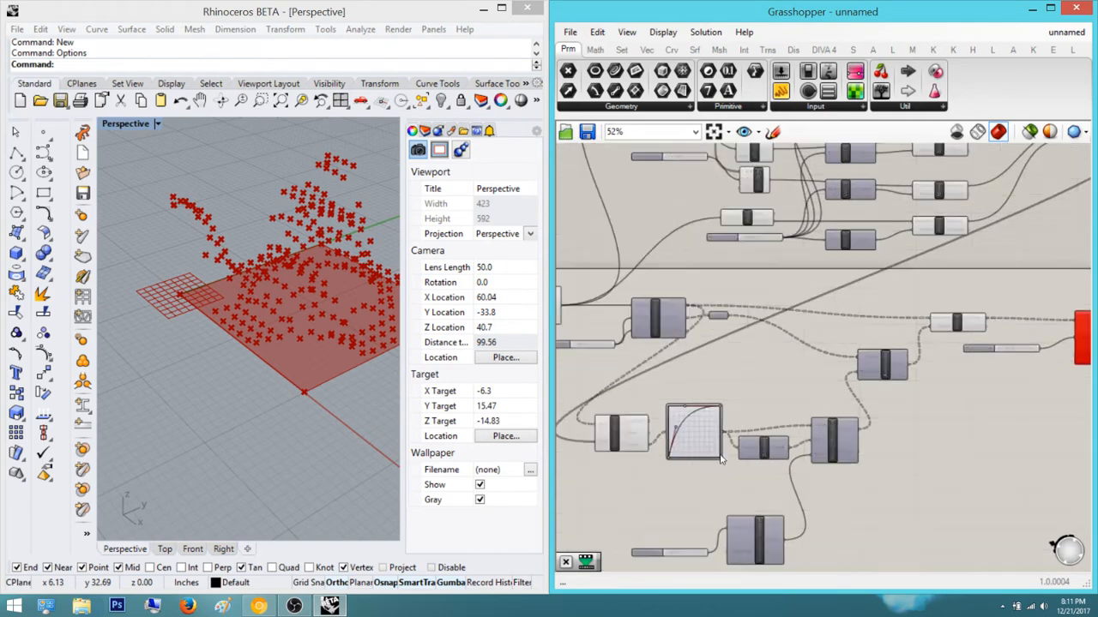
pyautogui.scroll(5, 716, 444)
pyautogui.moveTo(665, 426); pyautogui.dragTo(717, 404, button='right')
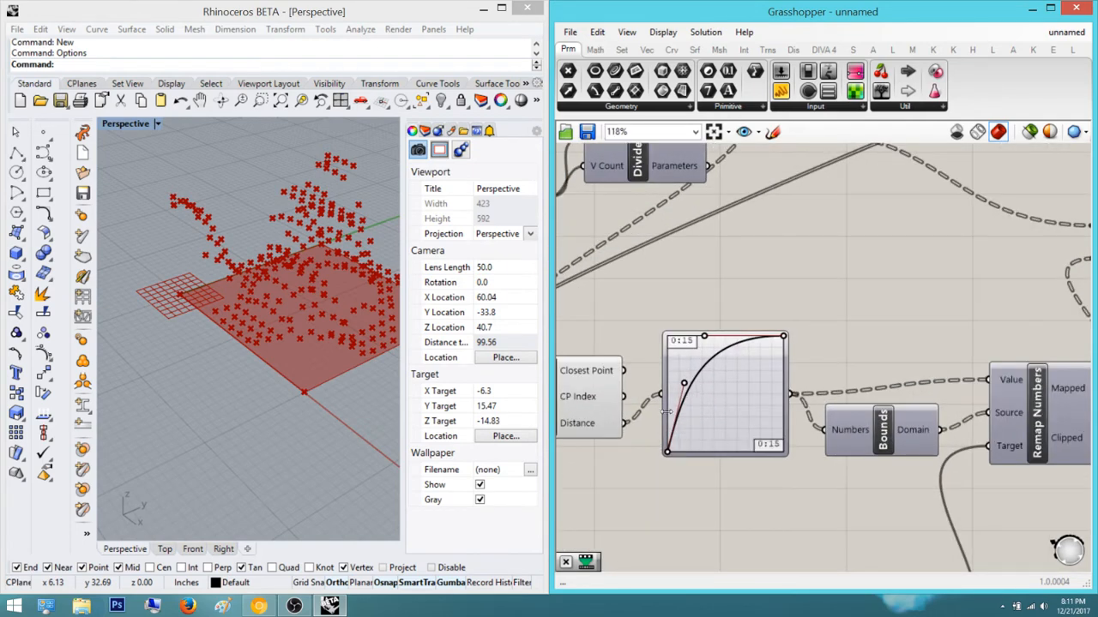
pyautogui.scroll(-3, 893, 341)
pyautogui.moveTo(893, 341); pyautogui.dragTo(1048, 337, button='right')
pyautogui.scroll(5, 792, 276)
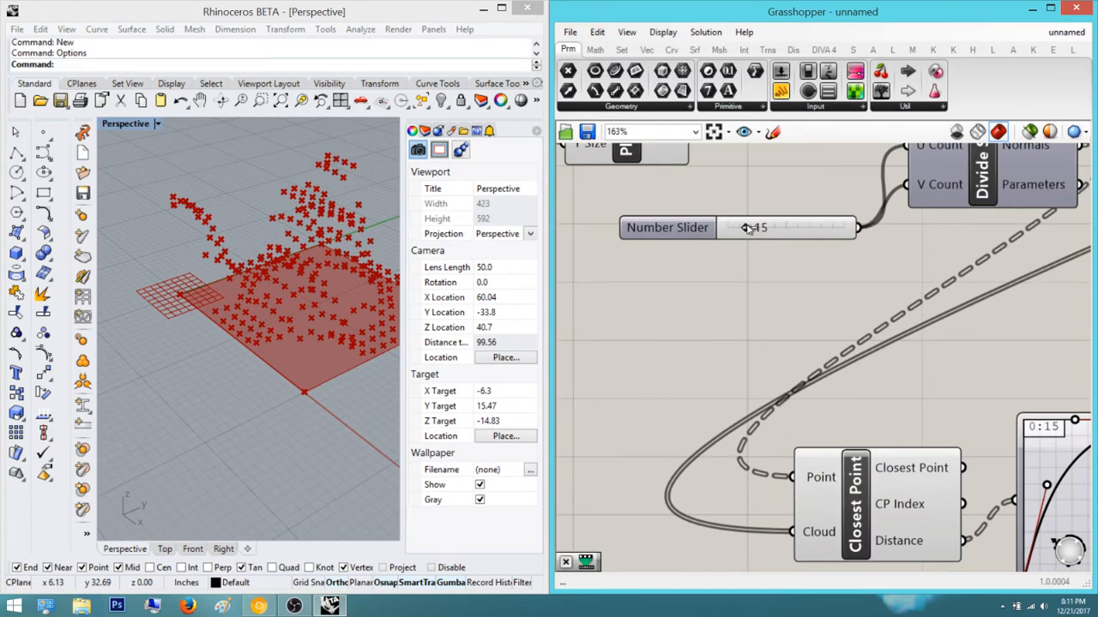
pyautogui.moveTo(748, 227)
pyautogui.mouseDown()
pyautogui.moveTo(774, 228)
pyautogui.moveTo(764, 230)
pyautogui.mouseUp()
# Move the Graph Mapper's Bezier start handle to the graph's left edge and higher so the curve begins almost vertically
pyautogui.moveTo(767, 427); pyautogui.dragTo(774, 380, button='right')
pyautogui.scroll(-2, 847, 413)
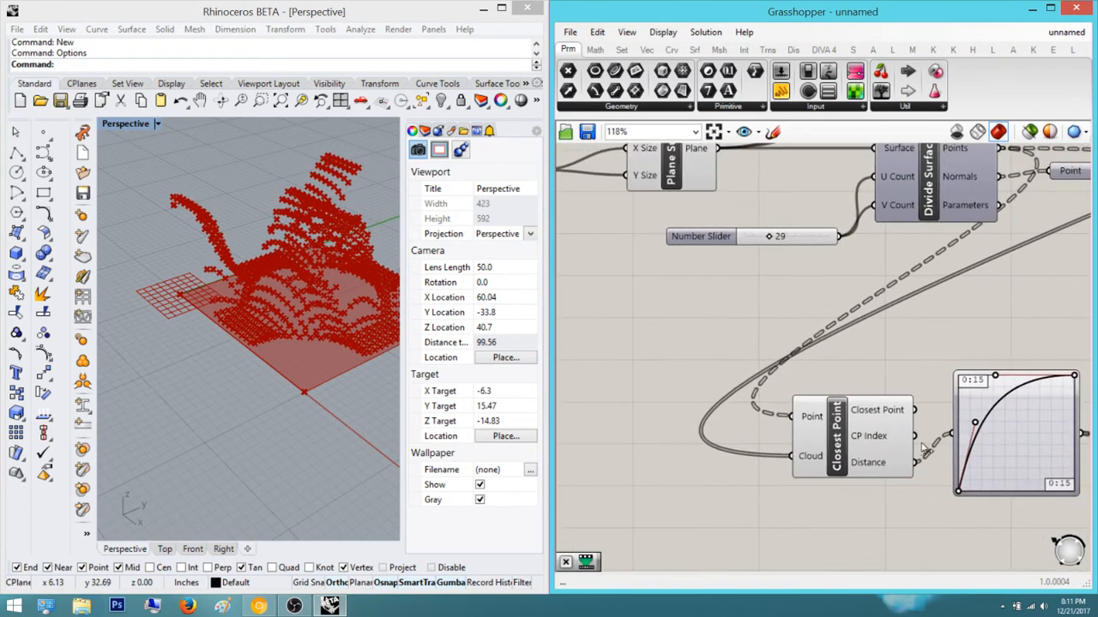
pyautogui.scroll(3, 953, 419)
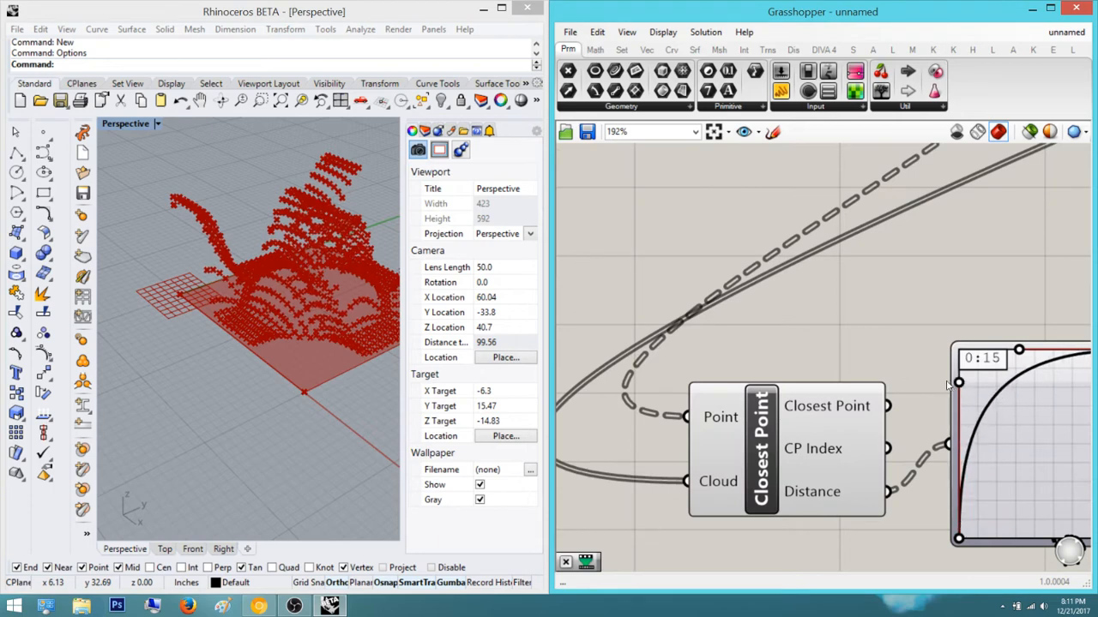
# Reshape the Graph Mapper curve from a steep early rise to a nearly straight, gentle S-curve
pyautogui.moveTo(994, 458); pyautogui.dragTo(779, 389, button='right')
pyautogui.moveTo(802, 281); pyautogui.dragTo(829, 328)
pyautogui.moveTo(271, 256); pyautogui.dragTo(356, 321, button='right')
pyautogui.scroll(-8, 352, 333)
pyautogui.scroll(9, 360, 296)
pyautogui.scroll(-6, 881, 244)
pyautogui.moveTo(877, 232); pyautogui.dragTo(786, 350, button='right')
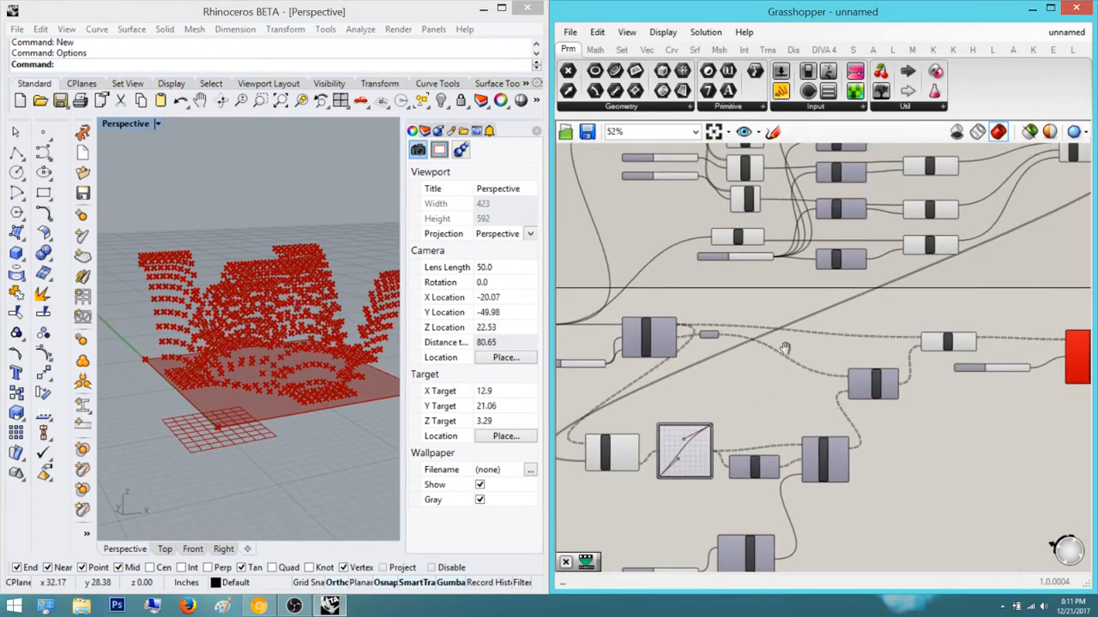
# Examine how the height slider feeds the Unit Z vectors and how the Construct Domain inputs are wired
pyautogui.scroll(2, 786, 349)
pyautogui.moveTo(939, 167); pyautogui.dragTo(753, 368, button='right')
pyautogui.moveTo(1026, 320); pyautogui.dragTo(1091, 314, button='right')
pyautogui.moveTo(943, 356); pyautogui.dragTo(1016, 329, button='right')
pyautogui.scroll(1, 703, 416)
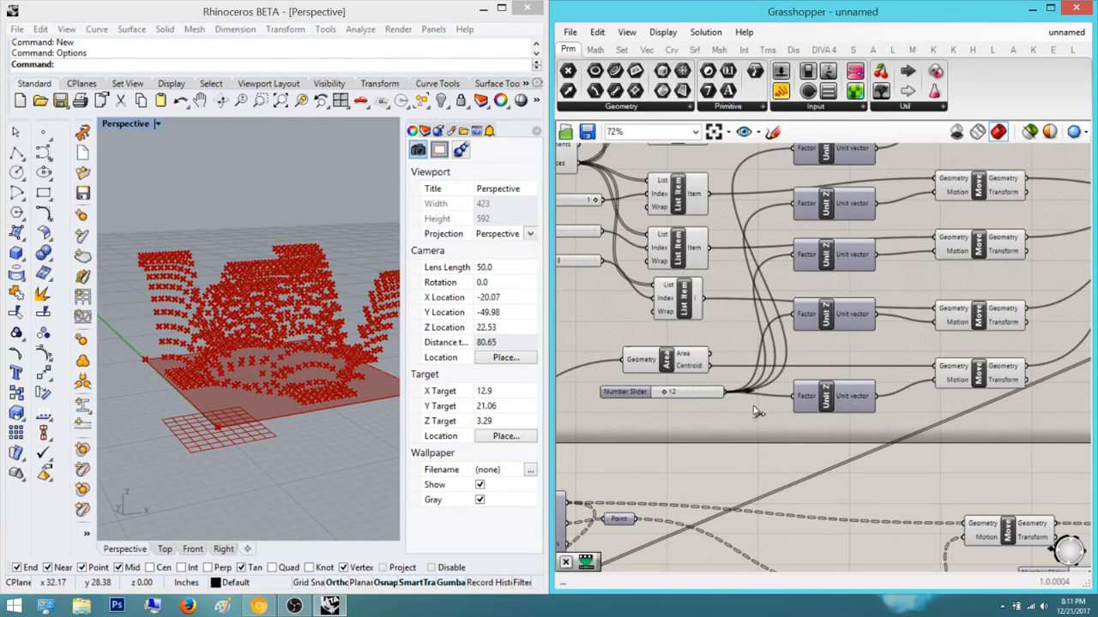
pyautogui.scroll(-10, 755, 409)
pyautogui.moveTo(754, 407); pyautogui.dragTo(754, 371)
pyautogui.scroll(11, 728, 494)
pyautogui.scroll(1, 755, 486)
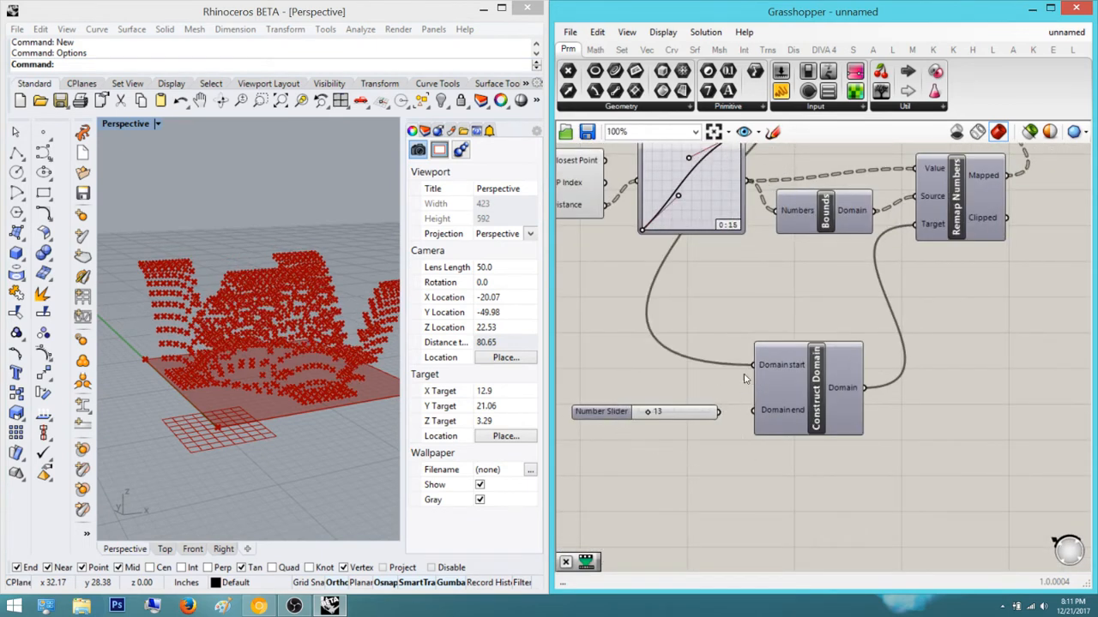
# Set the number slider that drives all the Unit Z factors to 8
pyautogui.moveTo(748, 366); pyautogui.dragTo(750, 405, button='right')
pyautogui.scroll(-3, 713, 410)
pyautogui.moveTo(859, 287); pyautogui.dragTo(855, 391, button='right')
pyautogui.moveTo(786, 204); pyautogui.dragTo(798, 272, button='right')
pyautogui.scroll(3, 792, 256)
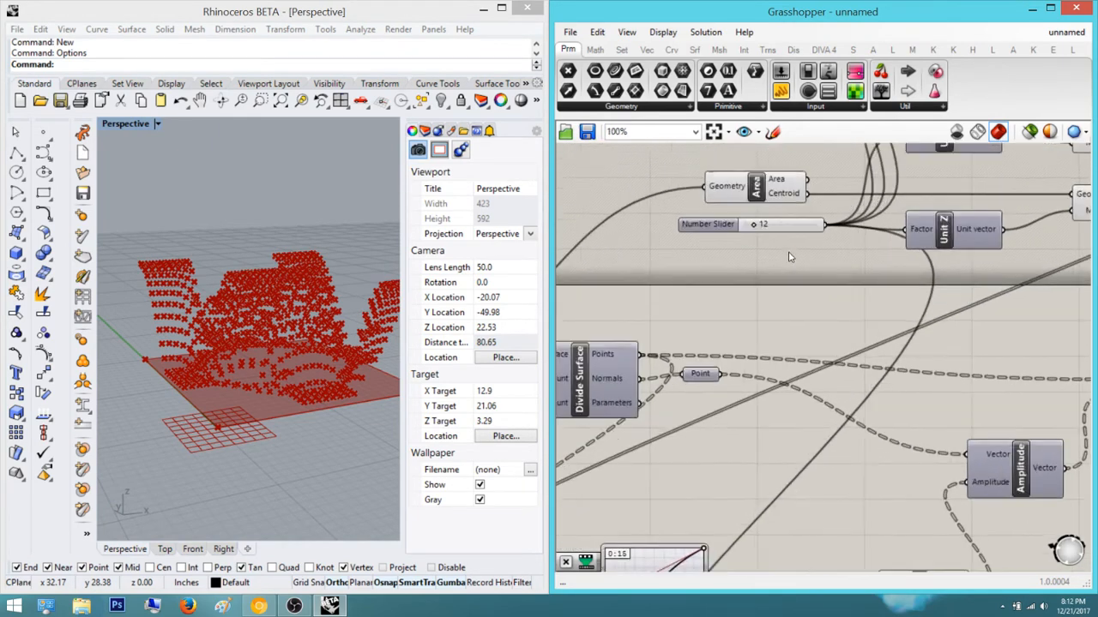
pyautogui.moveTo(751, 219); pyautogui.dragTo(771, 307, button='right')
pyautogui.scroll(3, 769, 305)
pyautogui.moveTo(777, 328); pyautogui.dragTo(775, 329)
pyautogui.moveTo(196, 318); pyautogui.dragTo(176, 393, button='right')
pyautogui.moveTo(699, 432); pyautogui.dragTo(783, 349, button='right')
pyautogui.scroll(-2, 745, 378)
pyautogui.moveTo(238, 441); pyautogui.dragTo(354, 414, button='right')
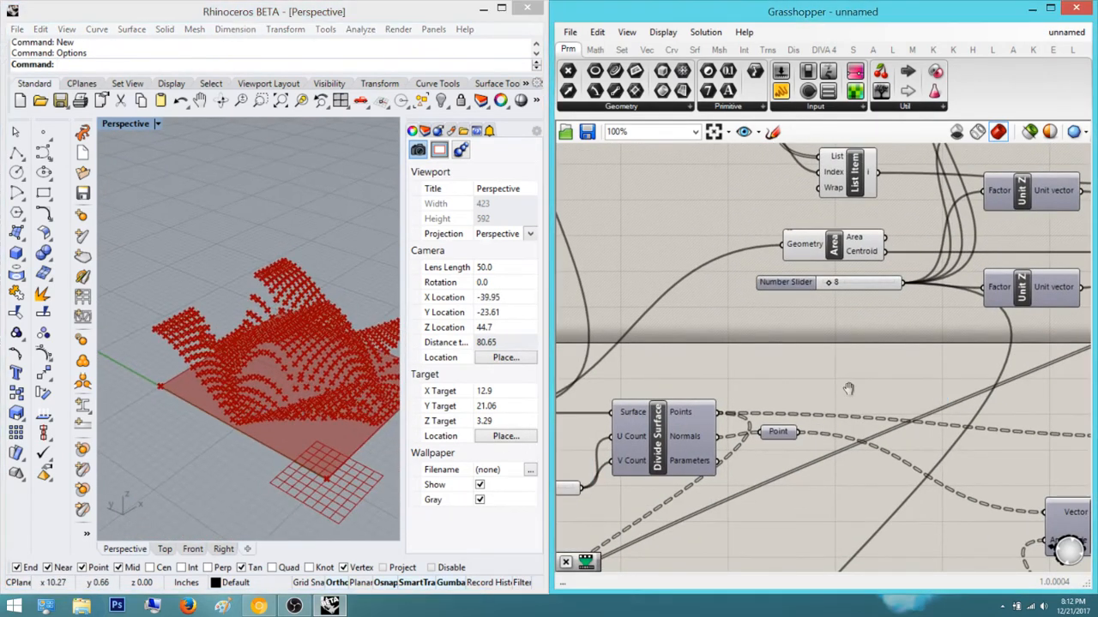
# Review the component chain from Divide Surface through Remap Numbers, Amplitude and Move to Surface From Points
pyautogui.moveTo(850, 387); pyautogui.dragTo(824, 383, button='right')
pyautogui.scroll(-2, 824, 384)
pyautogui.moveTo(824, 383); pyautogui.dragTo(667, 321, button='right')
pyautogui.moveTo(781, 335); pyautogui.dragTo(684, 365, button='right')
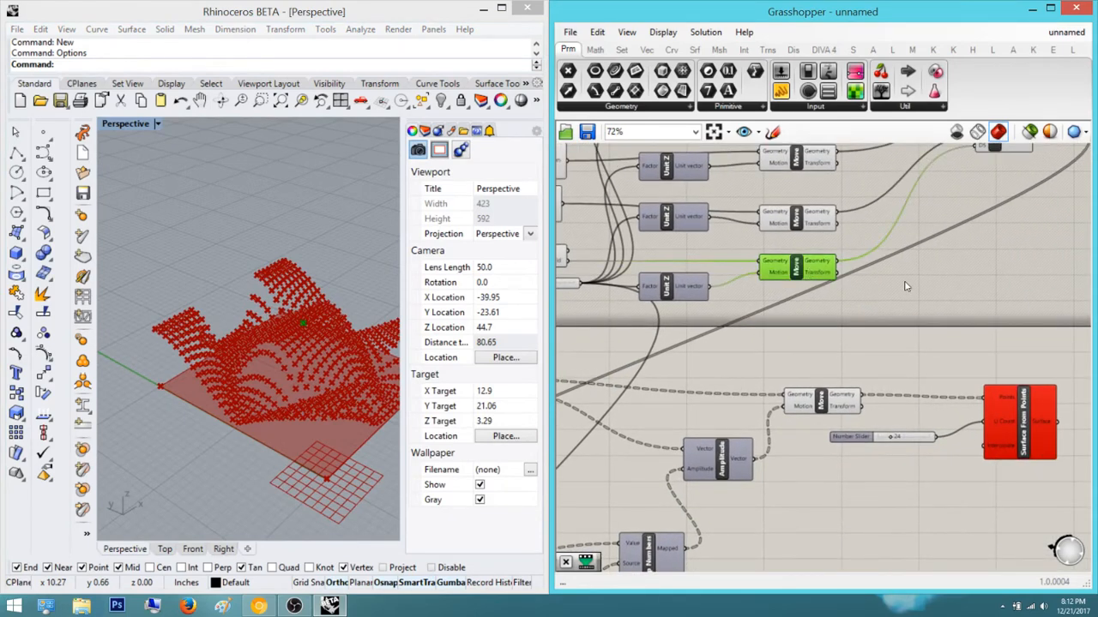
pyautogui.moveTo(840, 313); pyautogui.dragTo(744, 363, button='right')
pyautogui.scroll(-1, 841, 302)
pyautogui.moveTo(859, 290); pyautogui.dragTo(934, 264, button='right')
pyautogui.moveTo(750, 411); pyautogui.dragTo(914, 351, button='right')
pyautogui.scroll(1, 789, 463)
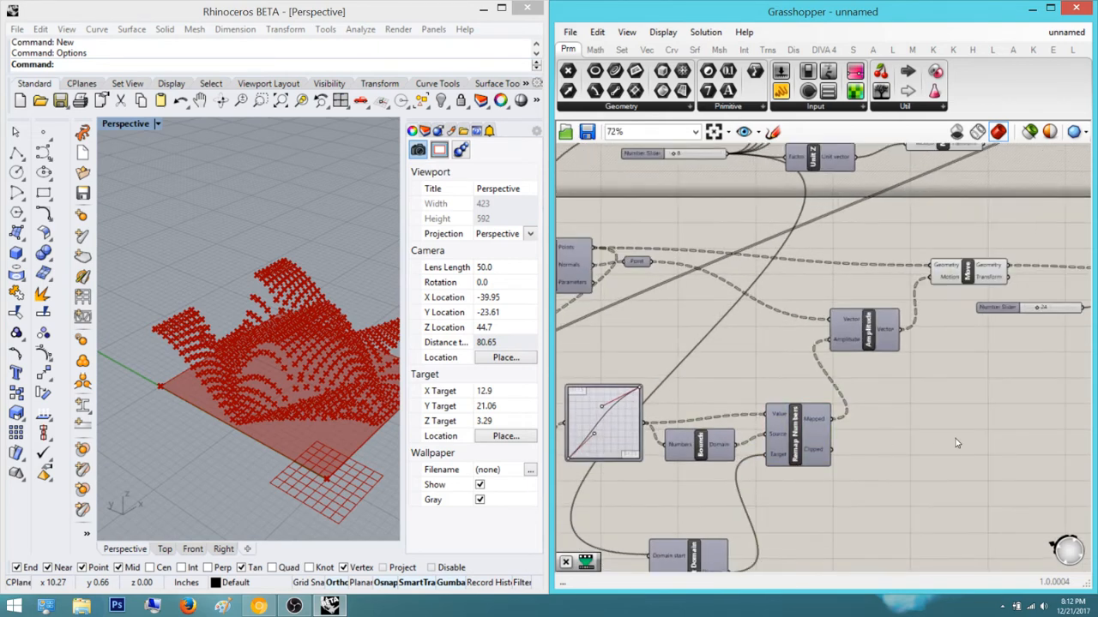
# Flatten the Geometry input of the Move component that displaces the divided surface points
pyautogui.moveTo(997, 296); pyautogui.dragTo(967, 307, button='right')
pyautogui.click(954, 288)
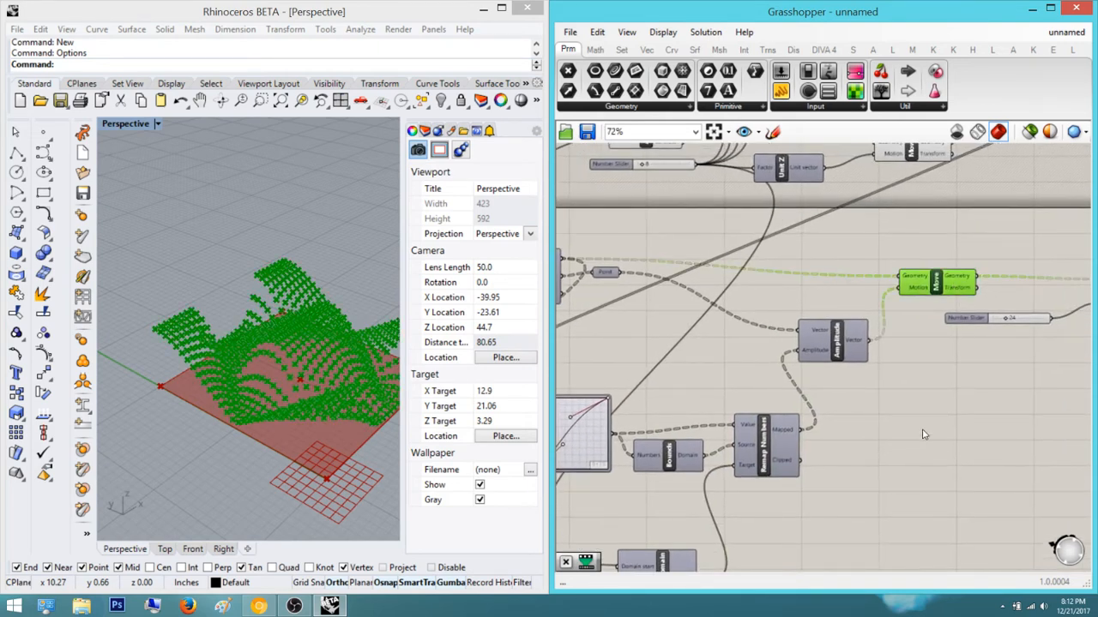
pyautogui.click(923, 435)
pyautogui.scroll(2, 943, 450)
pyautogui.rightClick(964, 296)
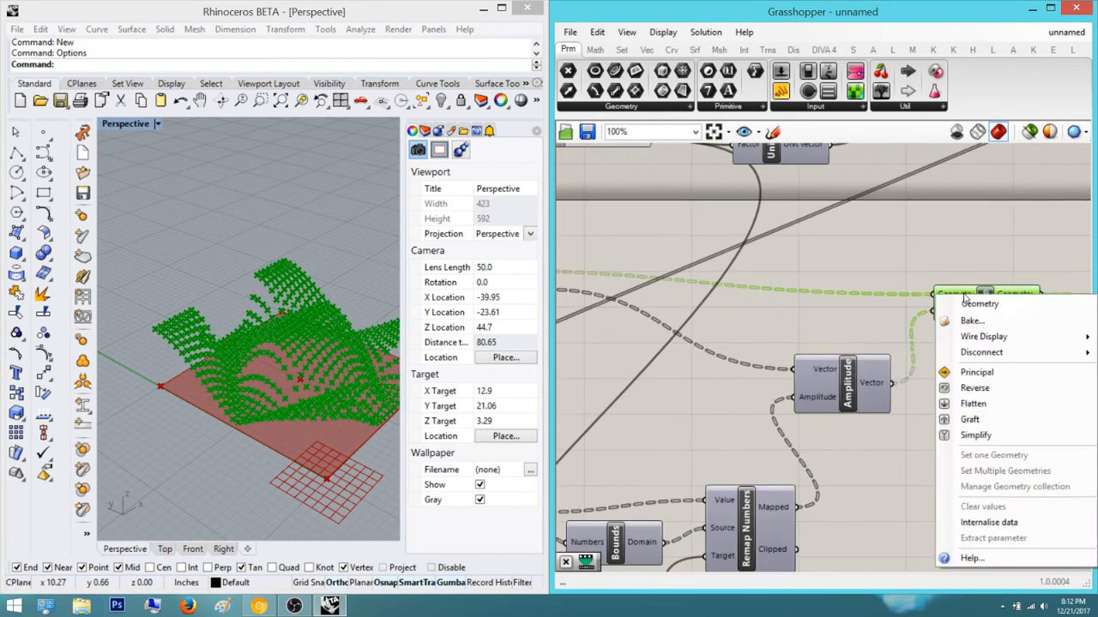
pyautogui.click(992, 418)
pyautogui.click(993, 473)
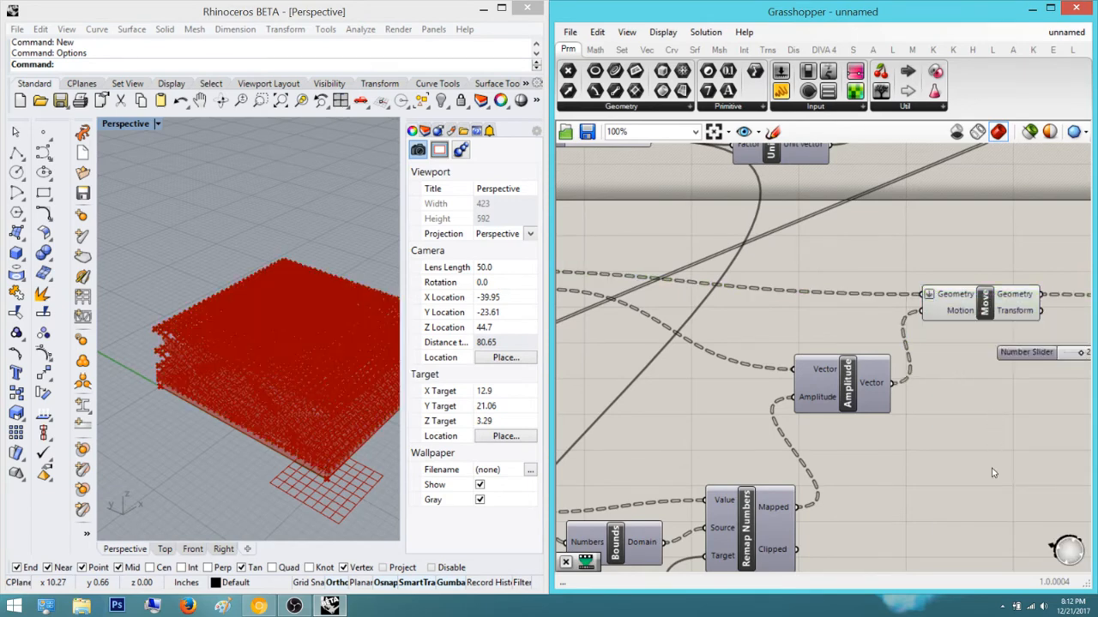
# Remove the flatten setting from the Geometry input of the point-displacing Move component
pyautogui.rightClick(961, 297)
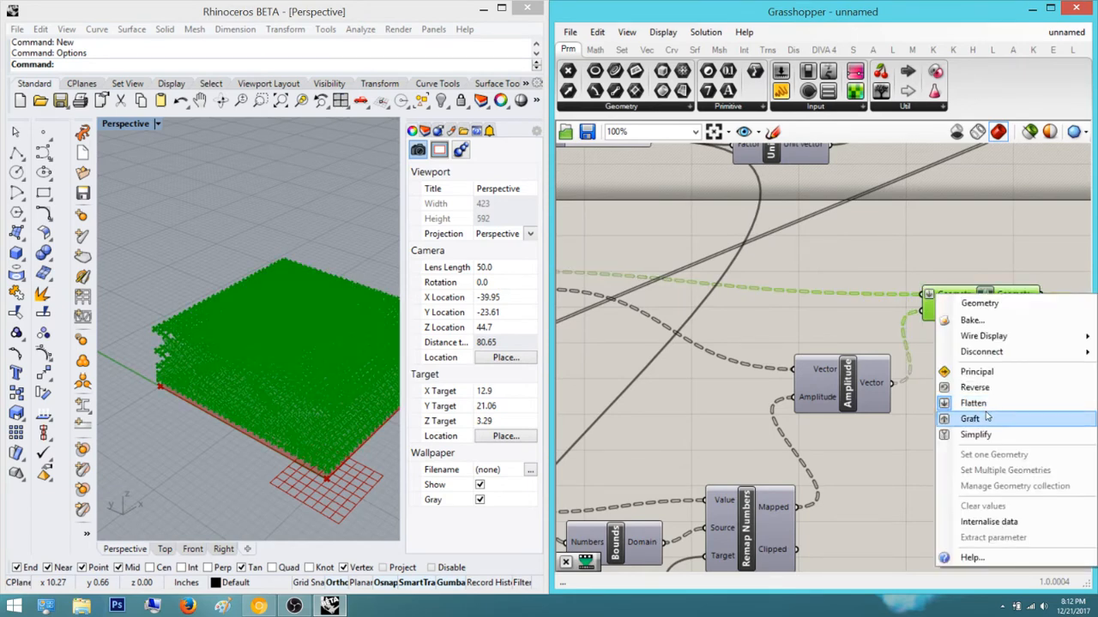
pyautogui.click(970, 419)
pyautogui.scroll(-1, 995, 327)
pyautogui.moveTo(992, 325); pyautogui.dragTo(963, 330, button='right')
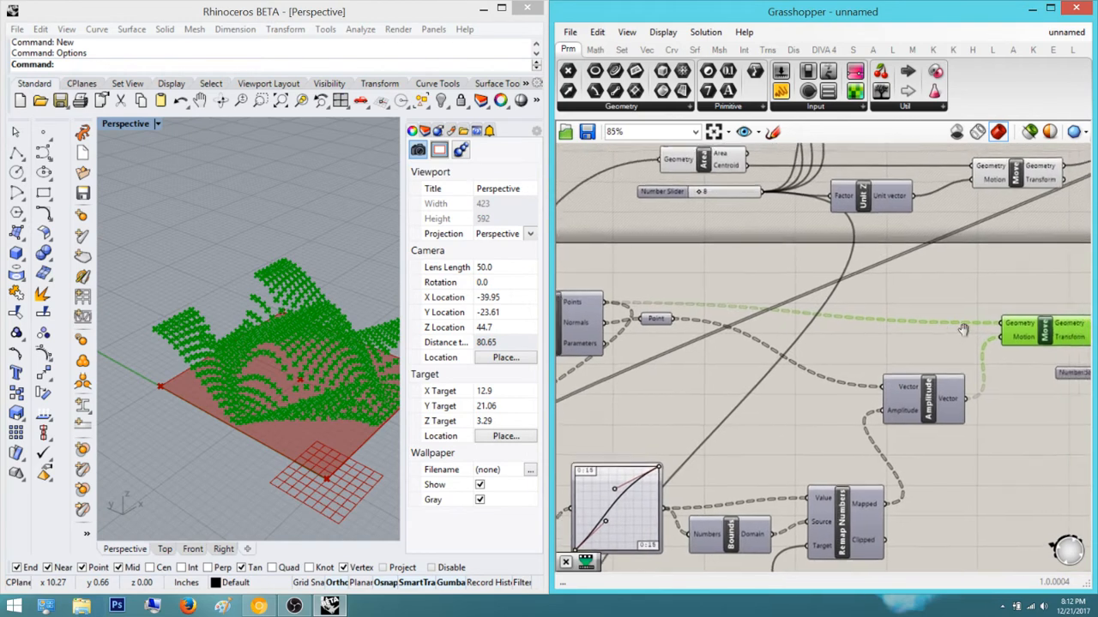
# Graft the Geometry input of the point-displacing Move component and inspect the points up close
pyautogui.scroll(3, 1012, 326)
pyautogui.rightClick(1012, 326)
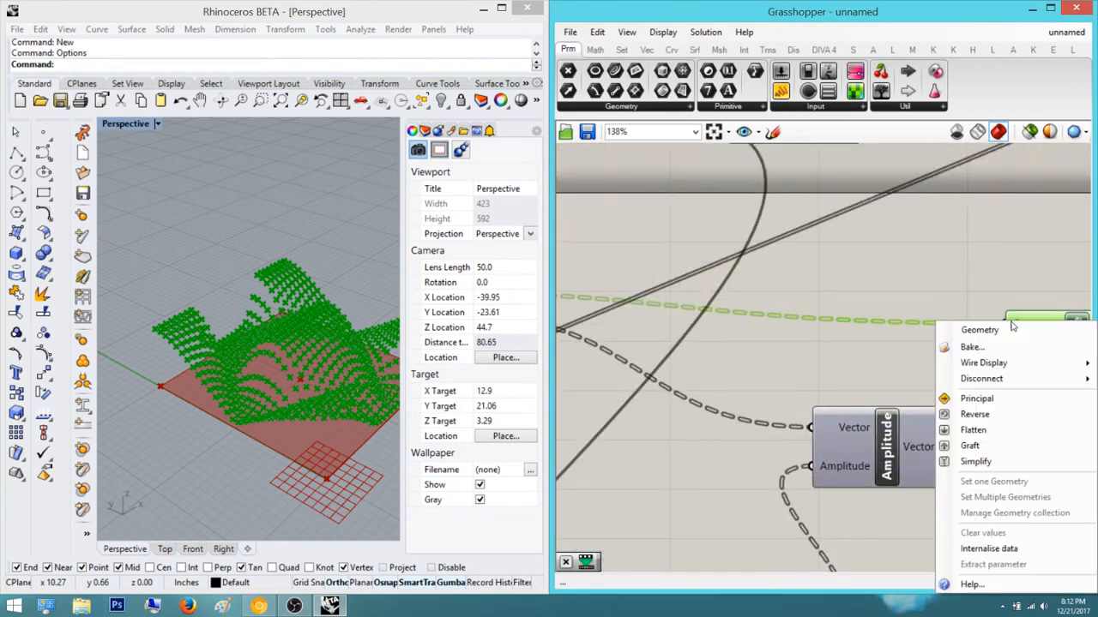
pyautogui.click(990, 445)
pyautogui.click(999, 451)
pyautogui.moveTo(999, 451); pyautogui.dragTo(958, 450, button='right')
pyautogui.moveTo(236, 398); pyautogui.dragTo(121, 318, button='right')
pyautogui.scroll(8, 196, 312)
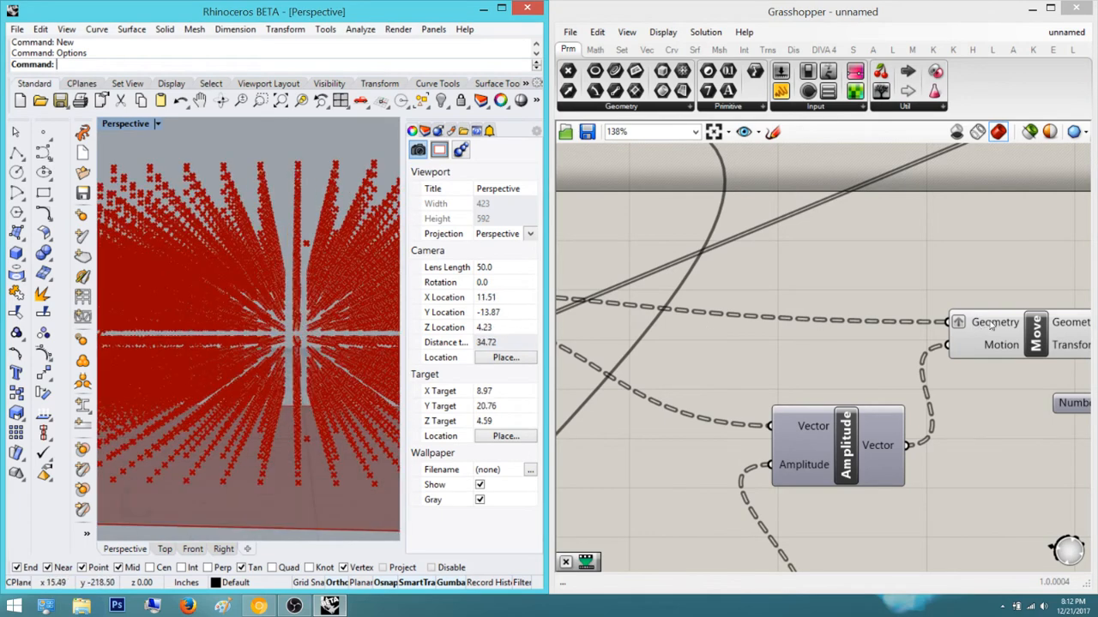
# Remove the graft setting from the Geometry input of the point-displacing Move component
pyautogui.click(991, 324)
pyautogui.rightClick(987, 328)
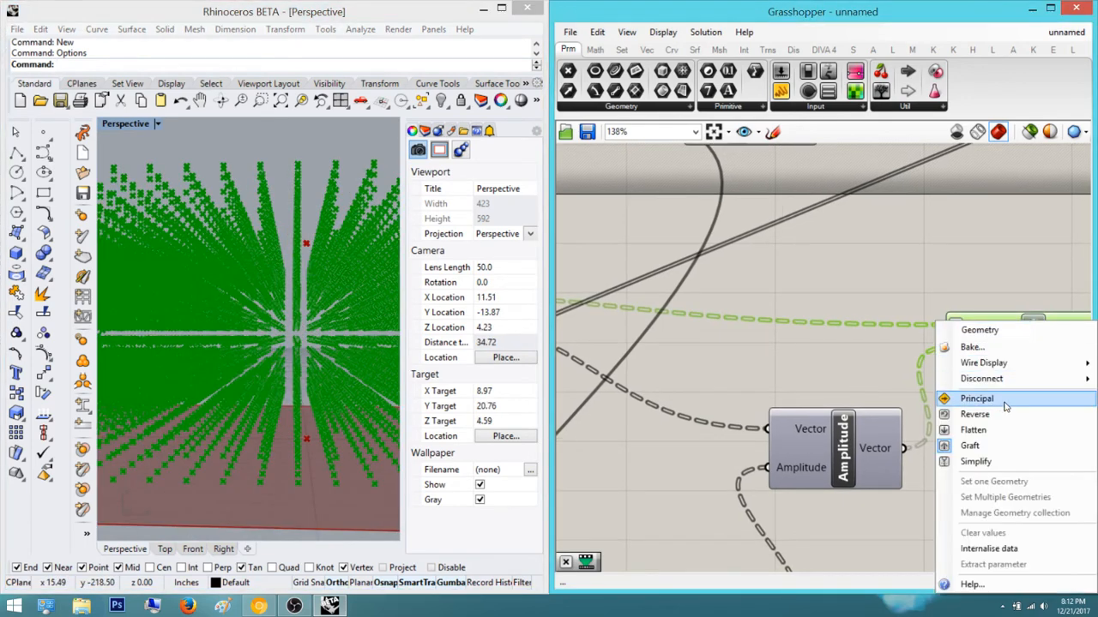
pyautogui.click(970, 446)
pyautogui.click(1008, 458)
pyautogui.moveTo(238, 262); pyautogui.dragTo(204, 311, button='right')
pyautogui.scroll(-6, 255, 249)
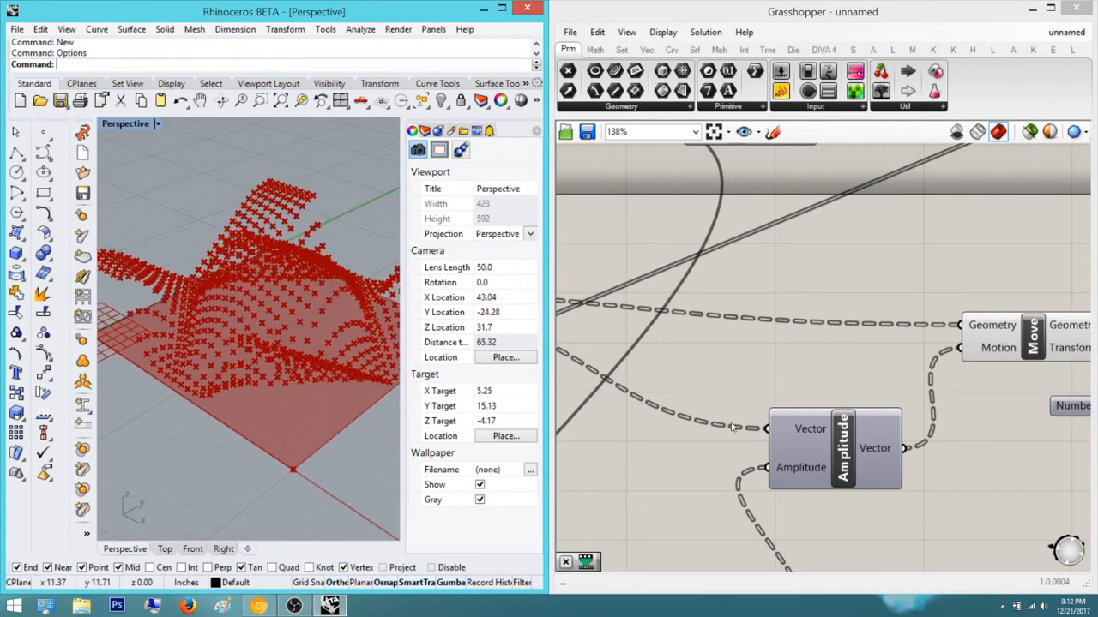
# Reshape the Graph Mapper into a curve that rises steeply and then levels off by moving its Bezier handles
pyautogui.scroll(-4, 721, 432)
pyautogui.moveTo(721, 433); pyautogui.dragTo(937, 308, button='right')
pyautogui.scroll(2, 798, 408)
pyautogui.moveTo(806, 402); pyautogui.dragTo(859, 396, button='right')
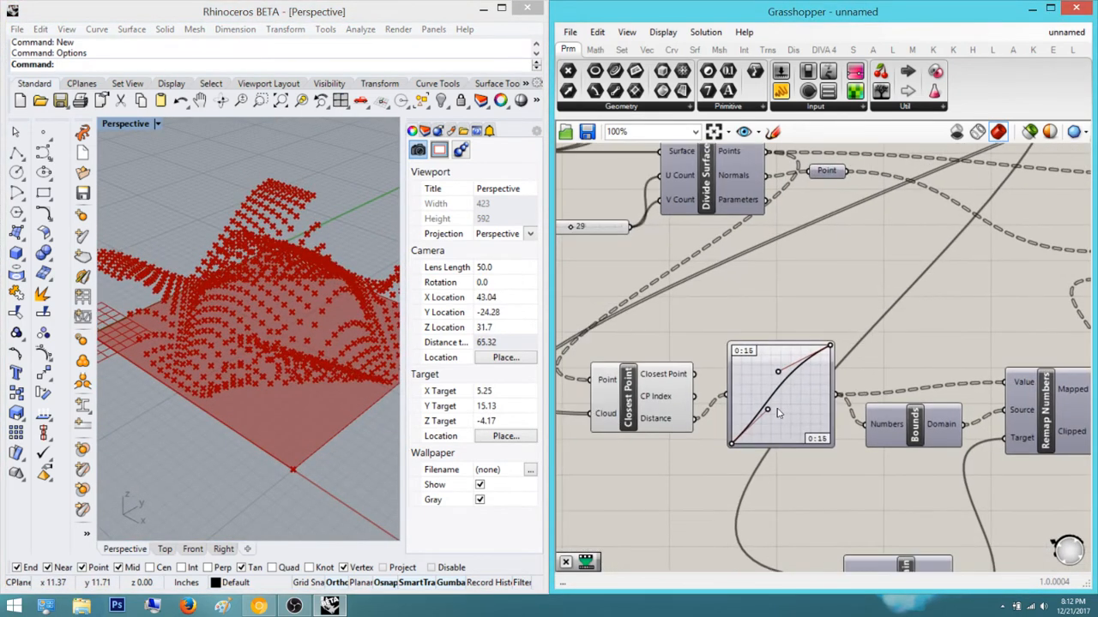
pyautogui.moveTo(767, 410); pyautogui.dragTo(797, 343)
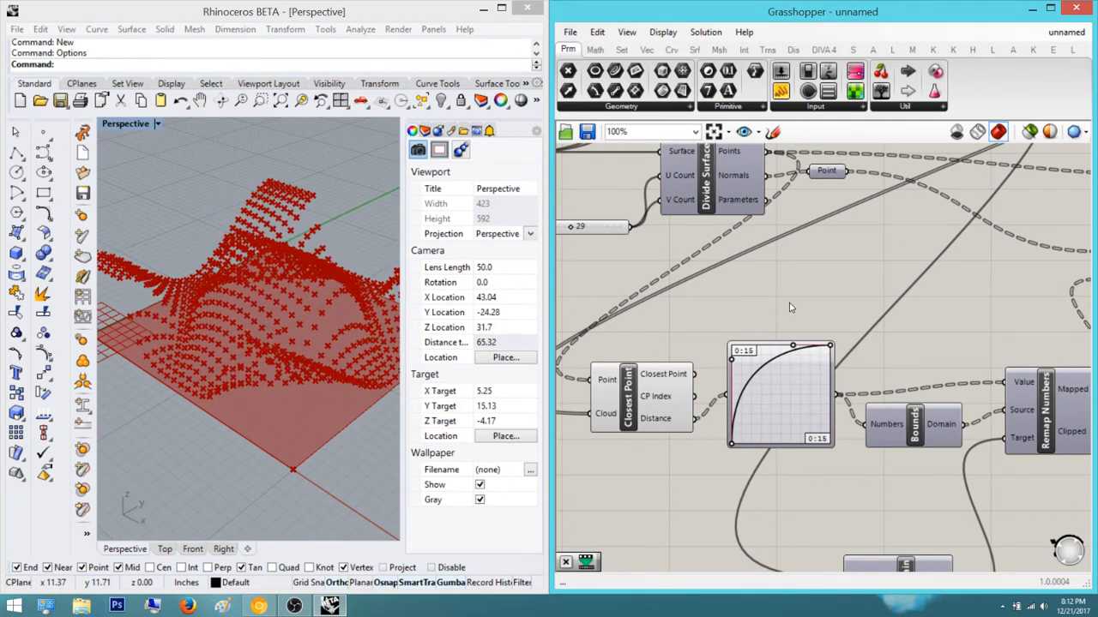
pyautogui.moveTo(219, 273); pyautogui.dragTo(175, 264, button='right')
pyautogui.moveTo(314, 309); pyautogui.dragTo(206, 275, button='right')
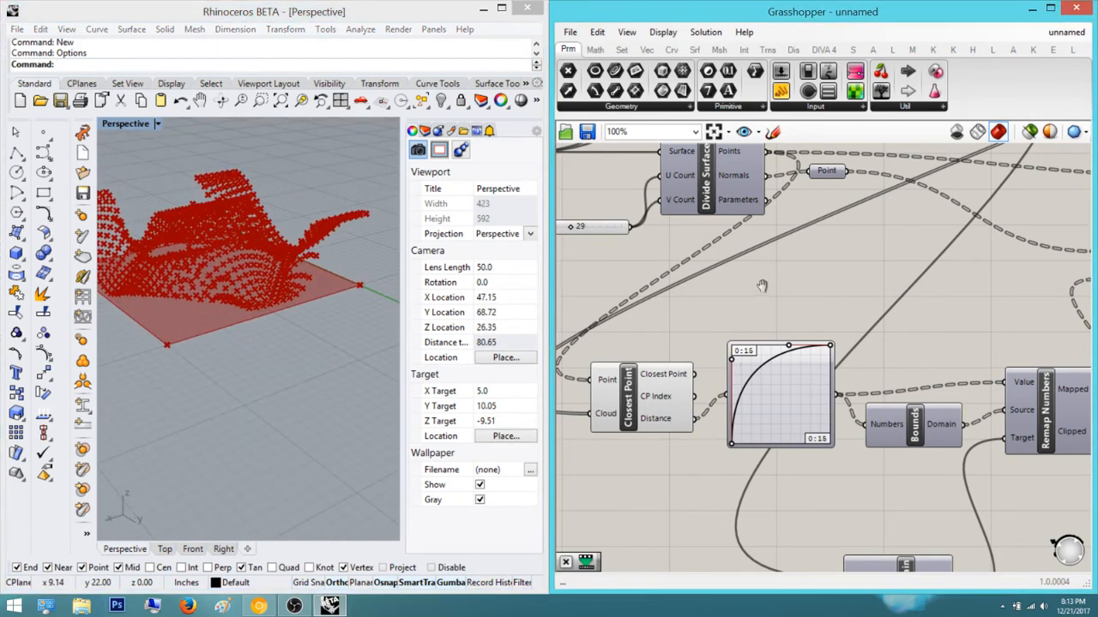
# Add a number slider, connect it to the Domain end input of Construct Domain and set it to 0
pyautogui.moveTo(763, 286); pyautogui.dragTo(733, 232, button='right')
pyautogui.scroll(-3, 755, 343)
pyautogui.scroll(3, 763, 414)
pyautogui.scroll(1, 756, 420)
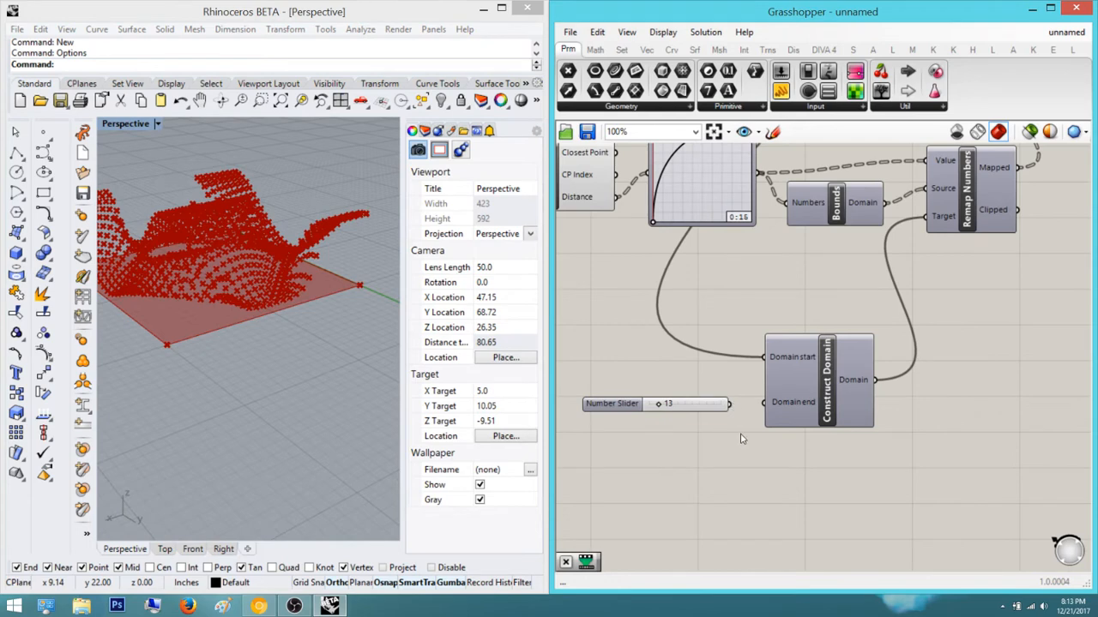
pyautogui.doubleClick(741, 433)
pyautogui.press('Return')
pyautogui.scroll(2, 752, 439)
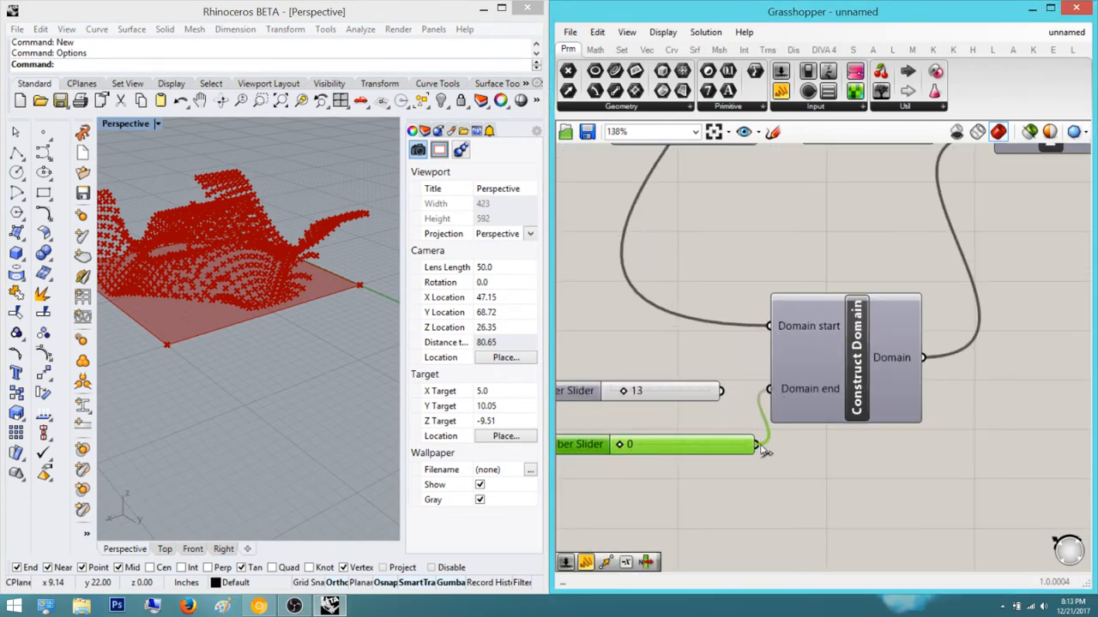
pyautogui.moveTo(630, 449); pyautogui.dragTo(684, 453, button='right')
pyautogui.moveTo(679, 451); pyautogui.dragTo(657, 453)
pyautogui.moveTo(266, 324); pyautogui.dragTo(271, 293, button='right')
# Review the Graph Mapper, Remap Numbers and Amplitude connections and compare them with the displaced points in the viewport
pyautogui.click(835, 254)
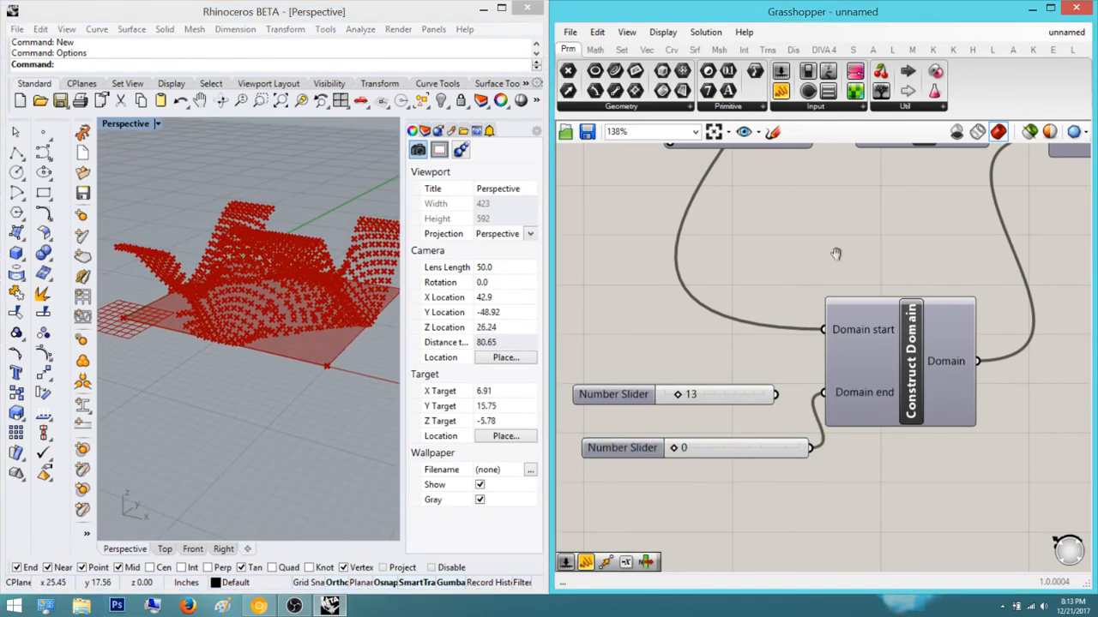
pyautogui.scroll(-2, 772, 307)
pyautogui.moveTo(835, 252); pyautogui.dragTo(726, 354, button='right')
pyautogui.scroll(-1, 943, 248)
pyautogui.moveTo(945, 247); pyautogui.dragTo(793, 392, button='right')
pyautogui.scroll(1, 806, 245)
pyautogui.scroll(-1, 805, 244)
pyautogui.moveTo(801, 249); pyautogui.dragTo(934, 332, button='right')
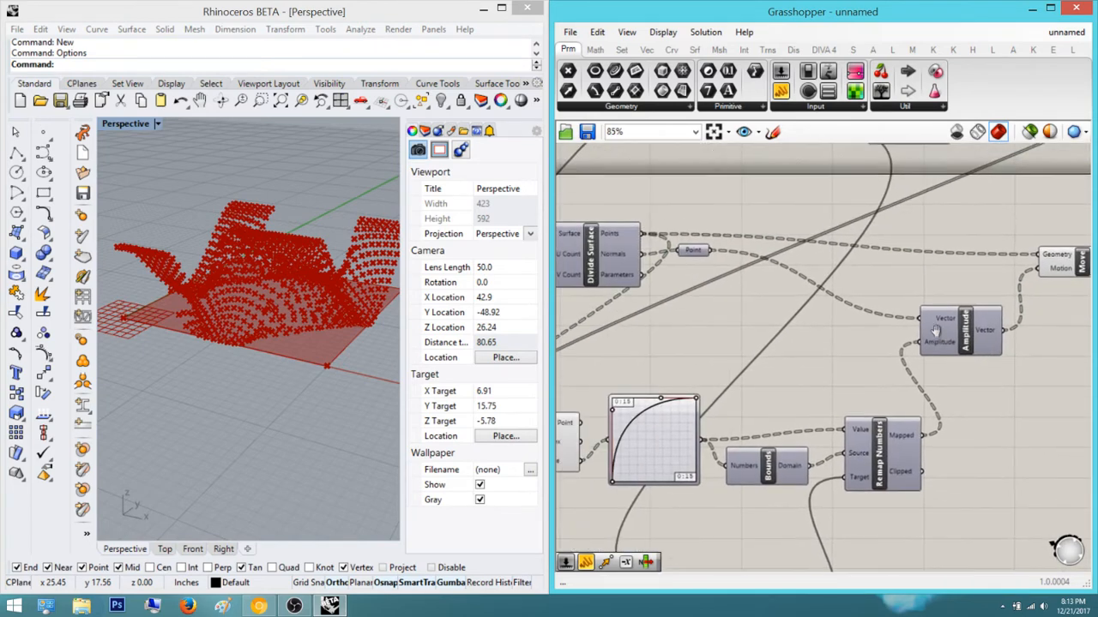
pyautogui.moveTo(276, 246); pyautogui.dragTo(189, 271, button='right')
# Shift the Graph Mapper down slightly to line it up with the Distance output of Closest Point
pyautogui.moveTo(660, 313); pyautogui.dragTo(798, 305, button='right')
pyautogui.moveTo(704, 390); pyautogui.dragTo(672, 389, button='right')
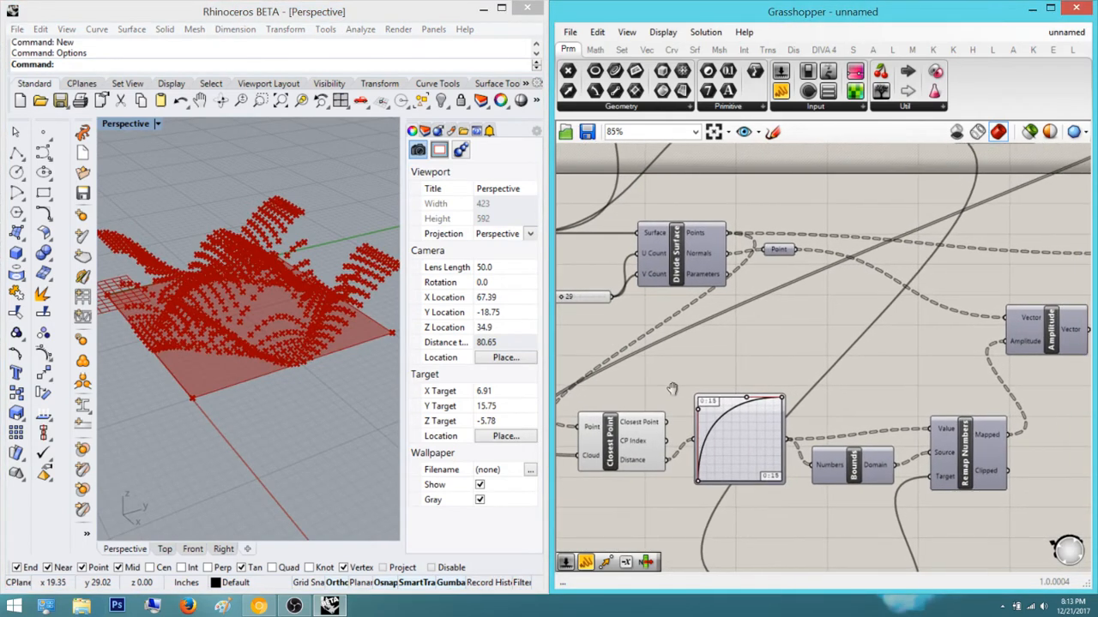
pyautogui.click(731, 461)
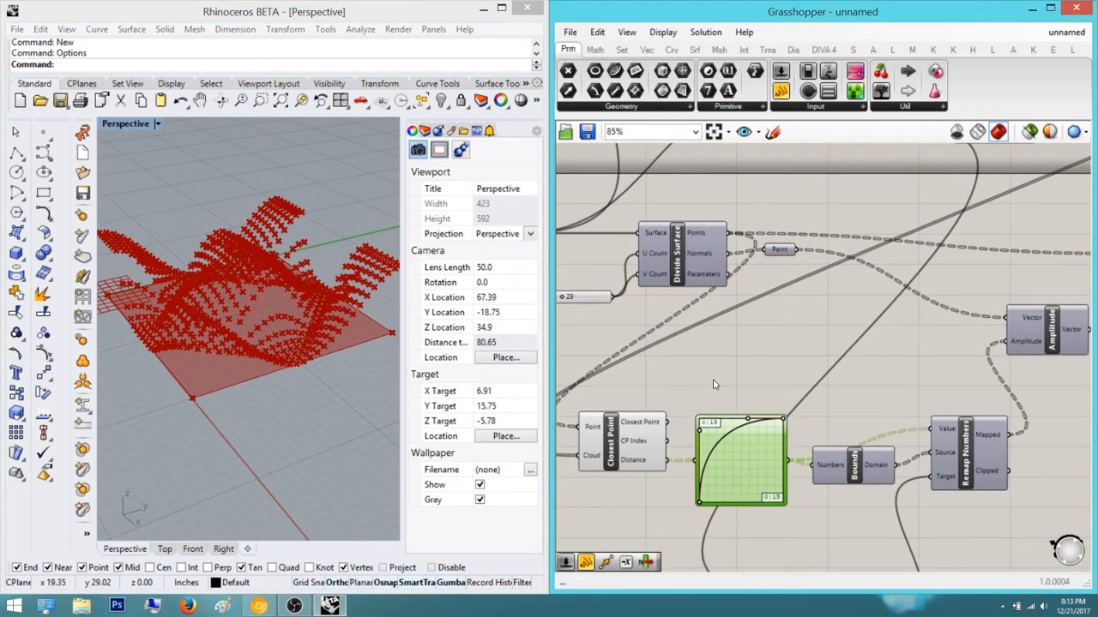
pyautogui.click(713, 384)
# Delete the Move component that raises the surface centroid and feeds the last used Merge input
pyautogui.scroll(-5, 772, 386)
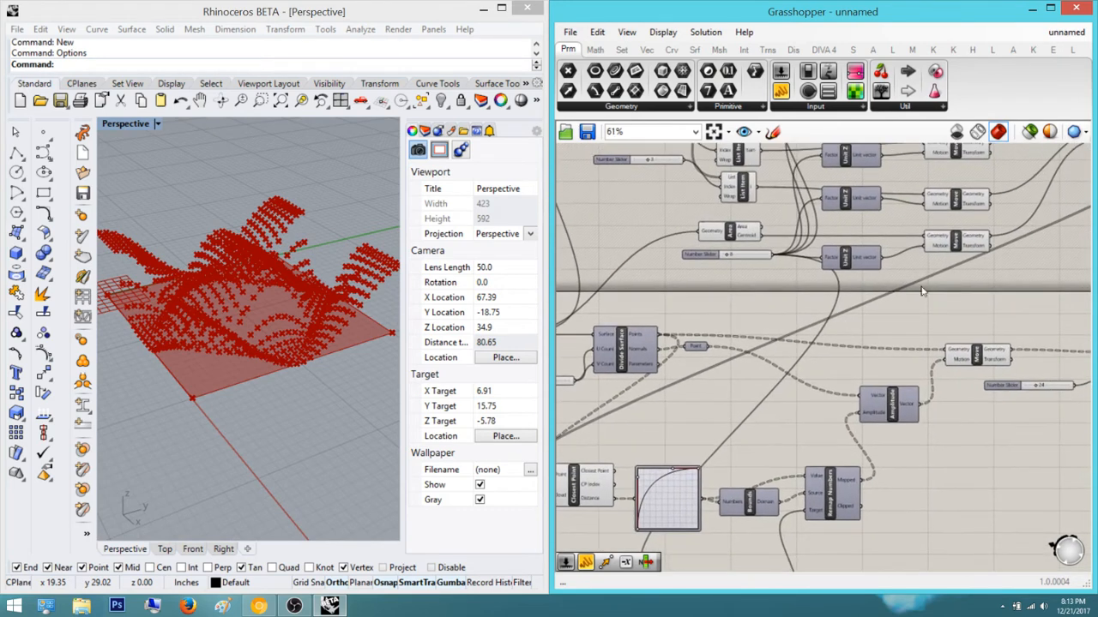
pyautogui.moveTo(944, 270); pyautogui.dragTo(775, 334, button='right')
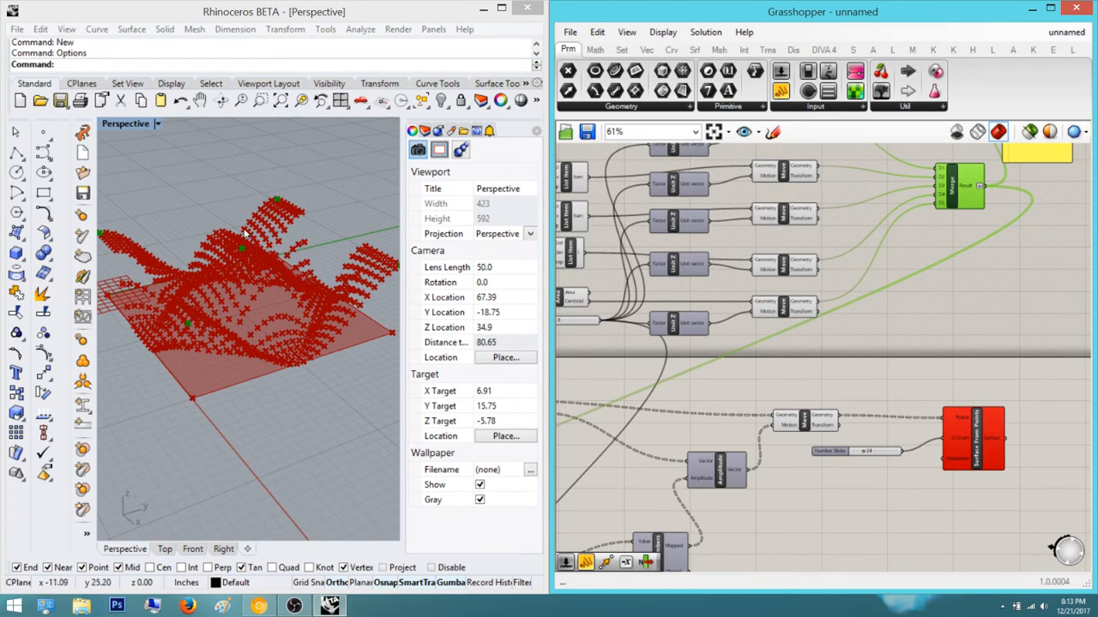
pyautogui.moveTo(244, 229); pyautogui.dragTo(276, 264, button='right')
pyautogui.click(932, 276)
pyautogui.moveTo(777, 300); pyautogui.dragTo(728, 310, button='right')
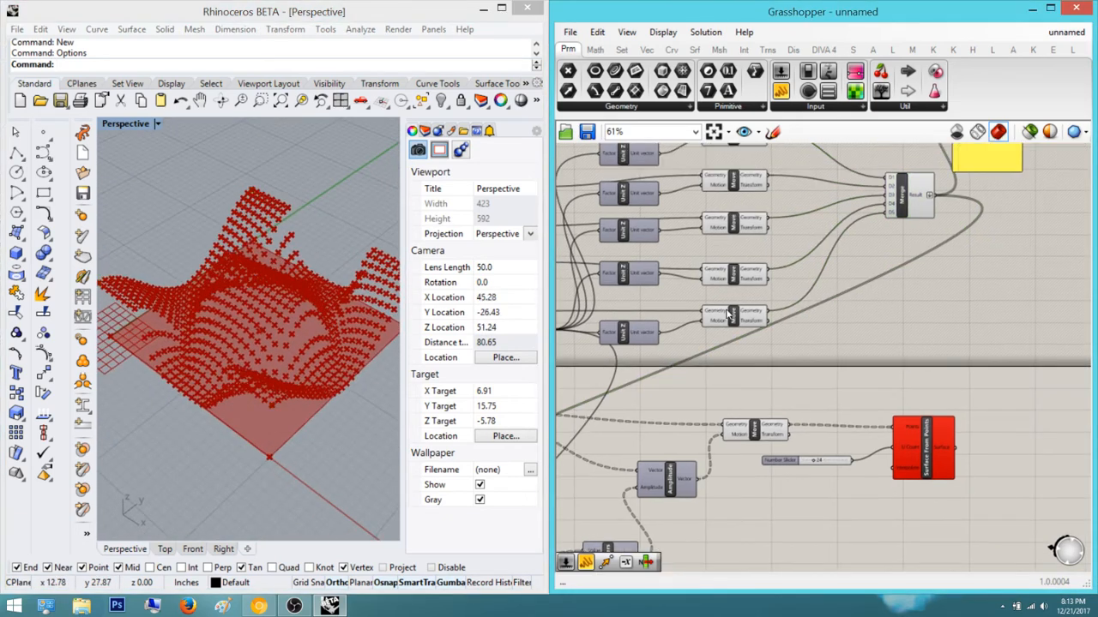
pyautogui.press('Delete')
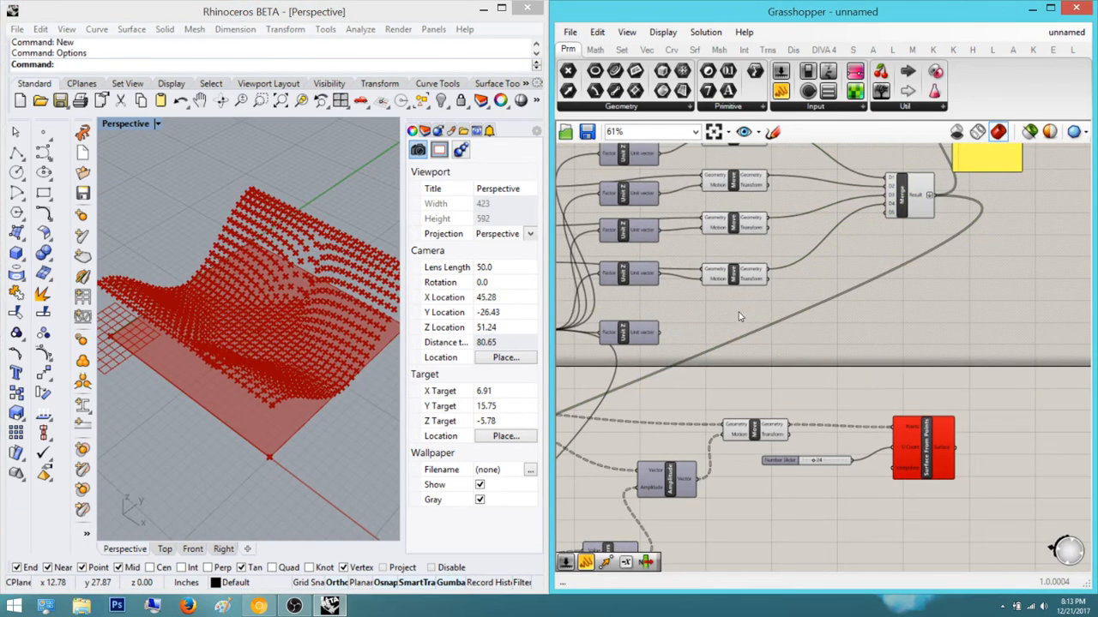
# Examine the point grid around the remaining attractor points from several angles and trace their wiring into Closest Point
pyautogui.moveTo(332, 307); pyautogui.dragTo(343, 253, button='right')
pyautogui.moveTo(812, 287); pyautogui.dragTo(804, 304, button='right')
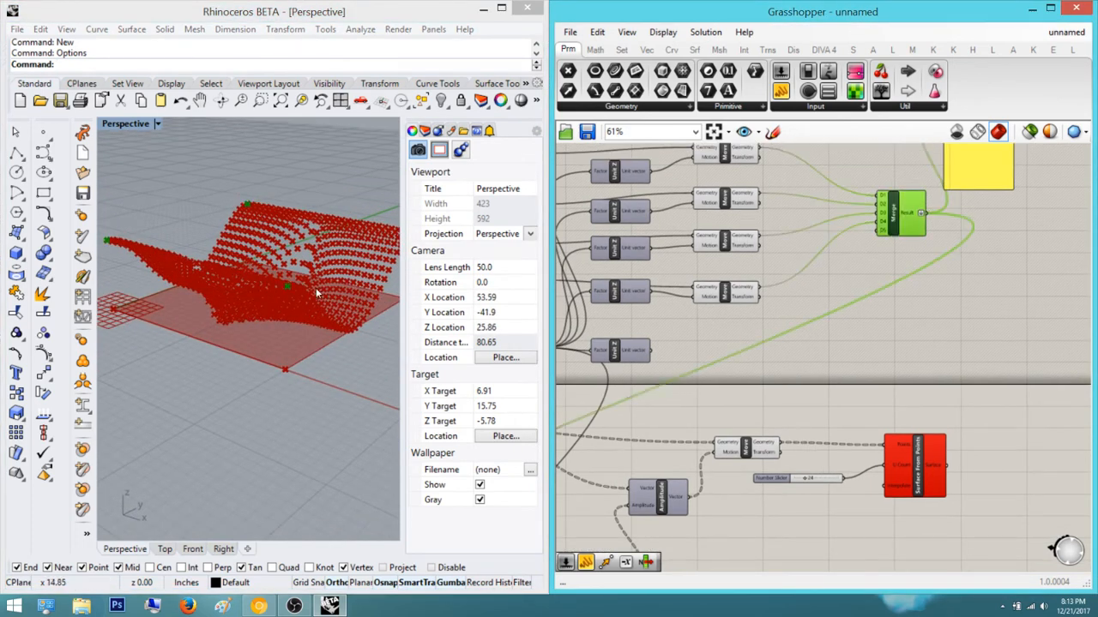
pyautogui.moveTo(318, 293); pyautogui.dragTo(330, 412, button='right')
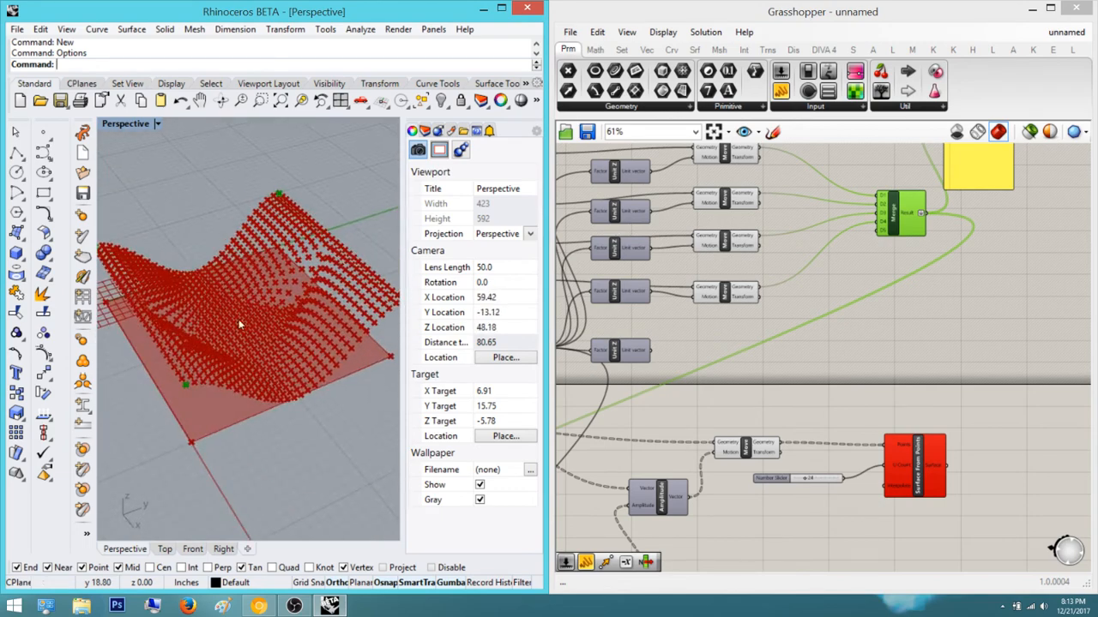
pyautogui.moveTo(244, 324); pyautogui.dragTo(325, 275, button='right')
pyautogui.scroll(4, 241, 341)
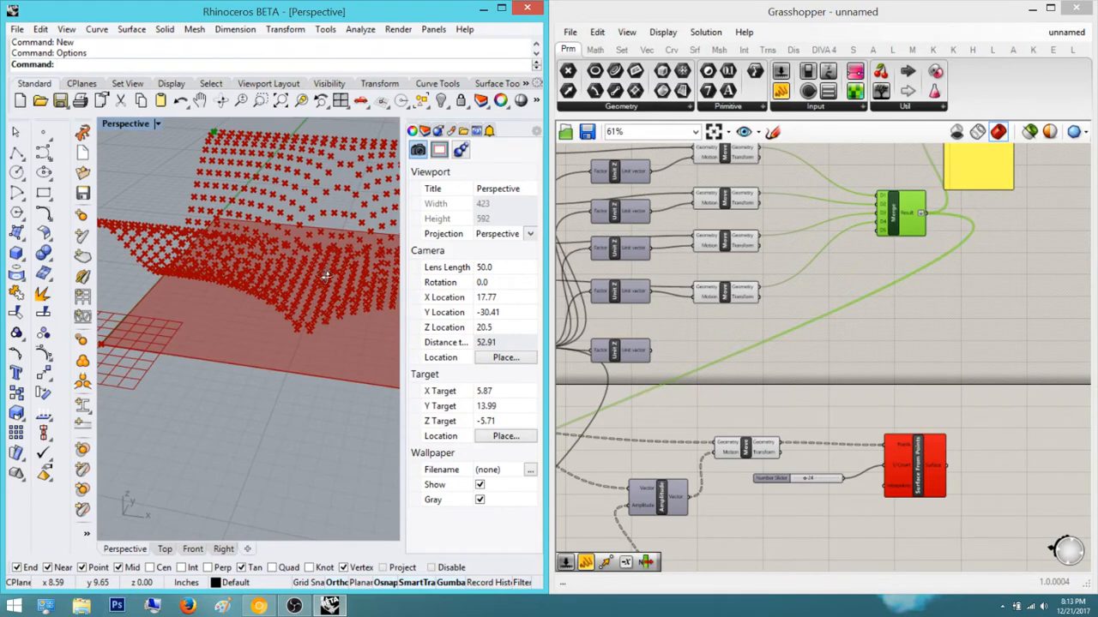
pyautogui.scroll(-3, 779, 420)
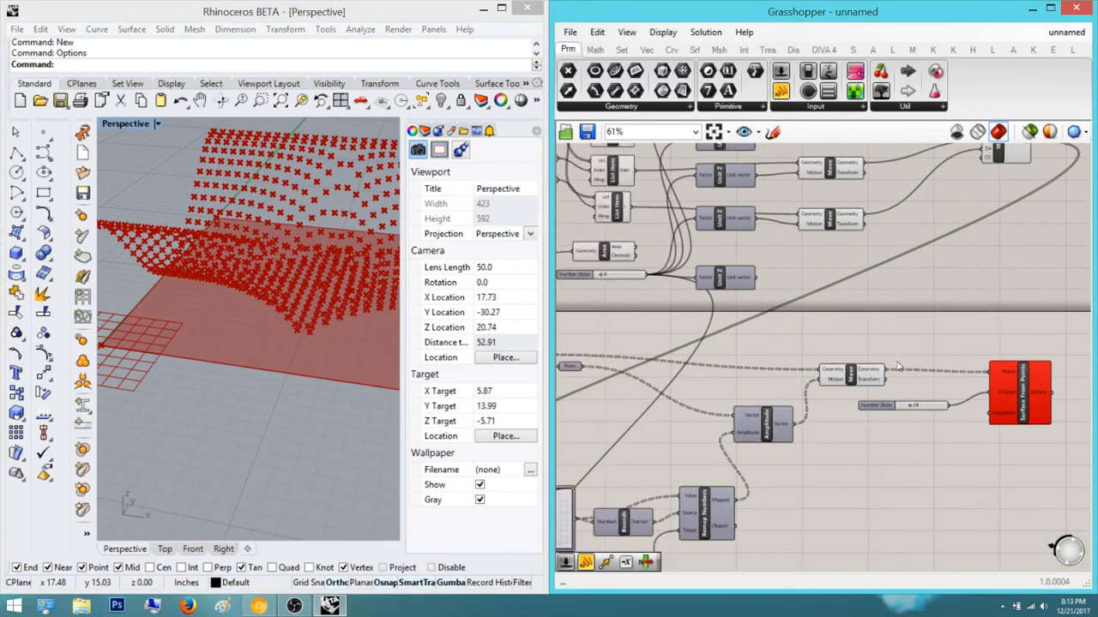
pyautogui.scroll(4, 644, 442)
pyautogui.click(645, 436)
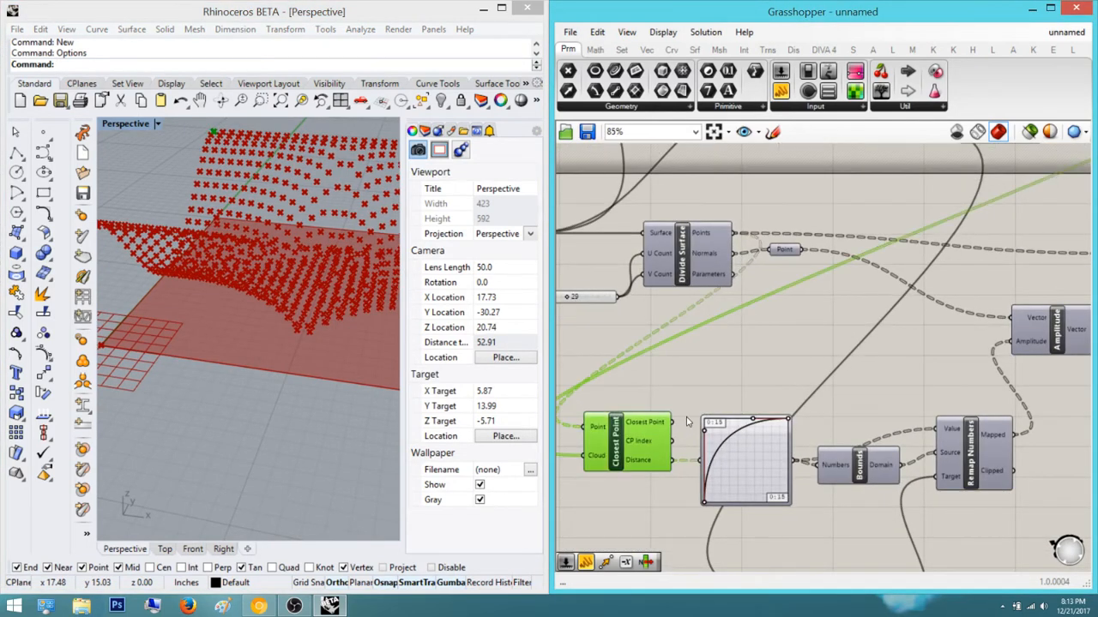
pyautogui.click(719, 388)
pyautogui.moveTo(720, 388)
pyautogui.mouseDown(button='right')
pyautogui.moveTo(856, 344)
pyautogui.moveTo(742, 389)
pyautogui.mouseUp(button='right')
pyautogui.scroll(1, 765, 405)
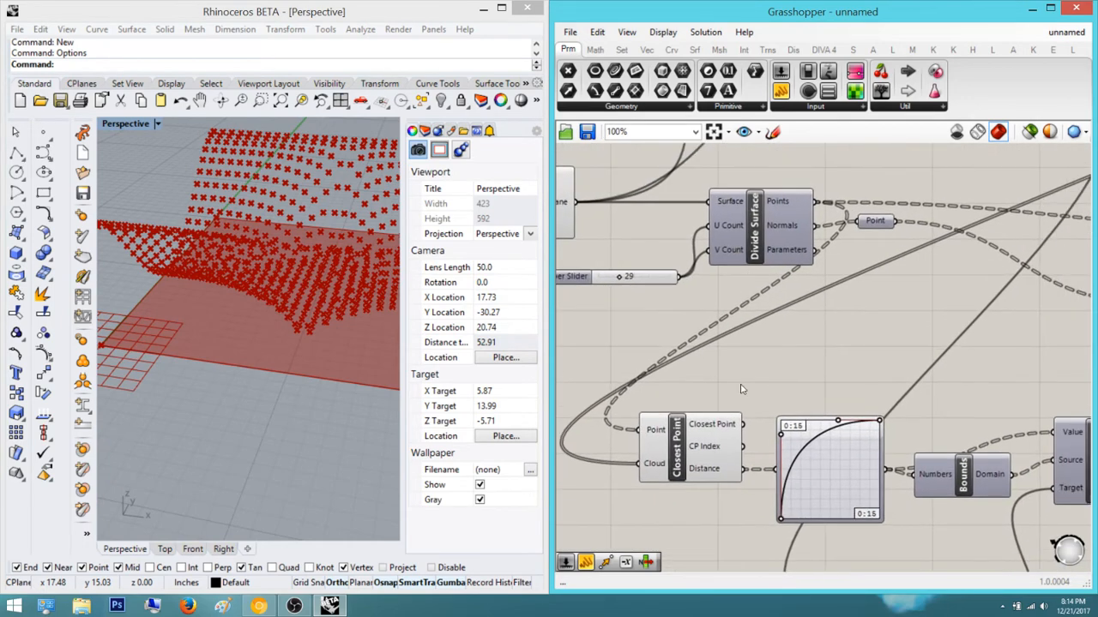
# Add a panel to the Points output of Divide Surface, enlarge it and scroll through the listed coordinates
pyautogui.moveTo(855, 259); pyautogui.dragTo(889, 302)
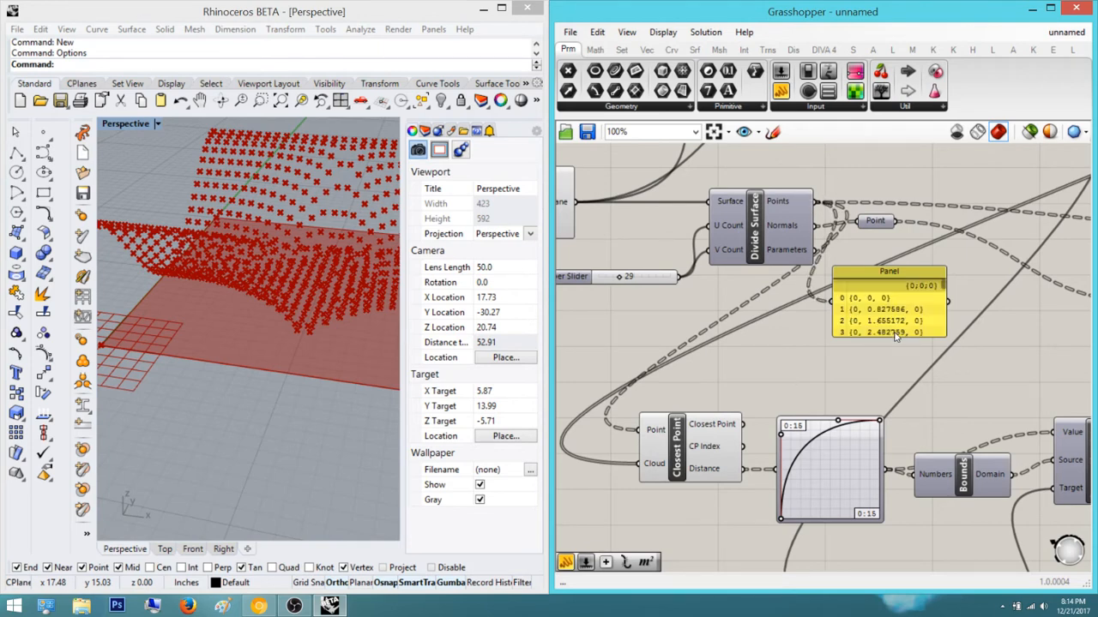
pyautogui.moveTo(896, 336); pyautogui.dragTo(896, 359)
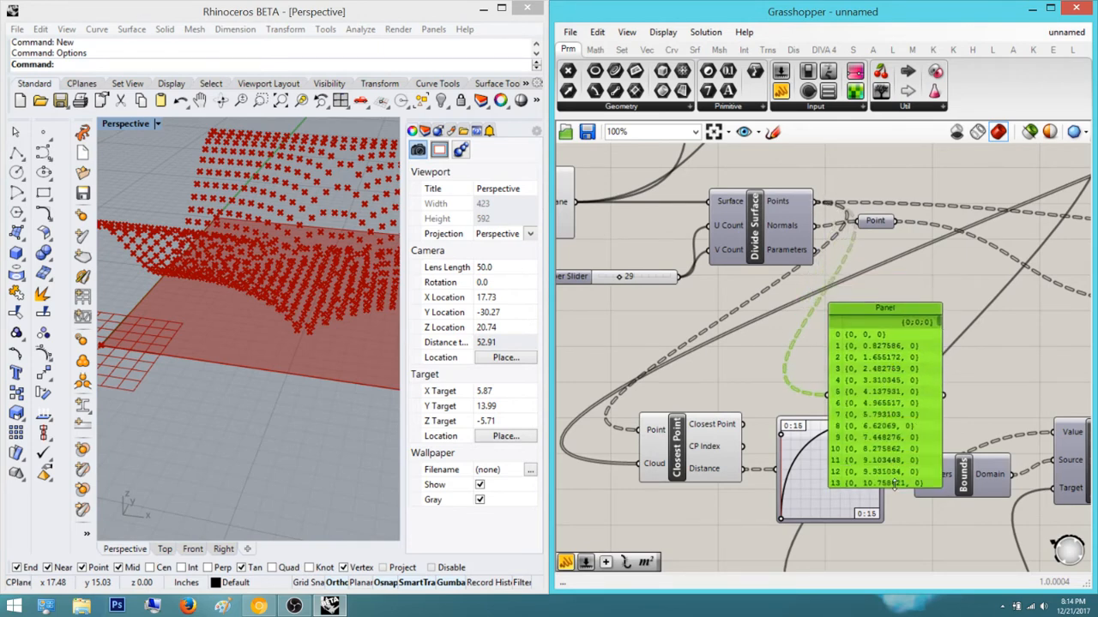
pyautogui.scroll(-2, 899, 372)
pyautogui.scroll(3, 929, 339)
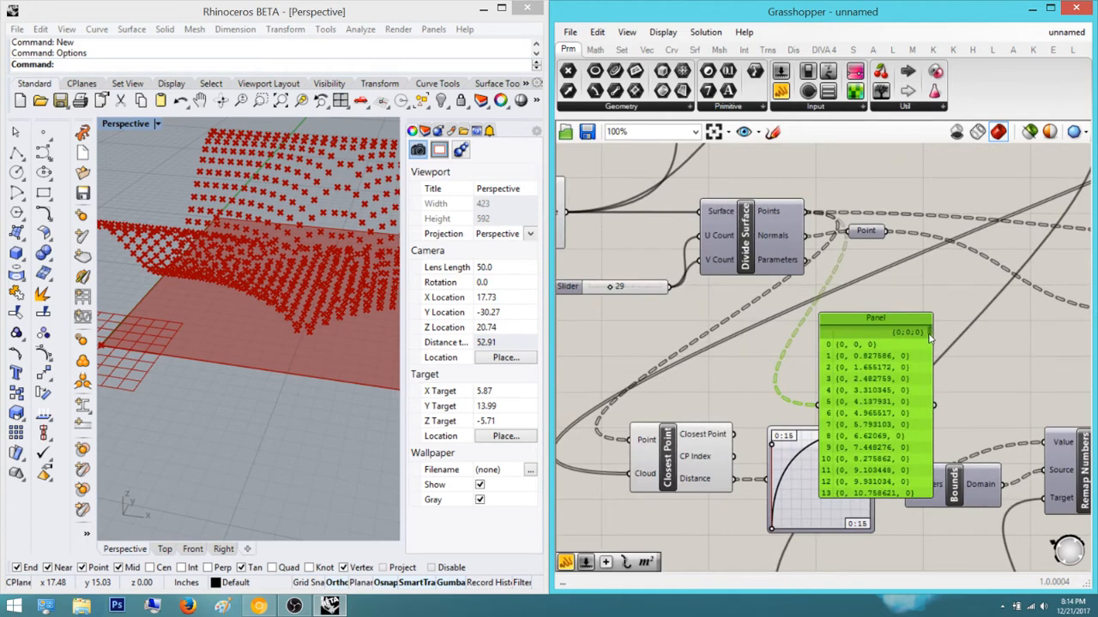
pyautogui.moveTo(930, 335); pyautogui.dragTo(931, 367)
pyautogui.click(943, 365)
pyautogui.moveTo(810, 415); pyautogui.dragTo(789, 425, button='right')
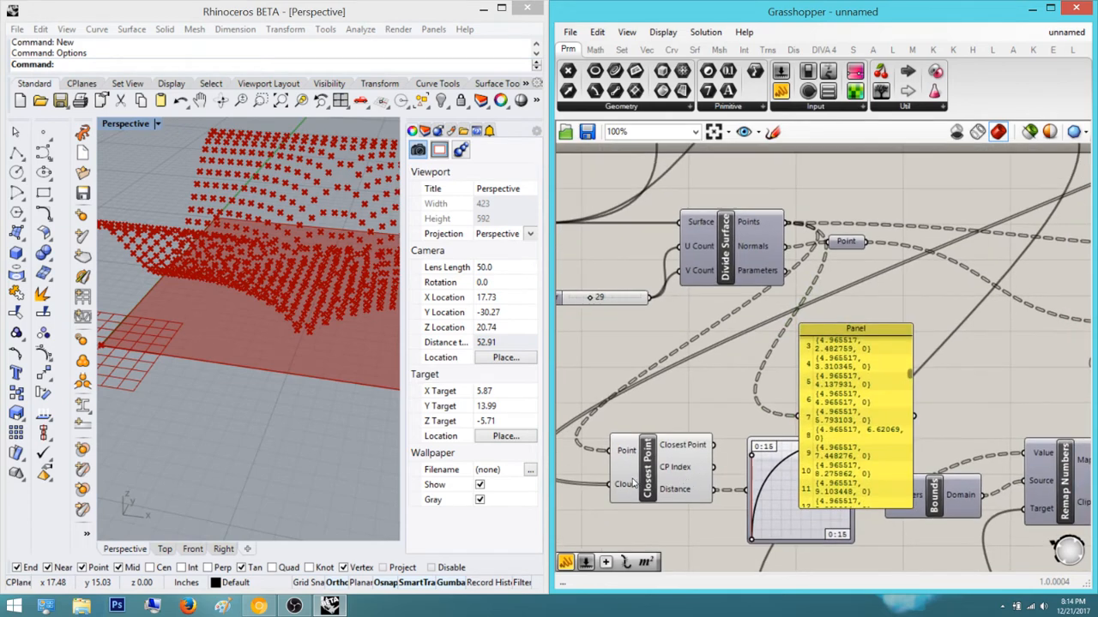
pyautogui.moveTo(632, 485)
pyautogui.click(890, 382)
# Remove the Flatten option from the Result output of the Merge component that collects the attractor points
pyautogui.scroll(-3, 889, 379)
pyautogui.moveTo(884, 377); pyautogui.dragTo(596, 468, button='right')
pyautogui.moveTo(1044, 169); pyautogui.dragTo(866, 274, button='right')
pyautogui.scroll(4, 931, 233)
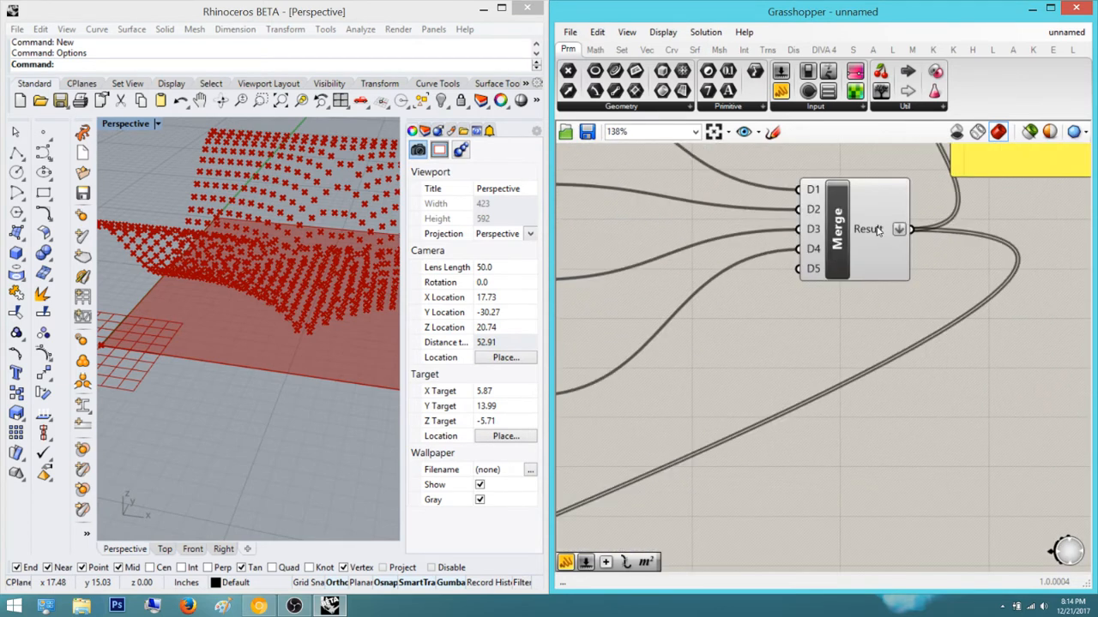
pyautogui.rightClick(878, 230)
pyautogui.click(915, 305)
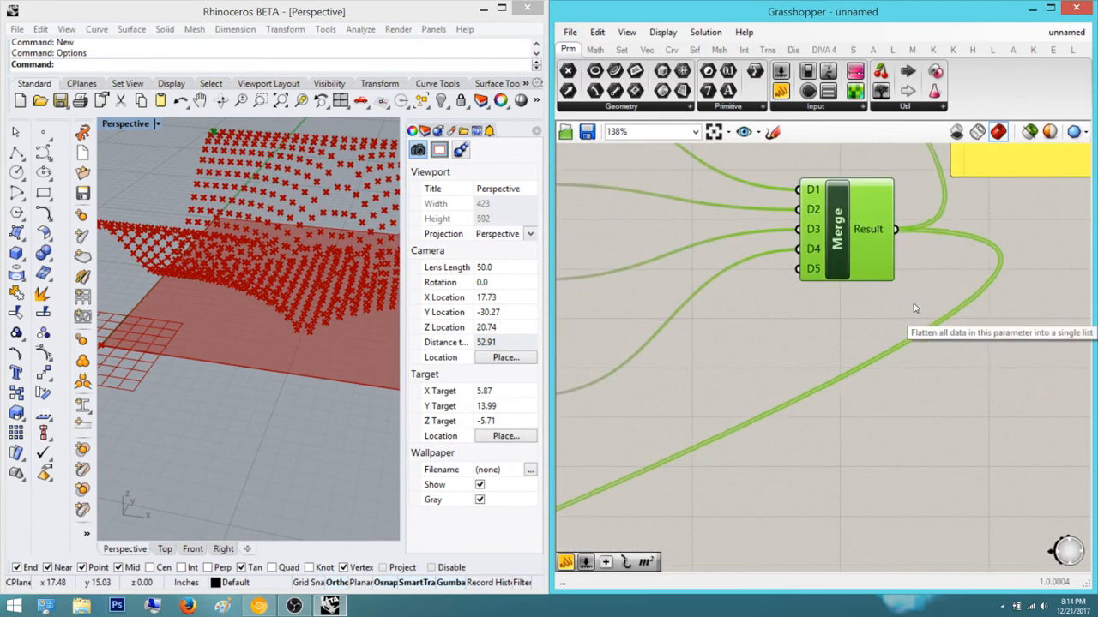
pyautogui.click(929, 300)
# Trace the definition from Merge past the Unit Z and Move components back to Closest Point and the Graph Mapper
pyautogui.moveTo(911, 306); pyautogui.dragTo(876, 359, button='right')
pyautogui.scroll(-4, 879, 328)
pyautogui.moveTo(815, 440); pyautogui.dragTo(991, 247, button='right')
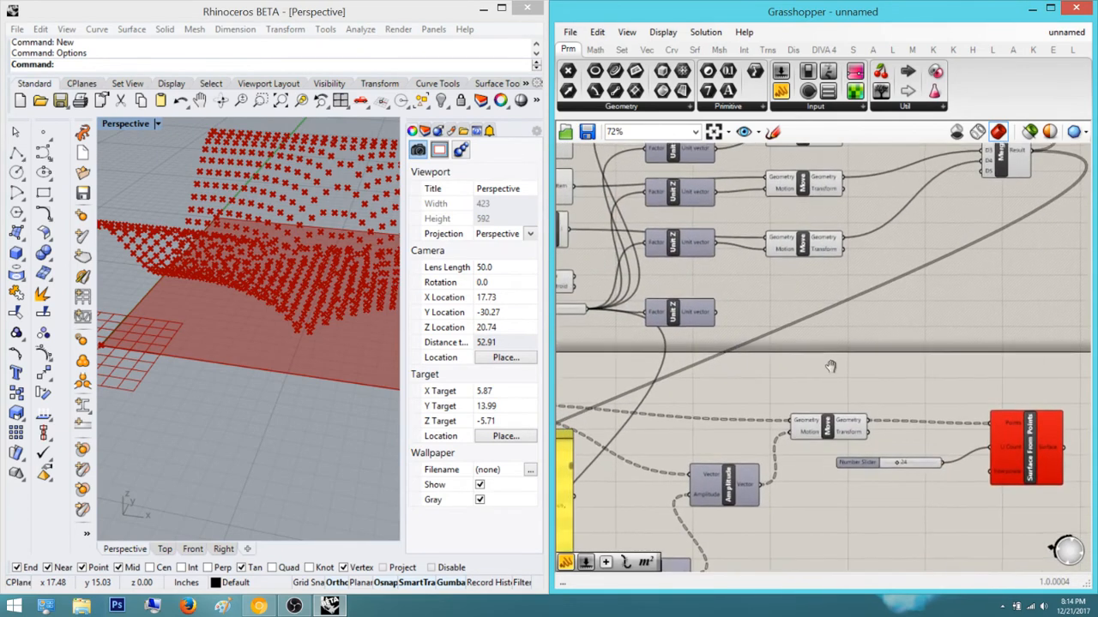
pyautogui.moveTo(834, 369); pyautogui.dragTo(906, 366, button='right')
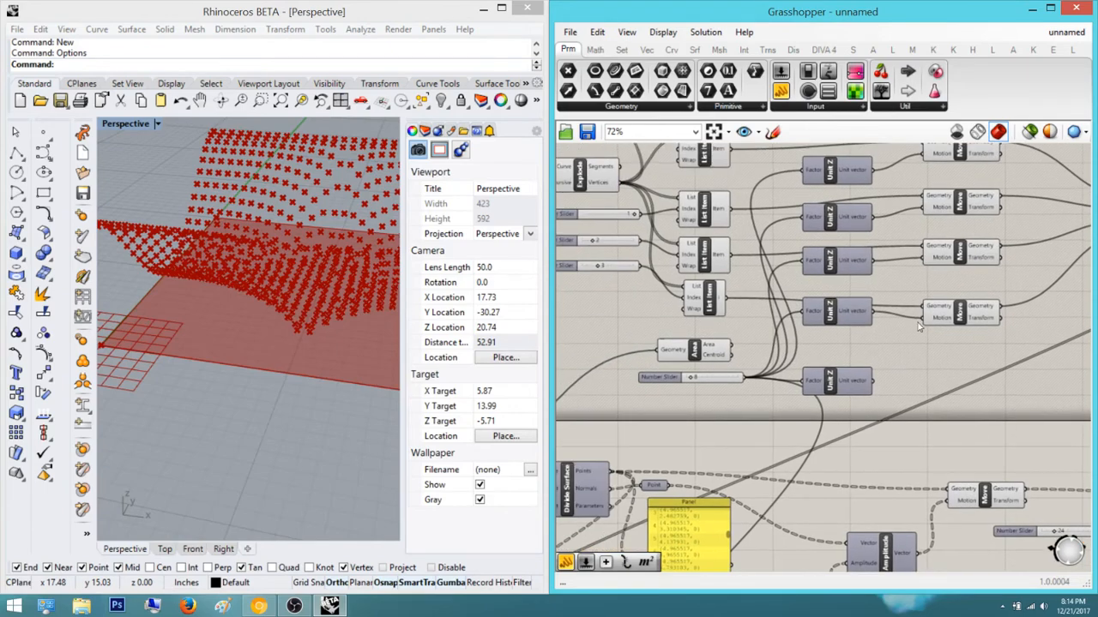
pyautogui.scroll(1, 890, 285)
pyautogui.scroll(-1, 894, 295)
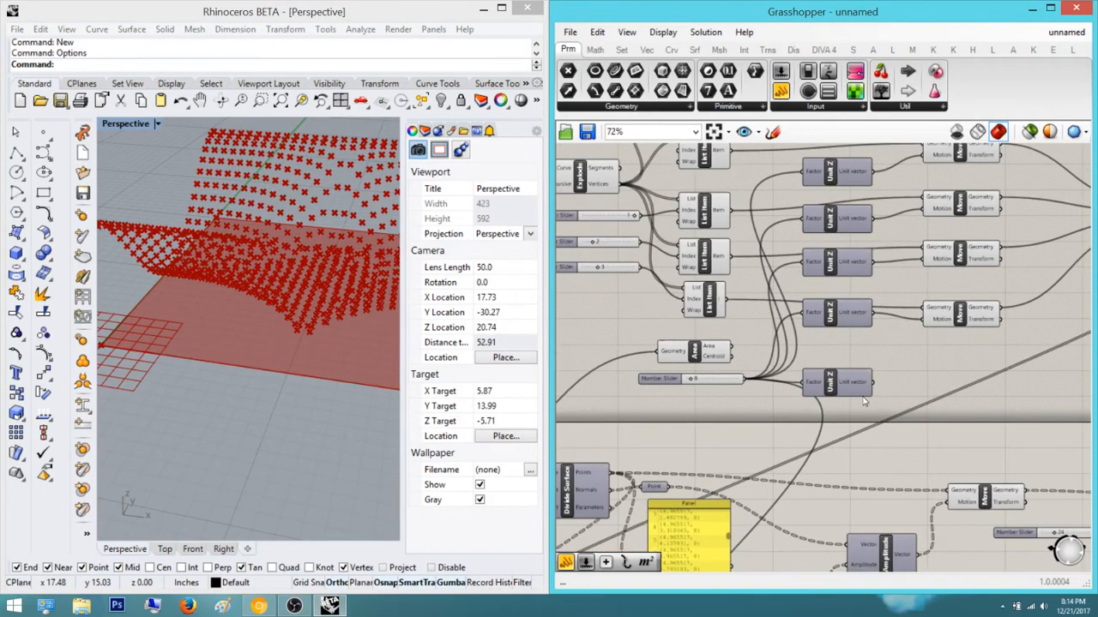
pyautogui.moveTo(864, 401); pyautogui.dragTo(935, 241, button='right')
pyautogui.moveTo(816, 325); pyautogui.dragTo(907, 335, button='right')
pyautogui.moveTo(880, 478); pyautogui.dragTo(901, 354, button='right')
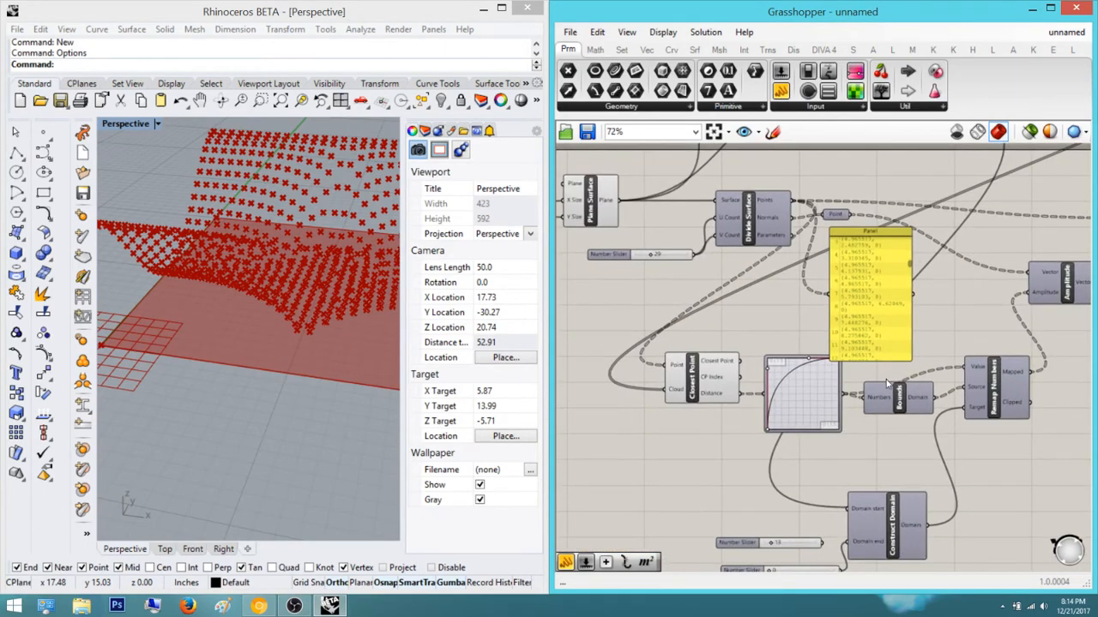
pyautogui.scroll(4, 766, 391)
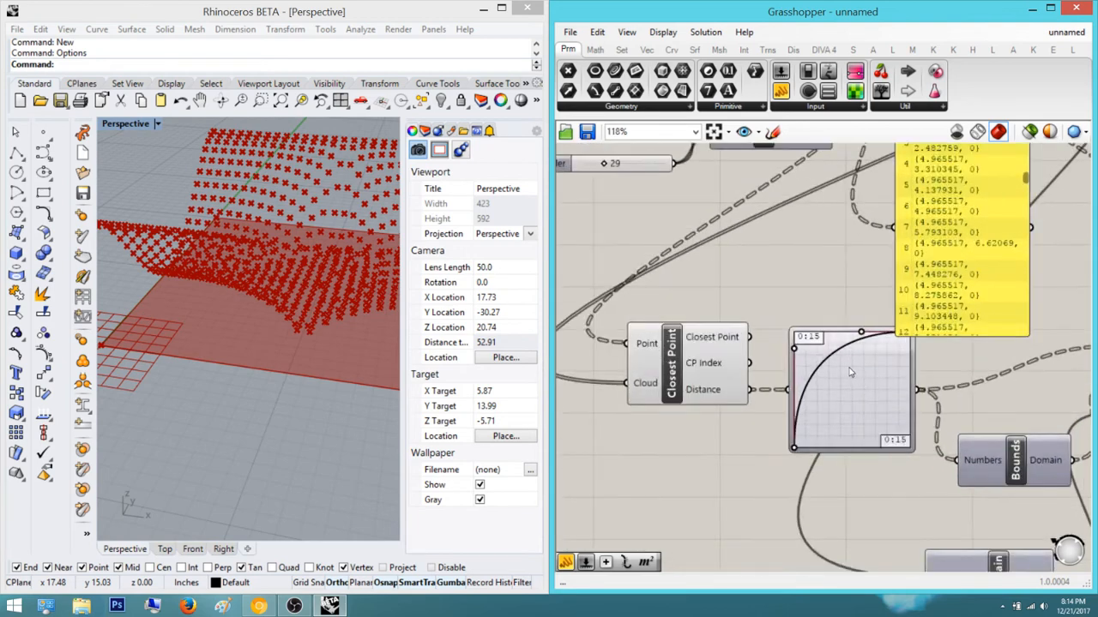
# Try upper X and Y limits of 5 on the Graph Mapper, and raise both to 10
pyautogui.doubleClick(797, 327)
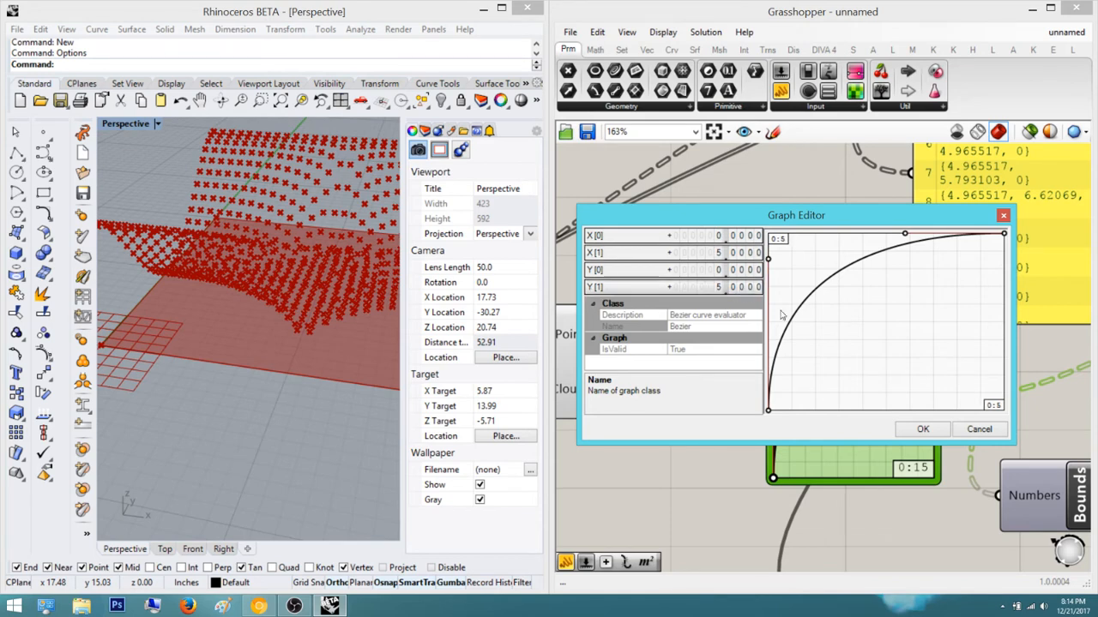
pyautogui.click(919, 429)
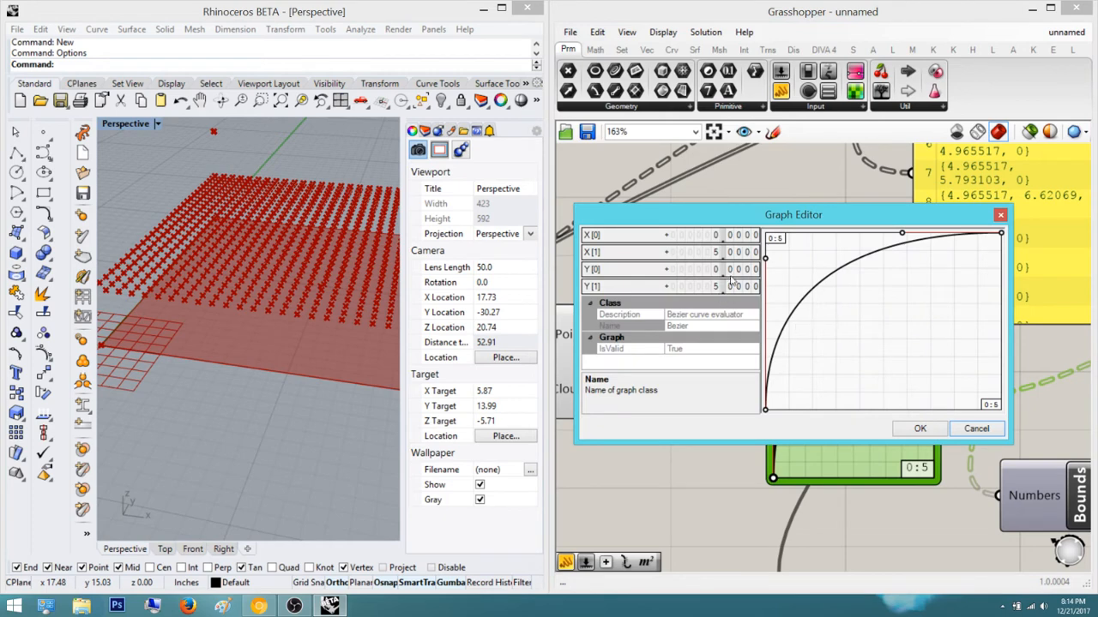
pyautogui.doubleClick(746, 255)
pyautogui.write('10')
pyautogui.click(737, 252)
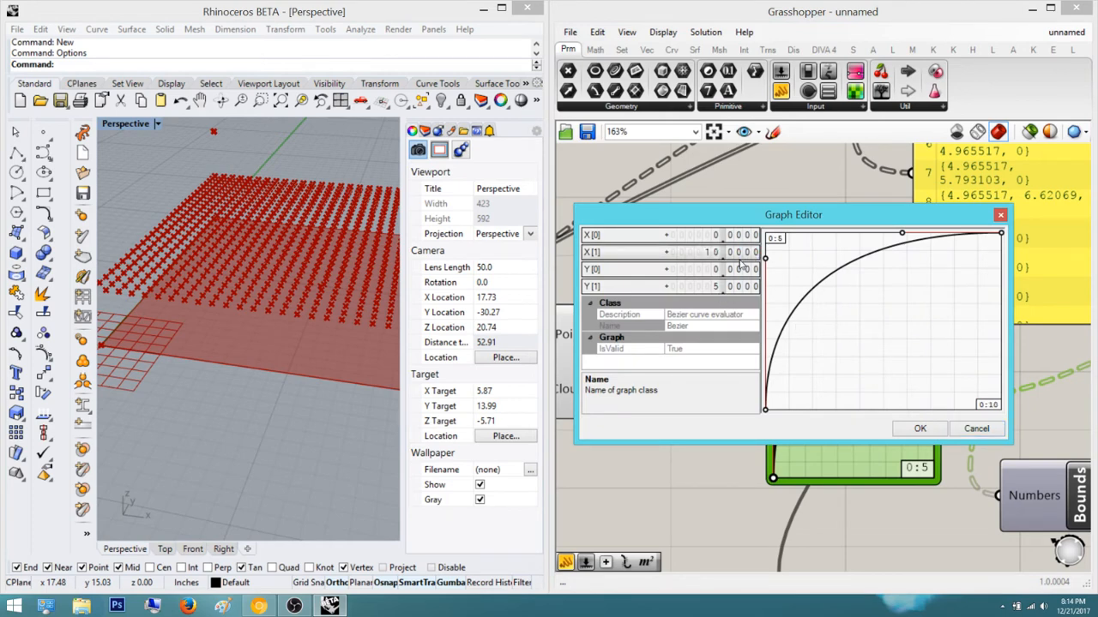
pyautogui.doubleClick(743, 287)
pyautogui.write('10')
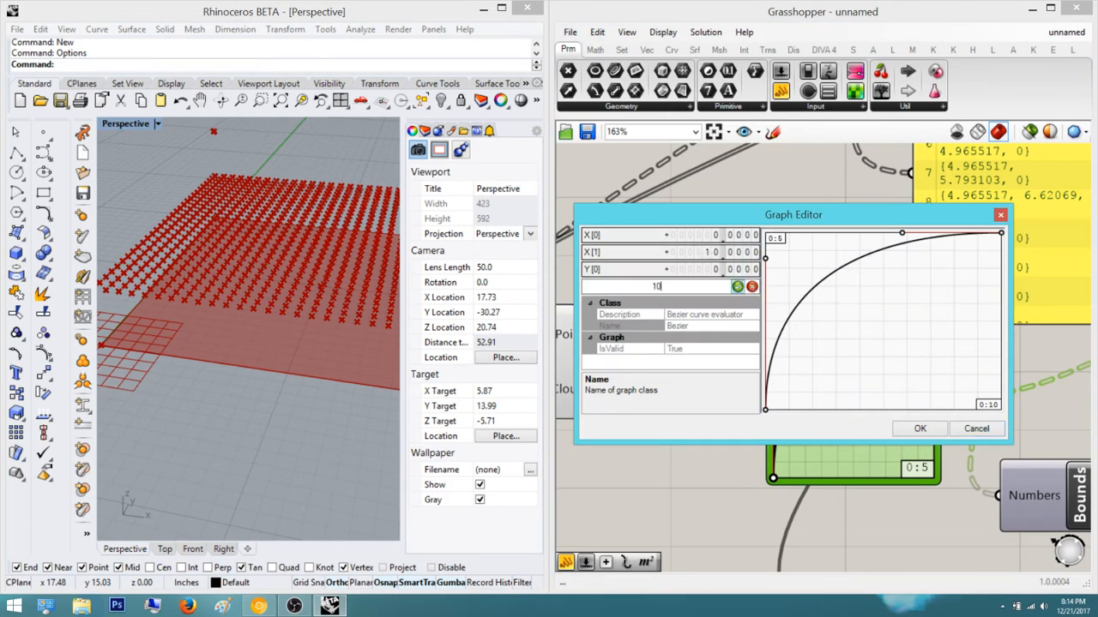
pyautogui.click(738, 286)
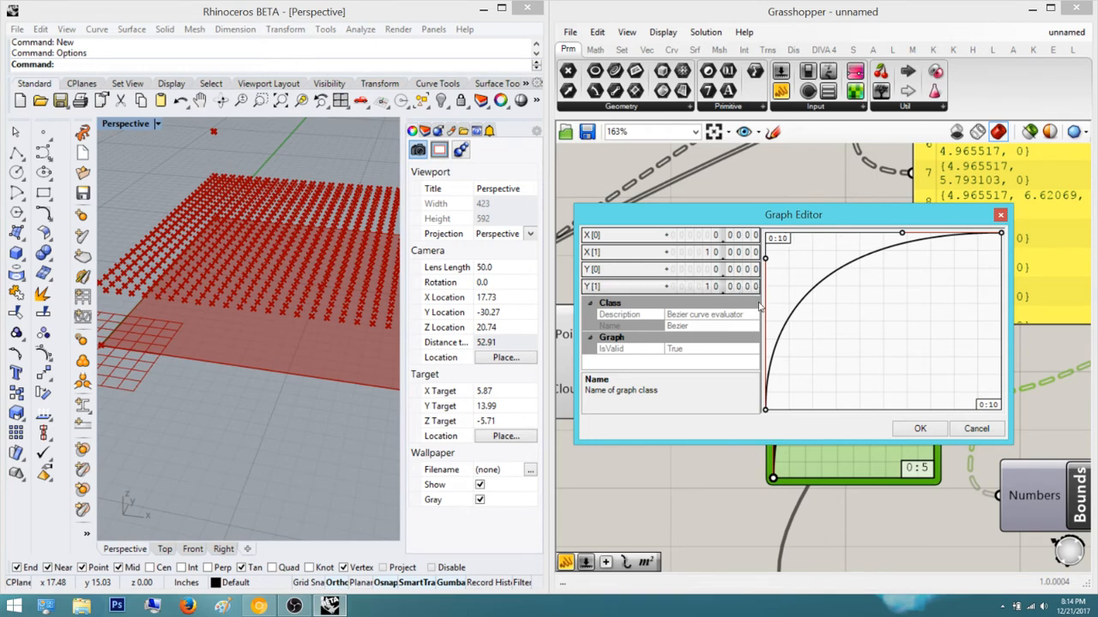
pyautogui.click(920, 428)
# Inspect the displaced points in perspective and pull the Bezier's start handle up to the graph's upper-left corner
pyautogui.scroll(-8, 203, 263)
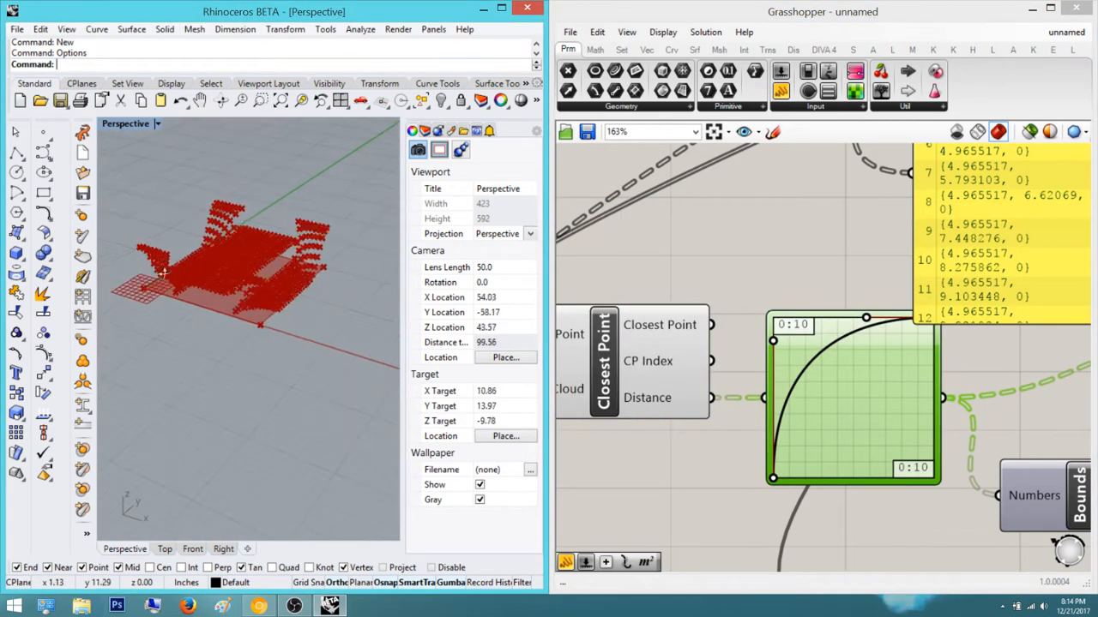
pyautogui.moveTo(203, 262); pyautogui.dragTo(122, 326, button='right')
pyautogui.scroll(6, 193, 311)
pyautogui.moveTo(193, 310); pyautogui.dragTo(250, 271, button='right')
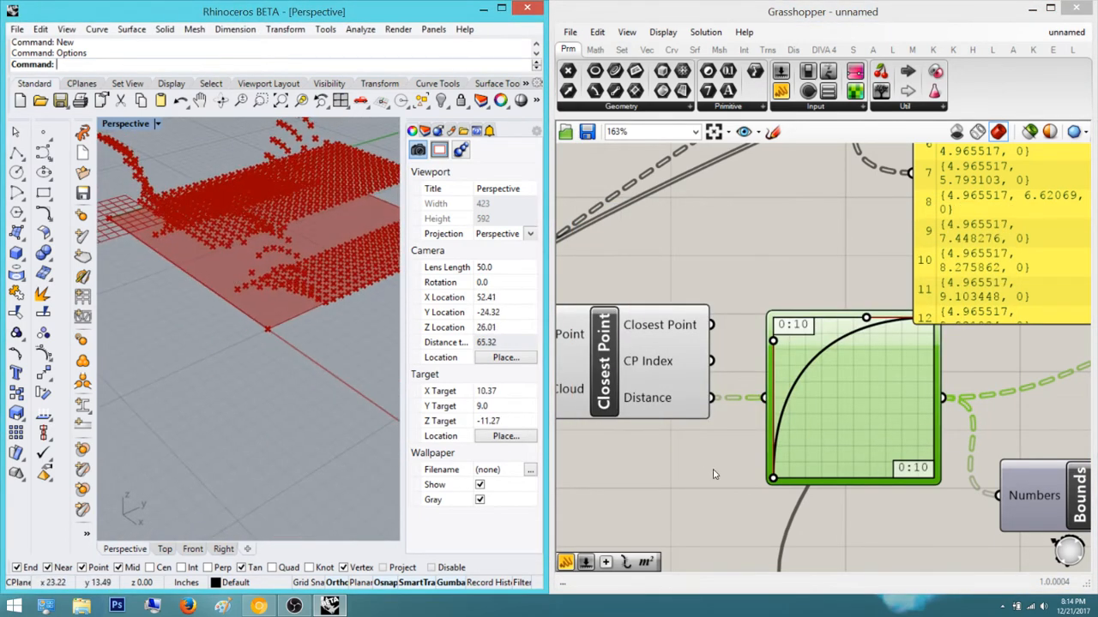
pyautogui.moveTo(773, 341); pyautogui.dragTo(748, 328)
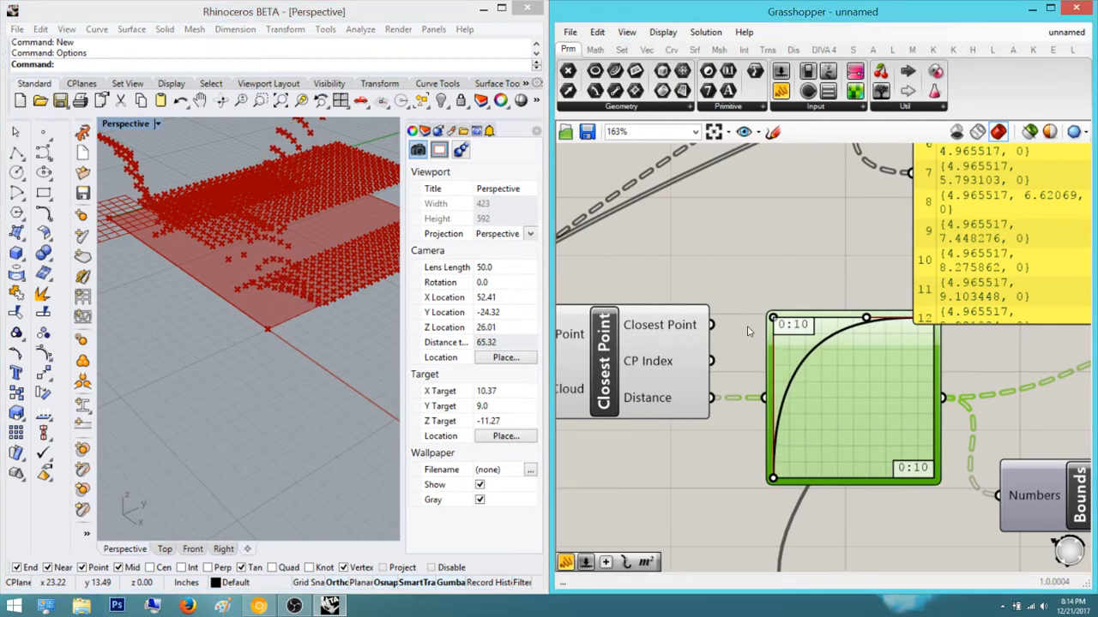
# Shift the Bounds and Remap Numbers components together slightly farther away from the Graph Mapper
pyautogui.moveTo(914, 509); pyautogui.dragTo(813, 483, button='right')
pyautogui.scroll(-3, 814, 487)
pyautogui.click(829, 444)
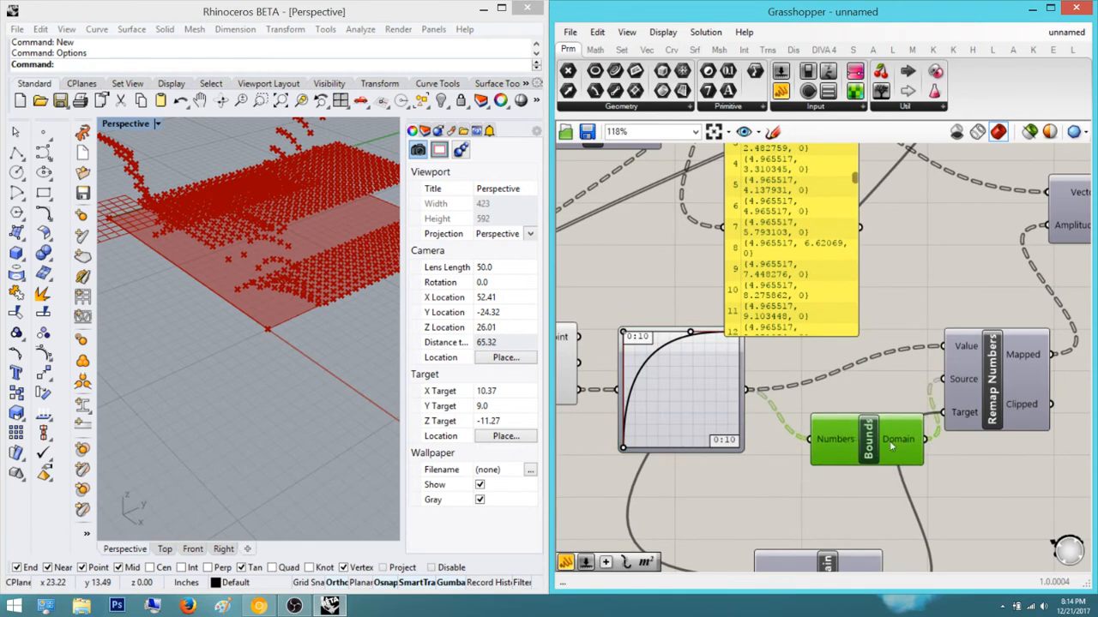
pyautogui.scroll(2, 788, 435)
pyautogui.moveTo(788, 434); pyautogui.dragTo(767, 429, button='right')
pyautogui.moveTo(989, 502); pyautogui.dragTo(781, 357)
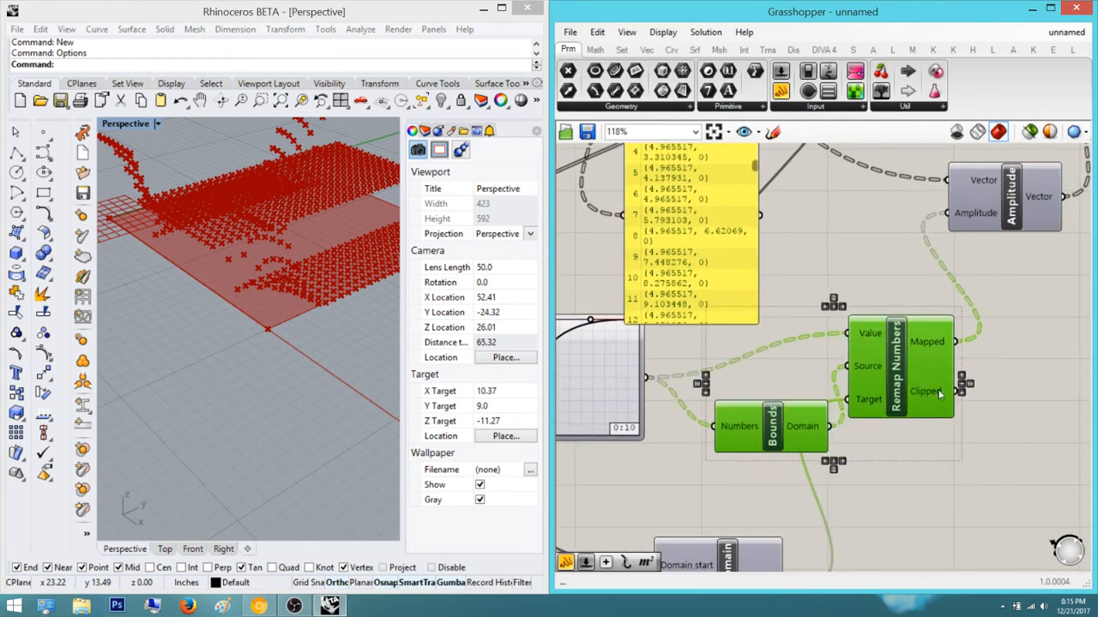
pyautogui.moveTo(931, 392); pyautogui.dragTo(981, 396)
pyautogui.click(930, 490)
# Set the Graph Mapper's upper Y and X limits to 12
pyautogui.moveTo(692, 451); pyautogui.dragTo(843, 443, button='right')
pyautogui.scroll(2, 687, 353)
pyautogui.moveTo(687, 354); pyautogui.dragTo(812, 378, button='right')
pyautogui.doubleClick(873, 396)
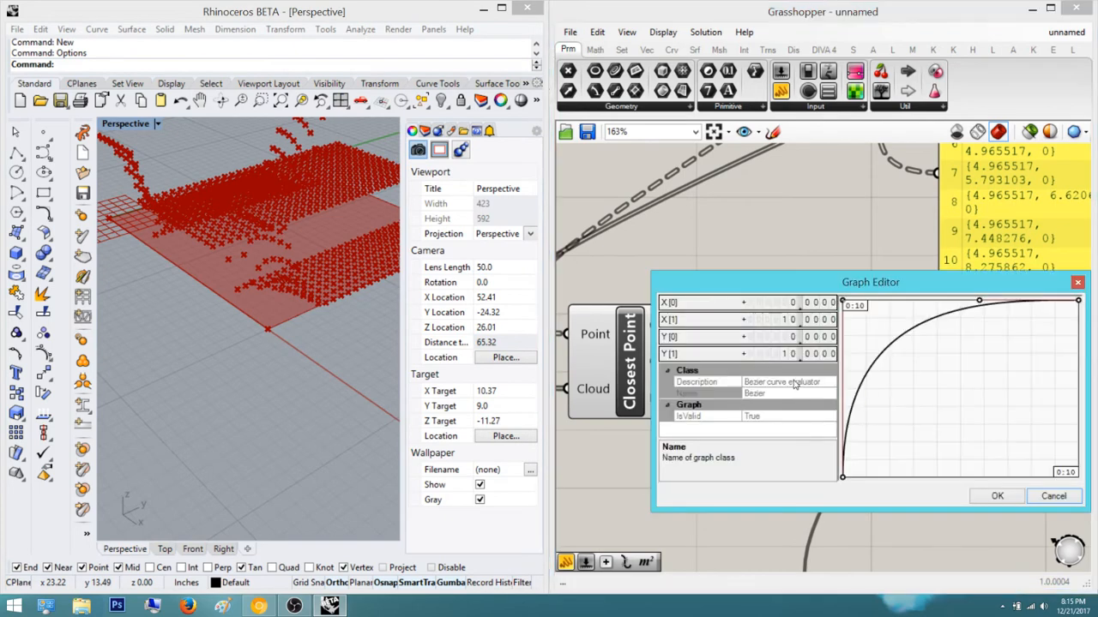
pyautogui.doubleClick(806, 354)
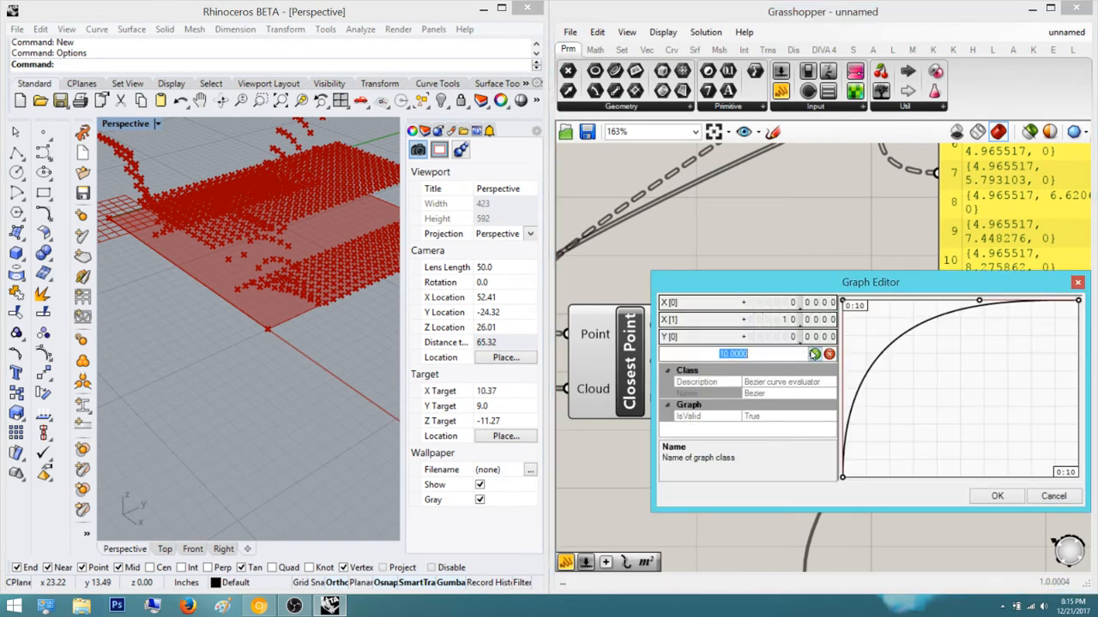
pyautogui.click(820, 352)
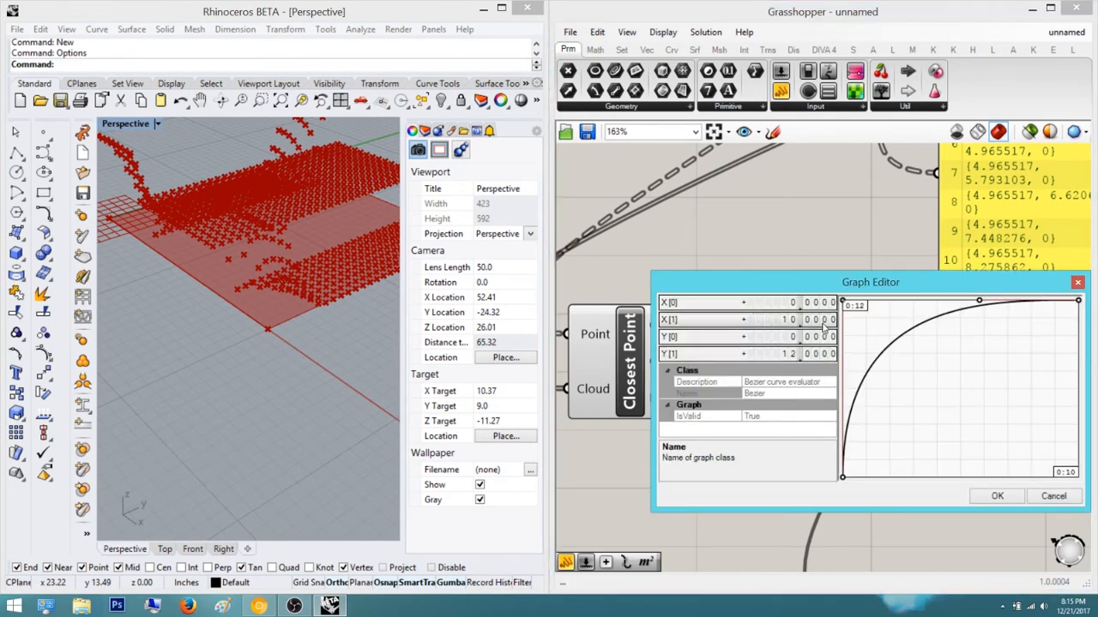
pyautogui.doubleClick(821, 323)
pyautogui.write('12')
pyautogui.click(815, 320)
pyautogui.click(994, 497)
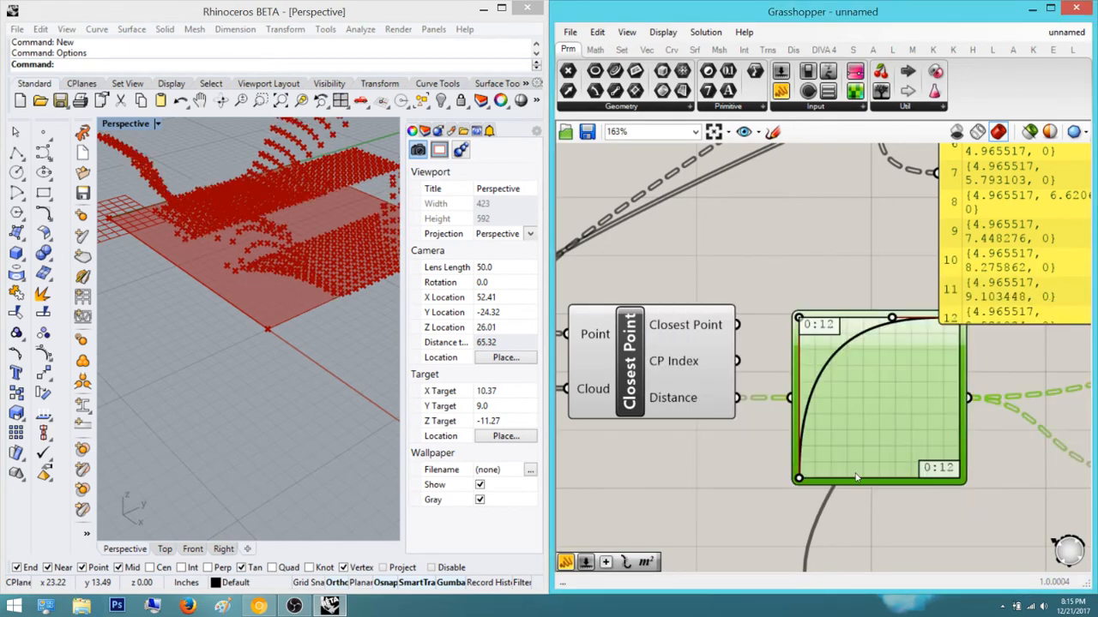
# Reshape the Graph Mapper's Bezier into an S-curve by lowering its end handle and moving its start handle inward
pyautogui.moveTo(341, 181); pyautogui.dragTo(184, 311, button='right')
pyautogui.moveTo(1004, 482); pyautogui.dragTo(805, 372, button='right')
pyautogui.moveTo(802, 288); pyautogui.dragTo(856, 422)
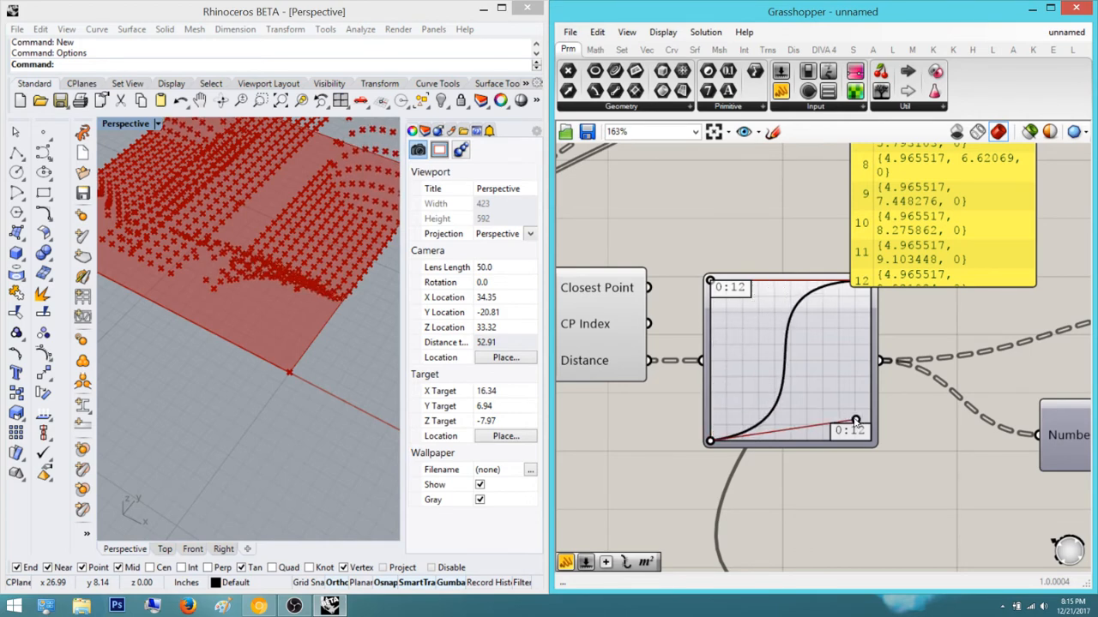
pyautogui.moveTo(715, 286); pyautogui.dragTo(776, 325)
# Follow the remapped values from Construct Domain and Remap Numbers through Amplitude into the Move component
pyautogui.moveTo(821, 464); pyautogui.dragTo(709, 409, button='right')
pyautogui.scroll(-2, 851, 481)
pyautogui.moveTo(792, 508); pyautogui.dragTo(724, 519, button='right')
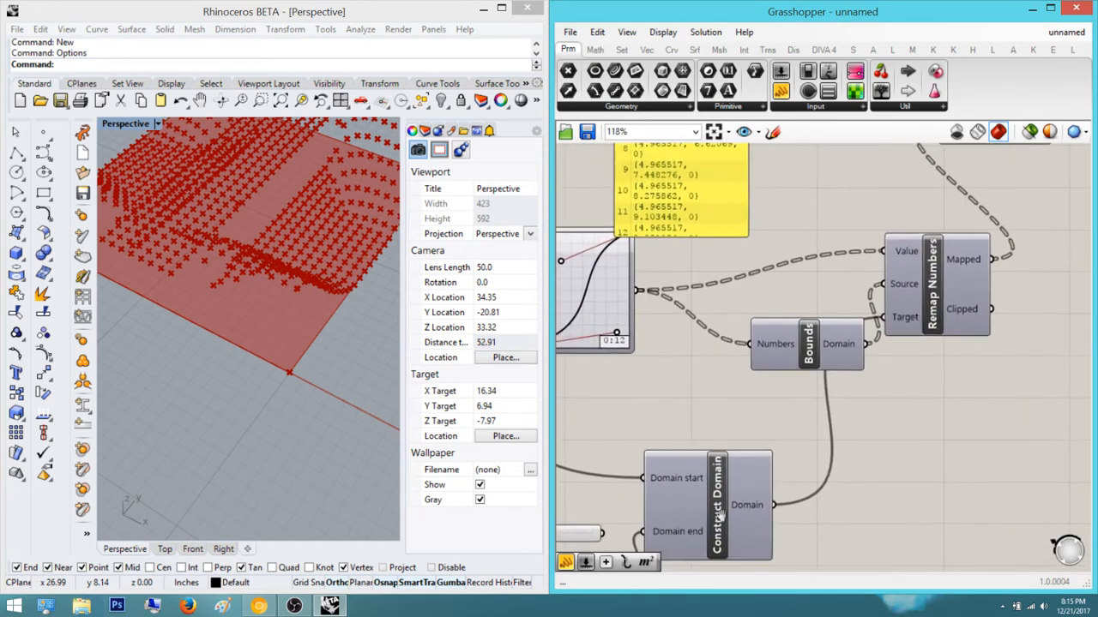
pyautogui.moveTo(976, 251); pyautogui.dragTo(827, 403, button='right')
pyautogui.moveTo(931, 315)
pyautogui.moveTo(982, 208); pyautogui.dragTo(906, 267, button='right')
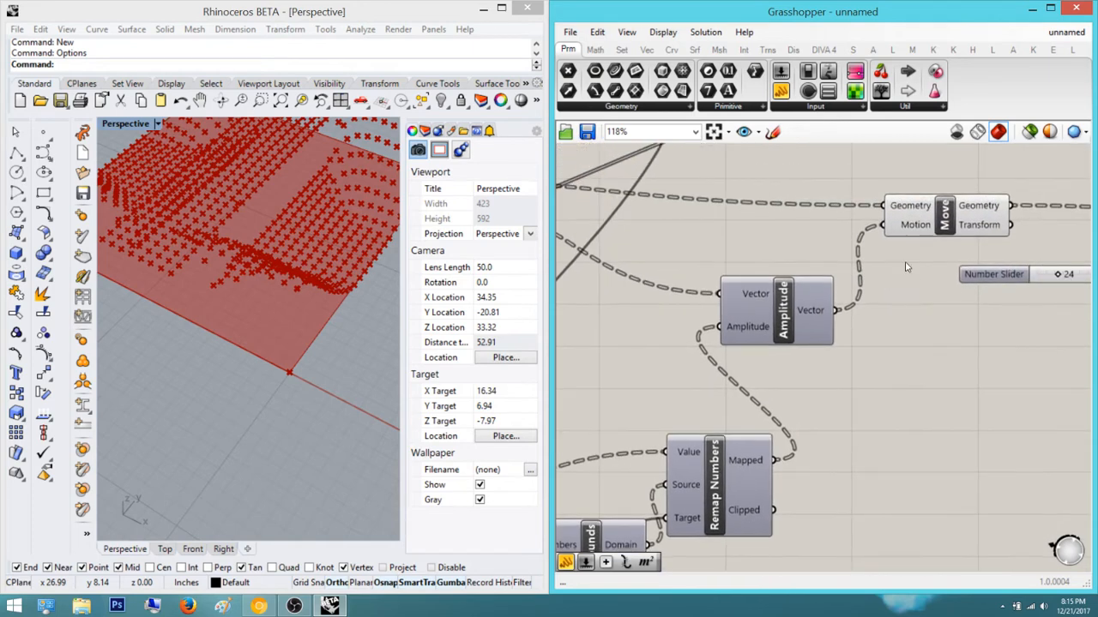
pyautogui.scroll(-4, 878, 366)
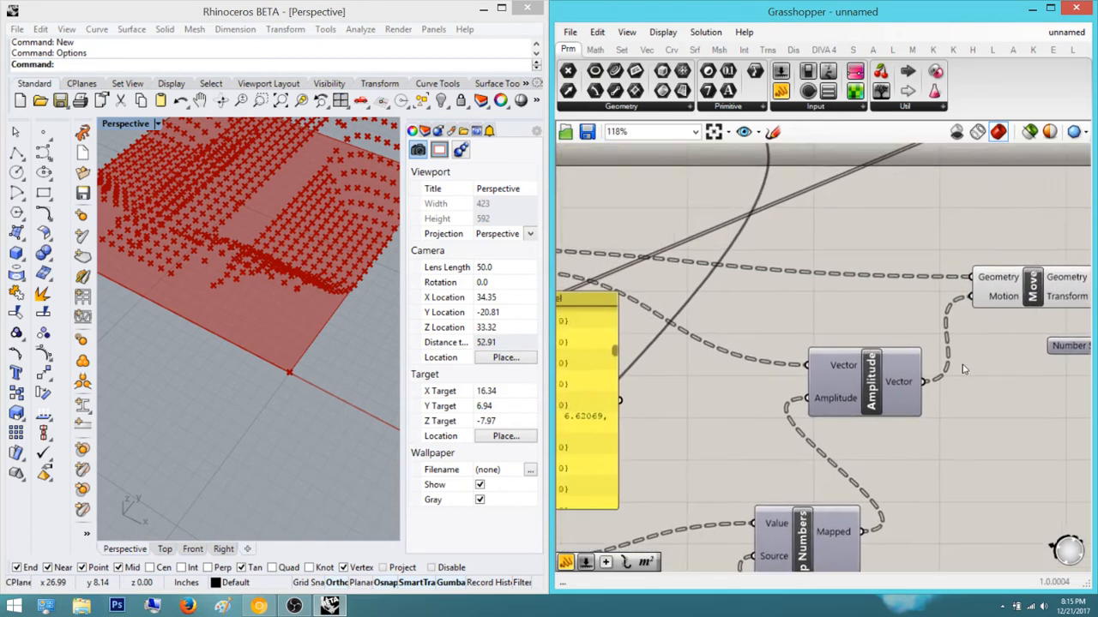
# Examine the Points data tree of Divide Surface and the slider that drives its U and V counts
pyautogui.scroll(4, 616, 319)
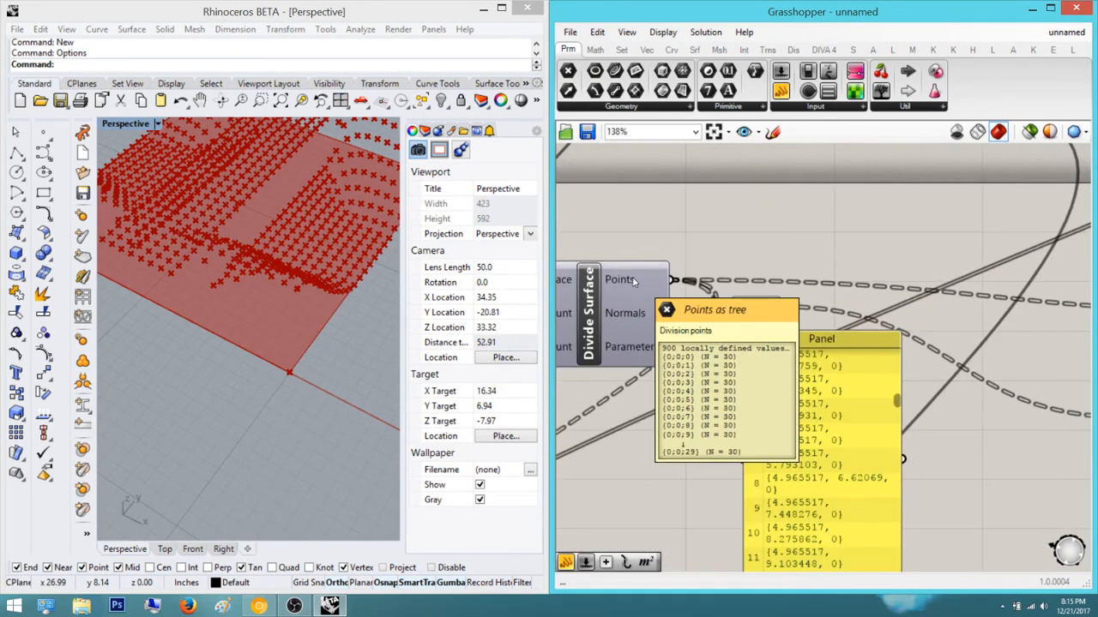
pyautogui.scroll(-2, 781, 310)
pyautogui.moveTo(781, 311); pyautogui.dragTo(1037, 356, button='right')
pyautogui.scroll(3, 785, 407)
pyautogui.click(791, 415)
pyautogui.click(823, 338)
pyautogui.moveTo(808, 341); pyautogui.dragTo(766, 346, button='right')
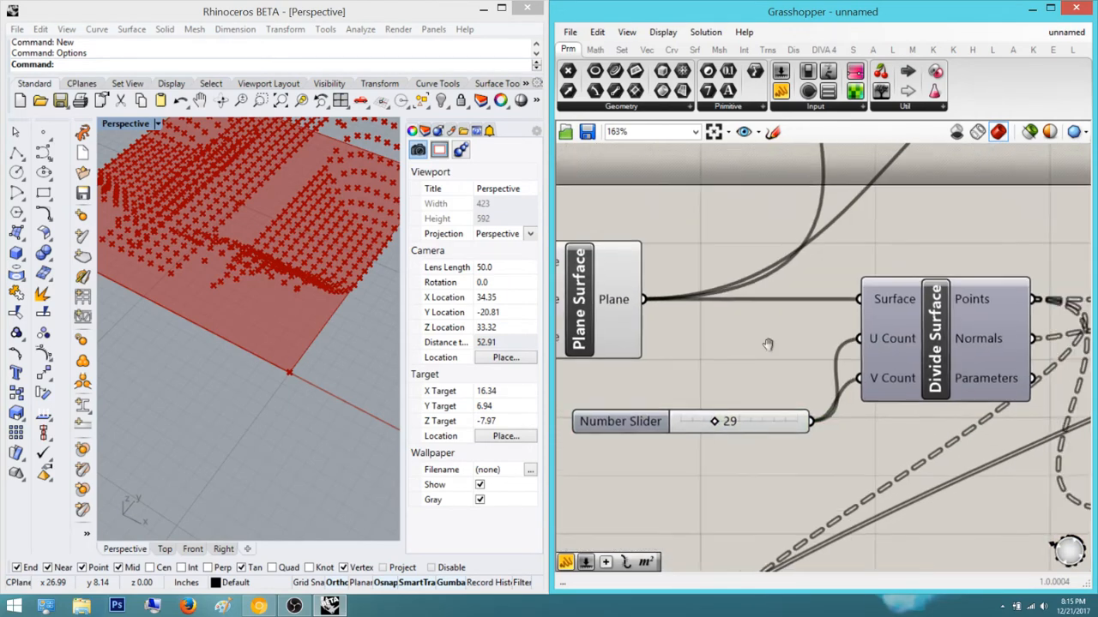
pyautogui.scroll(3, 721, 424)
pyautogui.click(614, 412)
pyautogui.click(841, 338)
pyautogui.scroll(-4, 686, 336)
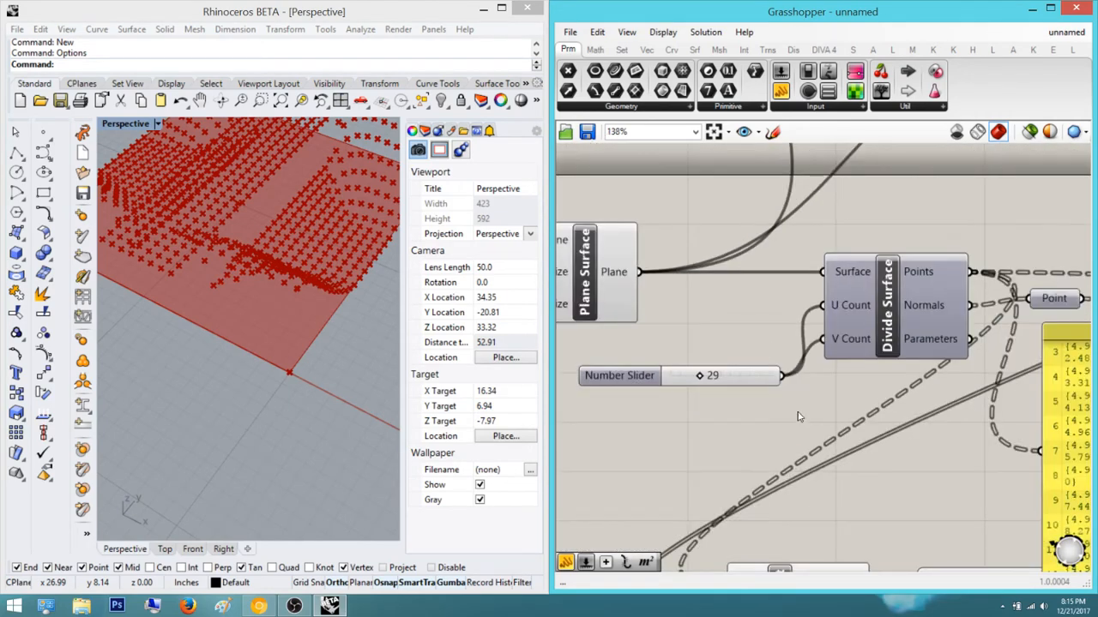
# Set the U Count slider of the Surface From Points component to 28
pyautogui.moveTo(812, 395); pyautogui.dragTo(713, 343, button='right')
pyautogui.scroll(-5, 703, 336)
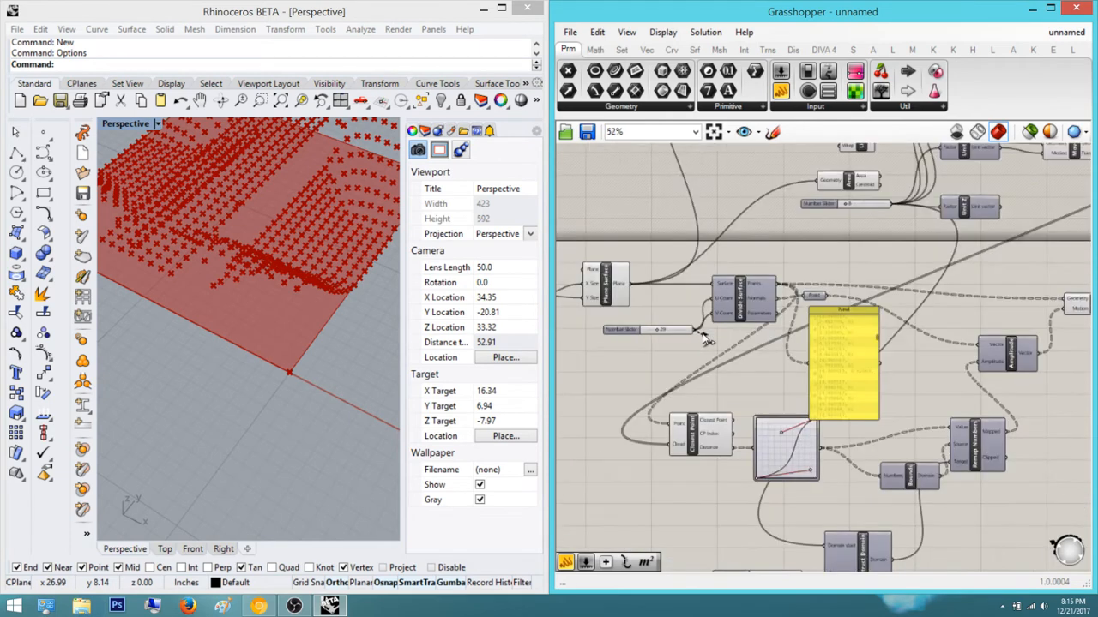
pyautogui.scroll(7, 901, 314)
pyautogui.moveTo(889, 308); pyautogui.dragTo(891, 311)
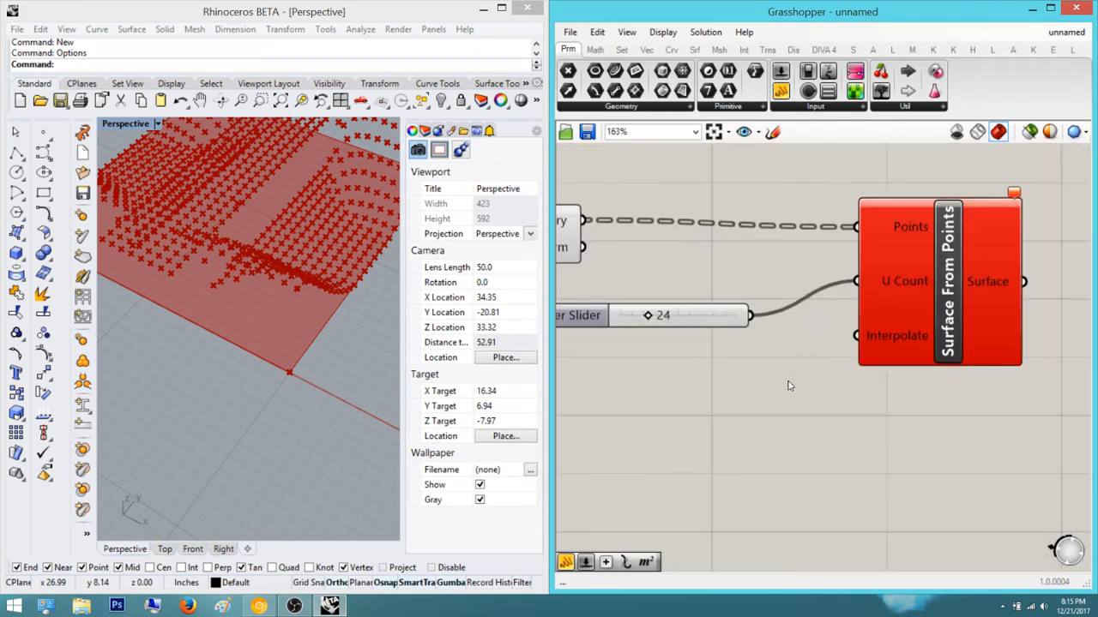
pyautogui.moveTo(676, 348); pyautogui.dragTo(777, 363, button='right')
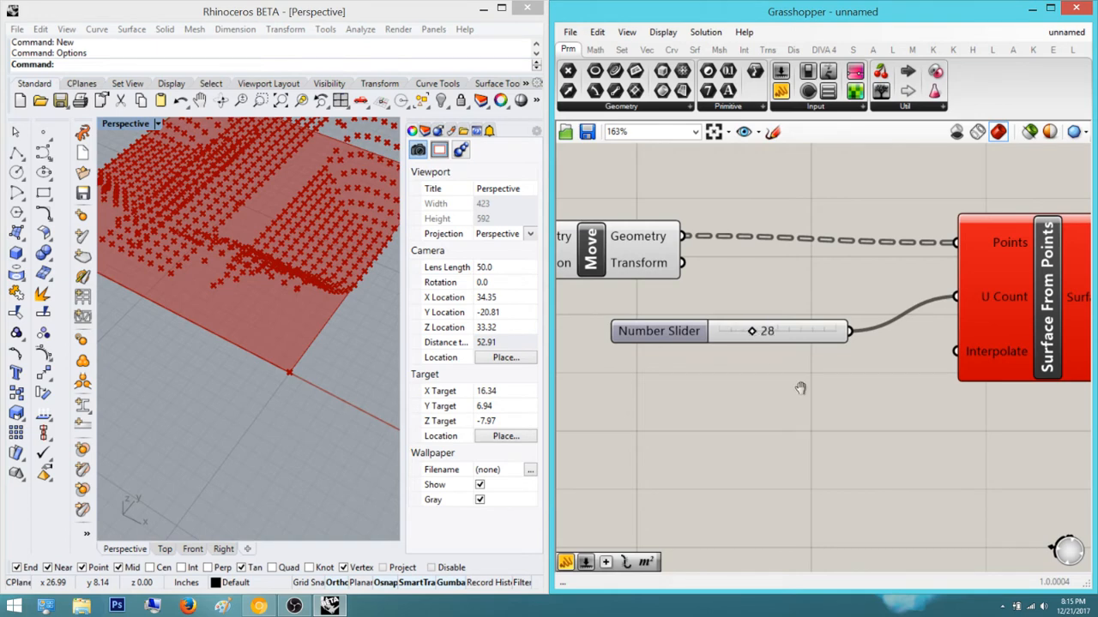
# Delete the Surface From Points component together with the number slider feeding its U Count
pyautogui.moveTo(800, 388); pyautogui.dragTo(855, 393, button='right')
pyautogui.scroll(-3, 855, 393)
pyautogui.moveTo(1037, 464); pyautogui.dragTo(842, 236)
pyautogui.scroll(-2, 921, 314)
pyautogui.moveTo(922, 321); pyautogui.dragTo(919, 377, button='right')
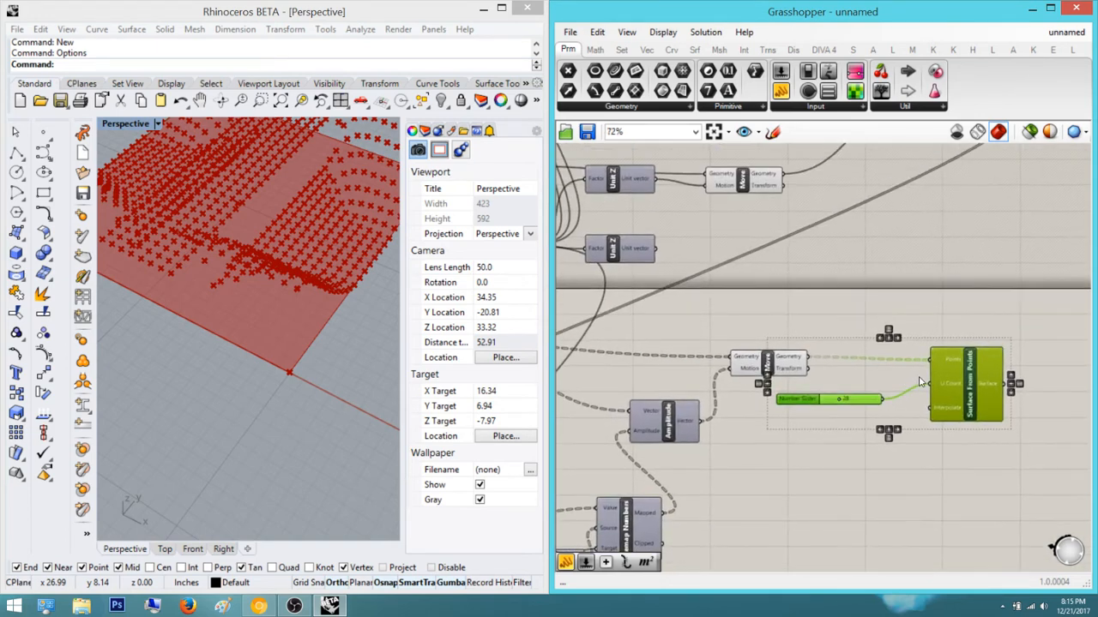
pyautogui.press('Delete')
pyautogui.scroll(2, 972, 392)
pyautogui.click(828, 341)
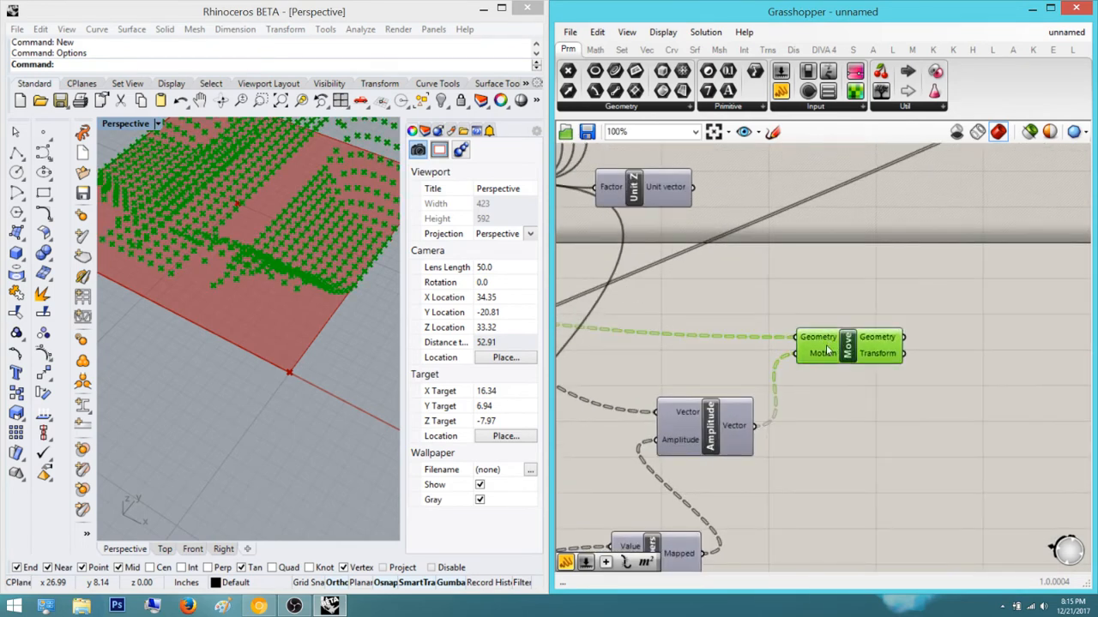
pyautogui.click(858, 417)
# Try grafting the Points output of Divide Surface and view the displaced points in the Perspective viewport
pyautogui.scroll(-2, 858, 416)
pyautogui.moveTo(733, 417); pyautogui.dragTo(914, 424, button='right')
pyautogui.scroll(3, 667, 343)
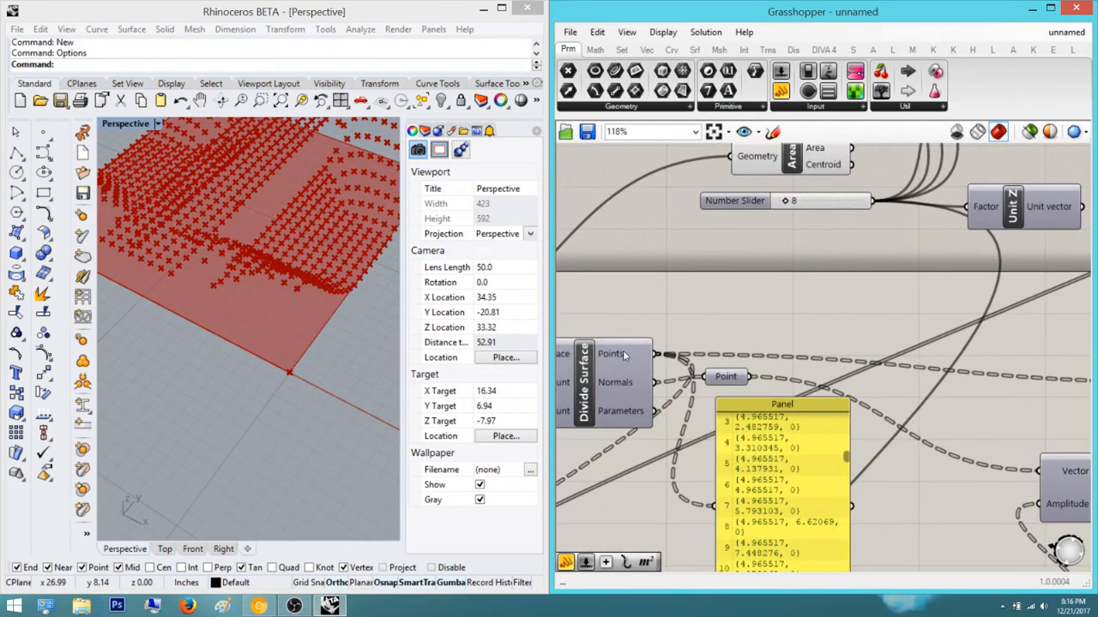
pyautogui.click(619, 359)
pyautogui.rightClick(619, 360)
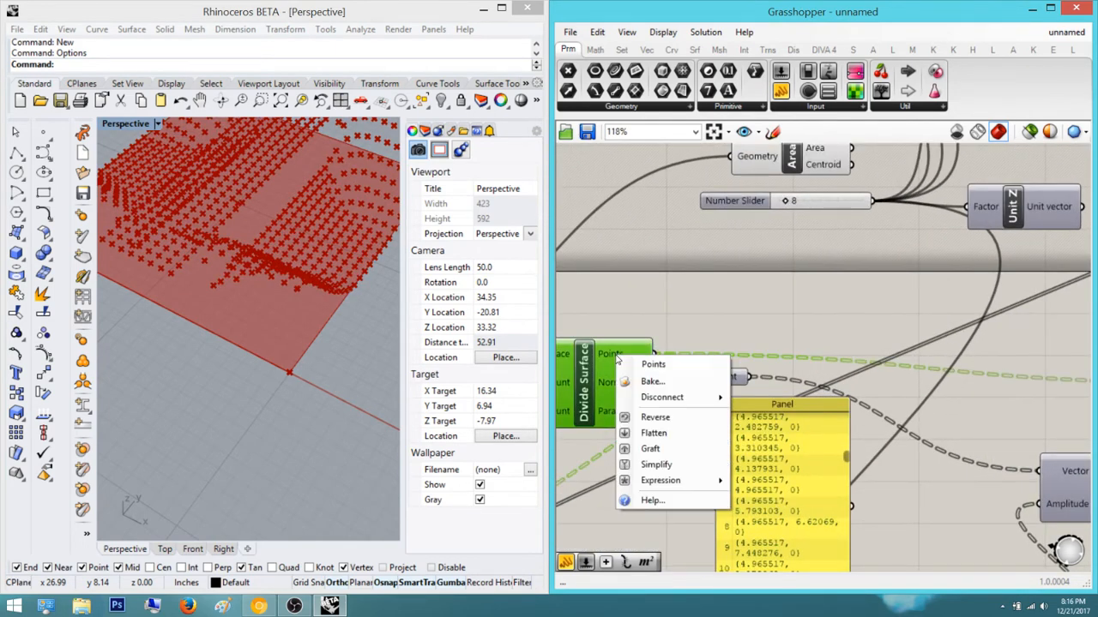
pyautogui.click(669, 448)
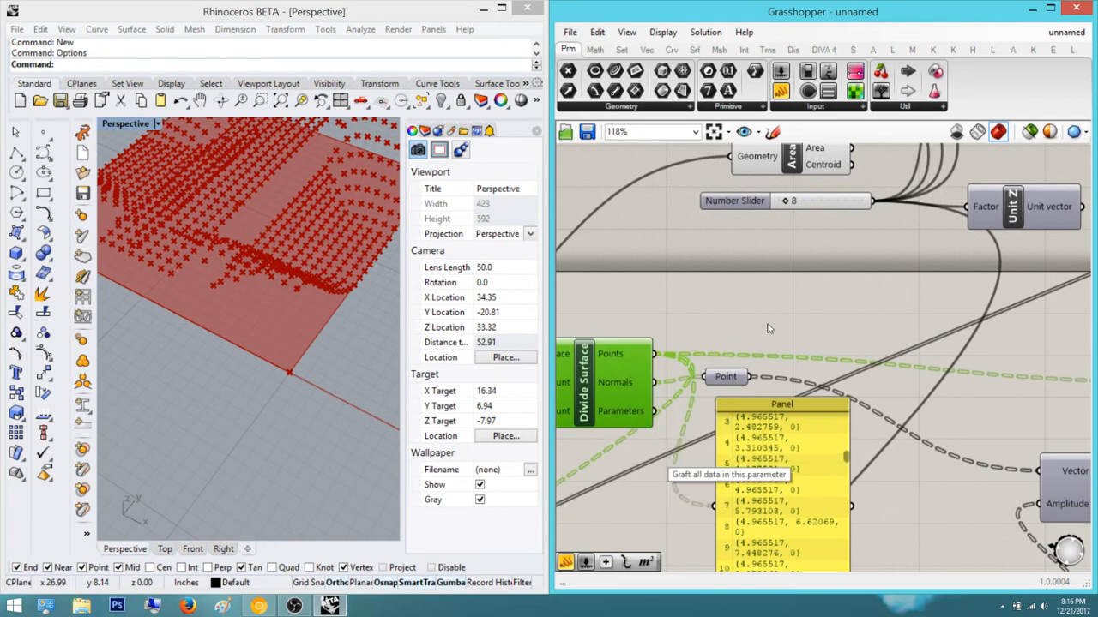
pyautogui.scroll(-6, 293, 207)
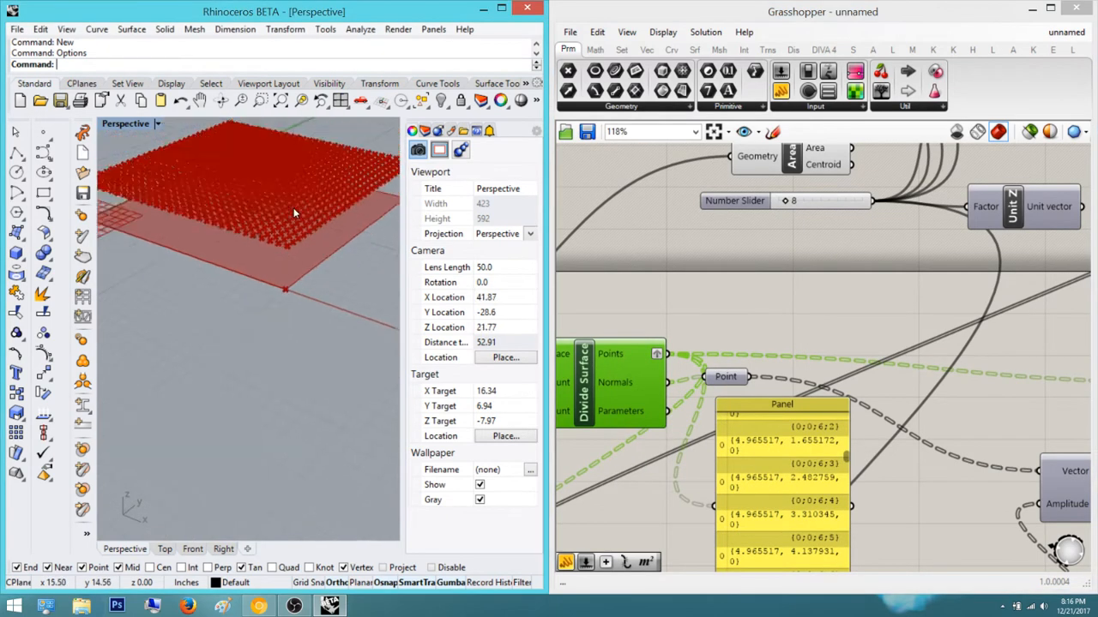
pyautogui.click(748, 387)
pyautogui.moveTo(747, 388); pyautogui.dragTo(790, 288, button='right')
pyautogui.scroll(-2, 790, 287)
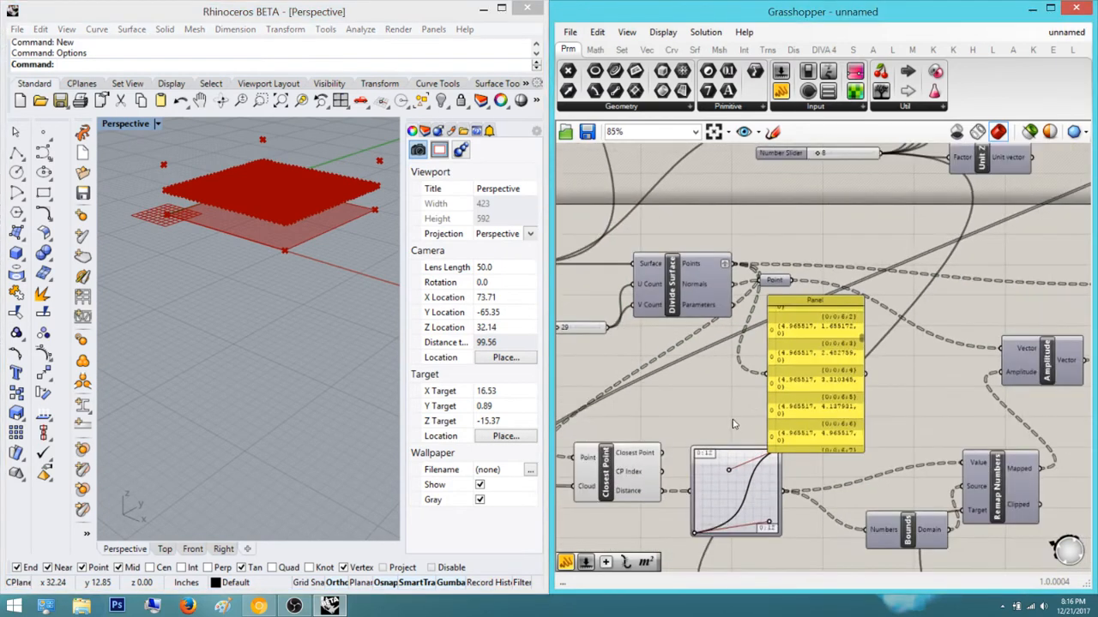
# Move the points panel away from the Graph Mapper to a spot above the Divide Surface component
pyautogui.moveTo(700, 458); pyautogui.dragTo(737, 442, button='right')
pyautogui.moveTo(752, 491); pyautogui.dragTo(658, 365, button='right')
pyautogui.moveTo(749, 473); pyautogui.dragTo(783, 498, button='right')
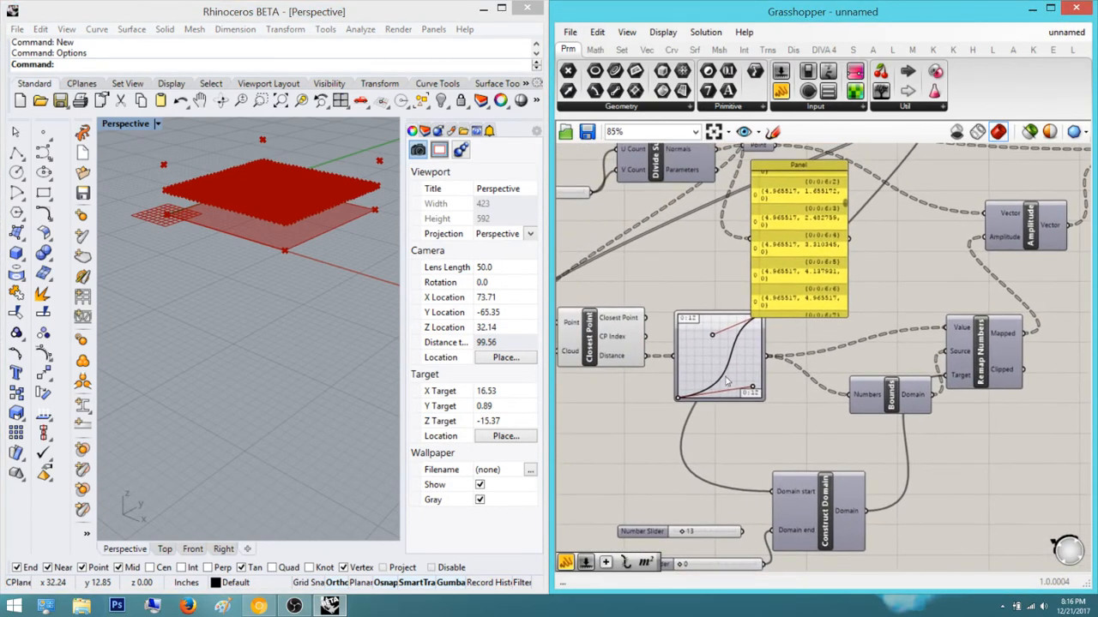
pyautogui.scroll(1, 710, 358)
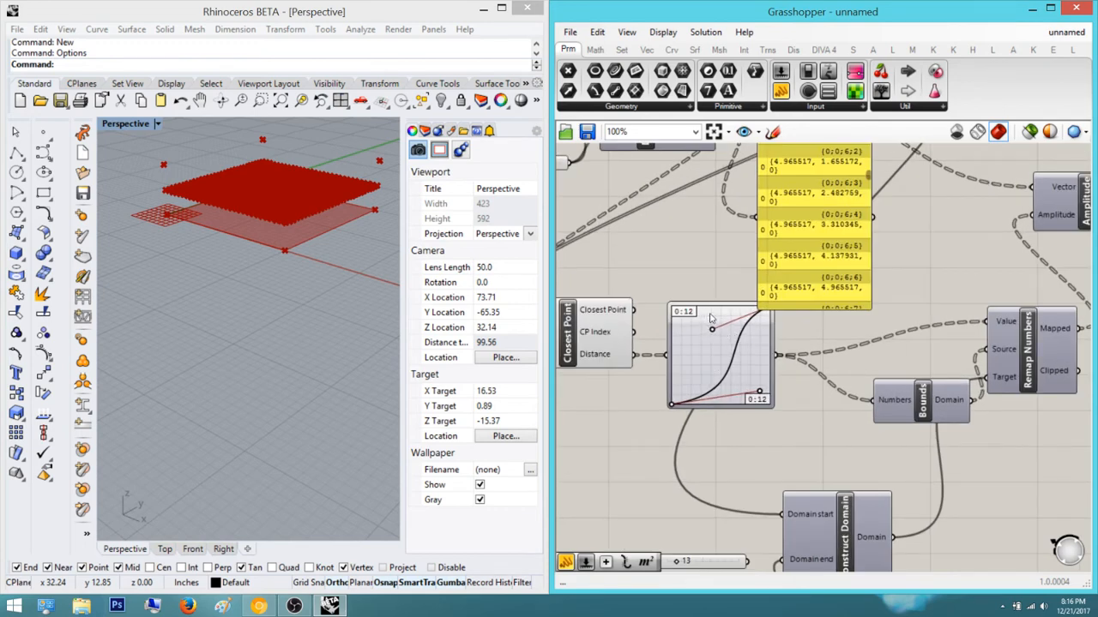
pyautogui.moveTo(758, 261); pyautogui.dragTo(812, 381, button='right')
pyautogui.scroll(1, 787, 313)
pyautogui.moveTo(1001, 339); pyautogui.dragTo(904, 352, button='right')
pyautogui.scroll(-1, 904, 352)
pyautogui.moveTo(843, 306); pyautogui.dragTo(859, 128)
pyautogui.moveTo(867, 395); pyautogui.dragTo(879, 613, button='right')
pyautogui.moveTo(829, 404); pyautogui.dragTo(632, 254)
pyautogui.click(815, 445)
# Trace the wiring through the Unit Z, Move and Merge components to the Closest Point component
pyautogui.moveTo(815, 445)
pyautogui.mouseDown(button='right')
pyautogui.moveTo(791, 451)
pyautogui.moveTo(822, 451)
pyautogui.mouseUp(button='right')
pyautogui.scroll(-3, 794, 449)
pyautogui.scroll(1, 764, 321)
pyautogui.moveTo(865, 374); pyautogui.dragTo(696, 345, button='right')
pyautogui.scroll(-1, 847, 388)
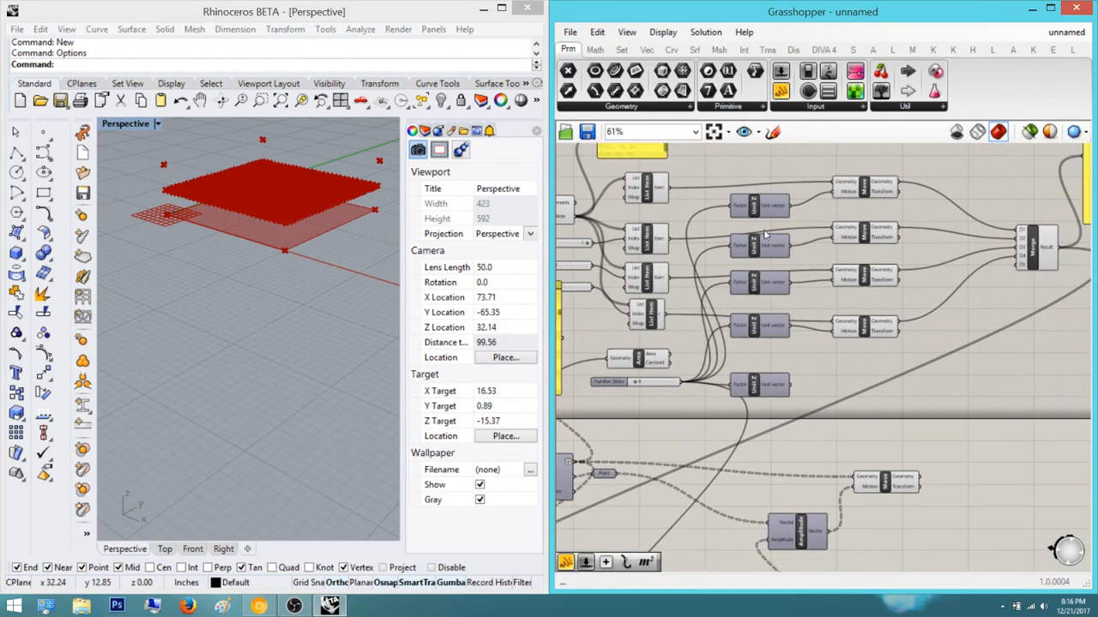
pyautogui.moveTo(934, 329); pyautogui.dragTo(889, 320, button='right')
pyautogui.scroll(-5, 892, 214)
pyautogui.moveTo(854, 175); pyautogui.dragTo(615, 429)
pyautogui.scroll(7, 699, 384)
pyautogui.scroll(2, 677, 392)
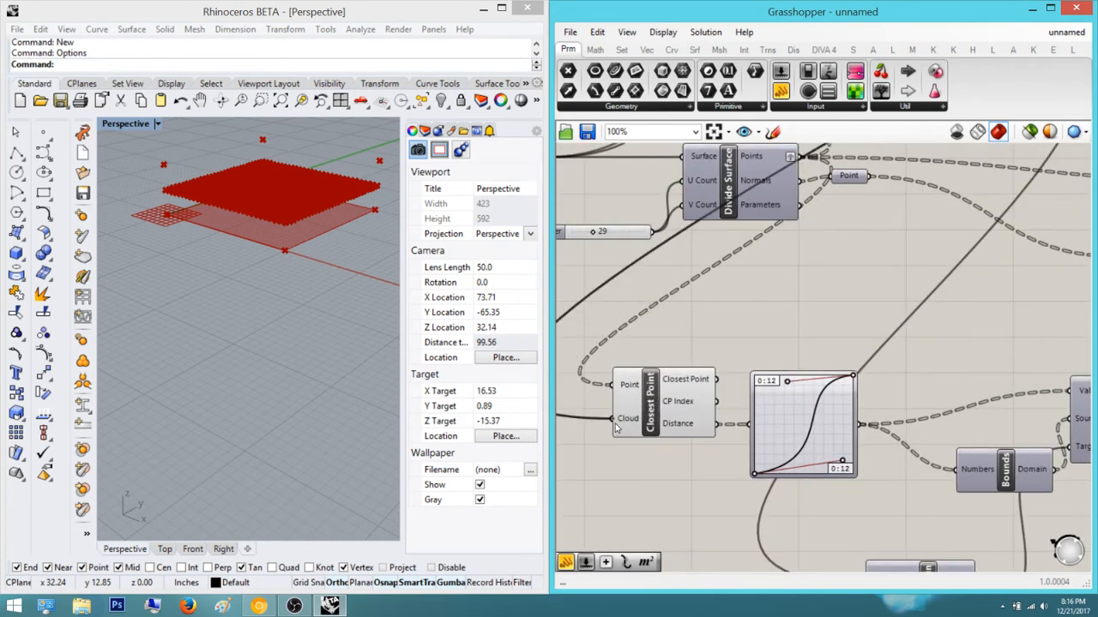
pyautogui.click(684, 418)
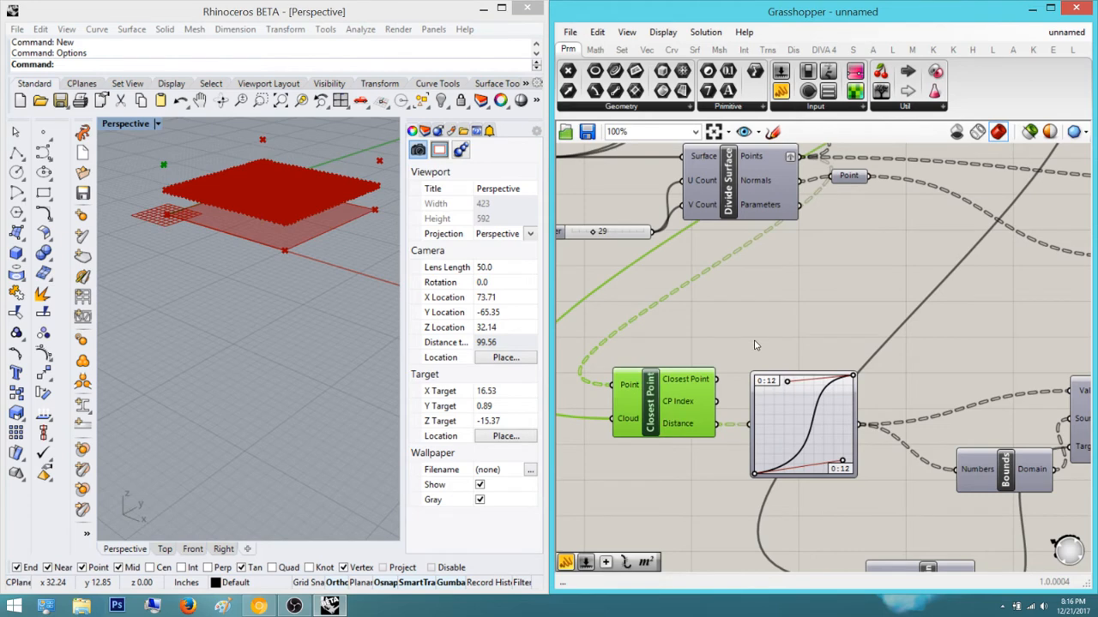
# Remove the graft from the Points output of Divide Surface and inspect the displaced points in Perspective
pyautogui.moveTo(854, 321); pyautogui.dragTo(819, 215)
pyautogui.rightClick(775, 156)
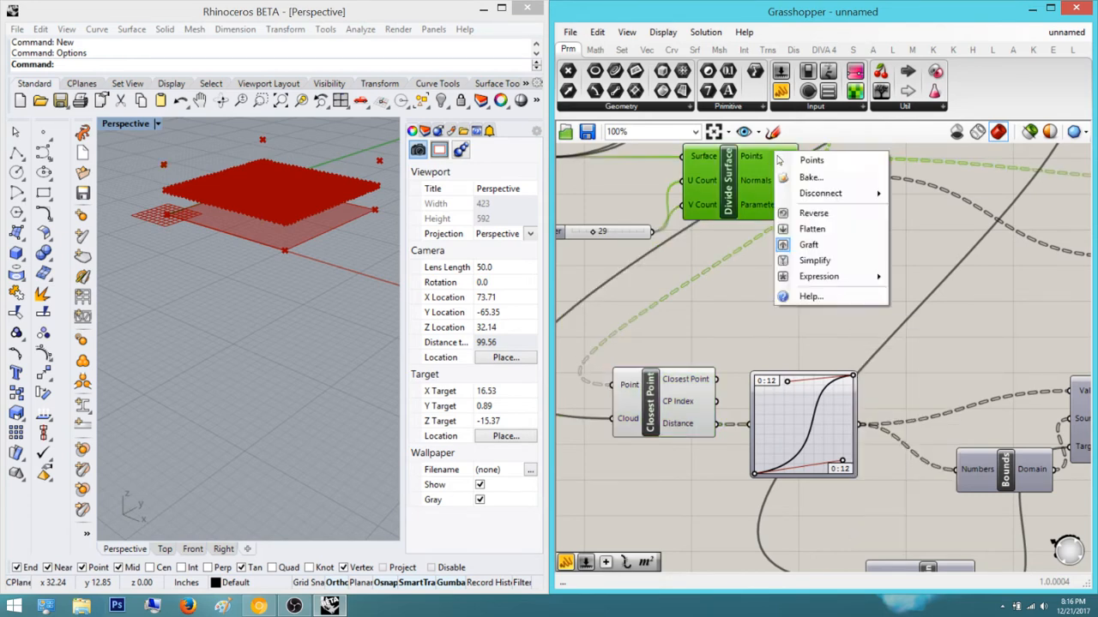
pyautogui.click(819, 246)
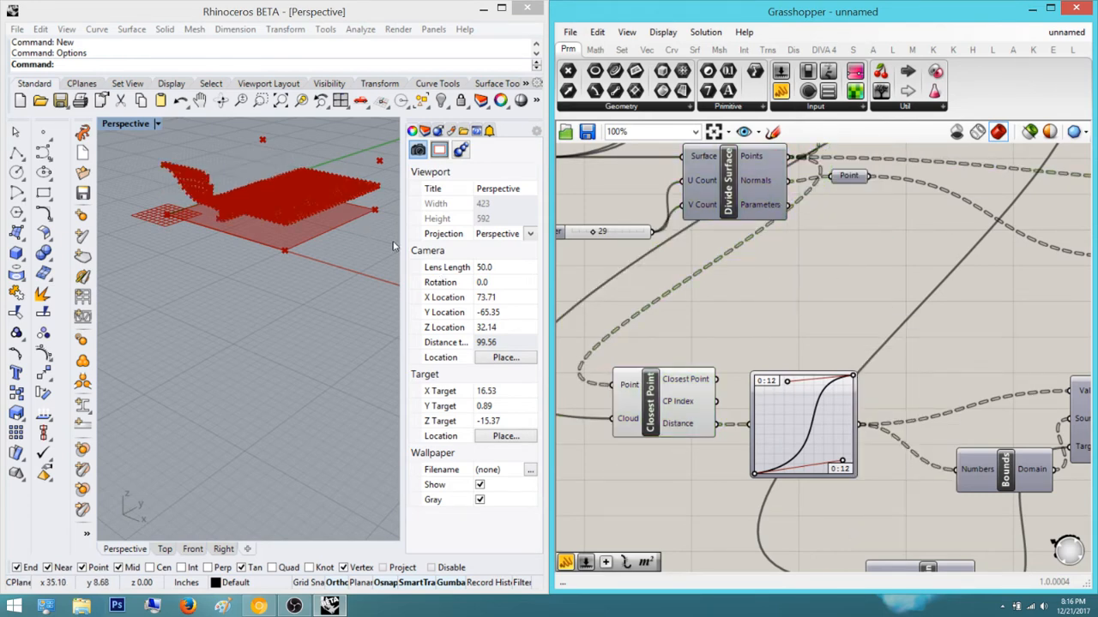
pyautogui.moveTo(360, 248); pyautogui.dragTo(249, 263, button='right')
pyautogui.scroll(8, 138, 165)
pyautogui.moveTo(272, 172); pyautogui.dragTo(151, 180, button='right')
pyautogui.scroll(-6, 152, 179)
pyautogui.moveTo(252, 195); pyautogui.dragTo(232, 215, button='right')
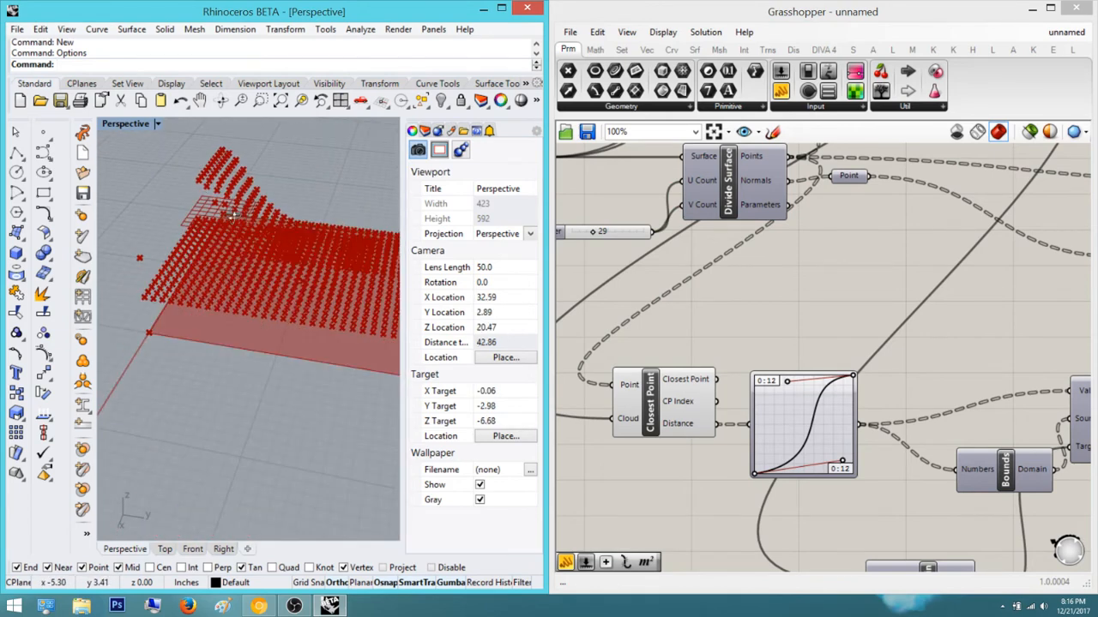
pyautogui.scroll(4, 226, 215)
# Try inserting a Flatten Tree between the Points output of Divide Surface and the Point input of Closest Point
pyautogui.moveTo(729, 295); pyautogui.dragTo(730, 339, button='right')
pyautogui.click(752, 205)
pyautogui.moveTo(763, 202)
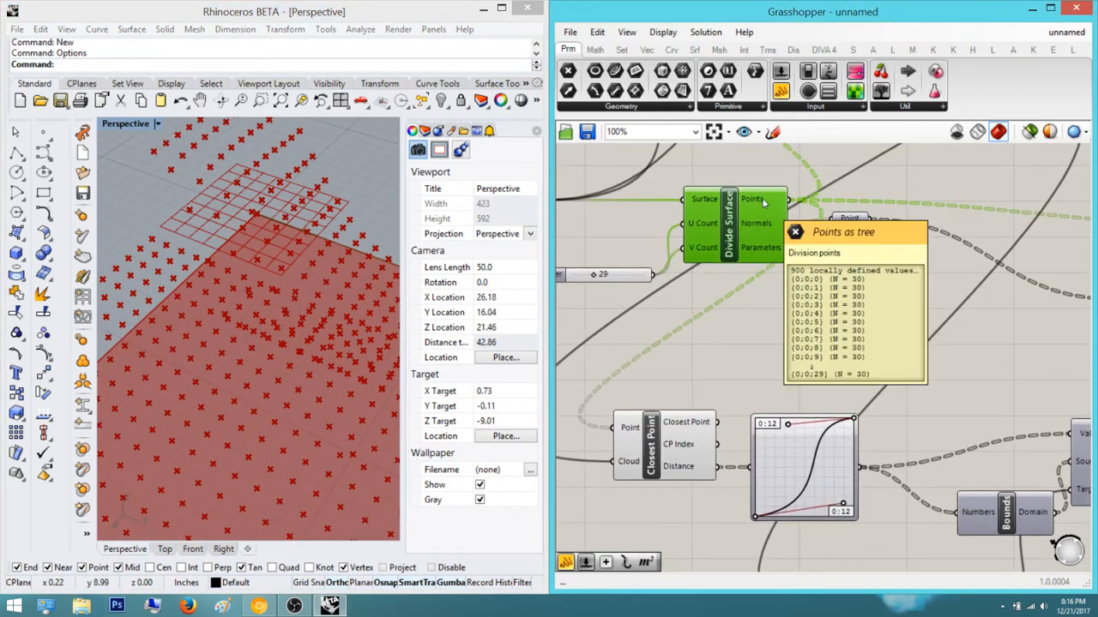
pyautogui.doubleClick(839, 323)
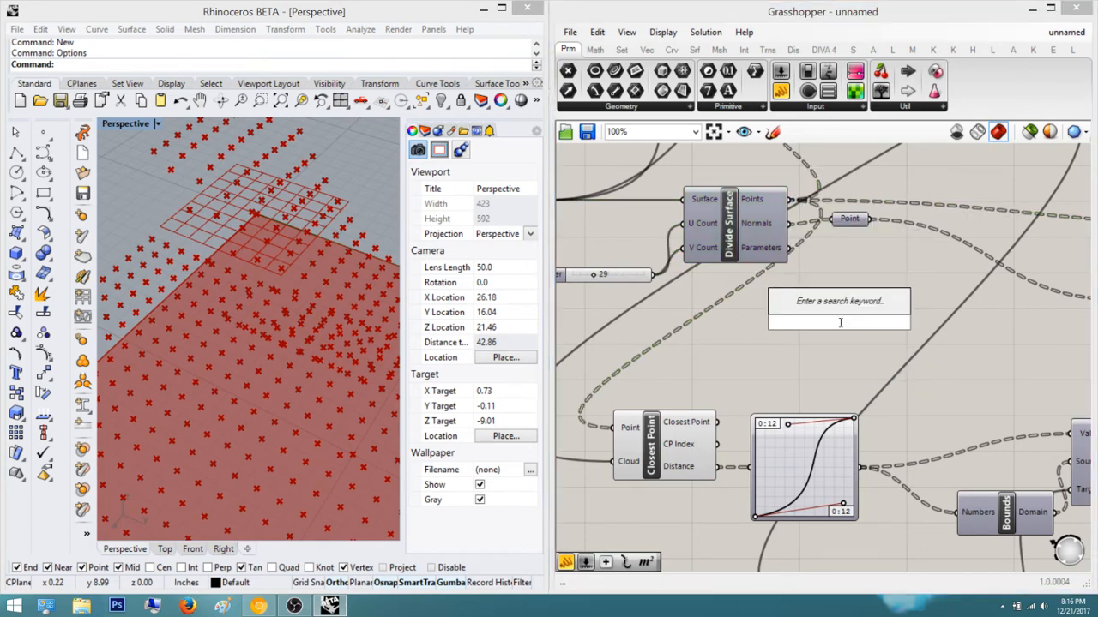
pyautogui.write('flat')
pyautogui.press('Return')
pyautogui.scroll(1, 809, 317)
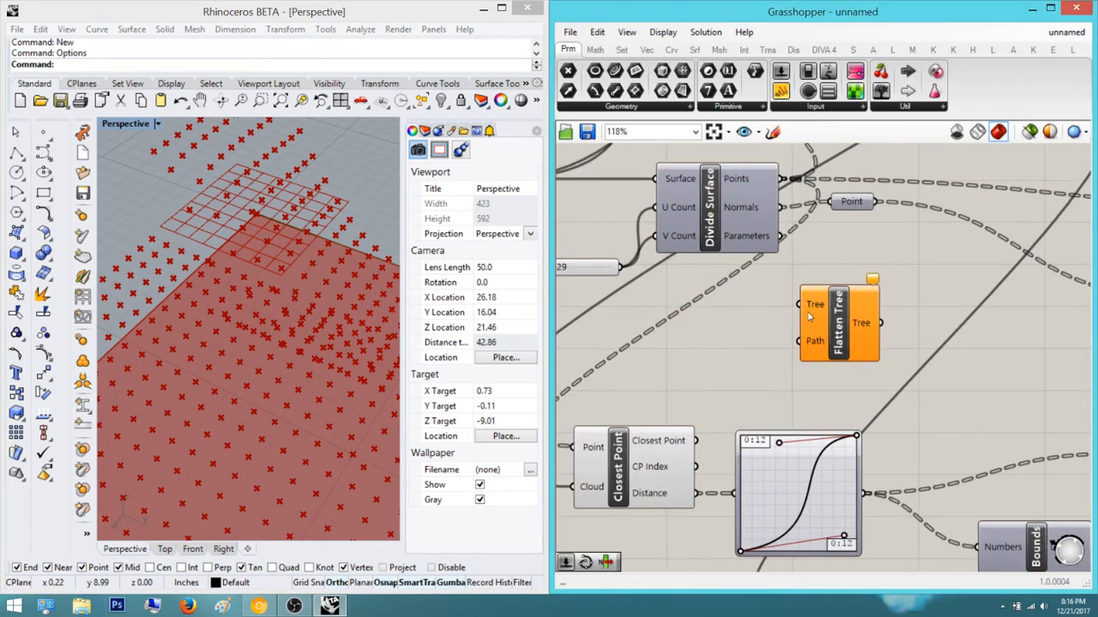
pyautogui.moveTo(769, 174); pyautogui.dragTo(771, 176)
pyautogui.scroll(-2, 724, 443)
pyautogui.moveTo(725, 444); pyautogui.dragTo(653, 454)
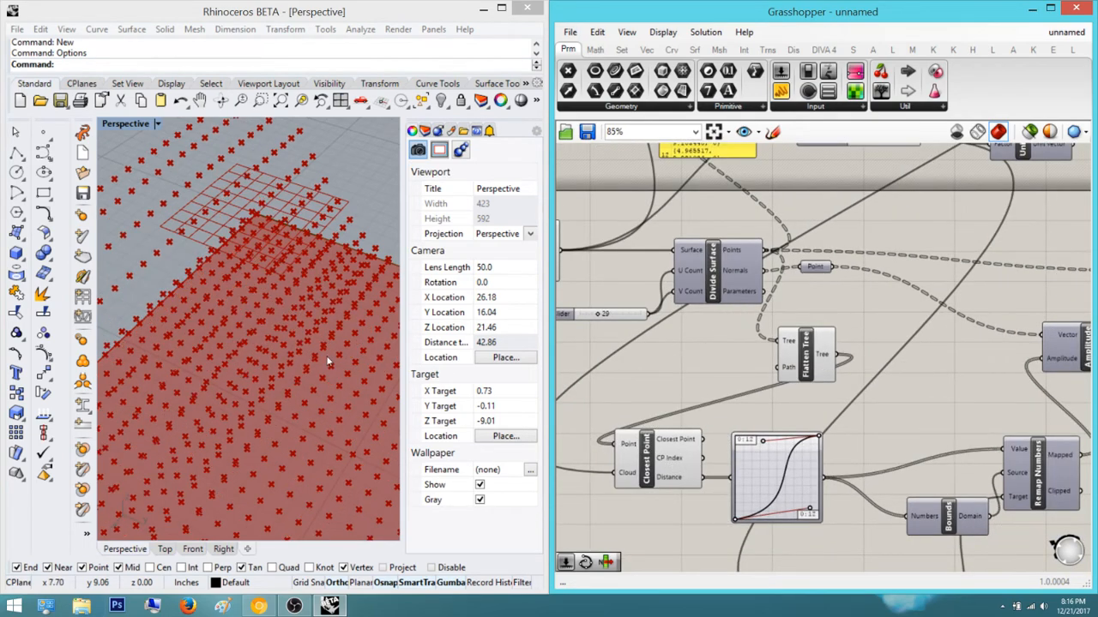
pyautogui.moveTo(302, 362); pyautogui.dragTo(230, 260, button='right')
pyautogui.scroll(-4, 293, 282)
pyautogui.scroll(-4, 288, 253)
# Delete the Flatten Tree and reconnect Divide Surface's Points directly to Closest Point's Point input
pyautogui.click(811, 367)
pyautogui.moveTo(840, 383); pyautogui.dragTo(781, 396, button='right')
pyautogui.press('Delete')
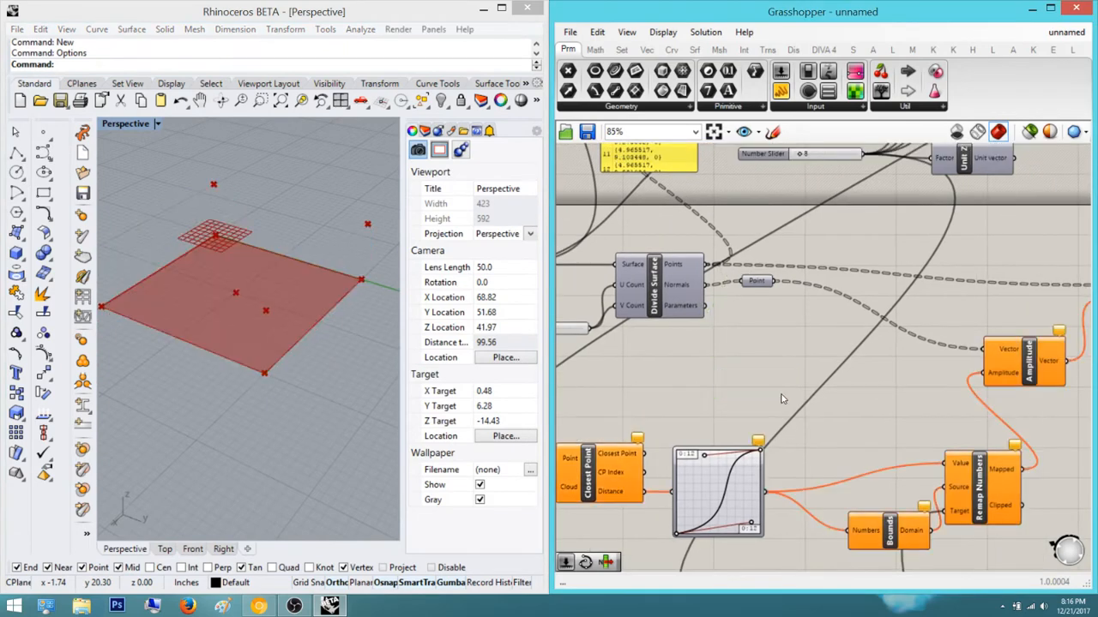
pyautogui.moveTo(706, 459); pyautogui.dragTo(841, 439, button='right')
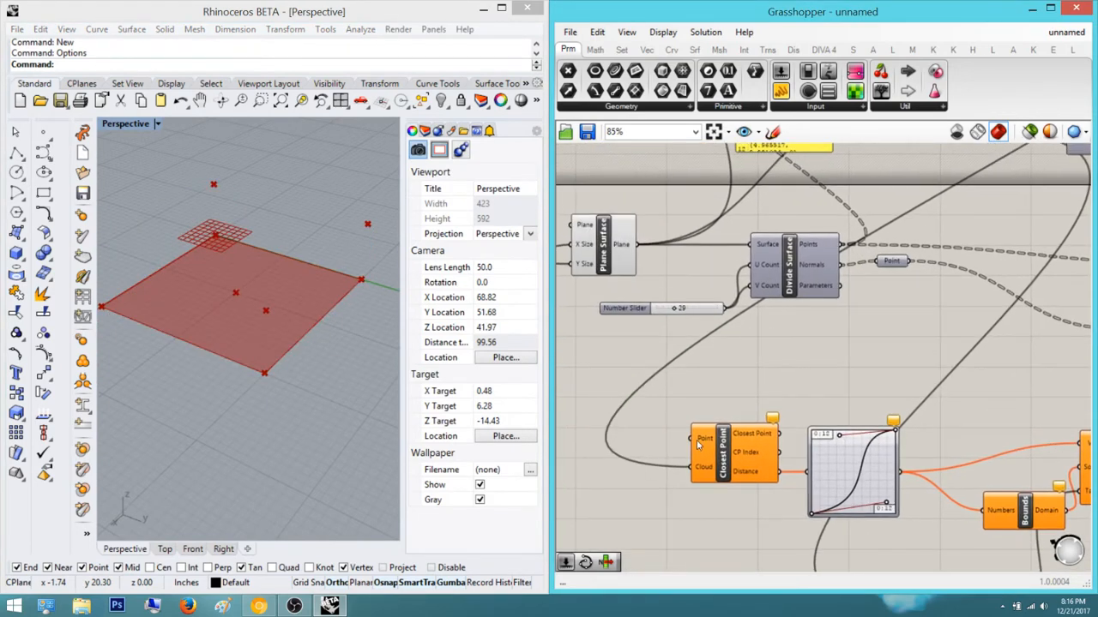
pyautogui.moveTo(829, 282); pyautogui.dragTo(841, 246)
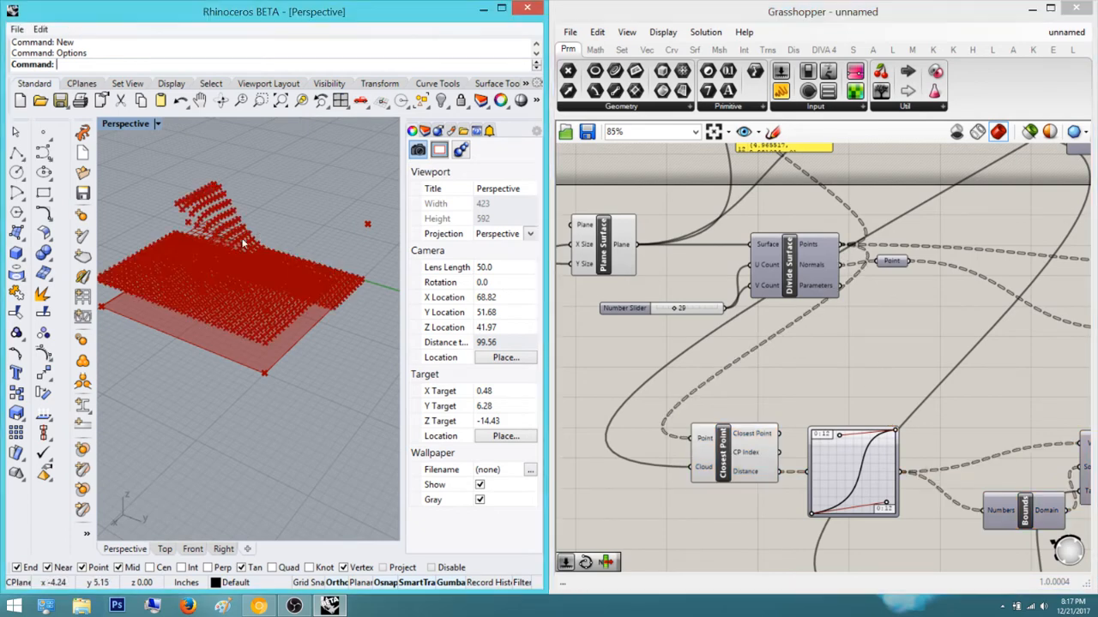
pyautogui.moveTo(248, 245); pyautogui.dragTo(237, 247, button='right')
pyautogui.moveTo(231, 203); pyautogui.dragTo(370, 276, button='right')
pyautogui.scroll(4, 220, 222)
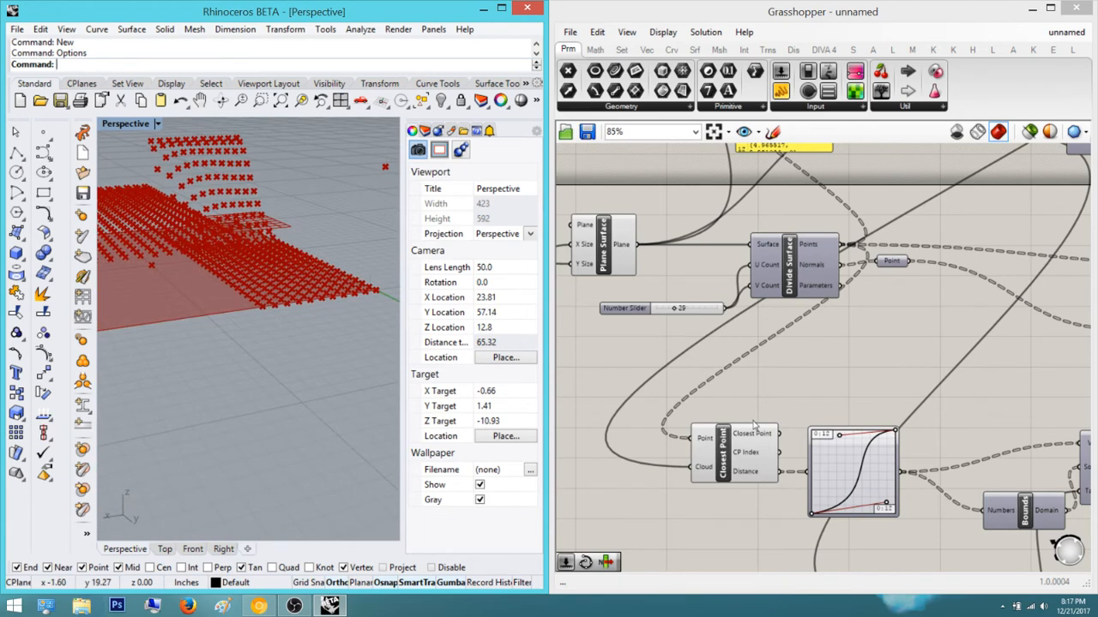
# Delete the Graph Mapper and wire Closest Point's Distance directly into Bounds and the Value input of Remap Numbers
pyautogui.moveTo(754, 426); pyautogui.dragTo(711, 413, button='right')
pyautogui.click(837, 476)
pyautogui.press('Delete')
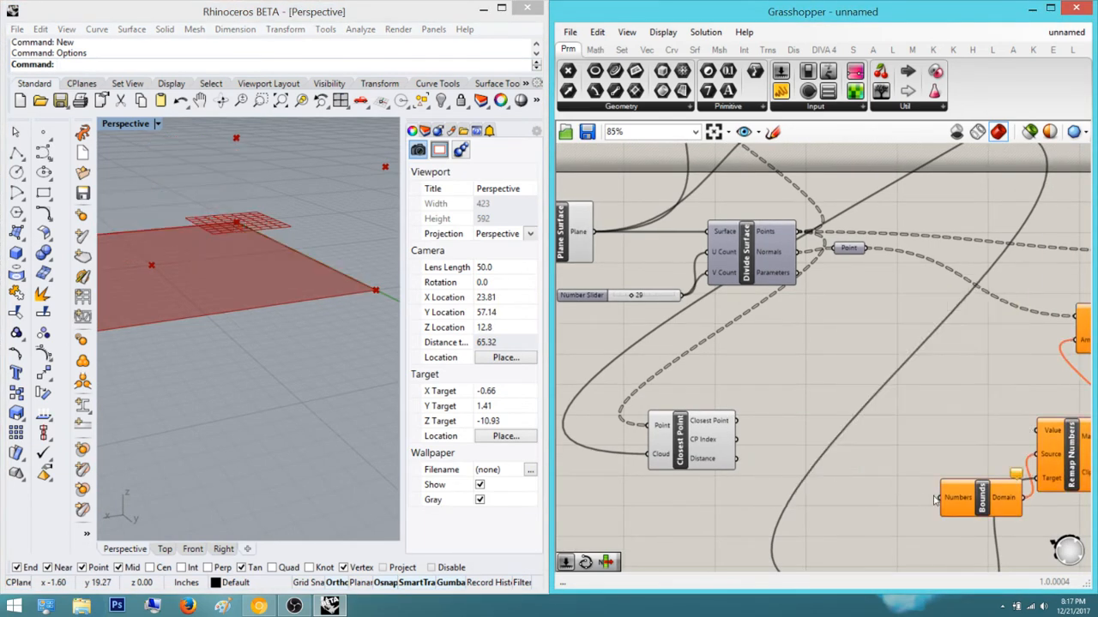
pyautogui.moveTo(729, 463); pyautogui.dragTo(735, 460)
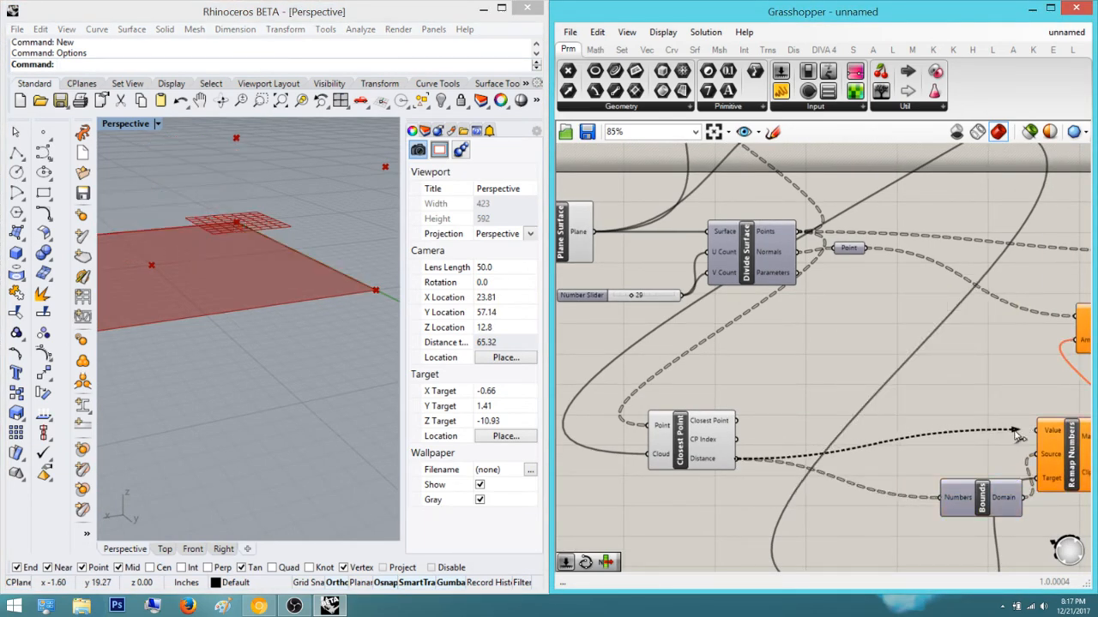
pyautogui.moveTo(1014, 431); pyautogui.dragTo(1035, 431)
pyautogui.moveTo(999, 494); pyautogui.dragTo(954, 493)
pyautogui.moveTo(248, 202); pyautogui.dragTo(245, 180, button='right')
# Add a new Graph Mapper and set its graph type to Bezier
pyautogui.doubleClick(1002, 383)
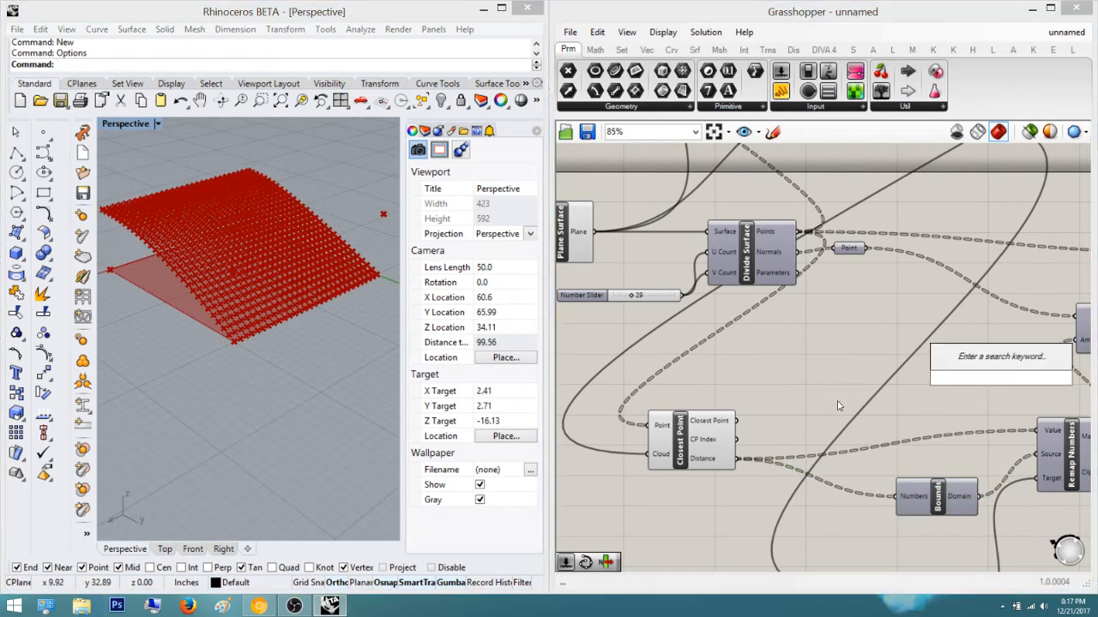
pyautogui.write('grpah')
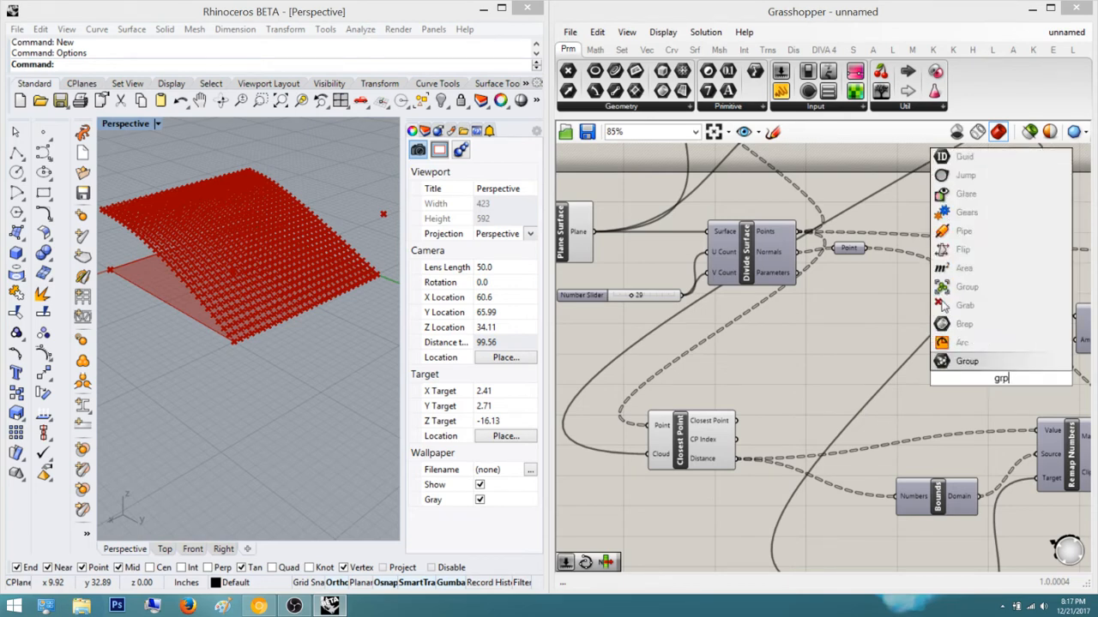
pyautogui.press('BackSpace')
pyautogui.press('BackSpace')
pyautogui.press('BackSpace')
pyautogui.write('aph map')
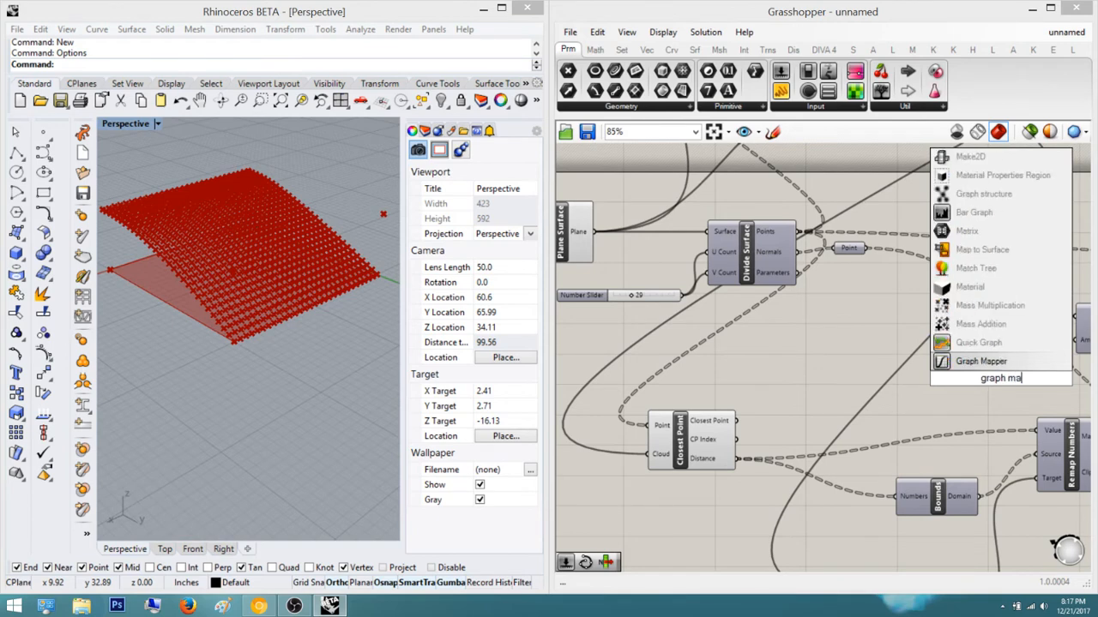
pyautogui.press('Return')
pyautogui.rightClick(1009, 403)
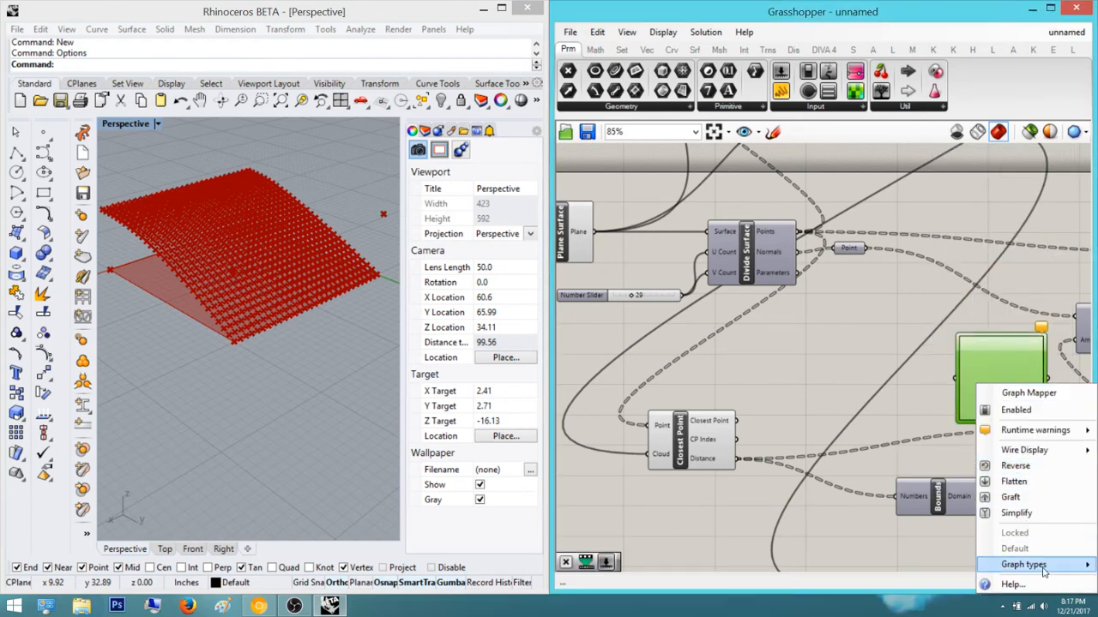
pyautogui.moveTo(1045, 566)
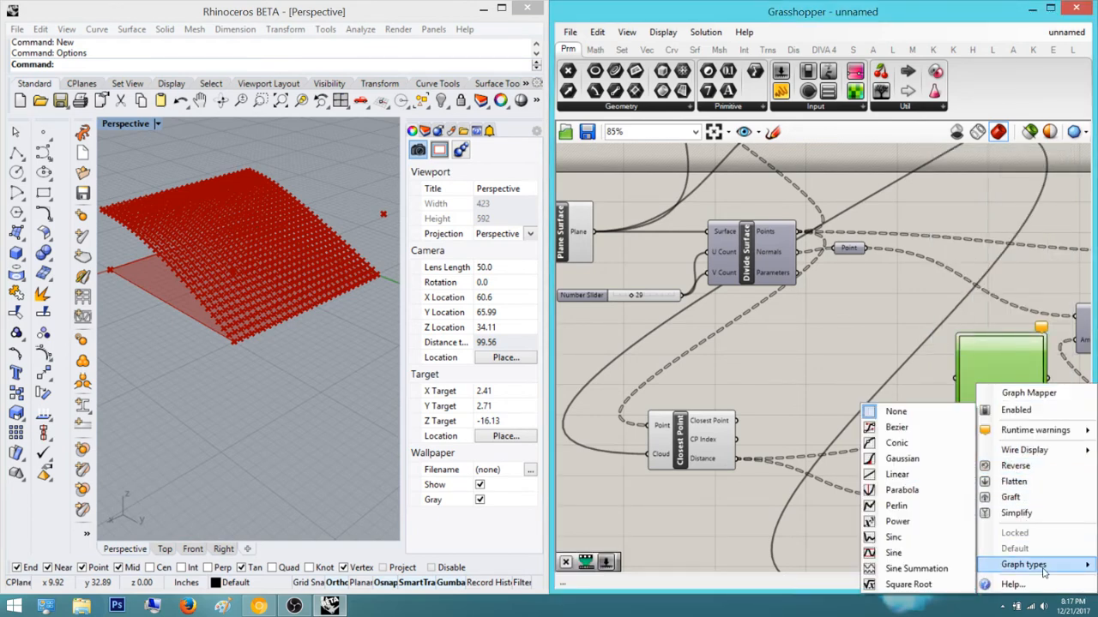
pyautogui.click(906, 428)
# Place the Graph Mapper beside Closest Point, feed it the Distance, and wire its output into Remap Numbers' Value and Bounds
pyautogui.moveTo(987, 374); pyautogui.dragTo(895, 440)
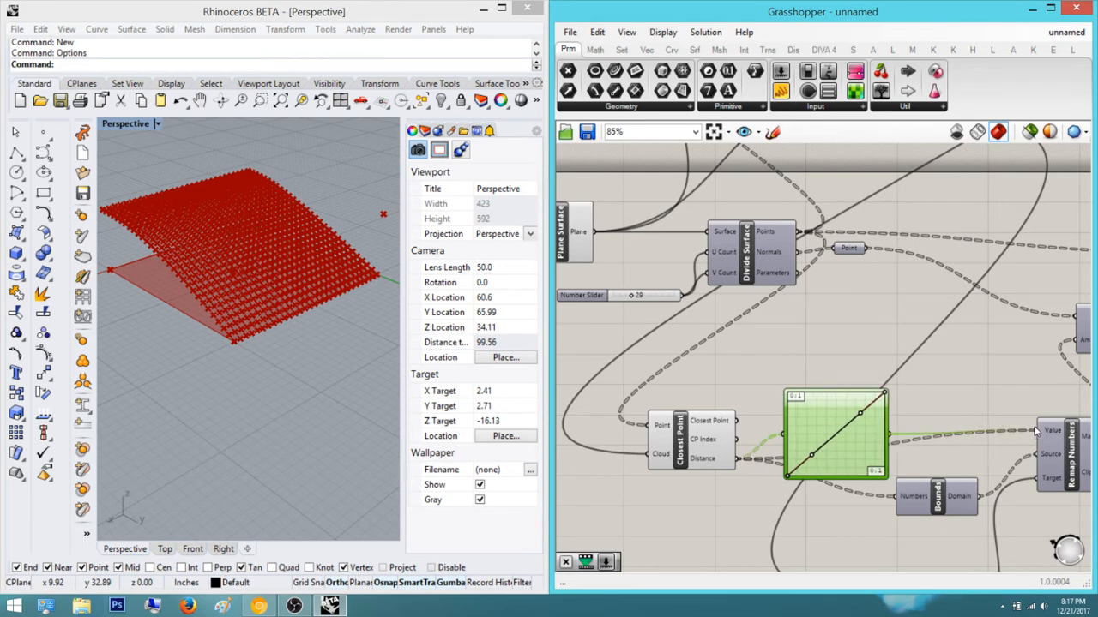
pyautogui.moveTo(1035, 432); pyautogui.dragTo(1038, 430)
pyautogui.moveTo(904, 508); pyautogui.dragTo(904, 505)
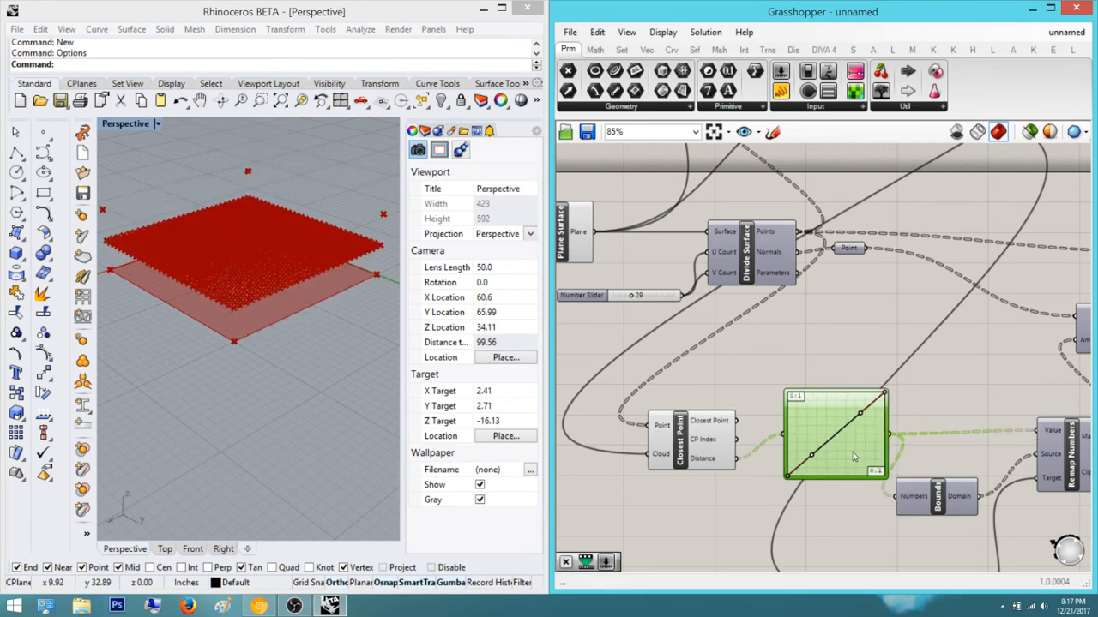
pyautogui.moveTo(851, 447); pyautogui.dragTo(804, 473)
# Set the Graph Mapper's X[1] and Y[1] domain limits to 29 and accept the change
pyautogui.doubleClick(749, 423)
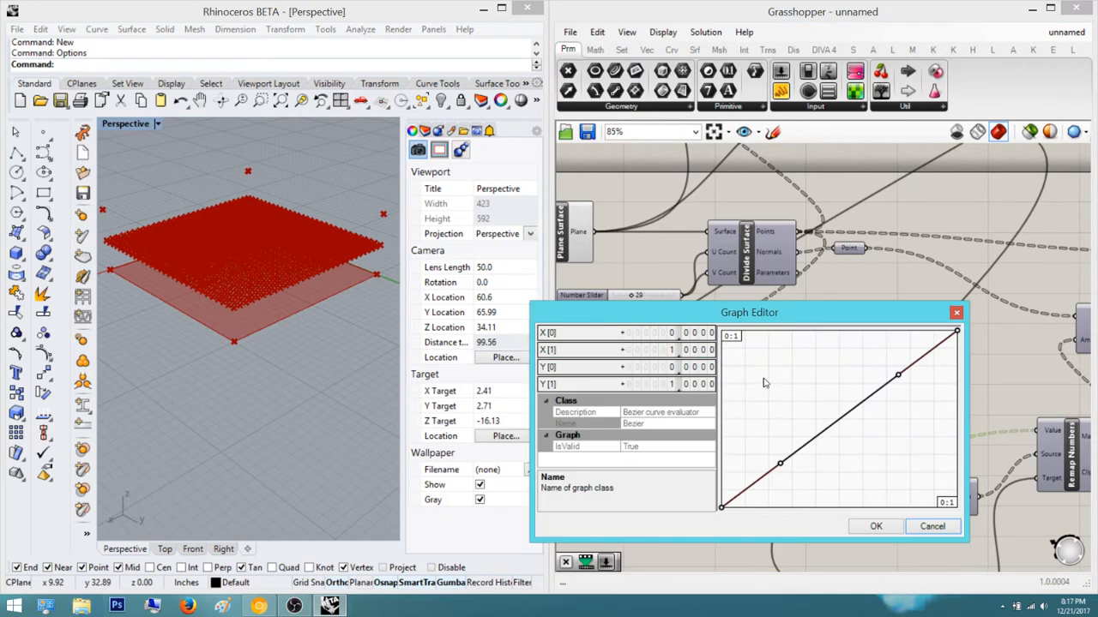
pyautogui.doubleClick(686, 352)
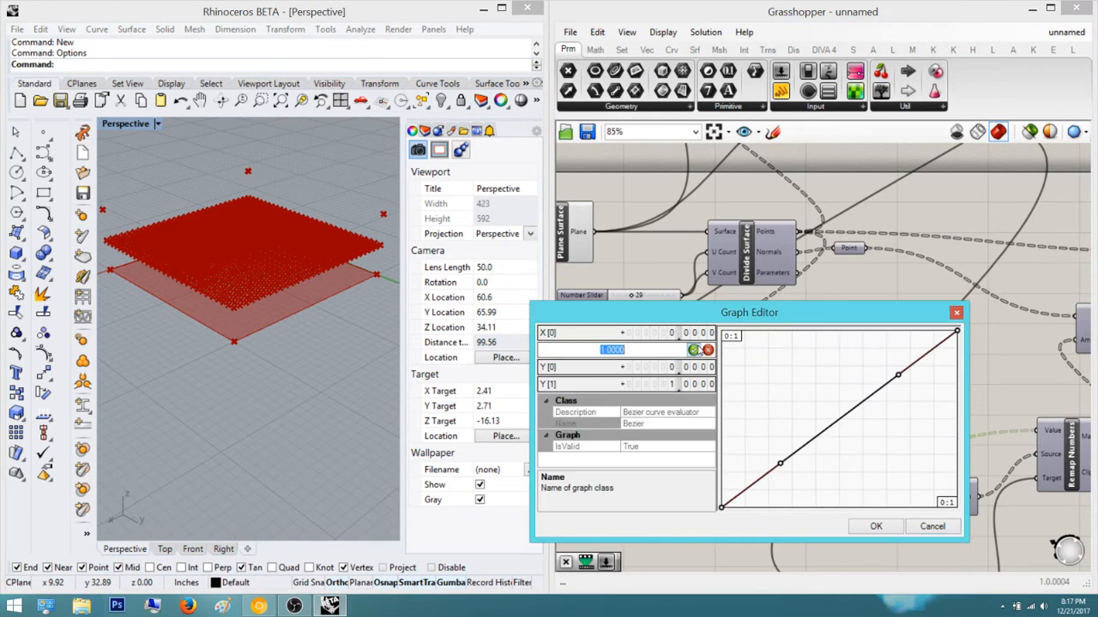
pyautogui.write('29')
pyautogui.press('Return')
pyautogui.doubleClick(690, 384)
pyautogui.write('29')
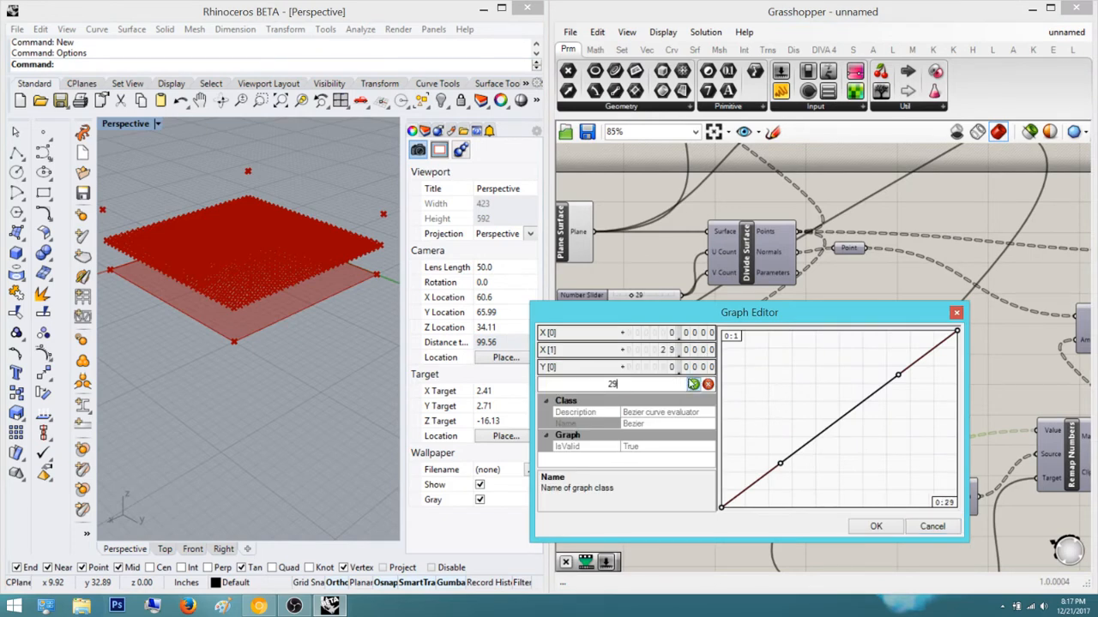
pyautogui.press('Return')
pyautogui.click(874, 526)
# Examine the displaced point grid from several angles against the point produced by the first corner's Move component
pyautogui.moveTo(206, 257); pyautogui.dragTo(251, 319, button='right')
pyautogui.moveTo(843, 321); pyautogui.dragTo(787, 409, button='right')
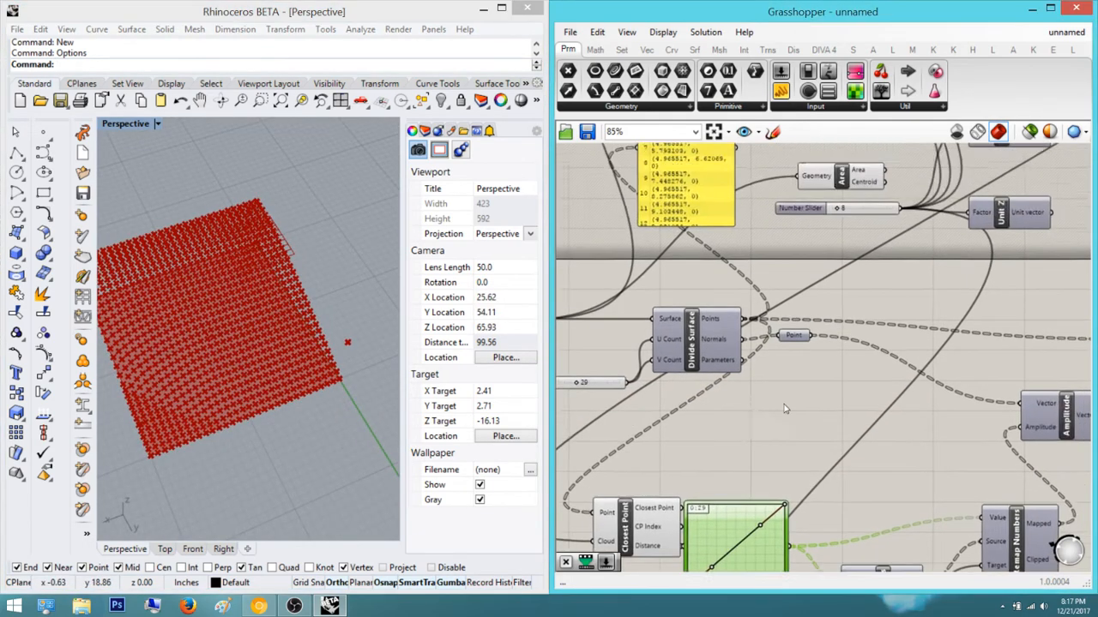
pyautogui.scroll(-2, 786, 409)
pyautogui.moveTo(983, 244); pyautogui.dragTo(849, 354, button='right')
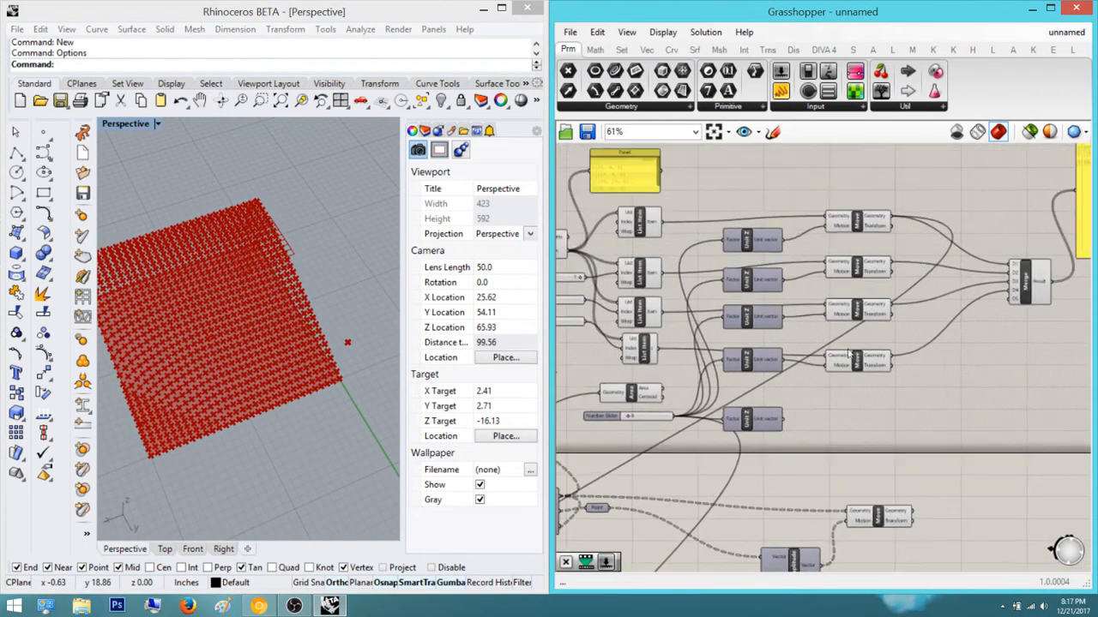
pyautogui.click(862, 221)
pyautogui.moveTo(238, 376); pyautogui.dragTo(206, 208, button='right')
pyautogui.scroll(6, 256, 177)
pyautogui.moveTo(834, 441); pyautogui.dragTo(906, 338, button='right')
pyautogui.scroll(-3, 906, 338)
pyautogui.scroll(3, 791, 549)
# Reposition the two sliders beside Construct Domain and connect the 13 slider to Domain end in place of the 0 slider
pyautogui.moveTo(791, 548); pyautogui.dragTo(818, 480, button='right')
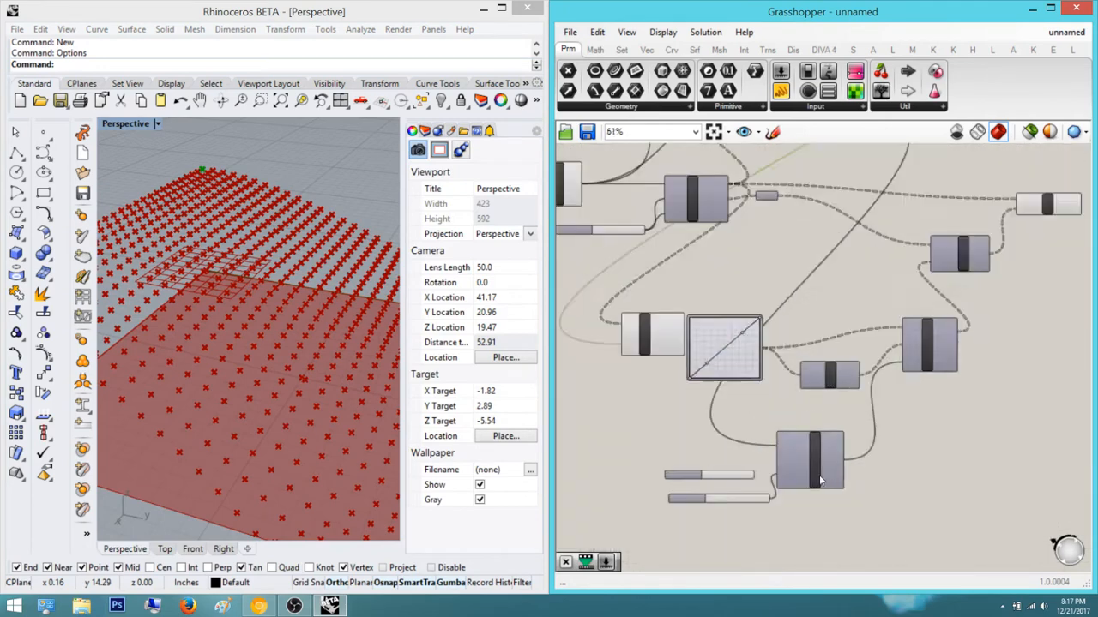
pyautogui.scroll(3, 817, 482)
pyautogui.moveTo(697, 525); pyautogui.dragTo(786, 520, button='right')
pyautogui.moveTo(797, 508); pyautogui.dragTo(769, 503)
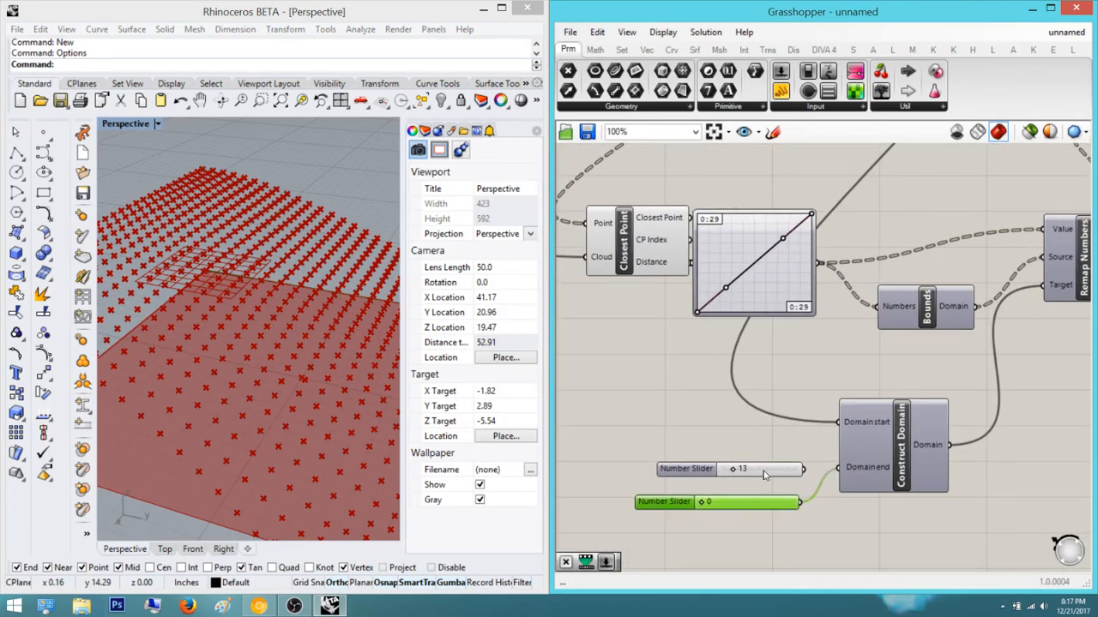
pyautogui.moveTo(797, 468); pyautogui.dragTo(776, 452)
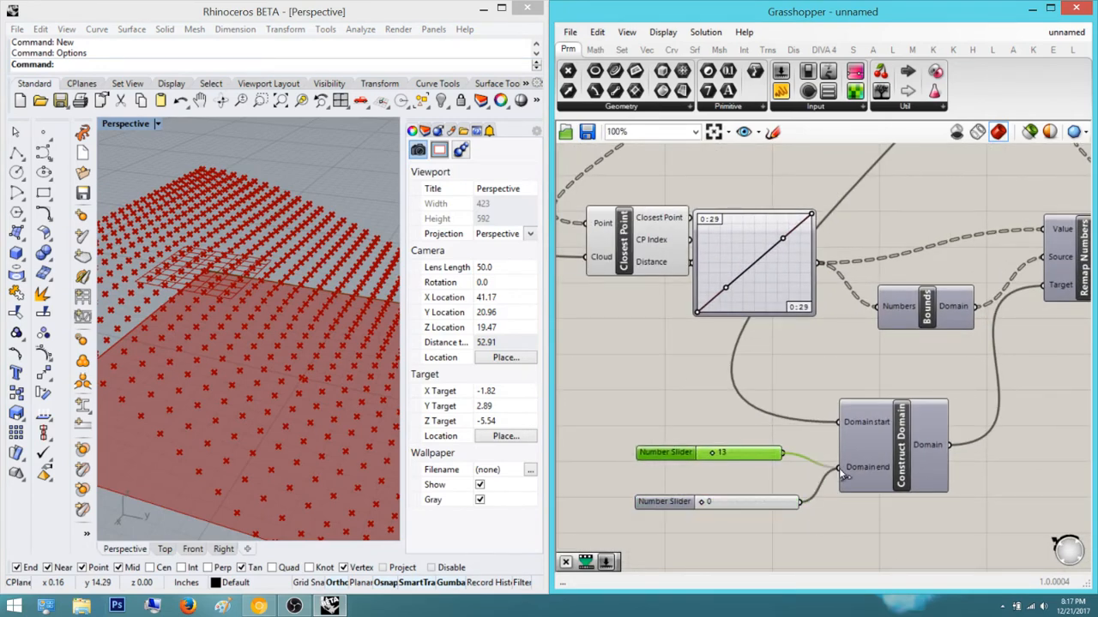
pyautogui.moveTo(844, 477); pyautogui.dragTo(841, 471)
pyautogui.moveTo(231, 239); pyautogui.dragTo(339, 285, button='right')
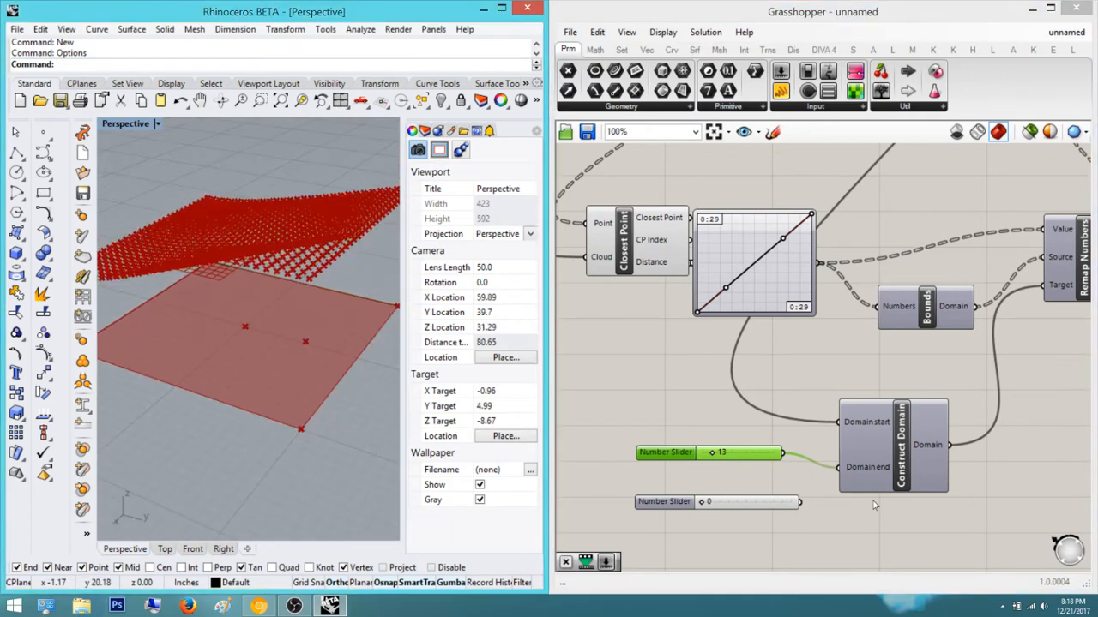
# Connect the 0 slider to Construct Domain's Domain start and place it above the 13 slider
pyautogui.moveTo(802, 504); pyautogui.dragTo(840, 432)
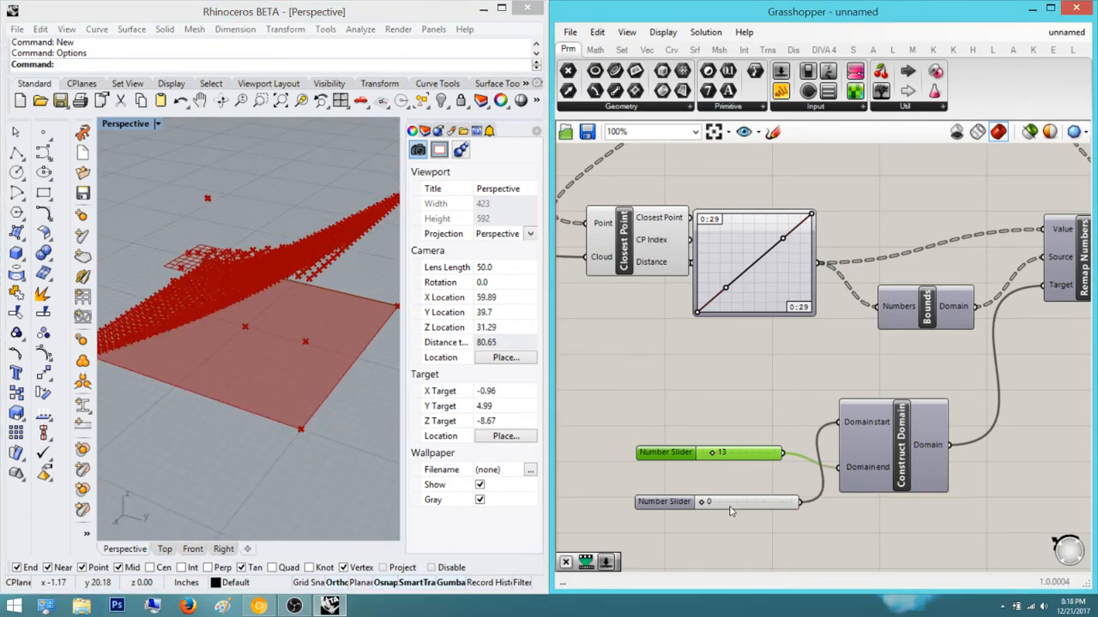
pyautogui.moveTo(729, 508); pyautogui.dragTo(710, 426)
pyautogui.scroll(-2, 697, 330)
# Inspect the grid of points output by the Move component that the Amplitude vector drives
pyautogui.moveTo(682, 318); pyautogui.dragTo(770, 439, button='right')
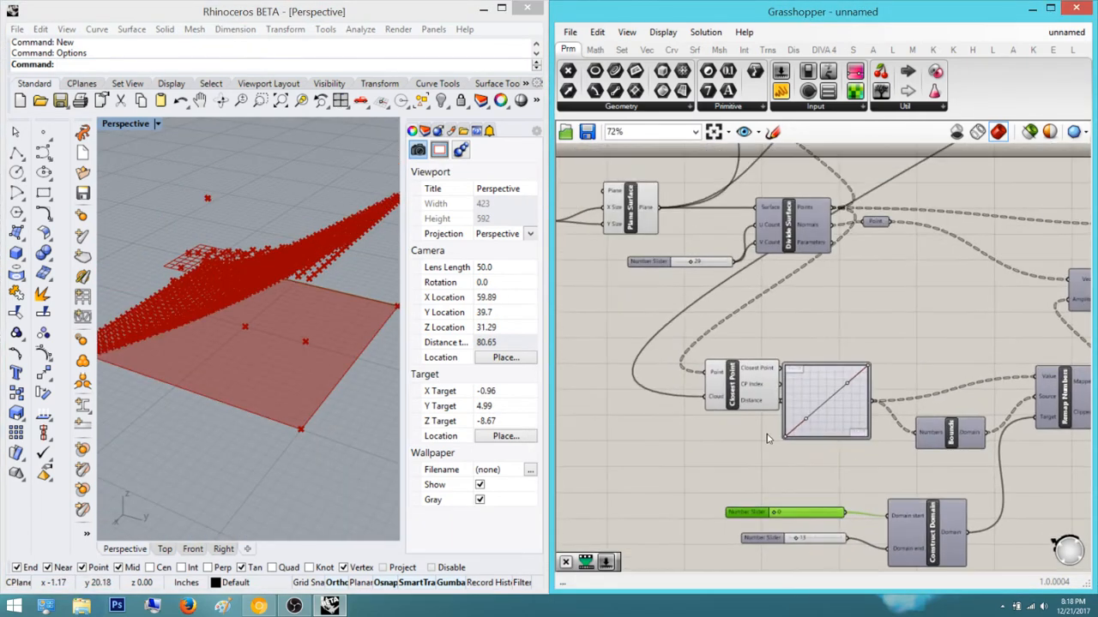
pyautogui.click(743, 393)
pyautogui.moveTo(859, 413); pyautogui.dragTo(715, 436, button='right')
pyautogui.scroll(-1, 715, 435)
pyautogui.click(1015, 289)
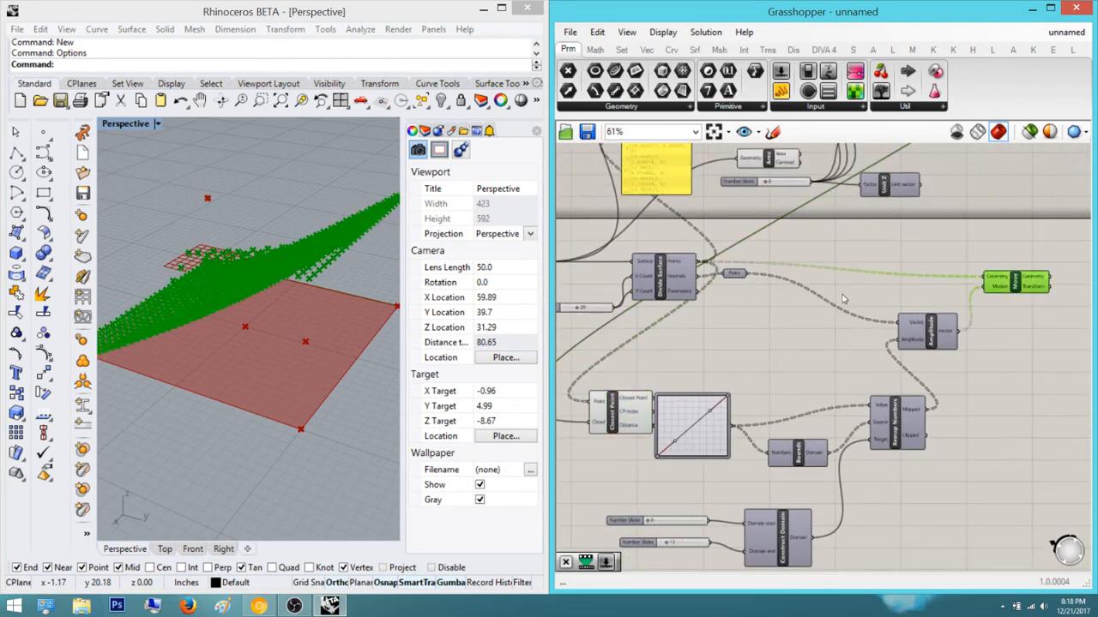
pyautogui.moveTo(176, 255); pyautogui.dragTo(270, 264, button='right')
pyautogui.scroll(4, 228, 280)
pyautogui.click(997, 400)
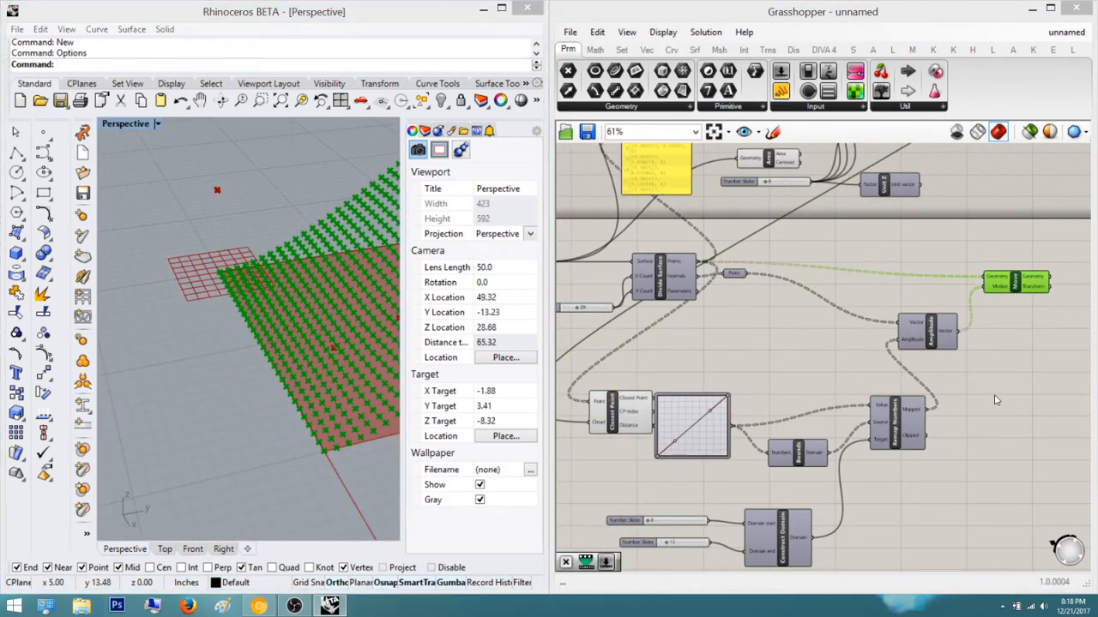
# Highlight the first corner's Move component and compare its attractor point with the nearby displaced points
pyautogui.moveTo(914, 457); pyautogui.dragTo(901, 505, button='right')
pyautogui.scroll(-2, 898, 488)
pyautogui.moveTo(889, 320); pyautogui.dragTo(801, 420, button='right')
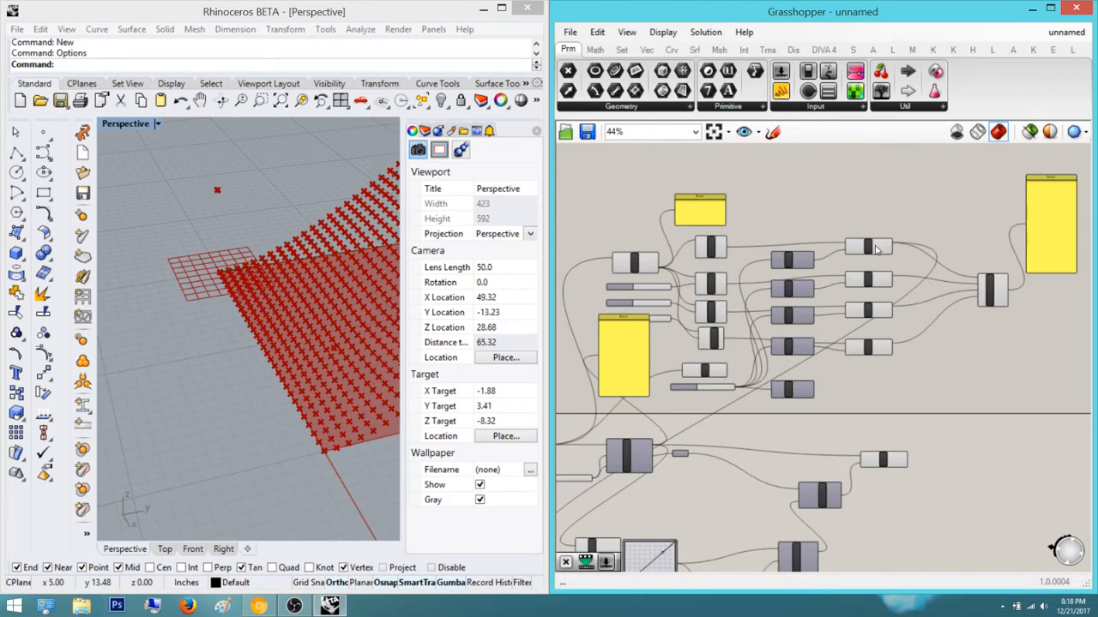
pyautogui.moveTo(335, 282)
pyautogui.mouseDown(button='right')
pyautogui.moveTo(195, 335)
pyautogui.moveTo(258, 319)
pyautogui.moveTo(398, 313)
pyautogui.moveTo(394, 358)
pyautogui.moveTo(376, 371)
pyautogui.moveTo(277, 285)
pyautogui.moveTo(227, 313)
pyautogui.moveTo(283, 309)
pyautogui.moveTo(234, 343)
pyautogui.mouseUp(button='right')
pyautogui.keyDown('shift'); pyautogui.moveTo(237, 344); pyautogui.dragTo(261, 346, button='right'); pyautogui.keyUp('shift')
pyautogui.scroll(4, 188, 304)
pyautogui.moveTo(188, 304); pyautogui.dragTo(184, 330, button='right')
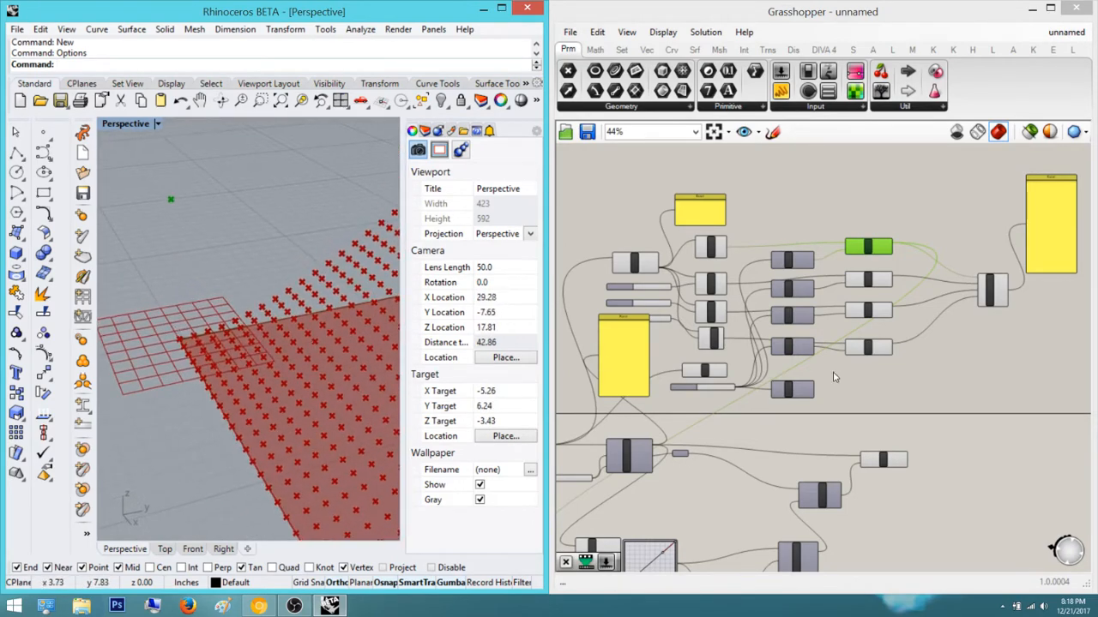
pyautogui.keyDown('shift'); pyautogui.moveTo(377, 367); pyautogui.dragTo(152, 295, button='right'); pyautogui.keyUp('shift')
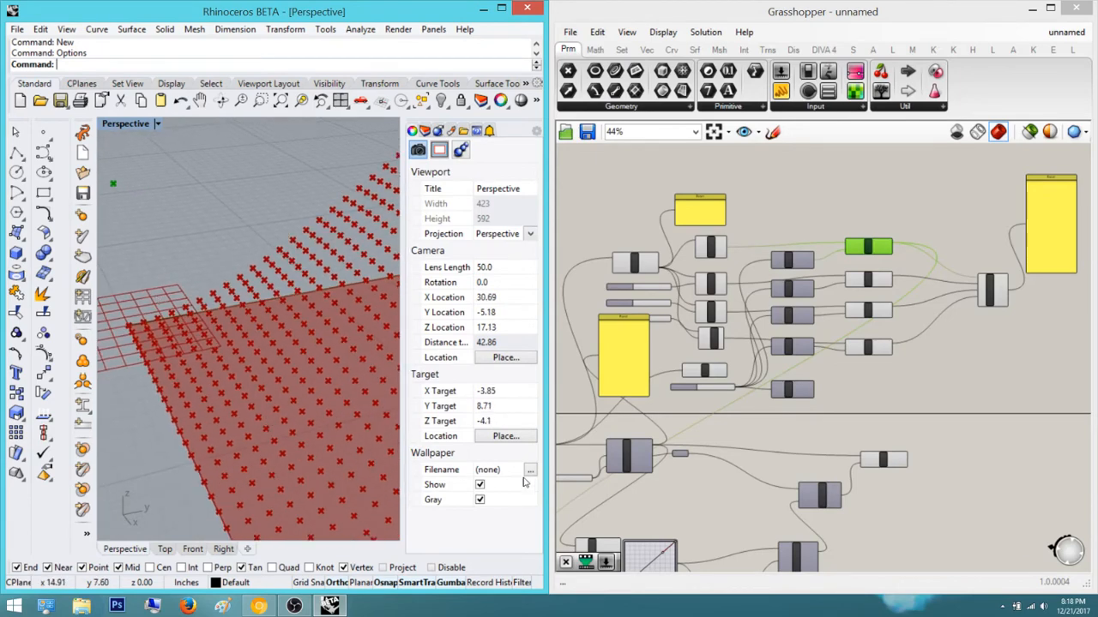
# Swap the Construct Domain inputs so the 13 slider feeds Domain start and the 0 slider feeds Domain end
pyautogui.scroll(5, 727, 500)
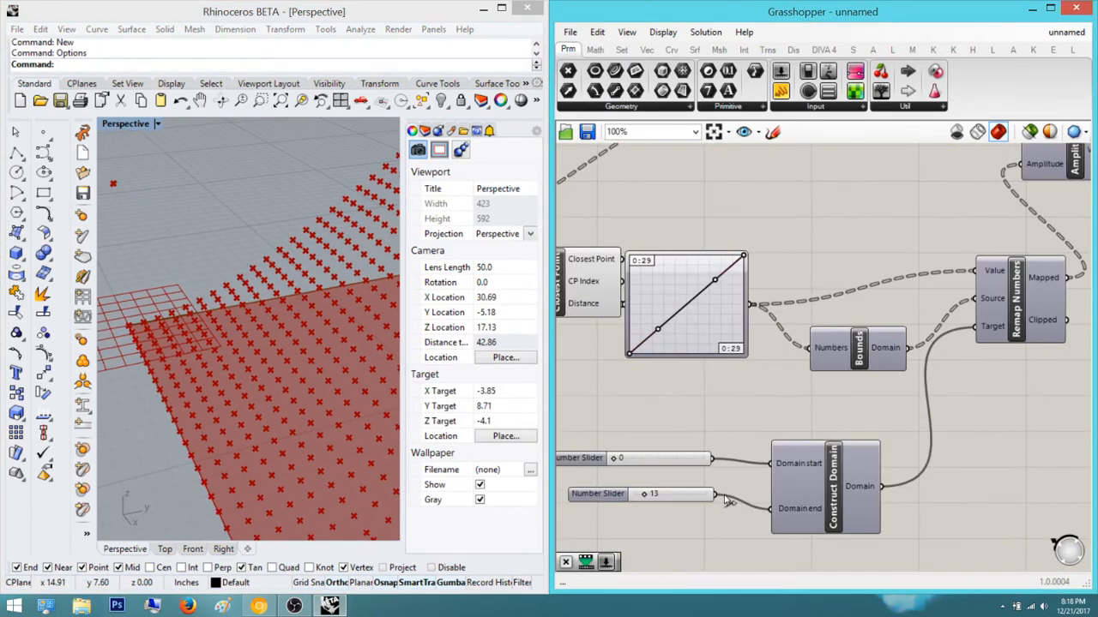
pyautogui.scroll(2, 728, 500)
pyautogui.keyDown('ctrl'); pyautogui.moveTo(783, 463); pyautogui.dragTo(711, 454); pyautogui.keyUp('ctrl')
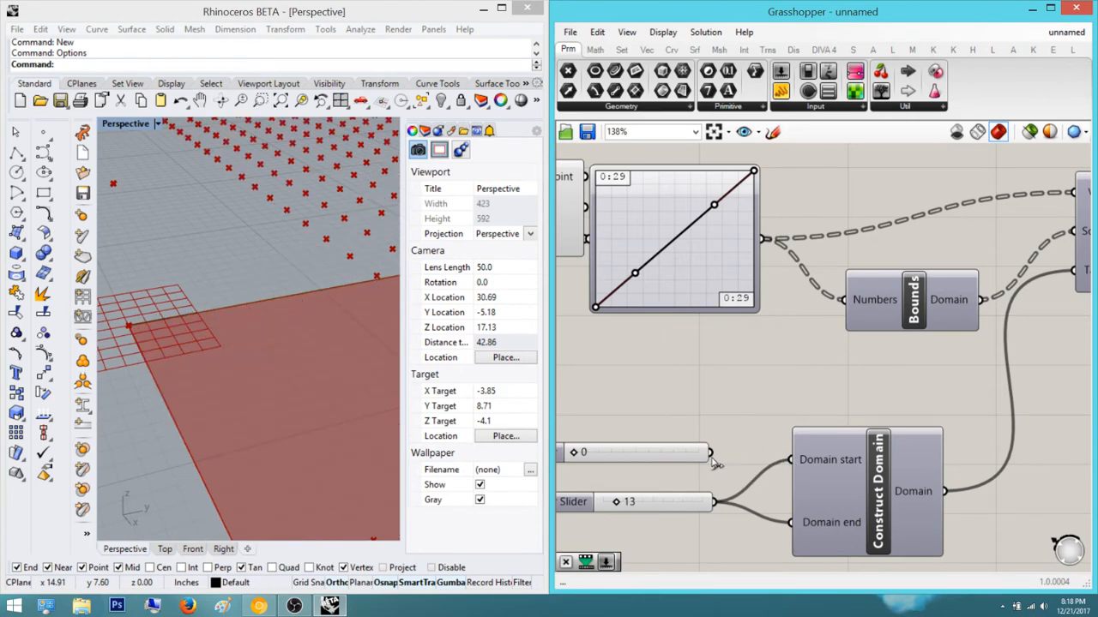
pyautogui.keyDown('ctrl'); pyautogui.moveTo(796, 532); pyautogui.dragTo(798, 536); pyautogui.keyUp('ctrl')
pyautogui.moveTo(300, 237); pyautogui.dragTo(248, 309, button='right')
pyautogui.scroll(-2, 794, 416)
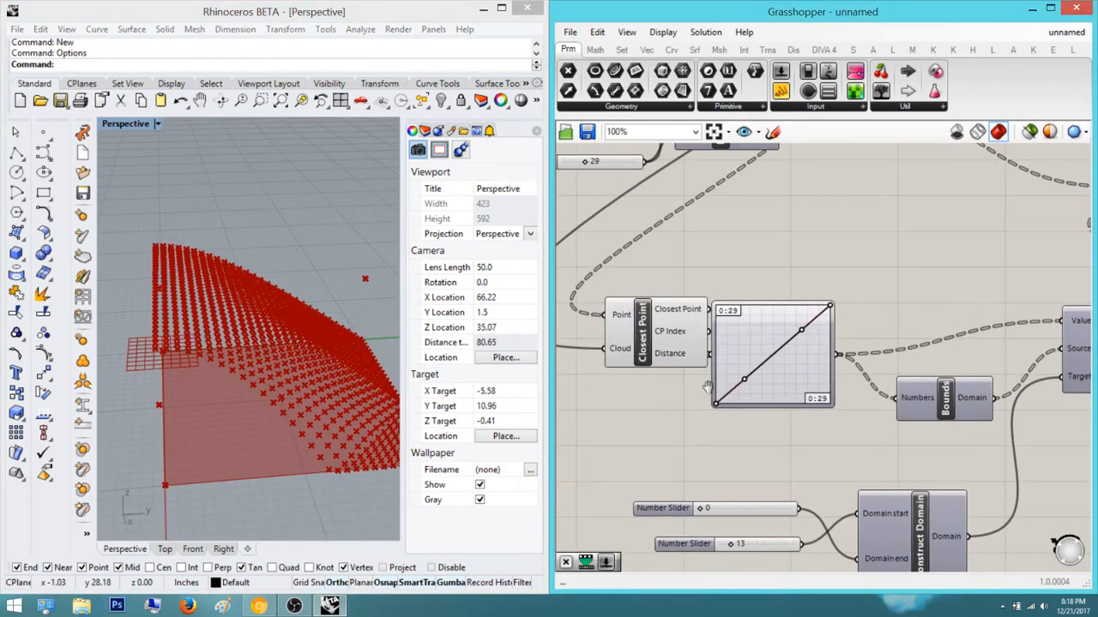
# Check the data structure of Divide Surface's Points output and flatten it
pyautogui.moveTo(708, 388); pyautogui.dragTo(696, 403, button='right')
pyautogui.click(617, 329)
pyautogui.click(764, 264)
pyautogui.moveTo(761, 283); pyautogui.dragTo(662, 325, button='right')
pyautogui.scroll(-2, 674, 294)
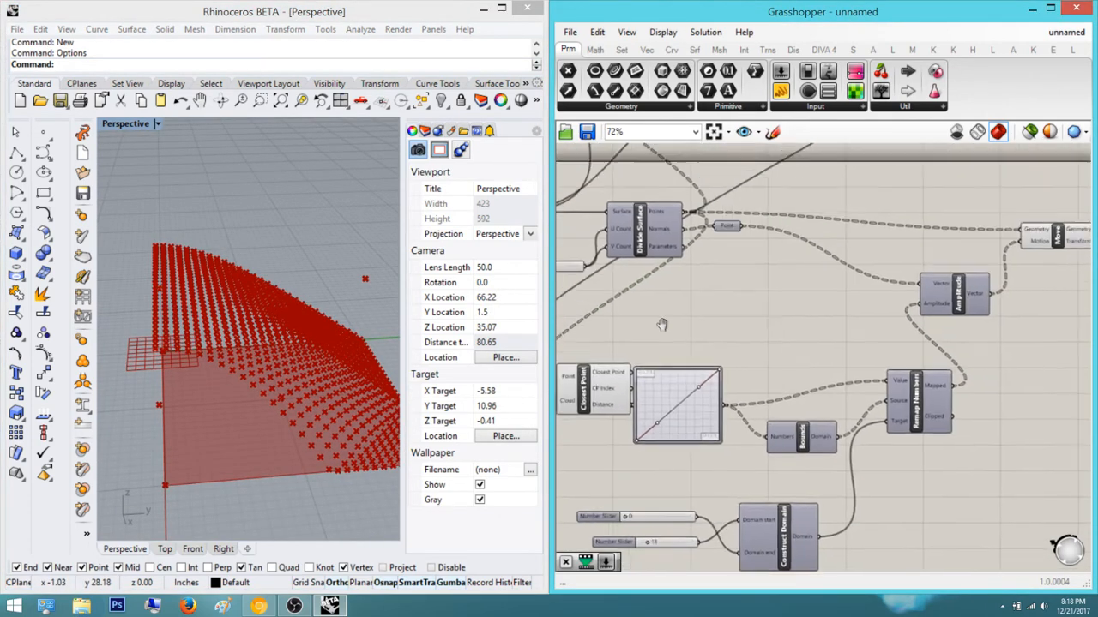
pyautogui.scroll(3, 650, 224)
pyautogui.moveTo(648, 227)
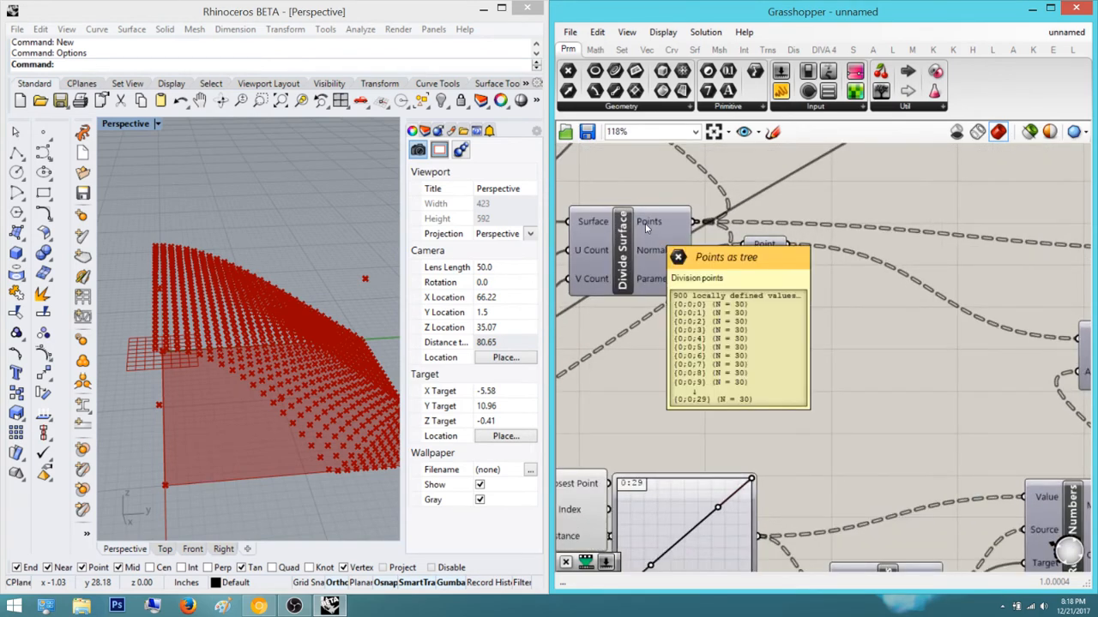
pyautogui.moveTo(812, 344); pyautogui.dragTo(765, 393, button='right')
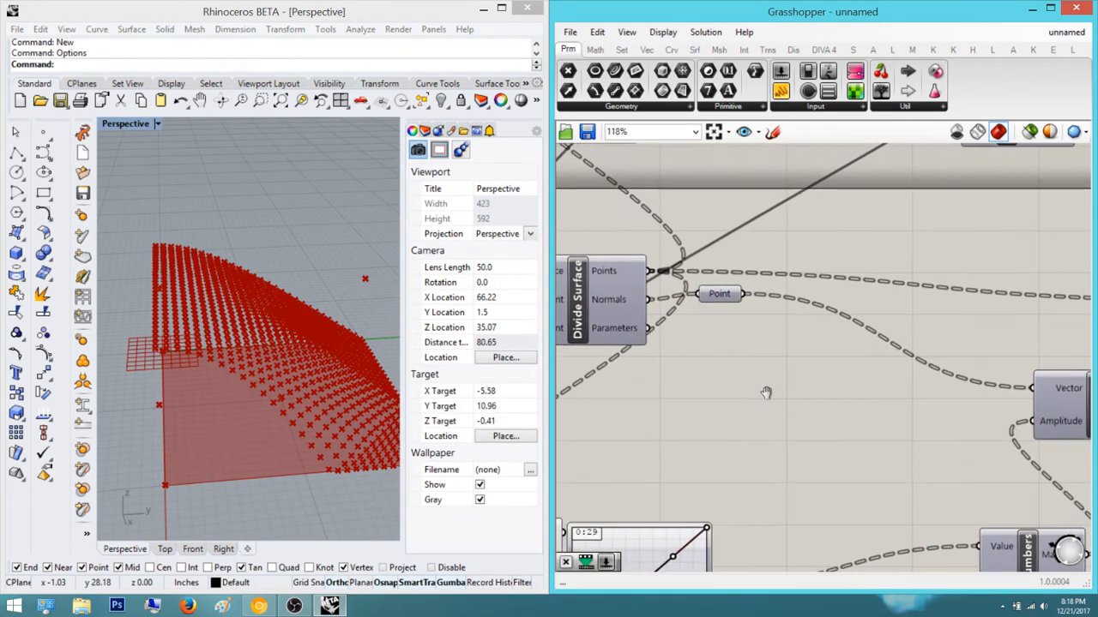
pyautogui.scroll(2, 613, 271)
pyautogui.rightClick(632, 290)
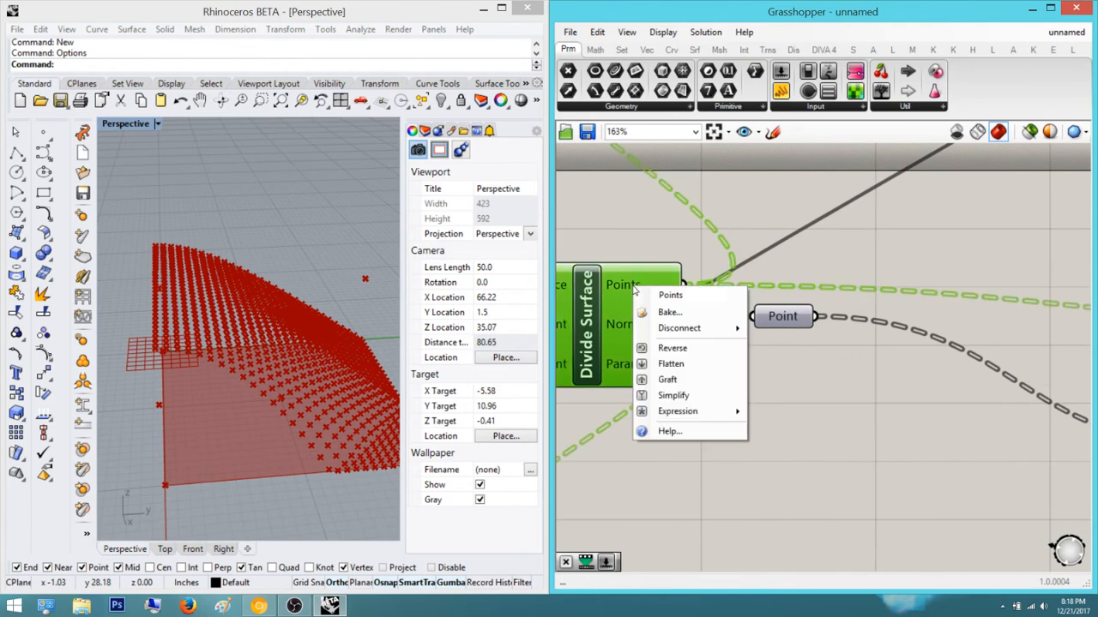
pyautogui.click(671, 364)
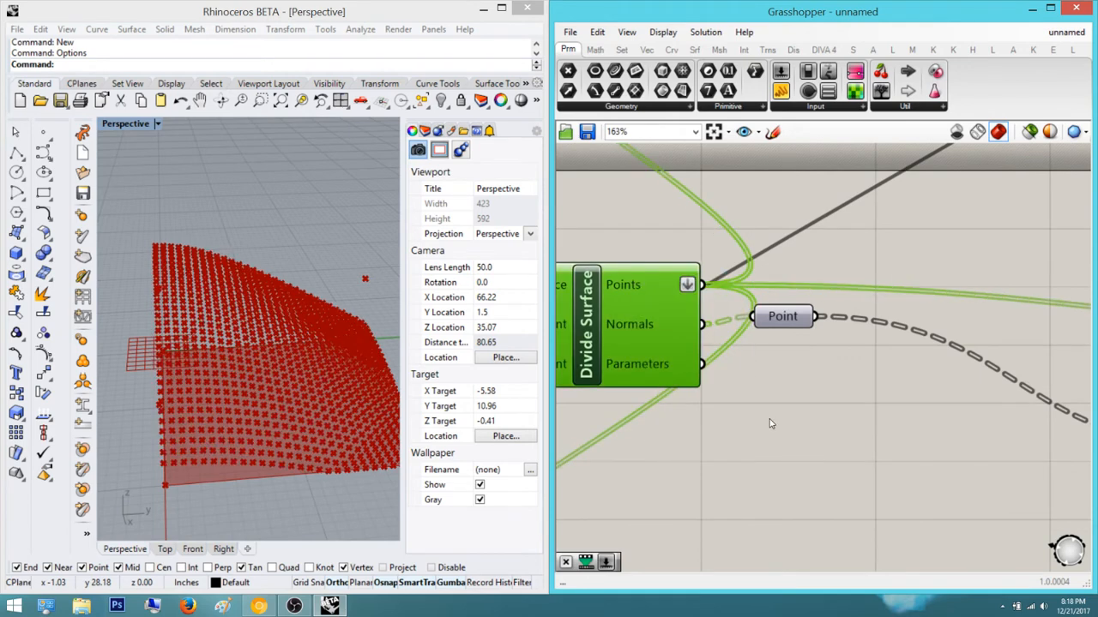
pyautogui.click(769, 423)
# Reshape the Graph Mapper's Bezier curve with its handles so it rises steeply at the start and levels off near the maximum
pyautogui.moveTo(278, 331); pyautogui.dragTo(316, 304, button='right')
pyautogui.moveTo(814, 400); pyautogui.dragTo(824, 380, button='right')
pyautogui.scroll(-3, 811, 480)
pyautogui.moveTo(811, 480); pyautogui.dragTo(849, 336, button='right')
pyautogui.moveTo(743, 487); pyautogui.dragTo(725, 418)
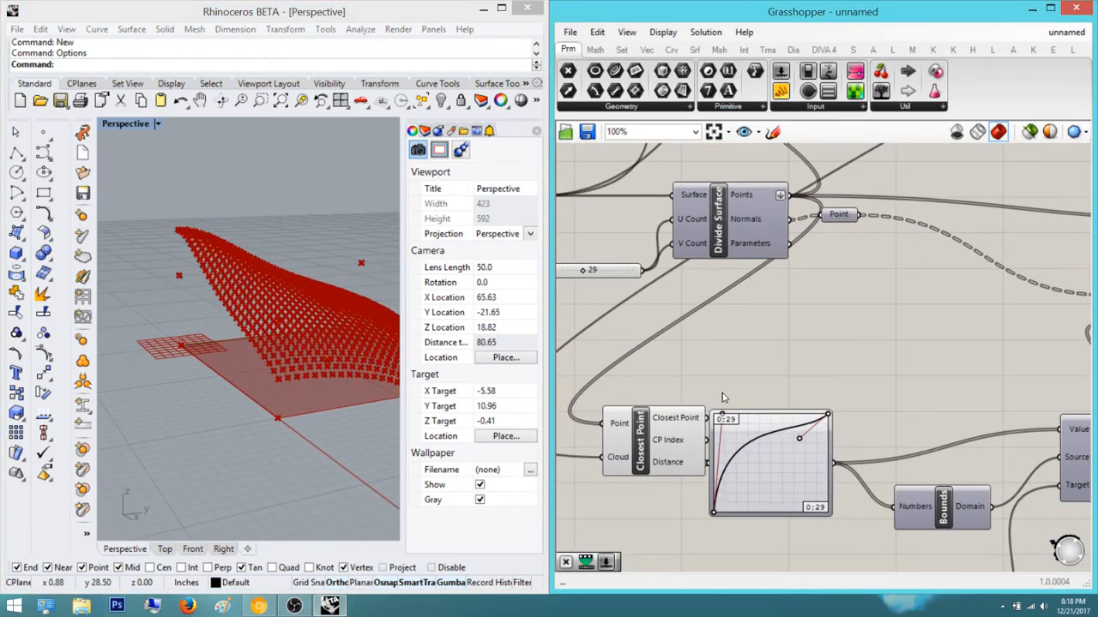
pyautogui.moveTo(800, 439); pyautogui.dragTo(813, 494)
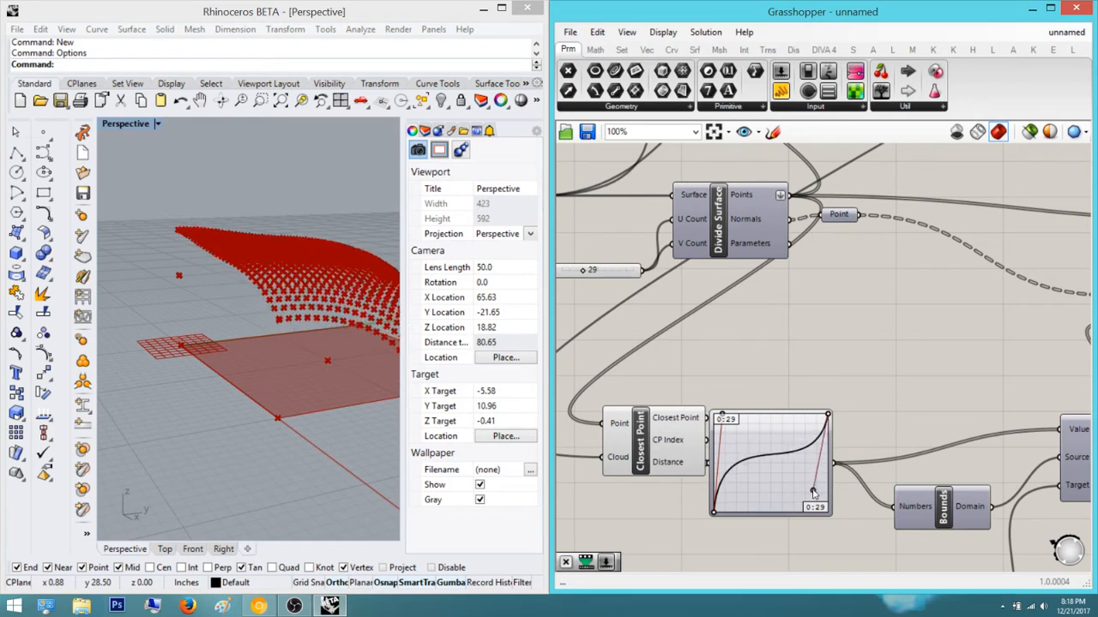
pyautogui.moveTo(773, 386); pyautogui.dragTo(720, 320)
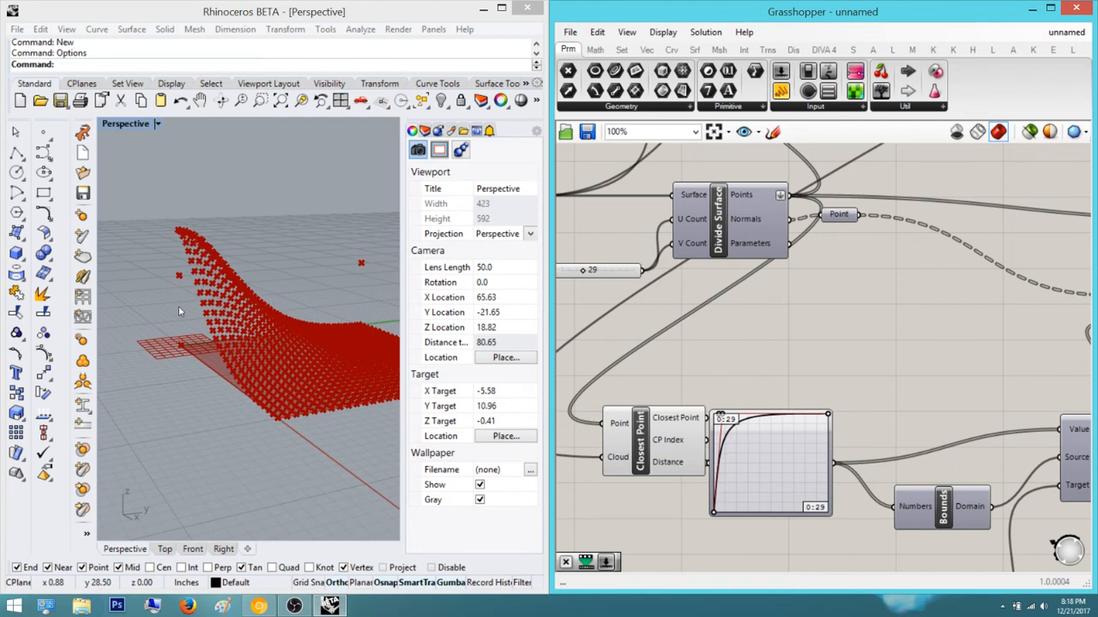
# Review the reshaped point grid and shift the Graph Mapper slightly away from Closest Point
pyautogui.moveTo(180, 320); pyautogui.dragTo(186, 211, button='right')
pyautogui.scroll(6, 162, 299)
pyautogui.moveTo(203, 262); pyautogui.dragTo(253, 339, button='right')
pyautogui.click(782, 380)
pyautogui.scroll(-3, 783, 380)
pyautogui.moveTo(782, 380); pyautogui.dragTo(755, 368, button='right')
pyautogui.scroll(3, 776, 382)
pyautogui.click(742, 359)
pyautogui.click(797, 290)
pyautogui.moveTo(762, 388); pyautogui.dragTo(784, 382)
pyautogui.click(892, 278)
# Move the 0 slider below the 13 slider and wire the slider driving the Unit Z components into Construct Domain's Domain start
pyautogui.moveTo(748, 315); pyautogui.dragTo(708, 292, button='right')
pyautogui.scroll(-3, 707, 292)
pyautogui.scroll(3, 755, 461)
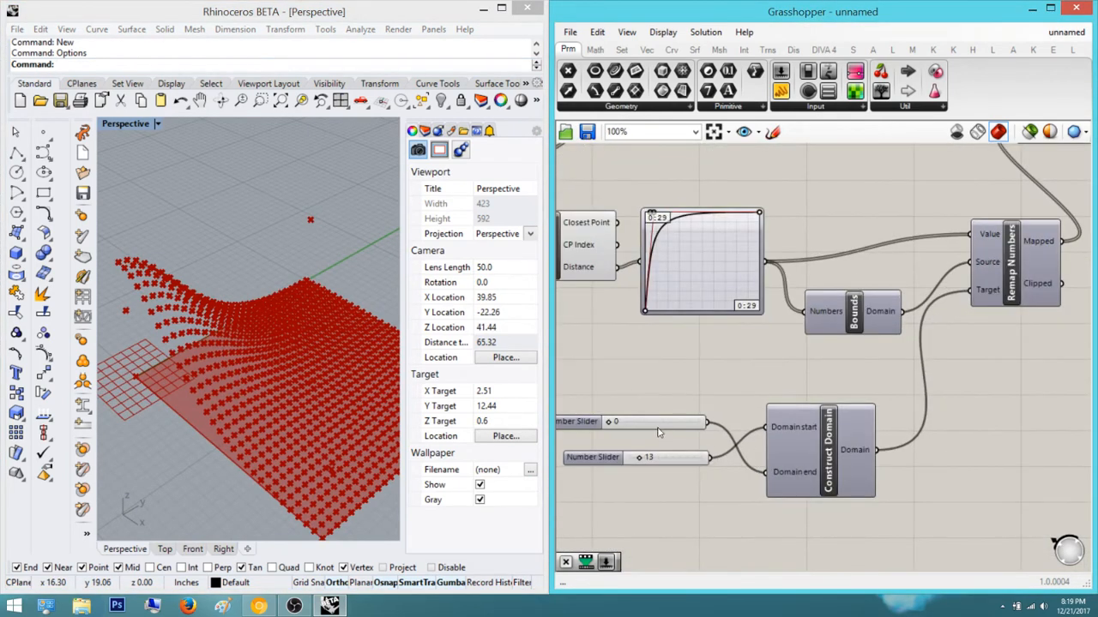
pyautogui.moveTo(662, 426); pyautogui.dragTo(669, 495)
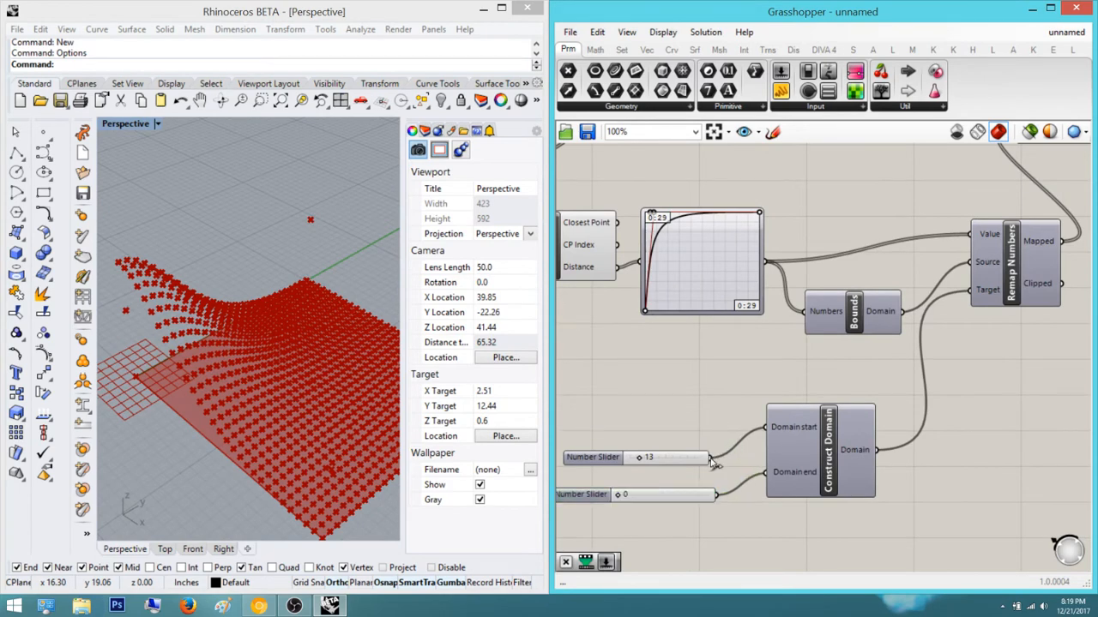
pyautogui.scroll(-4, 760, 422)
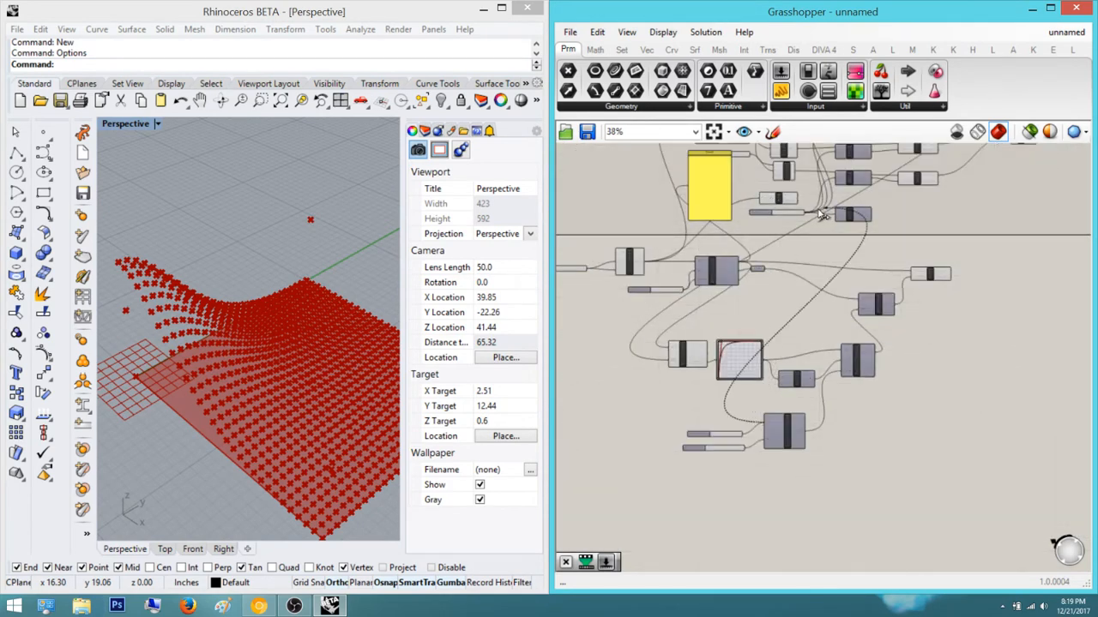
pyautogui.scroll(3, 821, 214)
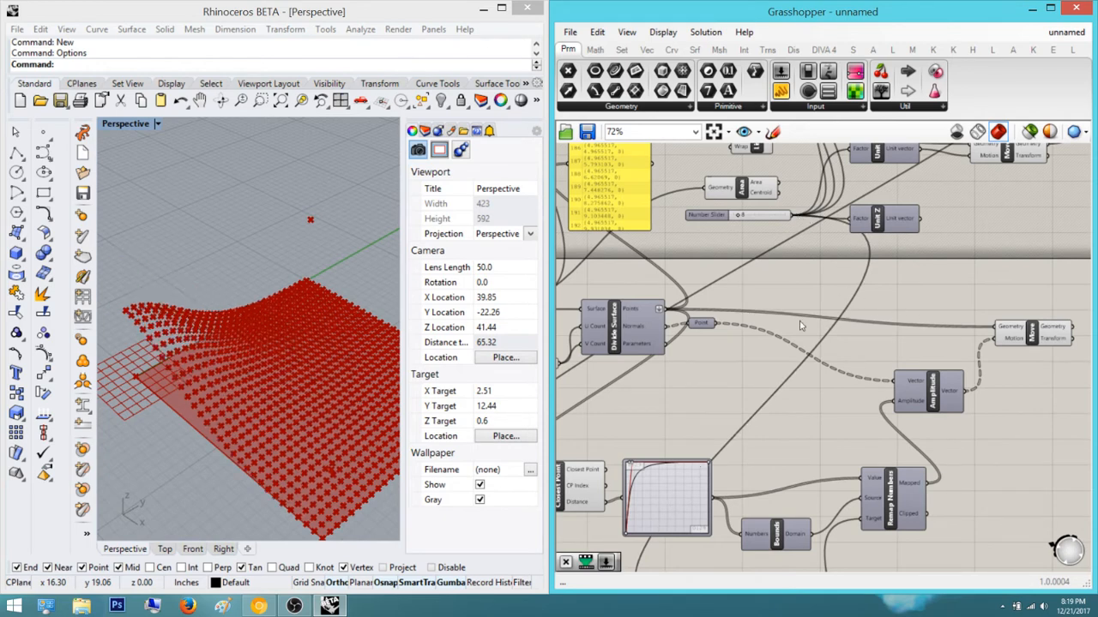
# Set the slider feeding the Unit Z components and Domain start to 14 and review the displaced points
pyautogui.moveTo(228, 310); pyautogui.dragTo(256, 272, button='right')
pyautogui.scroll(5, 749, 262)
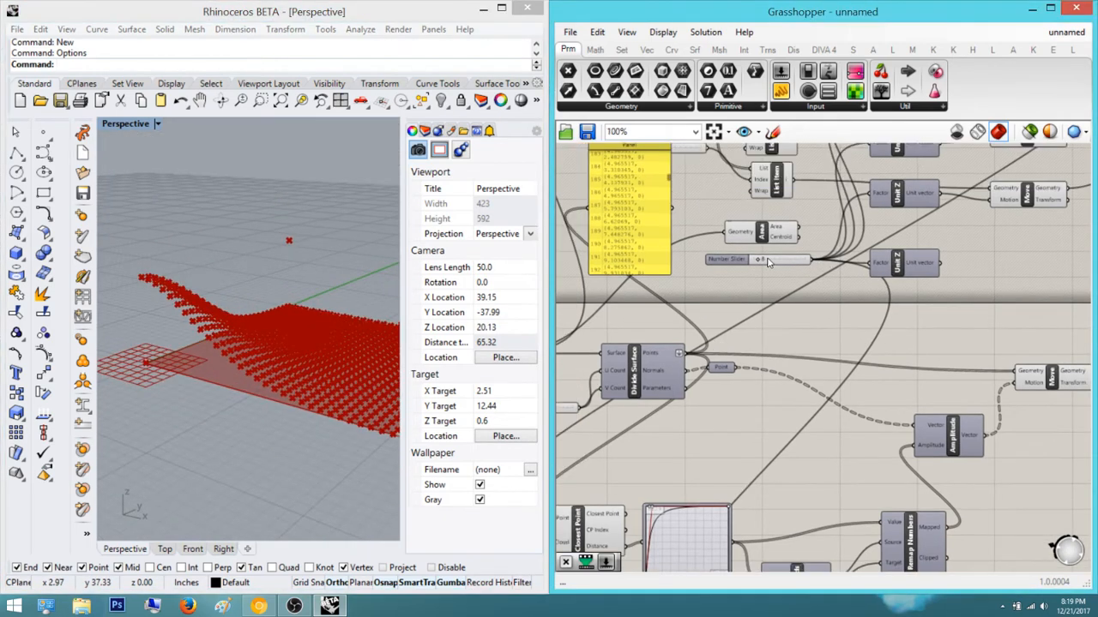
pyautogui.moveTo(744, 262); pyautogui.dragTo(753, 264)
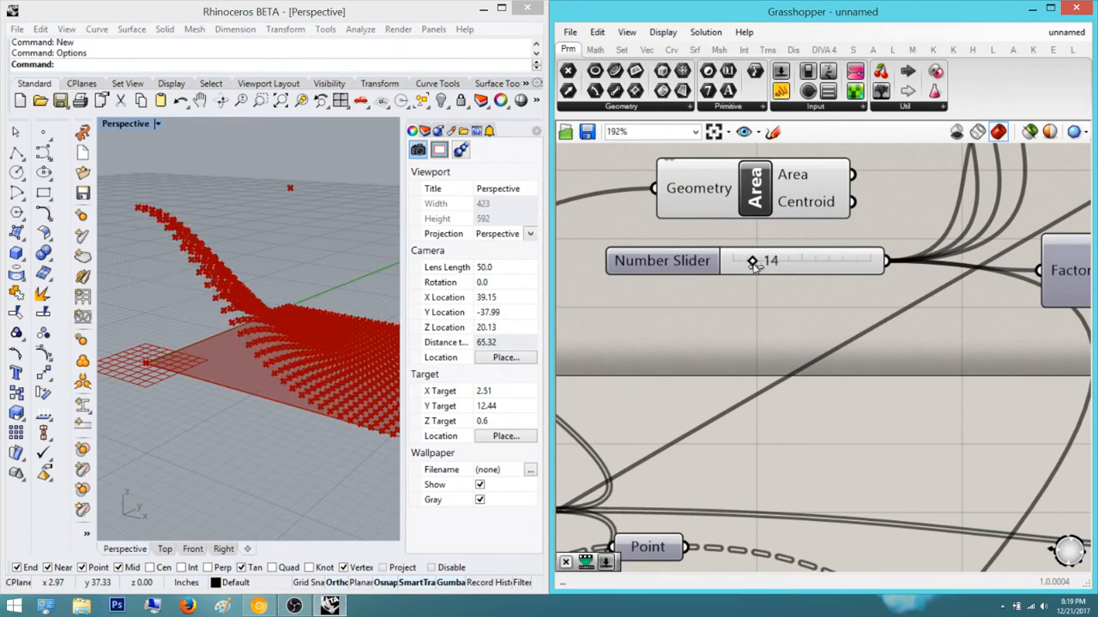
pyautogui.scroll(-3, 763, 365)
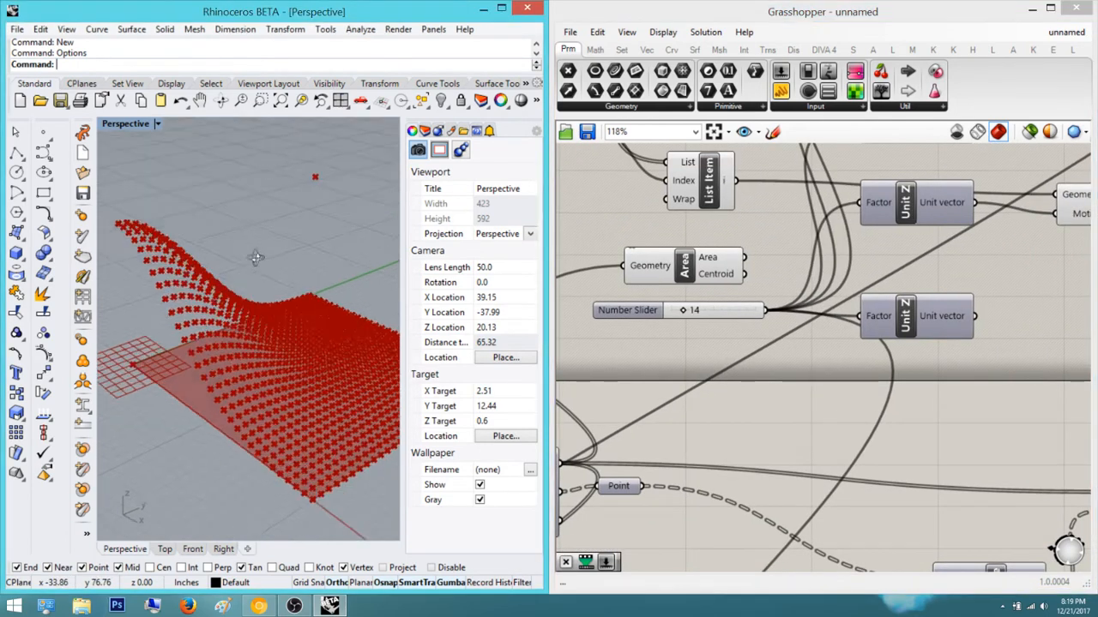
pyautogui.scroll(-3, 770, 324)
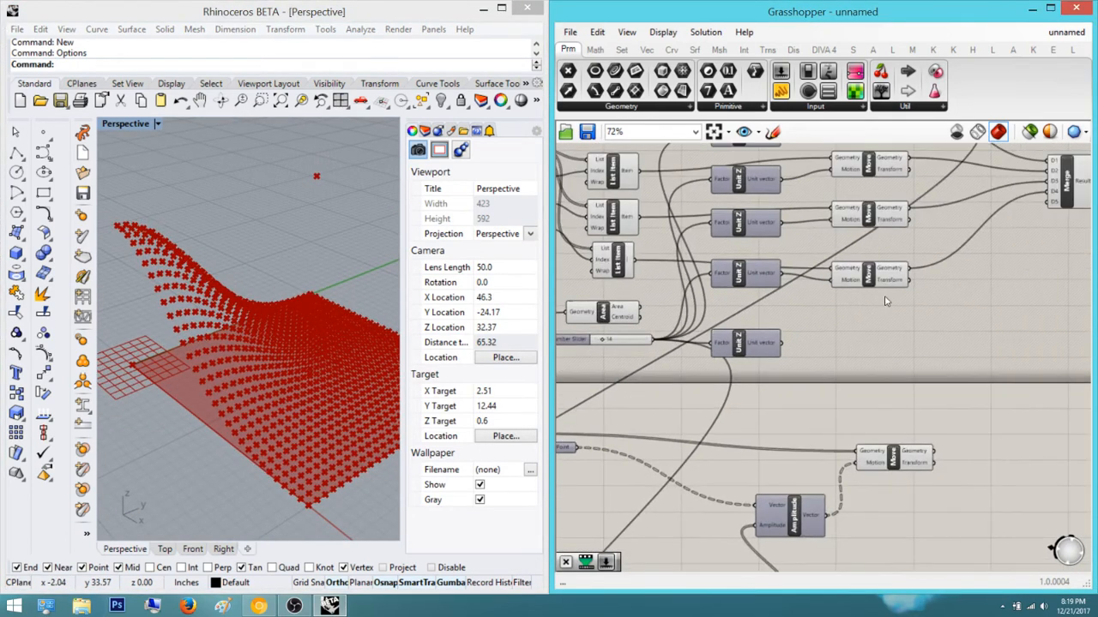
# Wire the Merge component's Result into the Cloud input of Closest Point and review the displaced points
pyautogui.moveTo(936, 215); pyautogui.dragTo(862, 260, button='right')
pyautogui.scroll(-3, 950, 250)
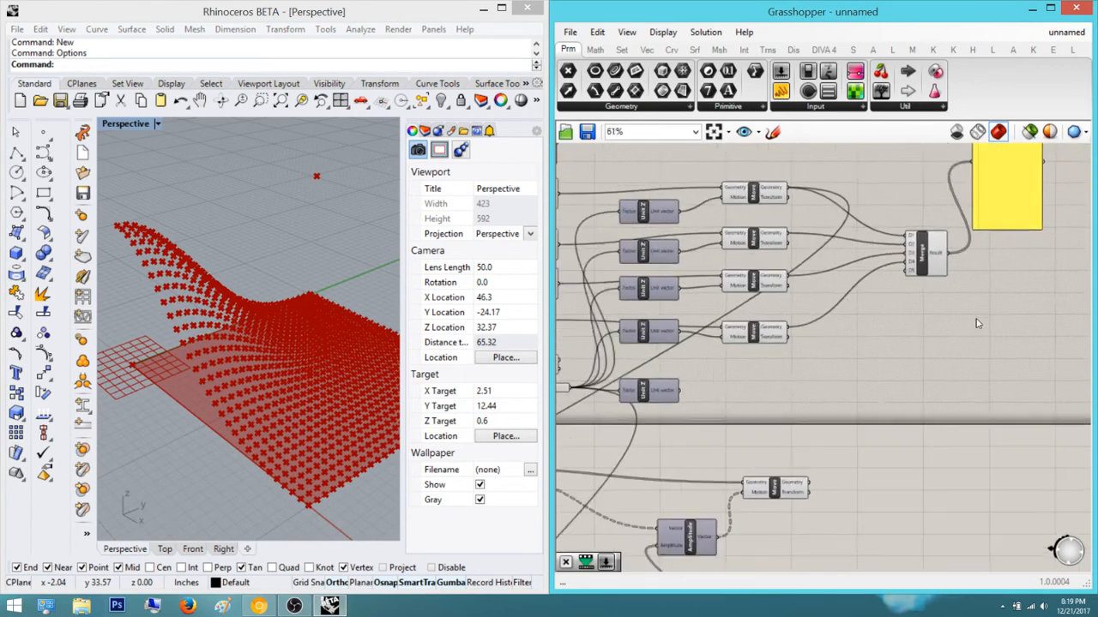
pyautogui.moveTo(955, 271); pyautogui.dragTo(991, 314)
pyautogui.scroll(-1, 991, 314)
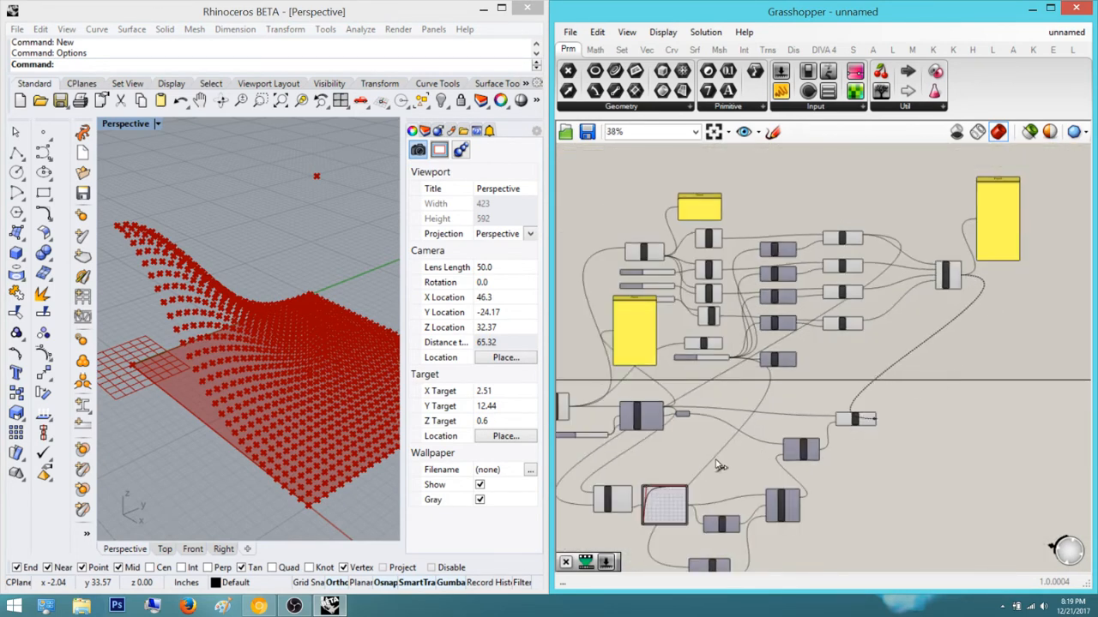
pyautogui.scroll(5, 567, 516)
pyautogui.moveTo(567, 516); pyautogui.dragTo(637, 500)
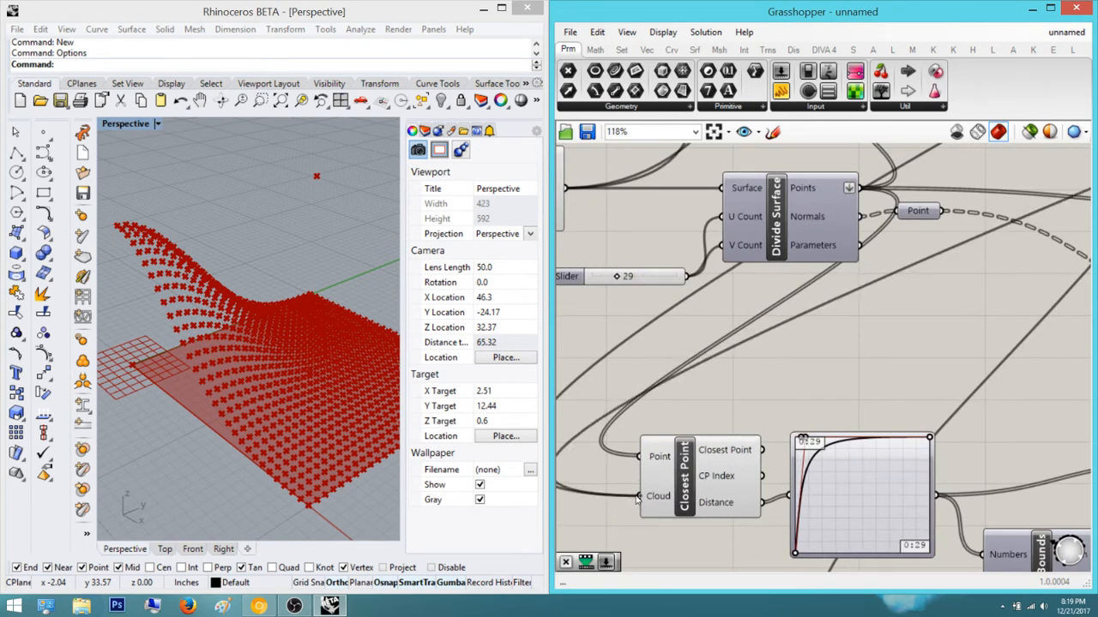
pyautogui.moveTo(279, 340); pyautogui.dragTo(325, 294, button='right')
# Set both the X and Y upper limits of the Graph Mapper to 20 and review the point grid
pyautogui.moveTo(822, 470); pyautogui.dragTo(789, 401, button='right')
pyautogui.scroll(2, 789, 401)
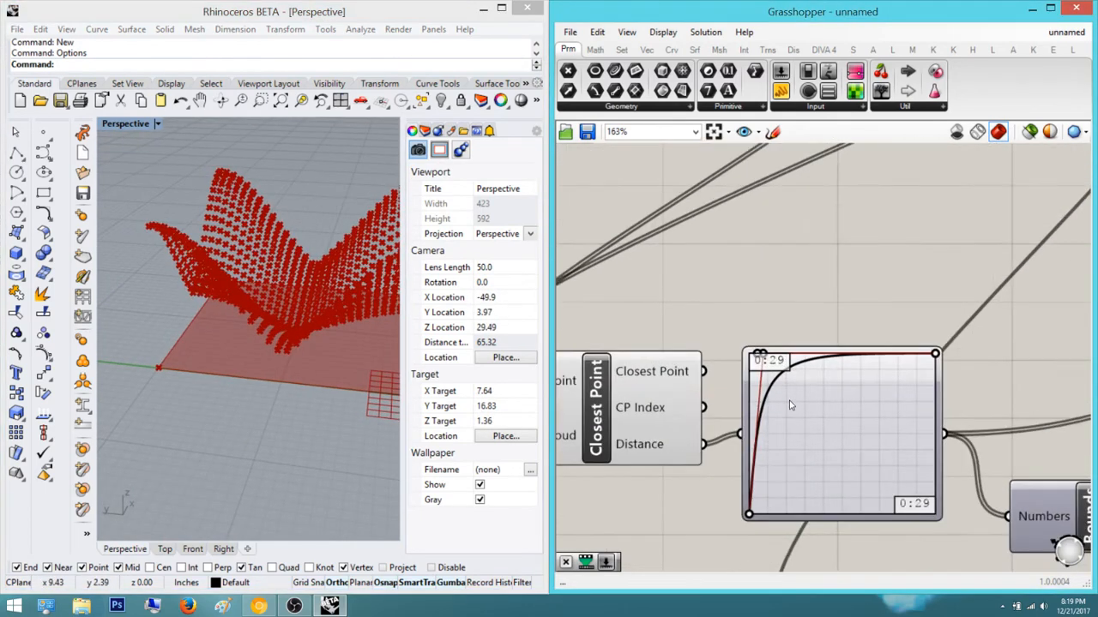
pyautogui.doubleClick(772, 367)
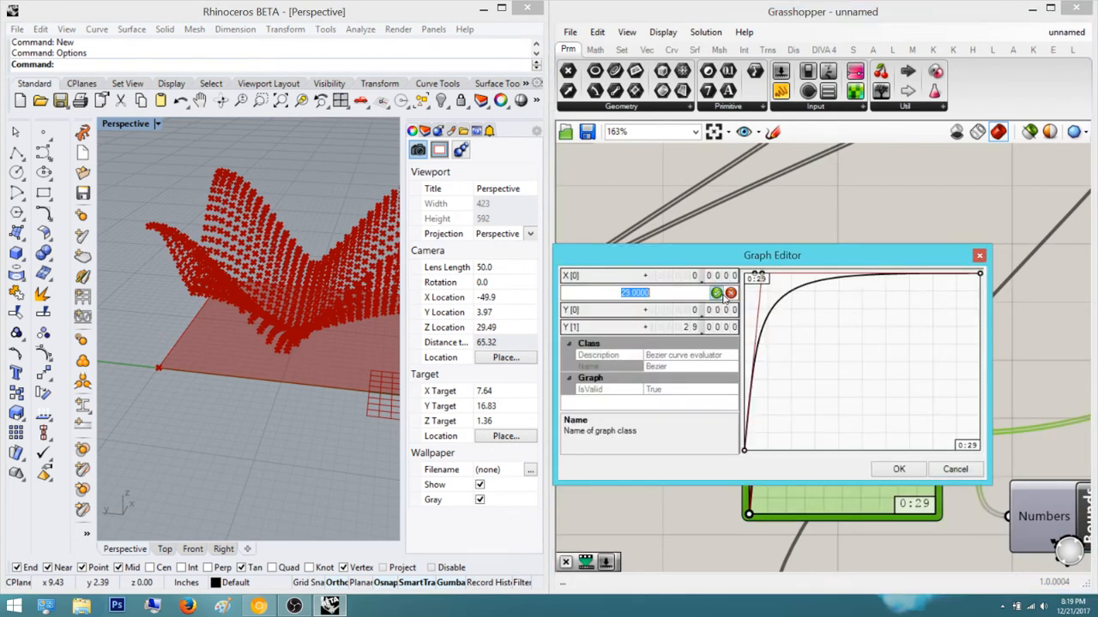
pyautogui.click(716, 294)
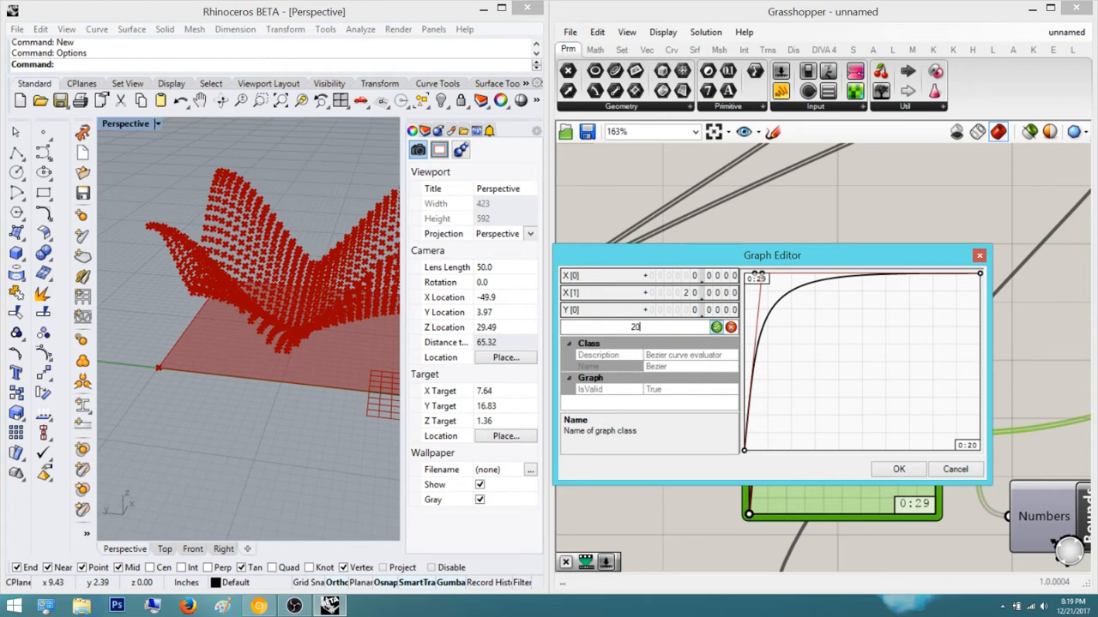
pyautogui.click(897, 469)
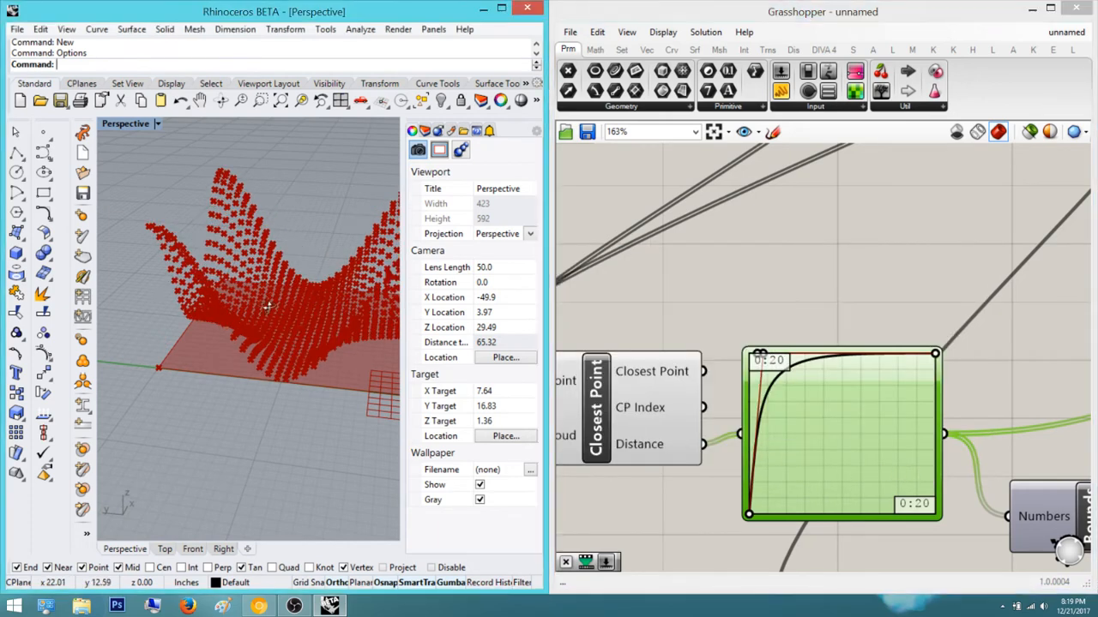
pyautogui.moveTo(266, 182); pyautogui.dragTo(335, 336, button='right')
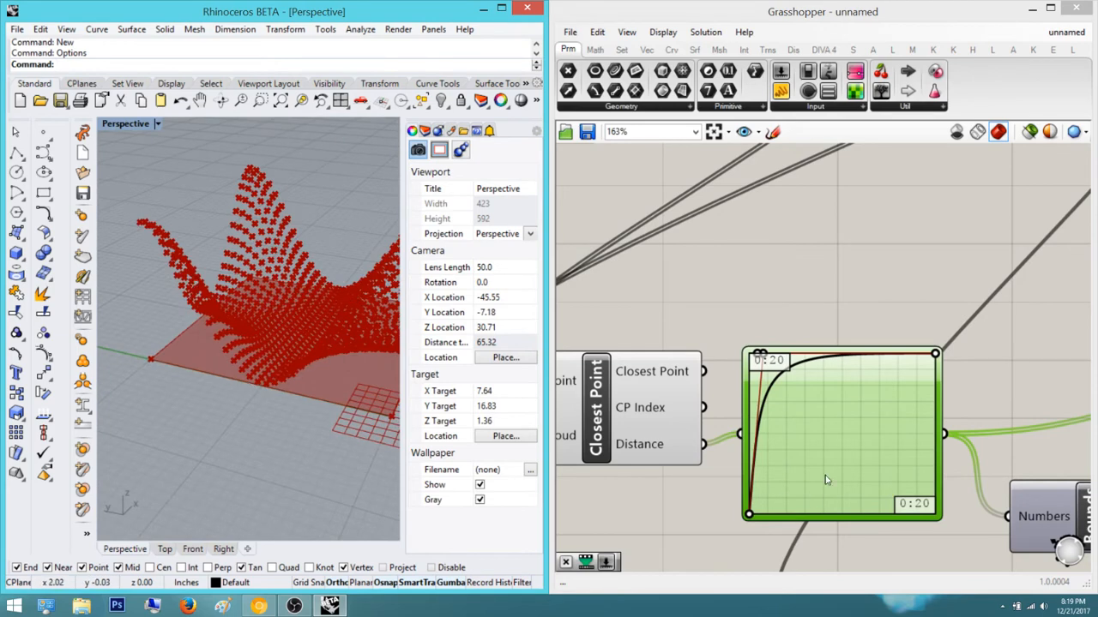
# Reshape the Graph Mapper's Bezier curve by moving one handle toward the upper right and the other into the upper-left corner, then review the points
pyautogui.click(756, 356)
pyautogui.moveTo(757, 378); pyautogui.dragTo(857, 359)
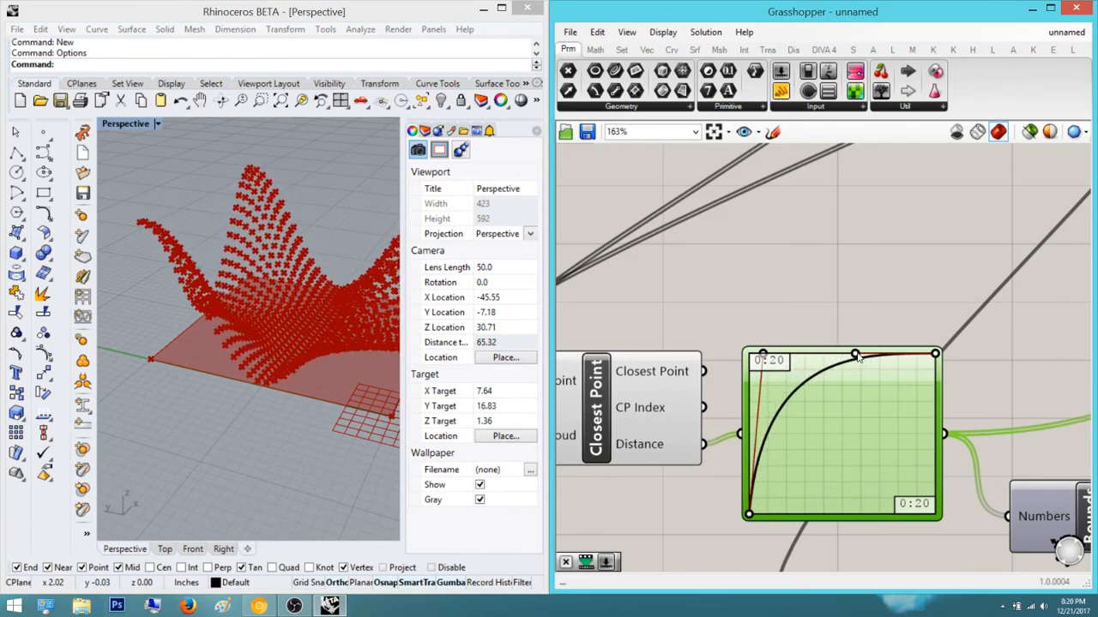
pyautogui.moveTo(285, 339); pyautogui.dragTo(129, 249, button='right')
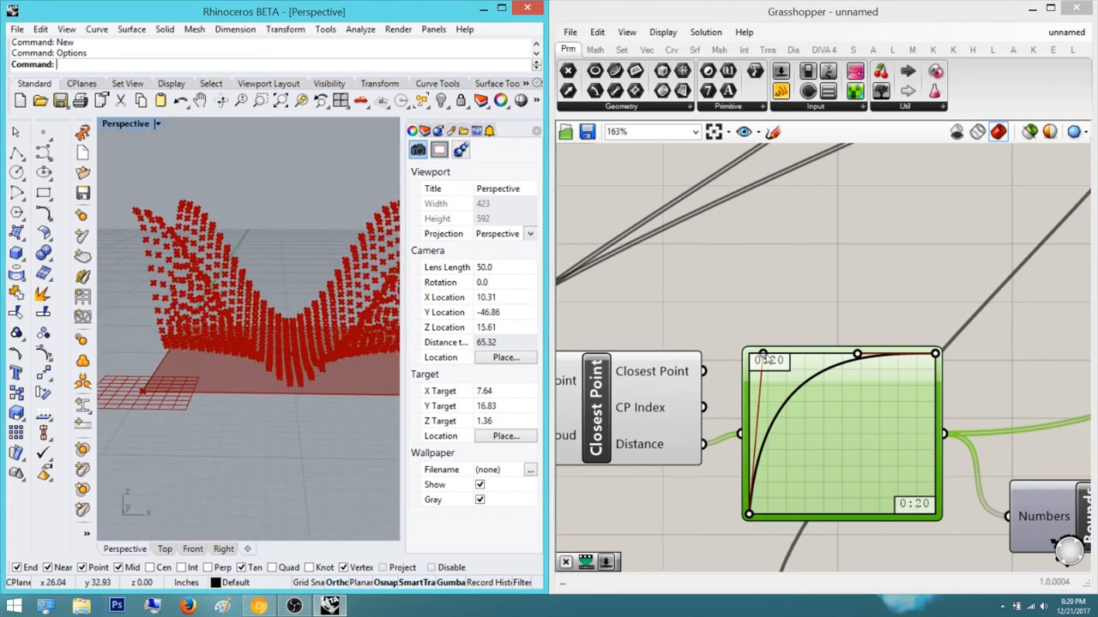
pyautogui.moveTo(764, 358); pyautogui.dragTo(729, 401)
pyautogui.moveTo(717, 342); pyautogui.dragTo(711, 318)
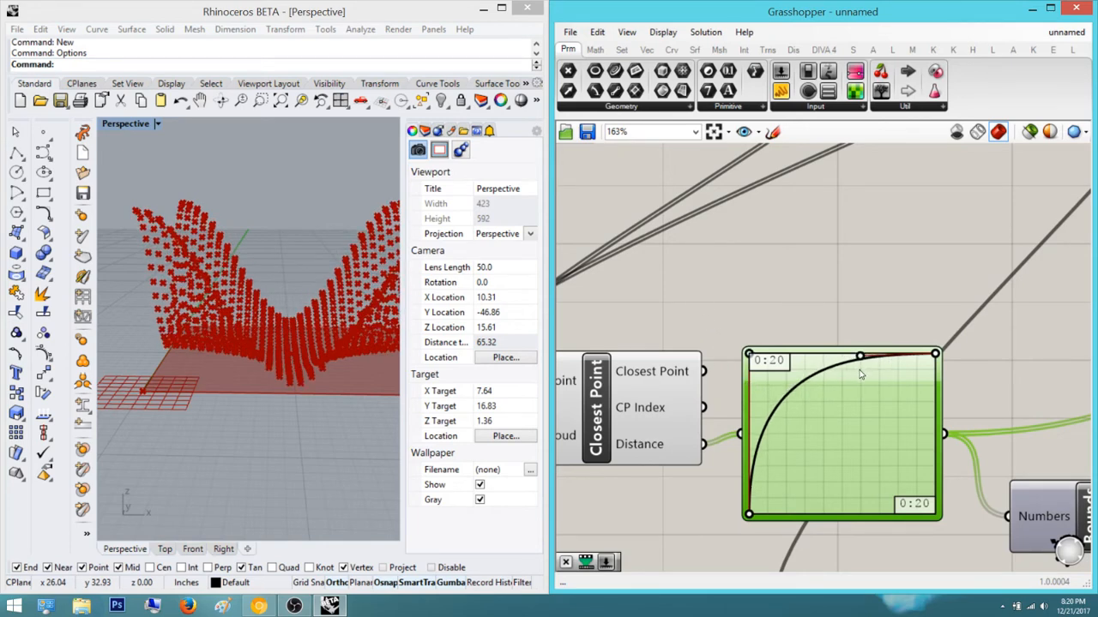
pyautogui.moveTo(861, 373); pyautogui.dragTo(854, 369)
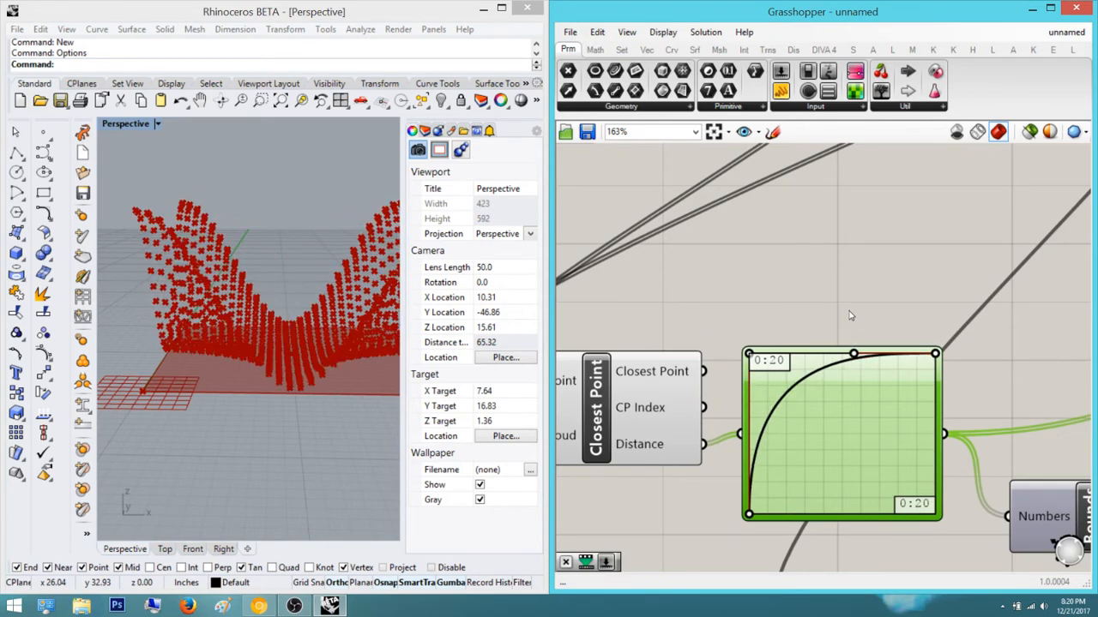
pyautogui.moveTo(851, 316); pyautogui.dragTo(848, 315)
pyautogui.moveTo(762, 363); pyautogui.dragTo(728, 343)
pyautogui.moveTo(748, 221); pyautogui.dragTo(824, 282, button='right')
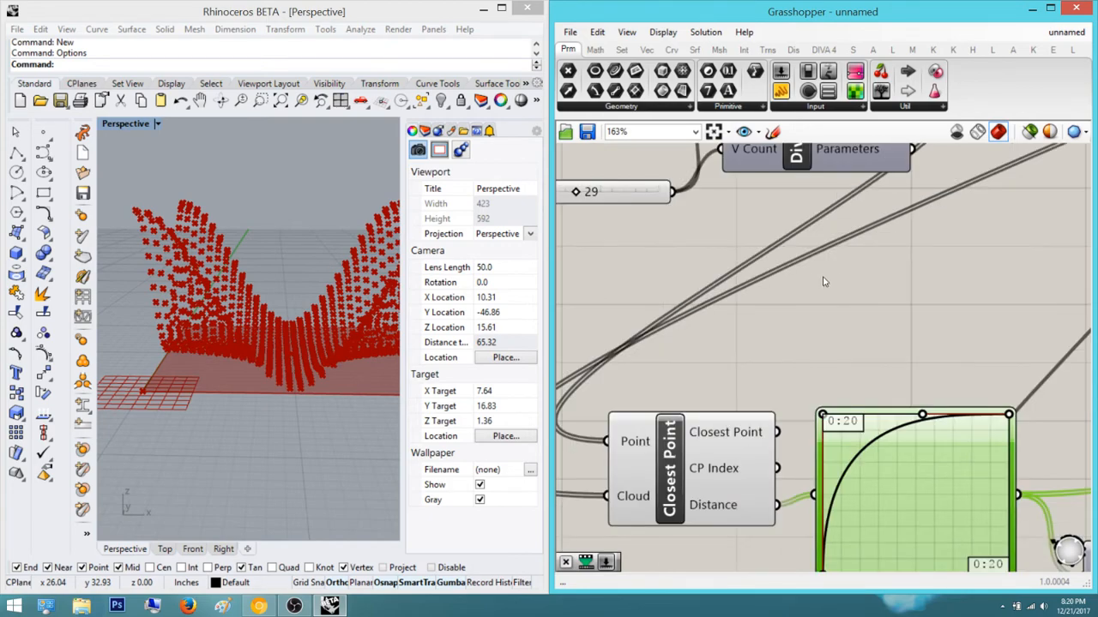
pyautogui.moveTo(287, 295); pyautogui.dragTo(502, 292, button='right')
pyautogui.moveTo(323, 325); pyautogui.dragTo(300, 345, button='right')
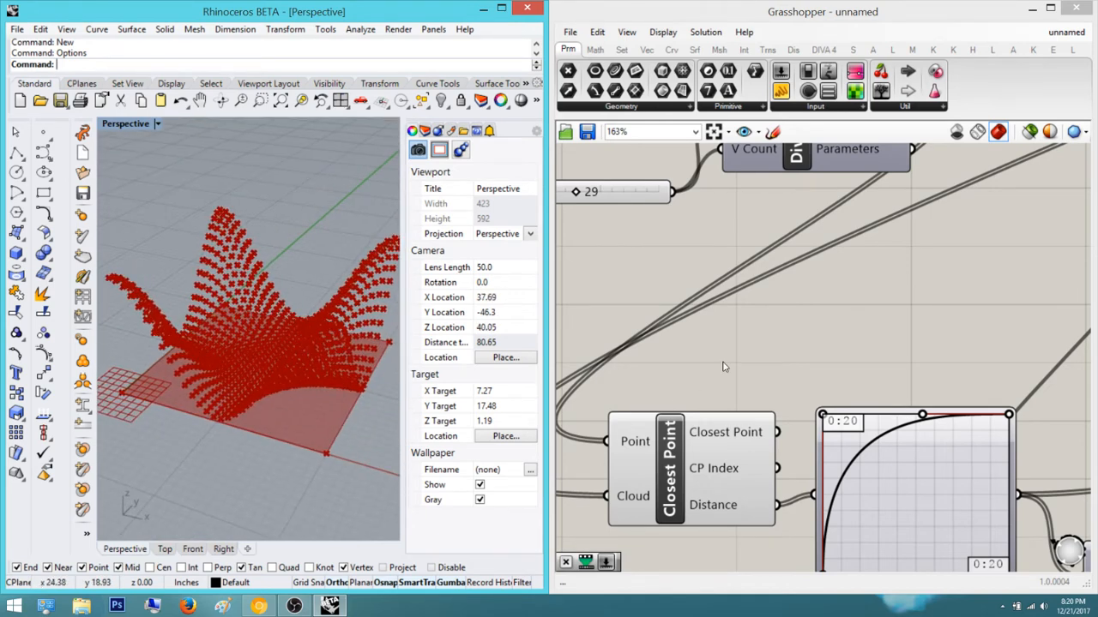
# Set the slider feeding Divide Surface's U Count and V Count to 30
pyautogui.moveTo(737, 368); pyautogui.dragTo(727, 420, button='right')
pyautogui.click(737, 514)
pyautogui.click(841, 346)
pyautogui.scroll(-2, 841, 346)
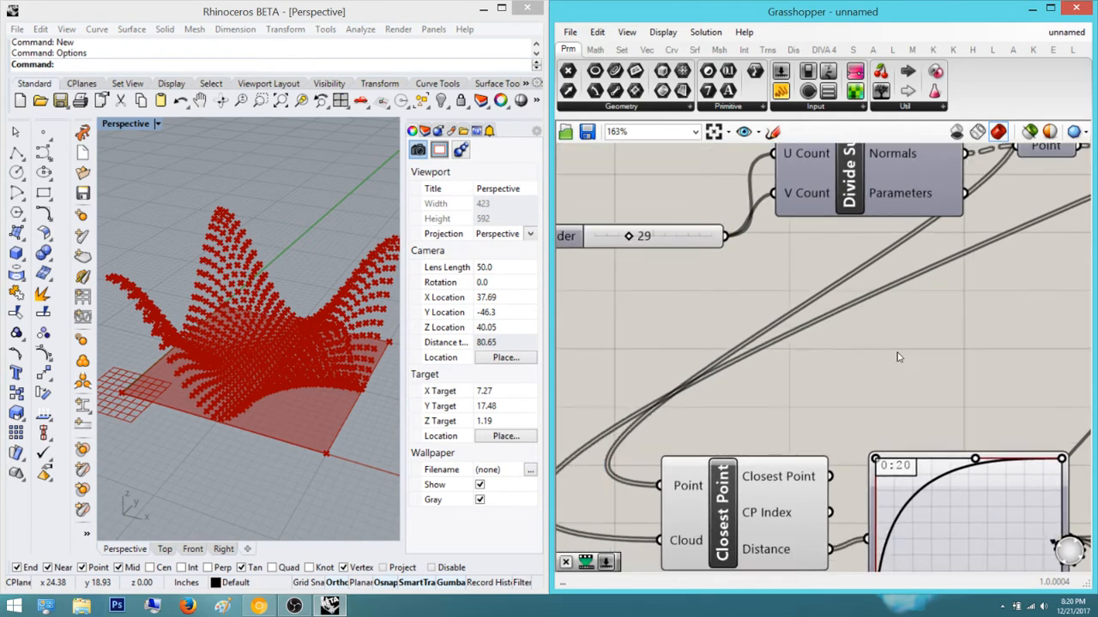
pyautogui.moveTo(870, 395); pyautogui.dragTo(788, 482, button='right')
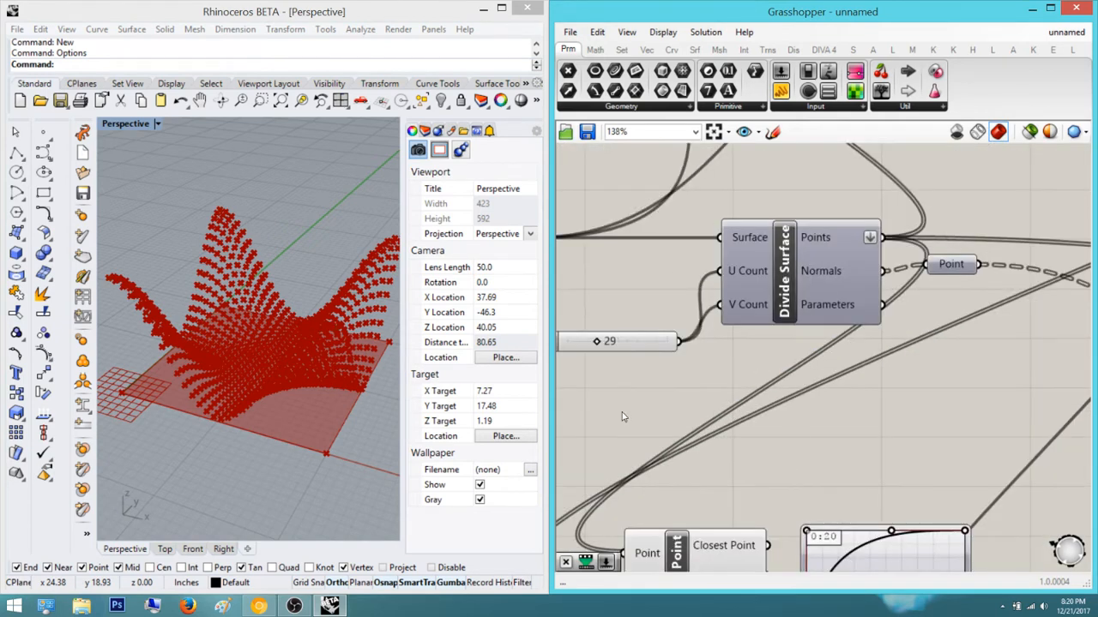
pyautogui.moveTo(834, 405); pyautogui.dragTo(781, 404, button='right')
pyautogui.moveTo(705, 301); pyautogui.dragTo(906, 364, button='right')
pyautogui.click(739, 399)
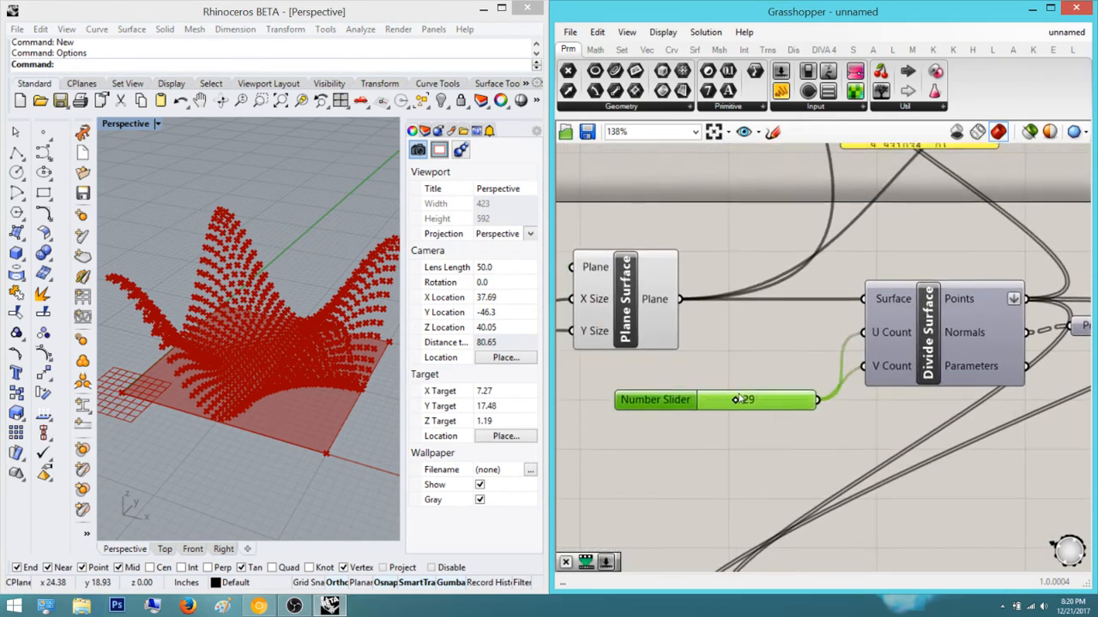
pyautogui.scroll(2, 711, 390)
pyautogui.moveTo(694, 391)
pyautogui.mouseDown()
pyautogui.moveTo(709, 392)
pyautogui.moveTo(695, 392)
pyautogui.mouseUp()
# Try the Plane Surface's X and Y size slider at 33, settle on 27, and review the point grid
pyautogui.moveTo(681, 329); pyautogui.dragTo(950, 363, button='right')
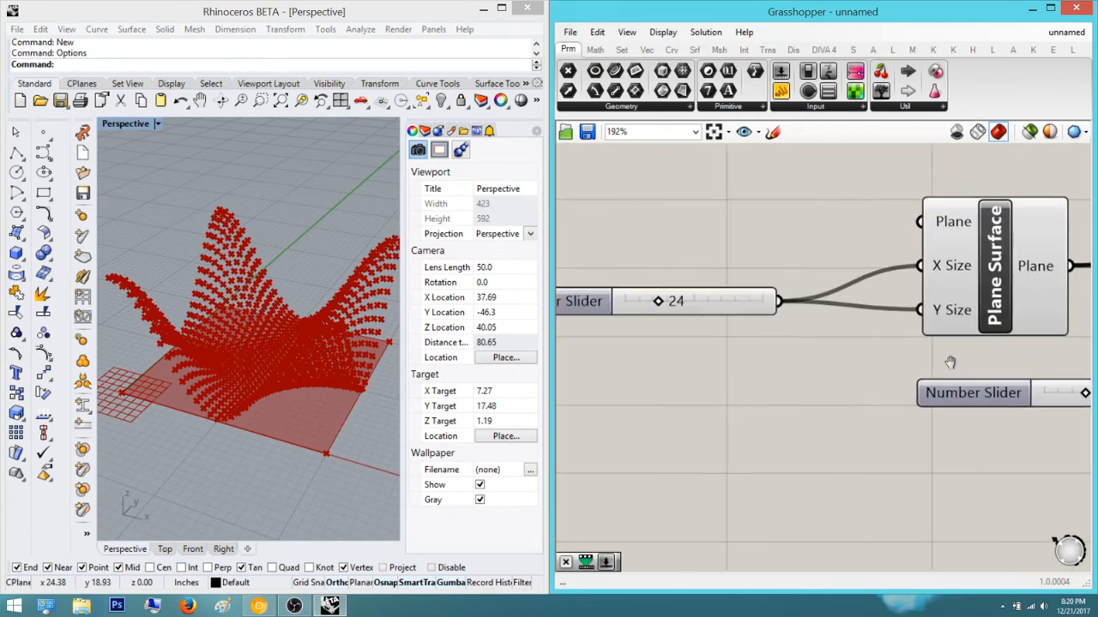
pyautogui.scroll(3, 701, 308)
pyautogui.moveTo(653, 309); pyautogui.dragTo(668, 310)
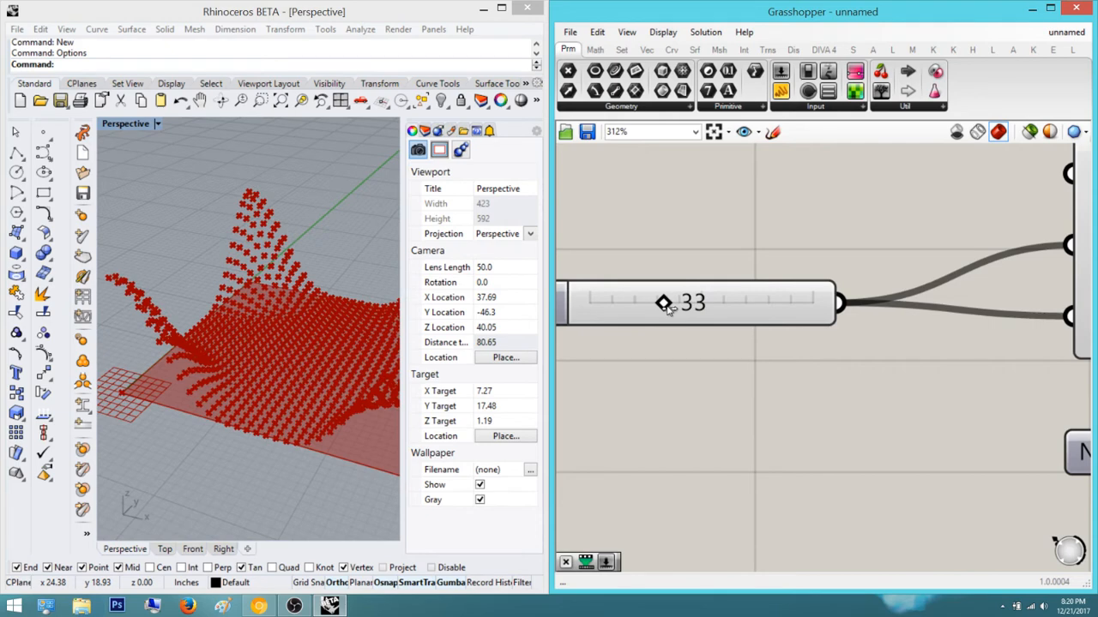
pyautogui.scroll(-5, 202, 325)
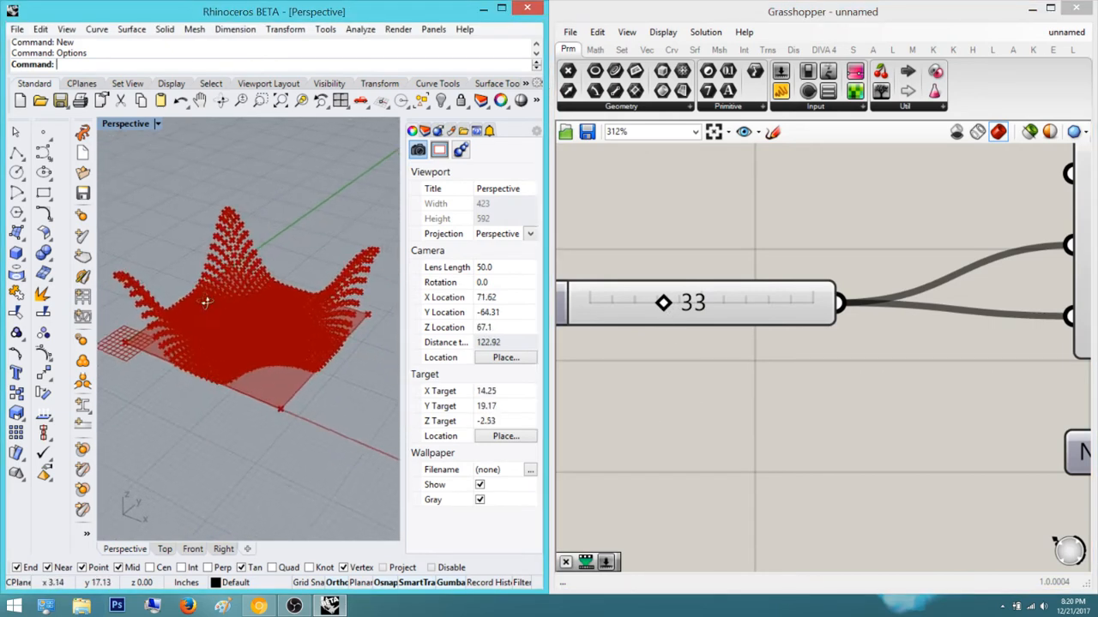
pyautogui.scroll(9, 188, 328)
pyautogui.scroll(-4, 221, 428)
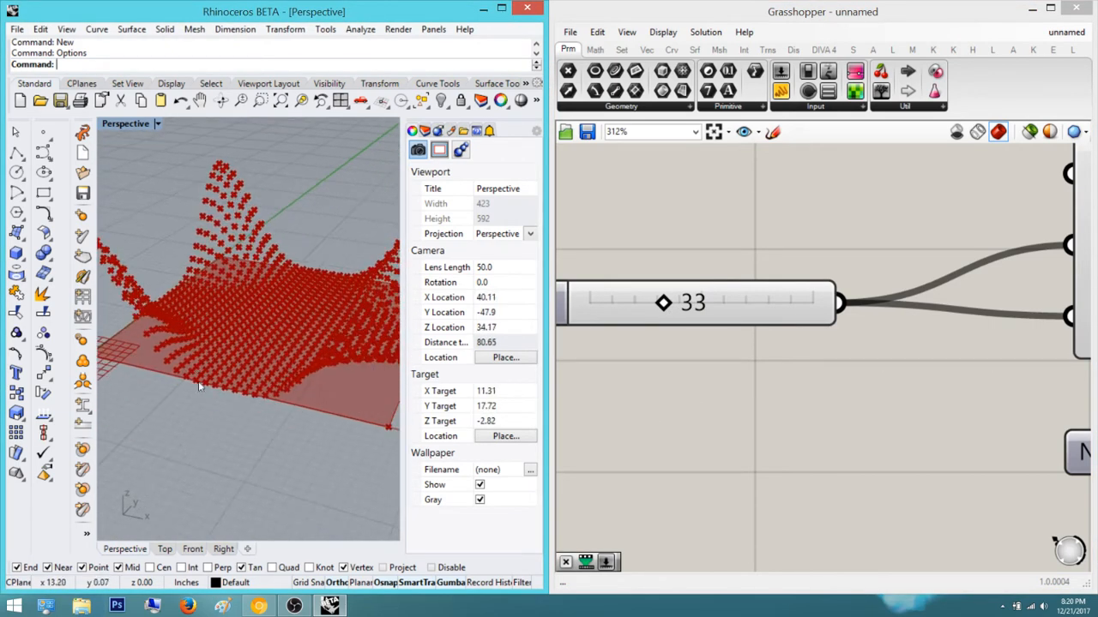
pyautogui.moveTo(663, 304); pyautogui.dragTo(650, 307)
pyautogui.moveTo(274, 334); pyautogui.dragTo(240, 330, button='right')
# Switch to the browser to check the wooden furniture reference photo, then return to Rhino to compare the point grid
pyautogui.click(261, 606)
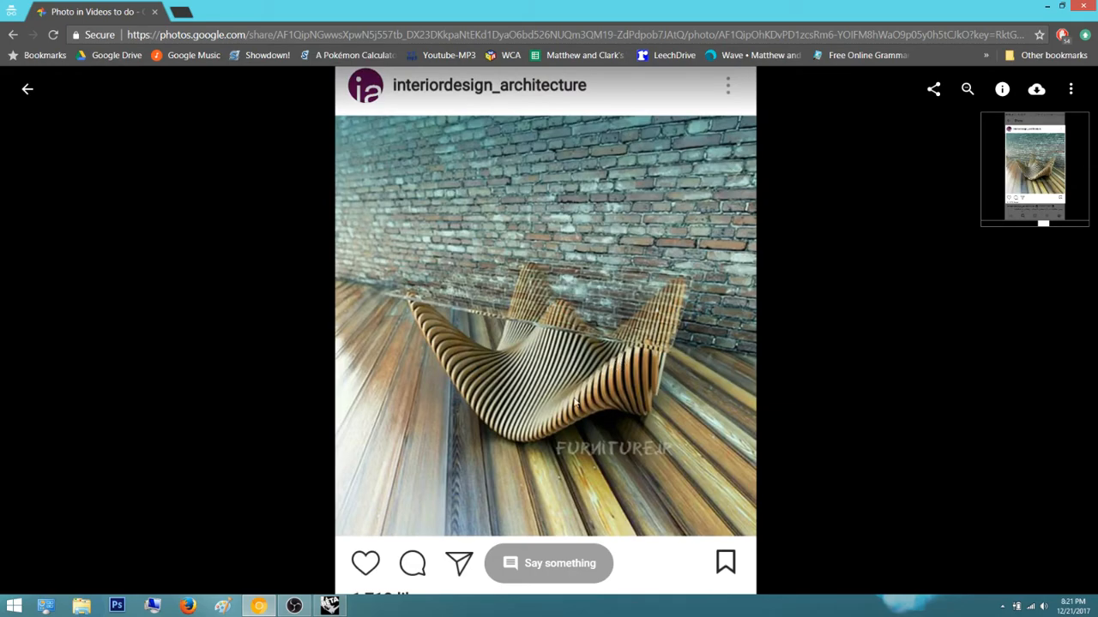
pyautogui.click(1045, 7)
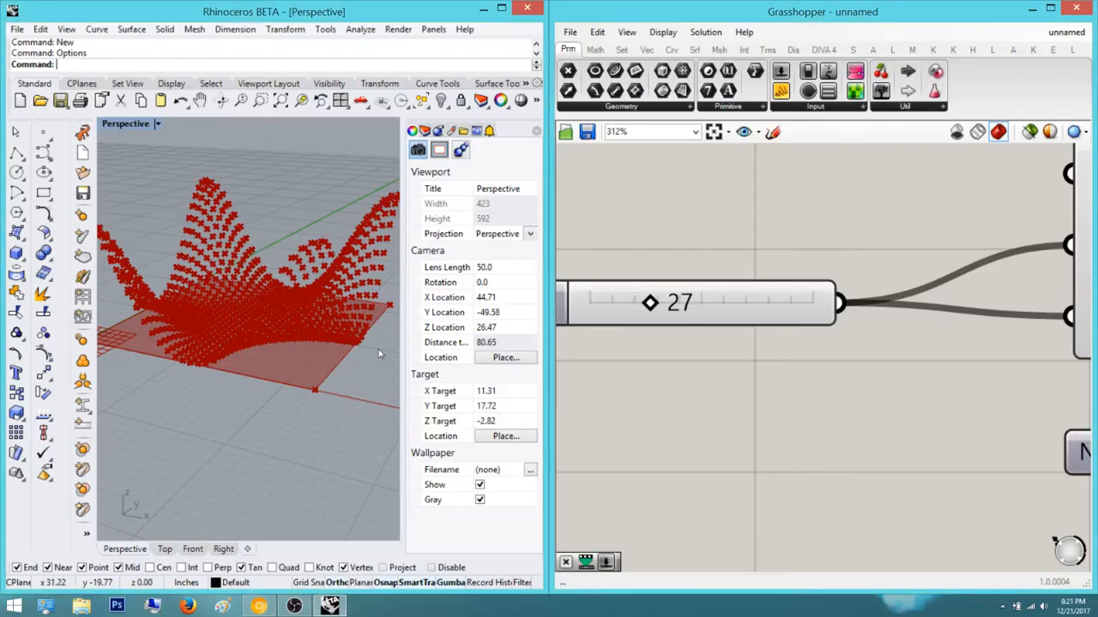
pyautogui.moveTo(378, 349); pyautogui.dragTo(215, 386, button='right')
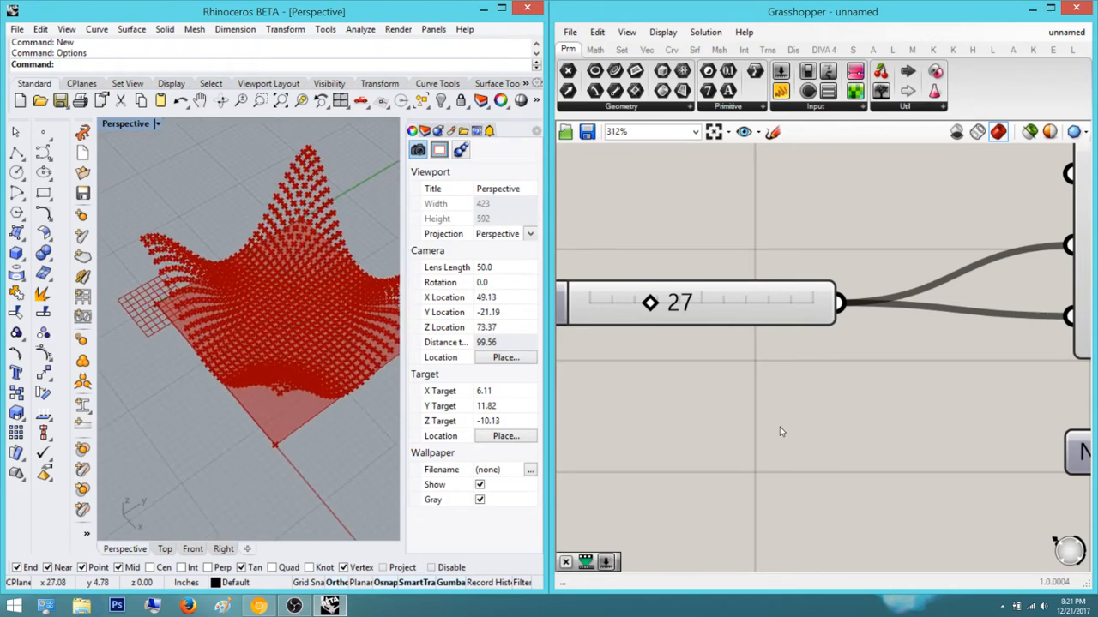
# Add a Move component beside the lowest Unit Z component
pyautogui.scroll(-3, 780, 427)
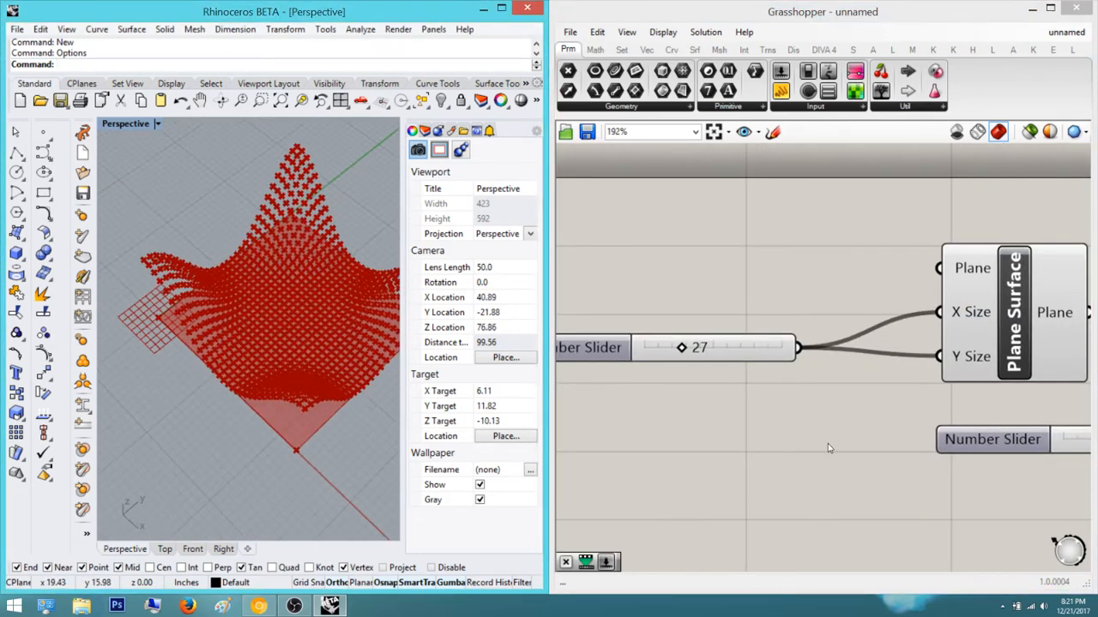
pyautogui.scroll(-5, 827, 443)
pyautogui.scroll(-2, 672, 390)
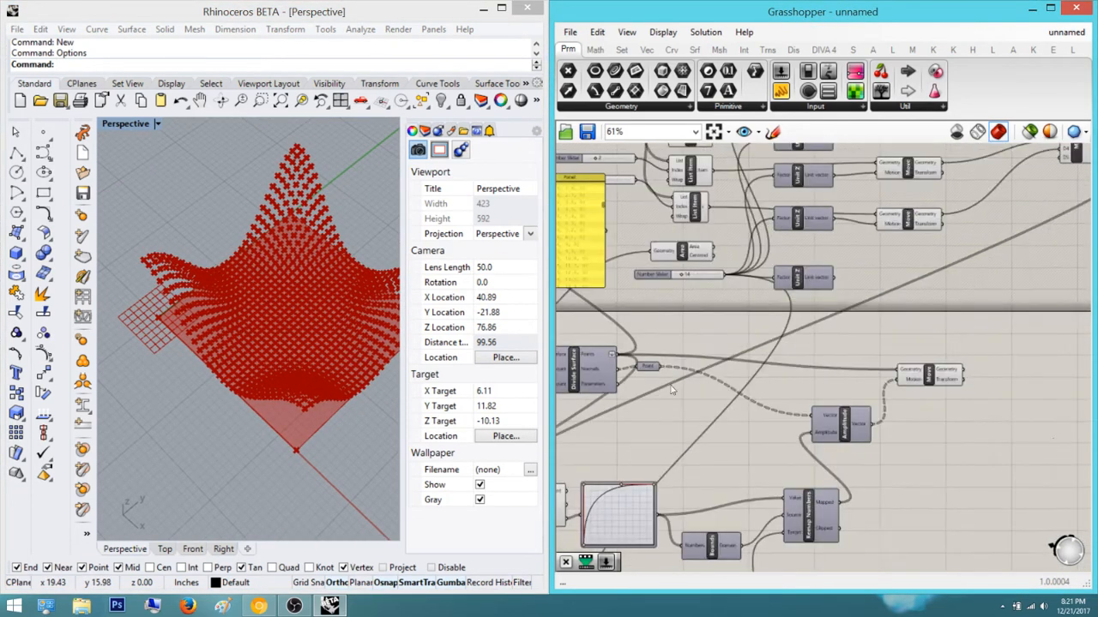
pyautogui.scroll(4, 672, 390)
pyautogui.doubleClick(914, 329)
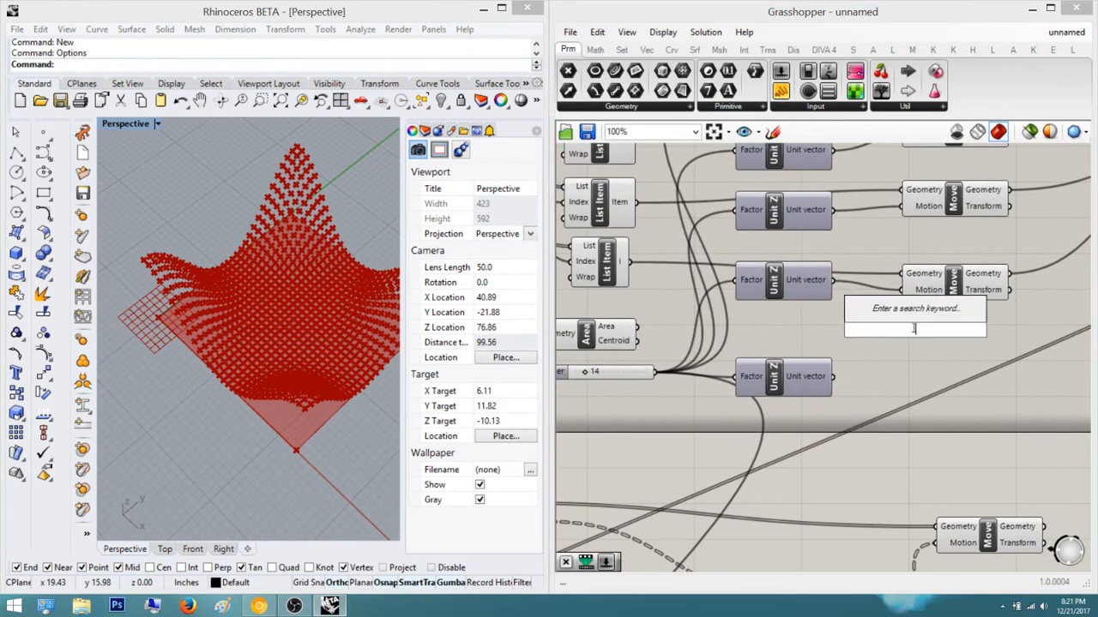
pyautogui.write('move')
pyautogui.press('Return')
pyautogui.moveTo(895, 334); pyautogui.dragTo(924, 372)
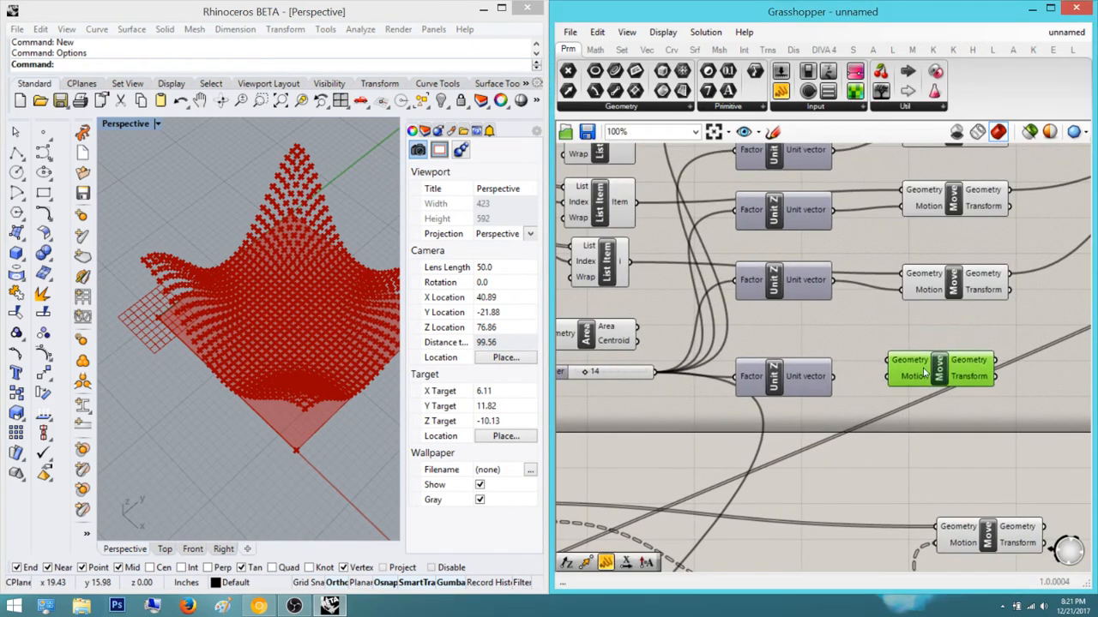
# Wire Area's Centroid and the Unit Z vector into the new Move, and its Geometry output into the Merge's free D5 input
pyautogui.moveTo(887, 361); pyautogui.dragTo(638, 341)
pyautogui.moveTo(1020, 364); pyautogui.dragTo(879, 404, button='right')
pyautogui.moveTo(864, 403); pyautogui.dragTo(1064, 220)
pyautogui.moveTo(319, 301); pyautogui.dragTo(244, 245, button='right')
# Examine the lower Move component's Geometry output and data structure, tracing its wires back through Amplitude, Remap Numbers and Closest Point
pyautogui.moveTo(887, 357); pyautogui.dragTo(974, 317, button='right')
pyautogui.scroll(-3, 971, 315)
pyautogui.moveTo(576, 526); pyautogui.dragTo(649, 447, button='right')
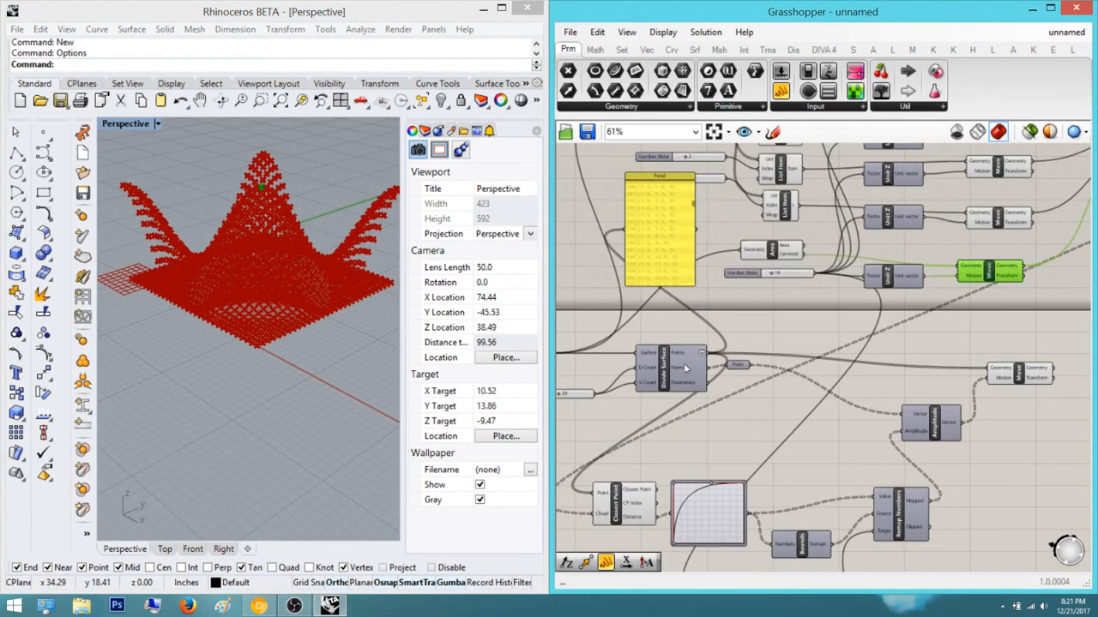
pyautogui.click(1027, 378)
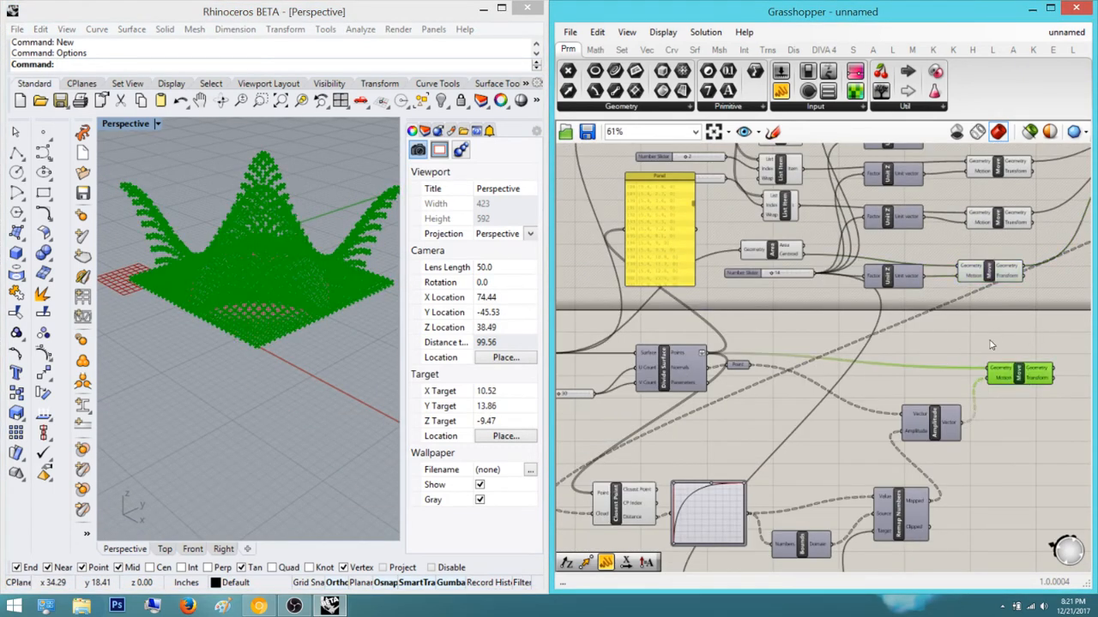
pyautogui.click(991, 345)
pyautogui.moveTo(947, 354); pyautogui.dragTo(859, 313, button='right')
pyautogui.scroll(1, 915, 335)
pyautogui.click(931, 339)
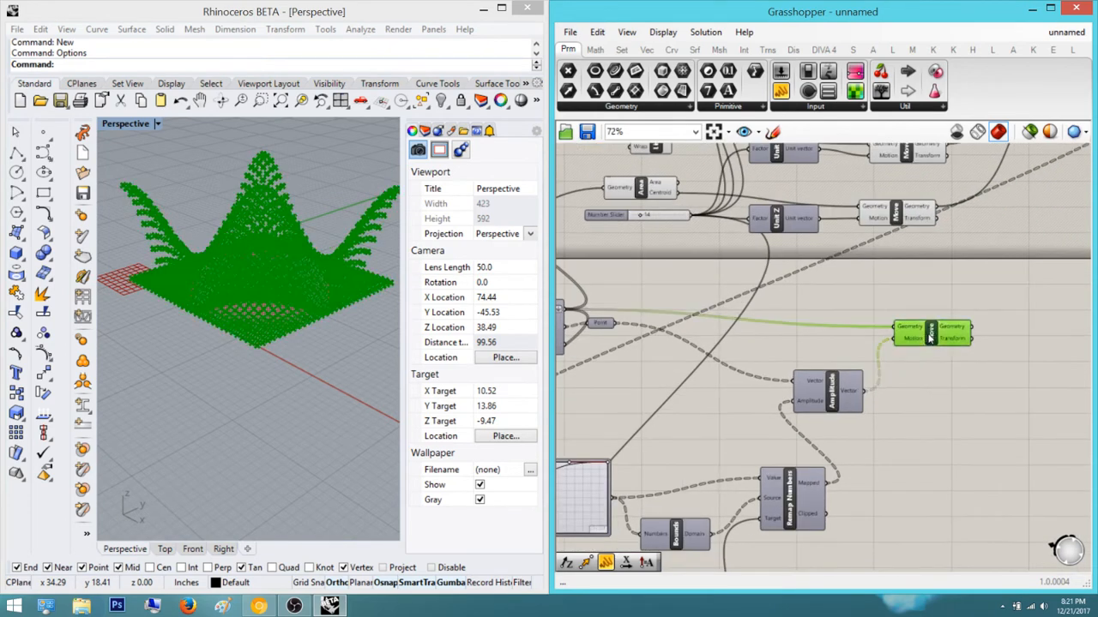
pyautogui.moveTo(958, 332)
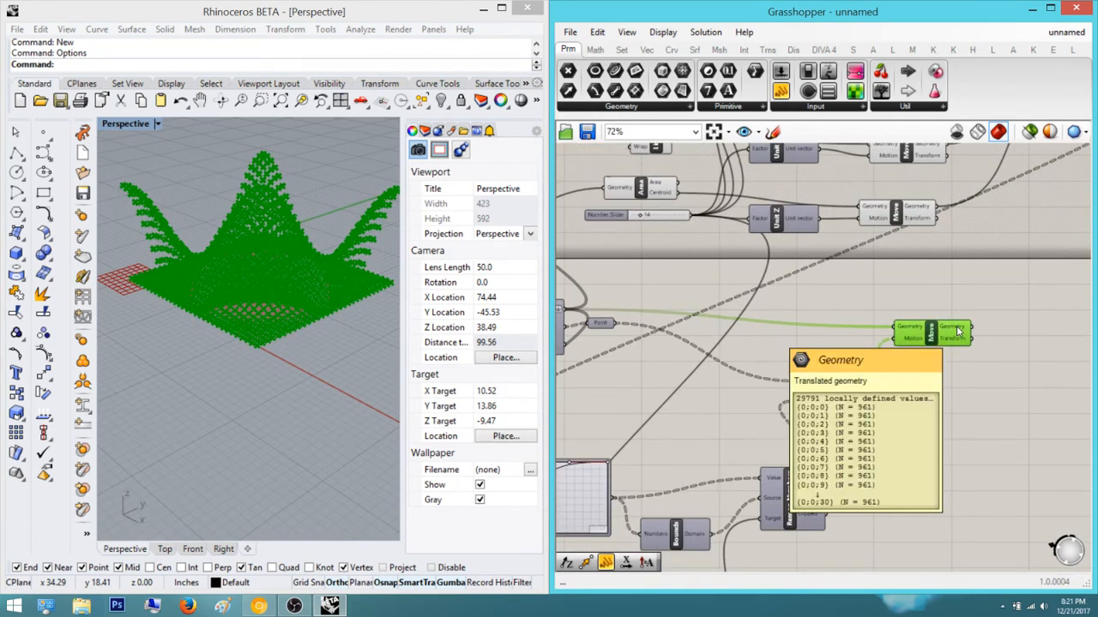
pyautogui.click(968, 295)
pyautogui.moveTo(947, 288); pyautogui.dragTo(1057, 248, button='right')
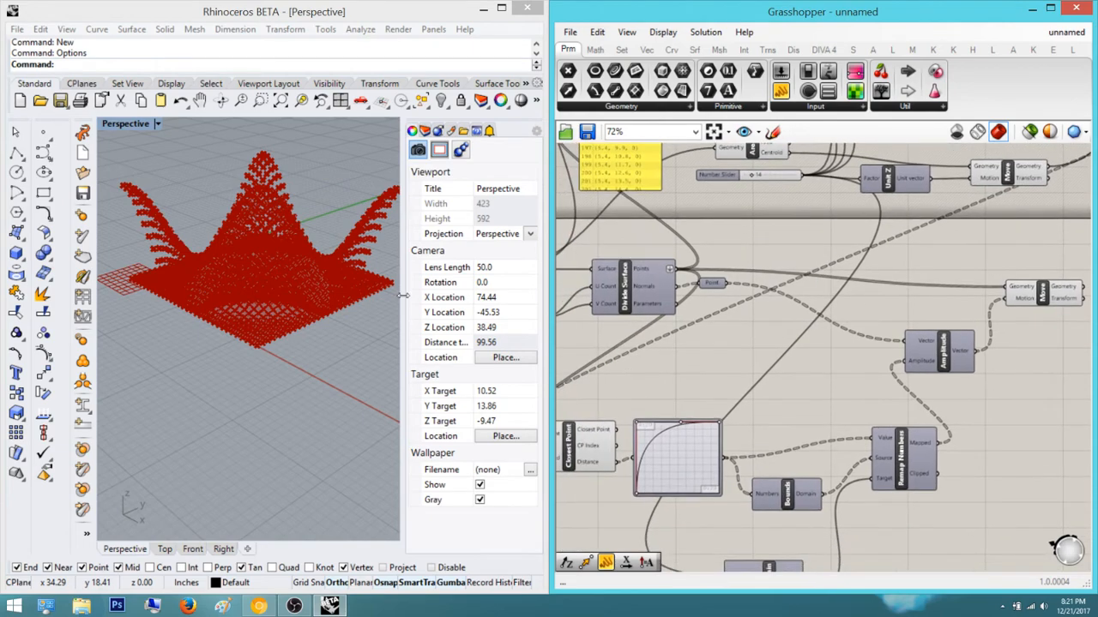
pyautogui.moveTo(338, 293); pyautogui.dragTo(360, 317, button='right')
pyautogui.moveTo(581, 373); pyautogui.dragTo(651, 349, button='right')
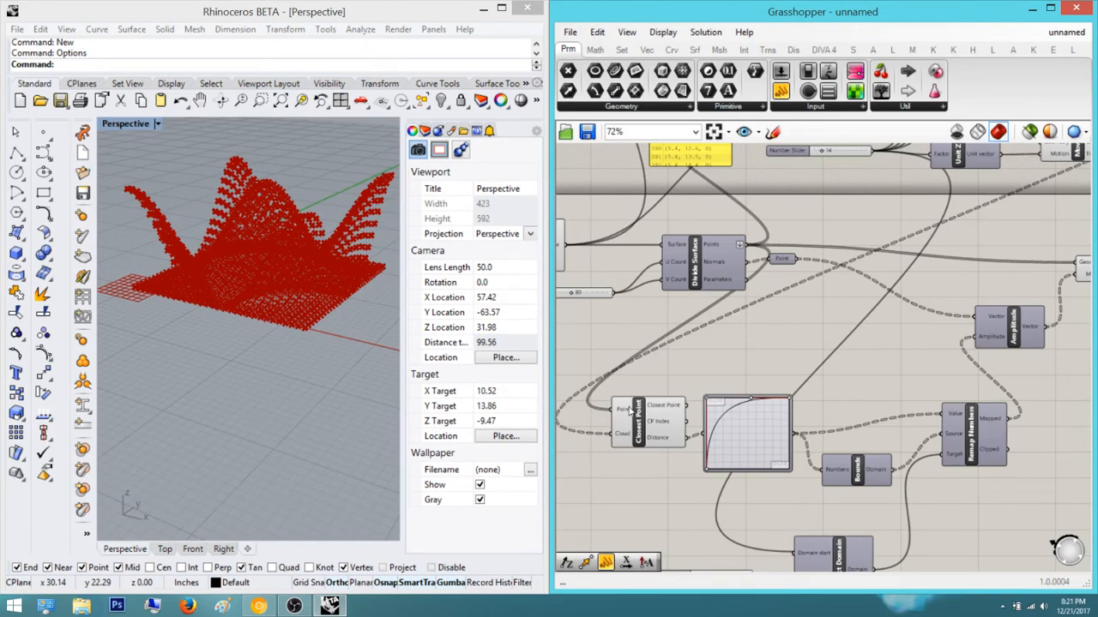
pyautogui.moveTo(913, 342); pyautogui.dragTo(798, 366, button='right')
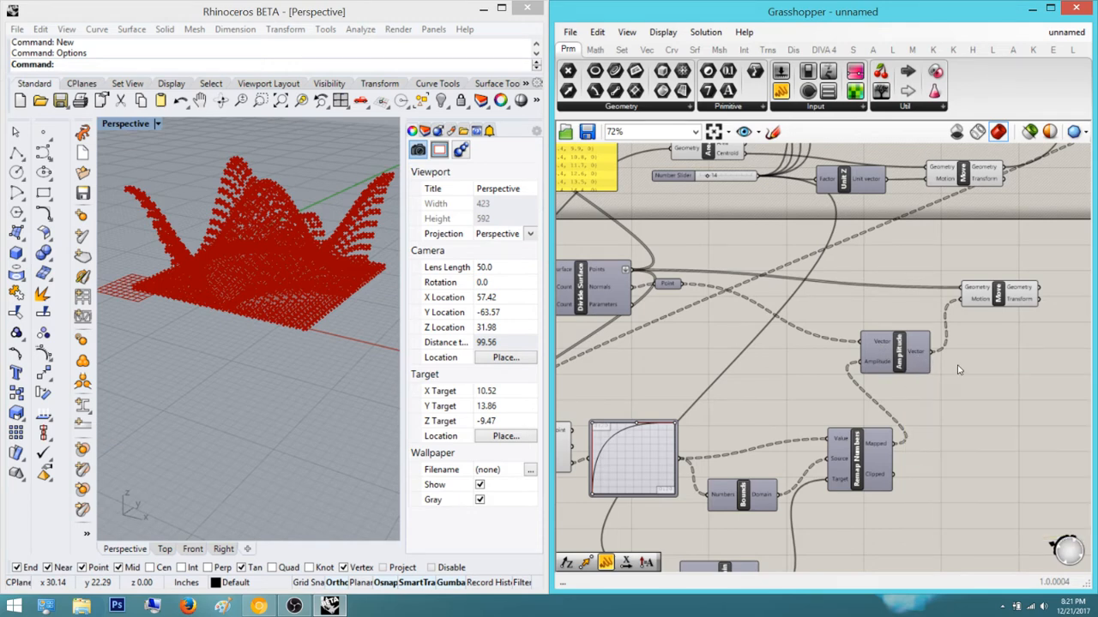
# Add a Panel beside Amplitude and wire Remap Numbers' Mapped output into it
pyautogui.moveTo(948, 369); pyautogui.dragTo(924, 361, button='right')
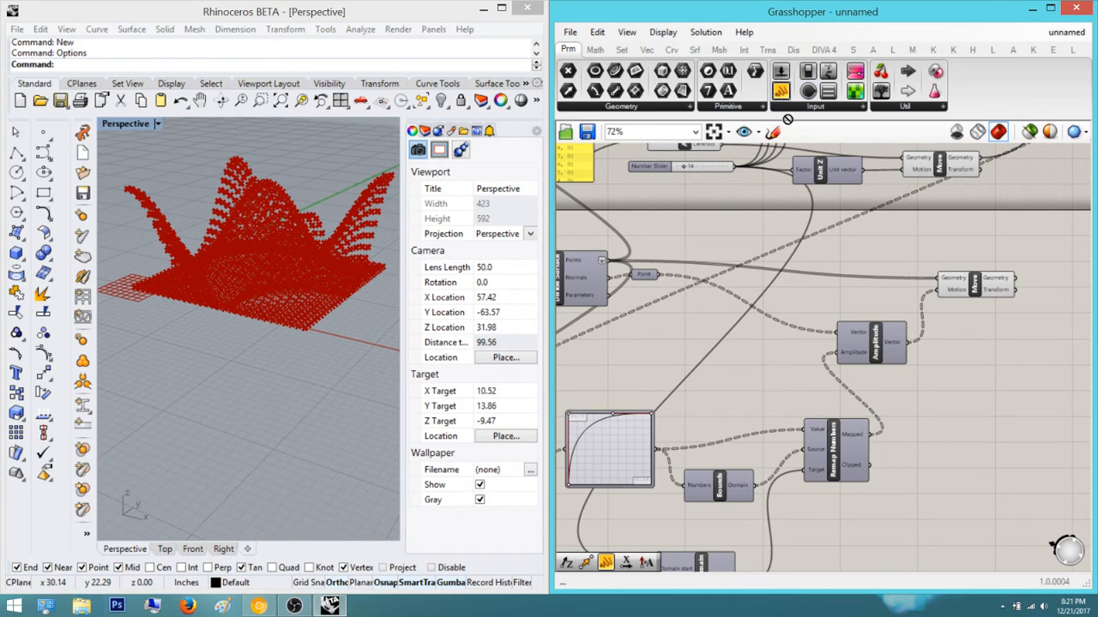
pyautogui.moveTo(788, 120); pyautogui.dragTo(972, 383)
pyautogui.moveTo(901, 403); pyautogui.dragTo(883, 353, button='right')
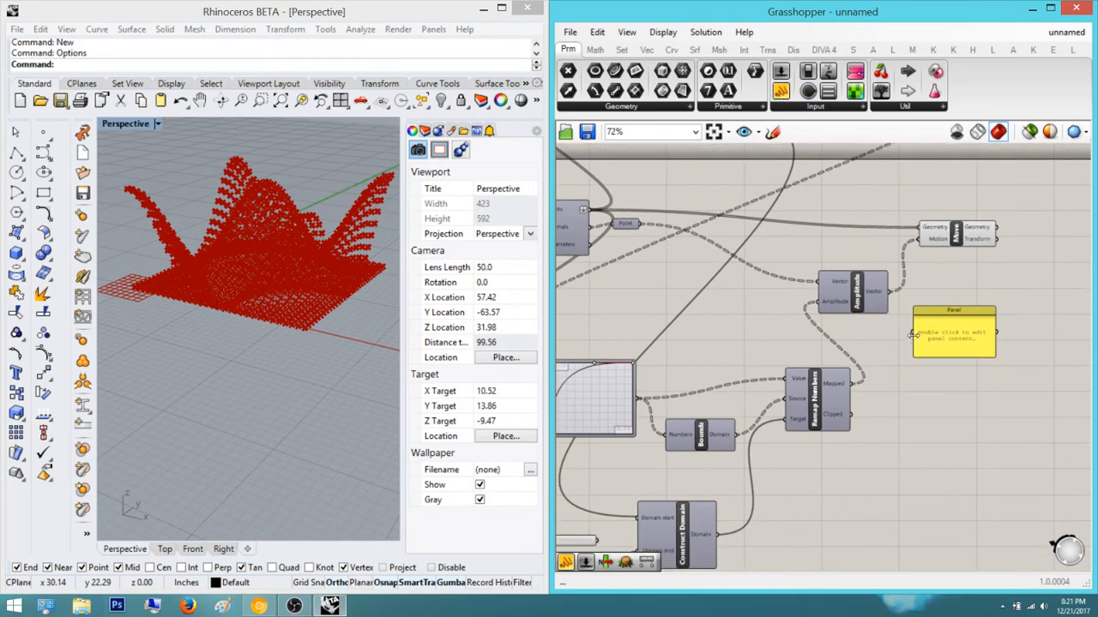
pyautogui.moveTo(850, 383); pyautogui.dragTo(913, 332)
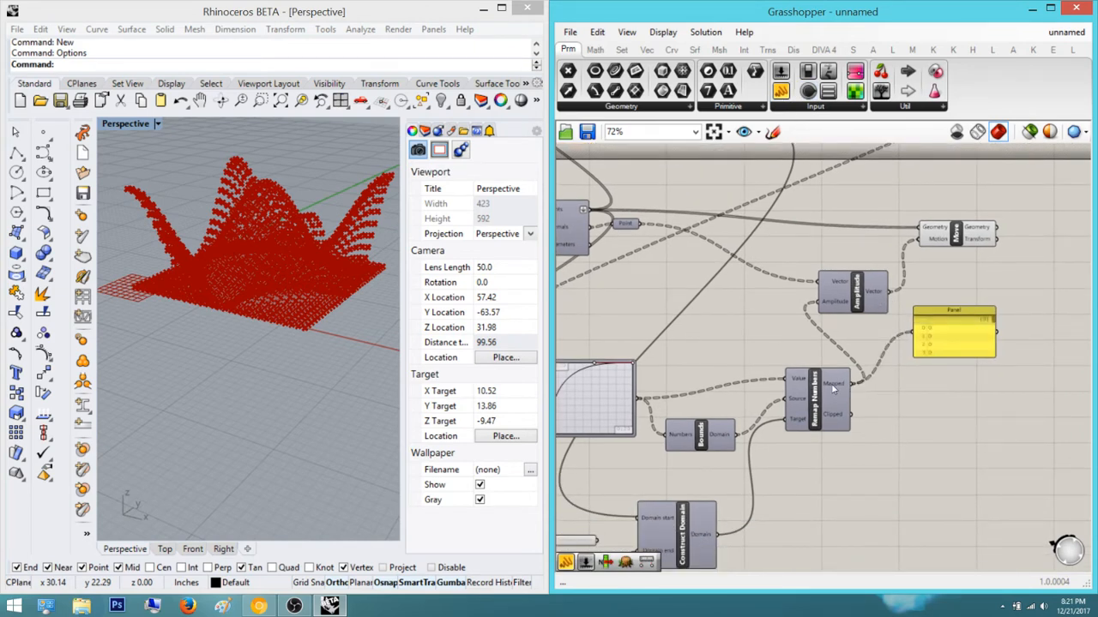
# Examine the data structure at Remap Numbers' Value input, tracing it back to Divide Surface's Points and Closest Point's Cloud input
pyautogui.moveTo(832, 388)
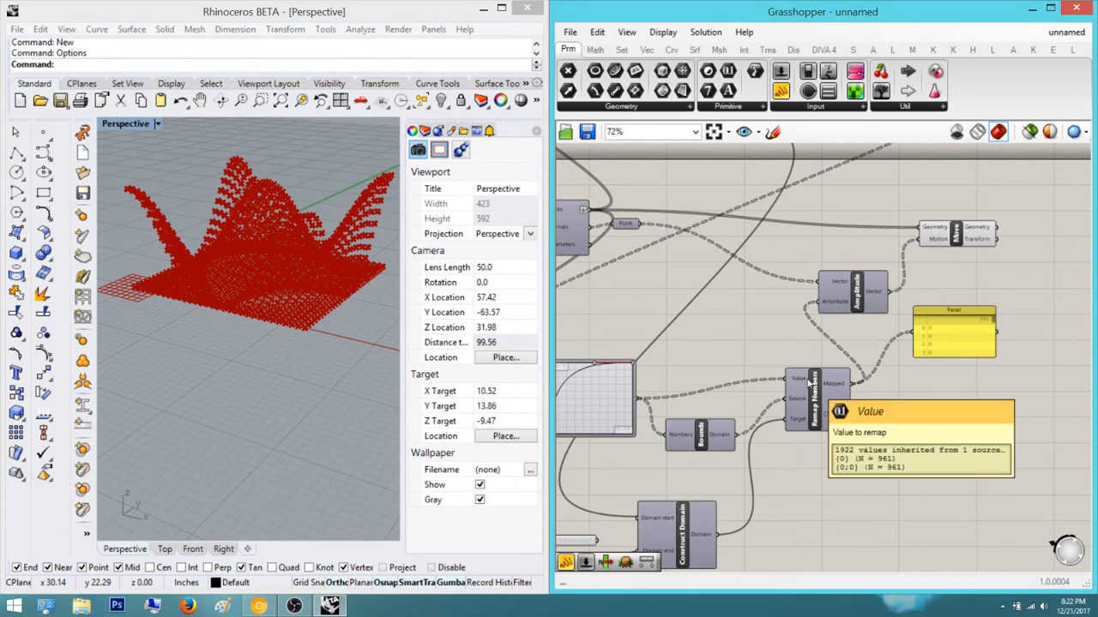
pyautogui.moveTo(738, 378); pyautogui.dragTo(992, 394, button='right')
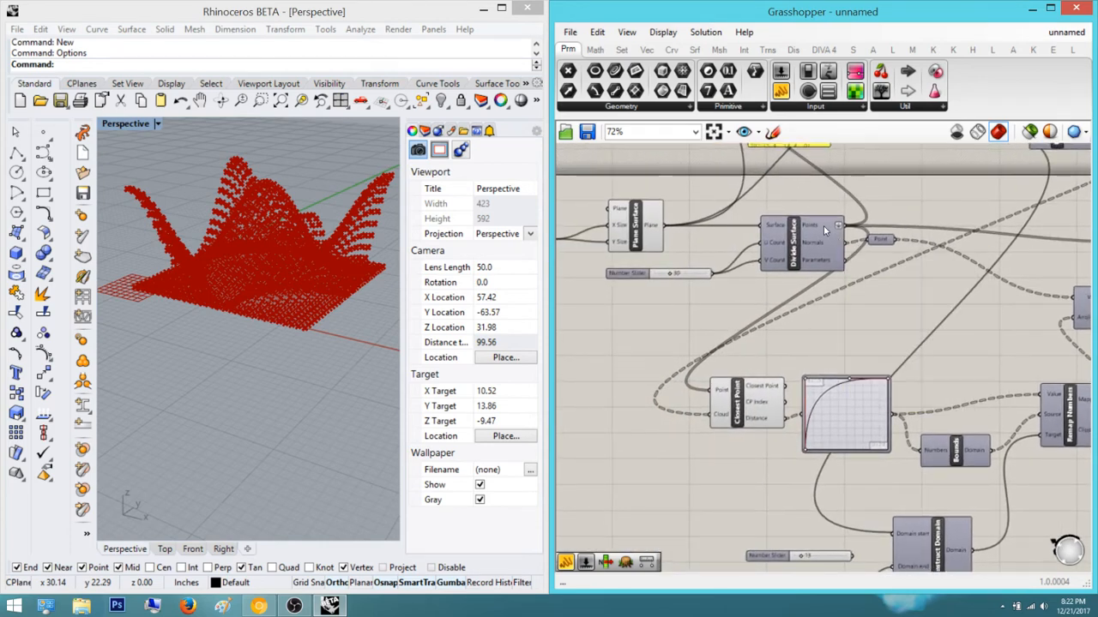
pyautogui.moveTo(823, 226)
pyautogui.moveTo(939, 456)
pyautogui.moveTo(768, 428)
pyautogui.moveTo(725, 418)
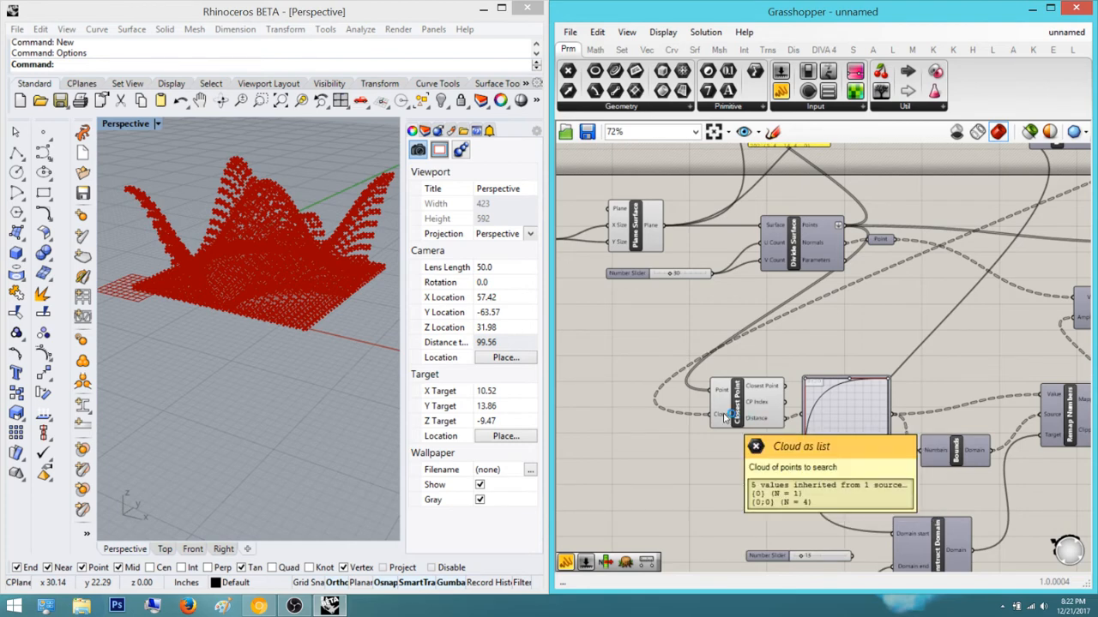
# Flatten the Result output of the Merge component that collects the attractor points
pyautogui.scroll(-4, 872, 344)
pyautogui.moveTo(953, 301); pyautogui.dragTo(829, 388, button='right')
pyautogui.moveTo(946, 277); pyautogui.dragTo(772, 381, button='right')
pyautogui.scroll(5, 853, 326)
pyautogui.scroll(4, 853, 326)
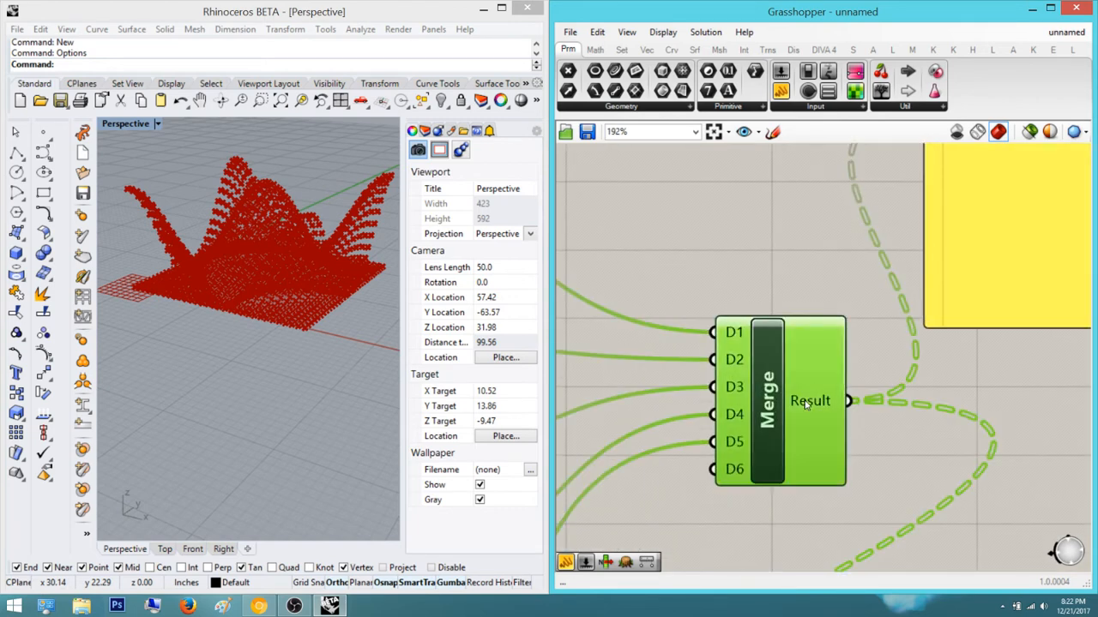
pyautogui.rightClick(808, 401)
pyautogui.click(880, 478)
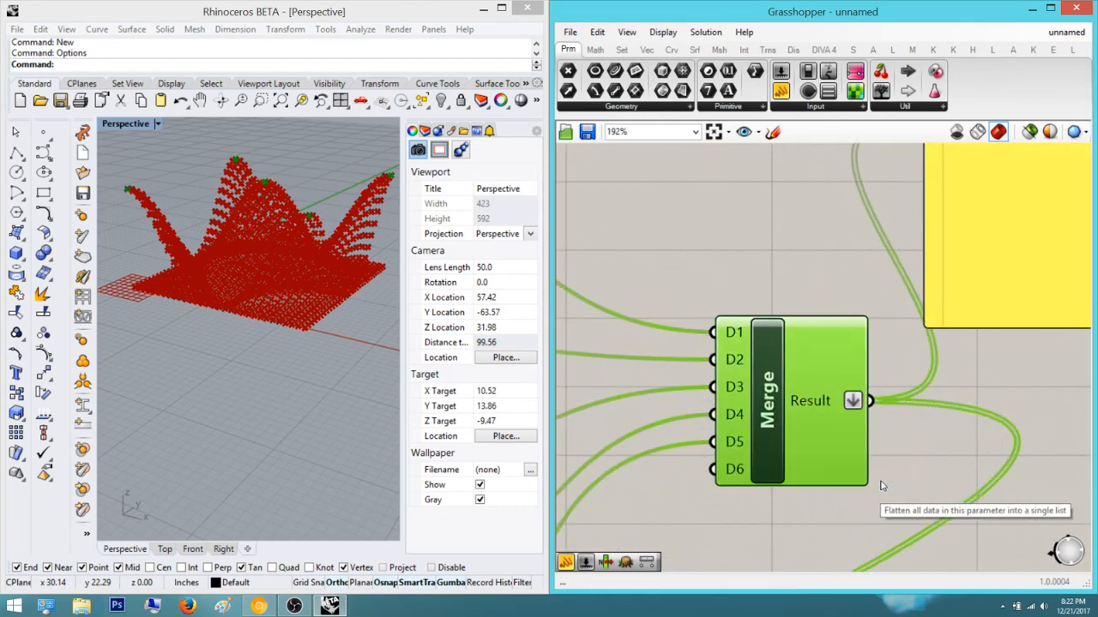
pyautogui.click(965, 378)
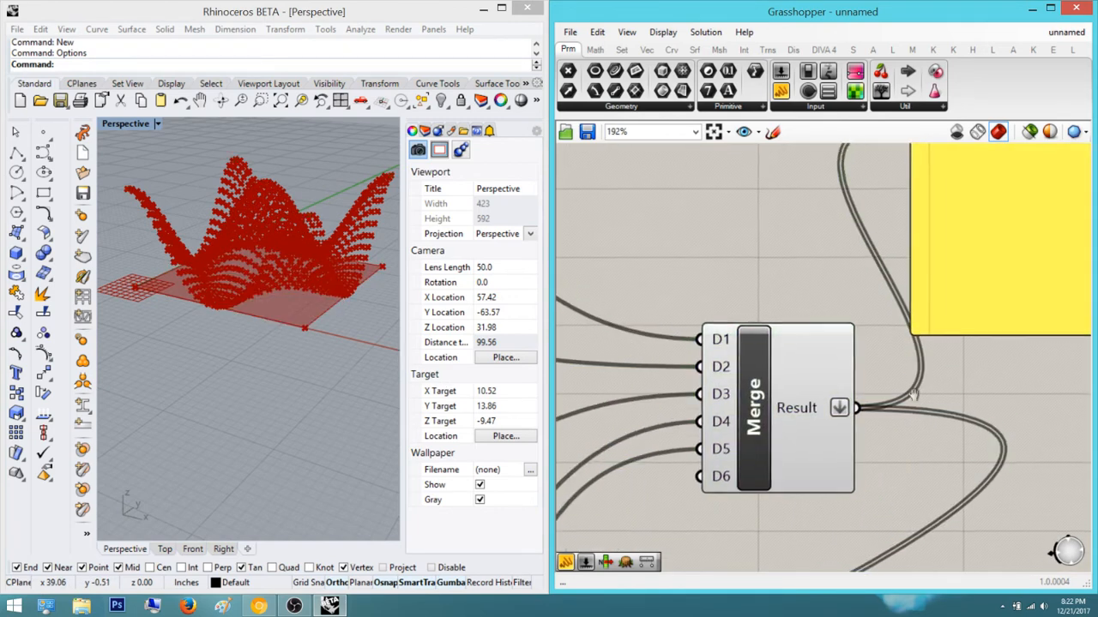
# Remove flattening from Merge's Result output and examine the branches listed in its attached panel
pyautogui.scroll(1, 915, 357)
pyautogui.rightClick(800, 417)
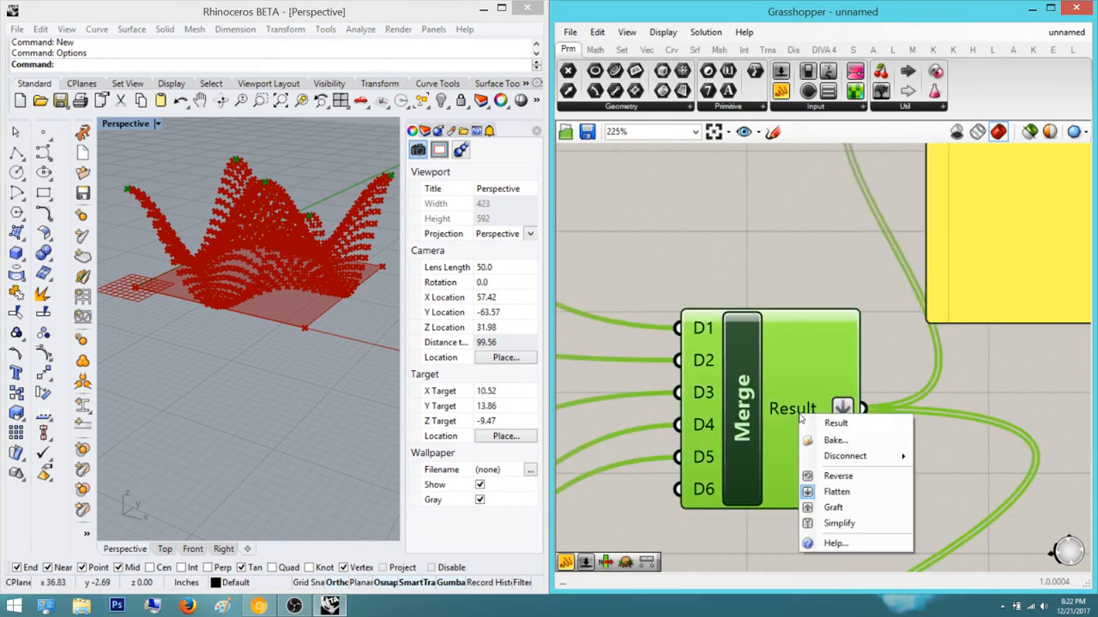
pyautogui.click(840, 490)
pyautogui.click(747, 252)
pyautogui.moveTo(734, 257); pyautogui.dragTo(682, 350, button='right')
pyautogui.scroll(-4, 684, 351)
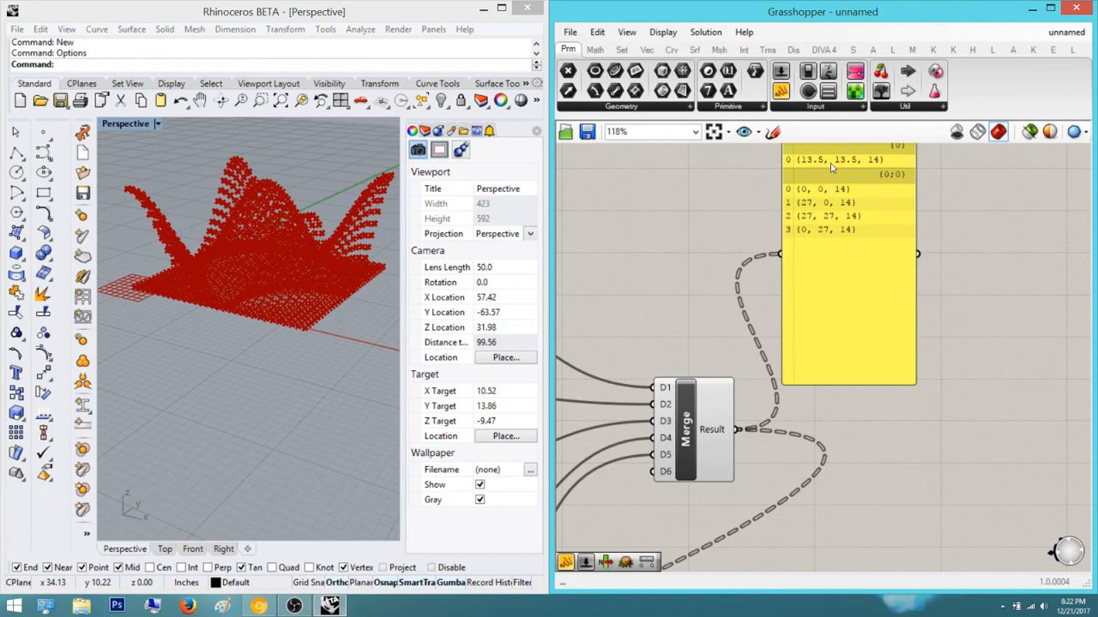
pyautogui.scroll(-4, 801, 311)
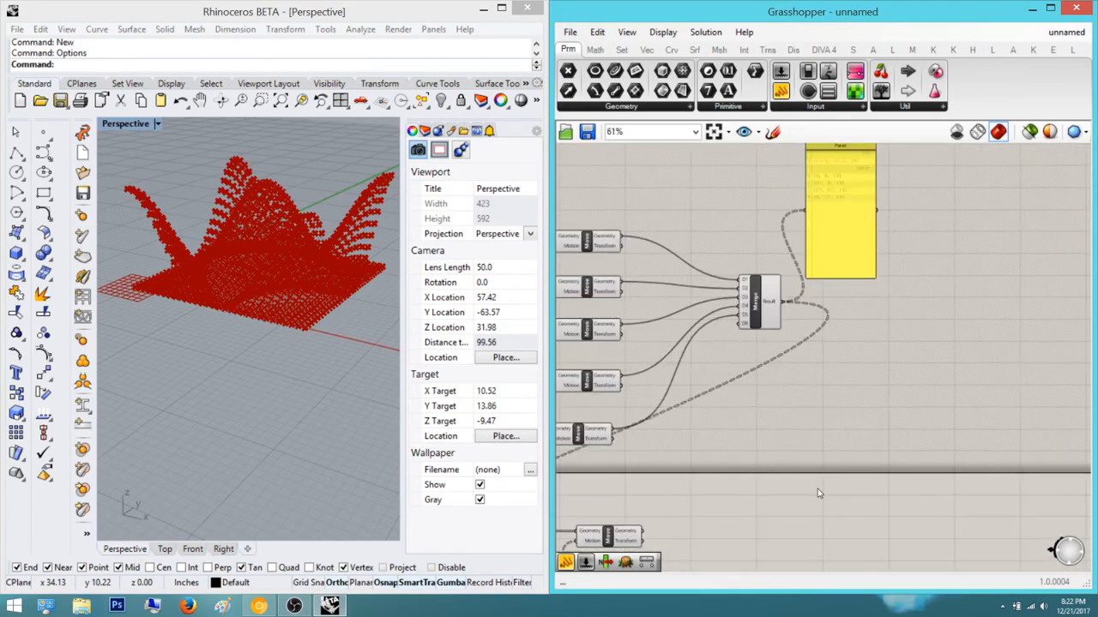
# Inspect the displacement components downstream, then flatten Merge's Result output again
pyautogui.moveTo(794, 501); pyautogui.dragTo(961, 343, button='right')
pyautogui.moveTo(700, 470); pyautogui.dragTo(771, 427, button='right')
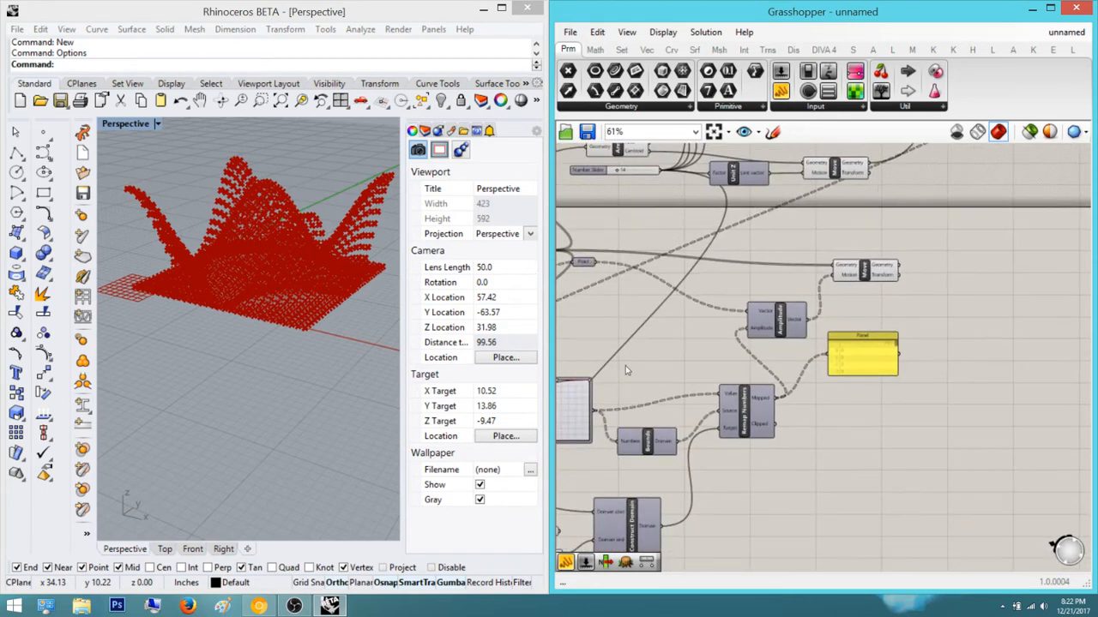
pyautogui.moveTo(626, 367); pyautogui.dragTo(988, 395, button='right')
pyautogui.moveTo(836, 378); pyautogui.dragTo(651, 489, button='right')
pyautogui.moveTo(1035, 201); pyautogui.dragTo(872, 311, button='right')
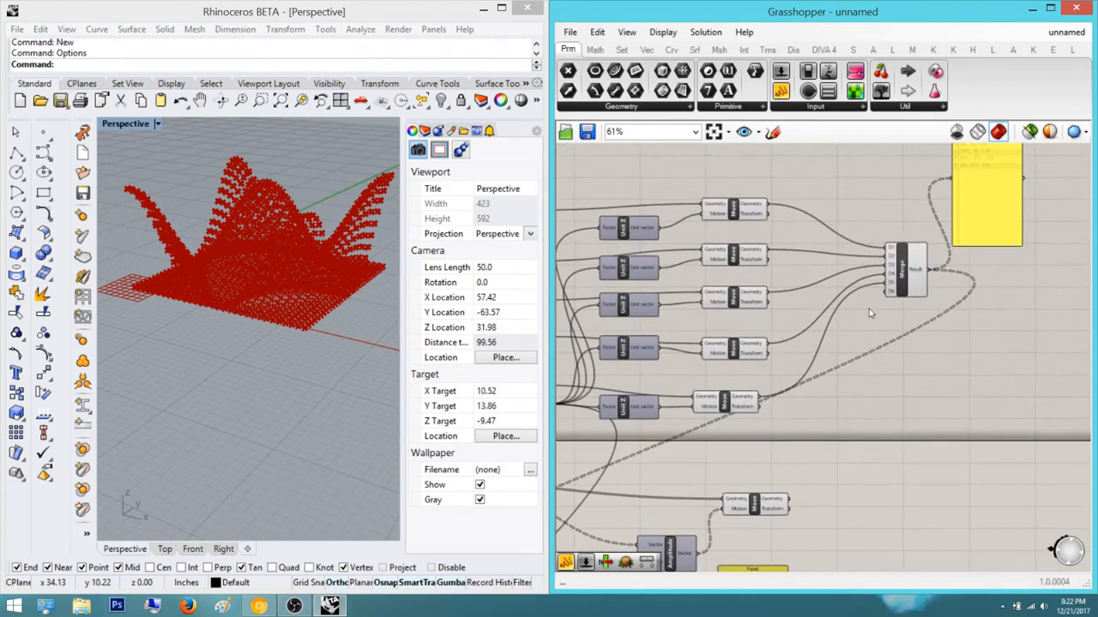
pyautogui.scroll(3, 909, 279)
pyautogui.rightClick(927, 269)
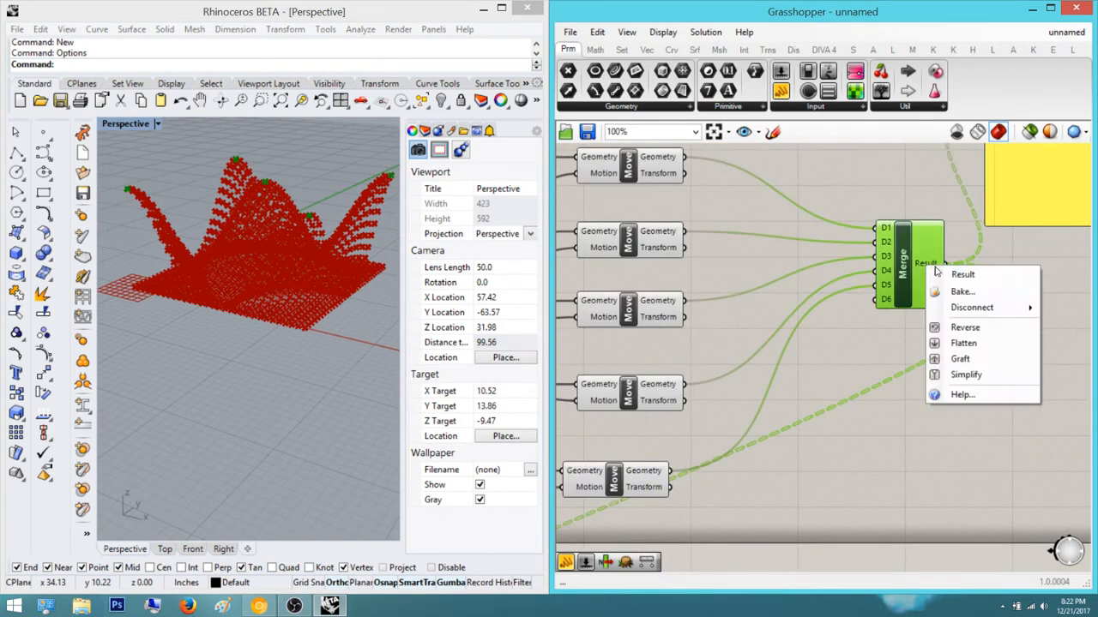
pyautogui.click(952, 339)
pyautogui.click(943, 442)
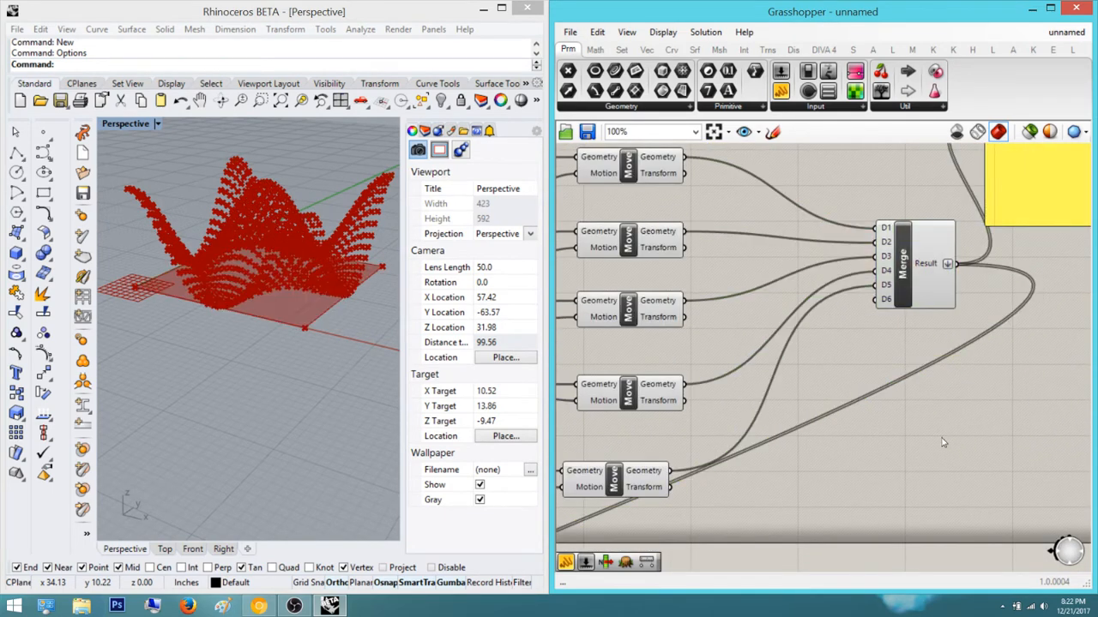
# Inspect the displaced point grid from above and from a low angle, then briefly check the reference photo in the browser
pyautogui.moveTo(243, 267); pyautogui.dragTo(240, 292, button='right')
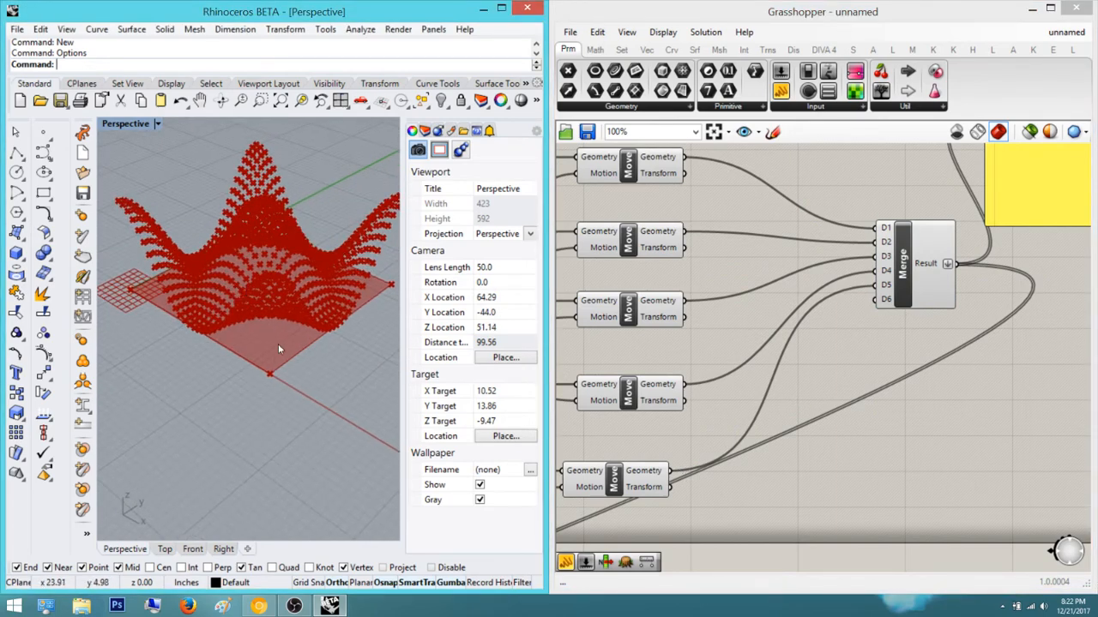
pyautogui.moveTo(278, 344); pyautogui.dragTo(377, 273, button='right')
pyautogui.click(259, 607)
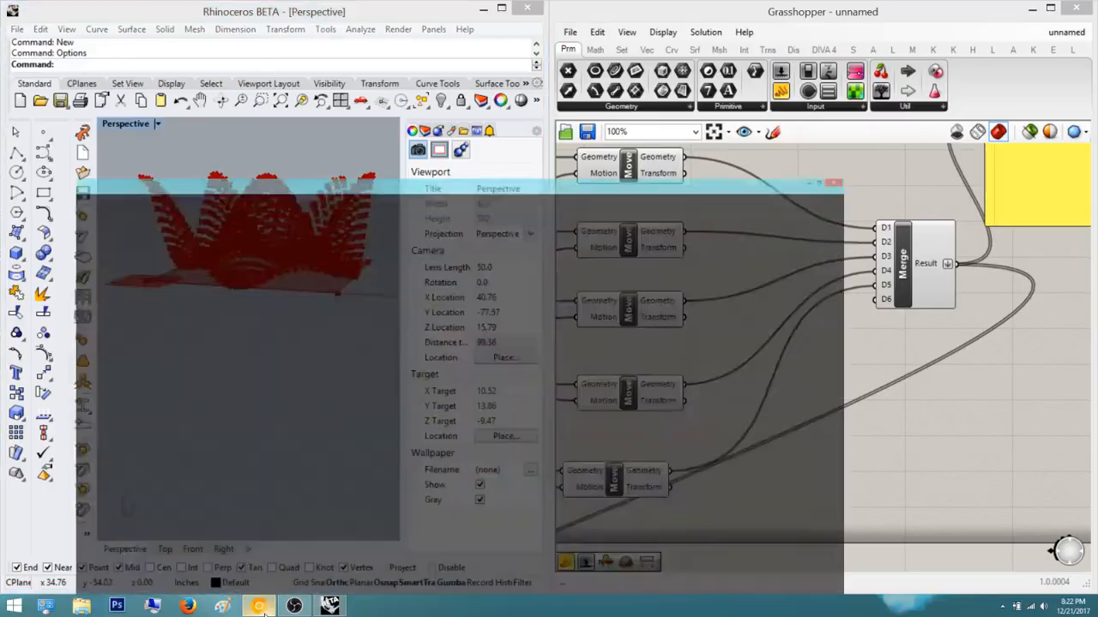
pyautogui.click(259, 606)
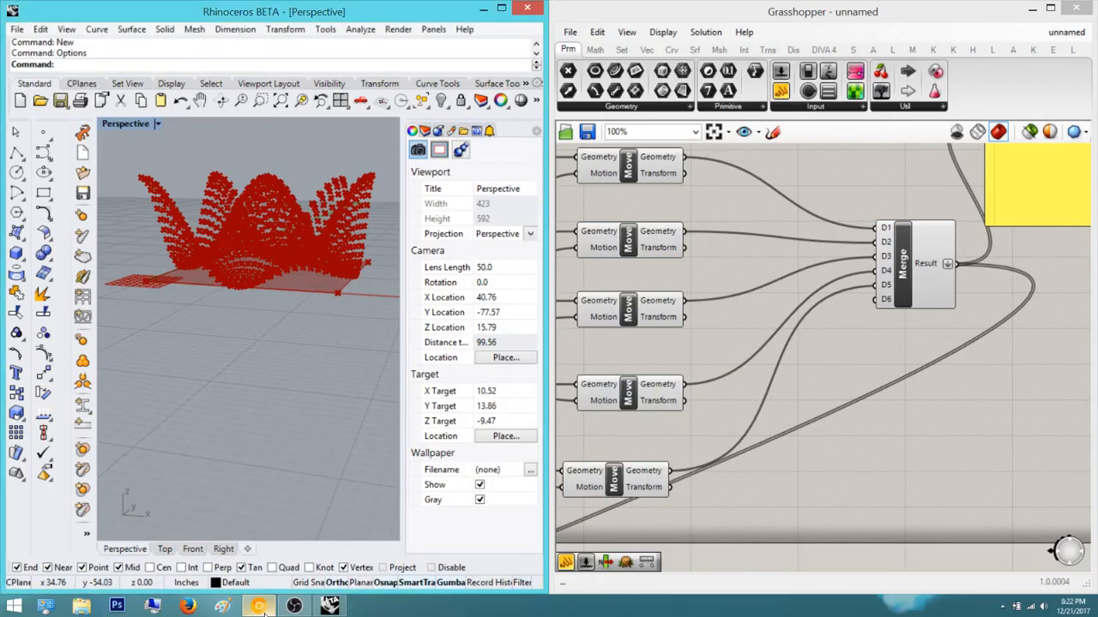
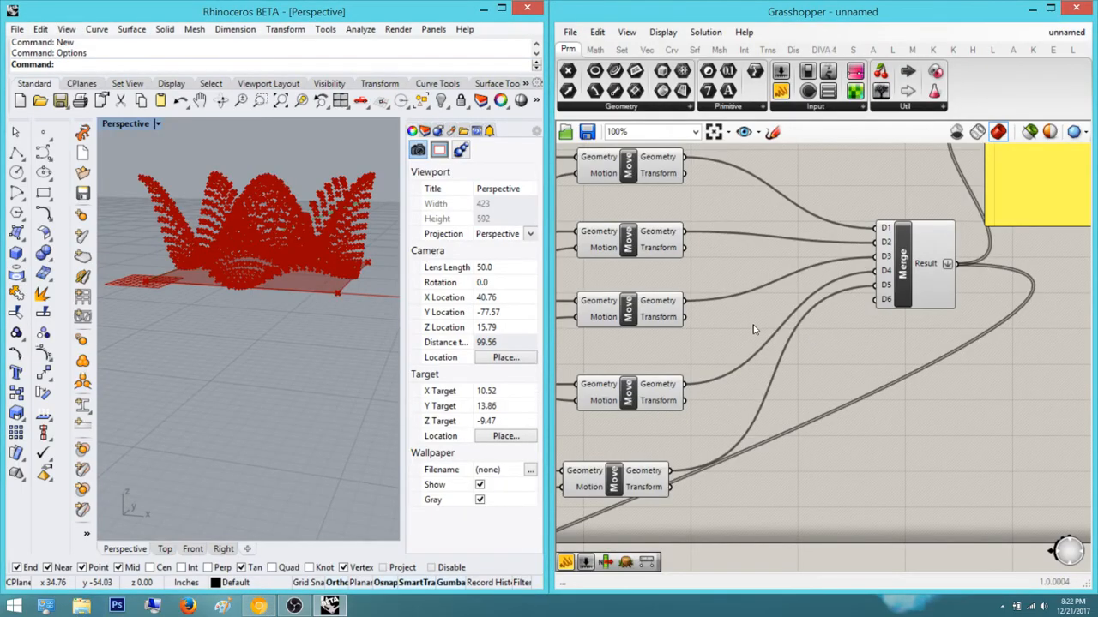
# Examine the grid's central peak from several angles and highlight the centroid's Move component to locate its attractor point
pyautogui.scroll(-3, 753, 330)
pyautogui.moveTo(258, 334); pyautogui.dragTo(177, 370, button='right')
pyautogui.moveTo(712, 336); pyautogui.dragTo(798, 315, button='right')
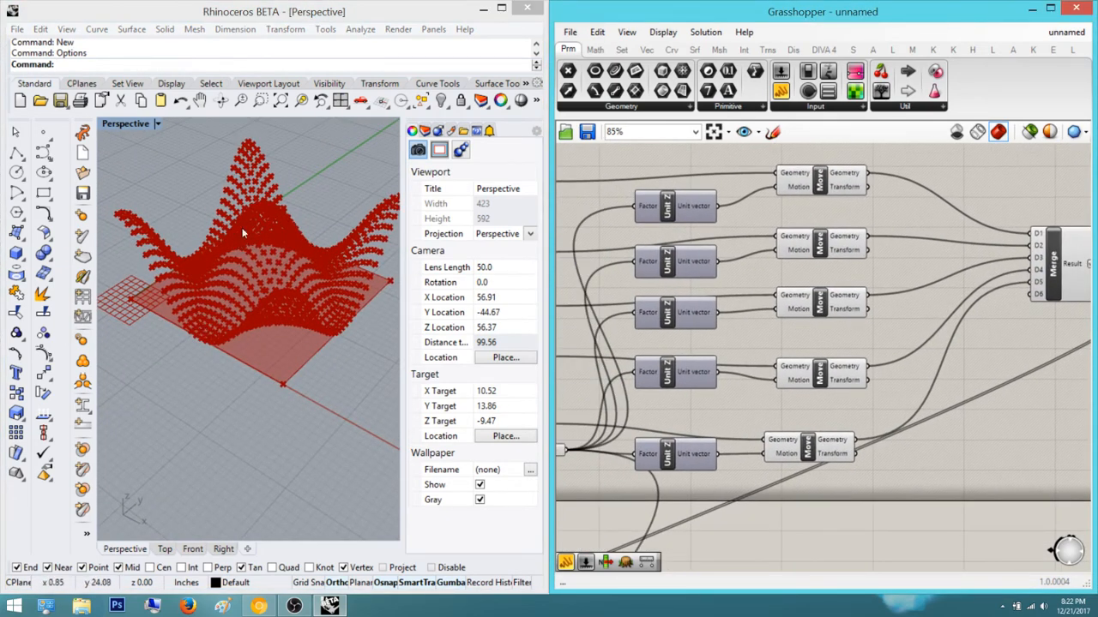
pyautogui.moveTo(241, 237); pyautogui.dragTo(305, 271, button='right')
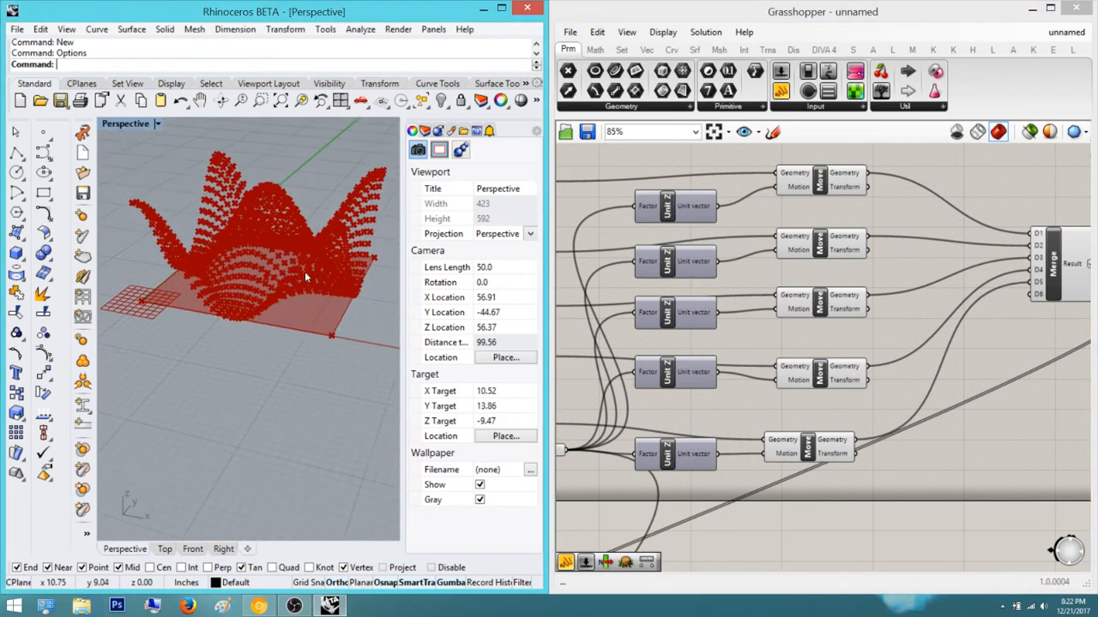
pyautogui.scroll(-3, 802, 385)
pyautogui.scroll(2, 801, 386)
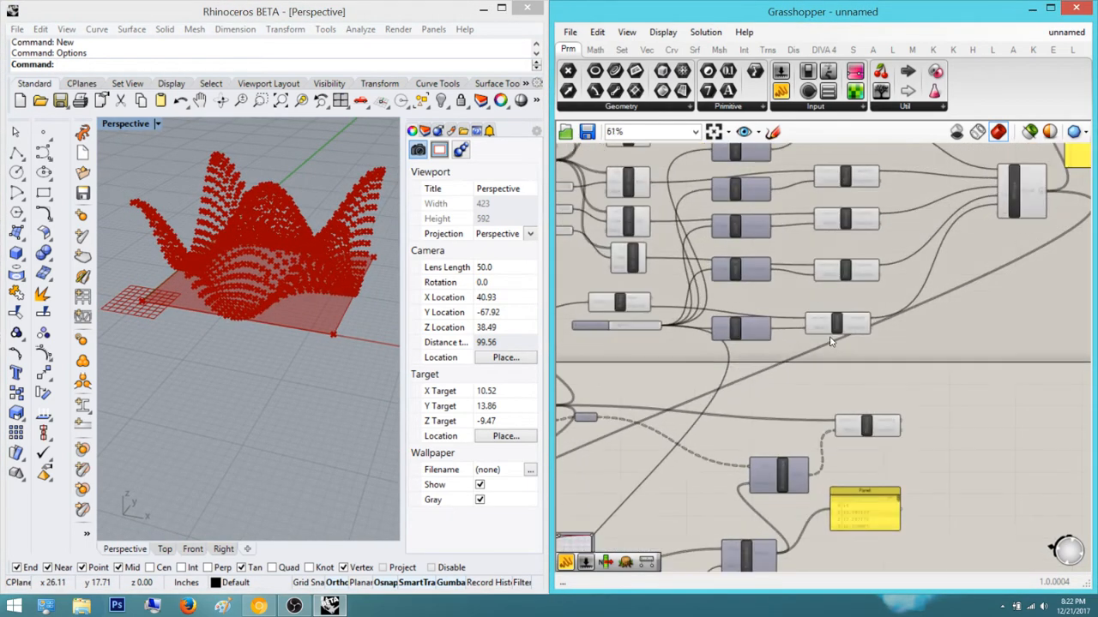
pyautogui.click(843, 326)
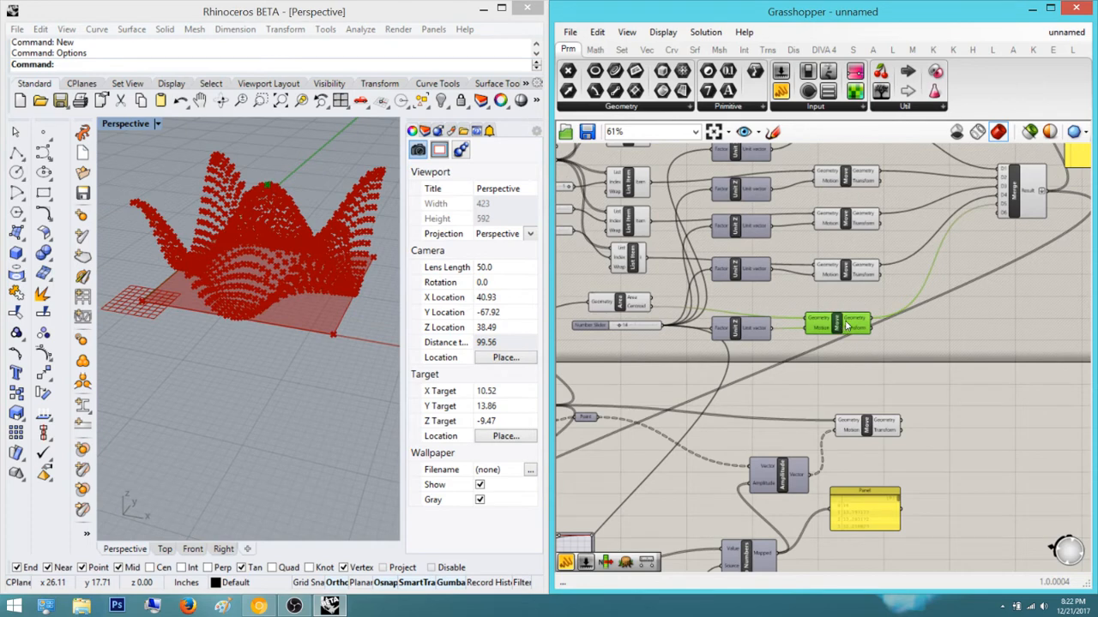
pyautogui.click(855, 371)
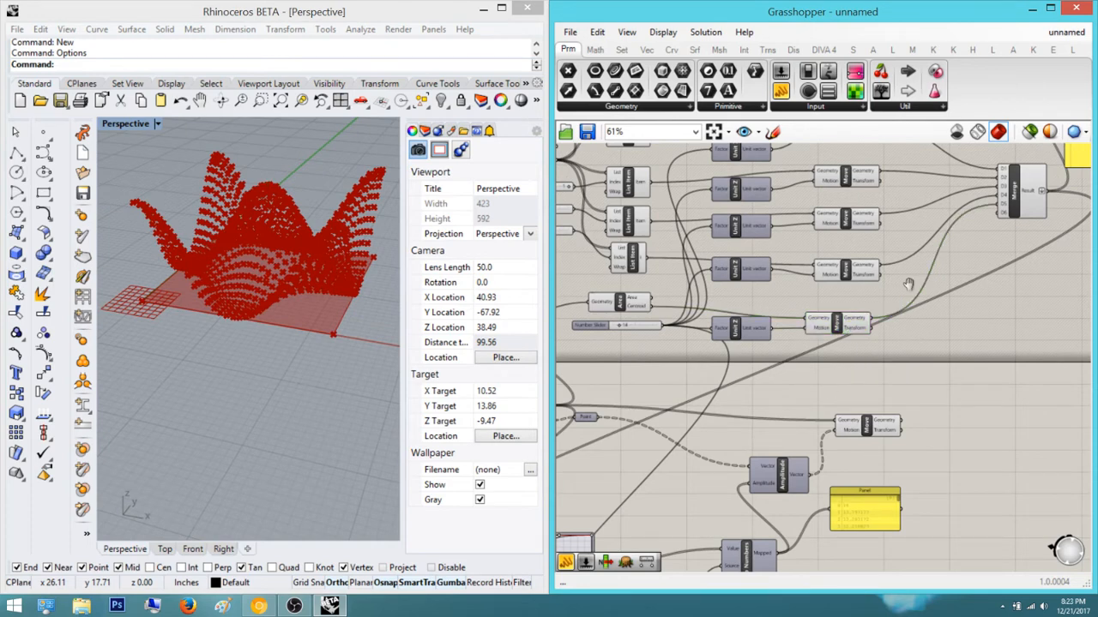
# Try adjusting the Bezier handle at the Graph Mapper's upper-left corner
pyautogui.scroll(-1, 811, 441)
pyautogui.moveTo(810, 442); pyautogui.dragTo(980, 279, button='right')
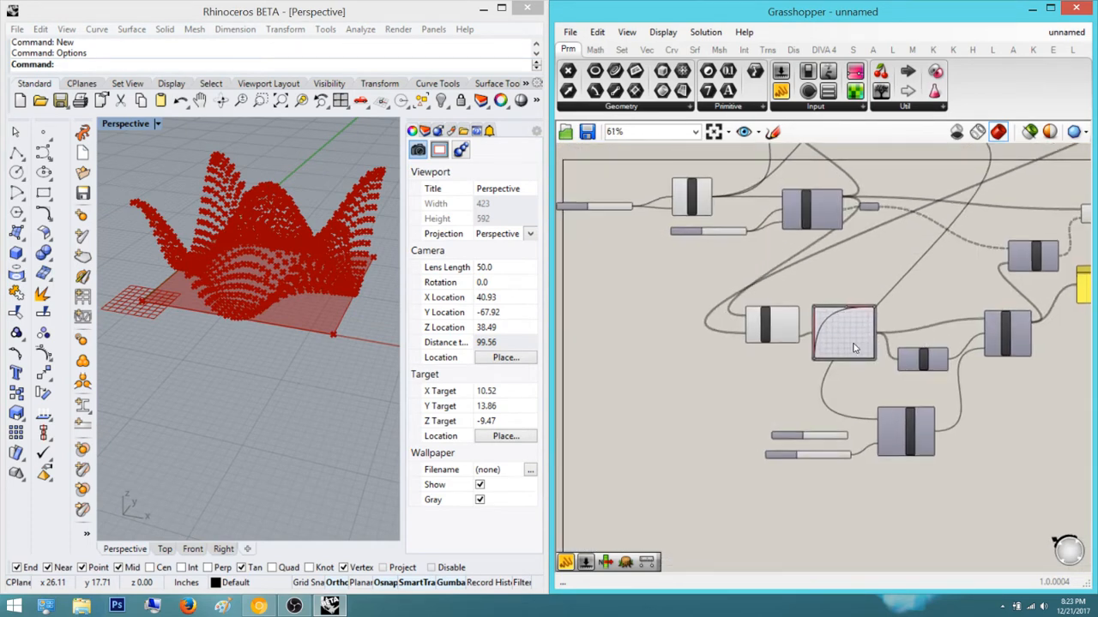
pyautogui.scroll(5, 782, 316)
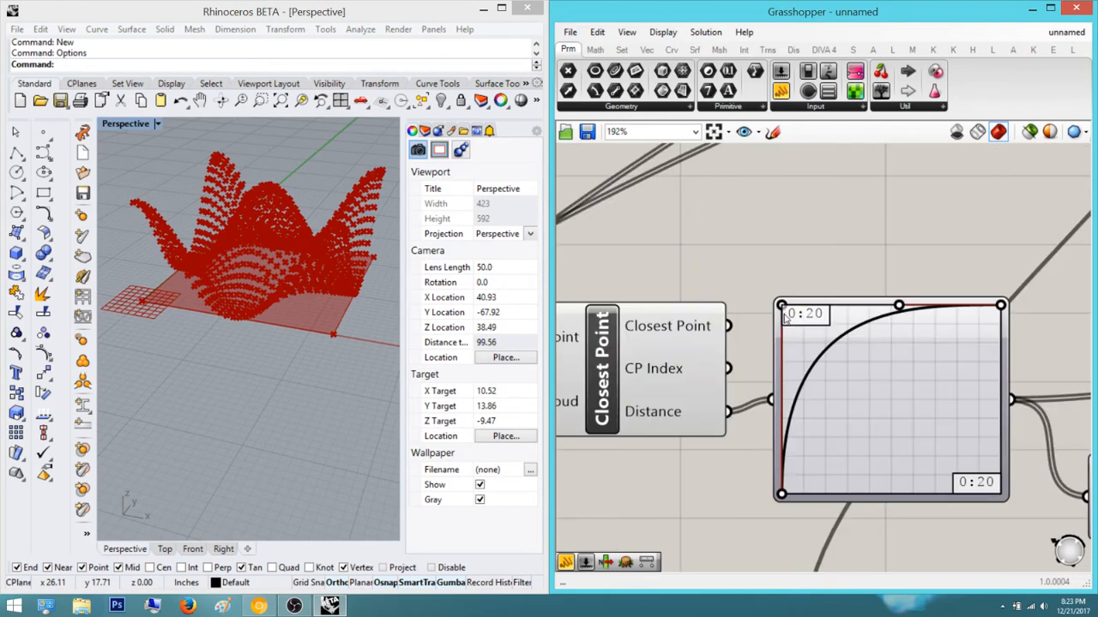
pyautogui.moveTo(784, 318); pyautogui.dragTo(768, 292)
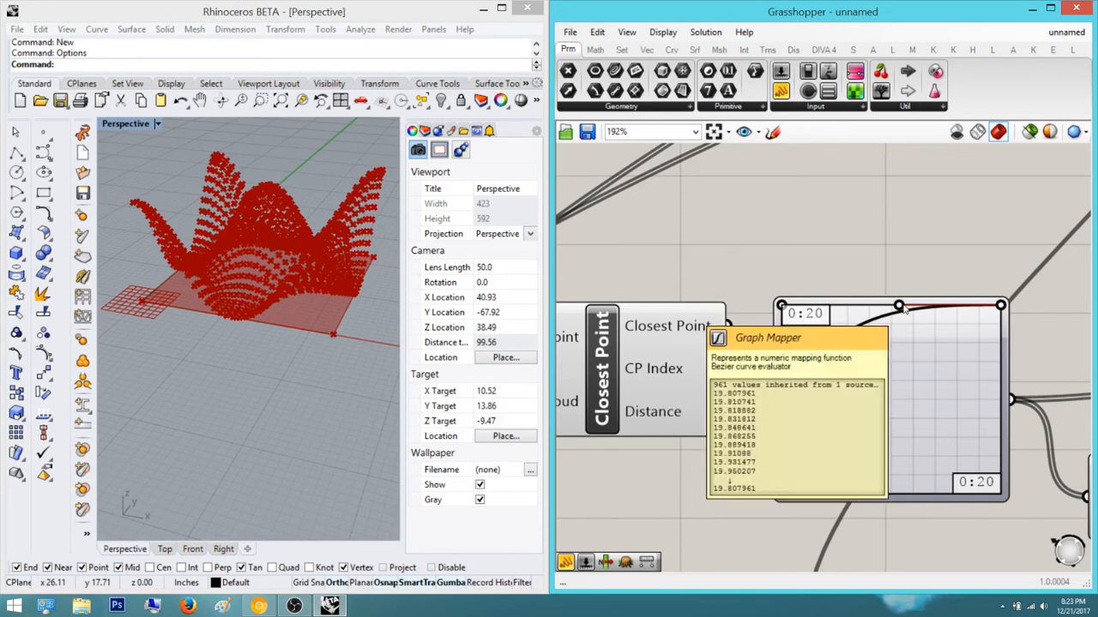
# Set the slider driving Plane Surface's X Size and Y Size to 31
pyautogui.moveTo(829, 263); pyautogui.dragTo(905, 360, button='right')
pyautogui.scroll(-3, 888, 331)
pyautogui.moveTo(723, 322); pyautogui.dragTo(925, 383, button='right')
pyautogui.scroll(2, 620, 268)
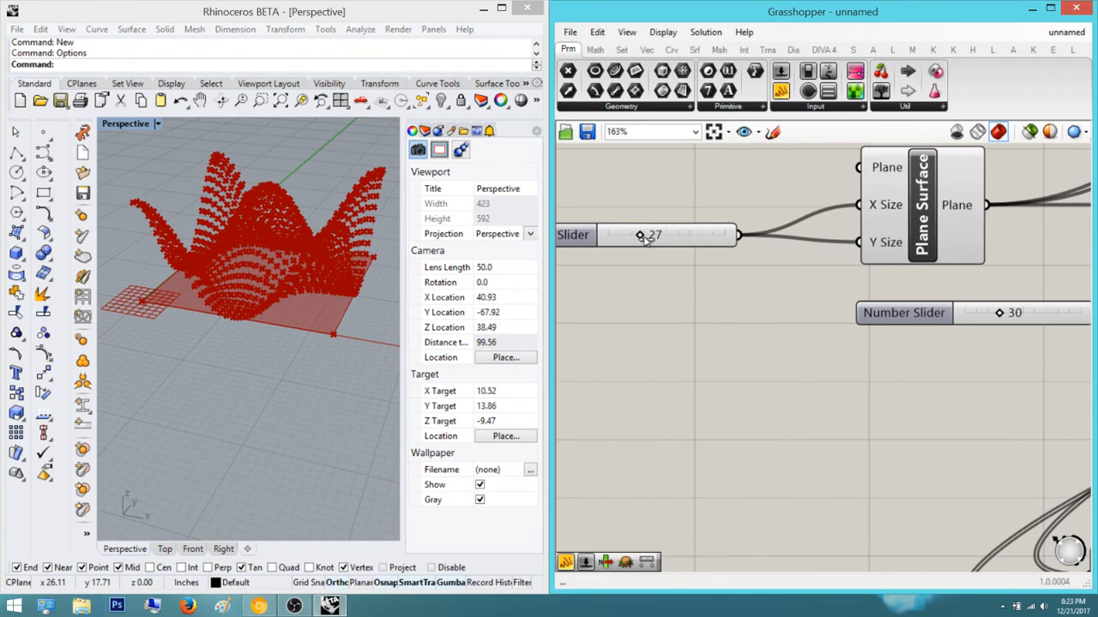
pyautogui.moveTo(645, 239)
pyautogui.mouseDown()
pyautogui.moveTo(683, 249)
pyautogui.moveTo(638, 251)
pyautogui.moveTo(651, 252)
pyautogui.mouseUp()
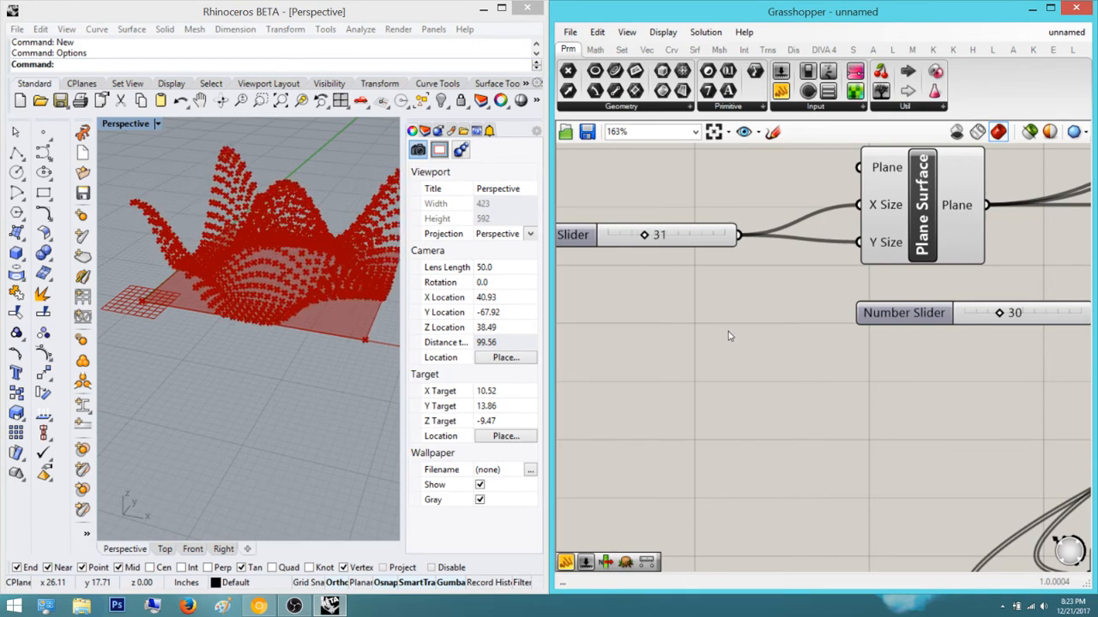
# Inspect the enlarged point grid up close, then set the Plane Surface size slider back to 27
pyautogui.moveTo(728, 335); pyautogui.dragTo(655, 325, button='right')
pyautogui.scroll(-4, 651, 334)
pyautogui.scroll(4, 577, 274)
pyautogui.moveTo(578, 276); pyautogui.dragTo(658, 302, button='right')
pyautogui.moveTo(283, 281); pyautogui.dragTo(228, 311, button='right')
pyautogui.scroll(2, 228, 313)
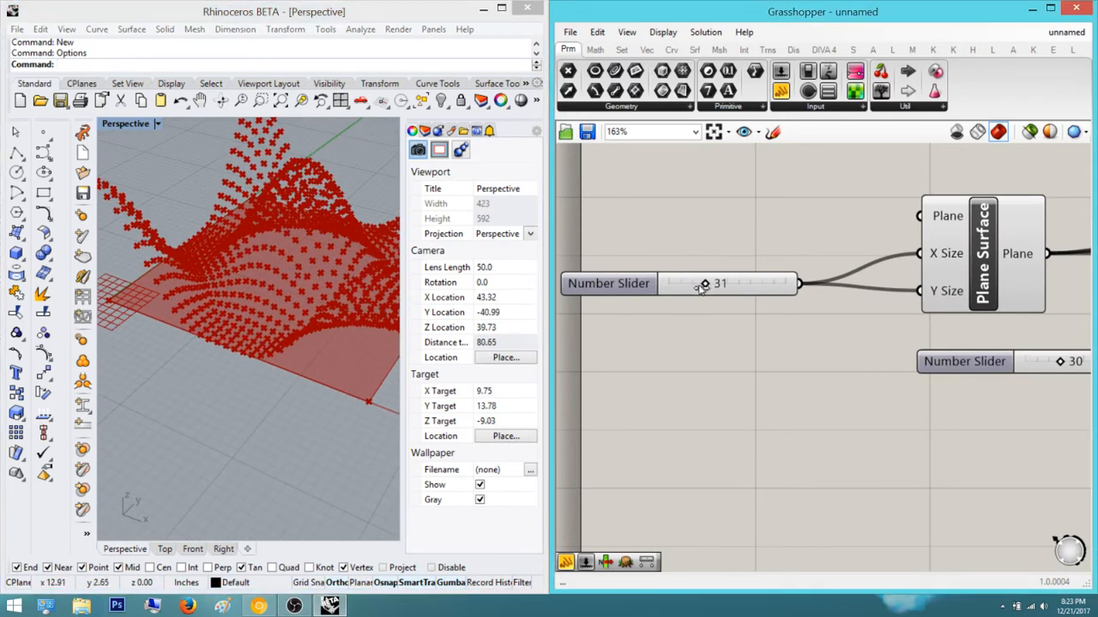
pyautogui.moveTo(701, 287); pyautogui.dragTo(700, 288)
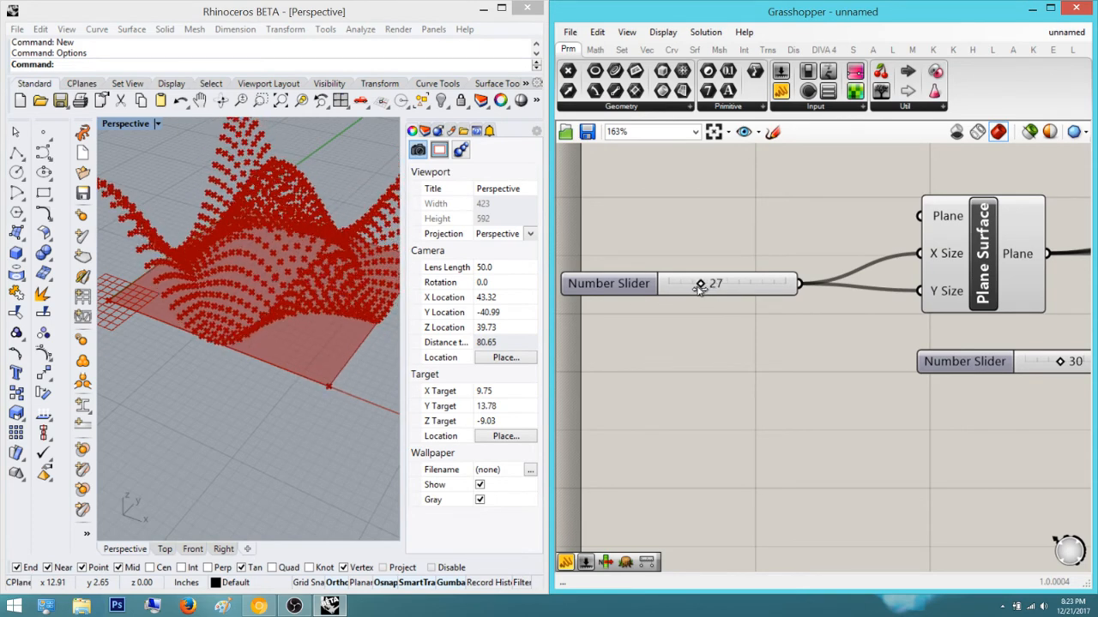
# Compare the point grid with the wooden furniture reference photo in the browser, then return to Rhino and view the grid from the side
pyautogui.moveTo(233, 228); pyautogui.dragTo(262, 352, button='right')
pyautogui.click(254, 608)
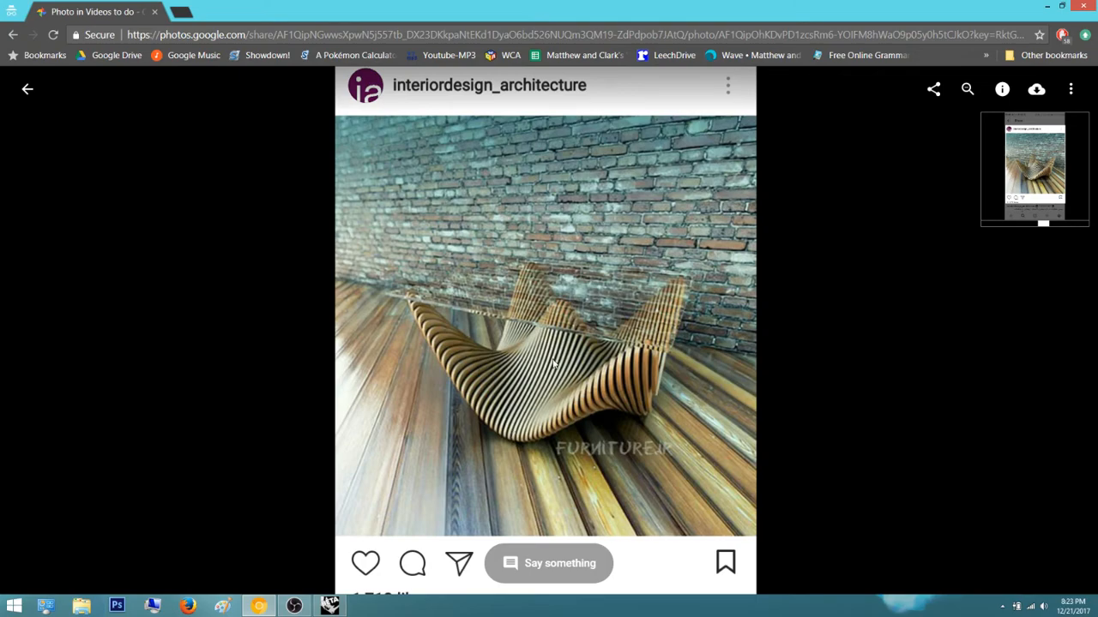
pyautogui.click(1048, 6)
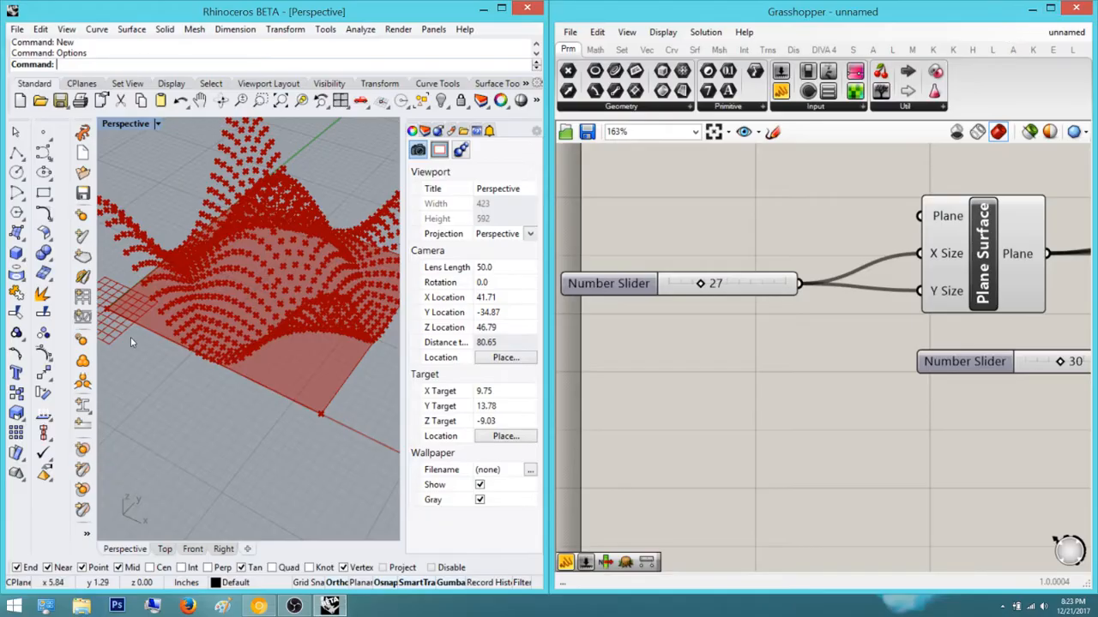
pyautogui.moveTo(173, 312); pyautogui.dragTo(118, 274, button='right')
# Set the number slider feeding the Unit Z factors to 9 and check the point grid up close
pyautogui.moveTo(736, 427); pyautogui.dragTo(707, 360, button='right')
pyautogui.scroll(-3, 712, 377)
pyautogui.moveTo(754, 437); pyautogui.dragTo(690, 253, button='right')
pyautogui.moveTo(713, 399); pyautogui.dragTo(592, 435, button='right')
pyautogui.scroll(3, 777, 342)
pyautogui.click(782, 351)
pyautogui.click(819, 411)
pyautogui.moveTo(819, 440); pyautogui.dragTo(693, 491, button='right')
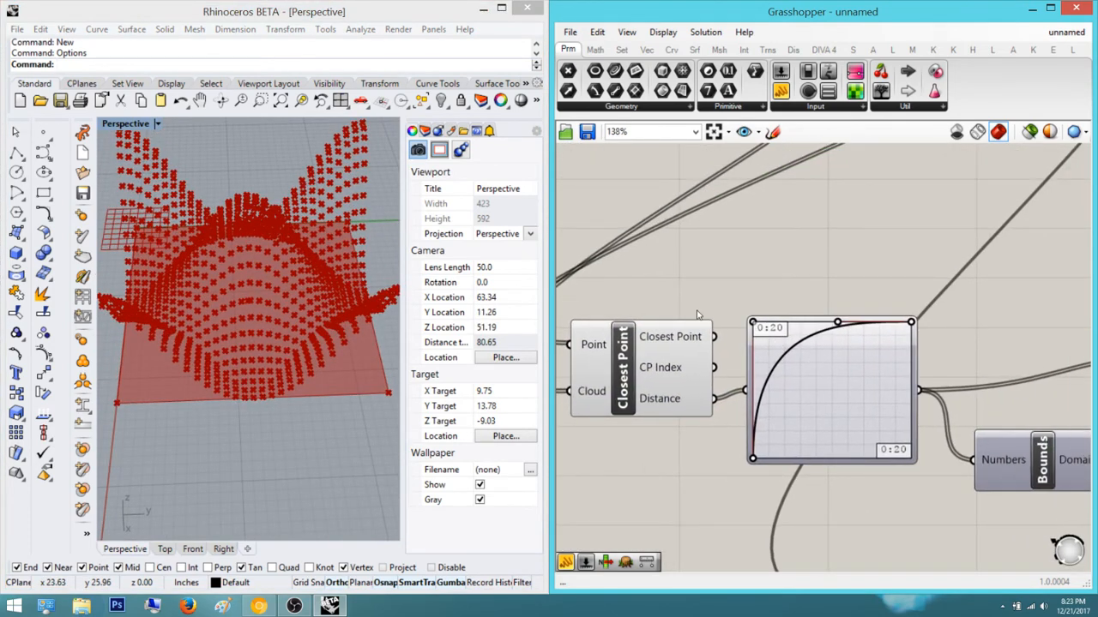
pyautogui.scroll(-5, 720, 335)
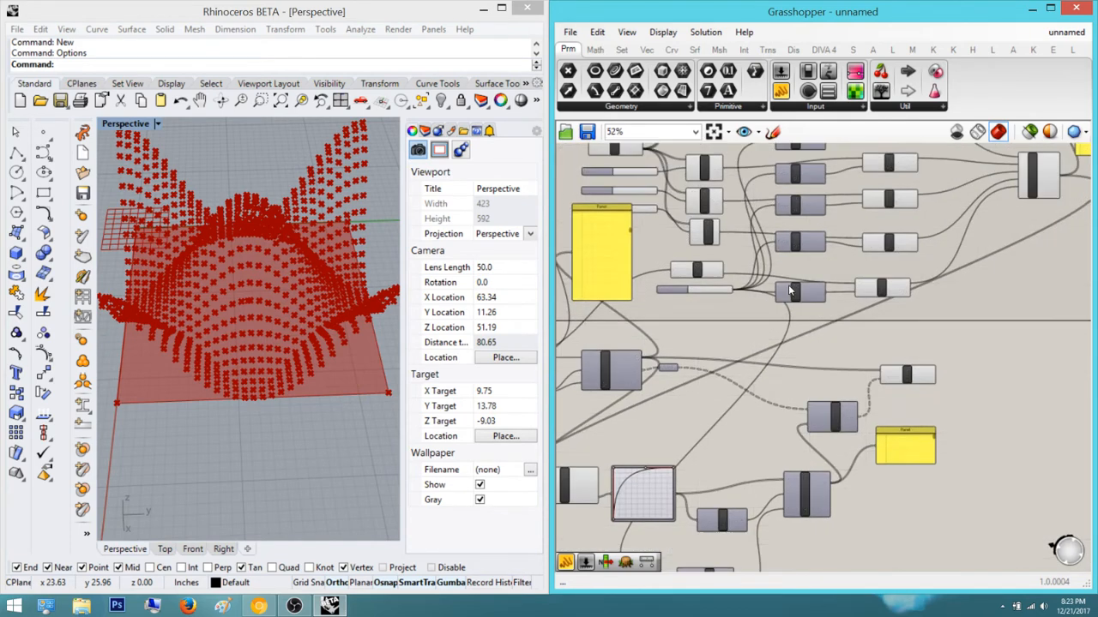
pyautogui.scroll(4, 788, 284)
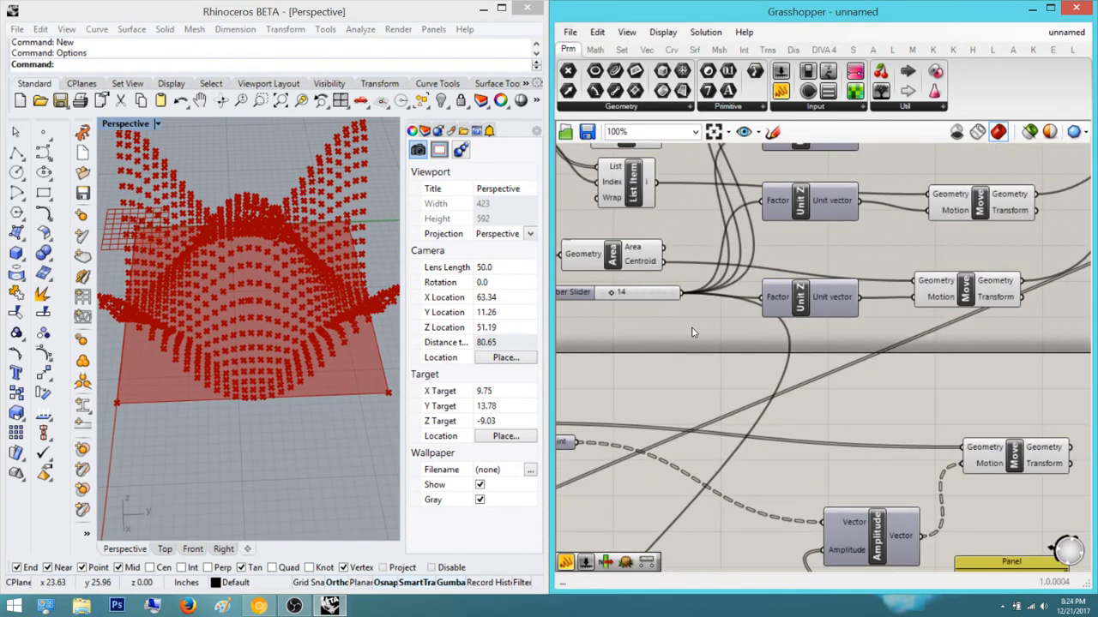
pyautogui.scroll(2, 679, 327)
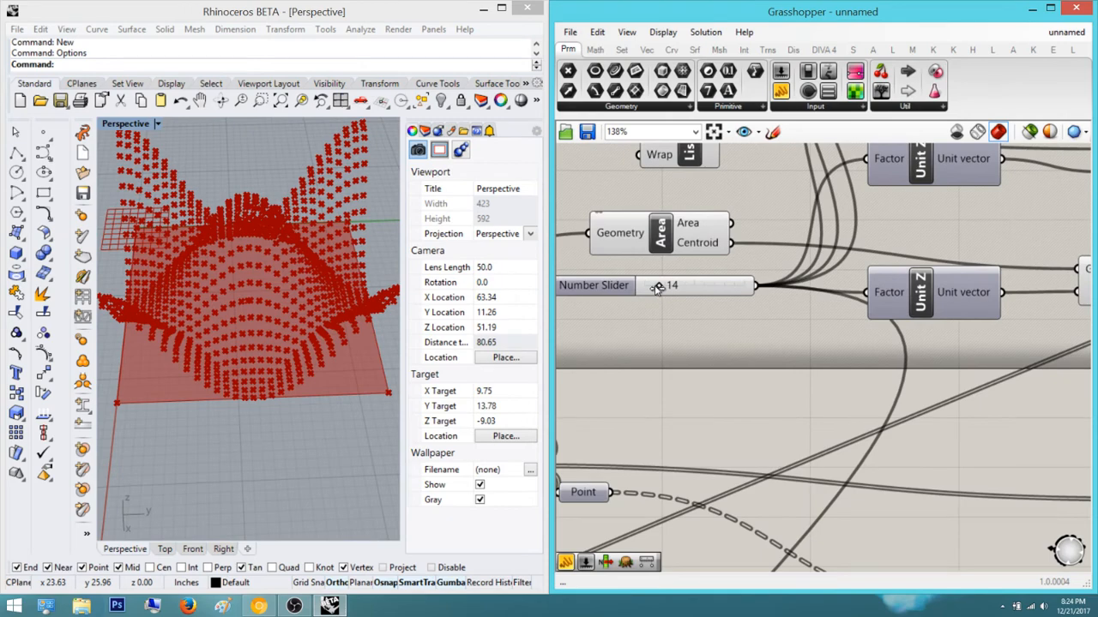
pyautogui.moveTo(658, 288); pyautogui.dragTo(650, 291)
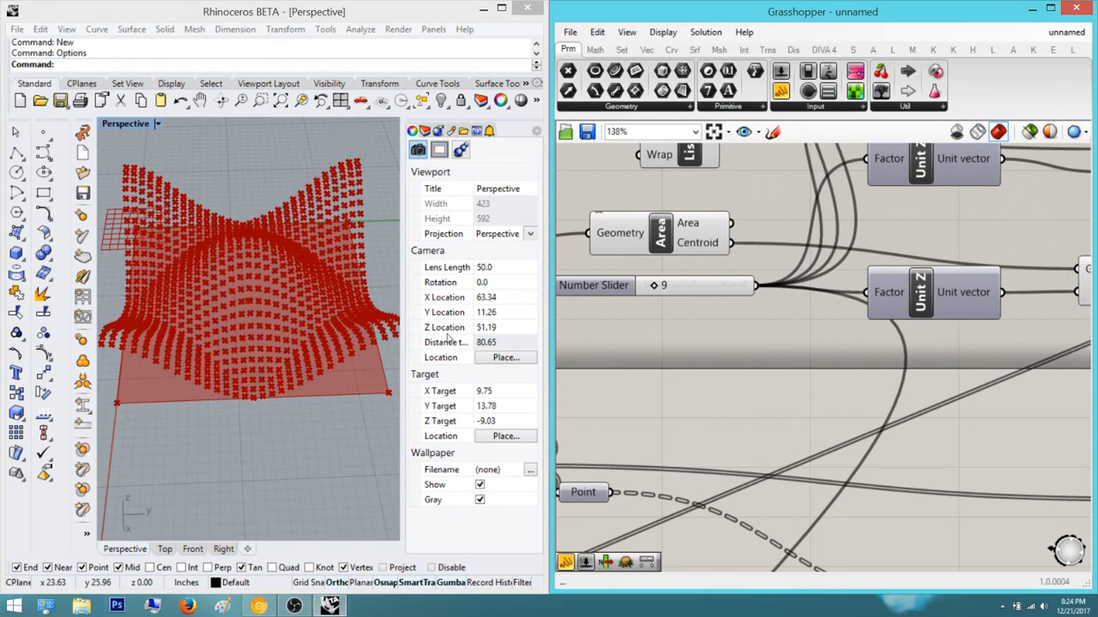
pyautogui.moveTo(291, 335); pyautogui.dragTo(89, 338, button='right')
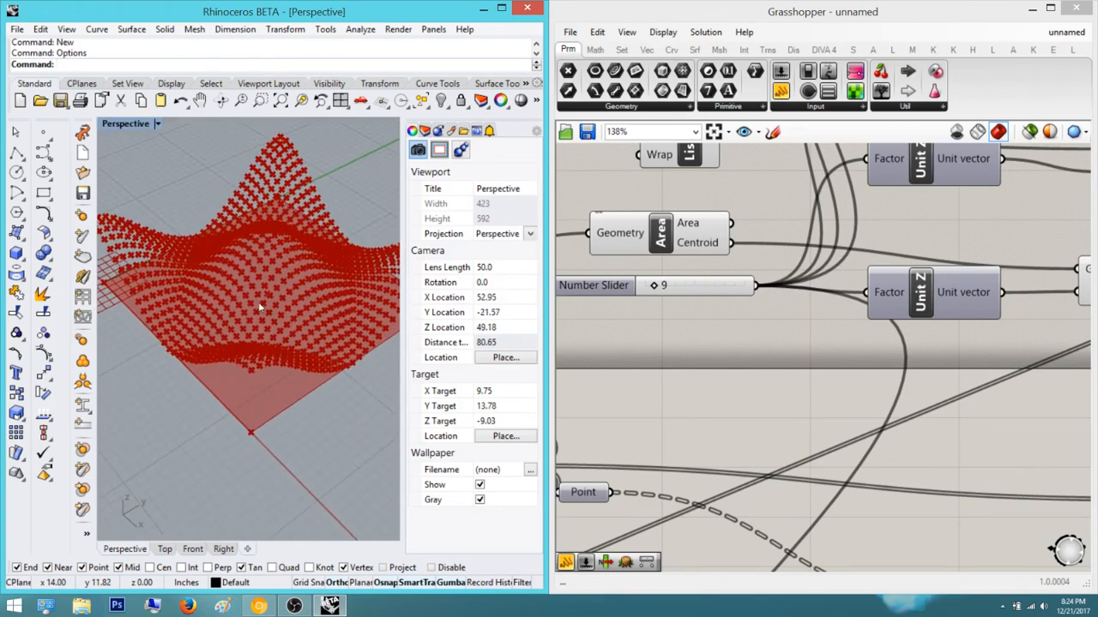
pyautogui.scroll(4, 256, 303)
pyautogui.moveTo(263, 311); pyautogui.dragTo(144, 223, button='right')
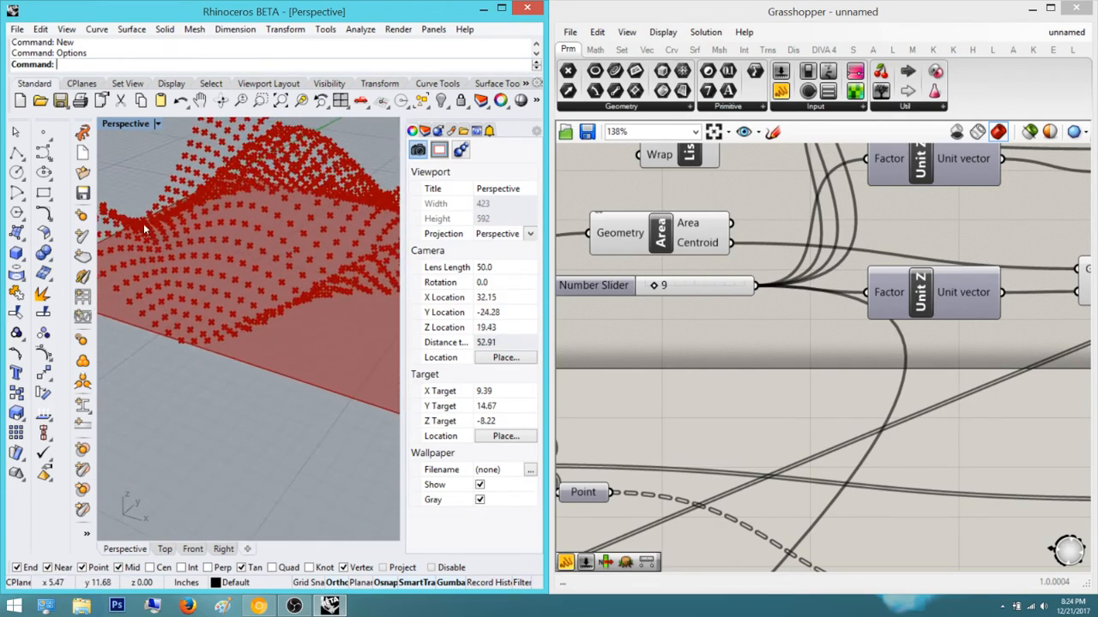
# Set the Graph Mapper's upper X and Y domain limits to 19 in the Graph Editor
pyautogui.moveTo(802, 391); pyautogui.dragTo(828, 392, button='right')
pyautogui.scroll(-2, 789, 415)
pyautogui.moveTo(728, 566); pyautogui.dragTo(877, 432, button='right')
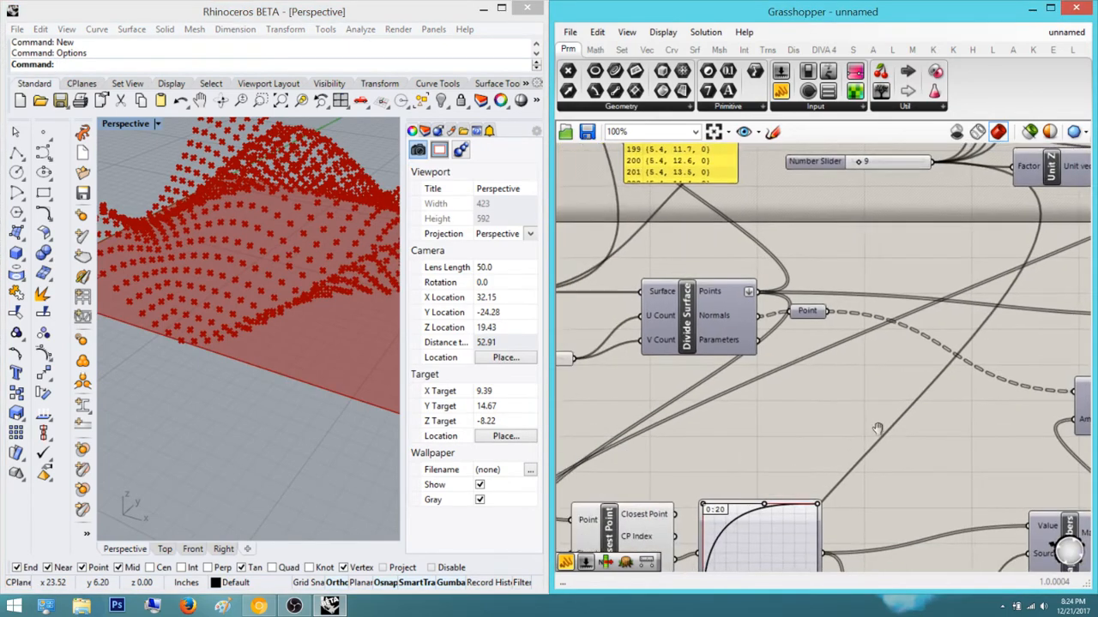
pyautogui.moveTo(666, 406); pyautogui.dragTo(783, 342, button='right')
pyautogui.scroll(2, 864, 439)
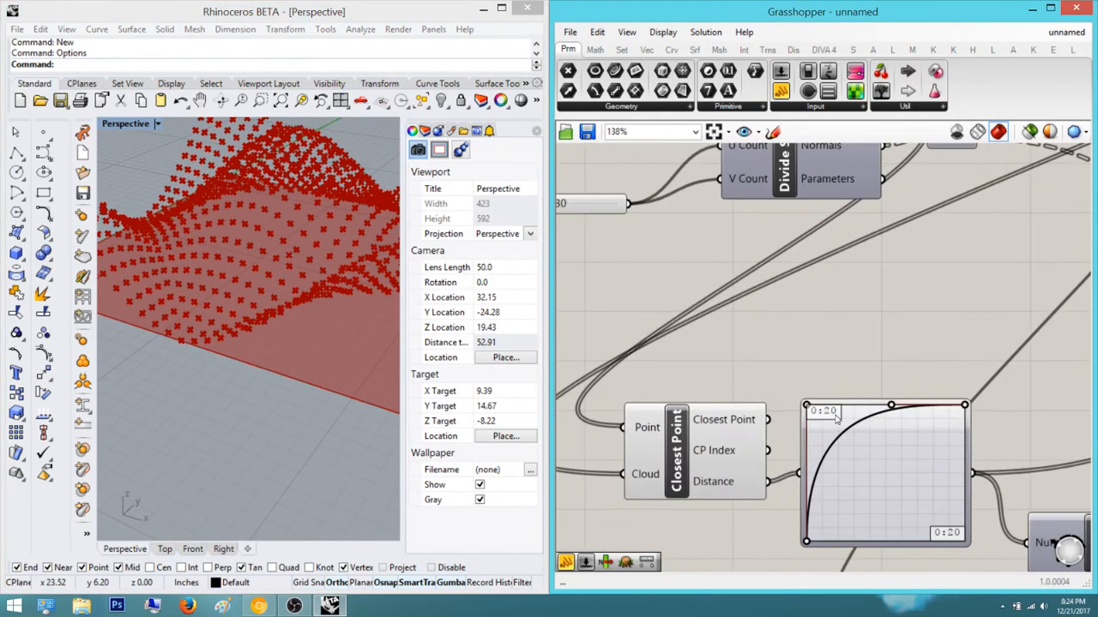
pyautogui.doubleClick(836, 418)
pyautogui.doubleClick(795, 377)
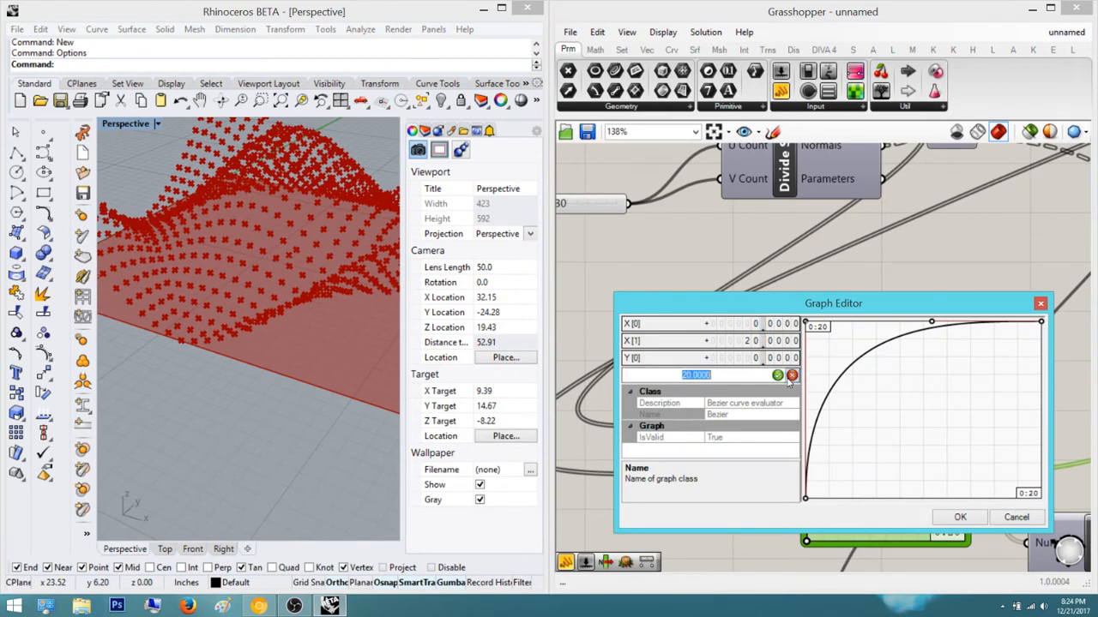
pyautogui.write('19')
pyautogui.click(776, 376)
pyautogui.doubleClick(774, 342)
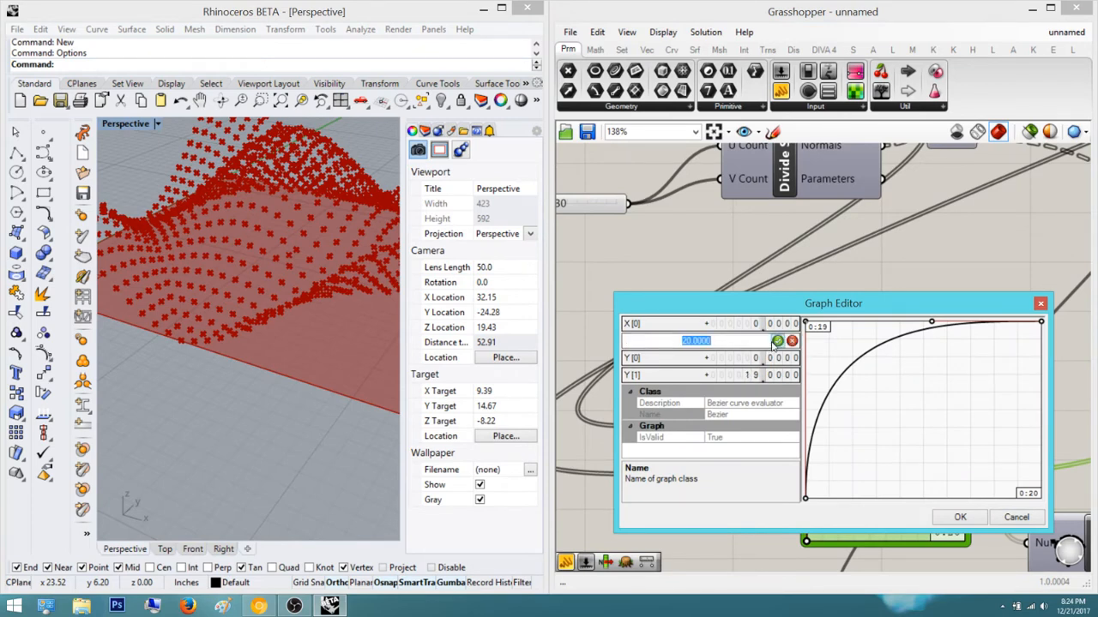
pyautogui.click(776, 341)
pyautogui.click(957, 518)
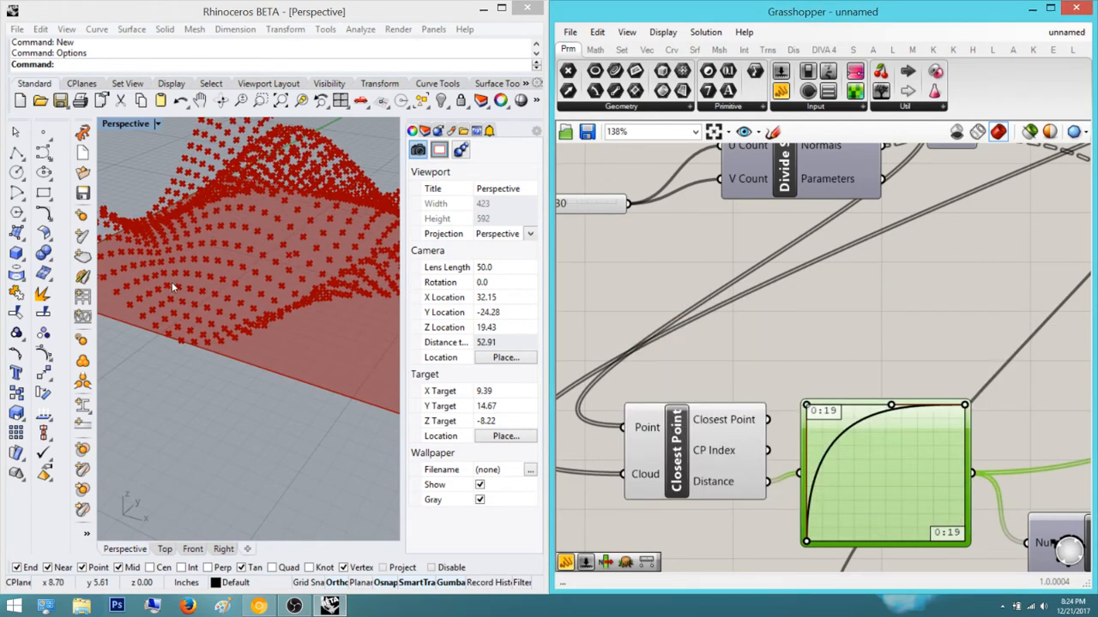
# Try reshaping the Graph Mapper's curve with its two Bezier handles over the 0 to 19 domain
pyautogui.moveTo(172, 287)
pyautogui.mouseDown(button='right')
pyautogui.moveTo(211, 283)
pyautogui.moveTo(175, 276)
pyautogui.mouseUp(button='right')
pyautogui.scroll(-2, 211, 283)
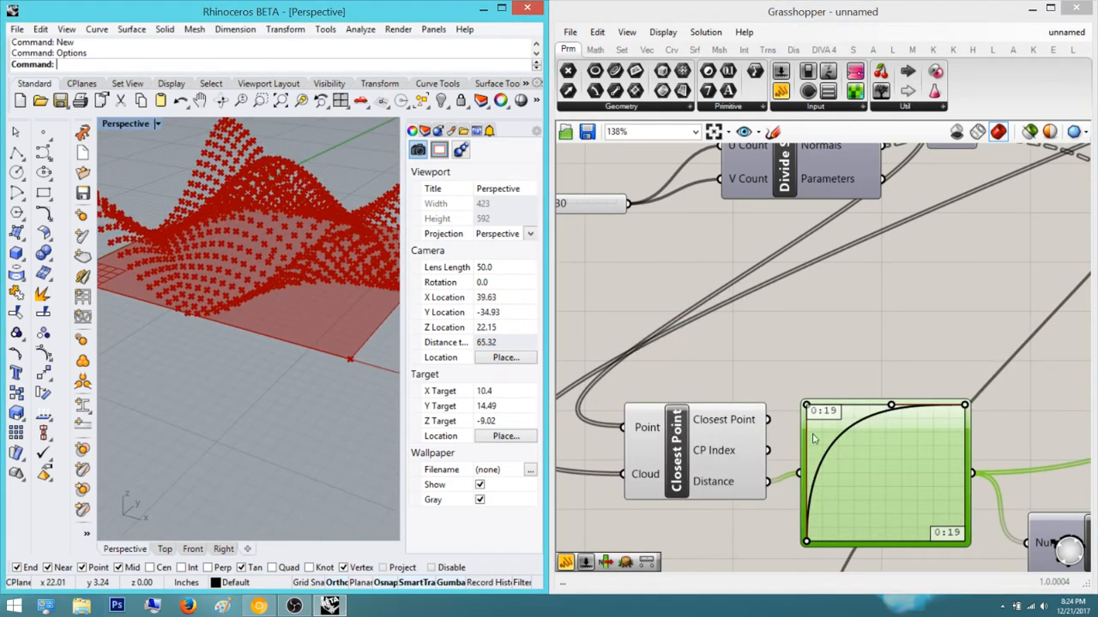
pyautogui.moveTo(888, 409); pyautogui.dragTo(890, 377)
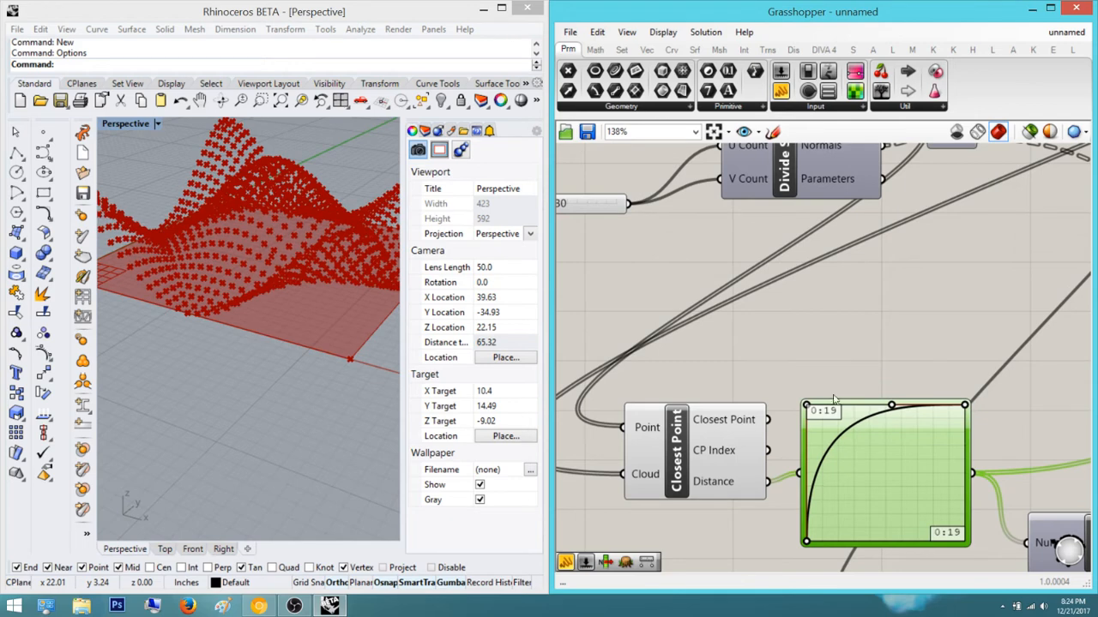
pyautogui.moveTo(821, 415); pyautogui.dragTo(793, 454)
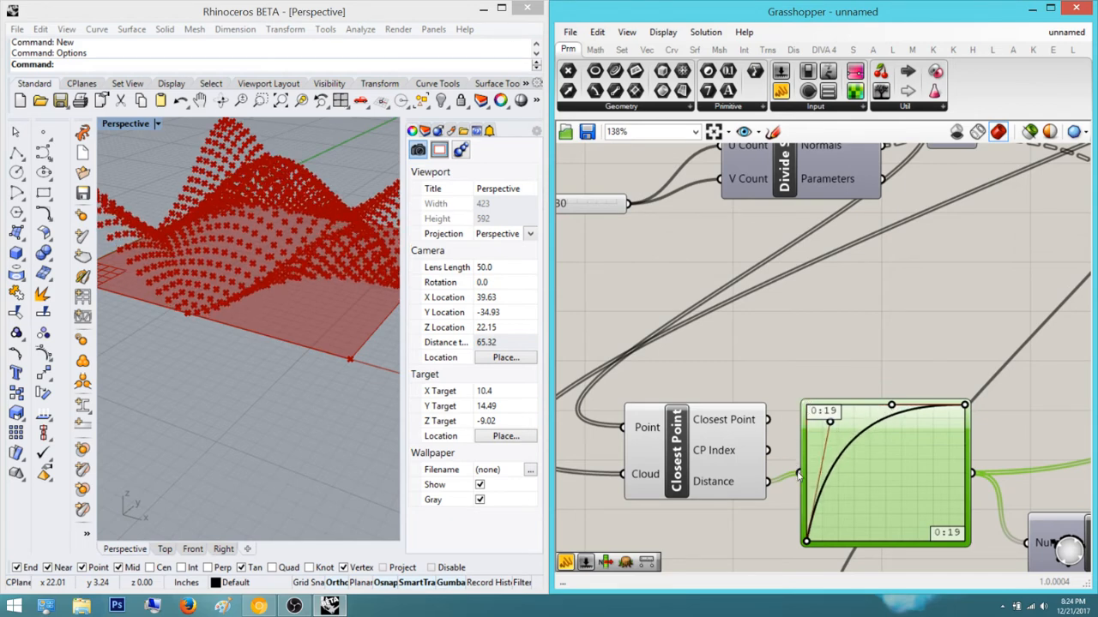
pyautogui.moveTo(812, 520); pyautogui.dragTo(807, 463)
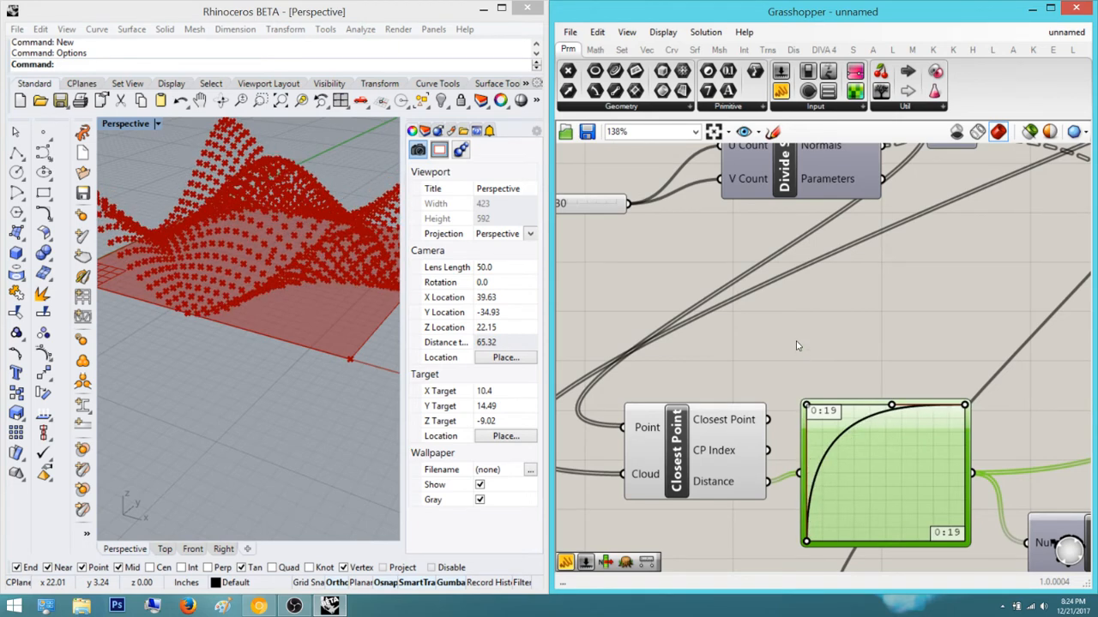
# Set only the Graph Mapper's upper Y limit to 22
pyautogui.doubleClick(825, 415)
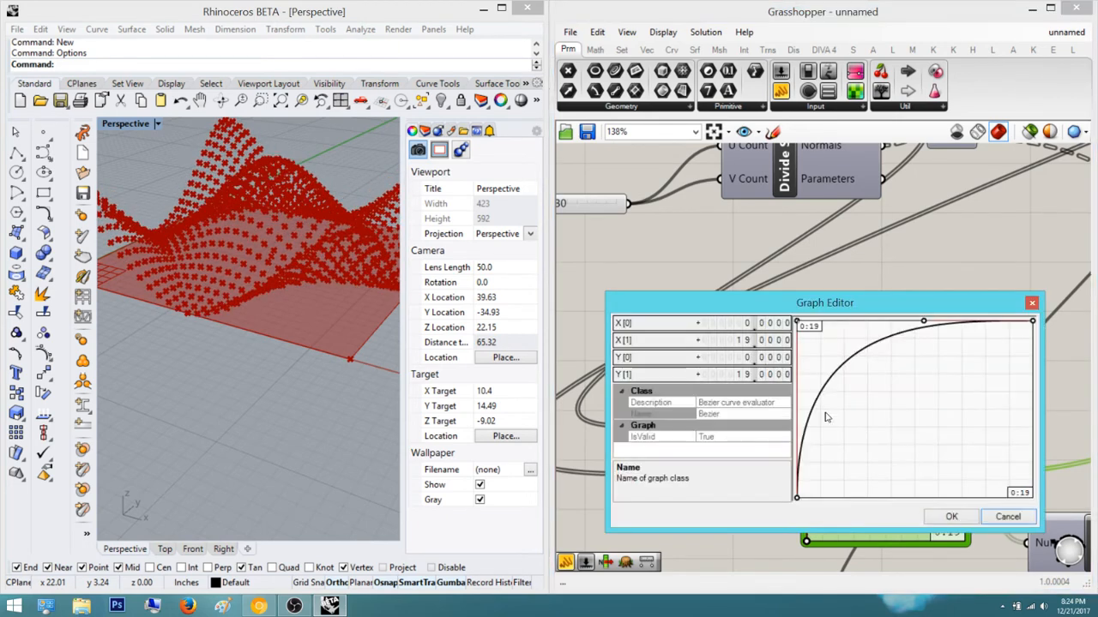
pyautogui.doubleClick(766, 377)
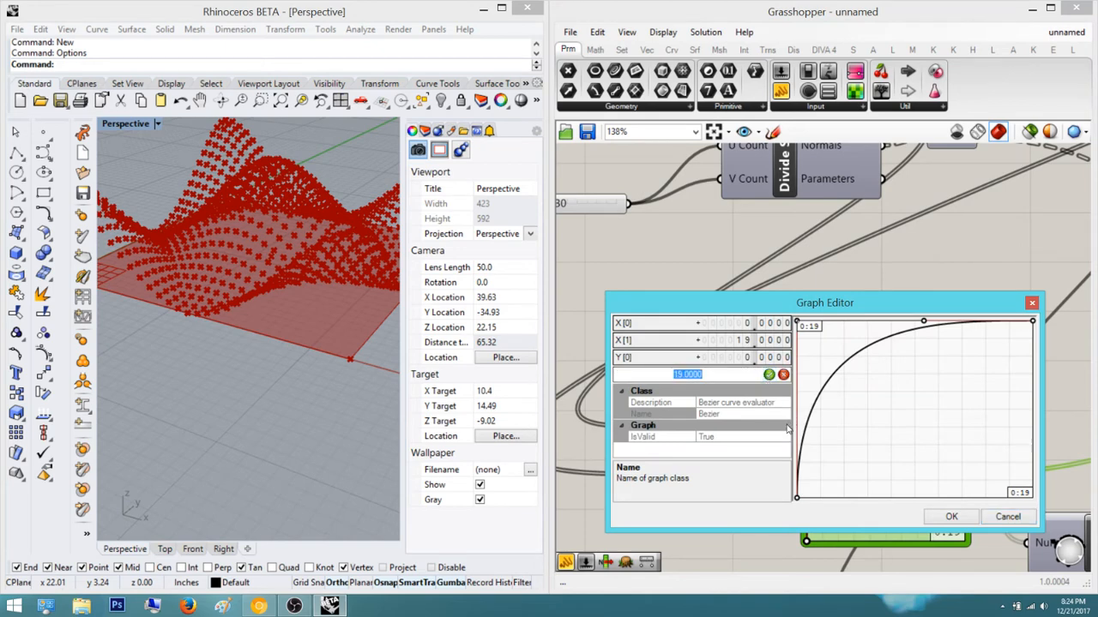
pyautogui.write('22')
pyautogui.press('Return')
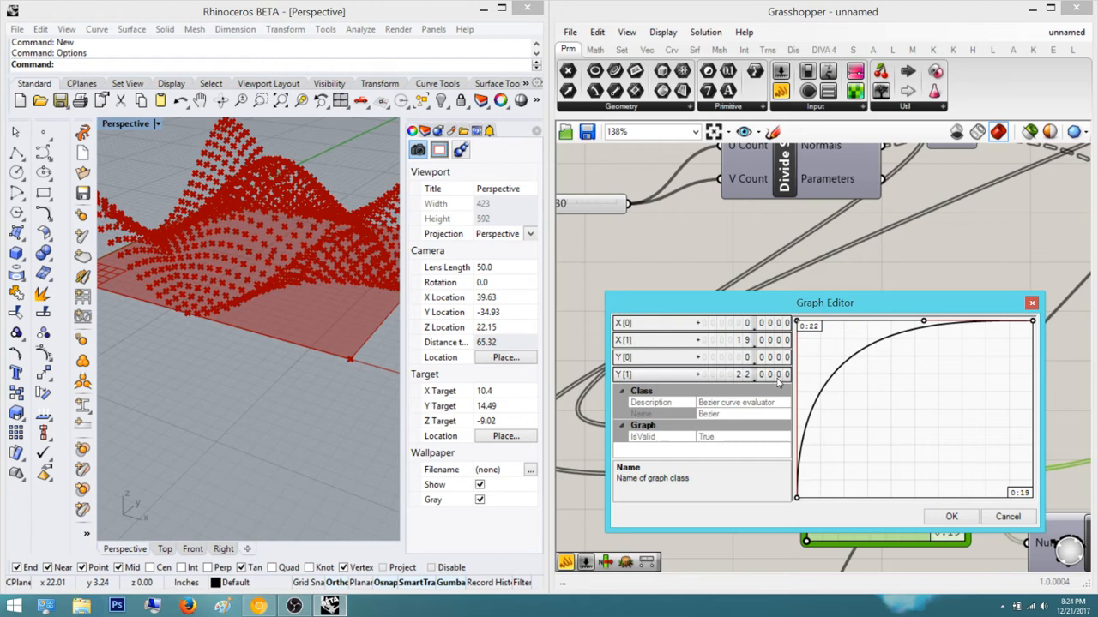
pyautogui.click(946, 516)
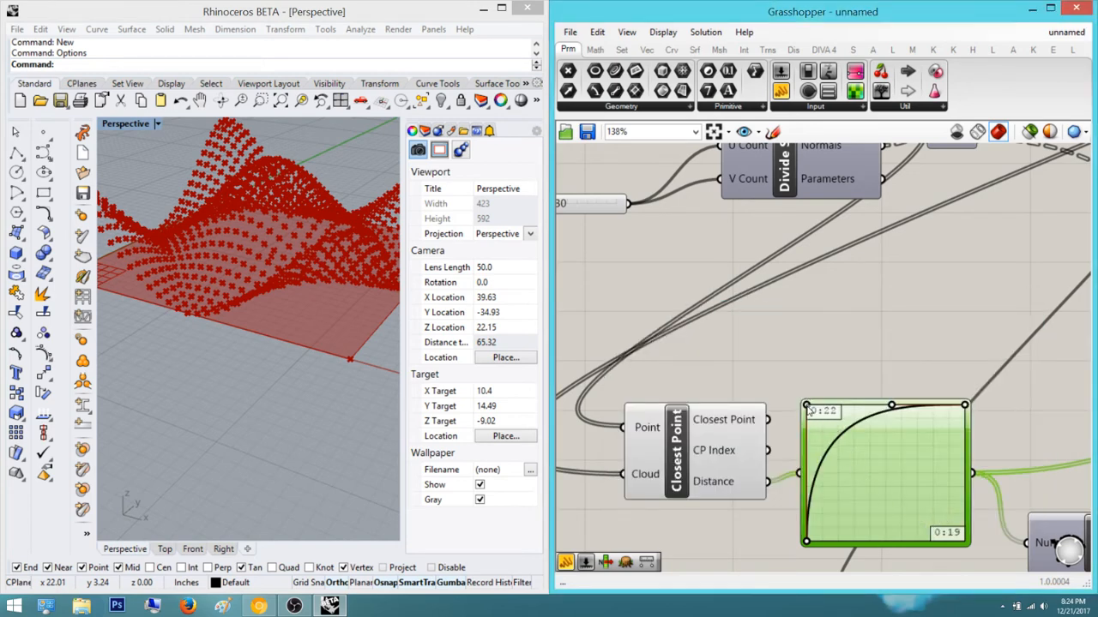
# Set the Graph Mapper's upper Y limit and its upper X limit to 30
pyautogui.doubleClick(833, 418)
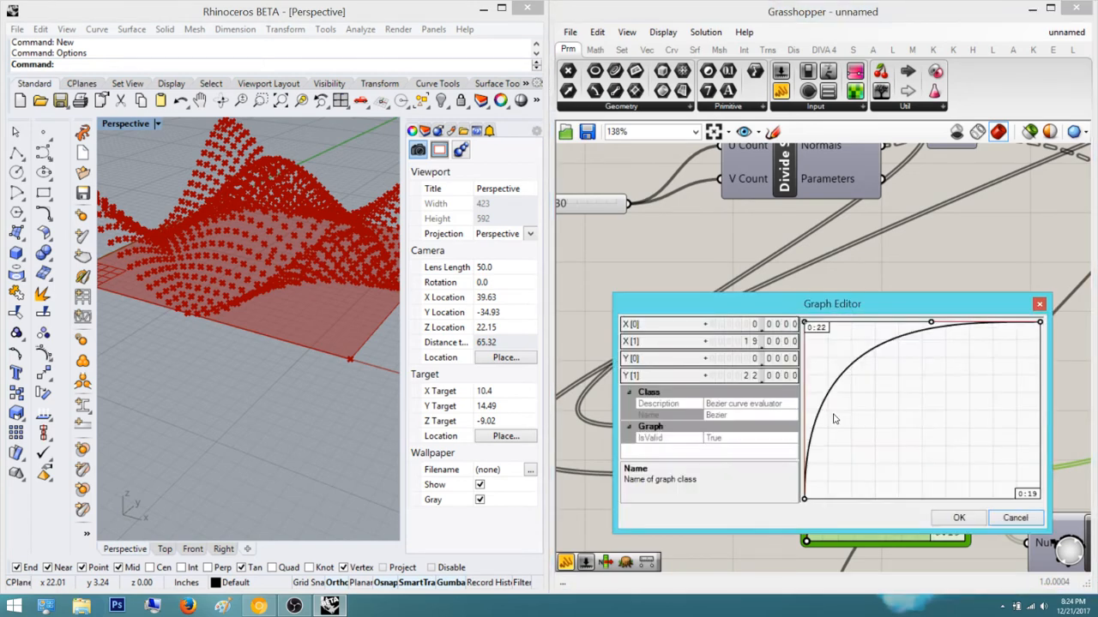
pyautogui.doubleClick(763, 379)
pyautogui.click(776, 375)
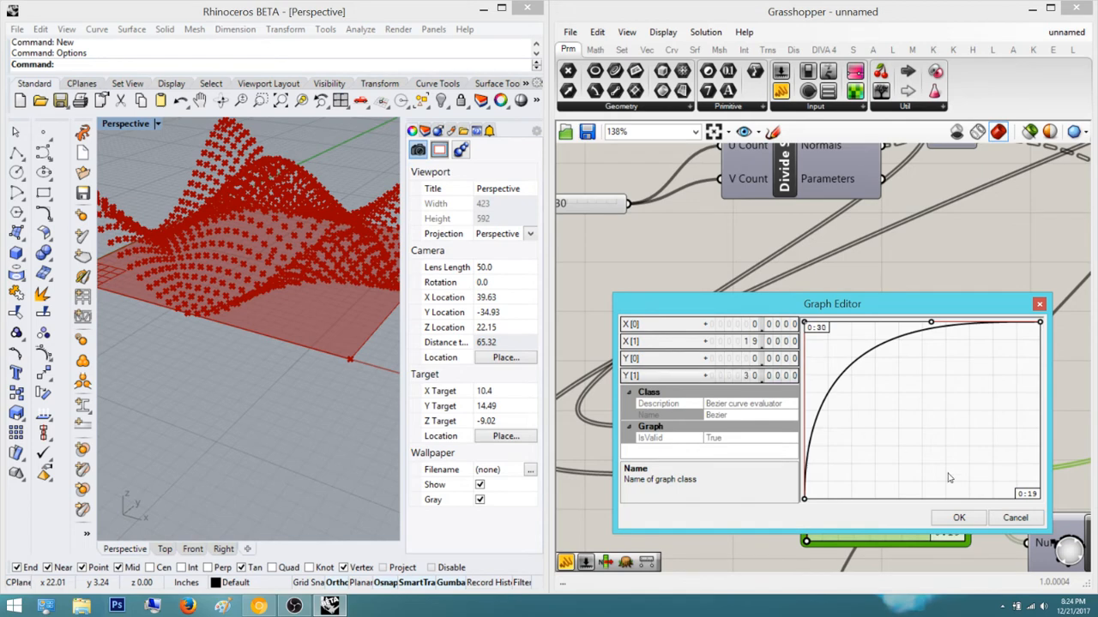
pyautogui.click(959, 517)
pyautogui.doubleClick(830, 418)
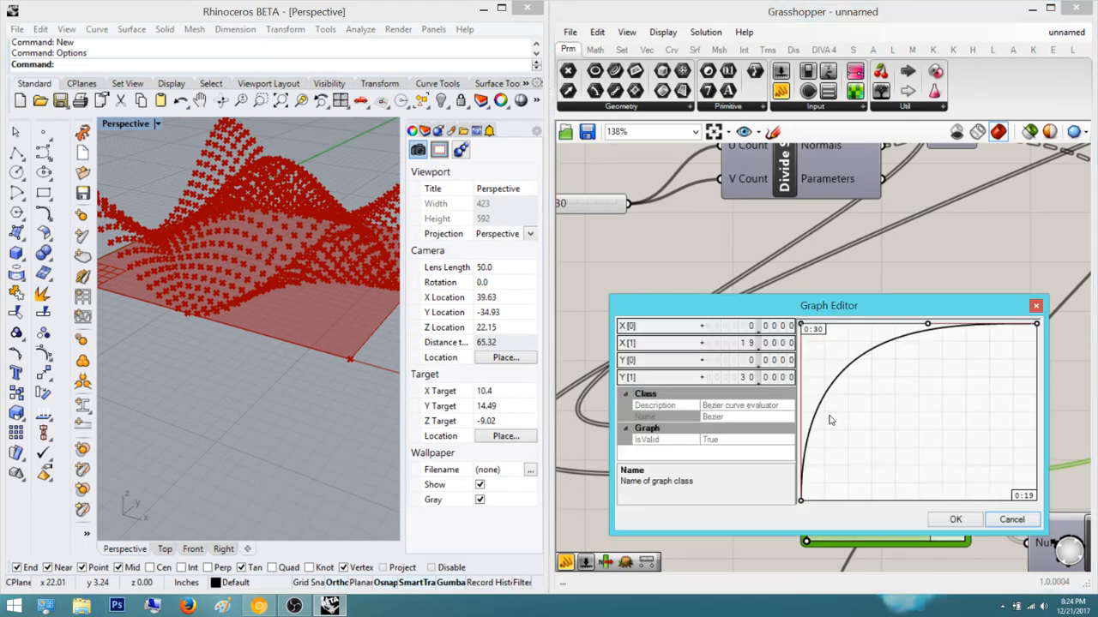
pyautogui.doubleClick(772, 344)
pyautogui.write('30')
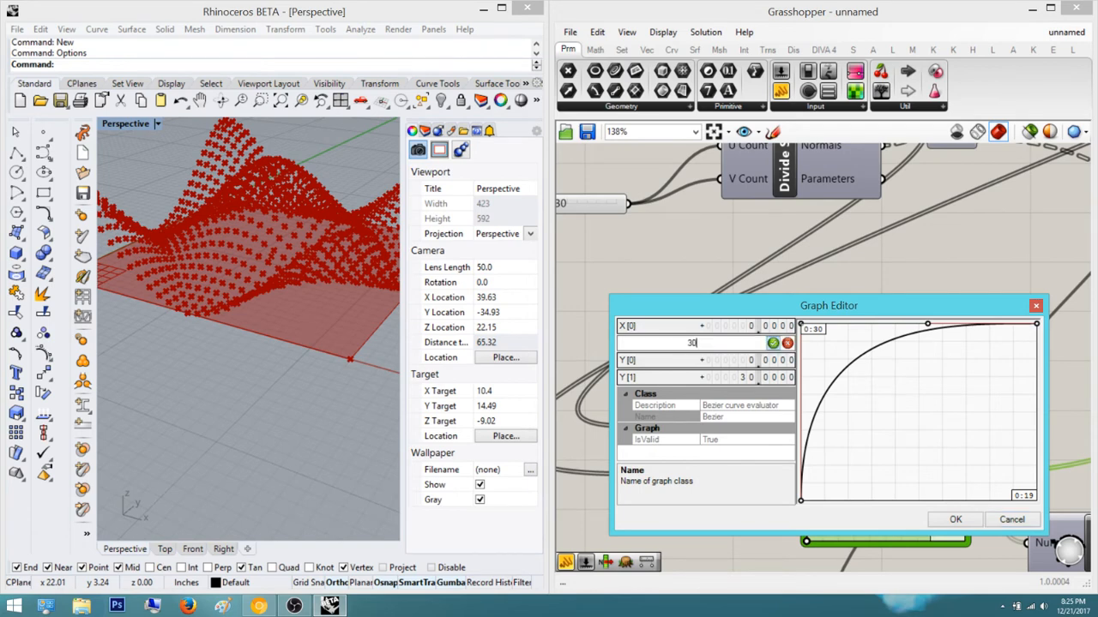
pyautogui.click(772, 344)
pyautogui.click(955, 521)
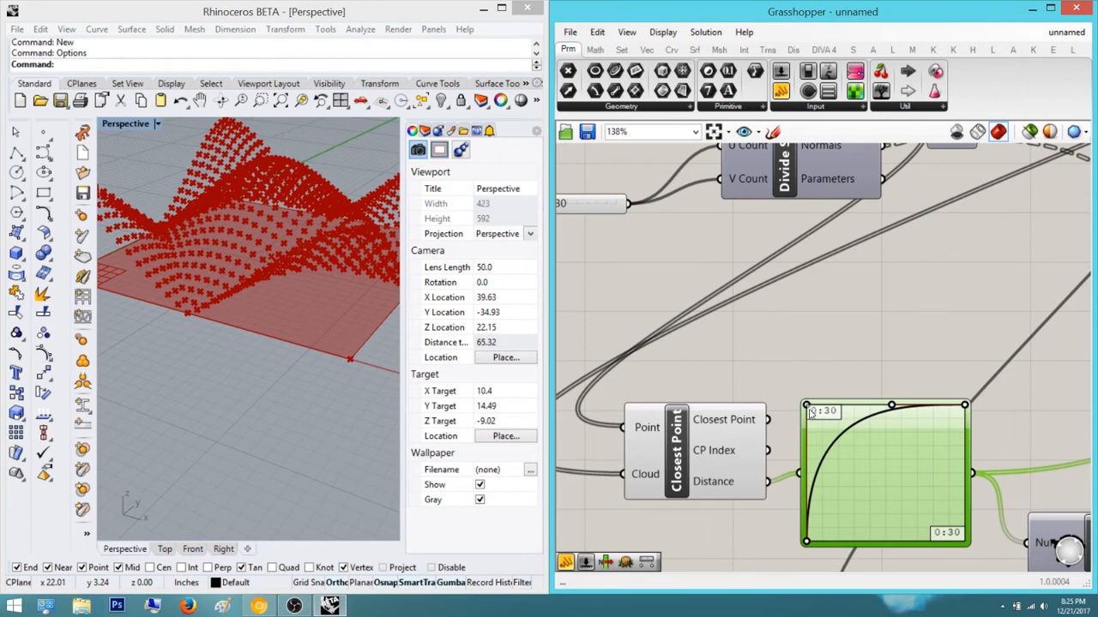
# Try moving the Graph Mapper's Bezier handles with the 0 to 30 domain
pyautogui.moveTo(816, 422); pyautogui.dragTo(806, 405)
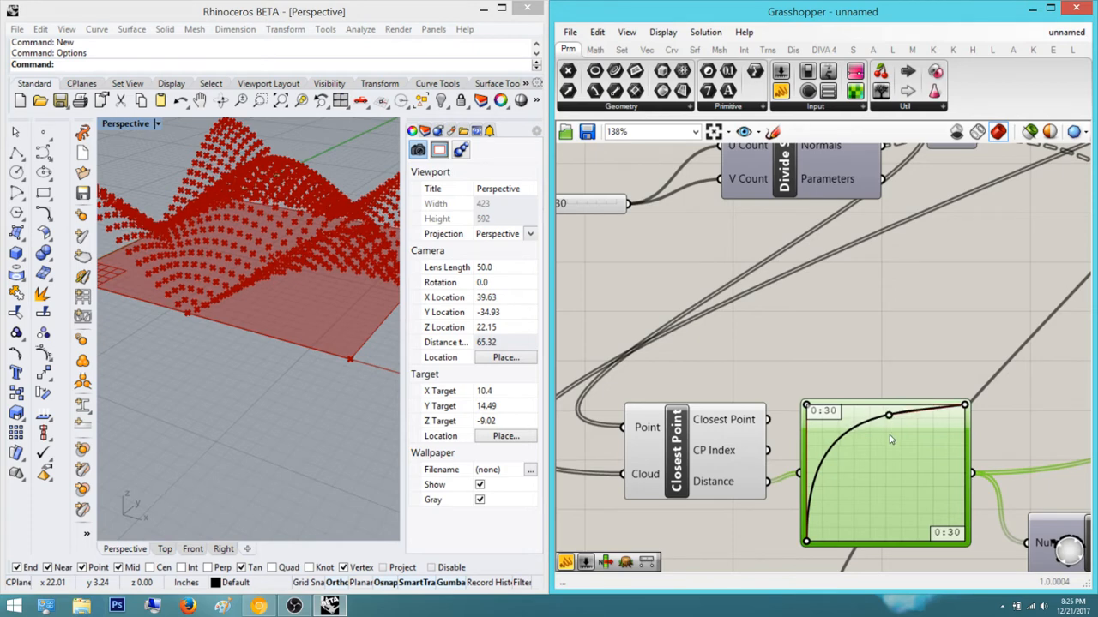
pyautogui.moveTo(891, 405); pyautogui.dragTo(890, 434)
pyautogui.moveTo(884, 394); pyautogui.dragTo(884, 387)
# Set the Graph Mapper's upper Y and X domain limits to 15
pyautogui.moveTo(702, 271); pyautogui.dragTo(824, 321, button='right')
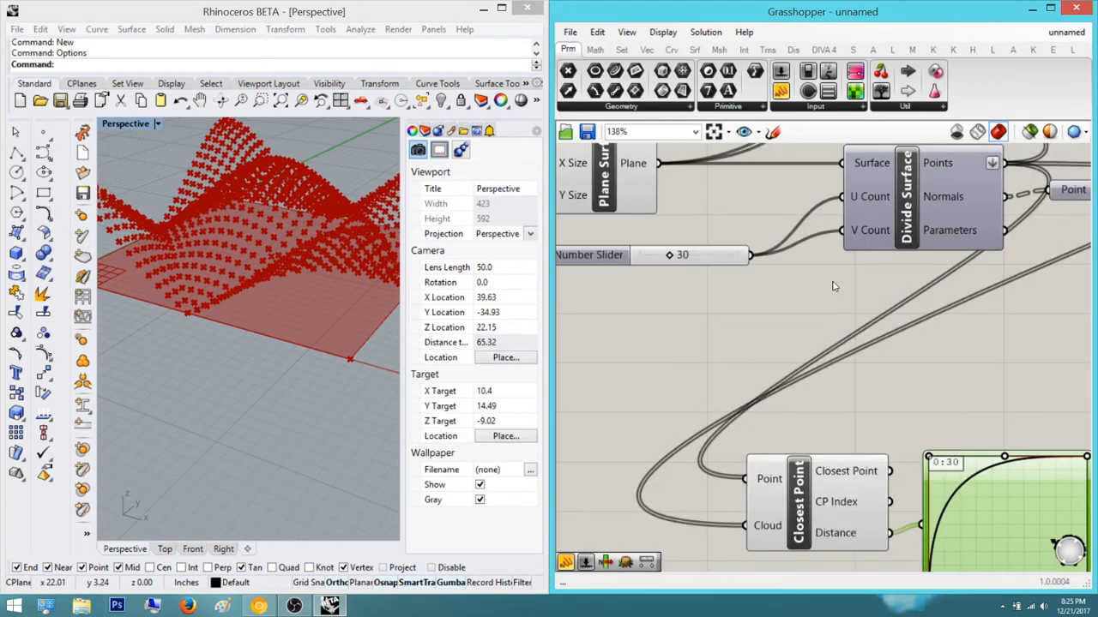
pyautogui.moveTo(918, 434); pyautogui.dragTo(878, 383, button='right')
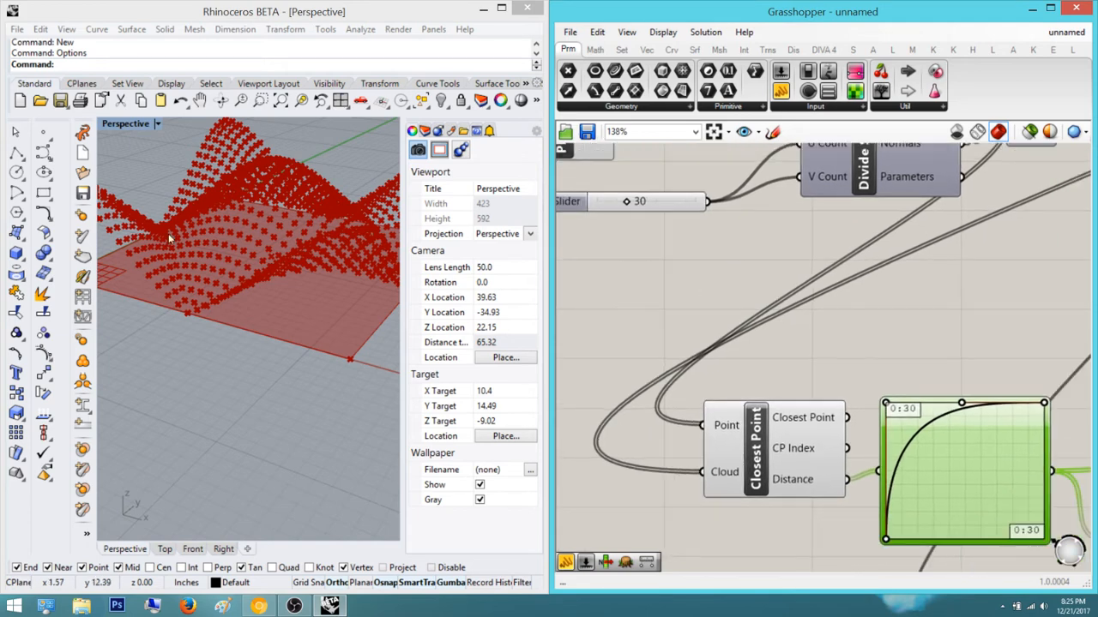
pyautogui.moveTo(168, 233); pyautogui.dragTo(256, 264, button='right')
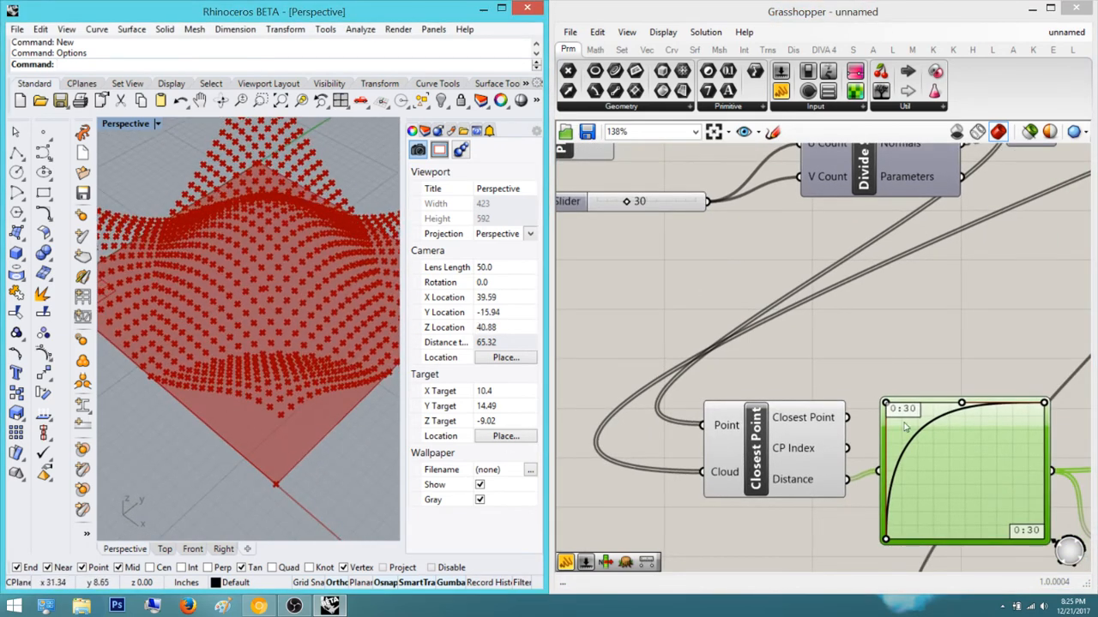
pyautogui.scroll(3, 837, 329)
pyautogui.doubleClick(836, 329)
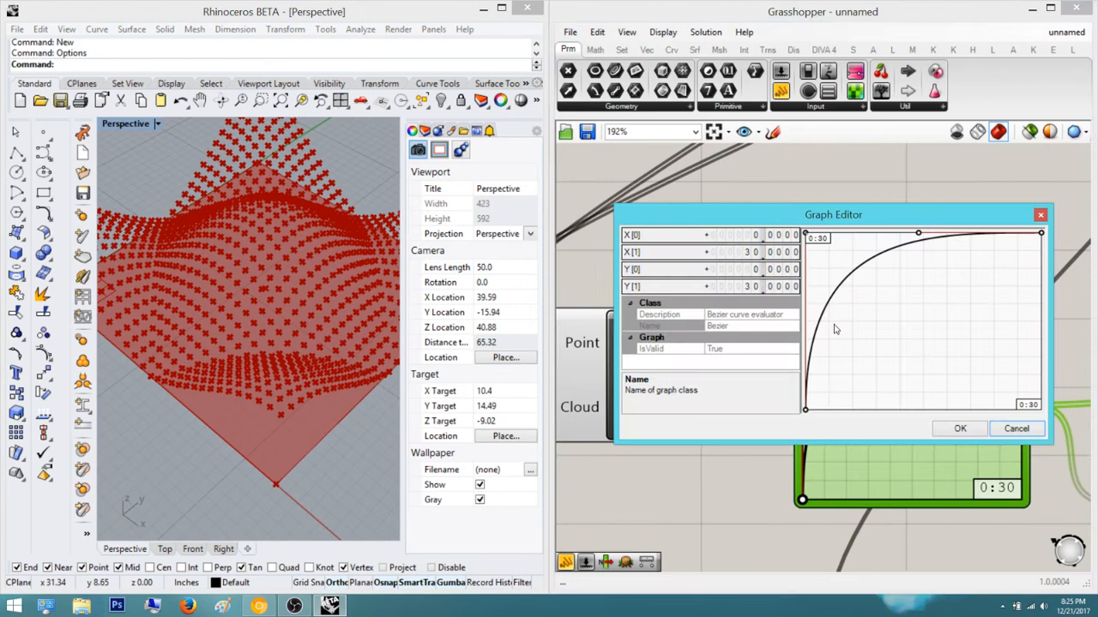
pyautogui.doubleClick(752, 285)
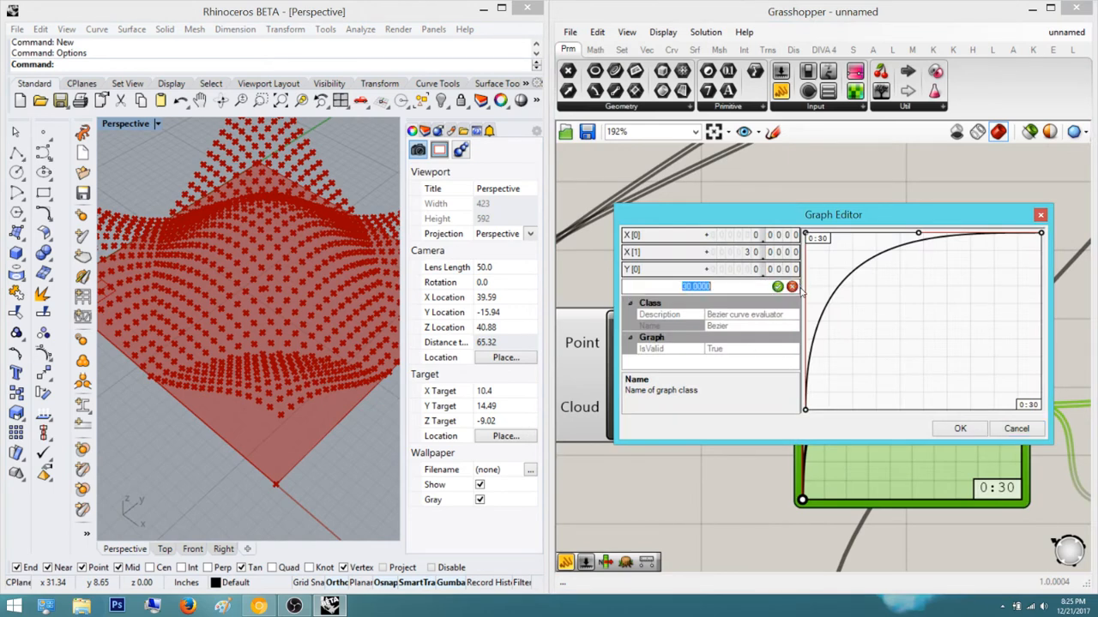
pyautogui.write('15')
pyautogui.click(777, 287)
pyautogui.doubleClick(787, 254)
pyautogui.write('15')
pyautogui.press('Return')
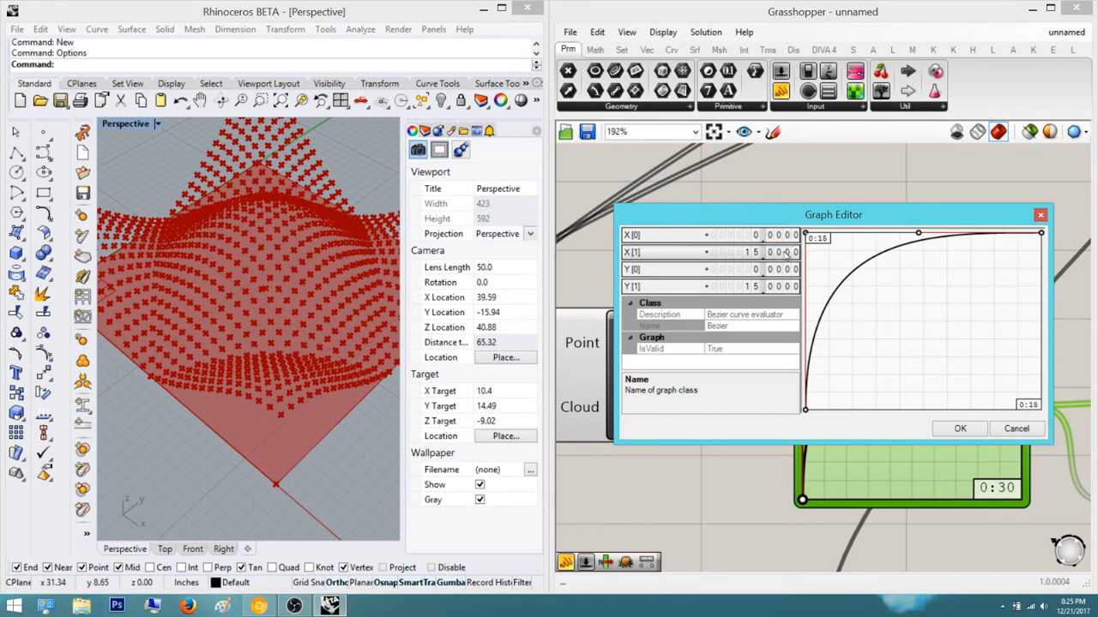
pyautogui.click(960, 426)
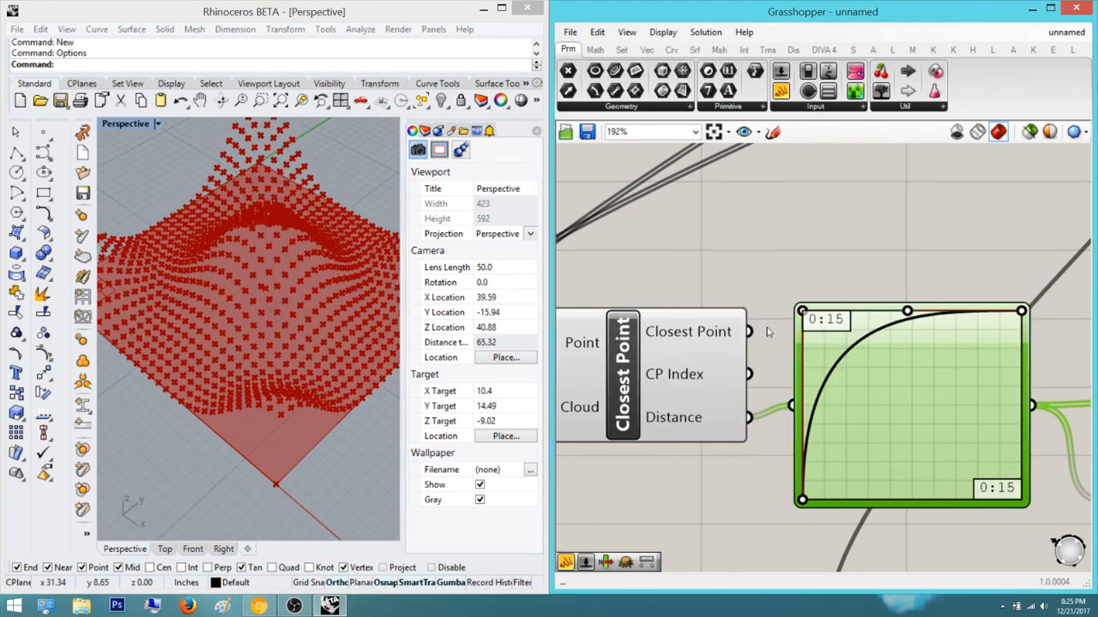
# Pull the Graph Mapper's start Bezier handle in toward the middle of the graph and slightly lower the end handle to soften the curve
pyautogui.moveTo(196, 334); pyautogui.dragTo(254, 356, button='right')
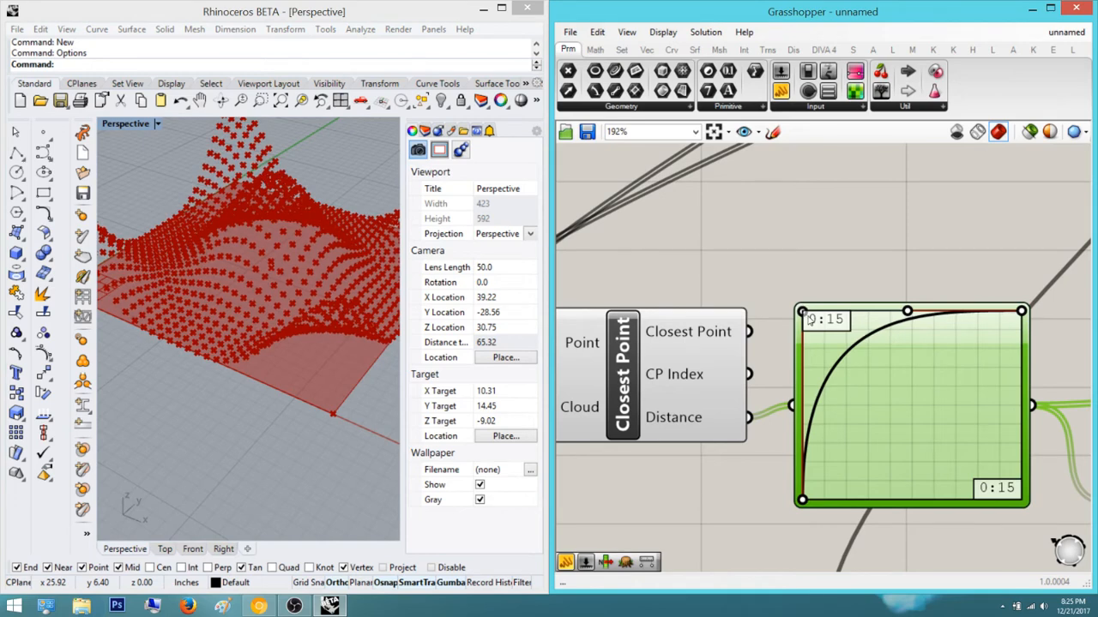
pyautogui.moveTo(811, 324); pyautogui.dragTo(879, 371)
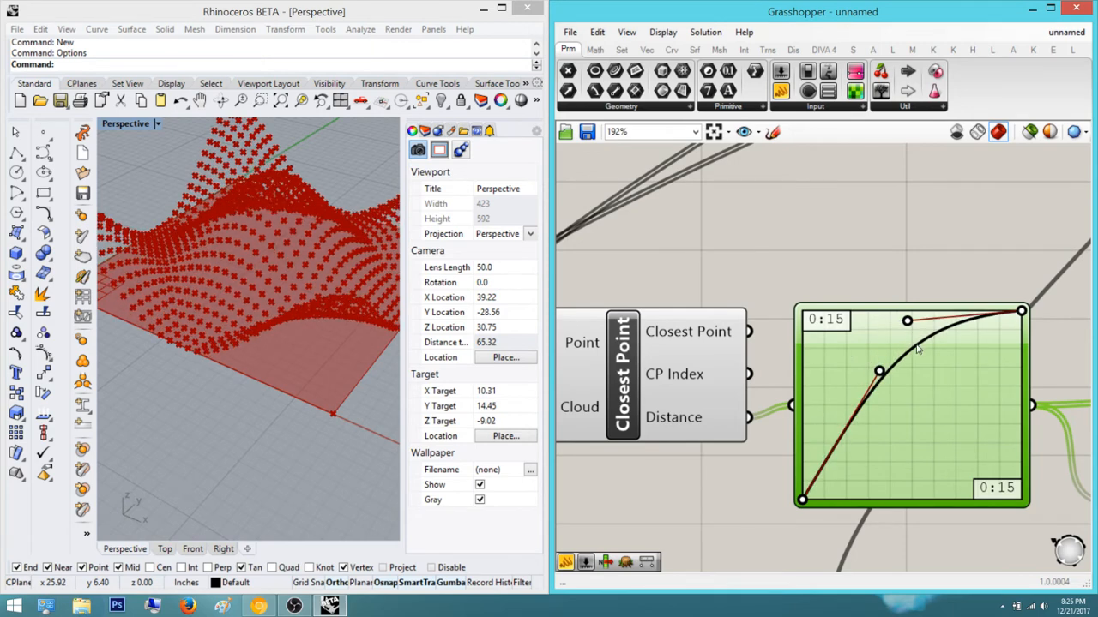
# Move the Graph Mapper's end Bezier handle onto the graph's top edge and the start handle to the graph's upper-left corner
pyautogui.moveTo(908, 310)
pyautogui.mouseDown()
pyautogui.moveTo(919, 345)
pyautogui.moveTo(915, 319)
pyautogui.mouseUp()
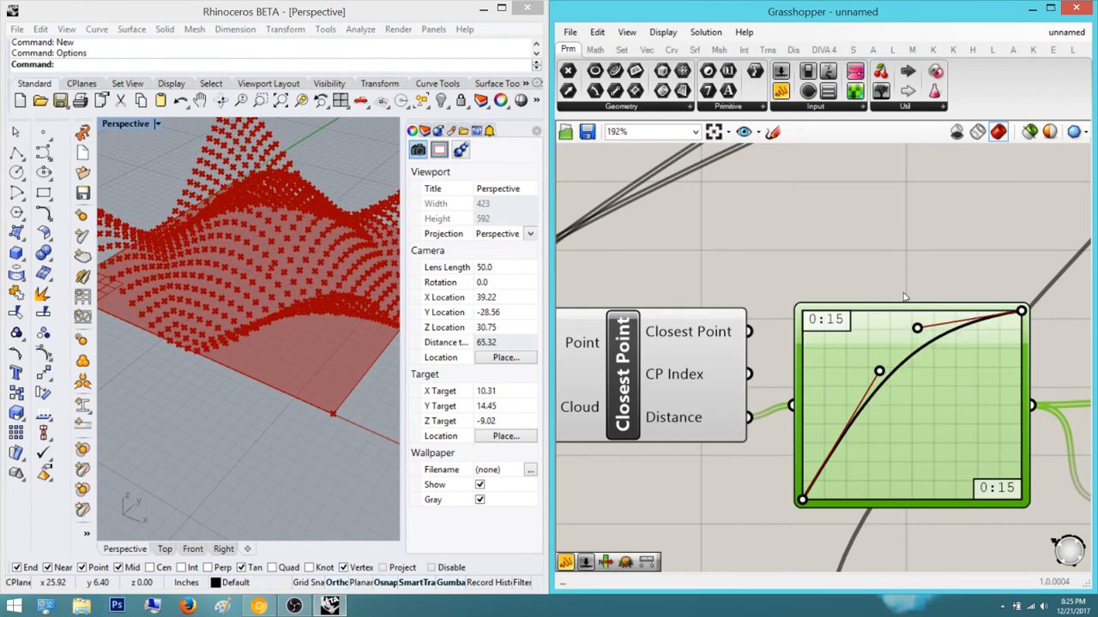
pyautogui.moveTo(894, 267); pyautogui.dragTo(893, 259)
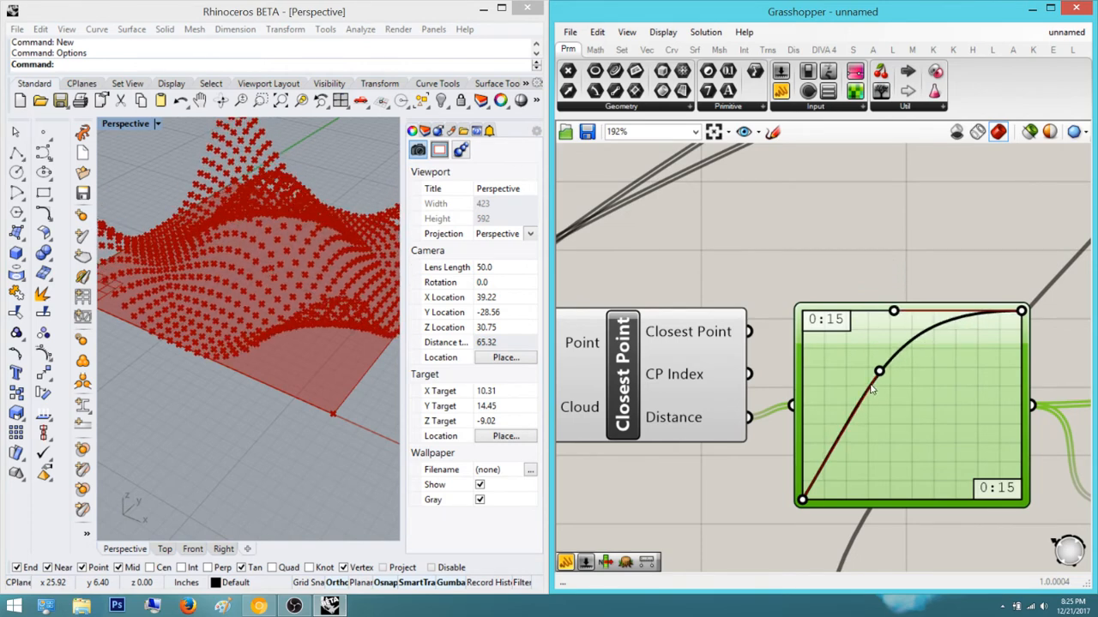
pyautogui.moveTo(830, 409); pyautogui.dragTo(829, 404)
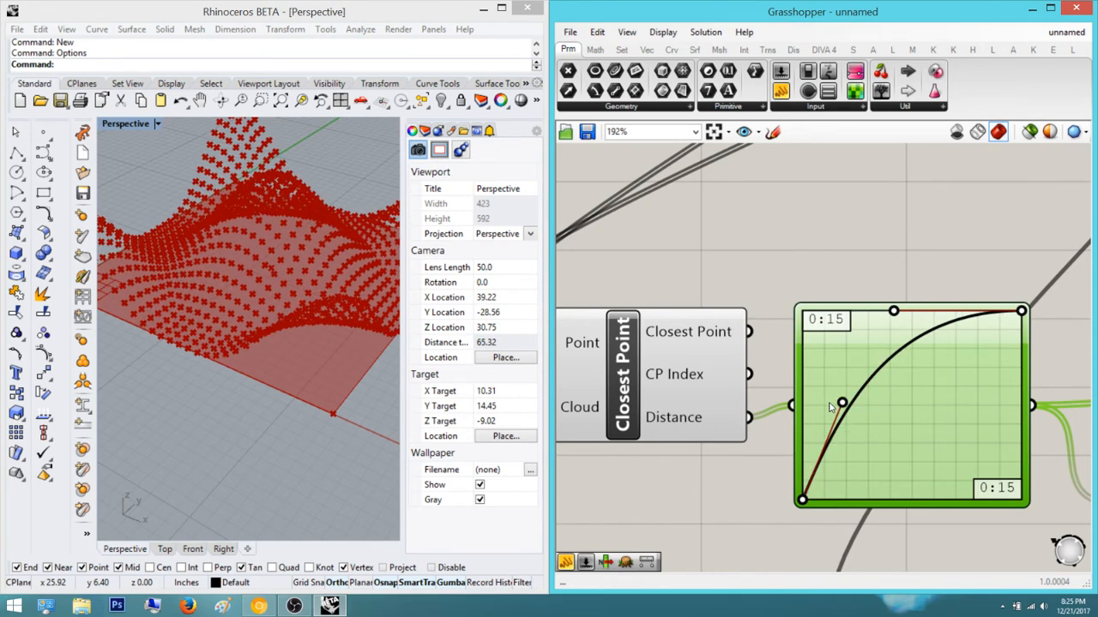
pyautogui.moveTo(822, 355); pyautogui.dragTo(802, 308)
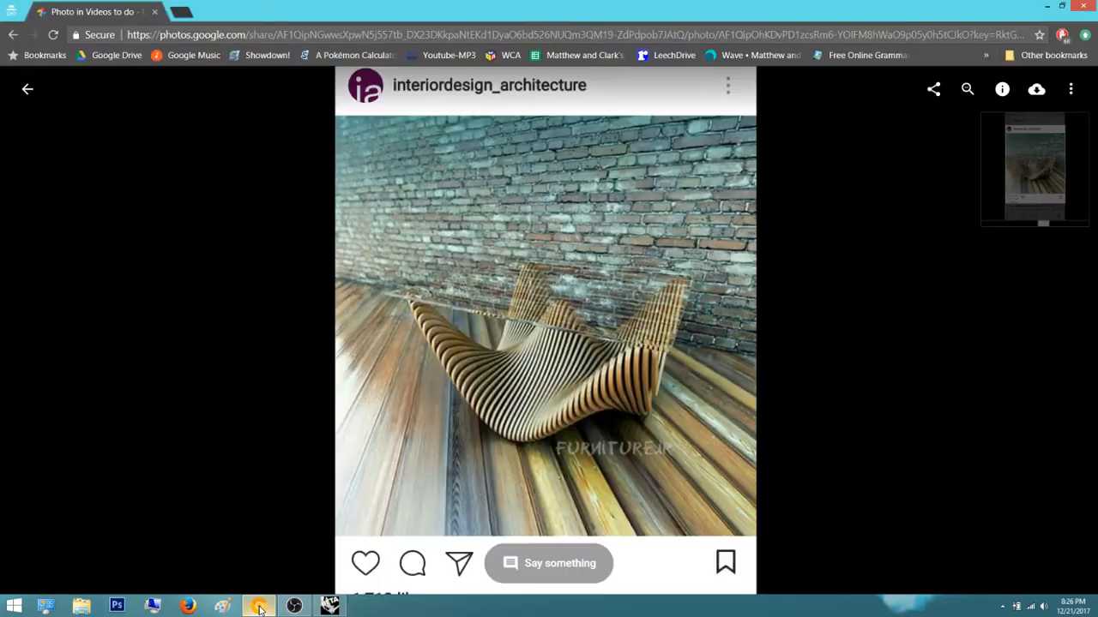
# Compare the points with the furniture photo in the browser and lower the Graph Mapper's start Bezier handle slightly from the graph's corner
pyautogui.click(258, 607)
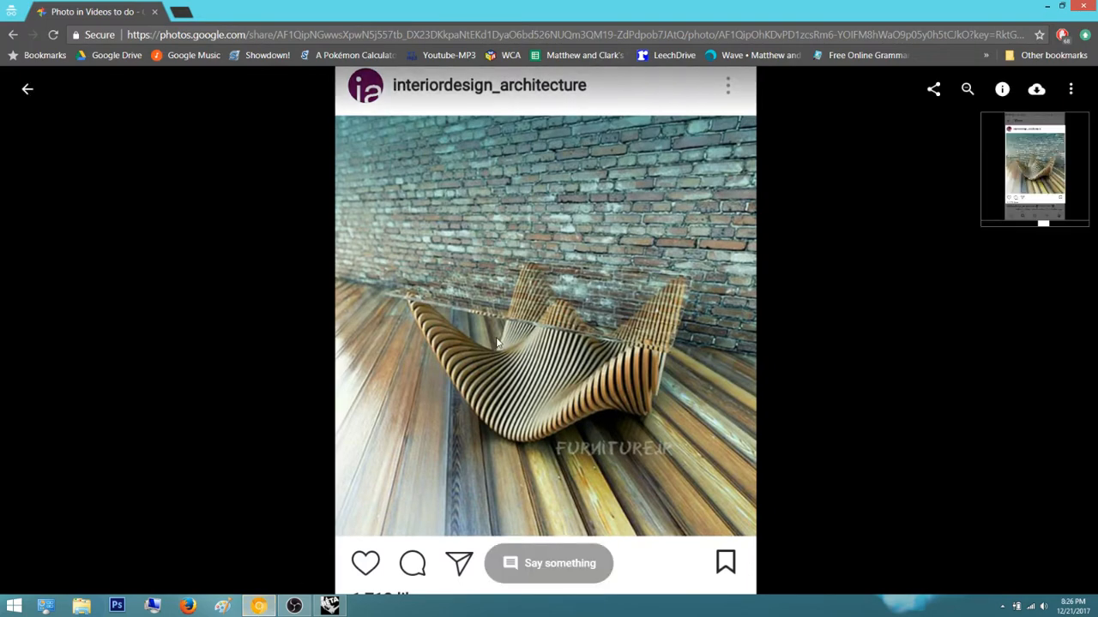
pyautogui.click(1046, 7)
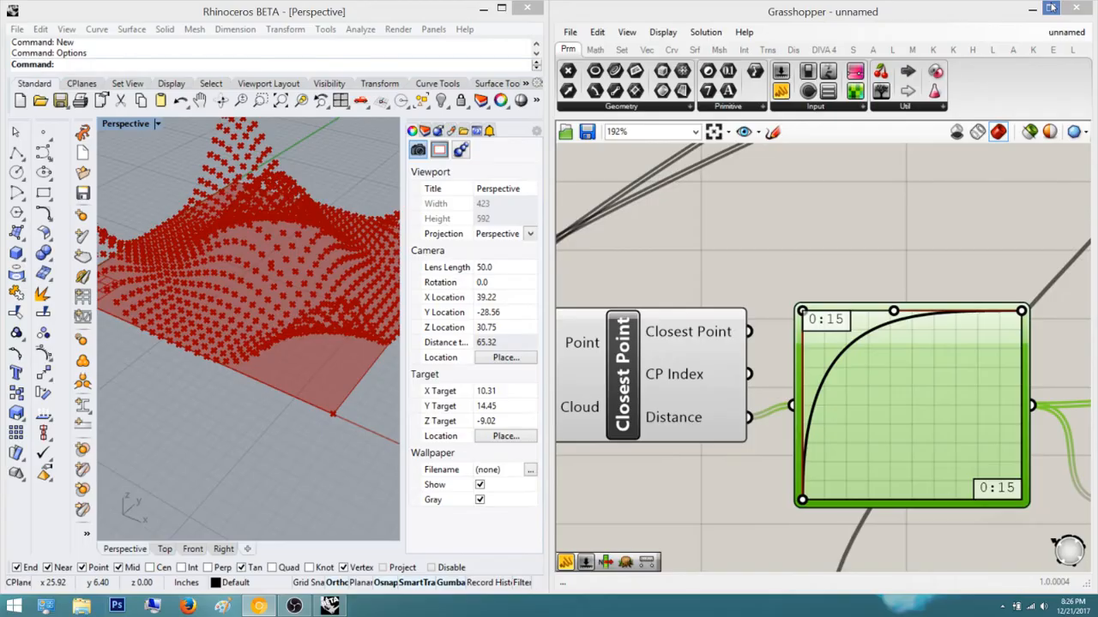
pyautogui.moveTo(262, 285); pyautogui.dragTo(113, 307, button='right')
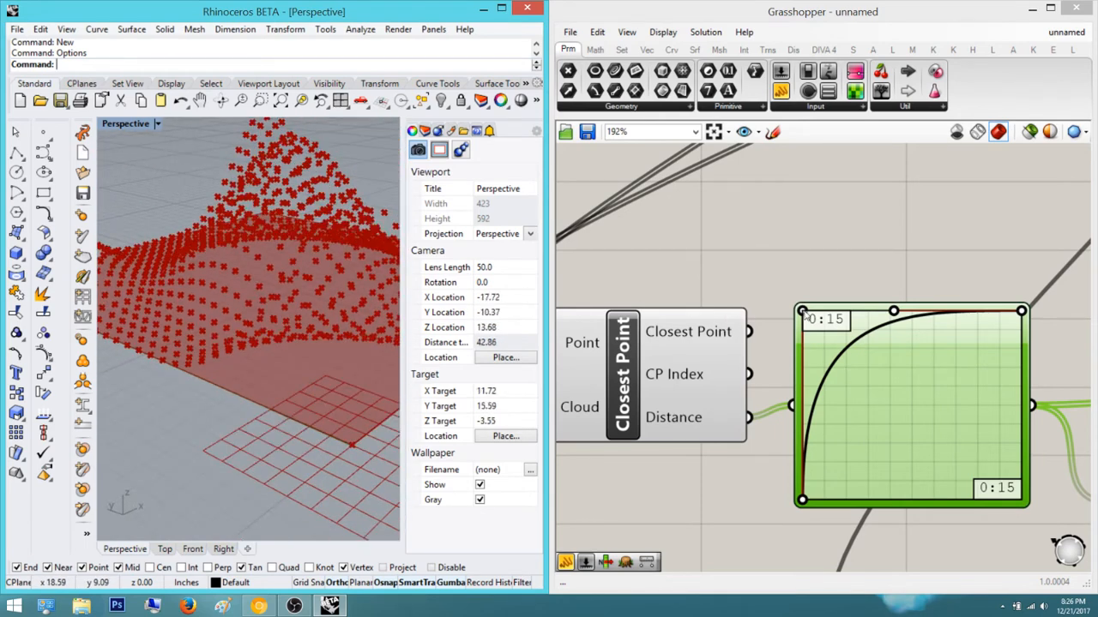
pyautogui.moveTo(803, 313); pyautogui.dragTo(805, 328)
pyautogui.moveTo(307, 271); pyautogui.dragTo(149, 306, button='right')
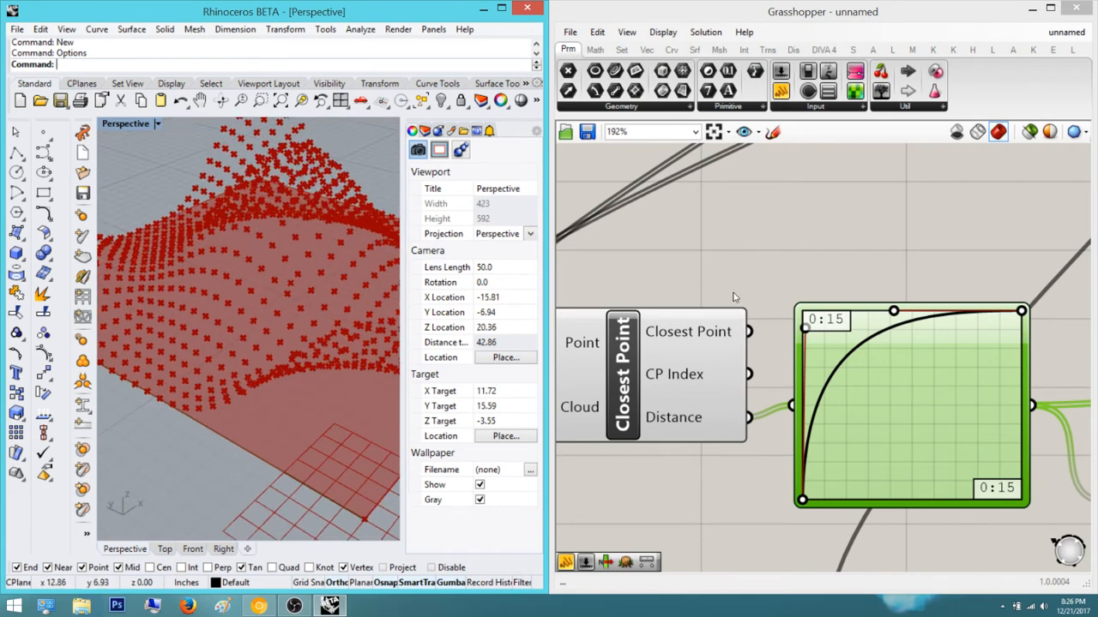
# Add a Surface From Points component and feed the moved points from the Move component's Geometry output into its Points input
pyautogui.scroll(-5, 966, 291)
pyautogui.scroll(3, 966, 291)
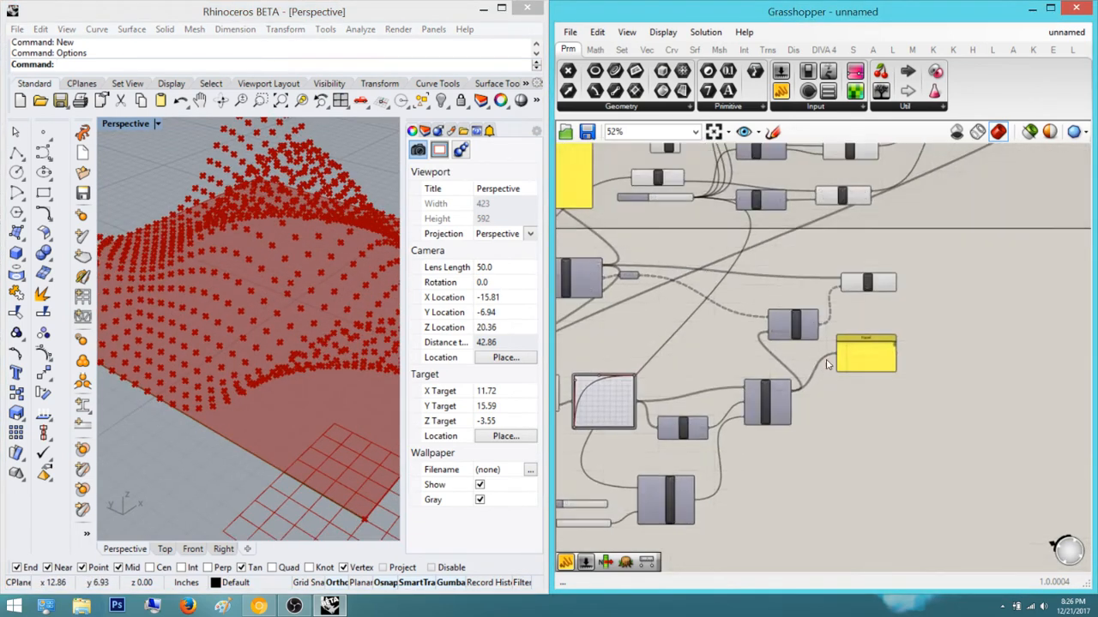
pyautogui.doubleClick(932, 296)
pyautogui.write('surface from')
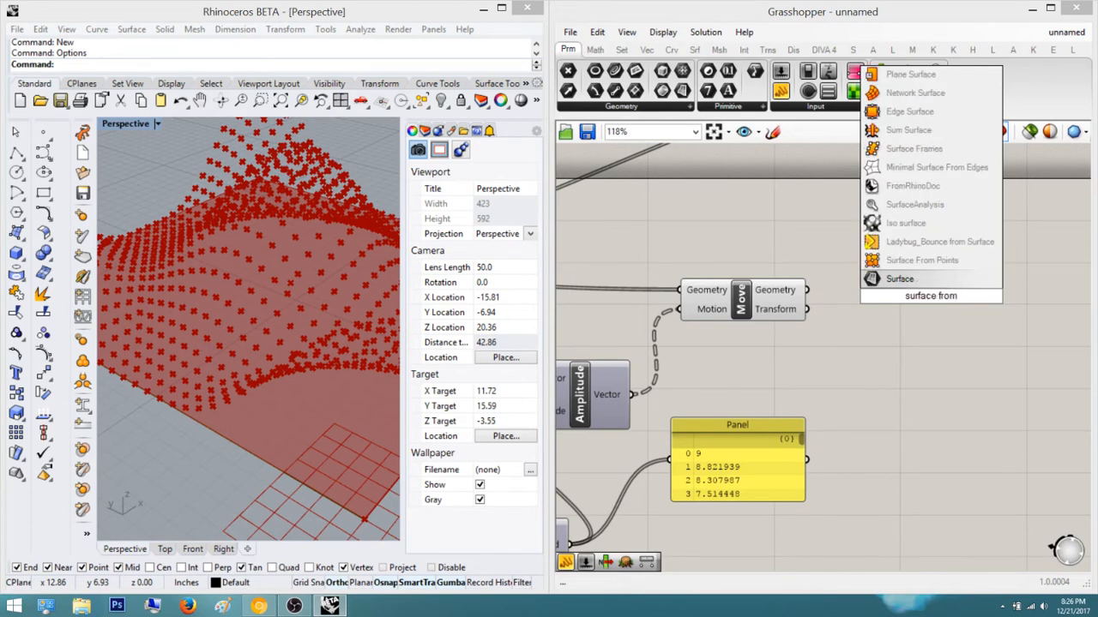
pyautogui.click(922, 260)
pyautogui.scroll(2, 929, 295)
pyautogui.moveTo(847, 242); pyautogui.dragTo(768, 289)
# Add an Addition component, connect its result to U Count, and feed the surface division count slider into its A input
pyautogui.doubleClick(852, 415)
pyautogui.write('addit')
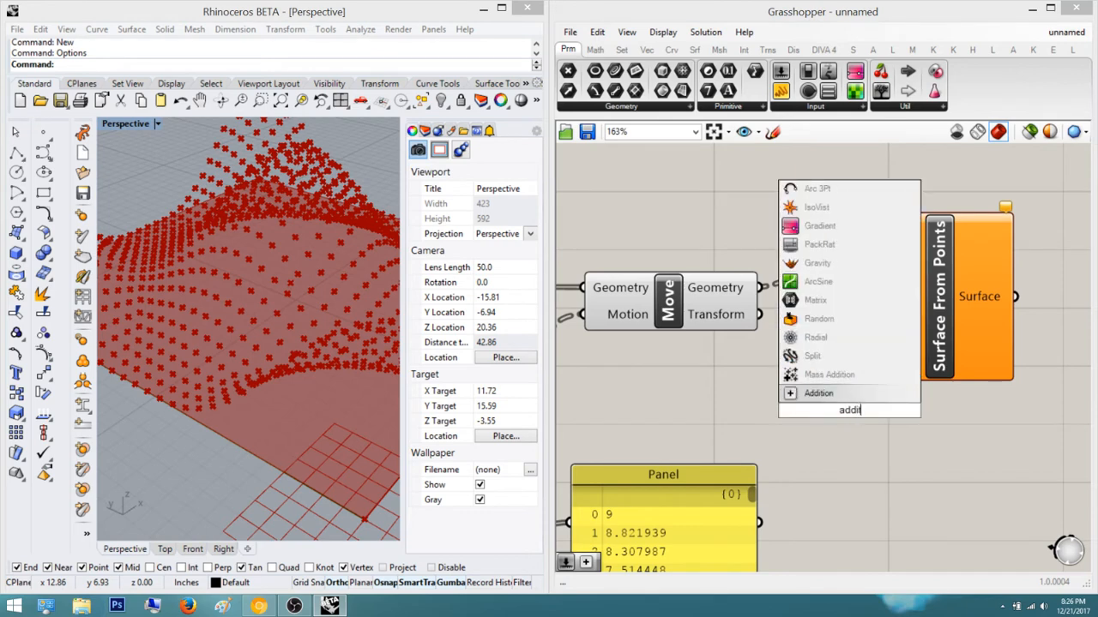
pyautogui.press('Return')
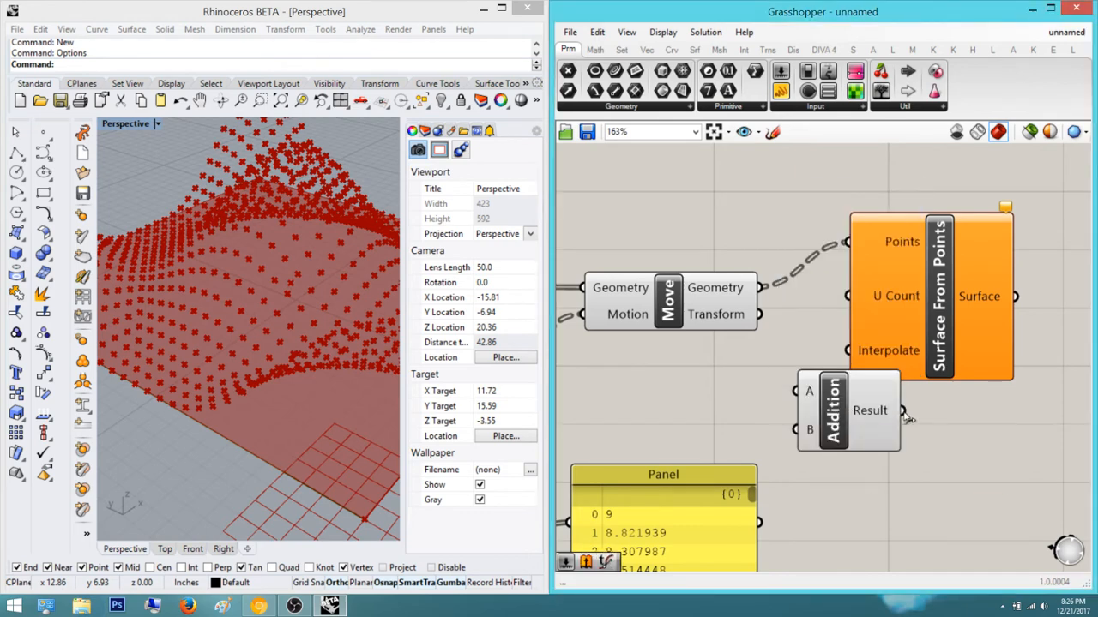
pyautogui.moveTo(903, 411); pyautogui.dragTo(1021, 320)
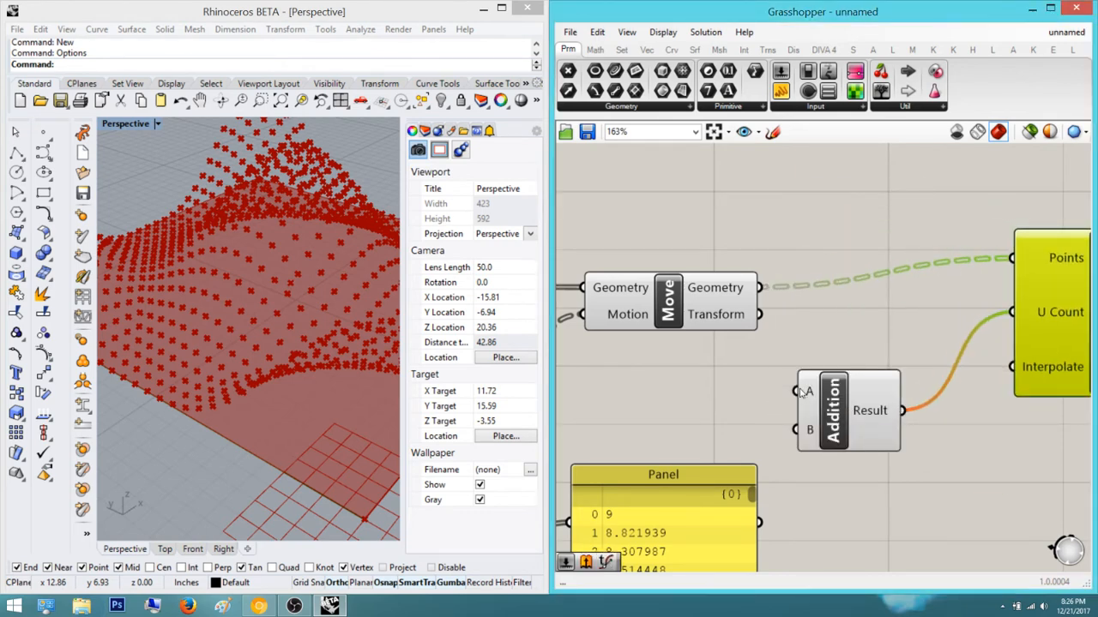
pyautogui.scroll(-10, 802, 390)
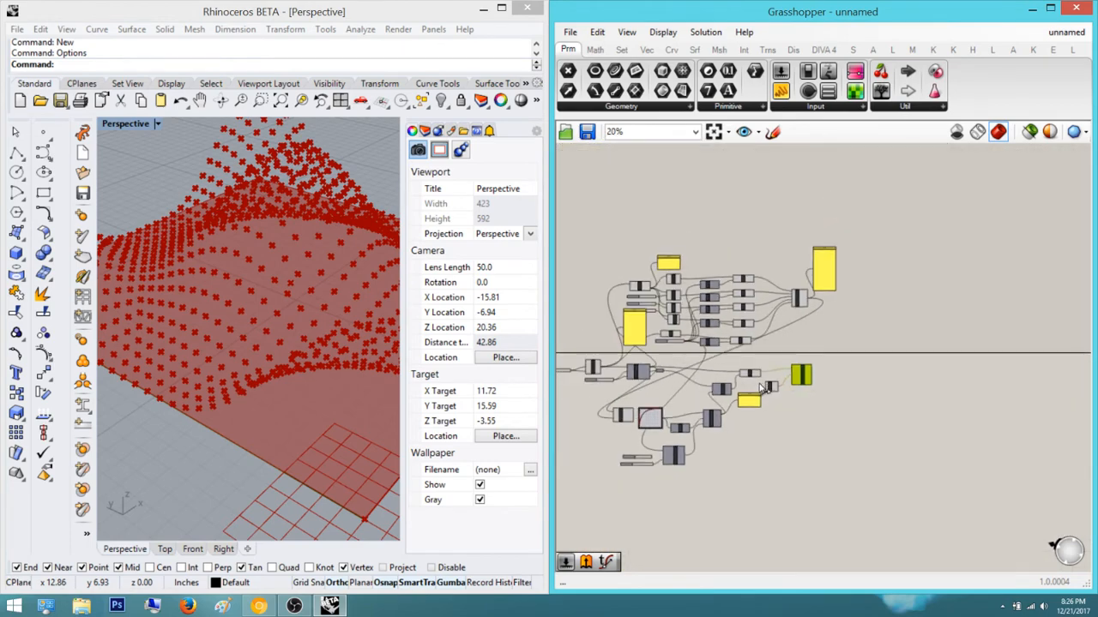
pyautogui.scroll(7, 766, 388)
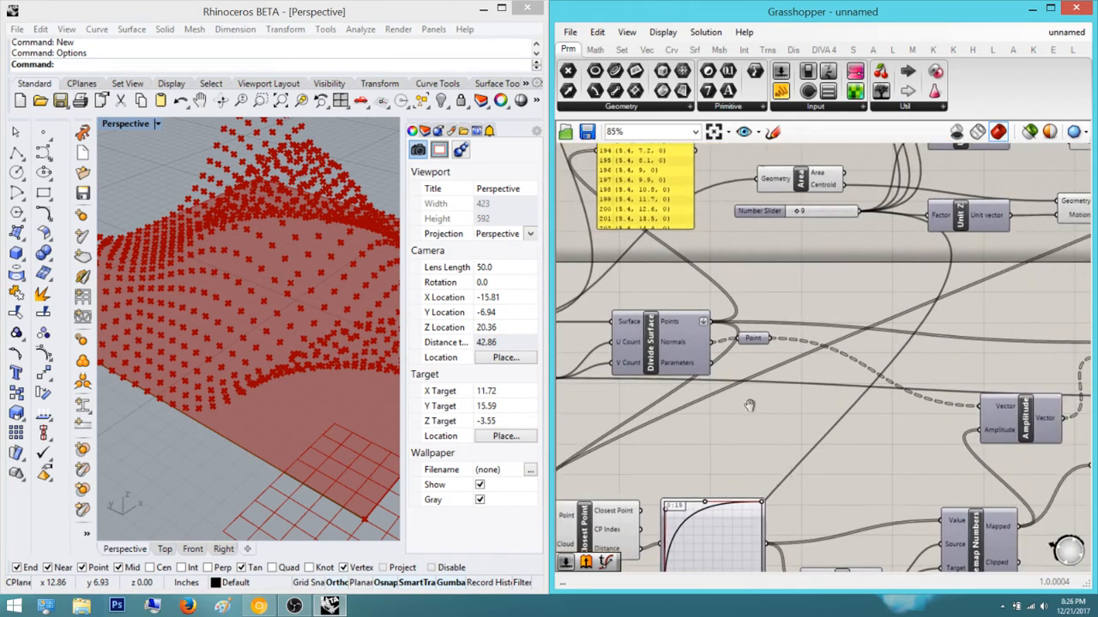
pyautogui.moveTo(750, 405); pyautogui.dragTo(652, 408, button='right')
pyautogui.scroll(-4, 652, 409)
pyautogui.moveTo(916, 433); pyautogui.dragTo(879, 450, button='right')
pyautogui.scroll(4, 878, 450)
# Create a number slider with value 1 and connect it to the Addition component's B input
pyautogui.doubleClick(901, 464)
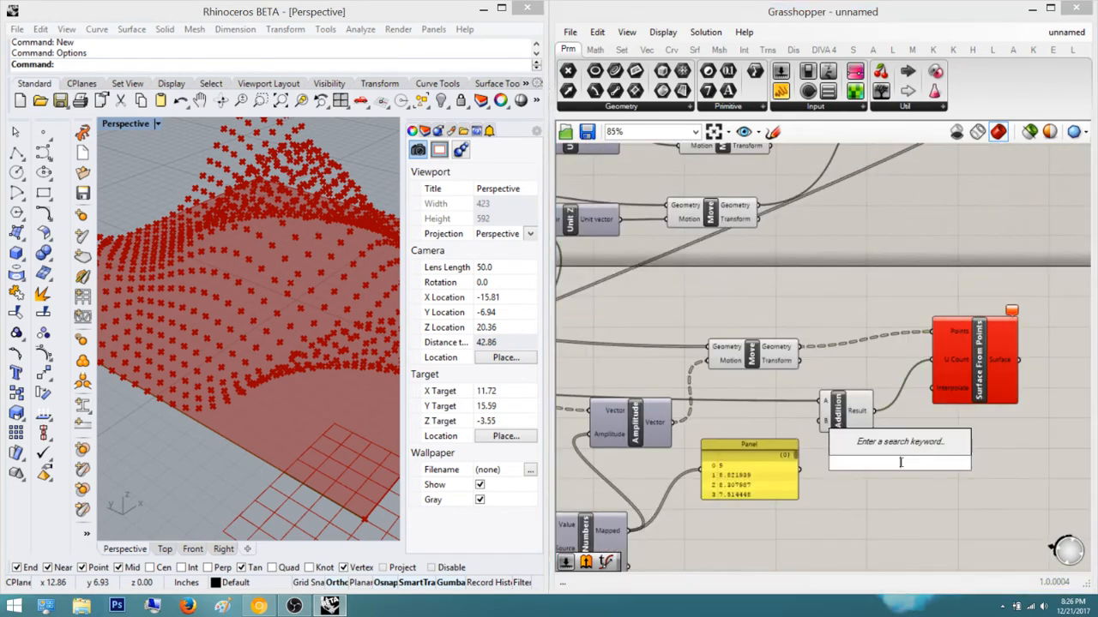
pyautogui.write('1')
pyautogui.press('Return')
pyautogui.scroll(2, 905, 457)
pyautogui.moveTo(991, 464); pyautogui.dragTo(793, 409)
pyautogui.click(1009, 350)
pyautogui.moveTo(278, 325); pyautogui.dragTo(214, 283, button='right')
pyautogui.click(920, 306)
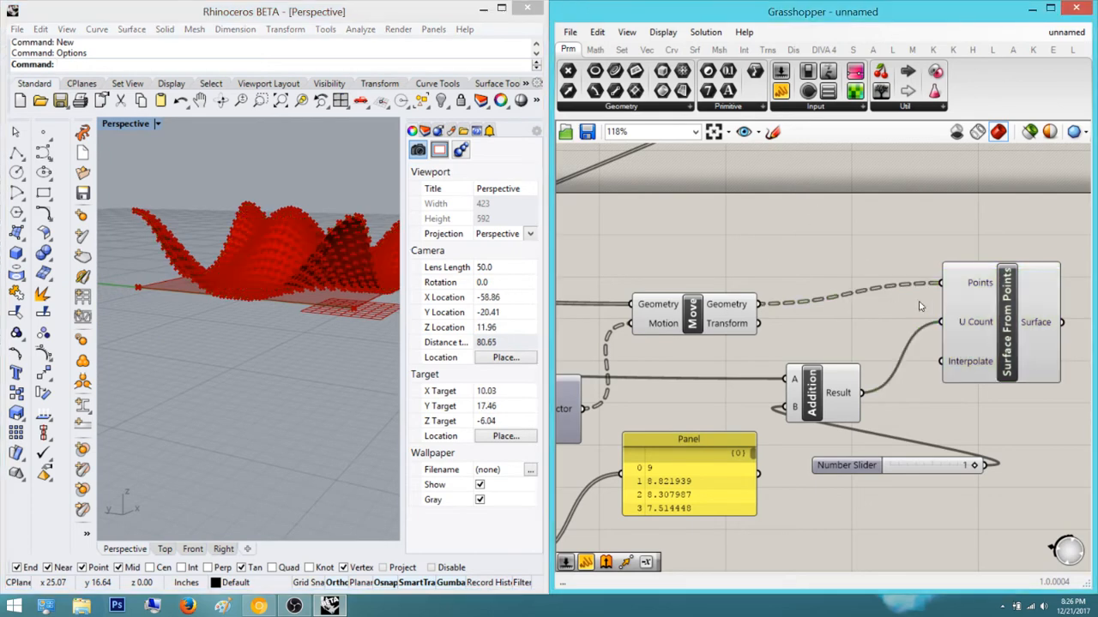
# Tidy the canvas by moving the value 1 slider below the Addition component and shifting Surface From Points farther away from it
pyautogui.moveTo(908, 439); pyautogui.dragTo(859, 467, button='right')
pyautogui.moveTo(830, 503)
pyautogui.mouseDown()
pyautogui.moveTo(605, 451)
pyautogui.moveTo(826, 512)
pyautogui.mouseUp()
pyautogui.scroll(-3, 826, 511)
pyautogui.moveTo(792, 429); pyautogui.dragTo(666, 524)
pyautogui.click(864, 440)
pyautogui.moveTo(866, 438); pyautogui.dragTo(815, 478, button='right')
pyautogui.moveTo(854, 367); pyautogui.dragTo(992, 353)
# Compare the generated surface with the furniture reference photo in a reduced browser window beside the model
pyautogui.moveTo(262, 267); pyautogui.dragTo(198, 259, button='right')
pyautogui.scroll(6, 248, 278)
pyautogui.scroll(-2, 198, 259)
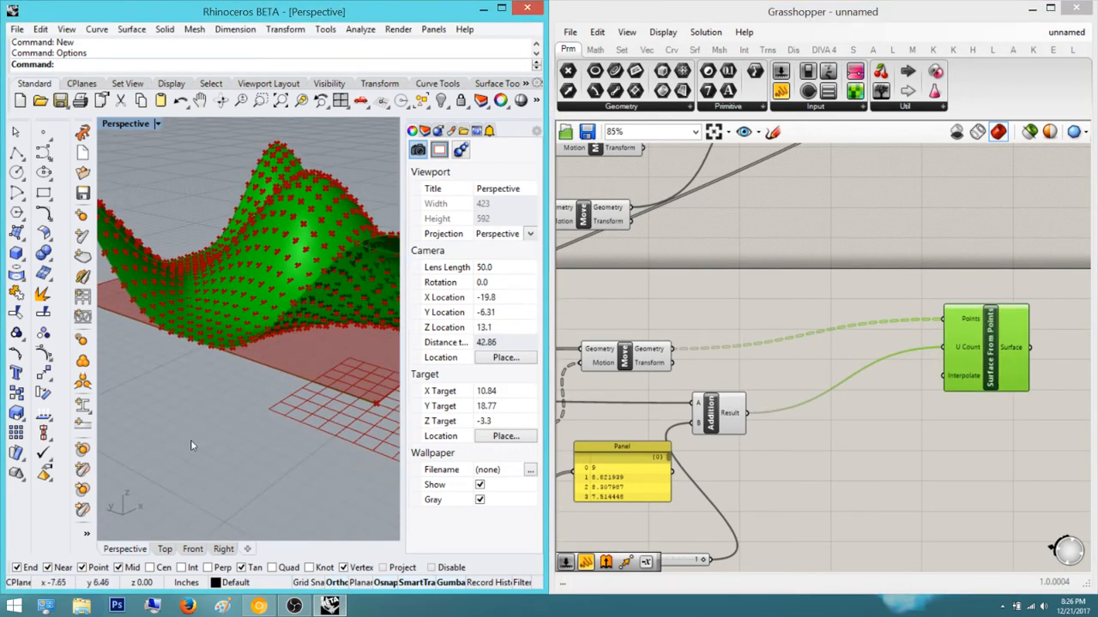
pyautogui.click(259, 605)
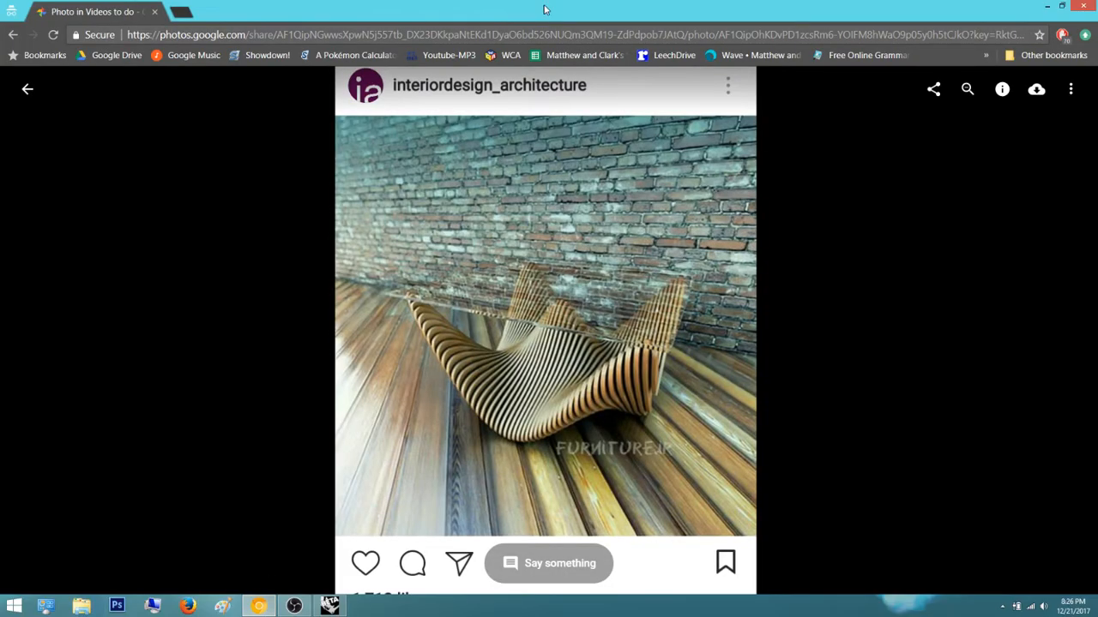
pyautogui.moveTo(547, 11); pyautogui.dragTo(709, 135)
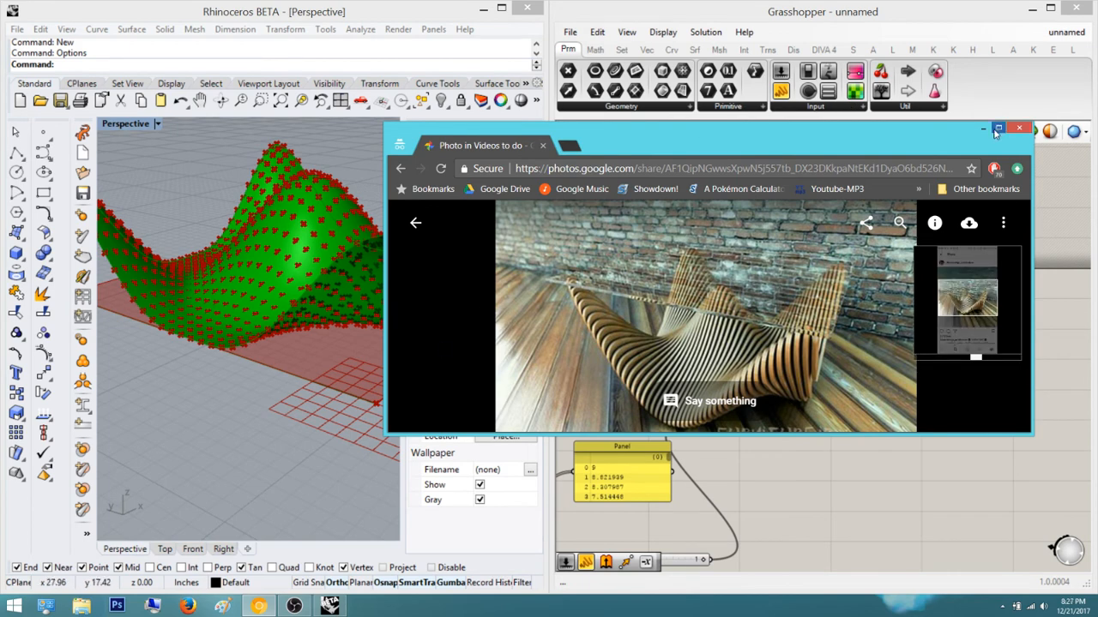
pyautogui.click(983, 129)
# Set the Graph Mapper's start Bezier handle at the graph's upper-left corner and nudge the end handle just below the top edge
pyautogui.moveTo(769, 416); pyautogui.dragTo(1027, 264, button='right')
pyautogui.scroll(-3, 1026, 265)
pyautogui.moveTo(728, 435); pyautogui.dragTo(797, 424, button='right')
pyautogui.scroll(3, 797, 424)
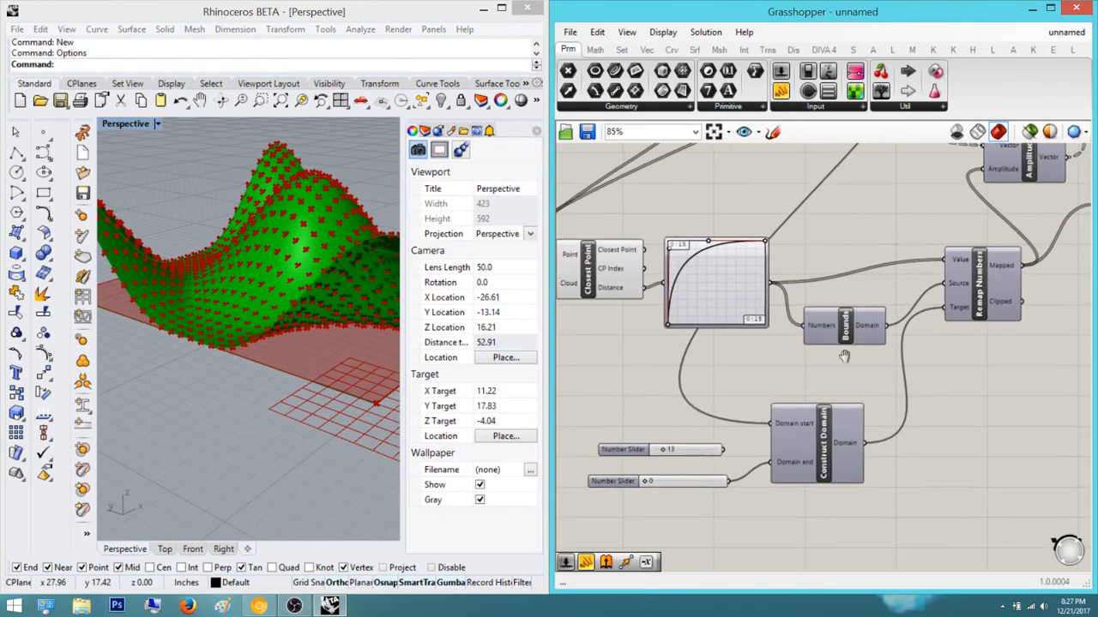
pyautogui.moveTo(845, 356); pyautogui.dragTo(927, 418, button='right')
pyautogui.scroll(1, 804, 353)
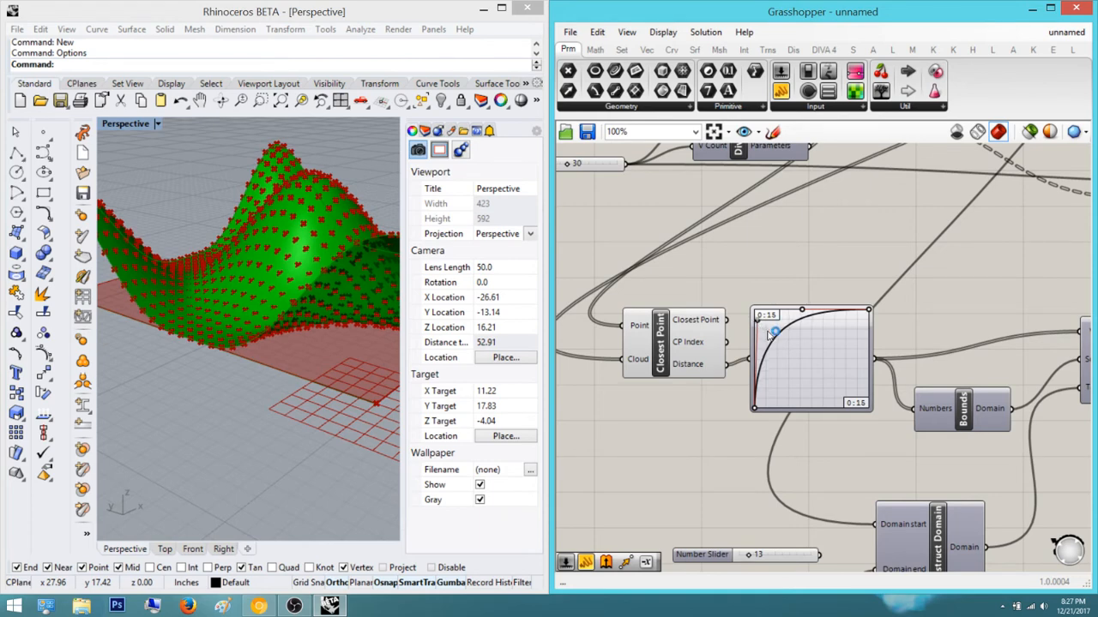
pyautogui.moveTo(769, 338); pyautogui.dragTo(771, 338)
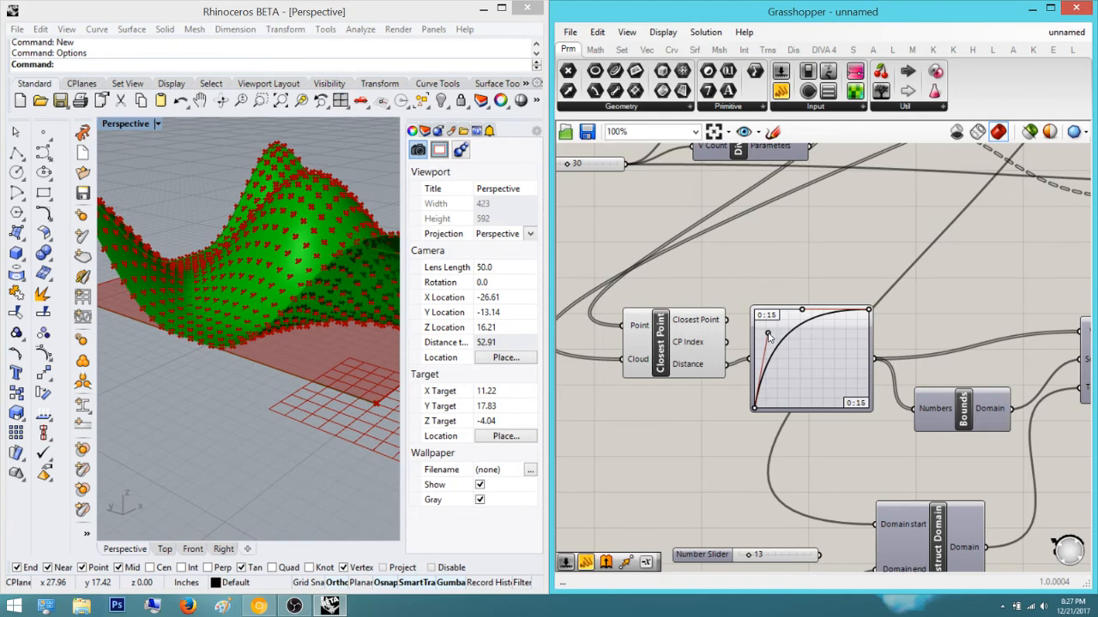
pyautogui.moveTo(742, 308); pyautogui.dragTo(739, 308)
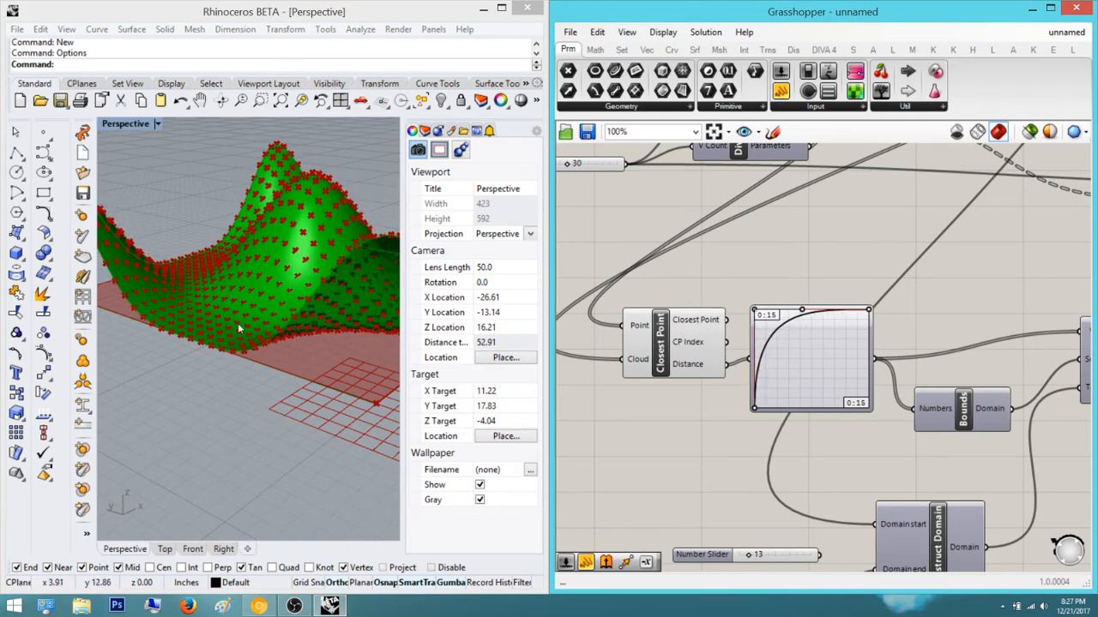
pyautogui.scroll(4, 802, 351)
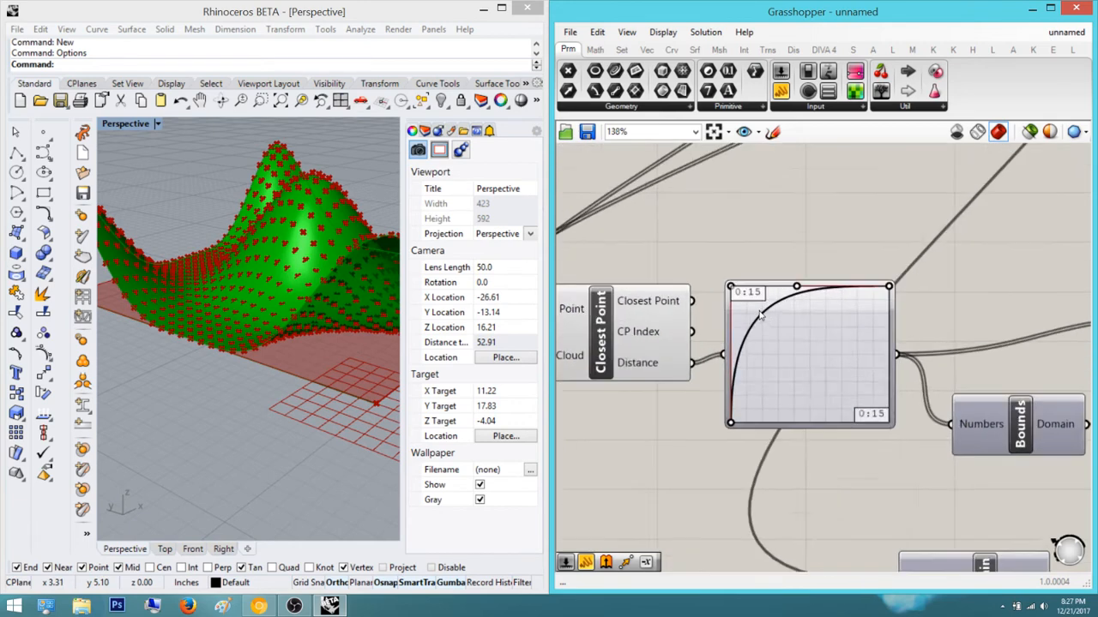
pyautogui.moveTo(802, 289); pyautogui.dragTo(800, 285)
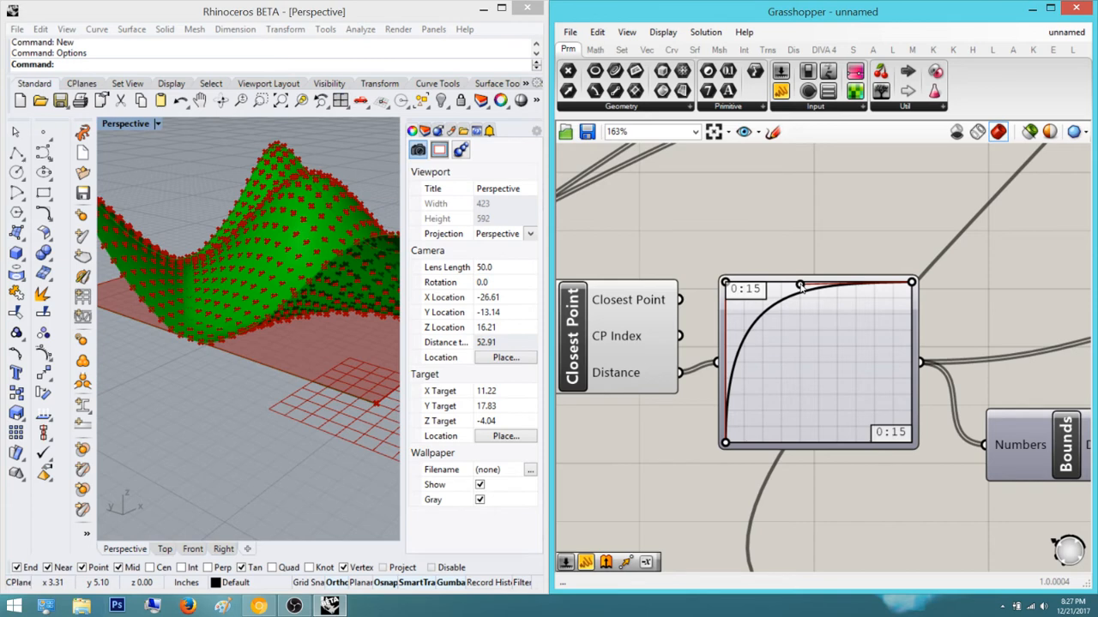
# Examine the curvature, peaks and valleys of the generated surface up close and from several angles
pyautogui.moveTo(190, 315); pyautogui.dragTo(174, 338, button='right')
pyautogui.scroll(4, 174, 338)
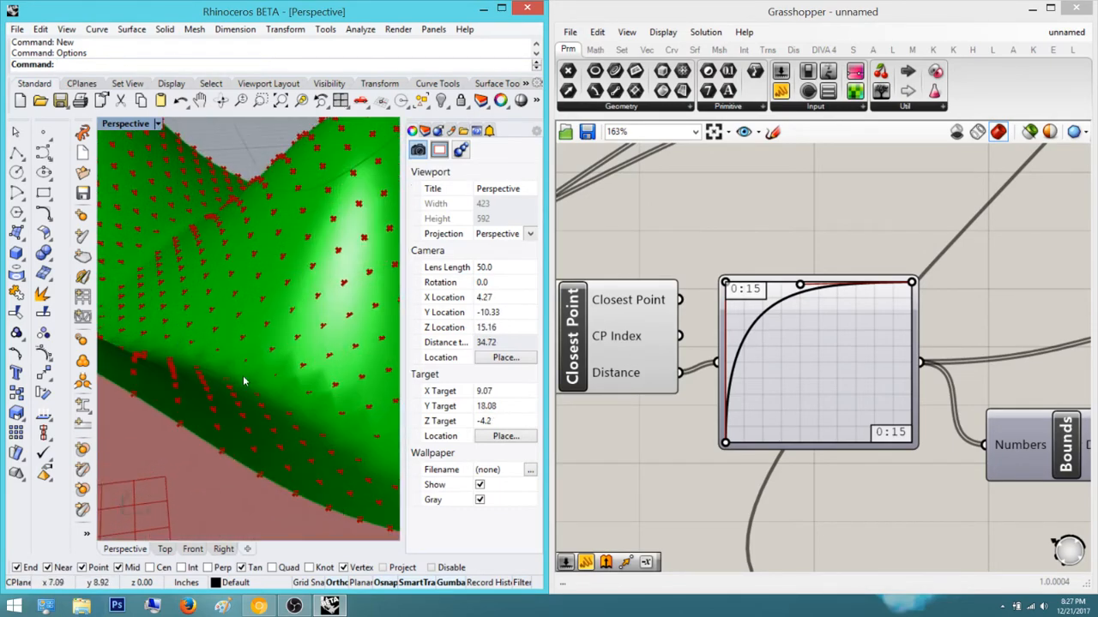
pyautogui.moveTo(225, 391); pyautogui.dragTo(304, 246, button='right')
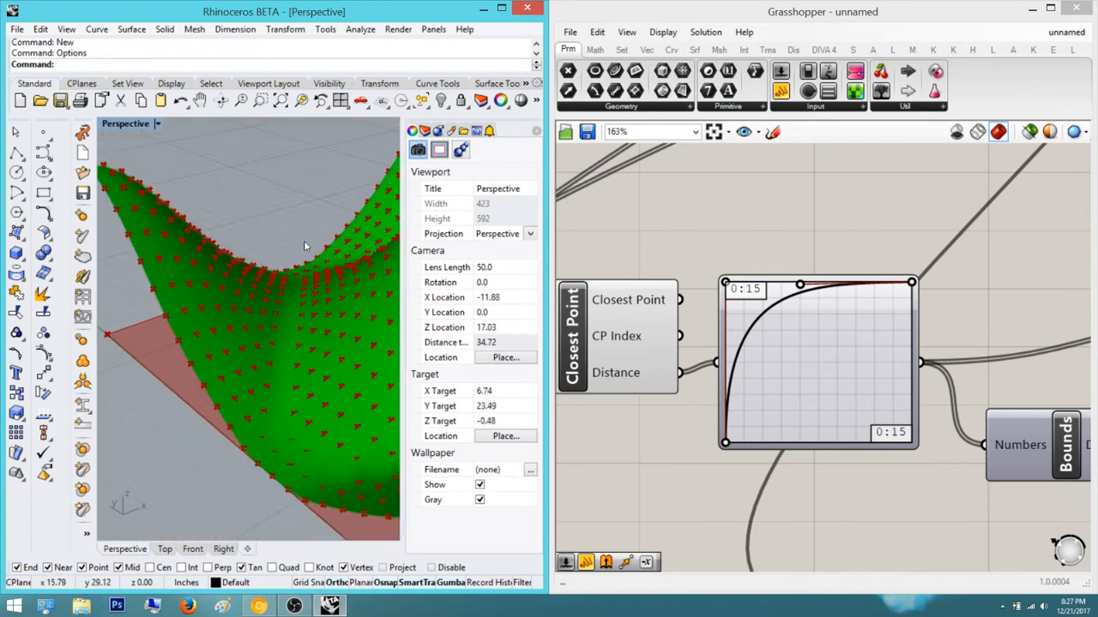
pyautogui.moveTo(240, 311); pyautogui.dragTo(132, 352, button='right')
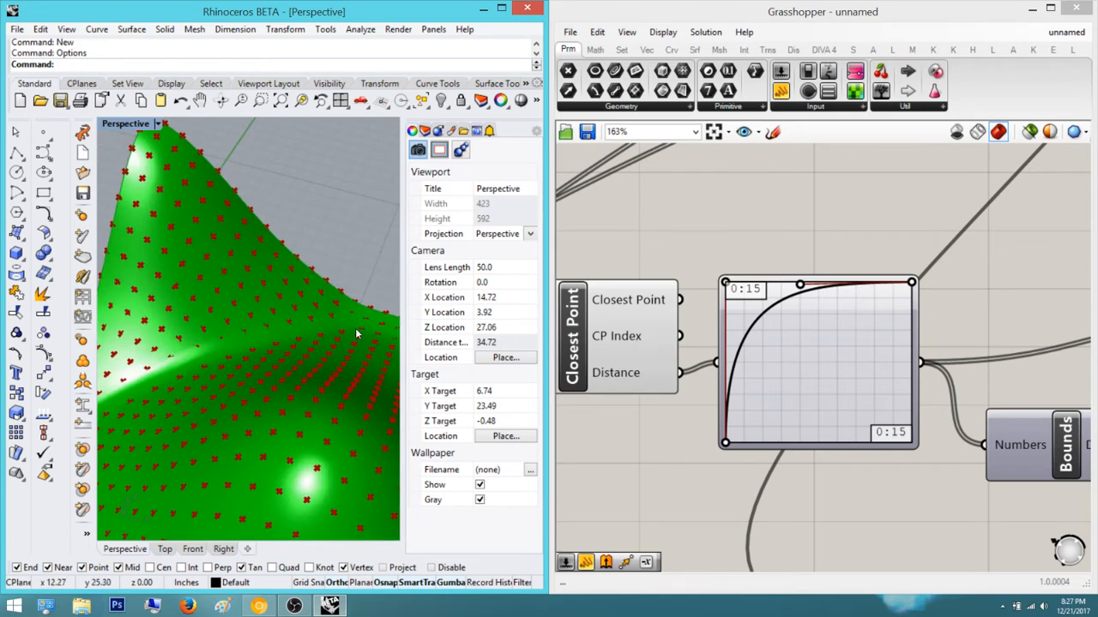
pyautogui.moveTo(249, 355)
pyautogui.mouseDown(button='right')
pyautogui.moveTo(271, 343)
pyautogui.moveTo(217, 357)
pyautogui.moveTo(247, 373)
pyautogui.mouseUp(button='right')
pyautogui.scroll(-4, 267, 345)
pyautogui.scroll(-4, 218, 357)
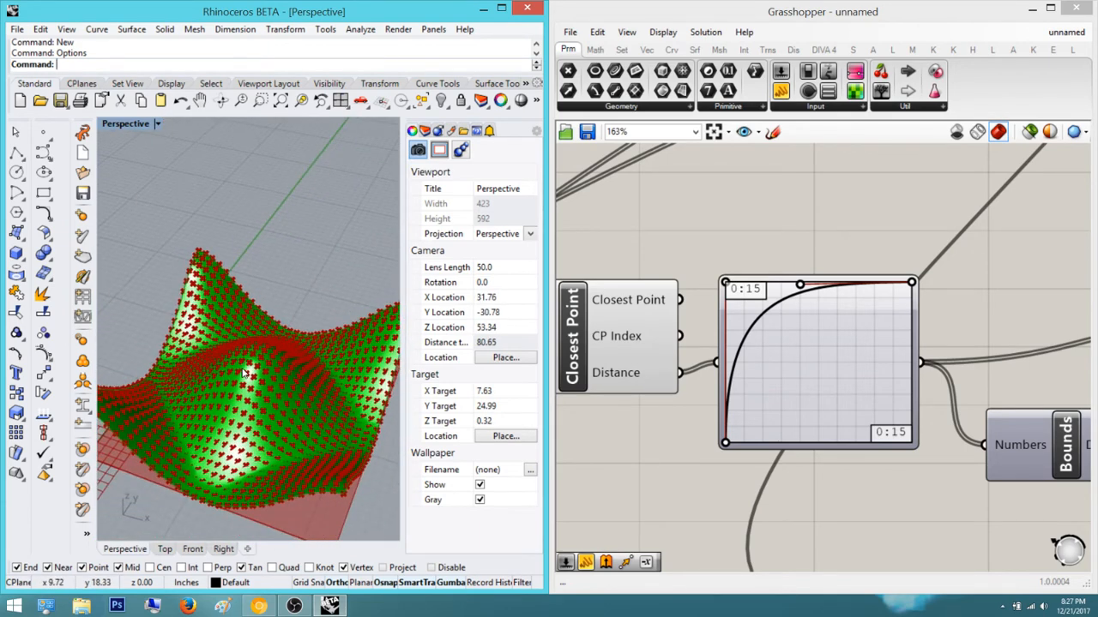
pyautogui.moveTo(196, 377); pyautogui.dragTo(219, 292, button='right')
pyautogui.scroll(-6, 241, 386)
pyautogui.scroll(4, 343, 381)
pyautogui.scroll(8, 343, 381)
pyautogui.scroll(-8, 232, 346)
pyautogui.scroll(6, 144, 456)
pyautogui.moveTo(258, 283); pyautogui.dragTo(194, 330, button='right')
pyautogui.scroll(-2, 194, 329)
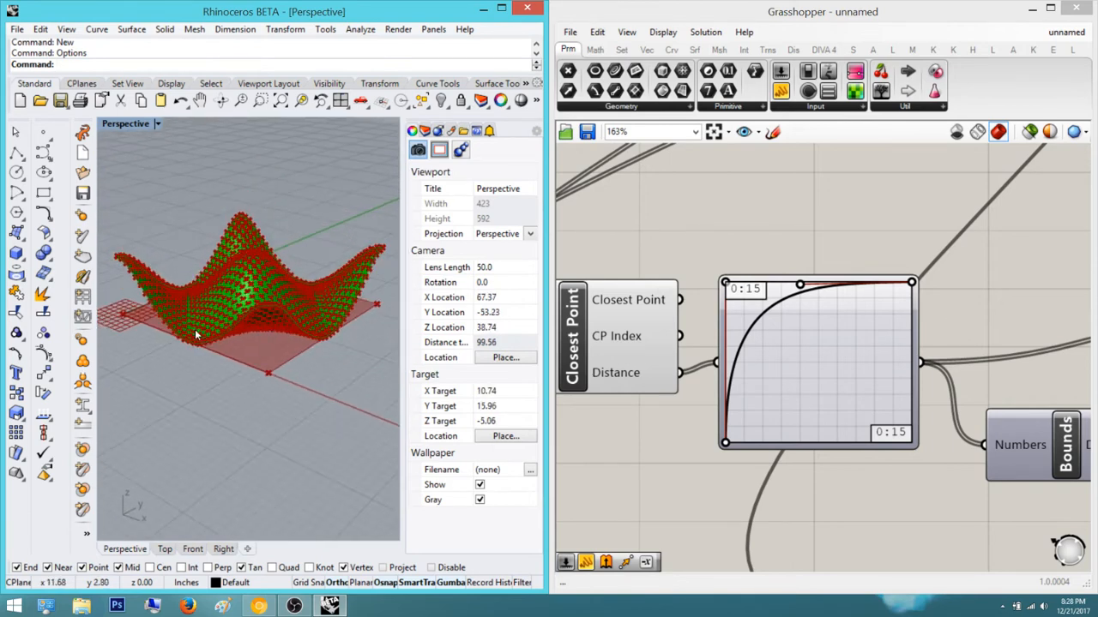
# Compare the surface's corner peak with the furniture photo and place the Graph Mapper's end Bezier handle on the graph's top edge
pyautogui.click(259, 606)
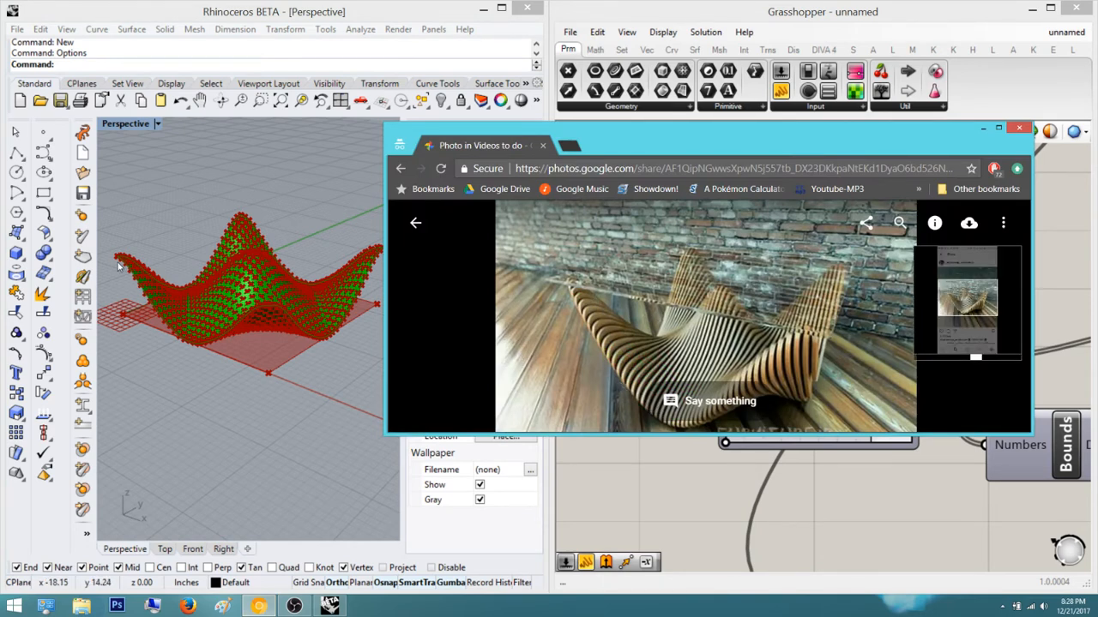
pyautogui.click(153, 265)
pyautogui.scroll(8, 159, 268)
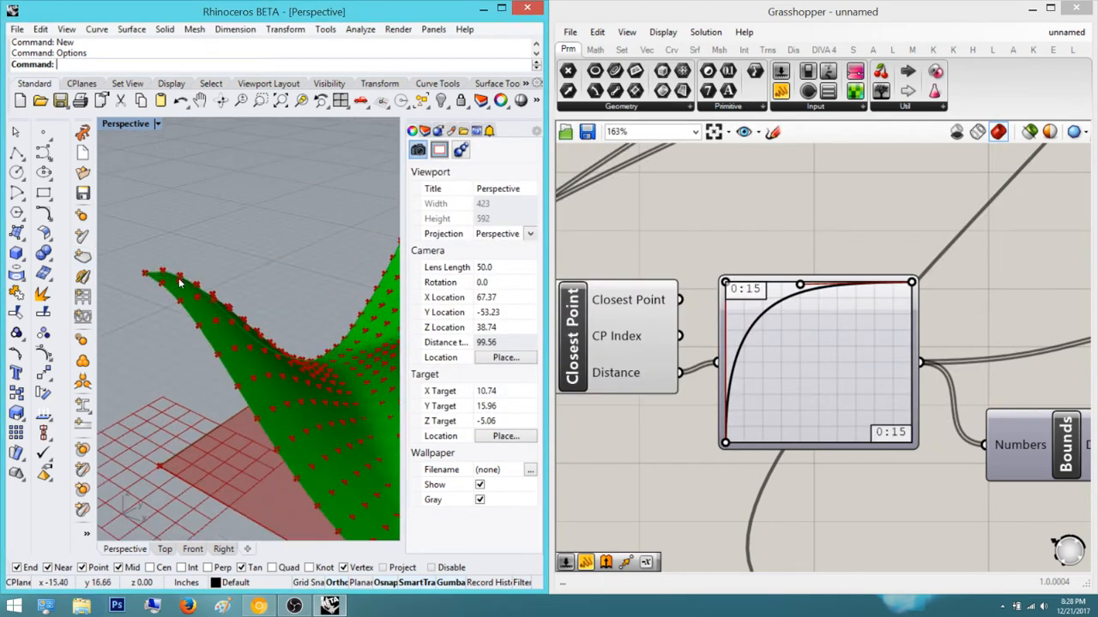
pyautogui.moveTo(165, 273); pyautogui.dragTo(172, 259, button='right')
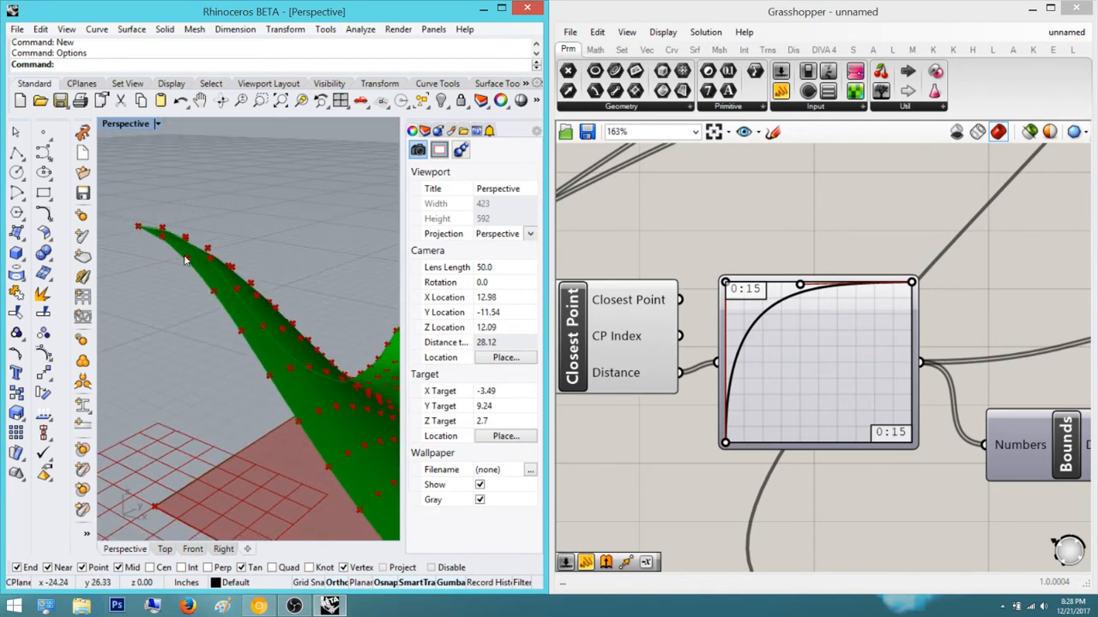
pyautogui.click(800, 287)
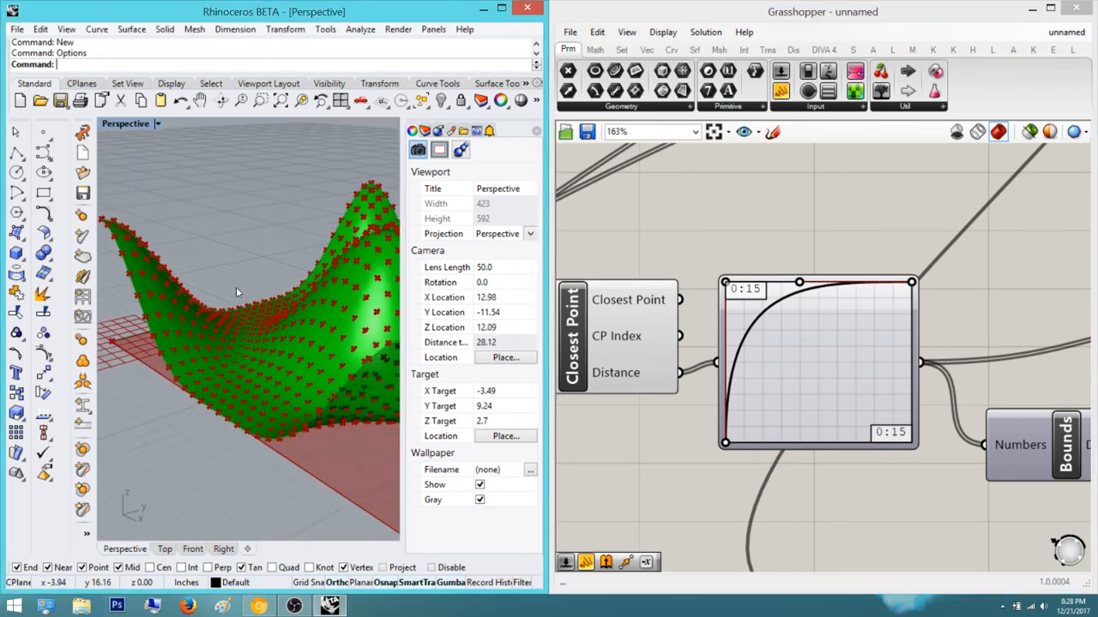
# Lower the Graph Mapper's end Bezier handle slightly below the graph's top edge and compare the surface with the furniture photo
pyautogui.moveTo(239, 292); pyautogui.dragTo(205, 288, button='right')
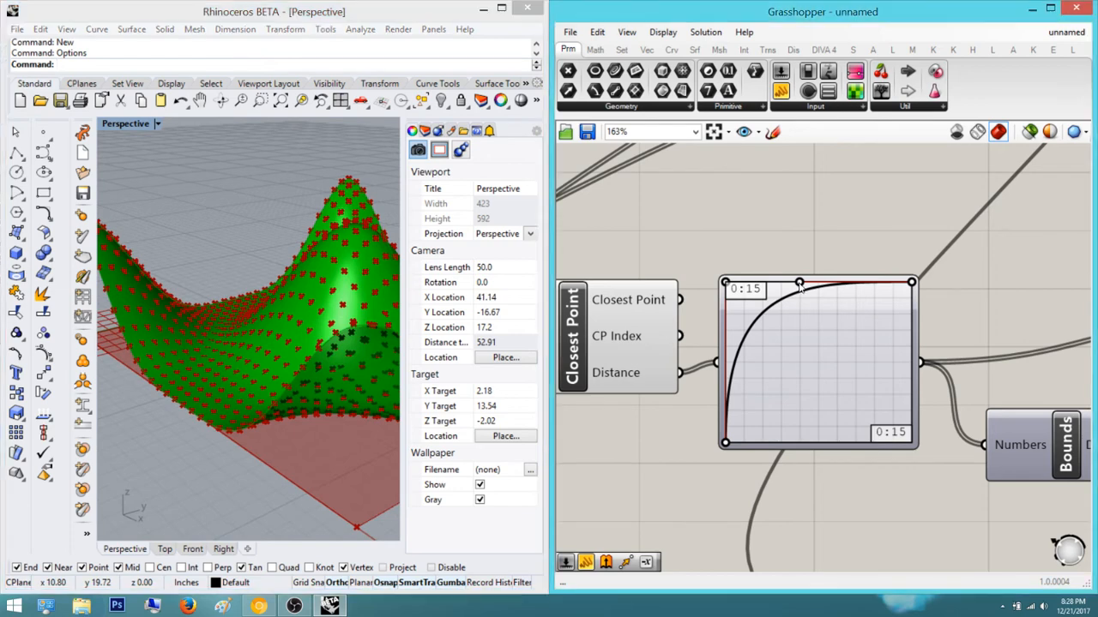
pyautogui.moveTo(802, 291); pyautogui.dragTo(801, 293)
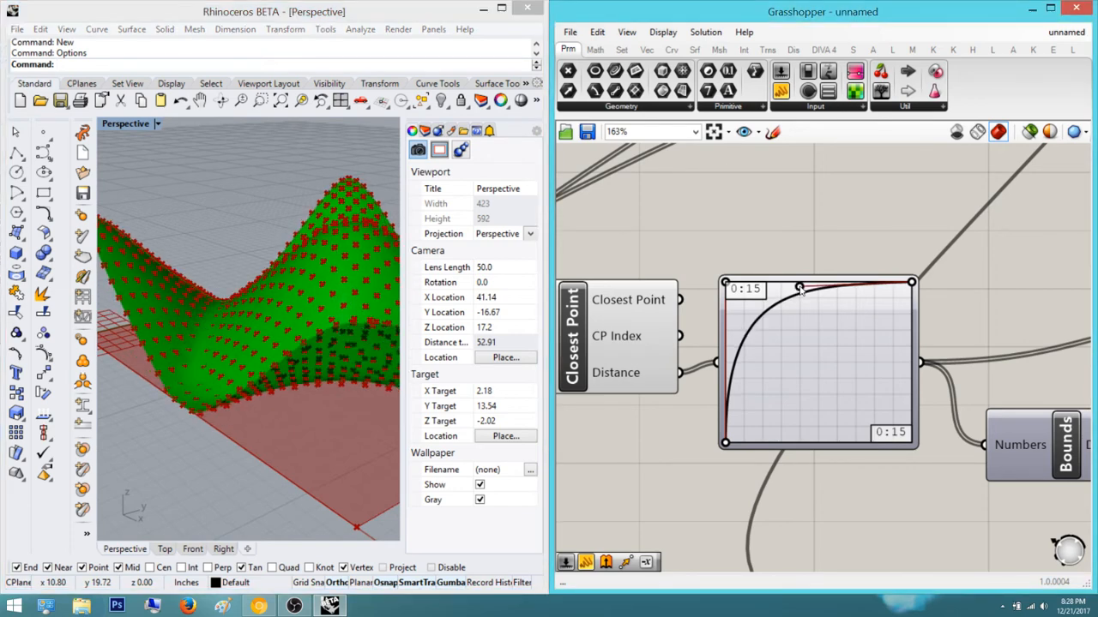
pyautogui.moveTo(311, 289); pyautogui.dragTo(246, 348, button='right')
pyautogui.click(264, 607)
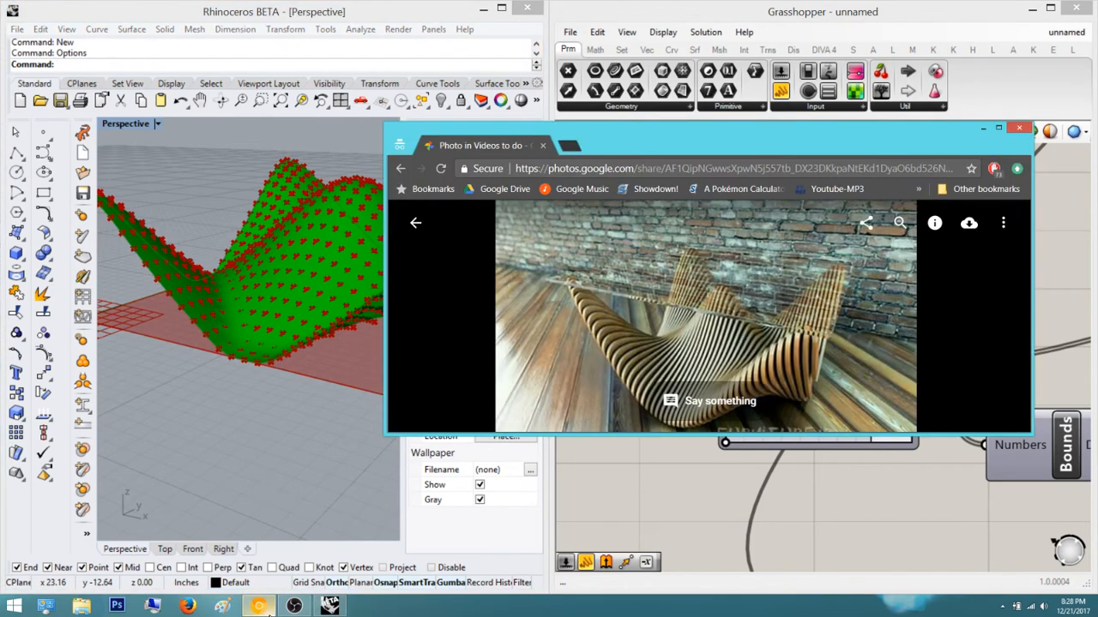
pyautogui.click(264, 606)
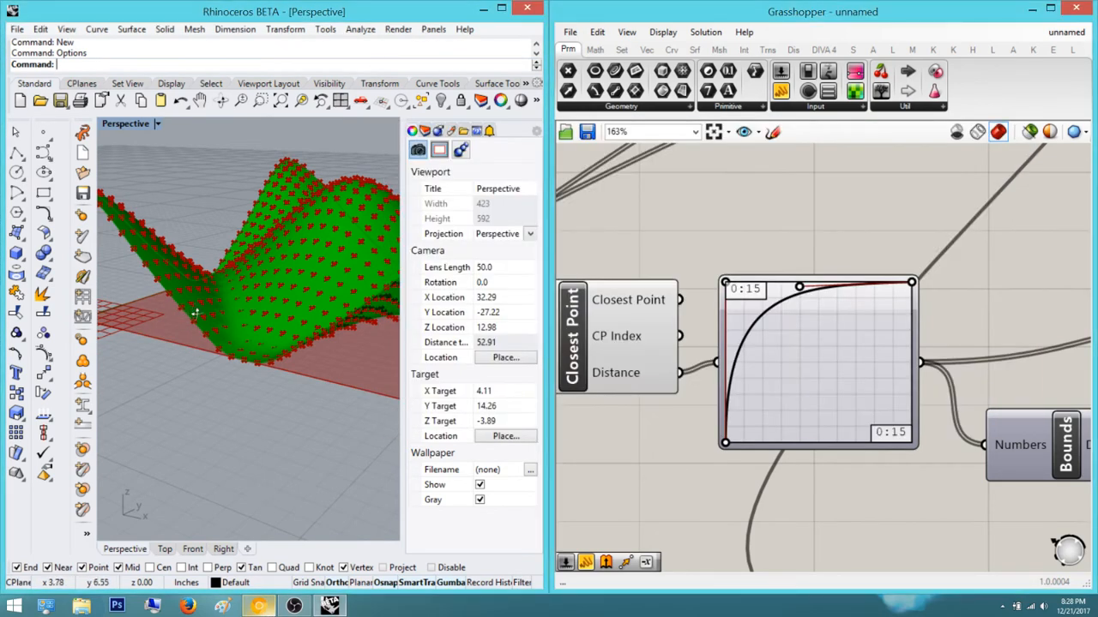
# Move the Graph Mapper's start Bezier handle inward and slightly below the graph's upper-left corner
pyautogui.moveTo(246, 348); pyautogui.dragTo(176, 287, button='right')
pyautogui.moveTo(229, 357); pyautogui.dragTo(333, 314, button='right')
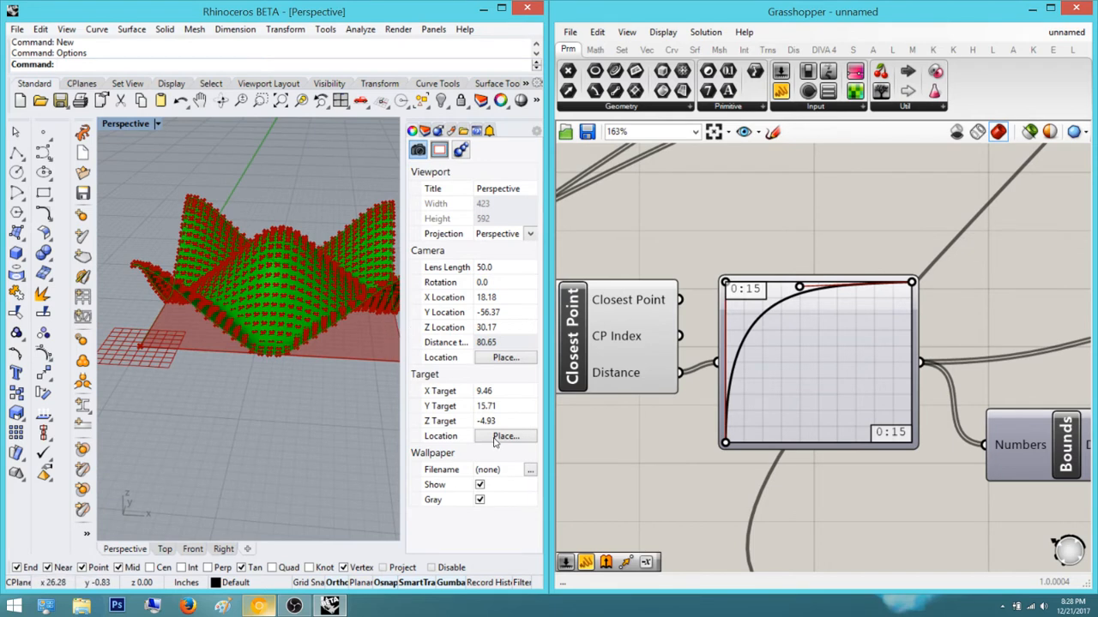
pyautogui.moveTo(795, 312); pyautogui.dragTo(782, 336, button='right')
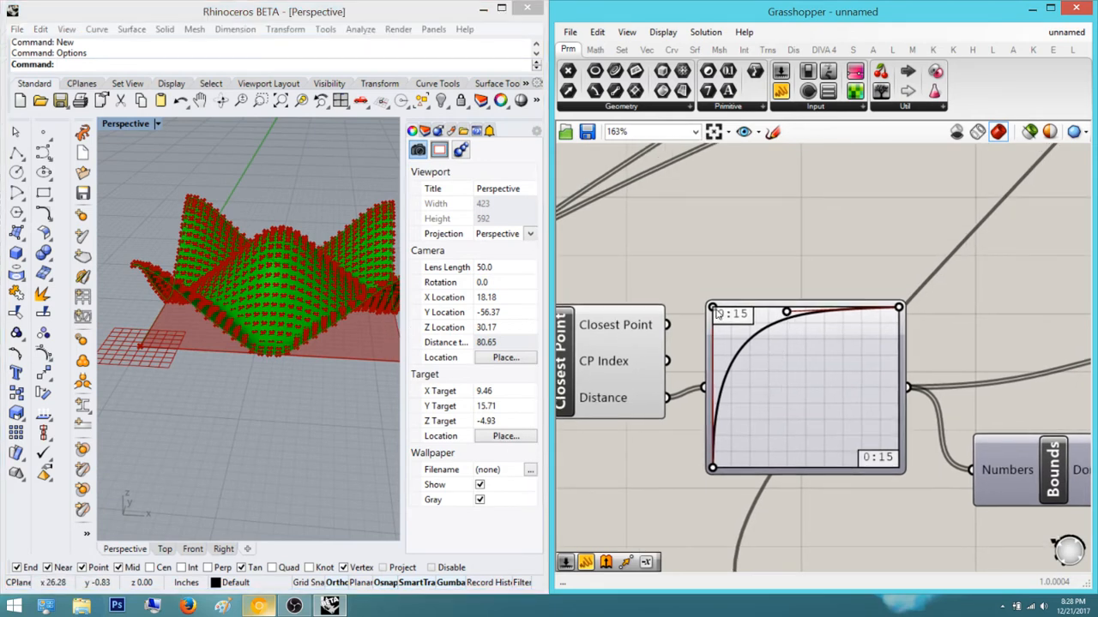
pyautogui.moveTo(719, 316); pyautogui.dragTo(727, 336)
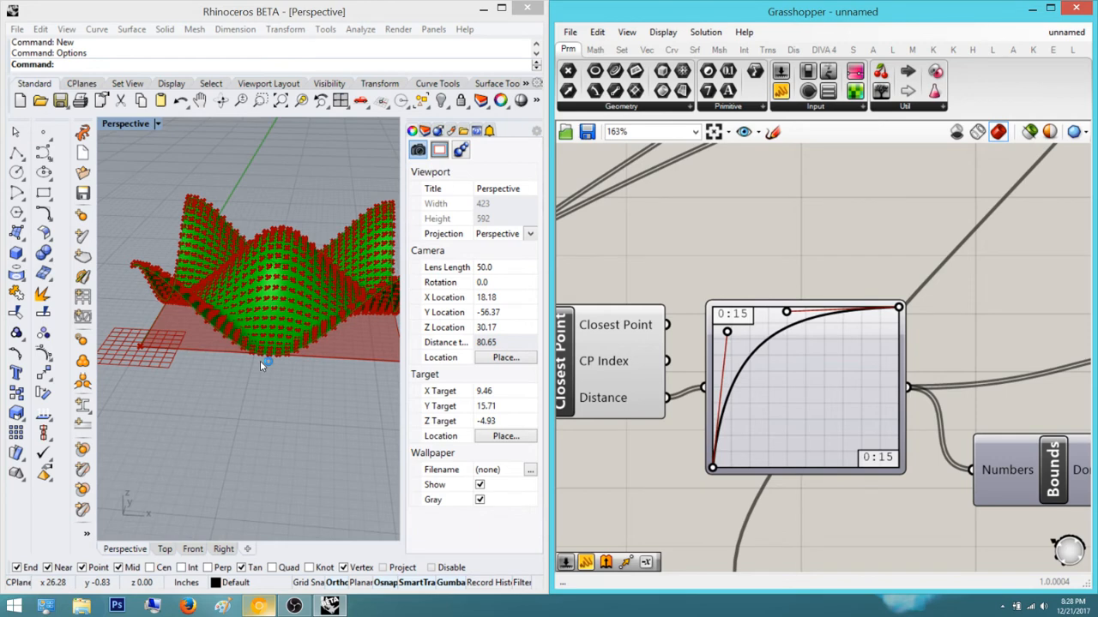
# Examine up close how the surface's lowest edge curves where it meets the base plane
pyautogui.scroll(2, 261, 365)
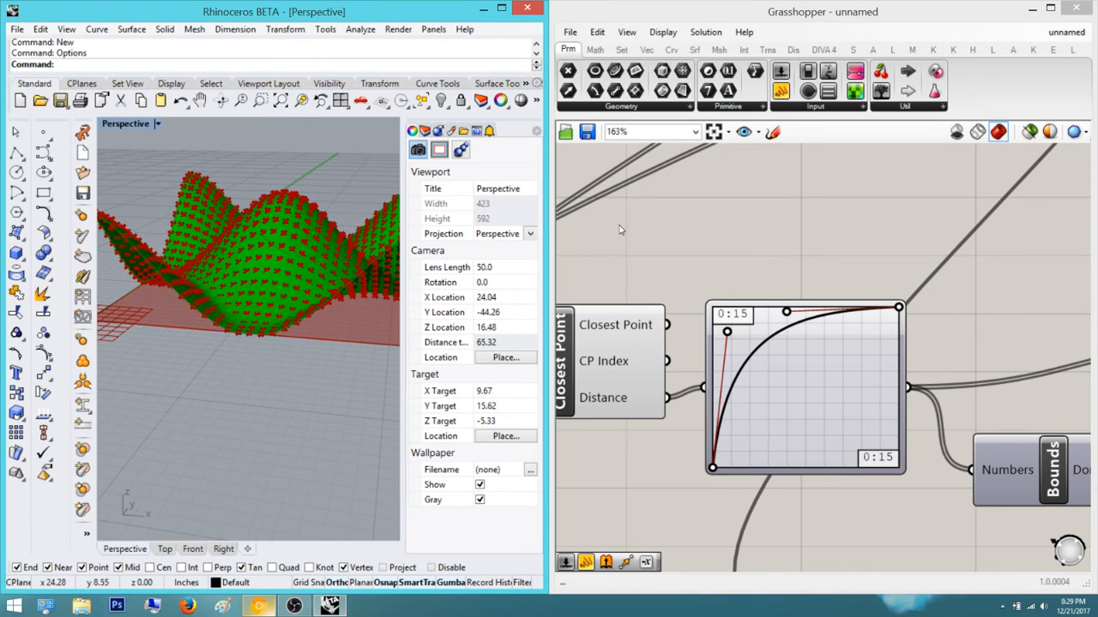
pyautogui.scroll(4, 275, 299)
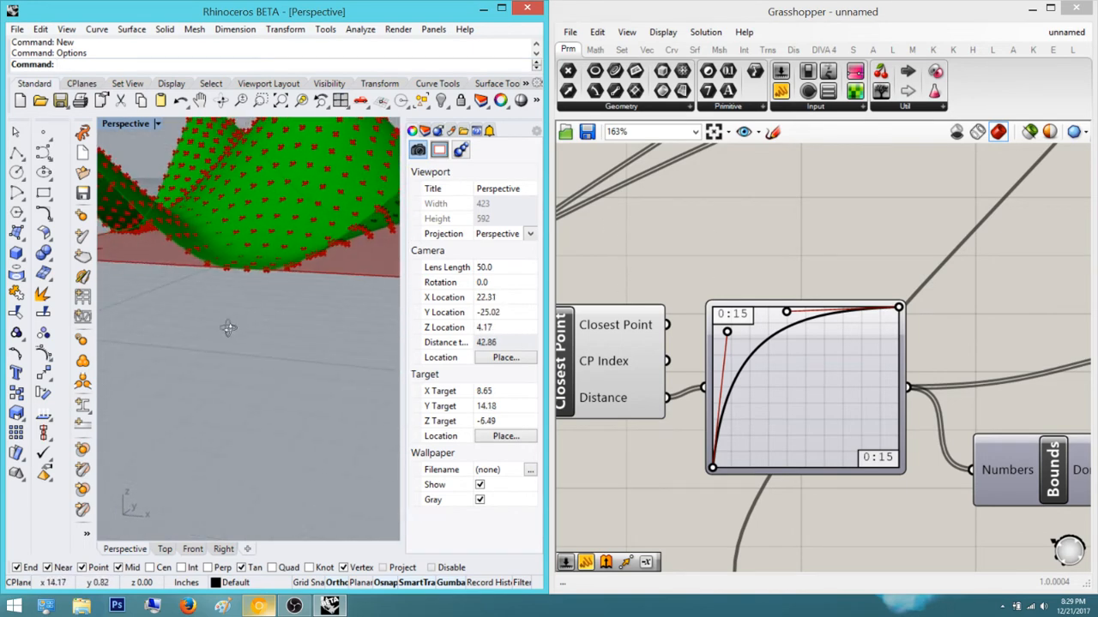
pyautogui.moveTo(228, 329); pyautogui.dragTo(231, 329, button='right')
pyautogui.scroll(-2, 179, 220)
pyautogui.moveTo(199, 249); pyautogui.dragTo(277, 242, button='right')
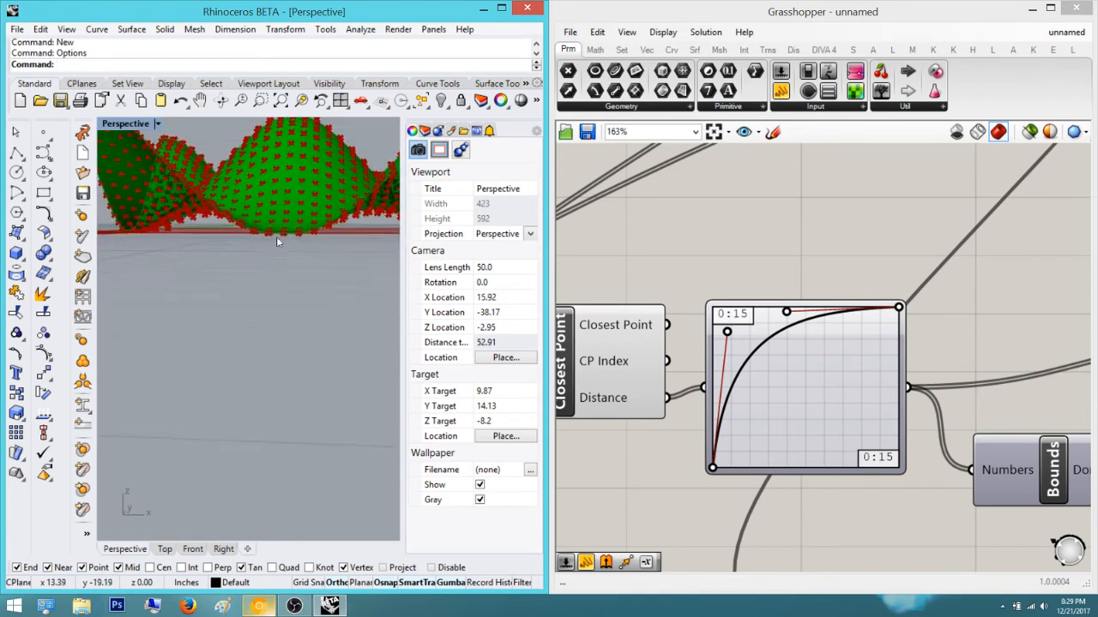
pyautogui.scroll(2, 278, 241)
pyautogui.moveTo(213, 219); pyautogui.dragTo(217, 264, button='right')
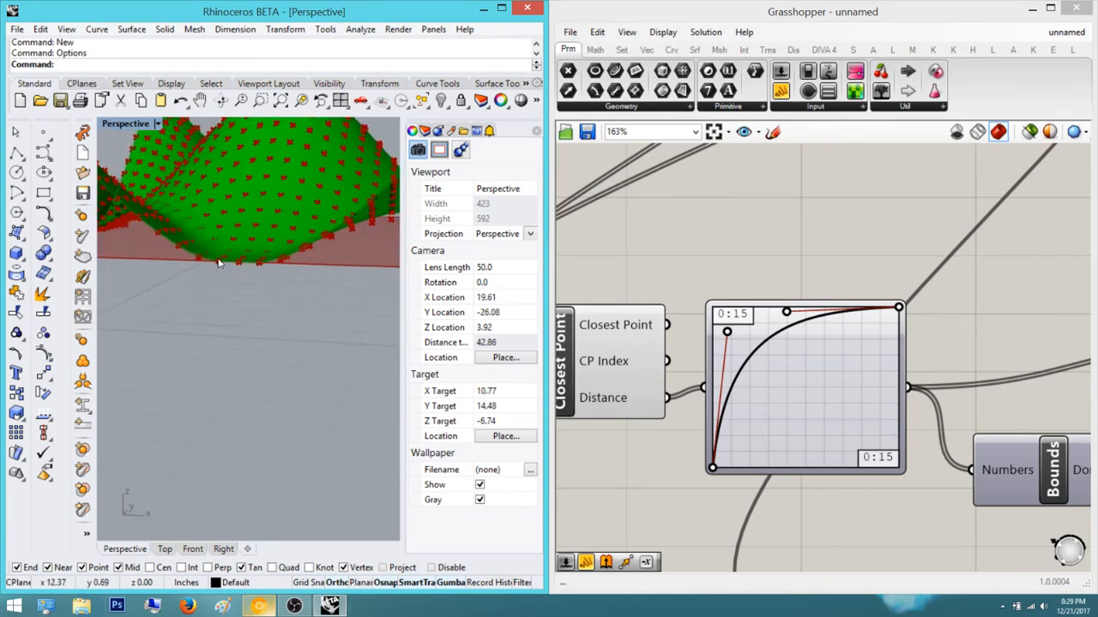
pyautogui.moveTo(291, 249); pyautogui.dragTo(216, 314, button='right')
pyautogui.scroll(2, 214, 314)
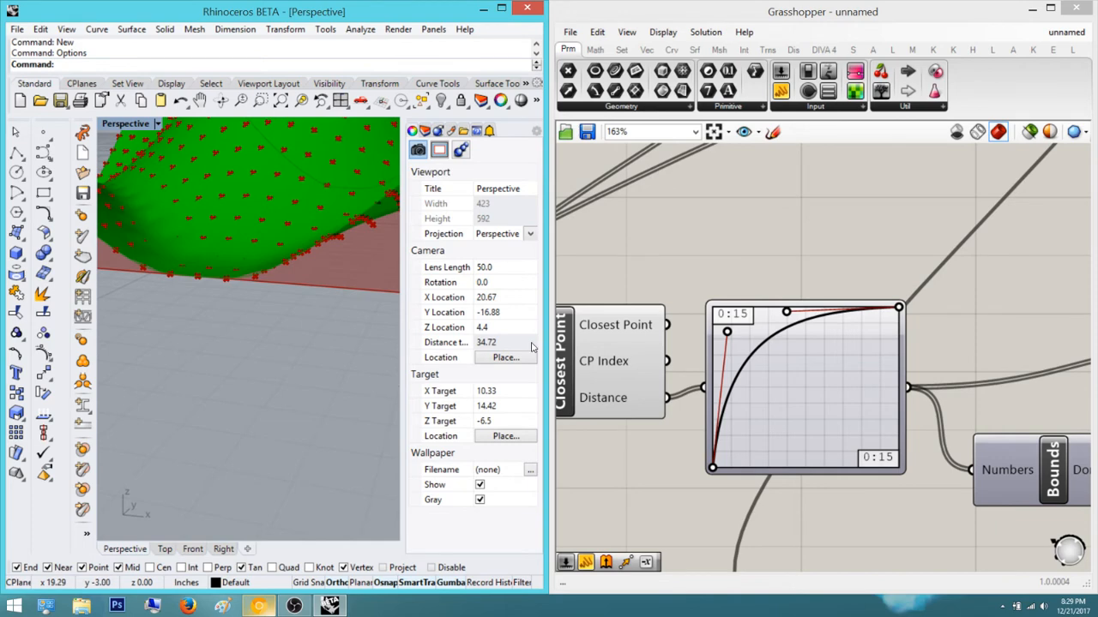
# Clear the component selection and compare the surface's peaks and valleys with the furniture reference photo
pyautogui.click(824, 243)
pyautogui.moveTo(231, 240); pyautogui.dragTo(170, 312, button='right')
pyautogui.scroll(-12, 203, 352)
pyautogui.scroll(6, 188, 347)
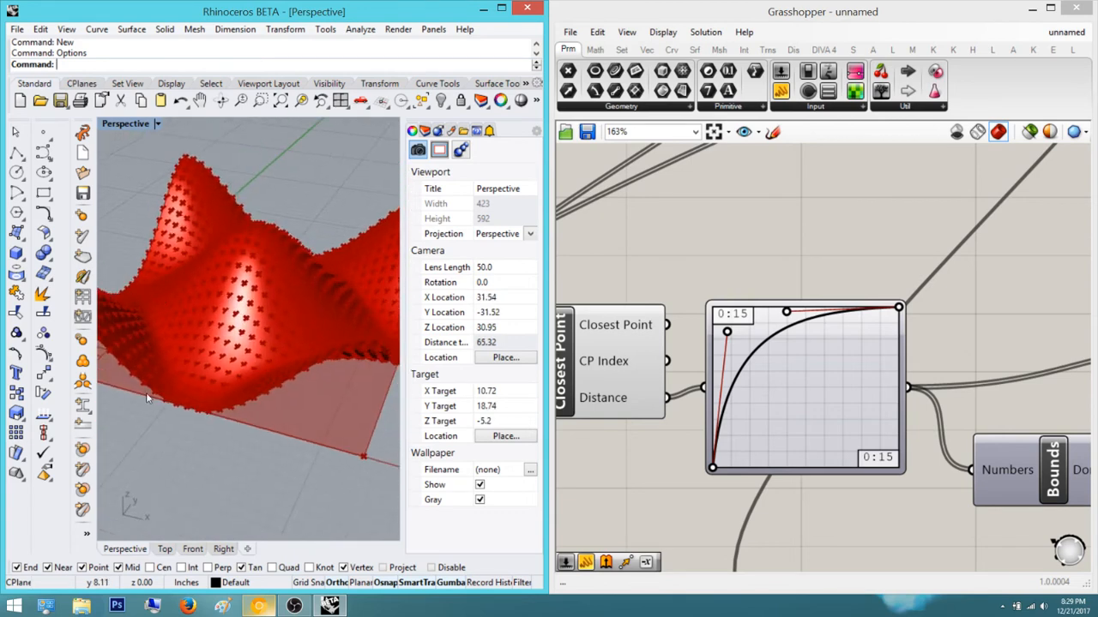
pyautogui.click(262, 605)
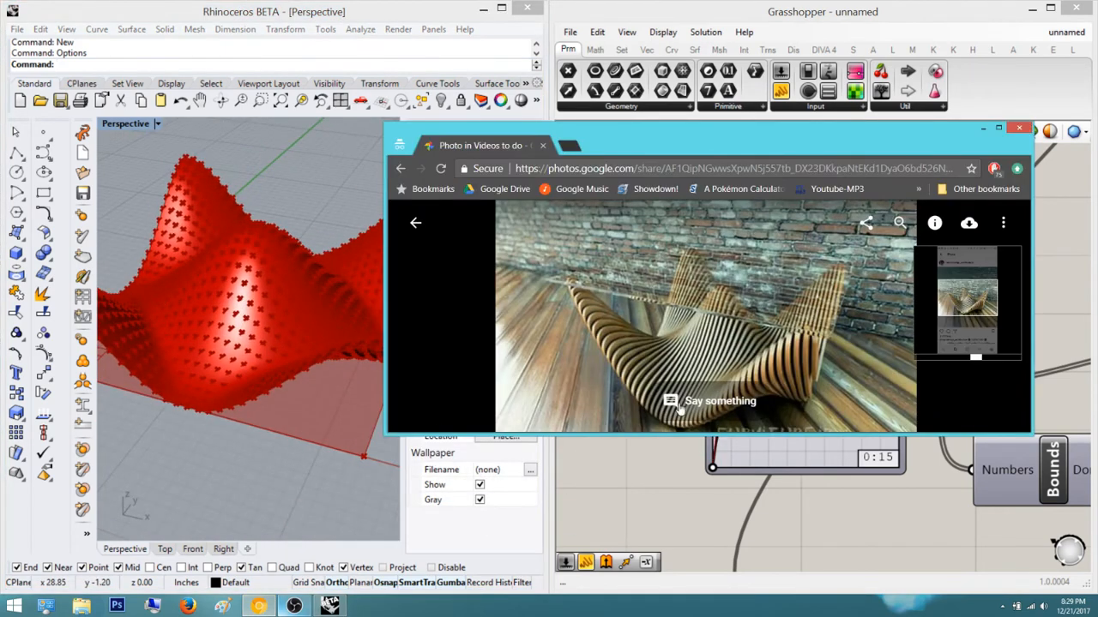
pyautogui.click(983, 127)
pyautogui.moveTo(249, 241); pyautogui.dragTo(285, 458, button='right')
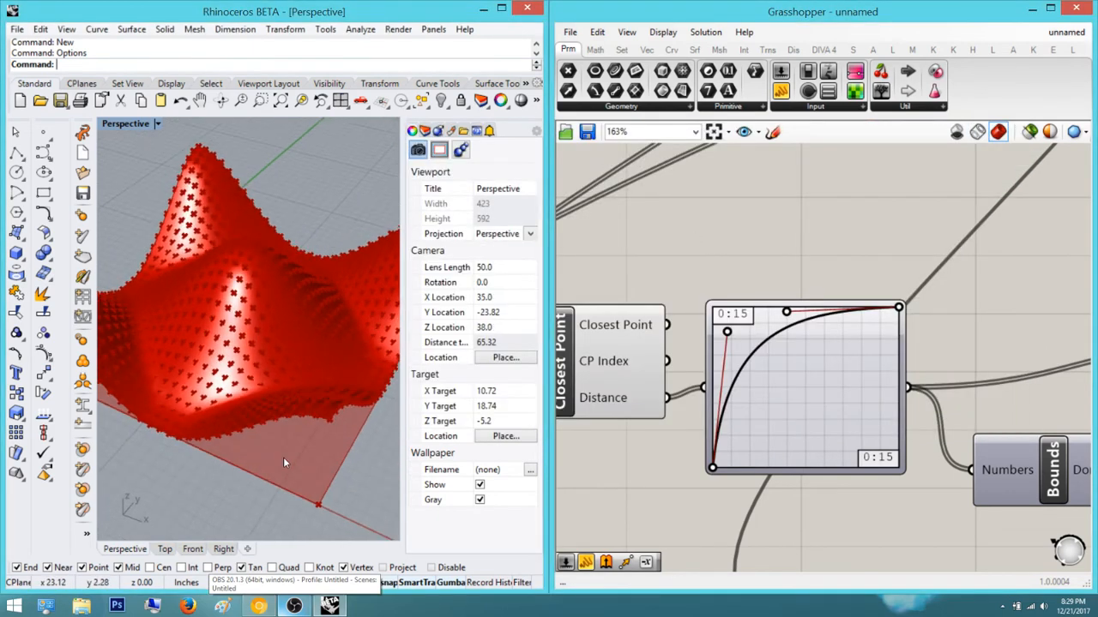
pyautogui.click(268, 608)
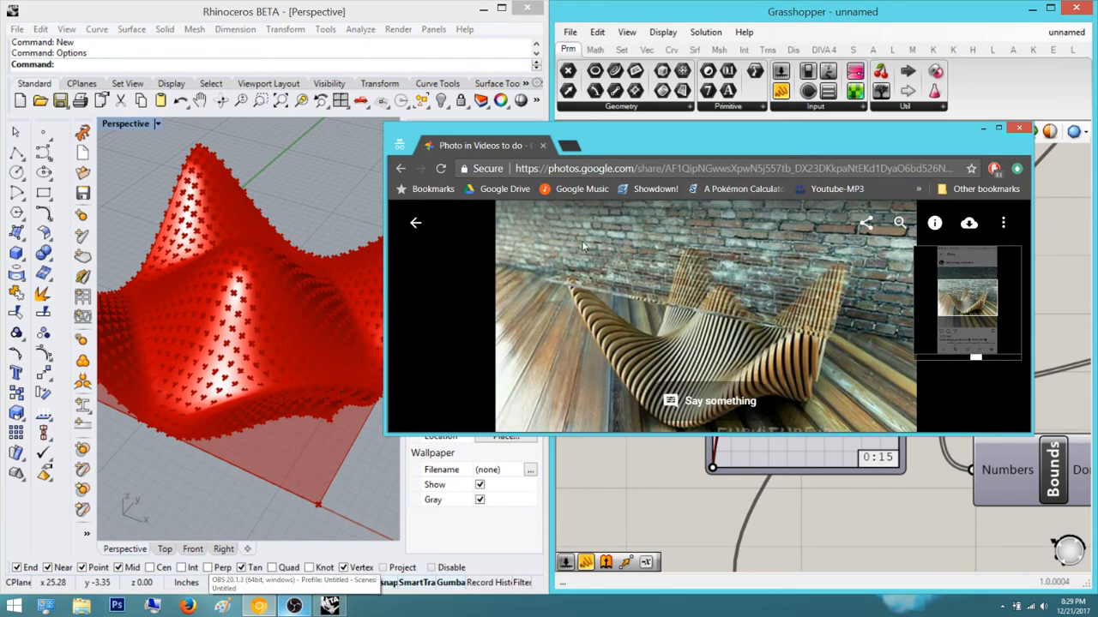
pyautogui.click(983, 128)
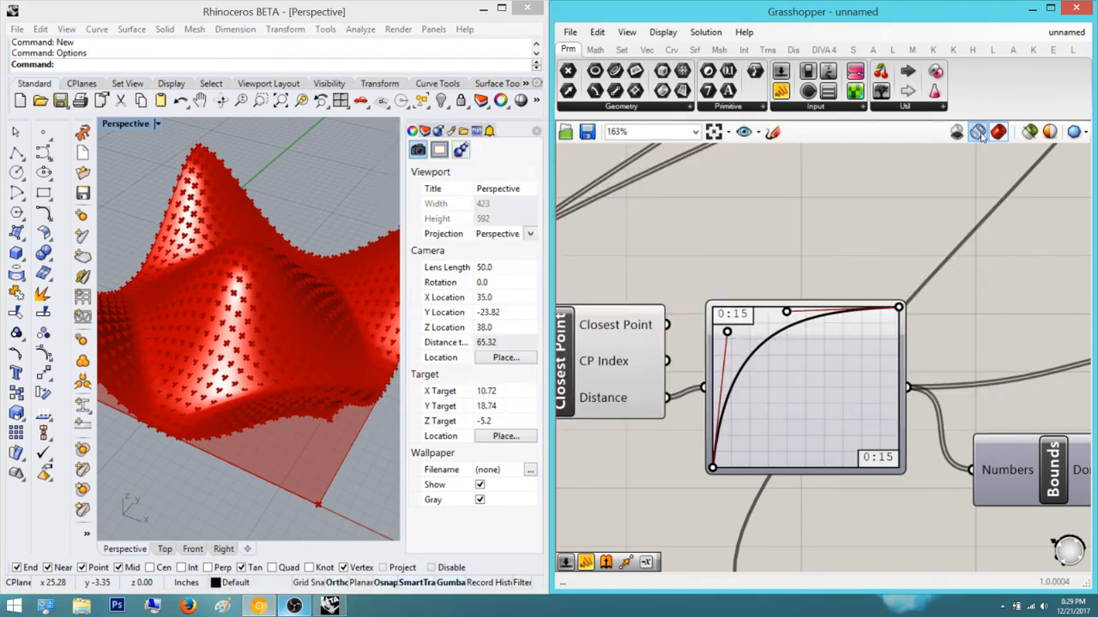
# Add an Extrude component beside the Surface From Points component
pyautogui.scroll(-2, 876, 323)
pyautogui.scroll(-2, 875, 323)
pyautogui.moveTo(882, 322); pyautogui.dragTo(591, 395, button='right')
pyautogui.moveTo(909, 310); pyautogui.dragTo(755, 337, button='right')
pyautogui.moveTo(1035, 259); pyautogui.dragTo(816, 322, button='right')
pyautogui.click(853, 282)
pyautogui.click(940, 285)
pyautogui.moveTo(876, 267); pyautogui.dragTo(885, 340, button='right')
pyautogui.scroll(-1, 886, 340)
pyautogui.doubleClick(886, 340)
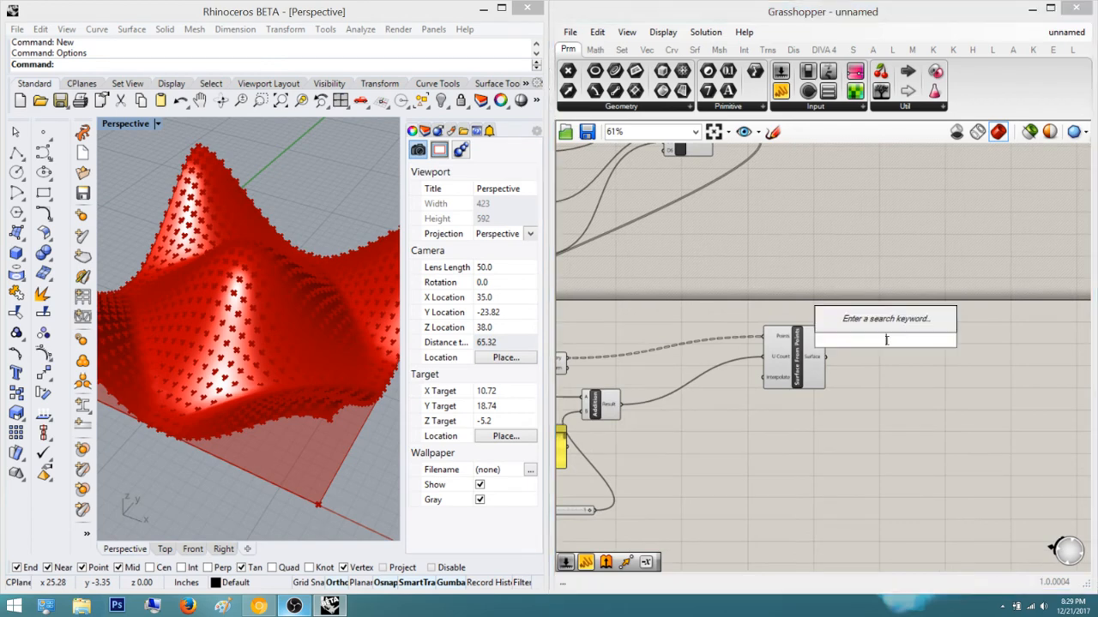
pyautogui.write('extrude')
pyautogui.press('Return')
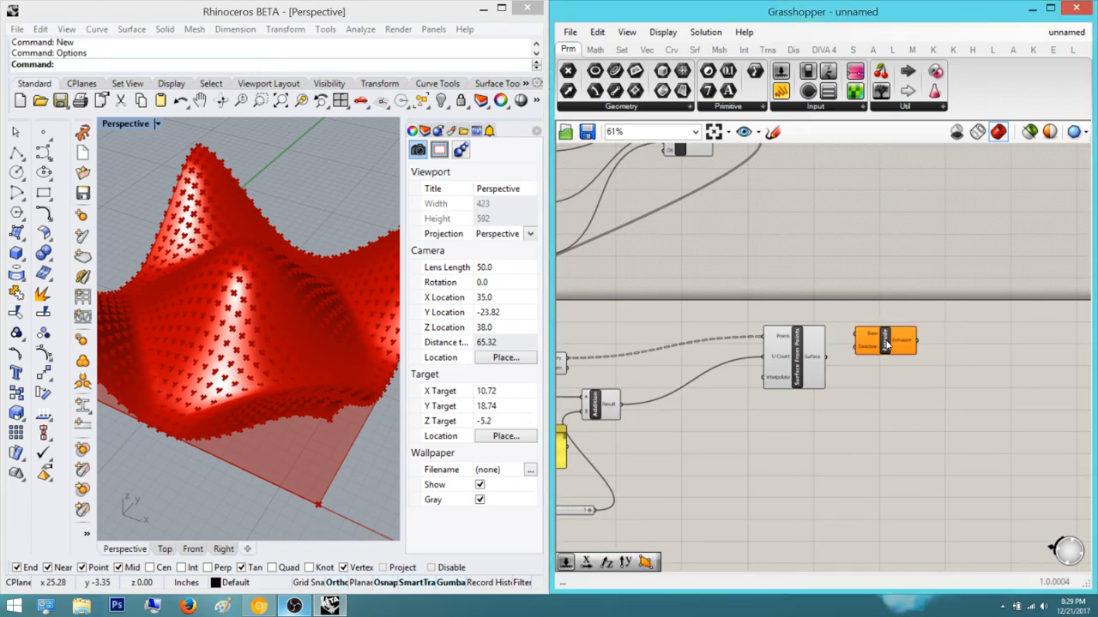
# Connect the Surface output of Surface From Points to Extrude's Base input and space the two components farther apart
pyautogui.scroll(3, 883, 344)
pyautogui.moveTo(826, 328); pyautogui.dragTo(770, 372)
pyautogui.moveTo(902, 346); pyautogui.dragTo(1036, 367)
# Add a Unit Z vector component just below the Extrude component
pyautogui.moveTo(957, 437); pyautogui.dragTo(915, 432, button='right')
pyautogui.doubleClick(906, 425)
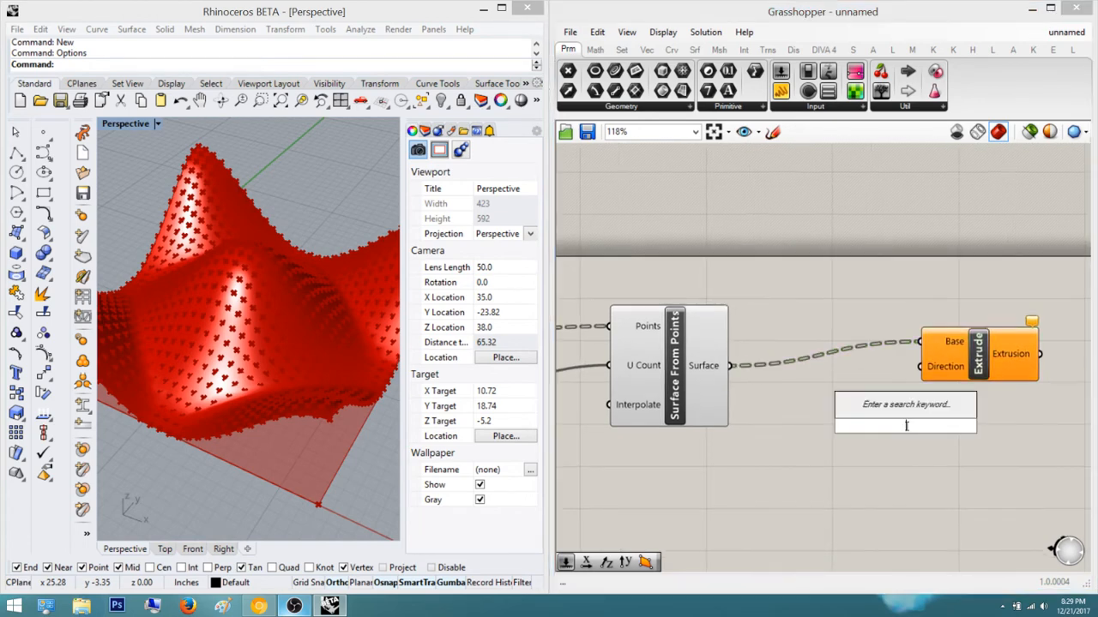
pyautogui.write('c')
pyautogui.press('BackSpace')
pyautogui.write('z')
pyautogui.press('Return')
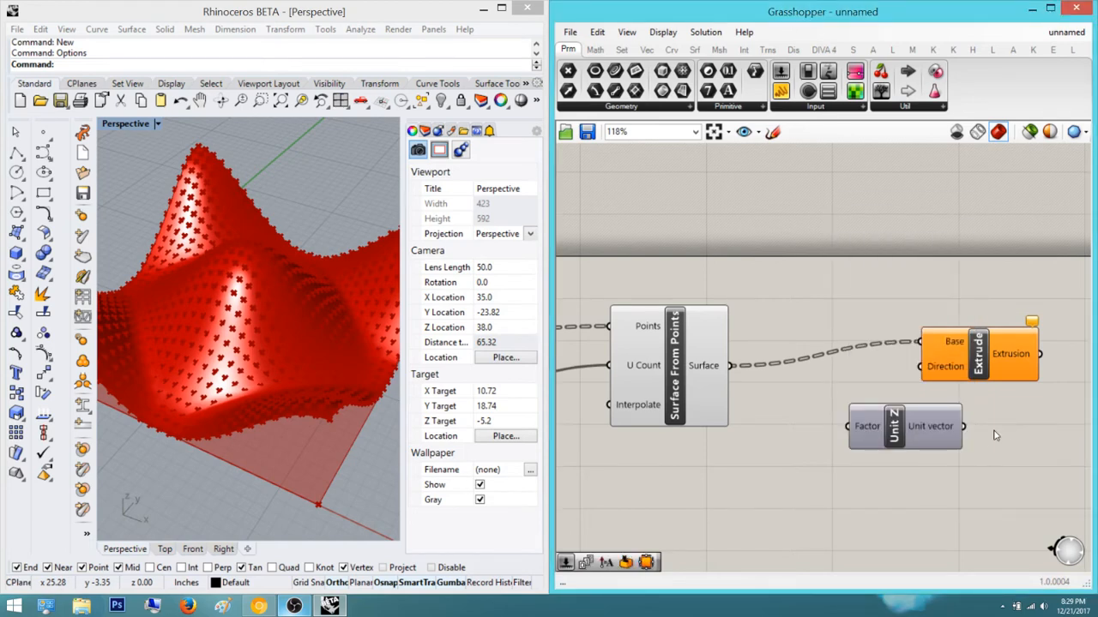
# Connect Unit Z's vector output to the Direction input of Extrude and reposition Unit Z below the surface wire
pyautogui.moveTo(964, 429); pyautogui.dragTo(919, 367)
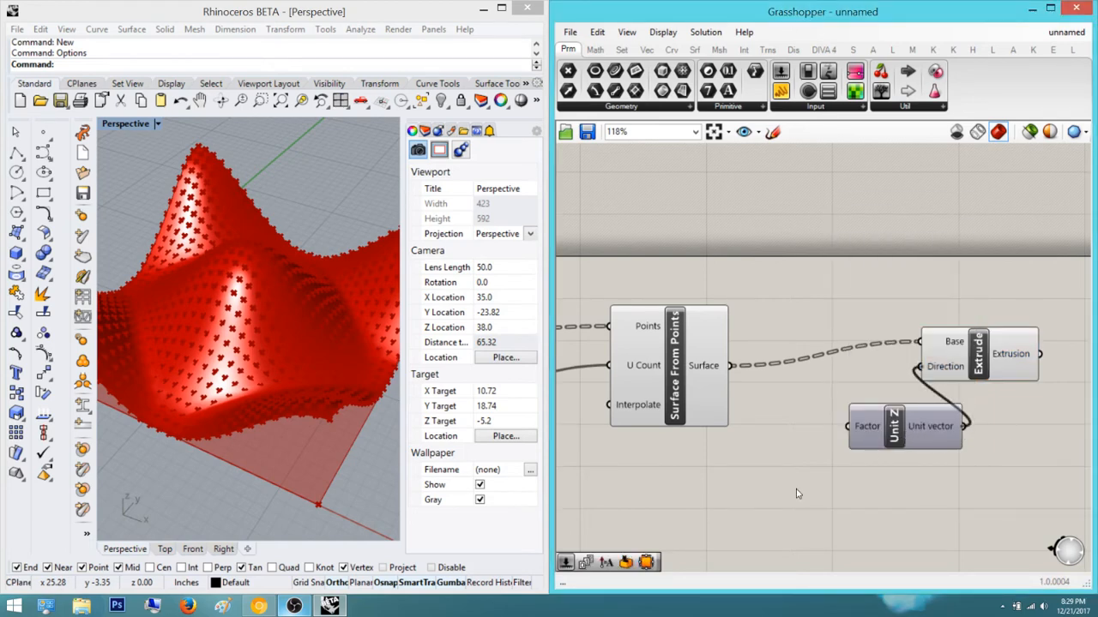
pyautogui.moveTo(903, 436); pyautogui.dragTo(797, 493)
pyautogui.click(977, 369)
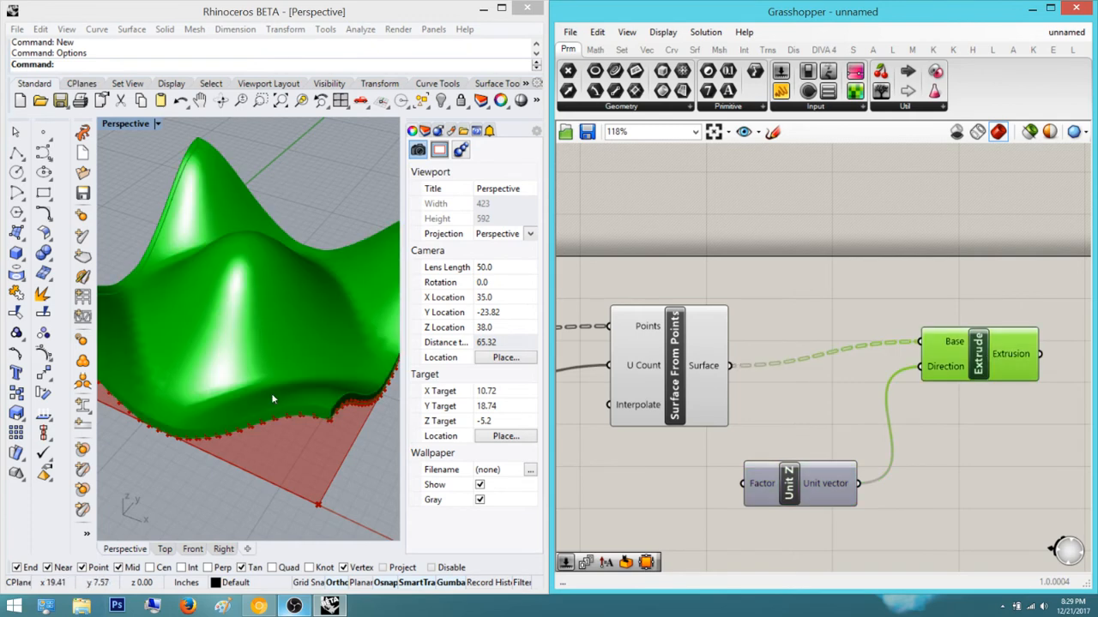
pyautogui.moveTo(303, 328); pyautogui.dragTo(287, 326, button='right')
# Turn off the preview of the Surface From Points component
pyautogui.click(688, 301)
pyautogui.click(682, 385)
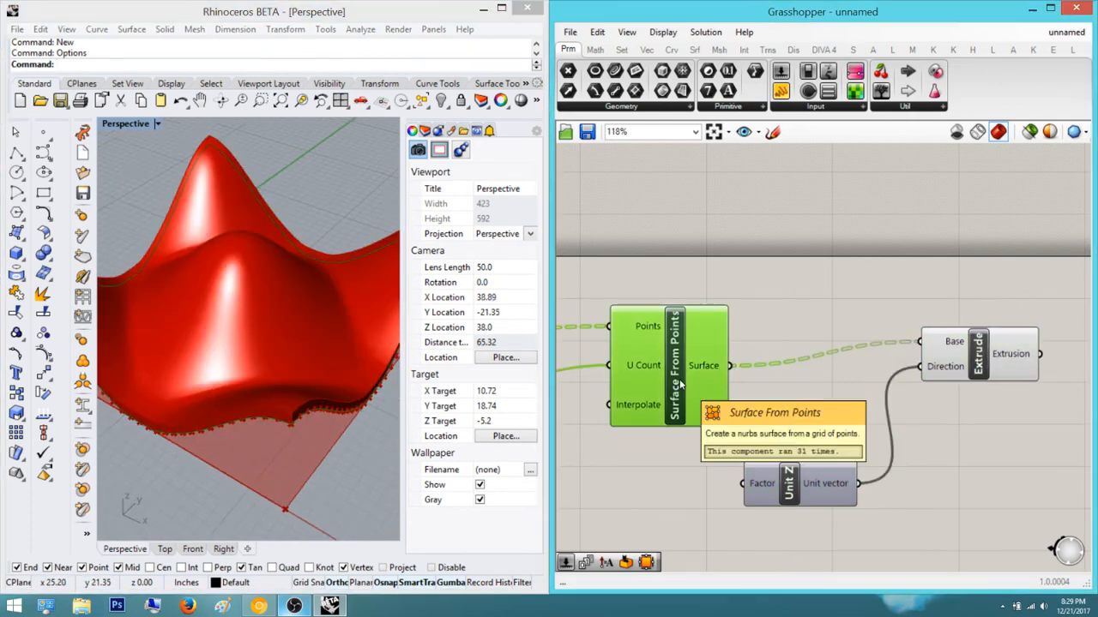
pyautogui.middleClick(679, 383)
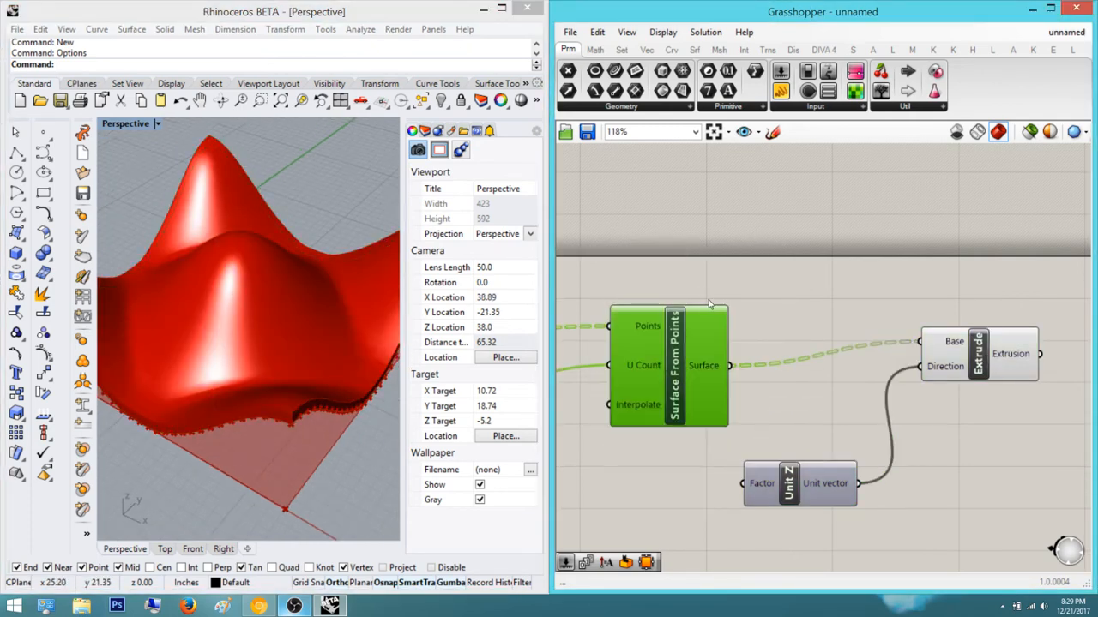
# Turn off the preview of the Move component that feeds points to Surface From Points
pyautogui.moveTo(711, 305); pyautogui.dragTo(874, 299, button='right')
pyautogui.scroll(-2, 874, 299)
pyautogui.moveTo(720, 365); pyautogui.dragTo(897, 373, button='right')
pyautogui.moveTo(737, 390); pyautogui.dragTo(764, 392, button='right')
pyautogui.click(701, 367)
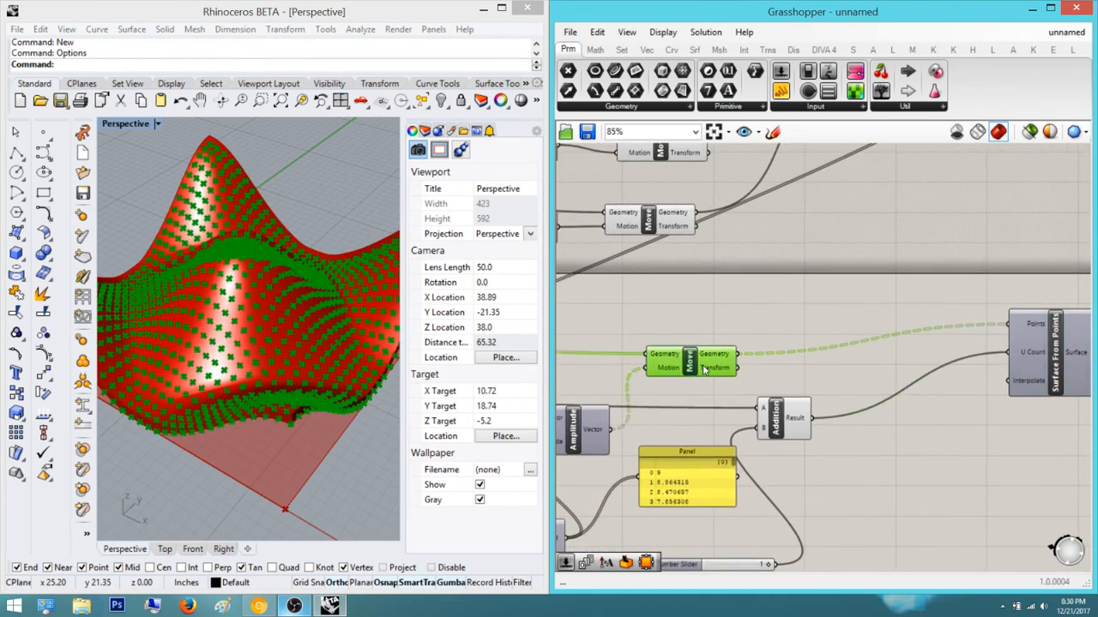
pyautogui.middleClick(701, 368)
pyautogui.click(748, 323)
pyautogui.click(819, 313)
# Check the lowest Move component of the upper group and examine the extruded surface as a whole in the Perspective viewport
pyautogui.moveTo(728, 302); pyautogui.dragTo(773, 376, button='right')
pyautogui.click(706, 293)
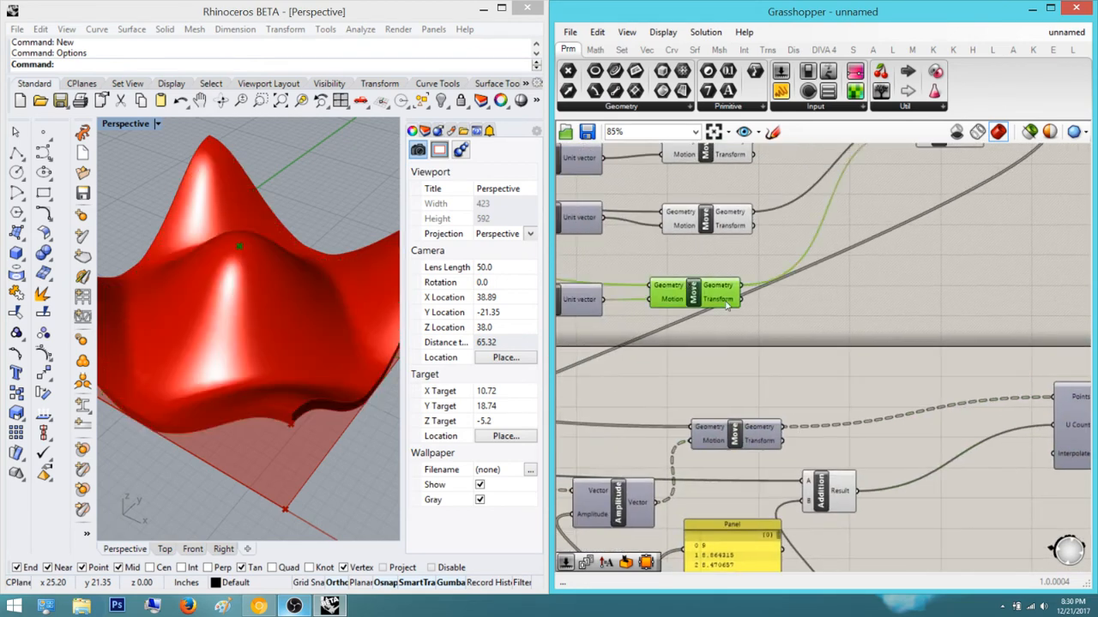
pyautogui.click(777, 317)
pyautogui.moveTo(778, 317); pyautogui.dragTo(735, 356, button='right')
pyautogui.scroll(-5, 736, 359)
pyautogui.moveTo(261, 312)
pyautogui.mouseDown(button='right')
pyautogui.moveTo(272, 244)
pyautogui.moveTo(272, 268)
pyautogui.moveTo(217, 240)
pyautogui.moveTo(267, 235)
pyautogui.moveTo(262, 289)
pyautogui.moveTo(303, 156)
pyautogui.moveTo(287, 316)
pyautogui.moveTo(338, 318)
pyautogui.moveTo(328, 208)
pyautogui.moveTo(372, 211)
pyautogui.moveTo(293, 251)
pyautogui.moveTo(305, 273)
pyautogui.moveTo(232, 261)
pyautogui.moveTo(248, 276)
pyautogui.moveTo(221, 283)
pyautogui.moveTo(279, 343)
pyautogui.moveTo(264, 328)
pyautogui.mouseUp(button='right')
pyautogui.scroll(-4, 287, 316)
pyautogui.scroll(-8, 338, 318)
pyautogui.scroll(8, 335, 286)
pyautogui.scroll(-4, 222, 283)
pyautogui.scroll(2, 264, 327)
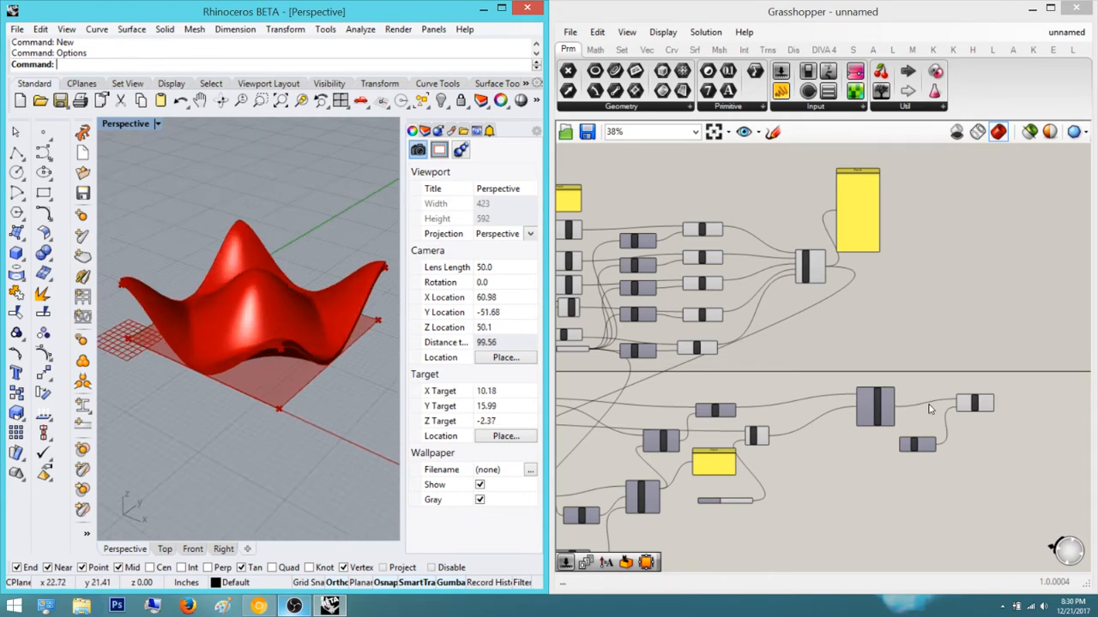
# Add the curve-based Contour component beside the Extrude component
pyautogui.moveTo(974, 404); pyautogui.dragTo(894, 395, button='right')
pyautogui.scroll(3, 894, 395)
pyautogui.click(893, 394)
pyautogui.click(913, 345)
pyautogui.moveTo(913, 345); pyautogui.dragTo(789, 348, button='right')
pyautogui.scroll(1, 813, 407)
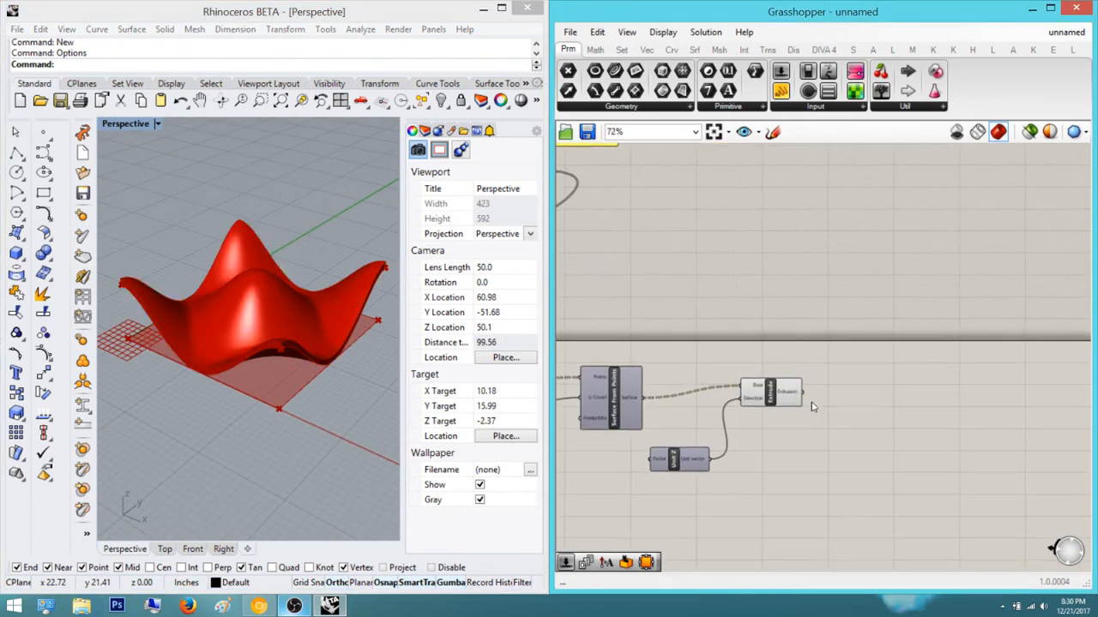
pyautogui.scroll(1, 813, 406)
pyautogui.doubleClick(881, 377)
pyautogui.write('contour')
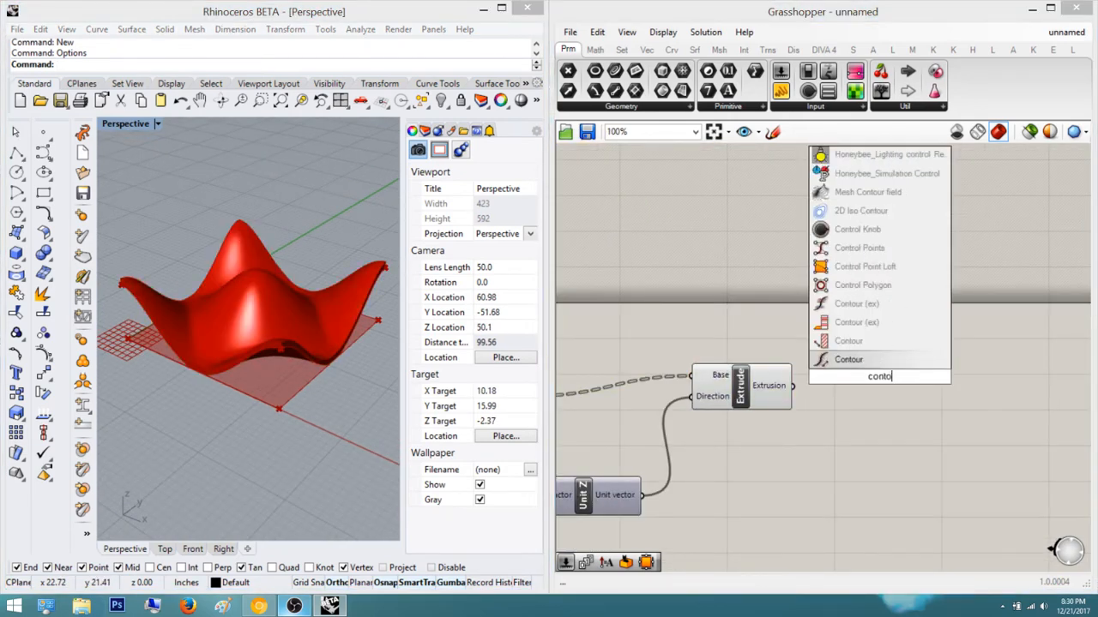
pyautogui.press('Return')
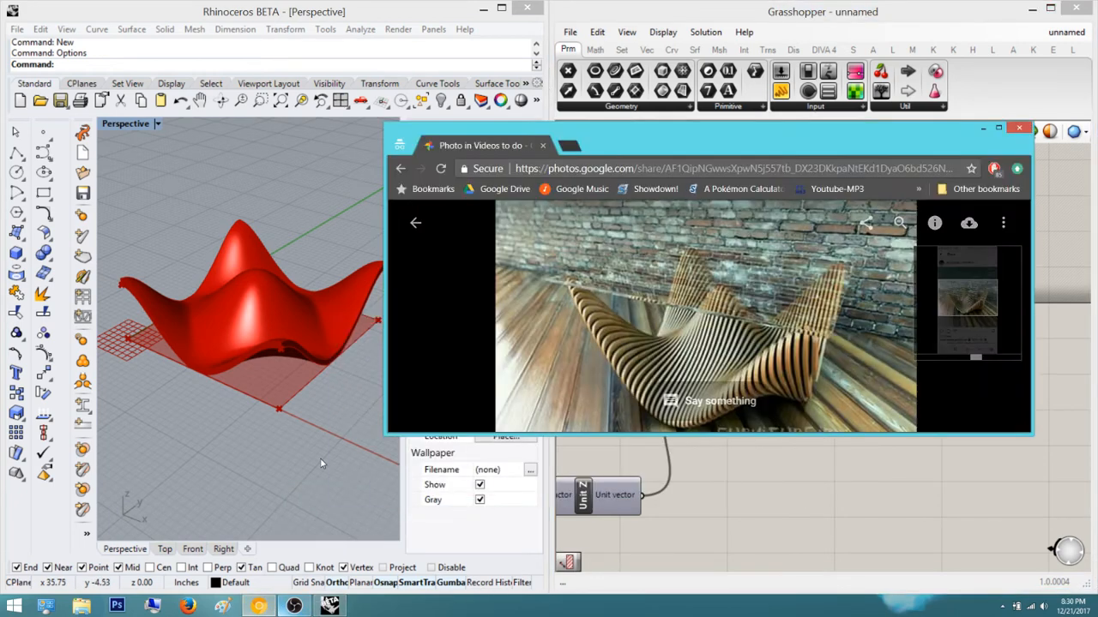
# Examine the reference photo of the slatted wooden bench in the browser and minimise the browser window
pyautogui.click(293, 607)
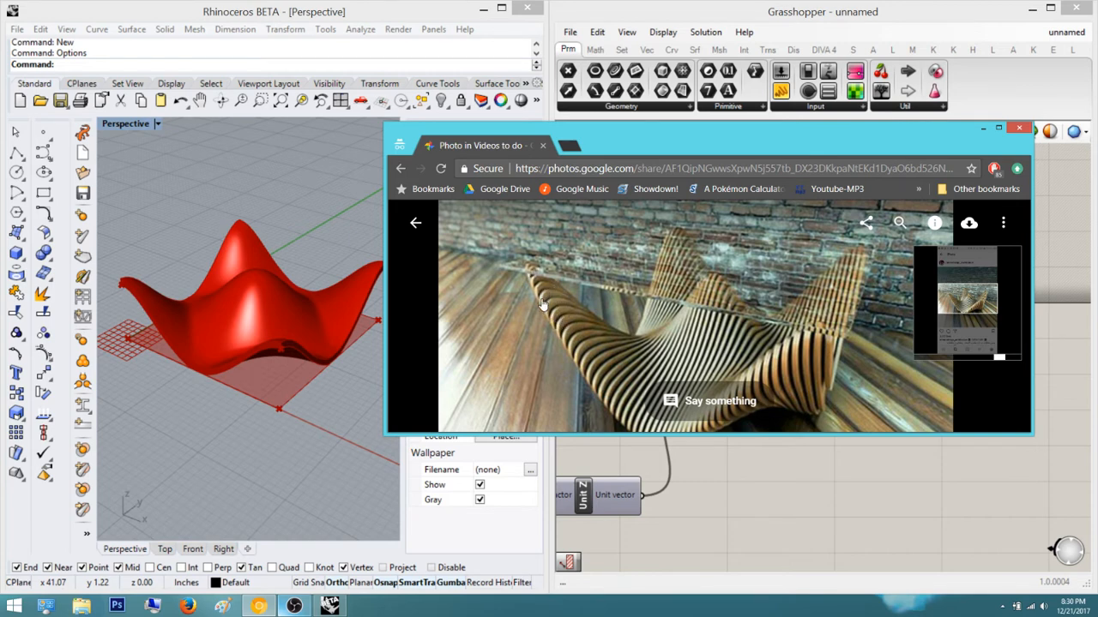
pyautogui.click(983, 128)
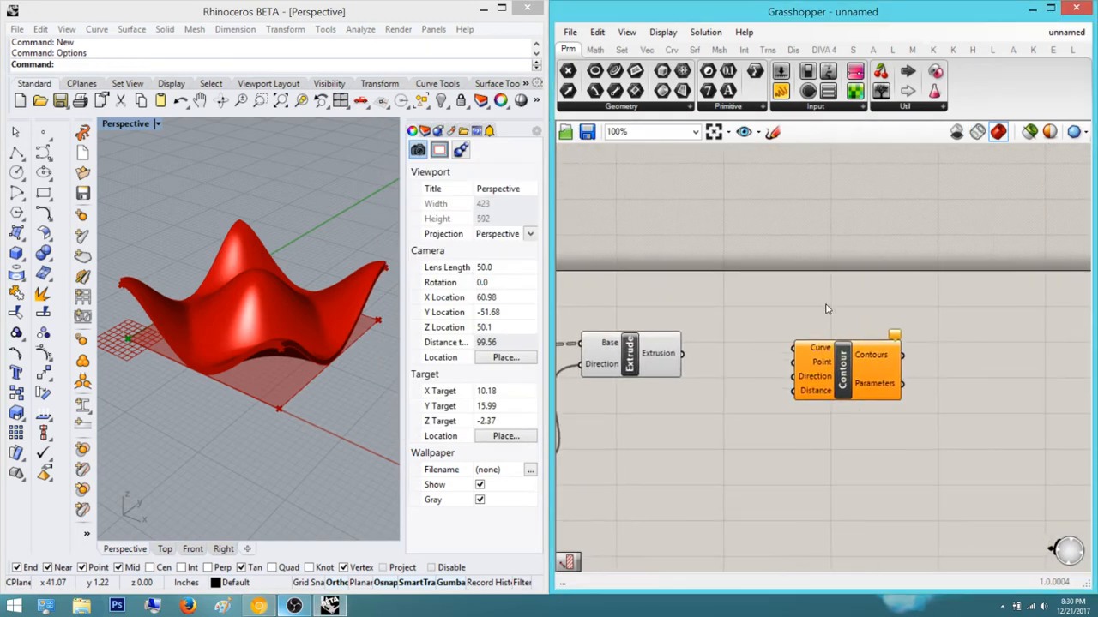
# Add the Contour component with a Shape input and connect the Extrusion output to Shape
pyautogui.doubleClick(866, 455)
pyautogui.write('on')
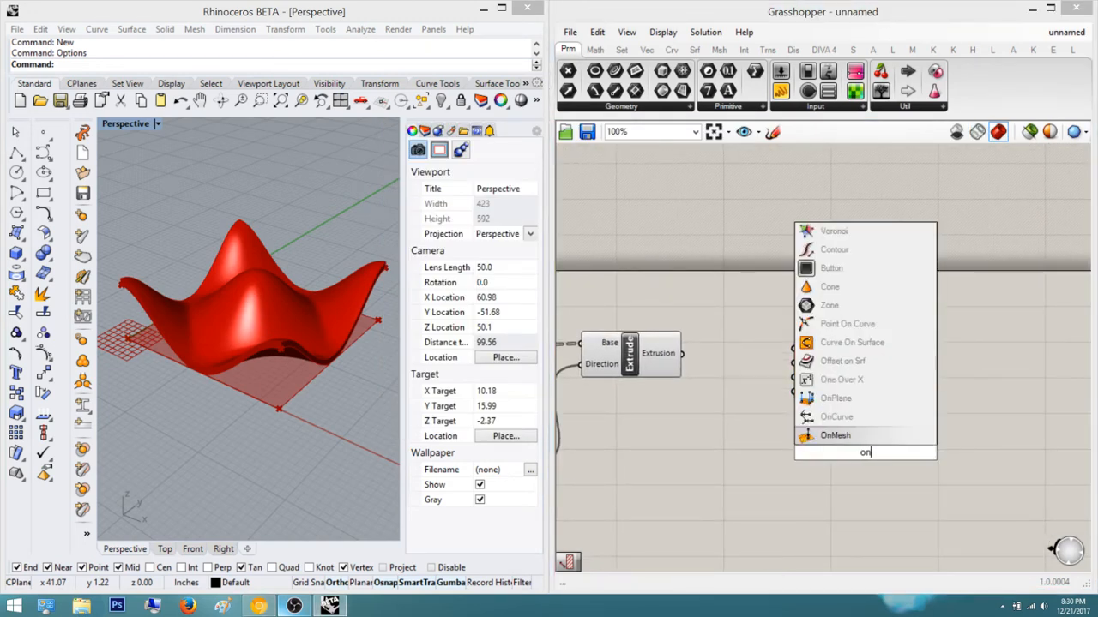
pyautogui.press('BackSpace')
pyautogui.press('BackSpace')
pyautogui.write('contou')
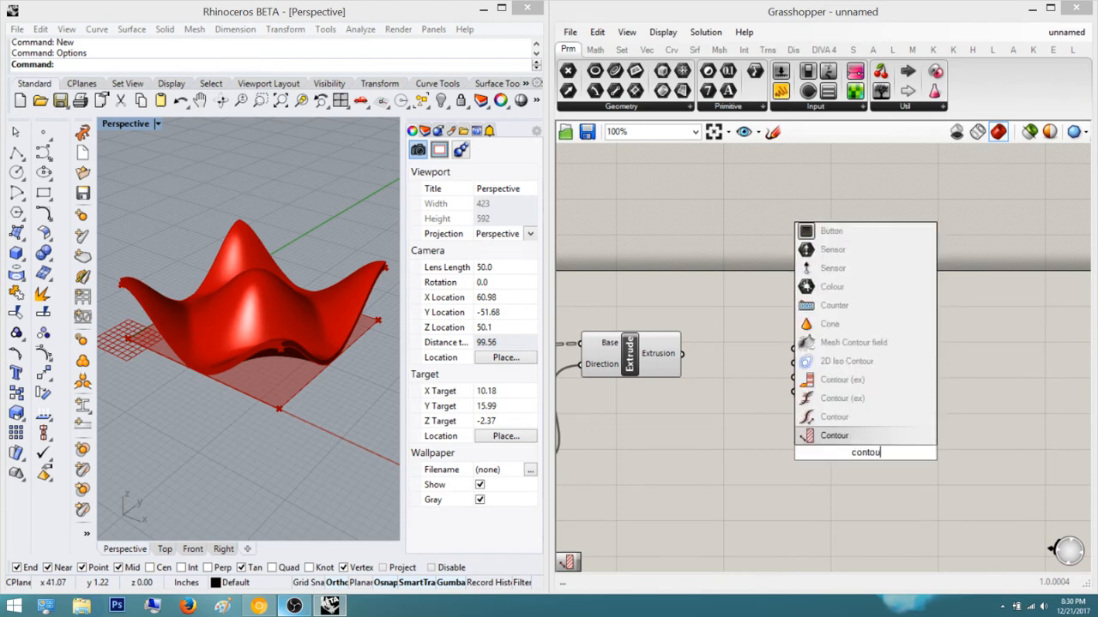
pyautogui.click(836, 436)
pyautogui.scroll(1, 841, 437)
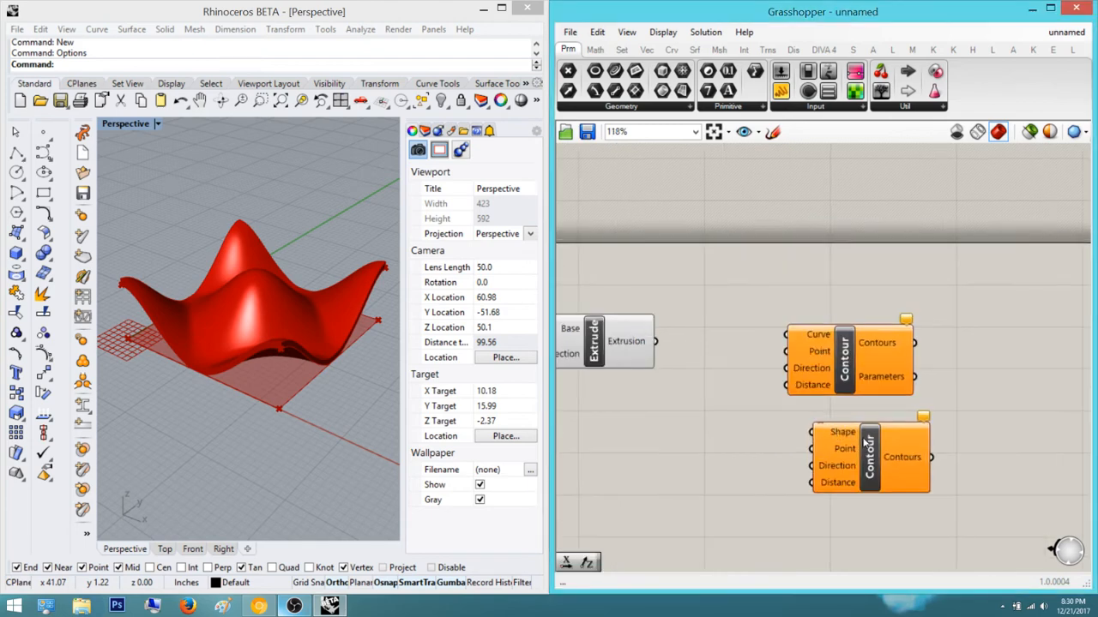
pyautogui.click(864, 442)
pyautogui.moveTo(811, 432); pyautogui.dragTo(655, 341)
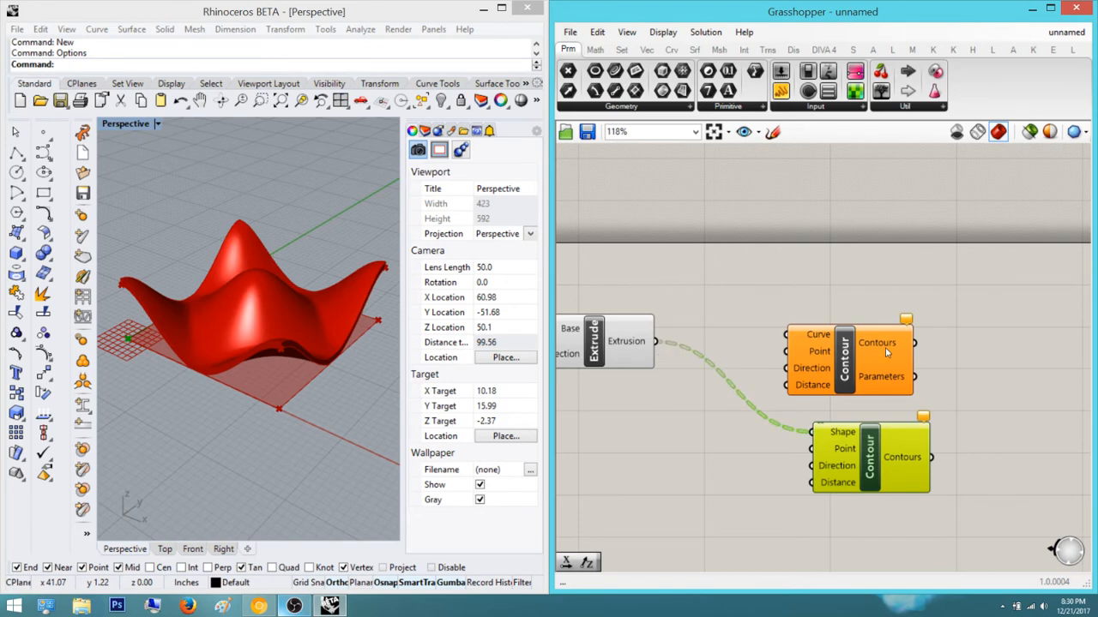
# Delete the curve-based Contour component and move the shape-based Contour up into its place
pyautogui.click(887, 351)
pyautogui.press('Delete')
pyautogui.moveTo(890, 489); pyautogui.dragTo(879, 424)
# Add a Unit X vector component and connect its output to the Direction input of Contour
pyautogui.doubleClick(863, 495)
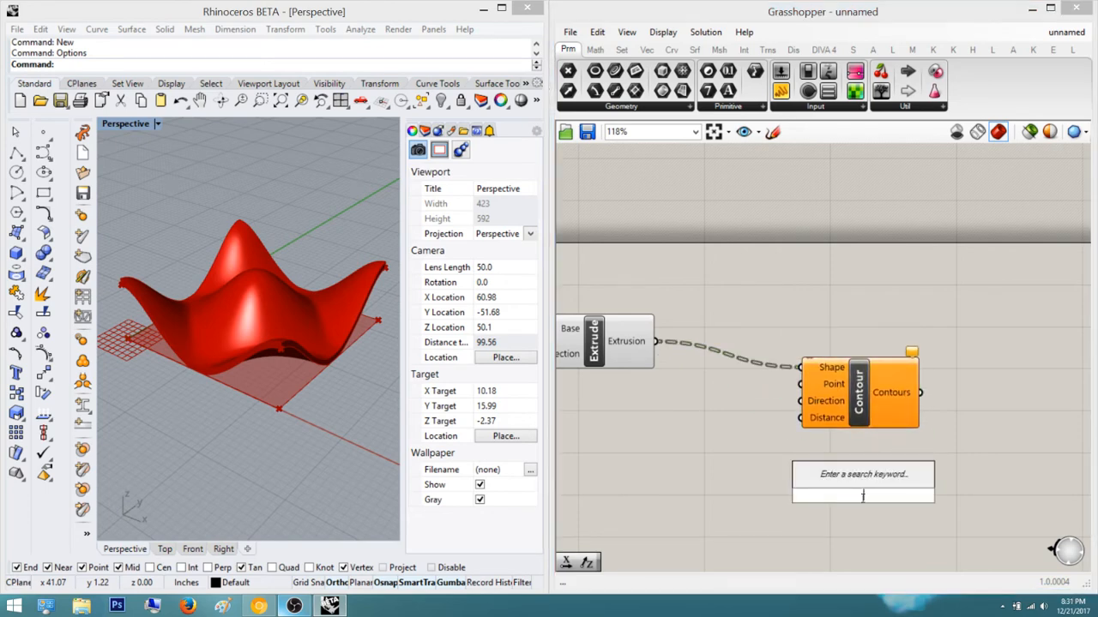
pyautogui.write('x')
pyautogui.click(876, 484)
pyautogui.moveTo(876, 492); pyautogui.dragTo(919, 422)
pyautogui.click(895, 470)
# Add a number slider set to 0.75 below Unit X and connect it to the Distance input of Contour
pyautogui.doubleClick(897, 496)
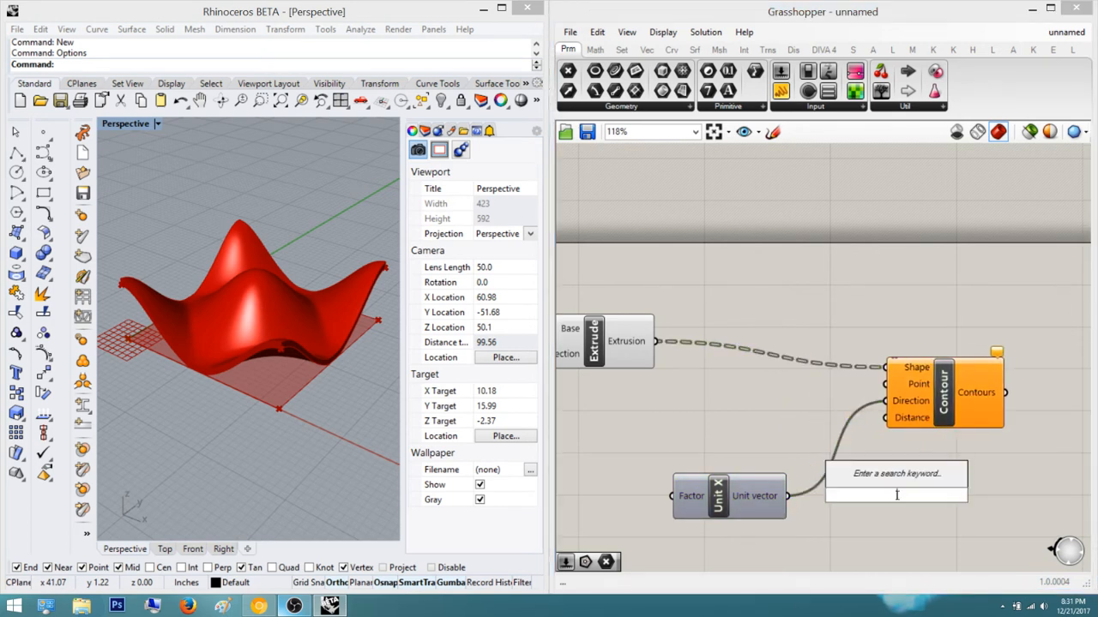
pyautogui.write('0.7')
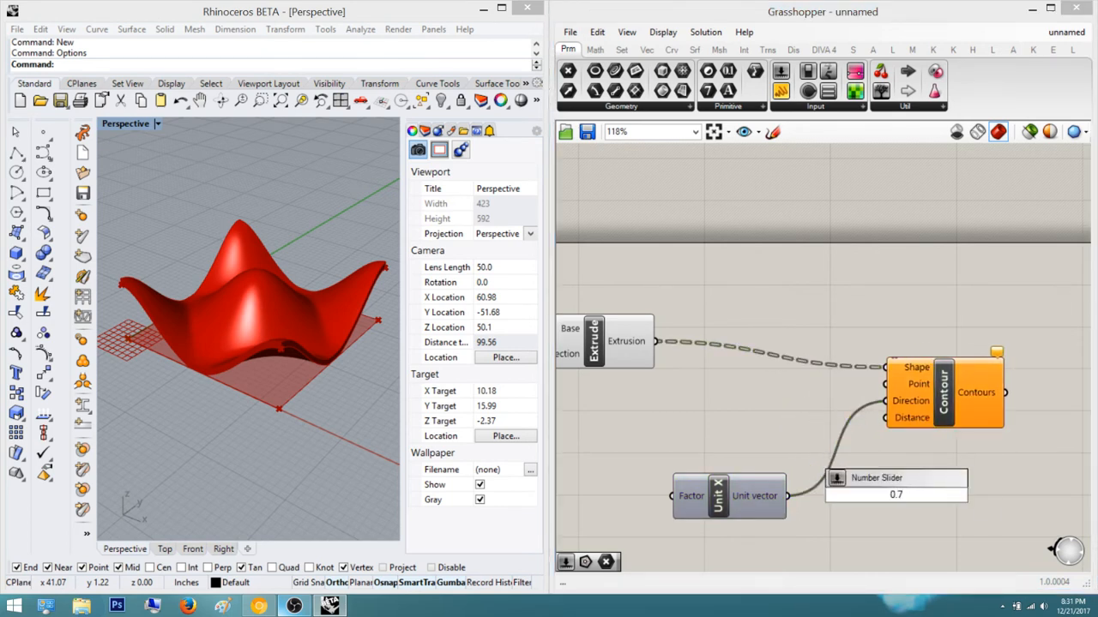
pyautogui.write('5')
pyautogui.press('Return')
pyautogui.moveTo(885, 500); pyautogui.dragTo(684, 548)
pyautogui.moveTo(721, 527); pyautogui.dragTo(725, 484, button='right')
pyautogui.moveTo(786, 499); pyautogui.dragTo(892, 379)
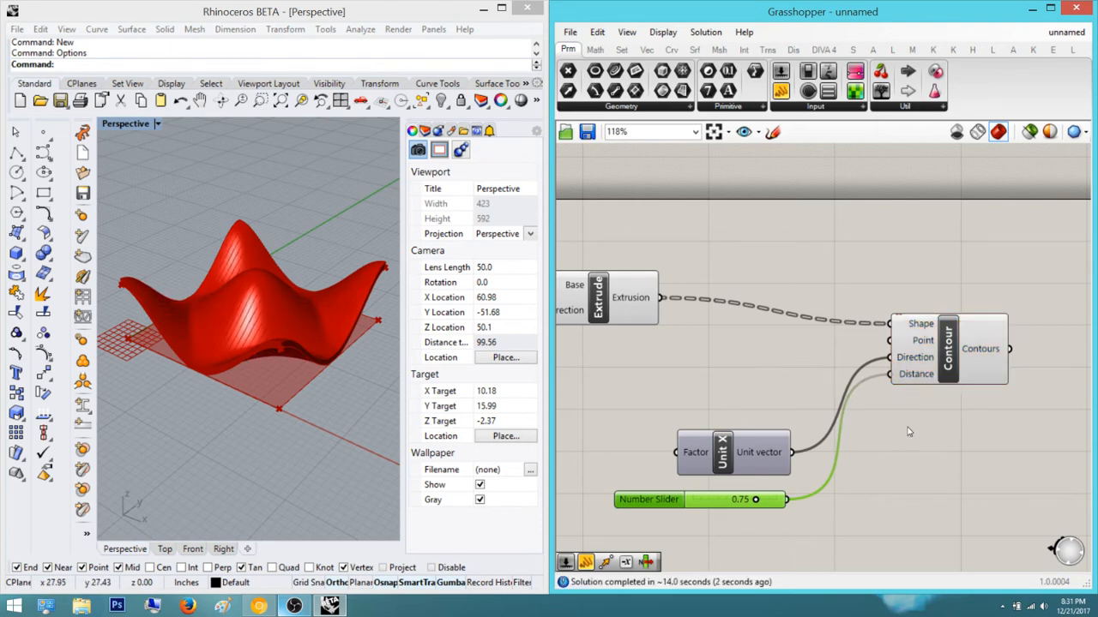
# Highlight the Contour component's output and examine the contour lines on the extruded surface up close and from afar
pyautogui.click(948, 336)
pyautogui.moveTo(249, 347)
pyautogui.mouseDown(button='right')
pyautogui.moveTo(267, 321)
pyautogui.moveTo(256, 336)
pyautogui.mouseUp(button='right')
pyautogui.scroll(2, 264, 321)
pyautogui.scroll(6, 292, 410)
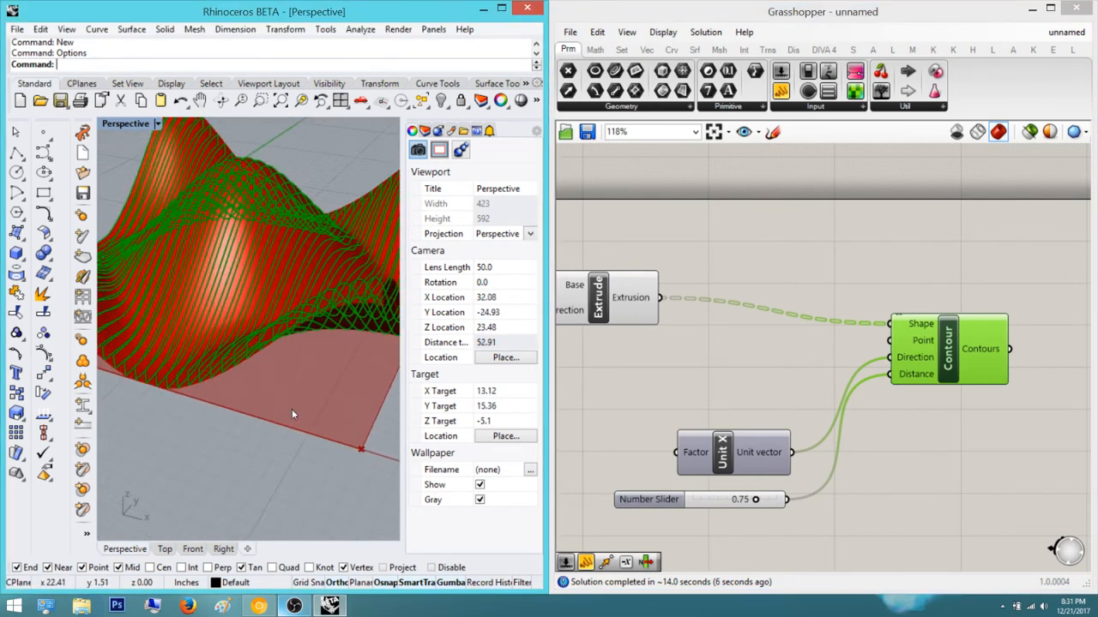
pyautogui.moveTo(292, 410); pyautogui.dragTo(337, 402, button='right')
pyautogui.scroll(-10, 338, 402)
# Move the Unit X component farther from Contour so its edge lines up with the number slider below
pyautogui.click(693, 367)
pyautogui.moveTo(693, 367); pyautogui.dragTo(652, 369, button='right')
pyautogui.moveTo(711, 451); pyautogui.dragTo(651, 418)
# Highlight the contours again and examine their spacing along the surface's outer edge
pyautogui.click(916, 354)
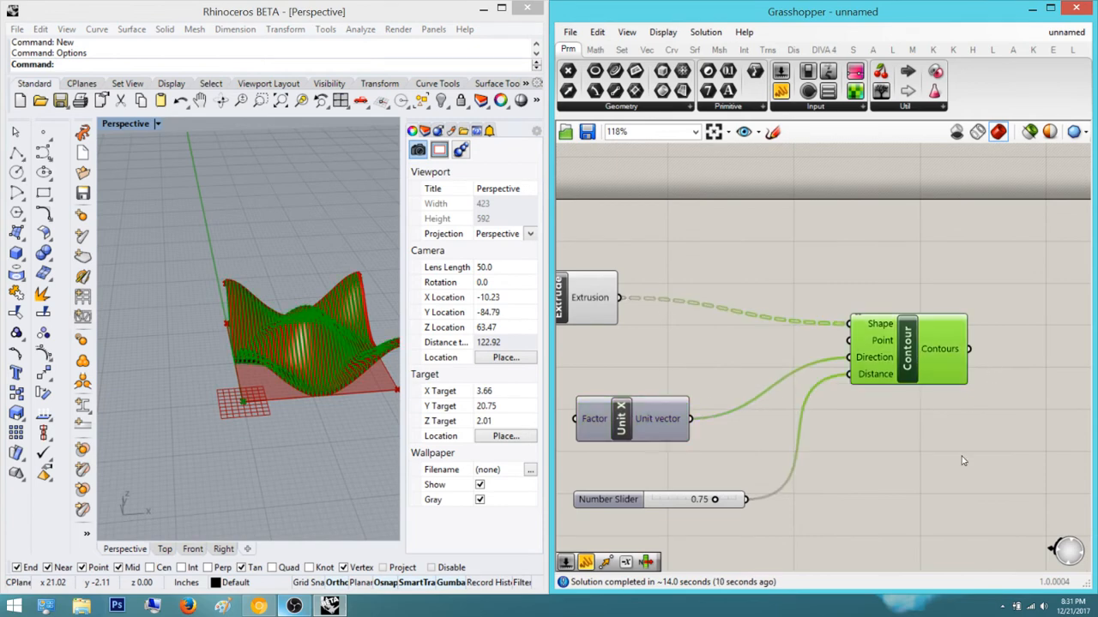
pyautogui.moveTo(336, 329)
pyautogui.mouseDown(button='right')
pyautogui.moveTo(367, 393)
pyautogui.moveTo(301, 411)
pyautogui.moveTo(348, 321)
pyautogui.mouseUp(button='right')
pyautogui.scroll(3, 373, 398)
pyautogui.scroll(4, 372, 398)
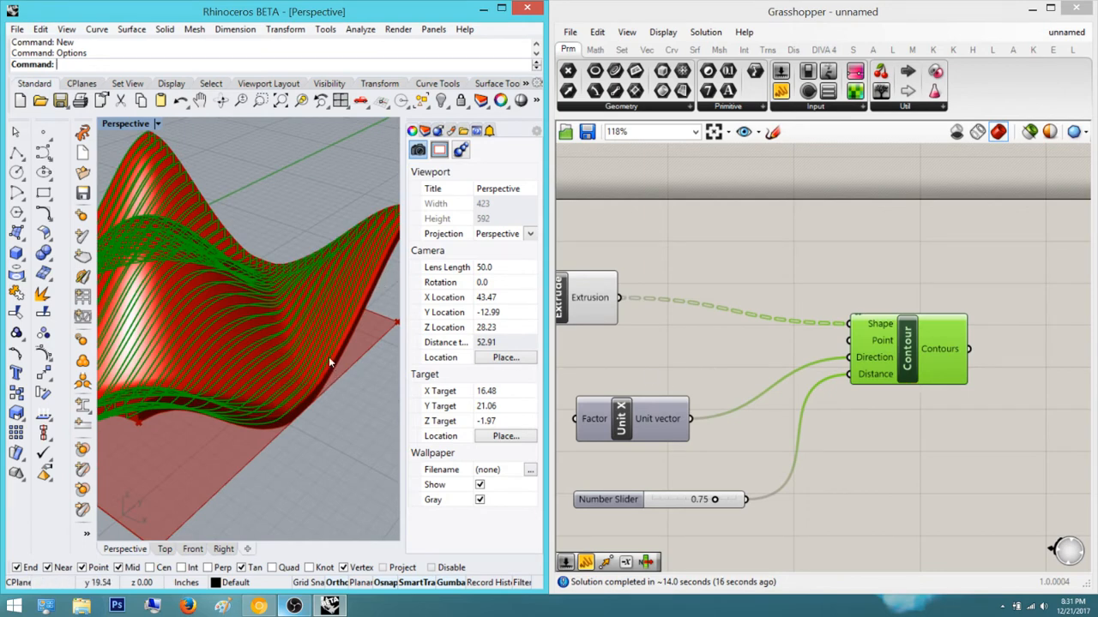
pyautogui.moveTo(335, 369); pyautogui.dragTo(341, 384, button='right')
# Set the contour distance slider to 1.00
pyautogui.click(836, 458)
pyautogui.scroll(4, 836, 459)
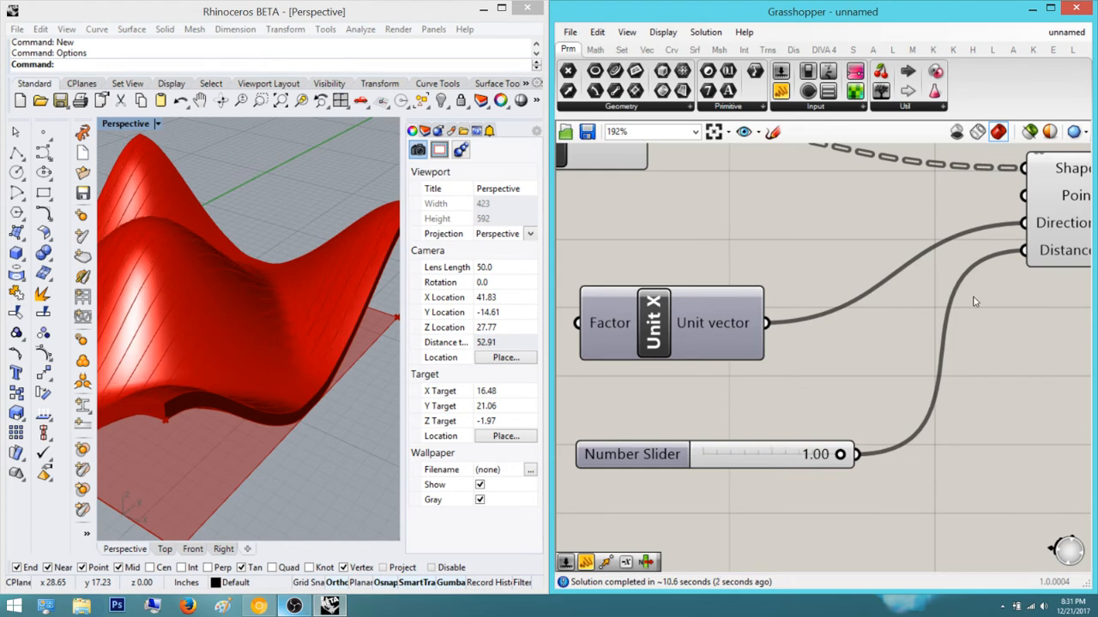
pyautogui.moveTo(975, 300); pyautogui.dragTo(932, 339, button='right')
# Highlight the Contour result and examine the wider-spaced contour lines against the reference photo
pyautogui.click(1053, 248)
pyautogui.moveTo(280, 318); pyautogui.dragTo(341, 257, button='right')
pyautogui.scroll(-4, 332, 254)
pyautogui.click(269, 608)
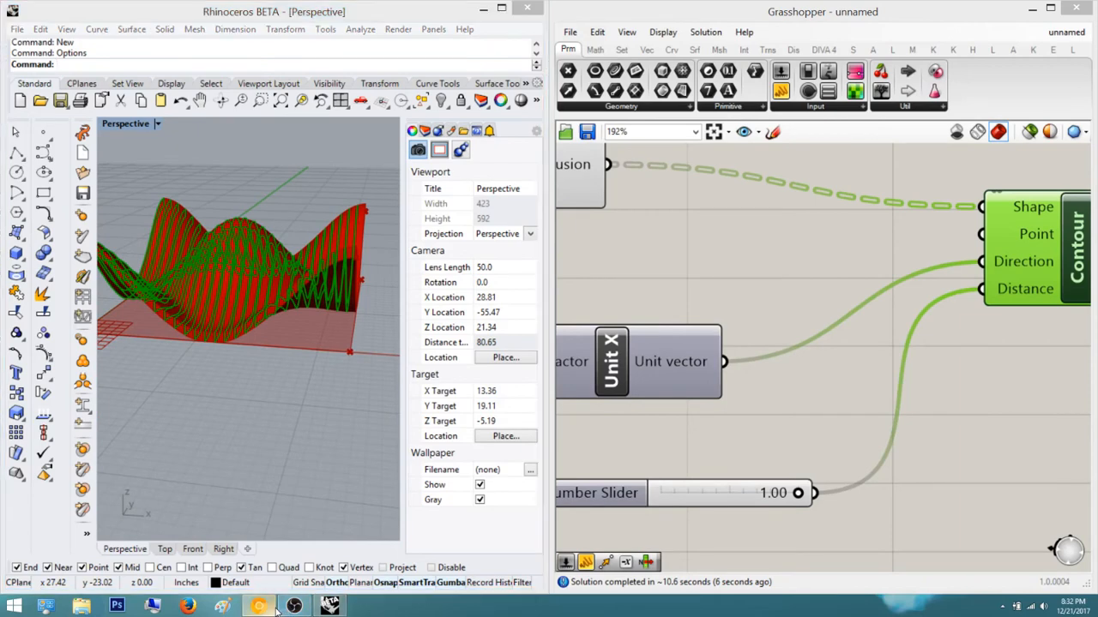
pyautogui.click(269, 608)
pyautogui.moveTo(854, 408); pyautogui.dragTo(941, 406, button='right')
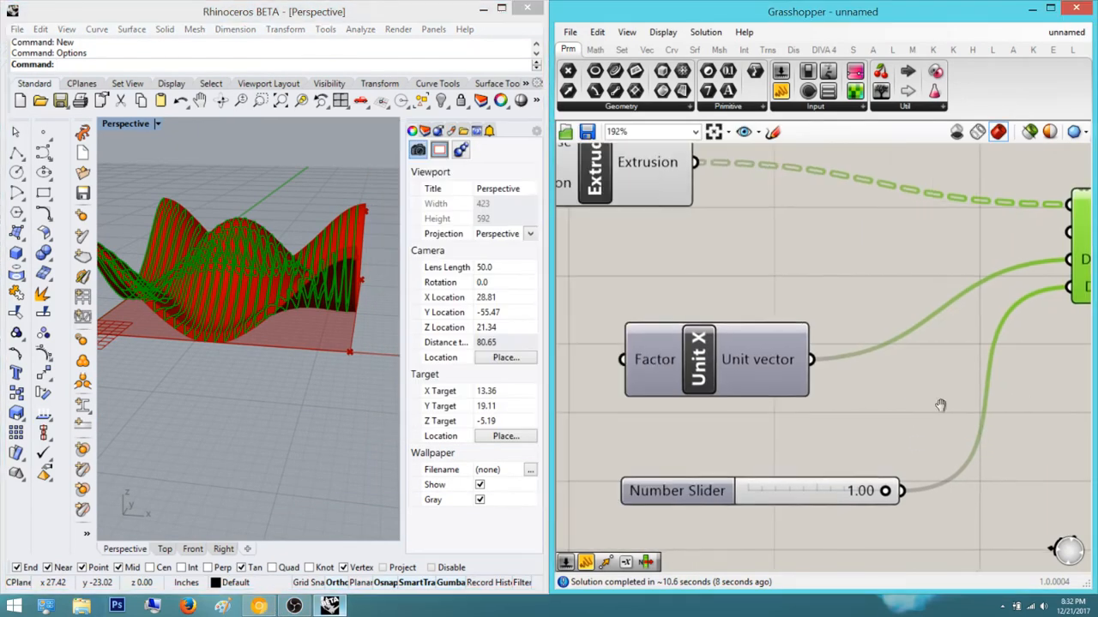
# Set the contour distance slider's numeric value to 0.50 in its properties
pyautogui.doubleClick(711, 495)
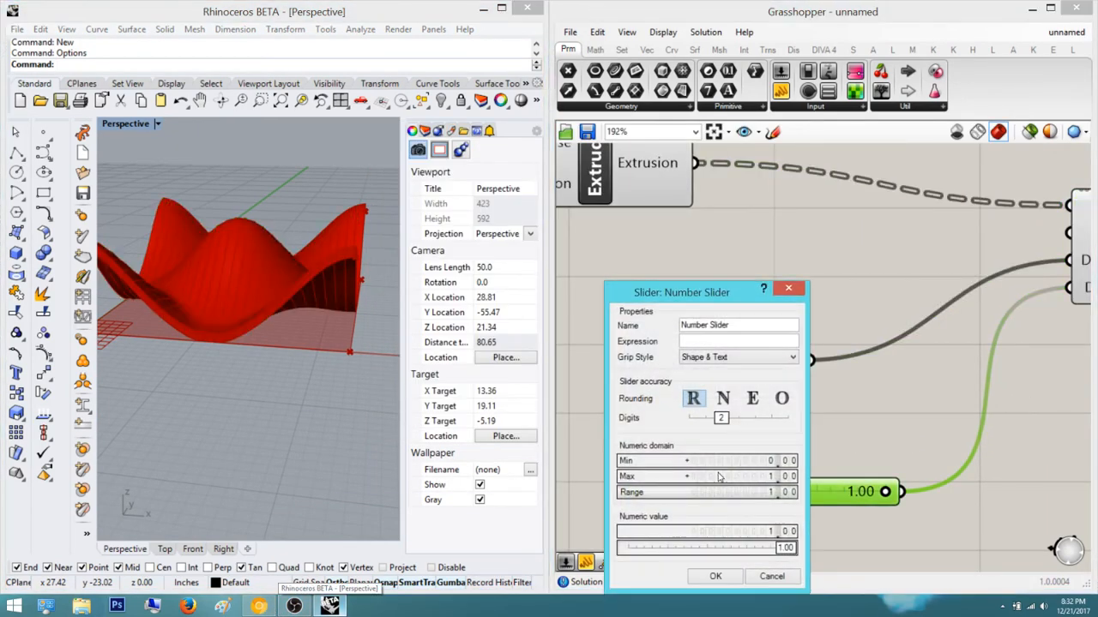
pyautogui.doubleClick(766, 532)
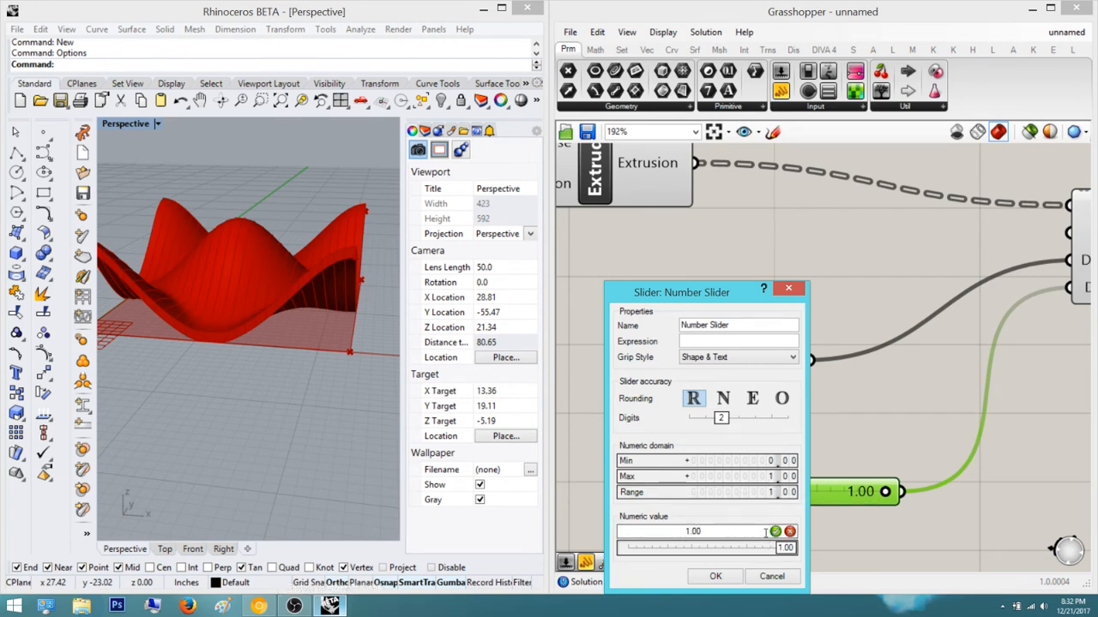
pyautogui.press('BackSpace')
pyautogui.press('BackSpace')
pyautogui.press('BackSpace')
pyautogui.press('BackSpace')
pyautogui.write('0.5')
pyautogui.press('Return')
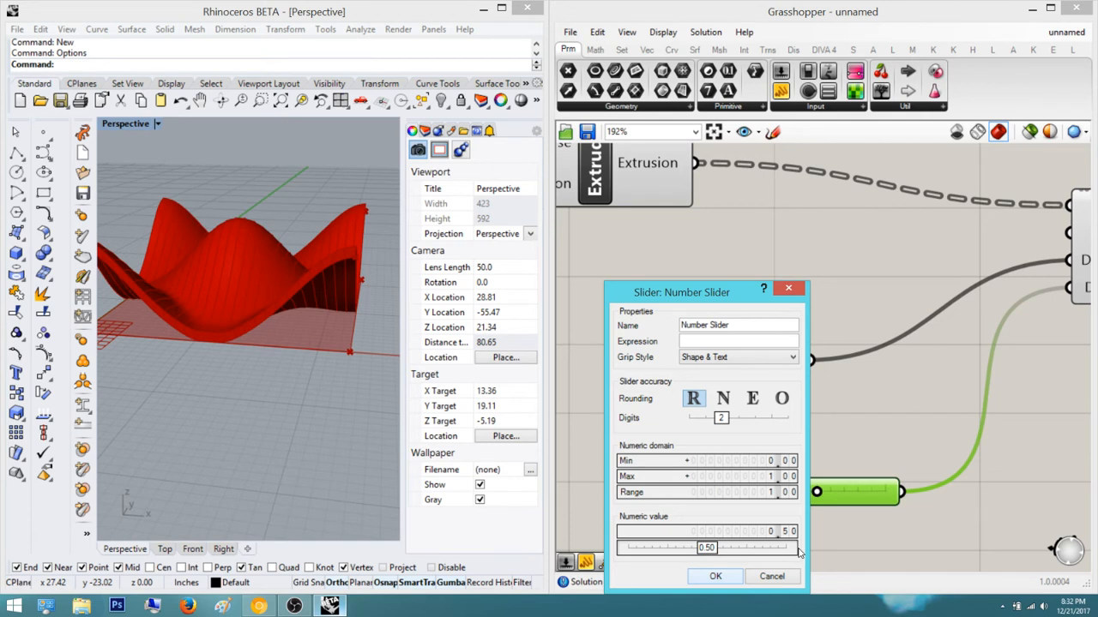
pyautogui.press('Return')
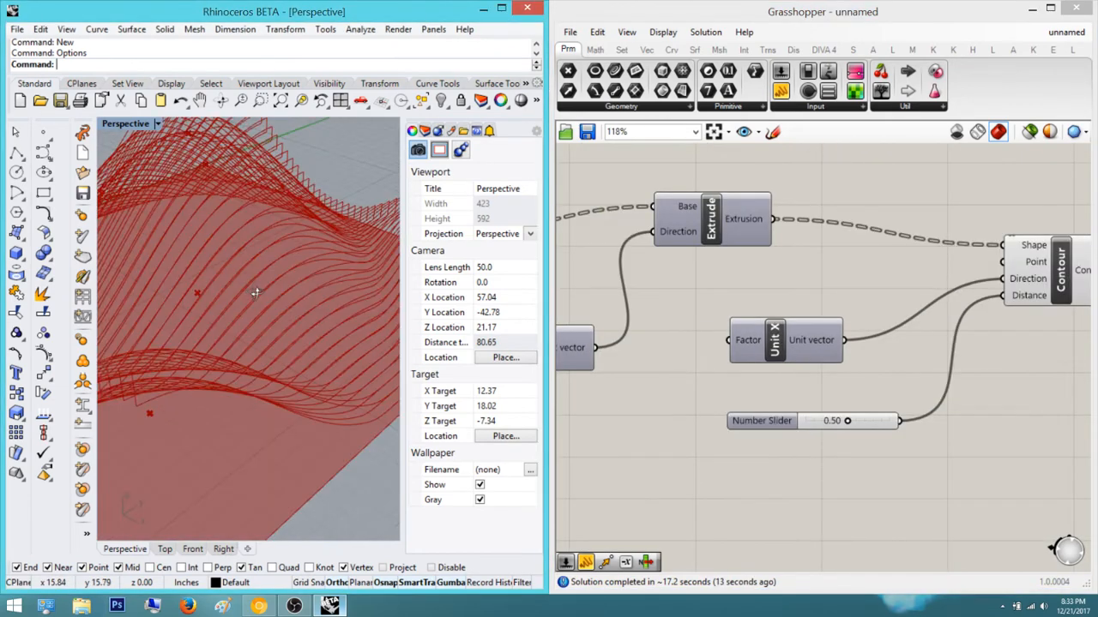
# Add a Fillet component with curve and radius inputs beside the Contour component
pyautogui.moveTo(255, 292); pyautogui.dragTo(184, 356, button='right')
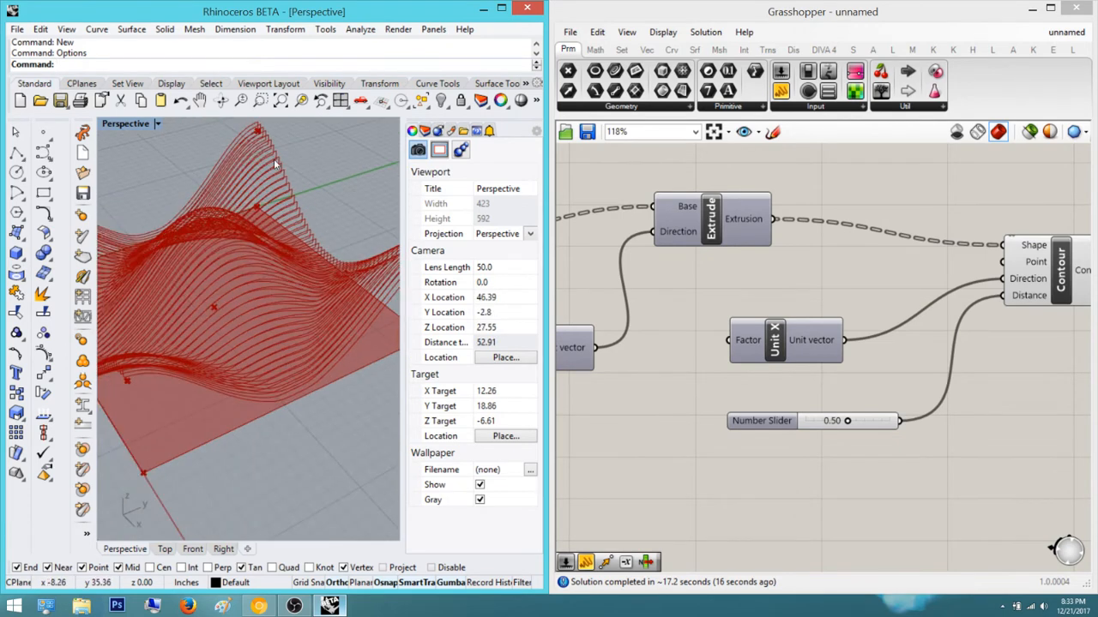
pyautogui.scroll(5, 276, 158)
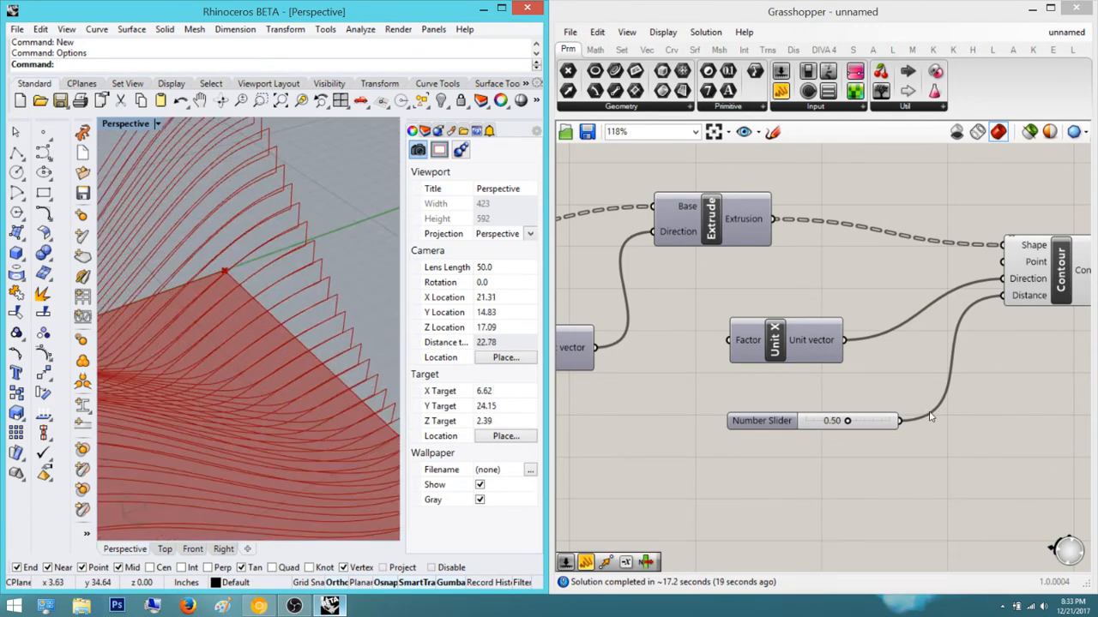
pyautogui.moveTo(1048, 483); pyautogui.dragTo(861, 494, button='right')
pyautogui.doubleClick(1067, 386)
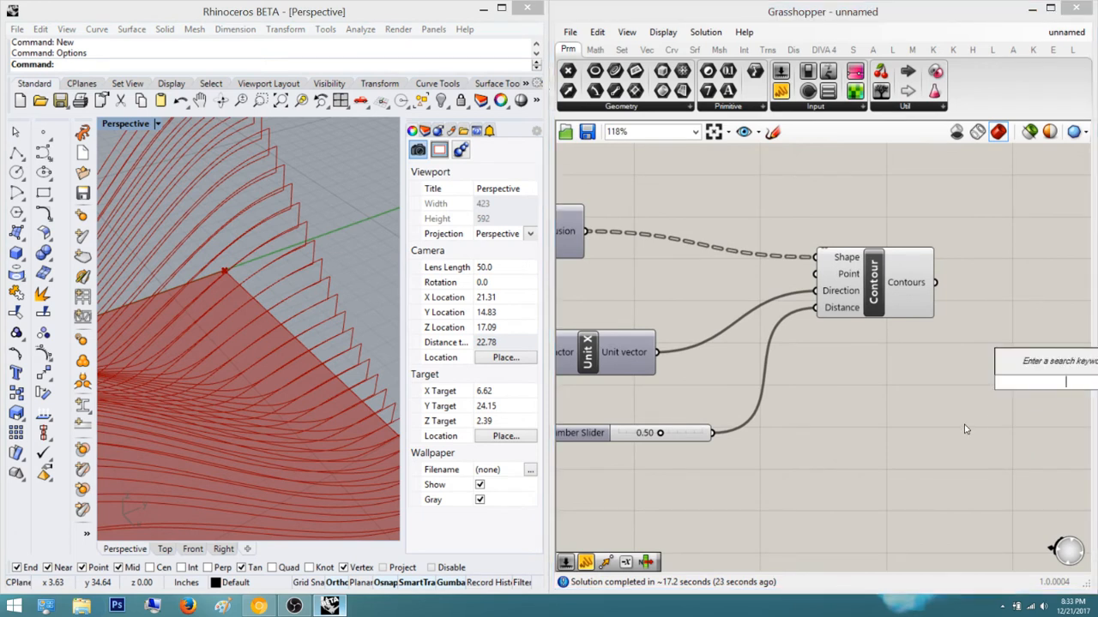
pyautogui.doubleClick(965, 373)
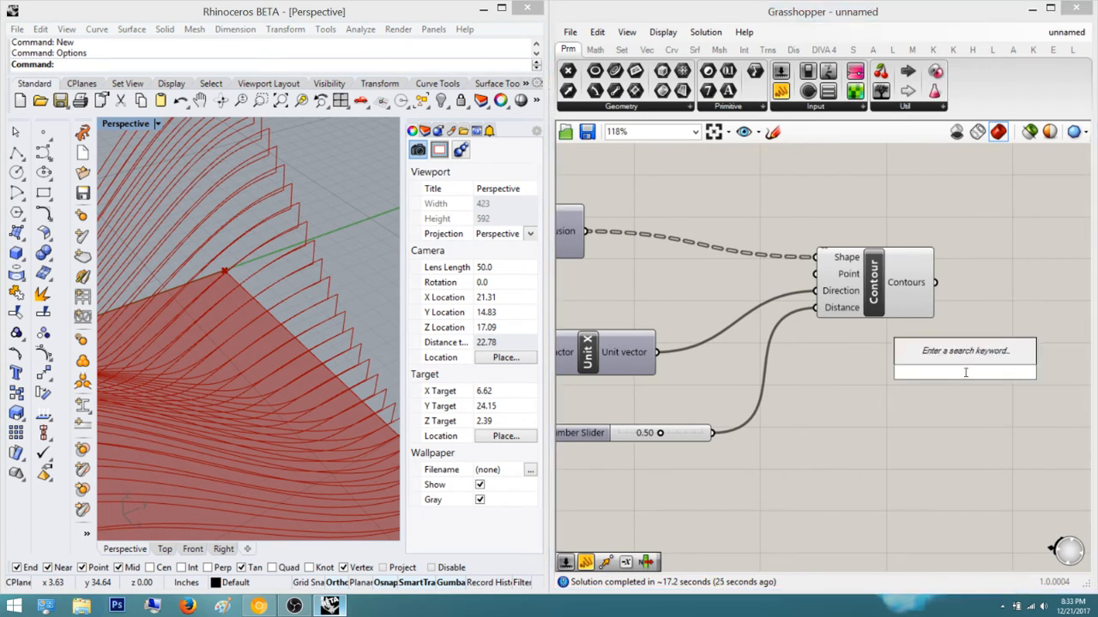
pyautogui.write('fillet')
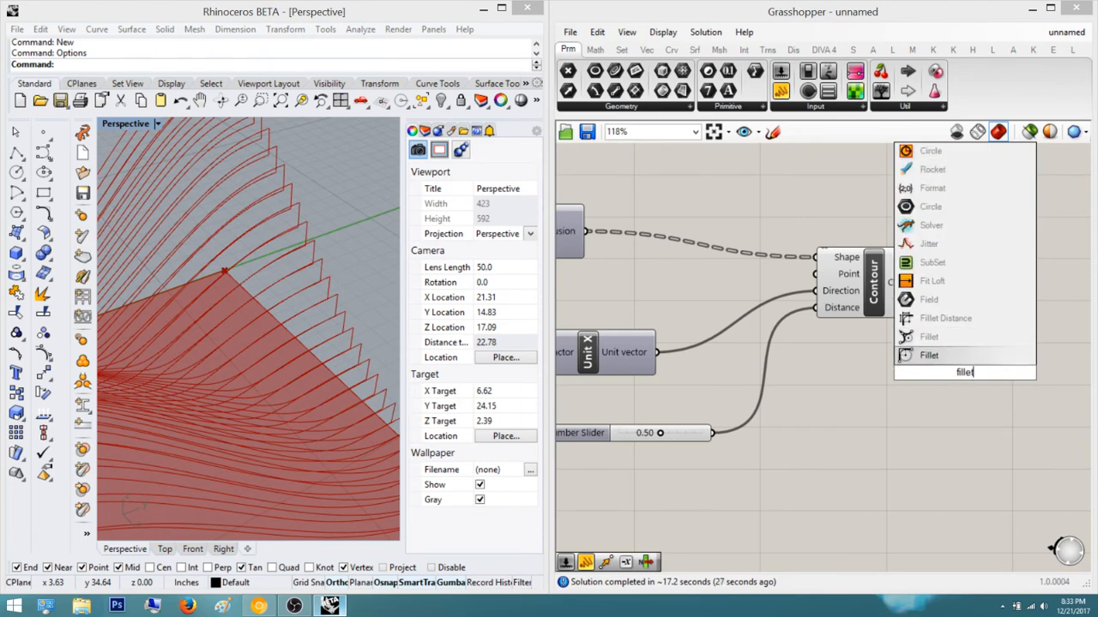
pyautogui.press('Return')
pyautogui.scroll(2, 967, 386)
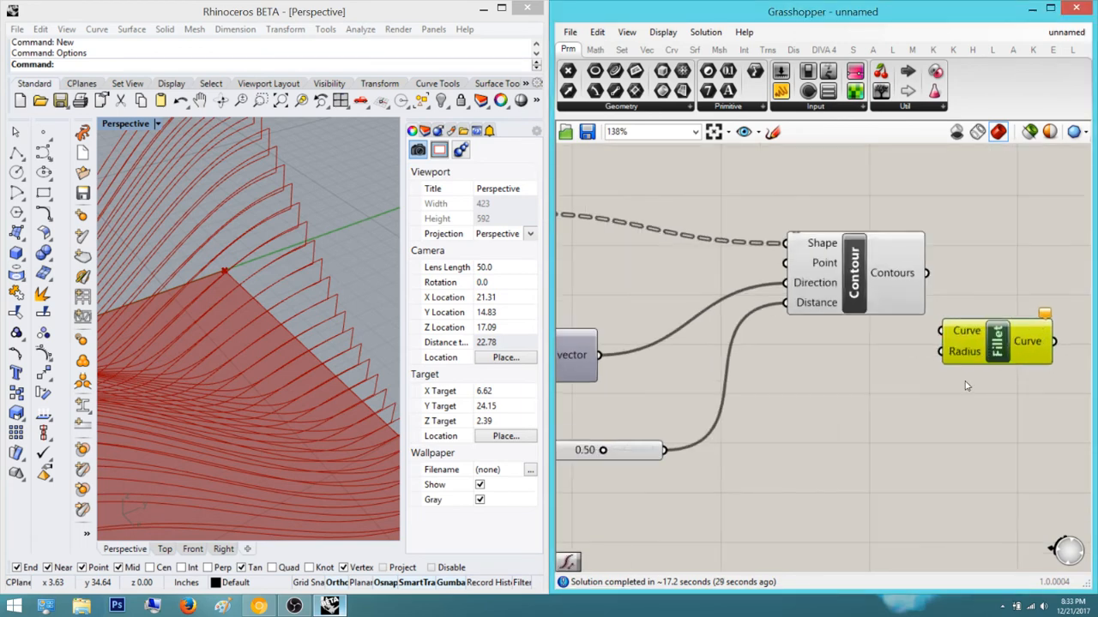
# Feed the Fillet component a 0.25 number slider as its radius and the Contour output as its curve
pyautogui.doubleClick(966, 386)
pyautogui.write('0.2')
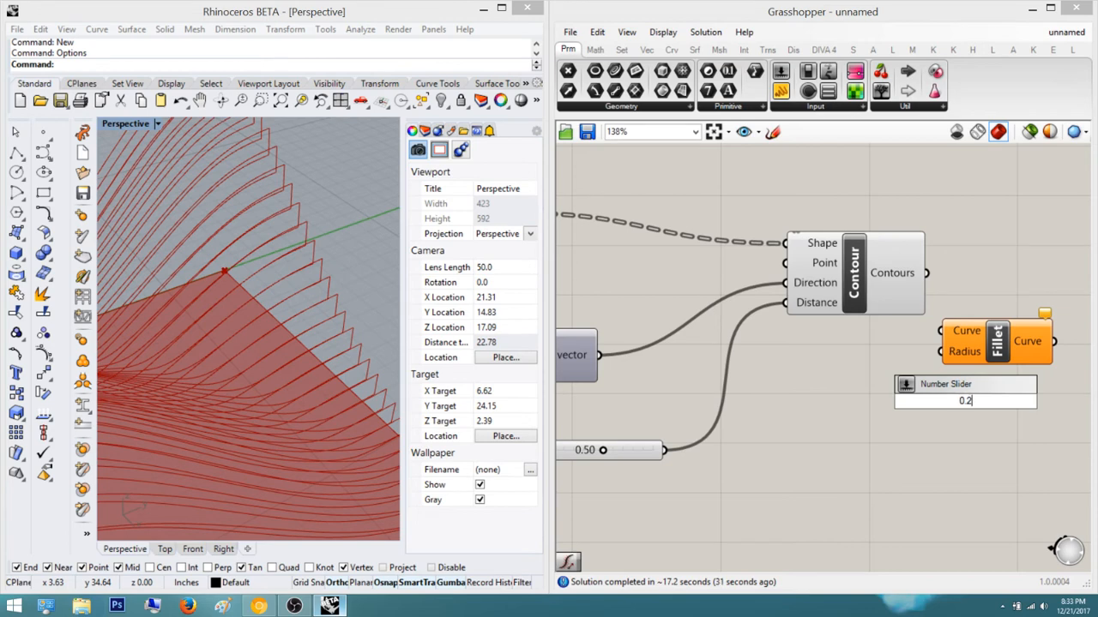
pyautogui.write('5')
pyautogui.press('Return')
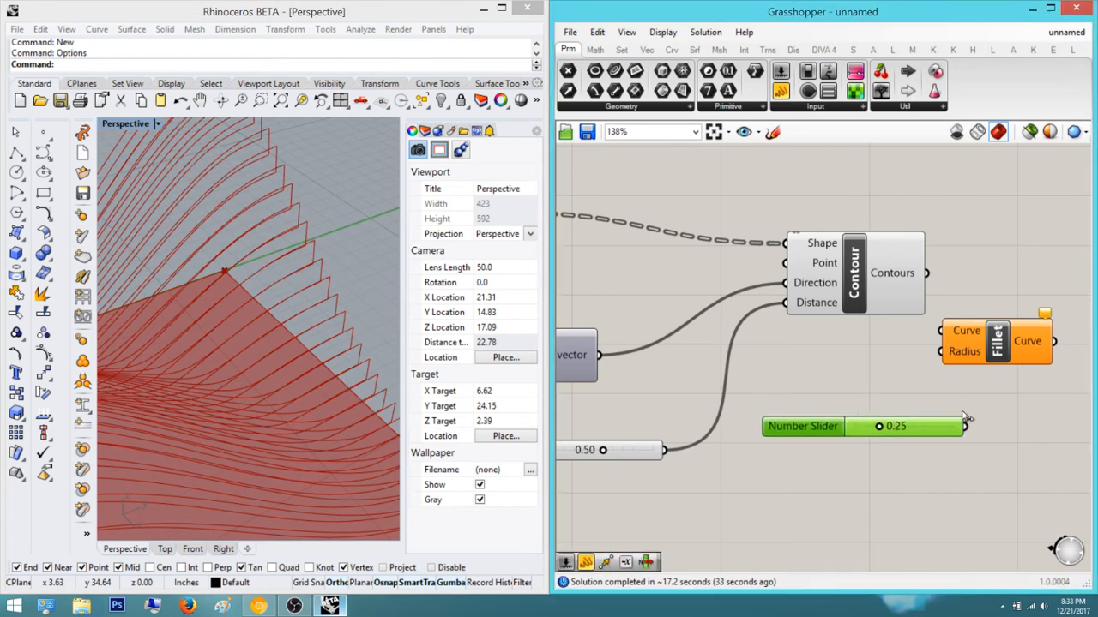
pyautogui.moveTo(965, 426); pyautogui.dragTo(1004, 345)
pyautogui.scroll(-1, 1004, 345)
pyautogui.moveTo(1004, 346); pyautogui.dragTo(917, 394, button='right')
pyautogui.moveTo(937, 381); pyautogui.dragTo(850, 333)
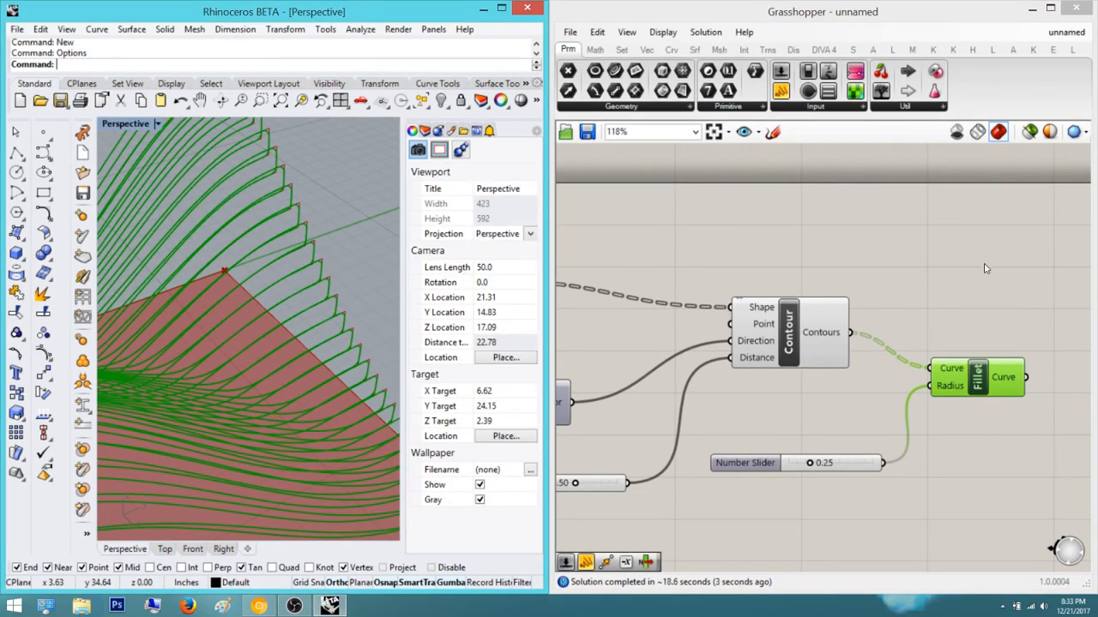
# Turn off the preview of the Contour component
pyautogui.click(944, 284)
pyautogui.middleClick(828, 331)
pyautogui.click(862, 285)
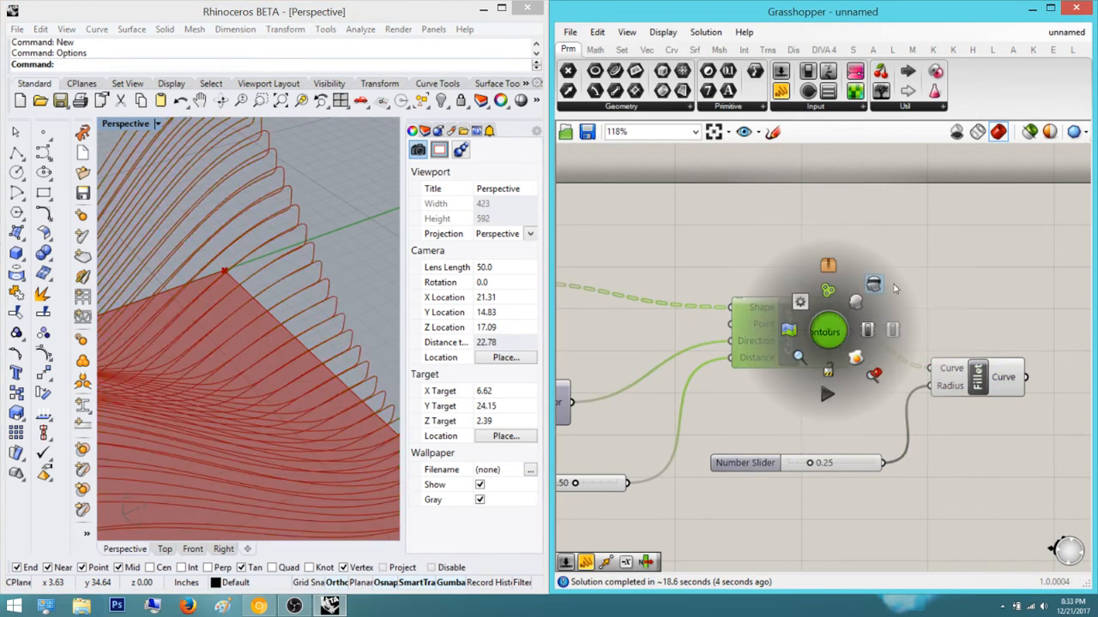
pyautogui.click(862, 285)
# Save the definition as "Contour Table v2" in the Kinetic Architecture folder on the desktop
pyautogui.click(587, 132)
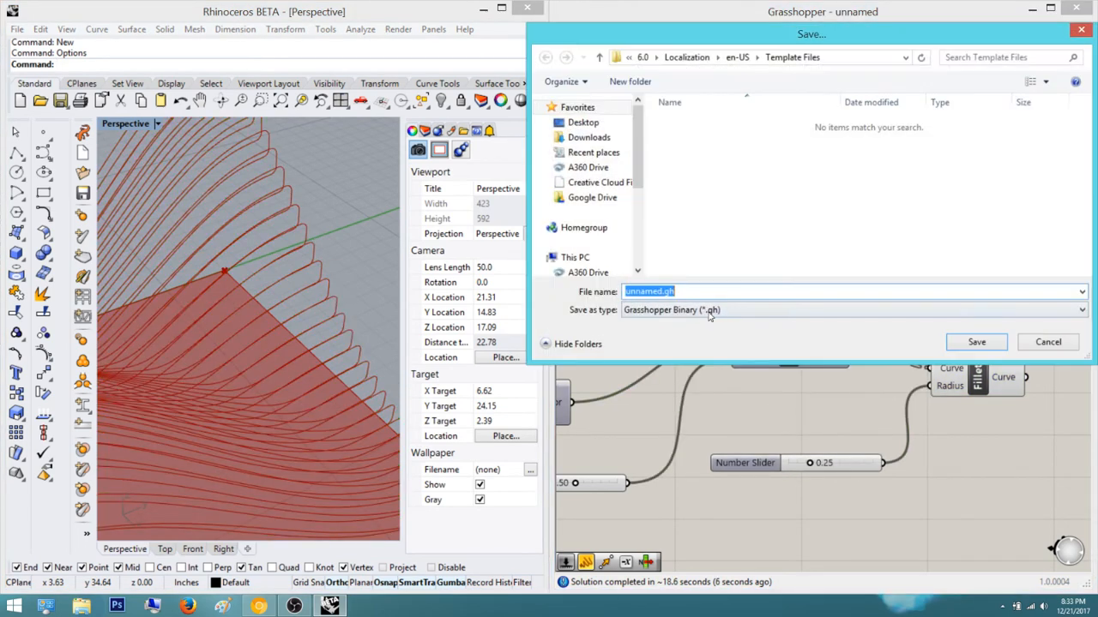
pyautogui.click(584, 121)
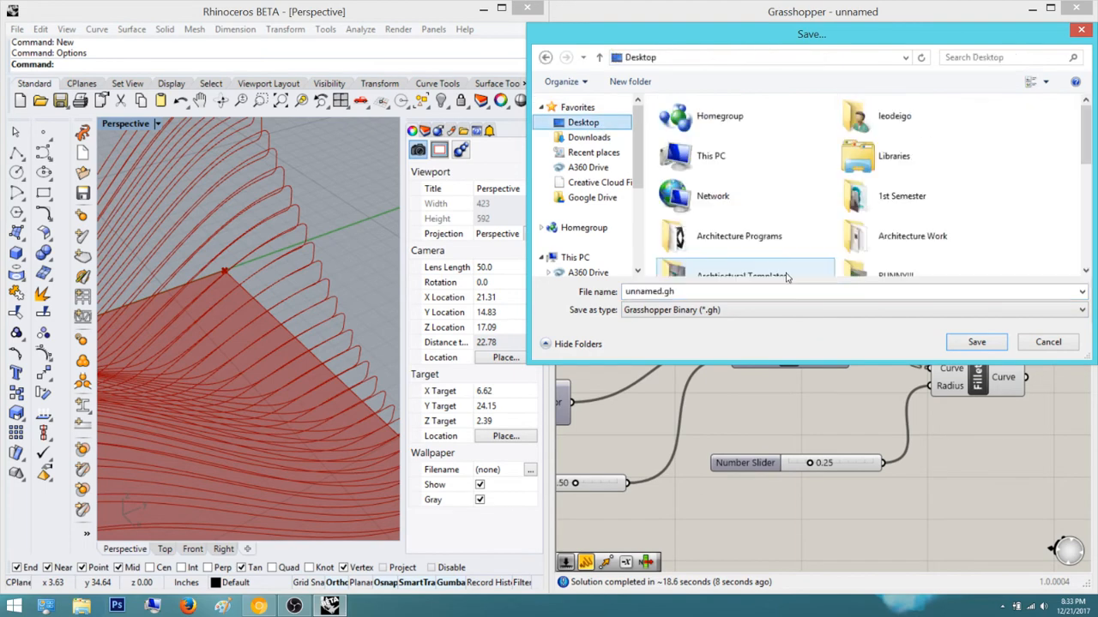
pyautogui.scroll(-5, 856, 234)
pyautogui.scroll(2, 918, 194)
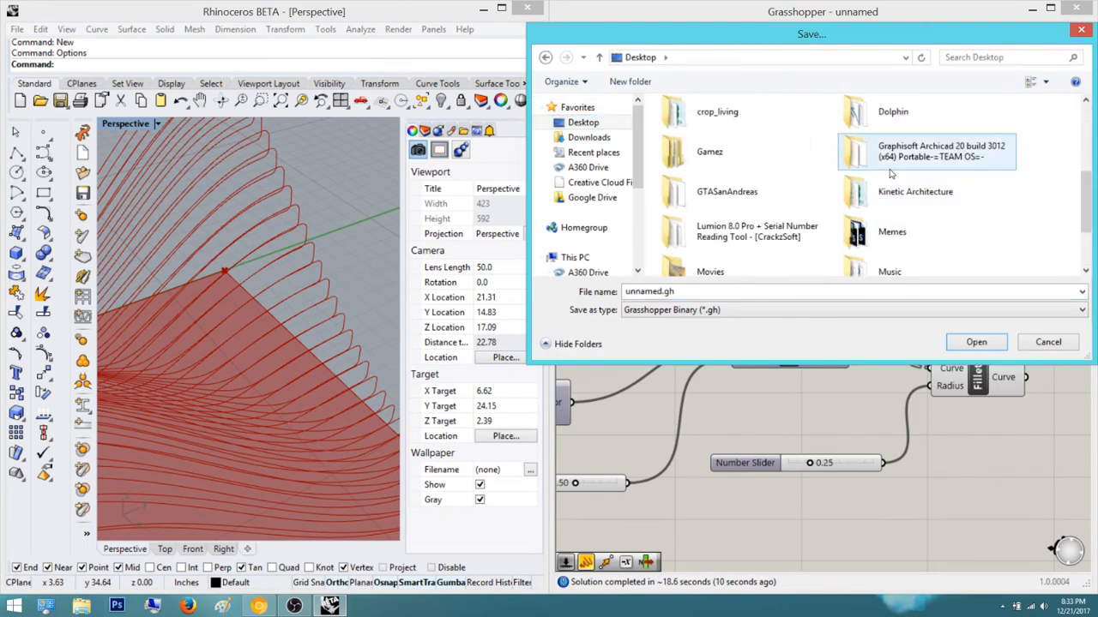
pyautogui.doubleClick(919, 194)
pyautogui.click(729, 292)
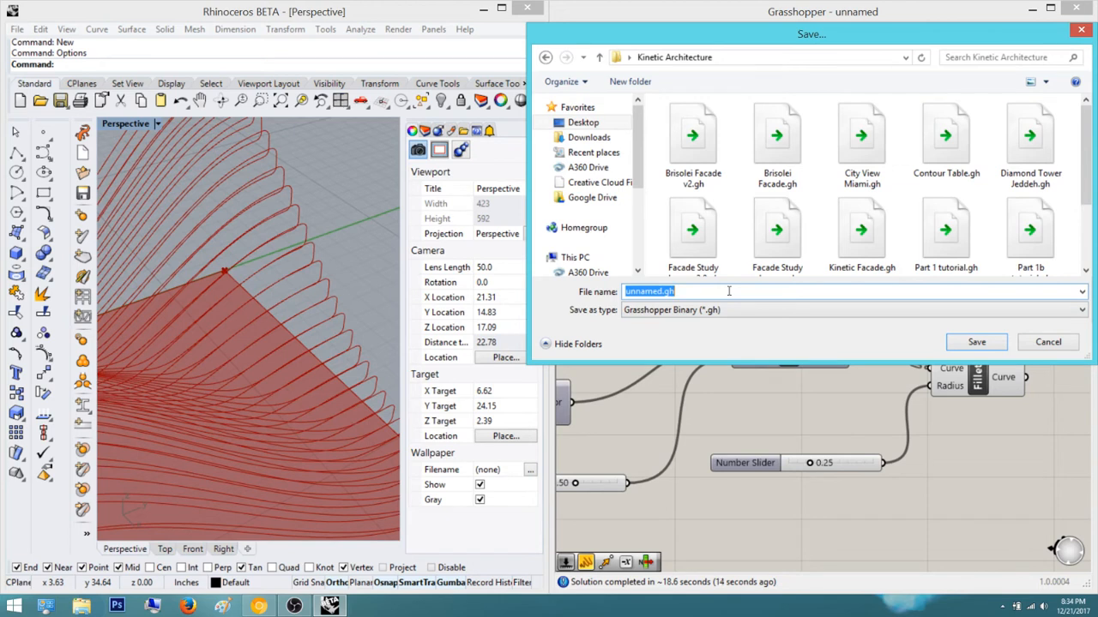
pyautogui.click(948, 133)
pyautogui.click(752, 291)
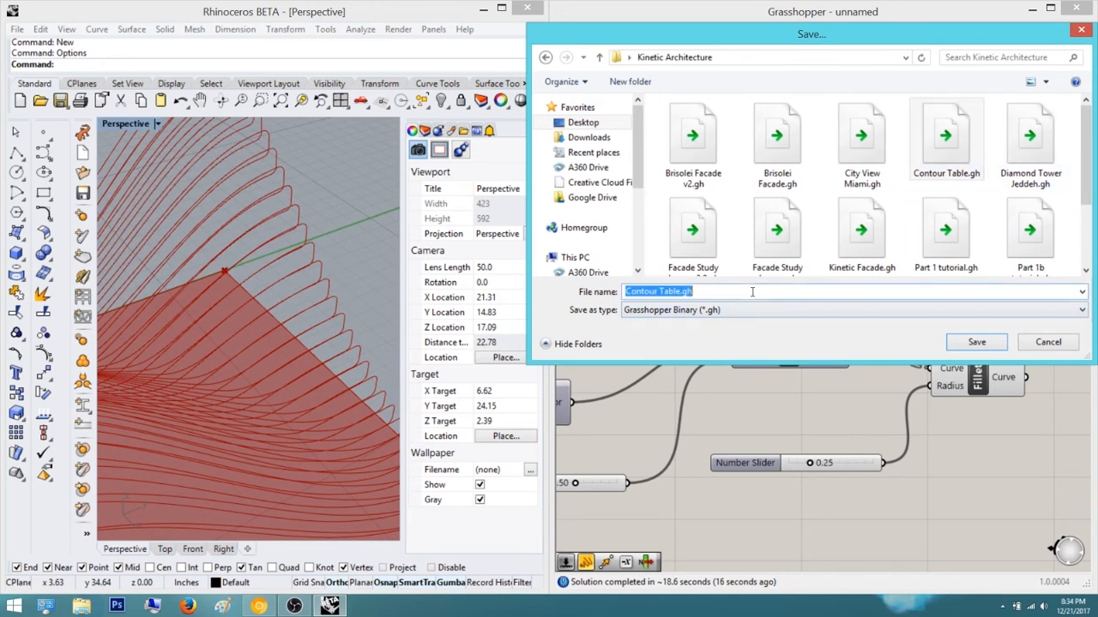
pyautogui.click(681, 292)
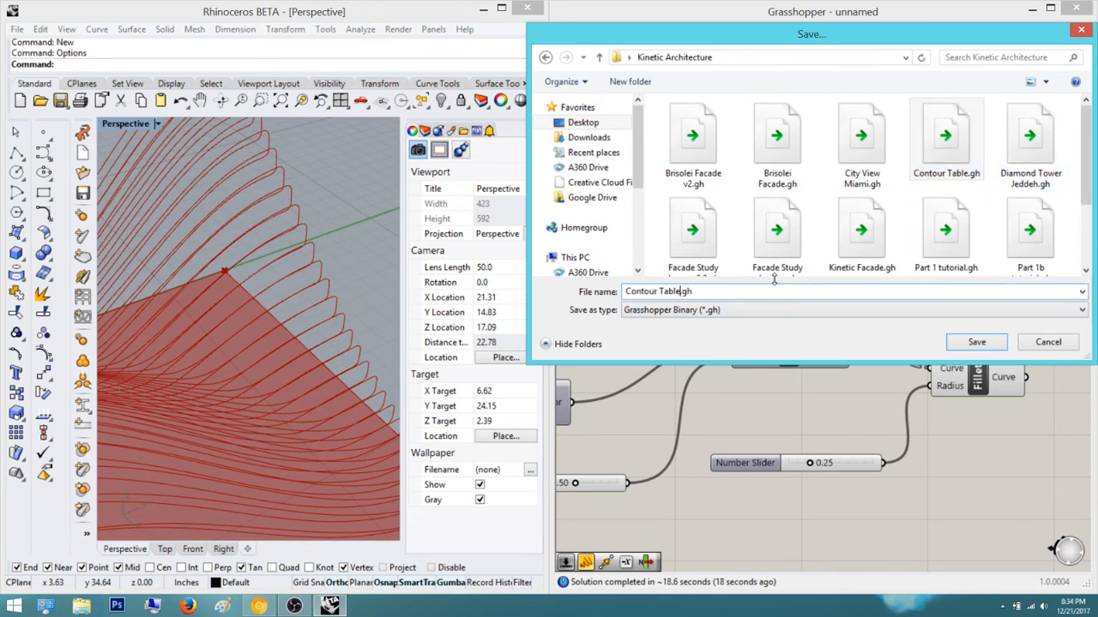
pyautogui.write('v2')
pyautogui.press('Return')
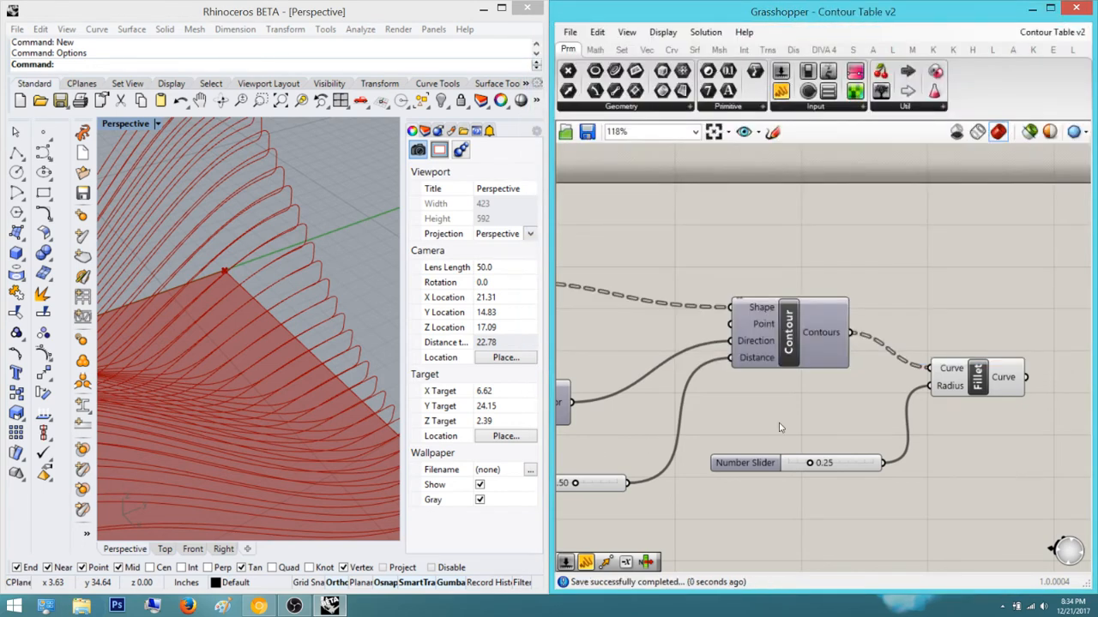
# Highlight the Fillet result and examine the rounded corners of the contour curves up close
pyautogui.moveTo(1007, 304); pyautogui.dragTo(931, 296, button='right')
pyautogui.click(903, 378)
pyautogui.moveTo(286, 286); pyautogui.dragTo(255, 282, button='right')
pyautogui.scroll(8, 314, 194)
pyautogui.moveTo(324, 238); pyautogui.dragTo(299, 206, button='right')
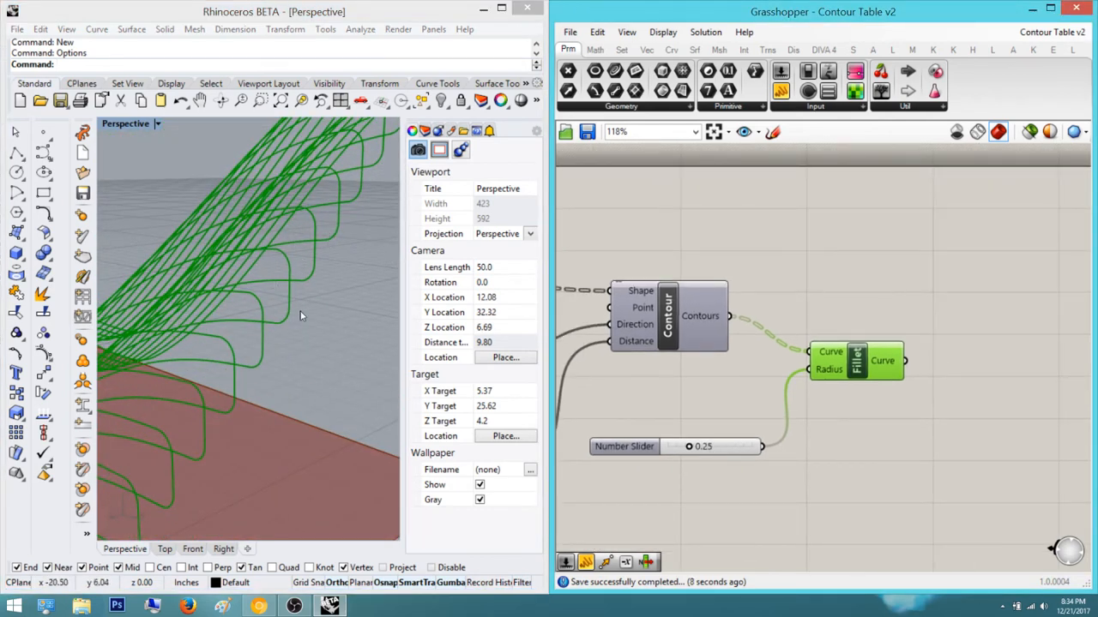
# Set the fillet radius slider's numeric value to 0.45 in its properties
pyautogui.click(749, 380)
pyautogui.scroll(5, 651, 429)
pyautogui.click(703, 387)
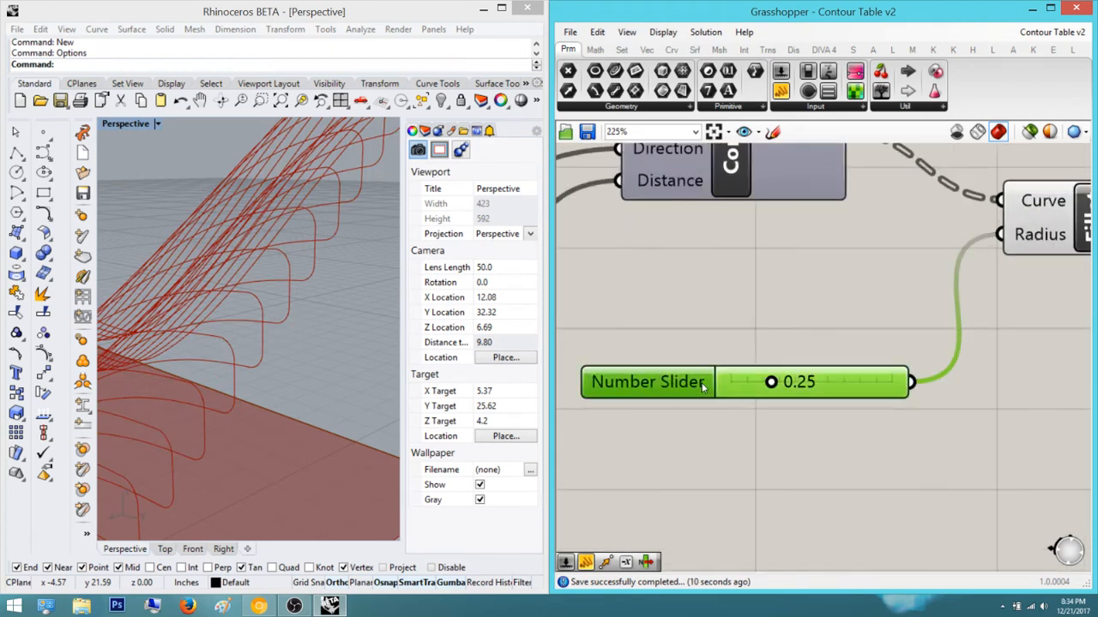
pyautogui.doubleClick(702, 386)
pyautogui.click(751, 476)
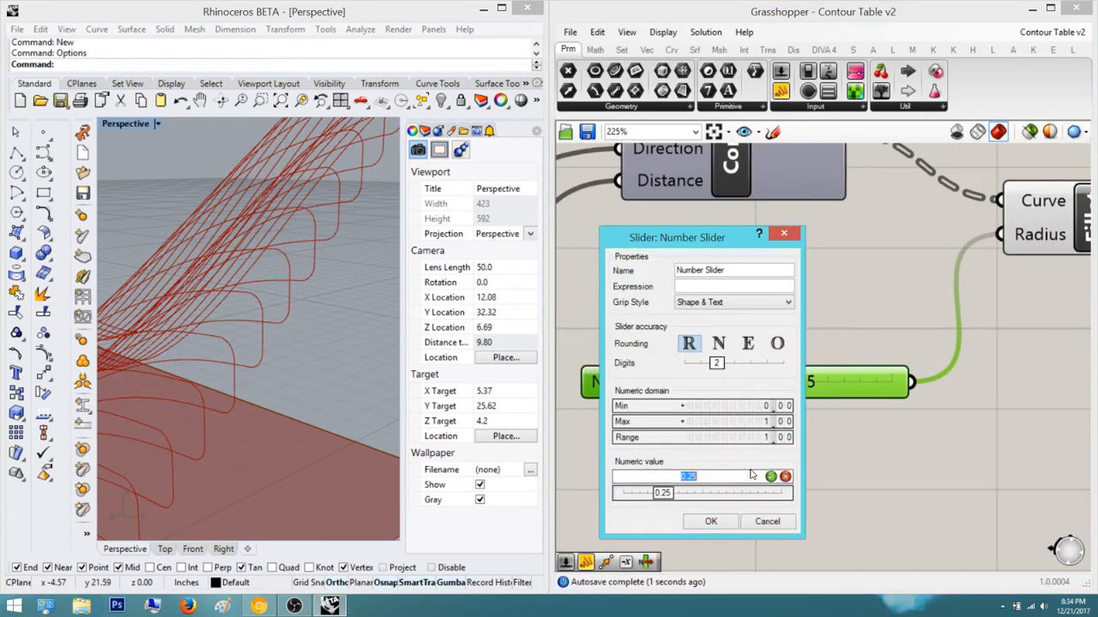
pyautogui.write('0.45')
pyautogui.click(770, 476)
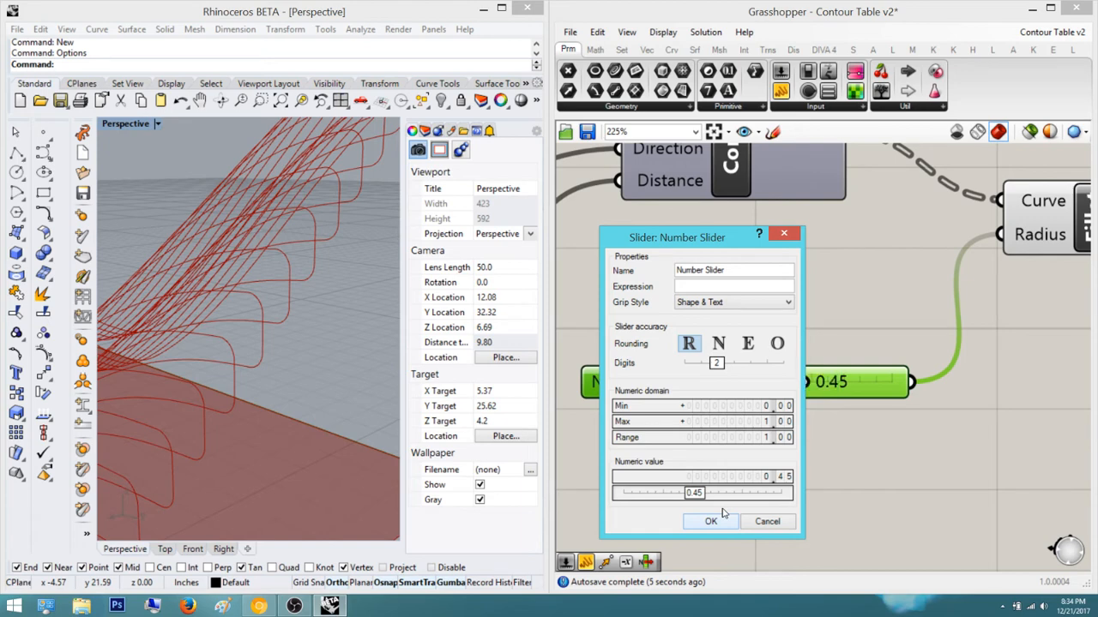
pyautogui.click(723, 515)
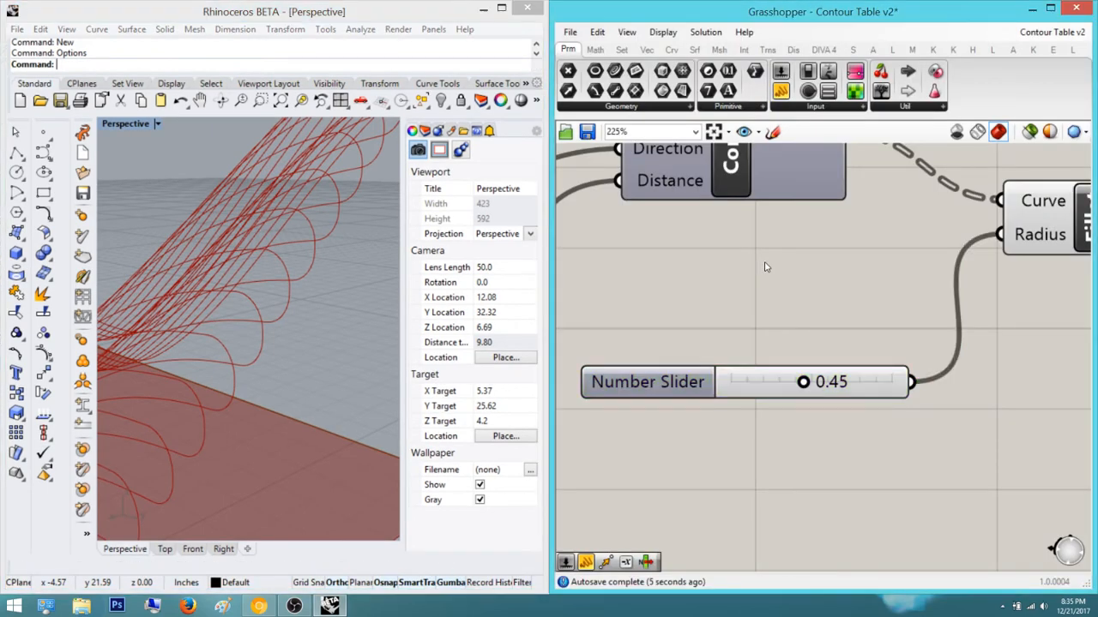
# Add a Boundary Surfaces component and place it after the Fillet component
pyautogui.scroll(-2, 765, 266)
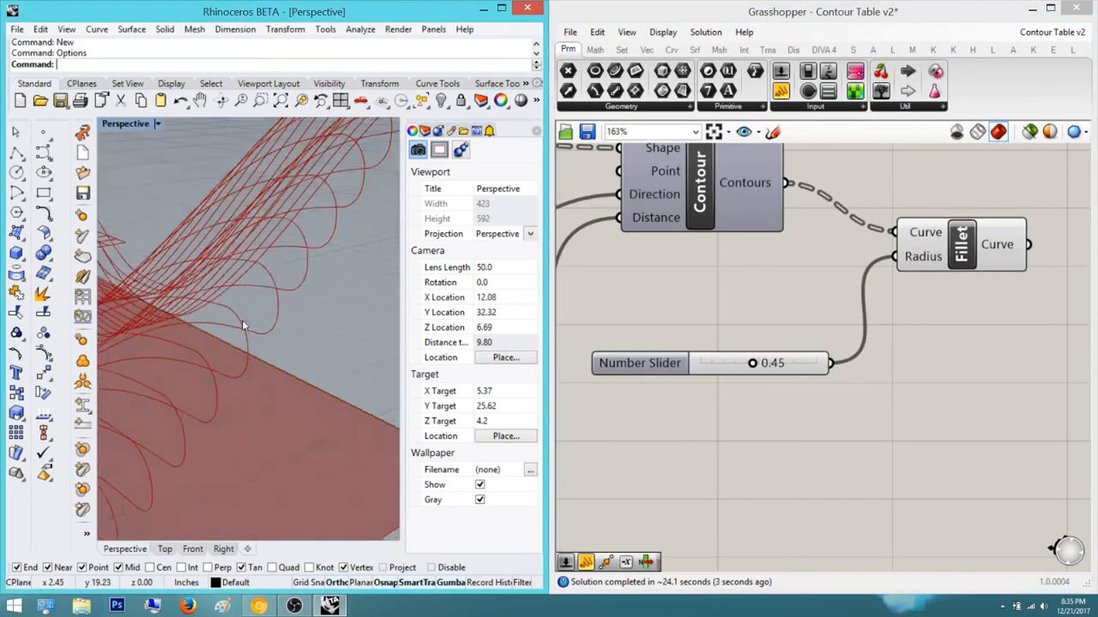
pyautogui.scroll(-8, 242, 320)
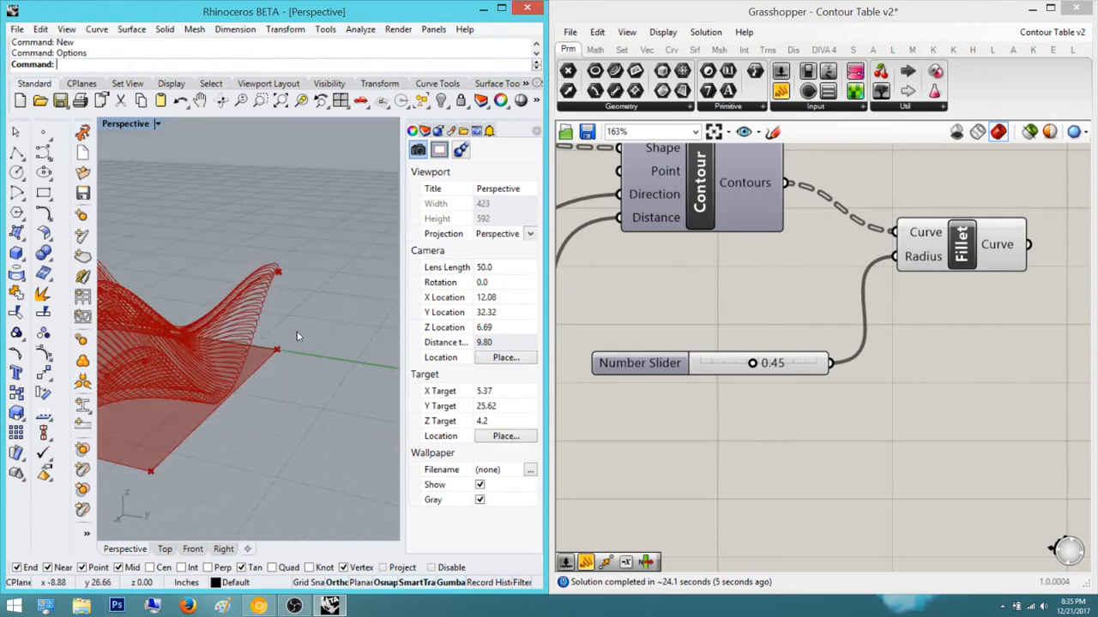
pyautogui.moveTo(297, 337); pyautogui.dragTo(219, 327, button='right')
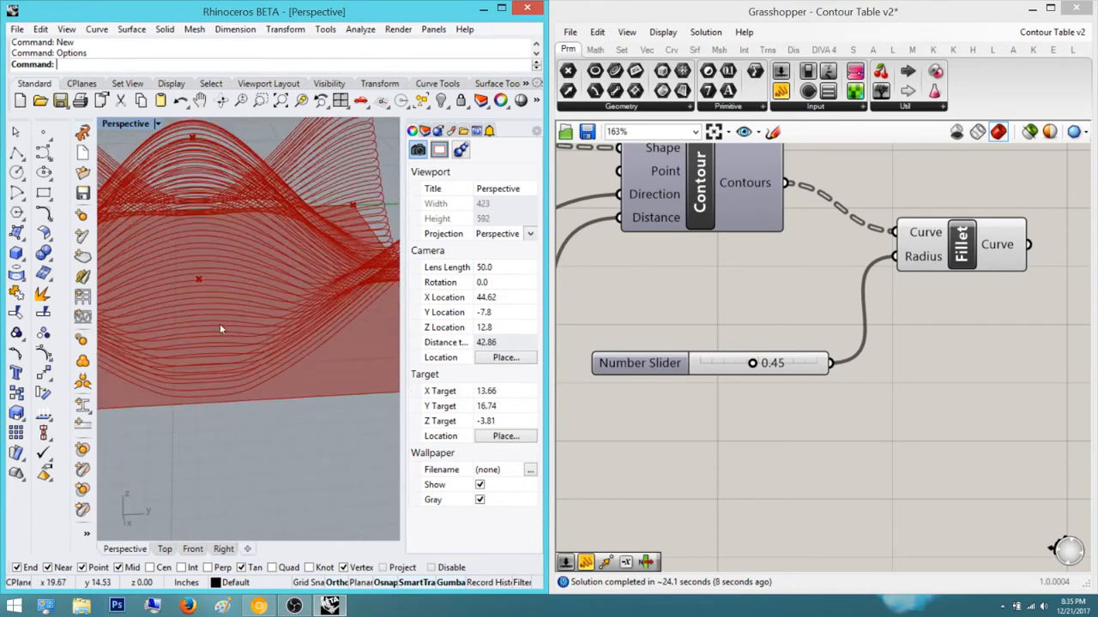
pyautogui.scroll(-4, 237, 322)
pyautogui.moveTo(949, 266); pyautogui.dragTo(876, 293, button='right')
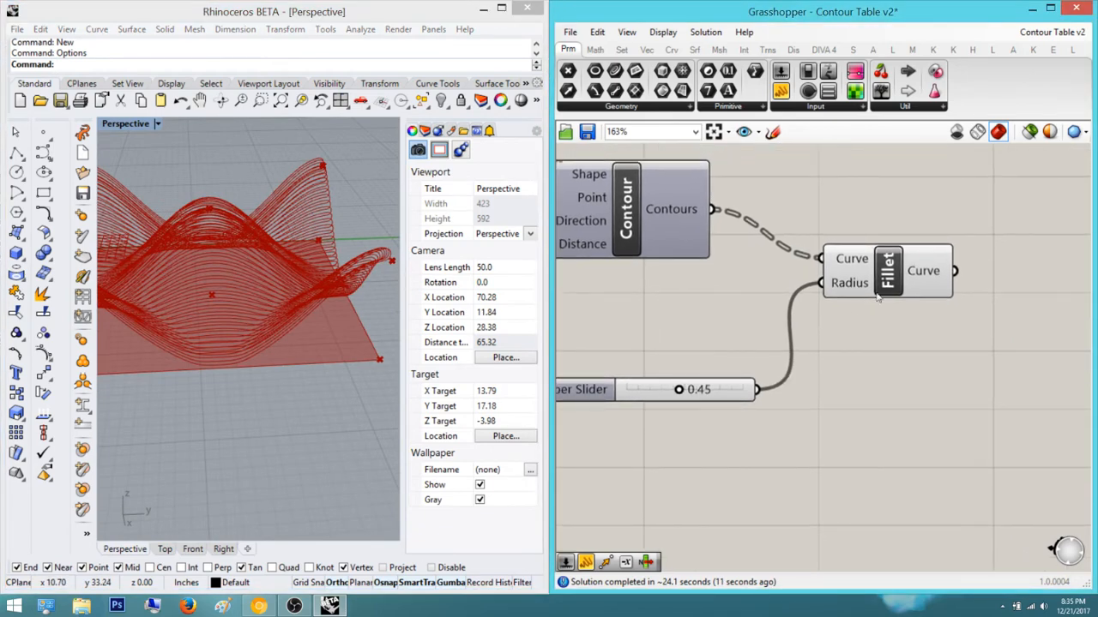
pyautogui.click(886, 288)
pyautogui.doubleClick(842, 377)
pyautogui.write('b')
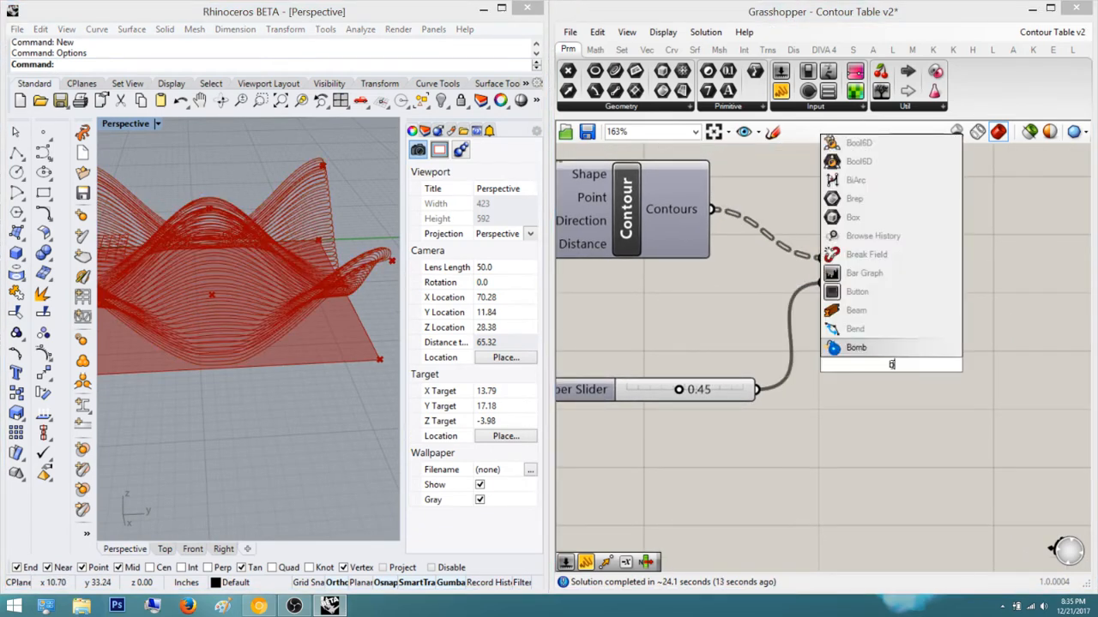
pyautogui.write('oundary')
pyautogui.press('Return')
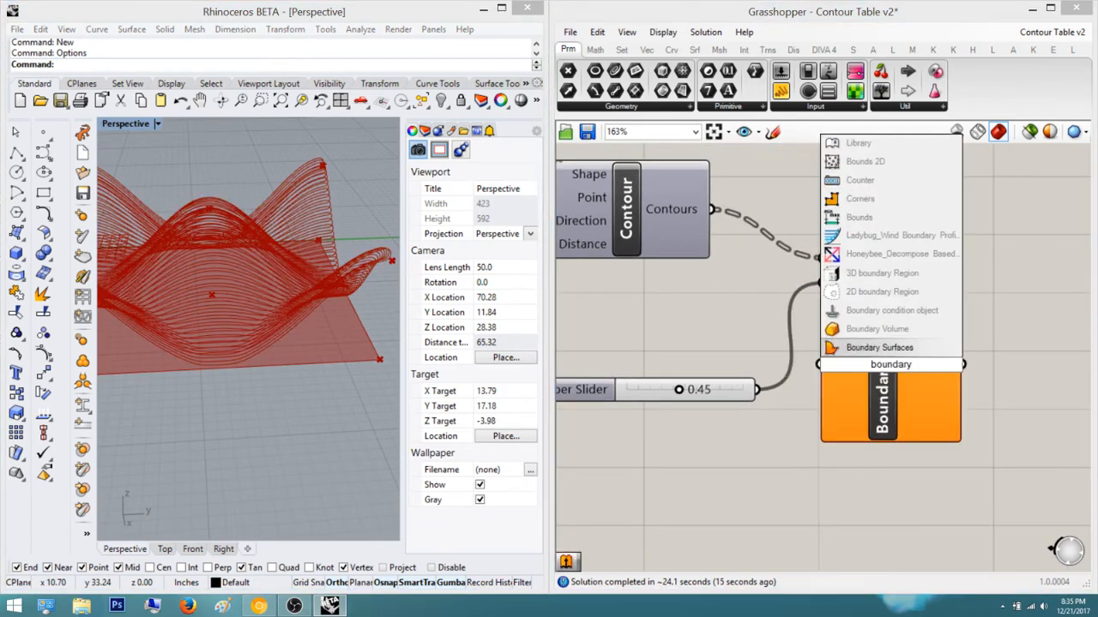
pyautogui.moveTo(826, 411); pyautogui.dragTo(549, 528, button='right')
pyautogui.moveTo(633, 494); pyautogui.dragTo(864, 381)
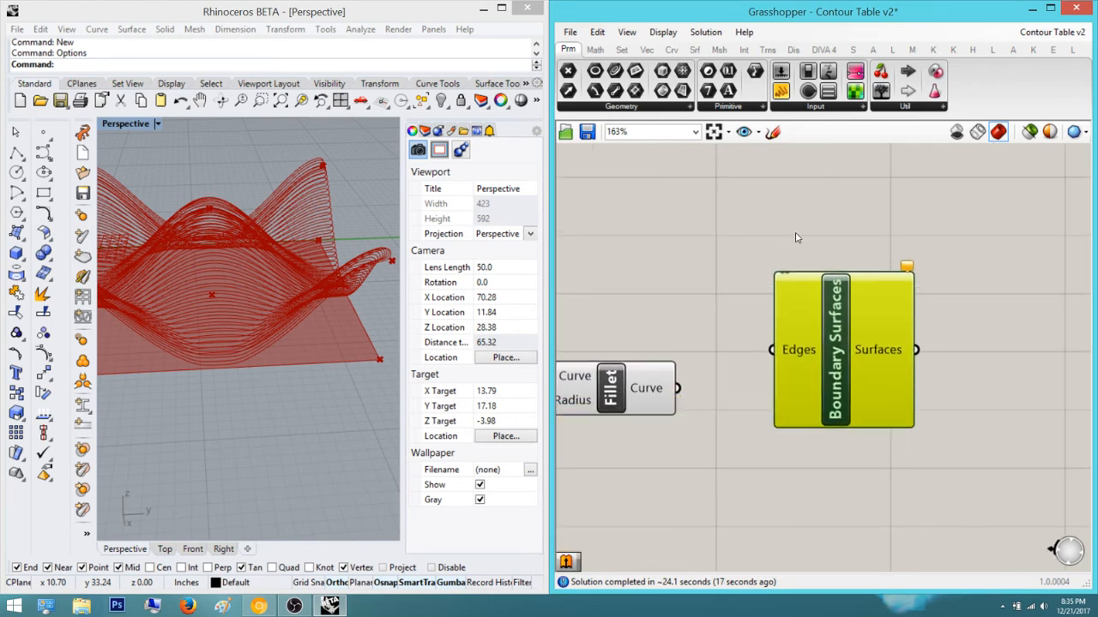
# Connect the Fillet curve output to the Edges input of Boundary Surfaces
pyautogui.click(769, 227)
pyautogui.scroll(1, 705, 359)
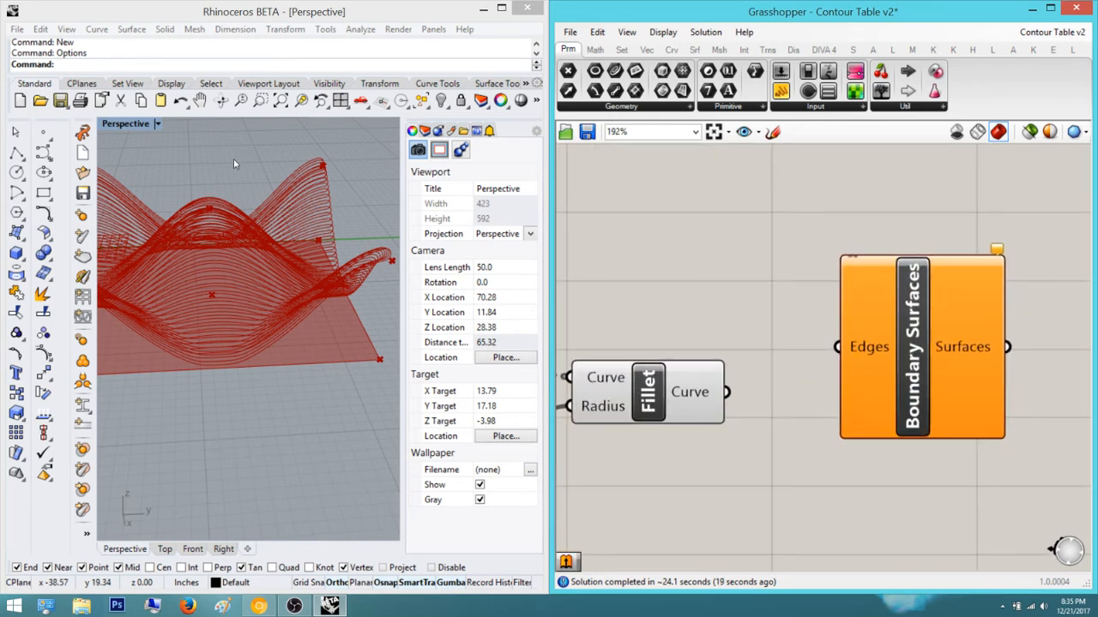
pyautogui.moveTo(792, 359); pyautogui.dragTo(778, 387, button='right')
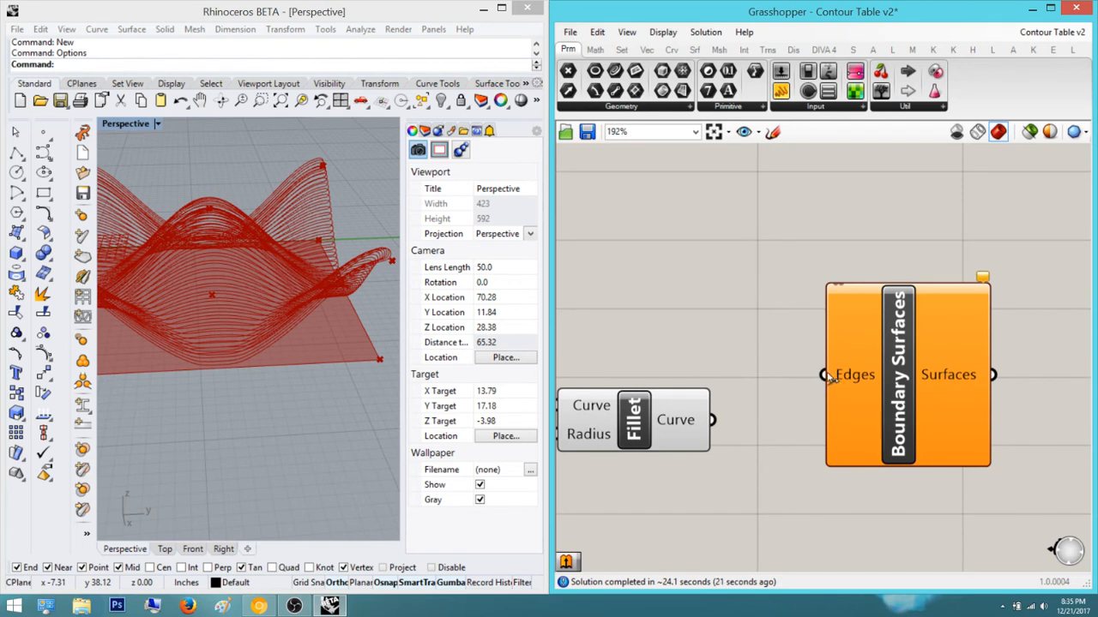
pyautogui.moveTo(824, 375); pyautogui.dragTo(711, 419)
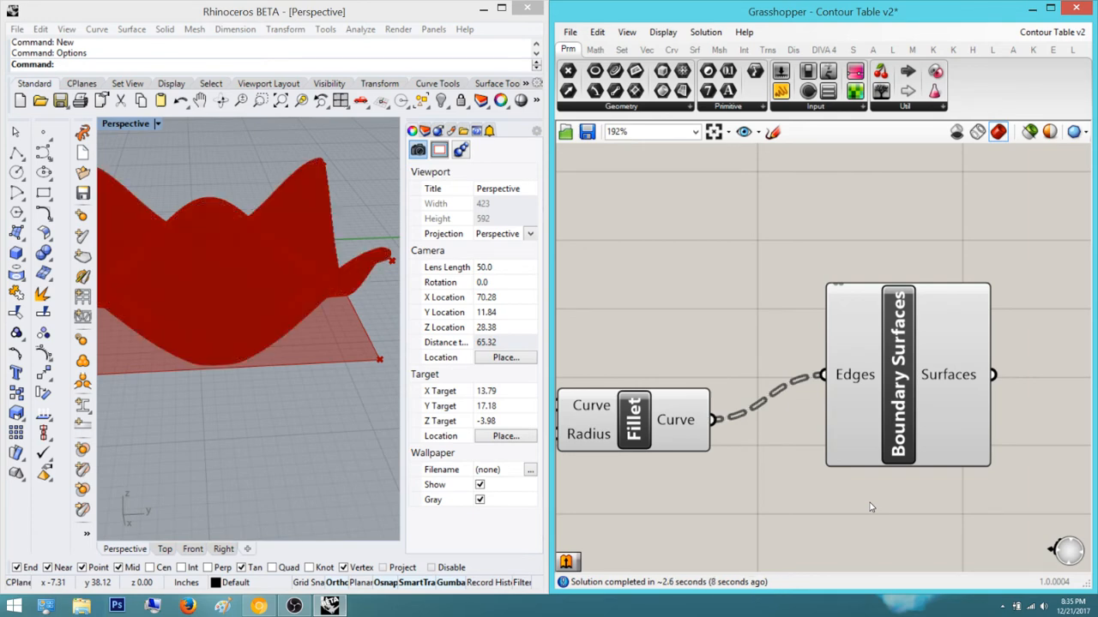
# Examine the spacing of the filled contour slats and check the contour distance slider that controls it
pyautogui.moveTo(194, 247); pyautogui.dragTo(294, 300, button='right')
pyautogui.scroll(3, 295, 300)
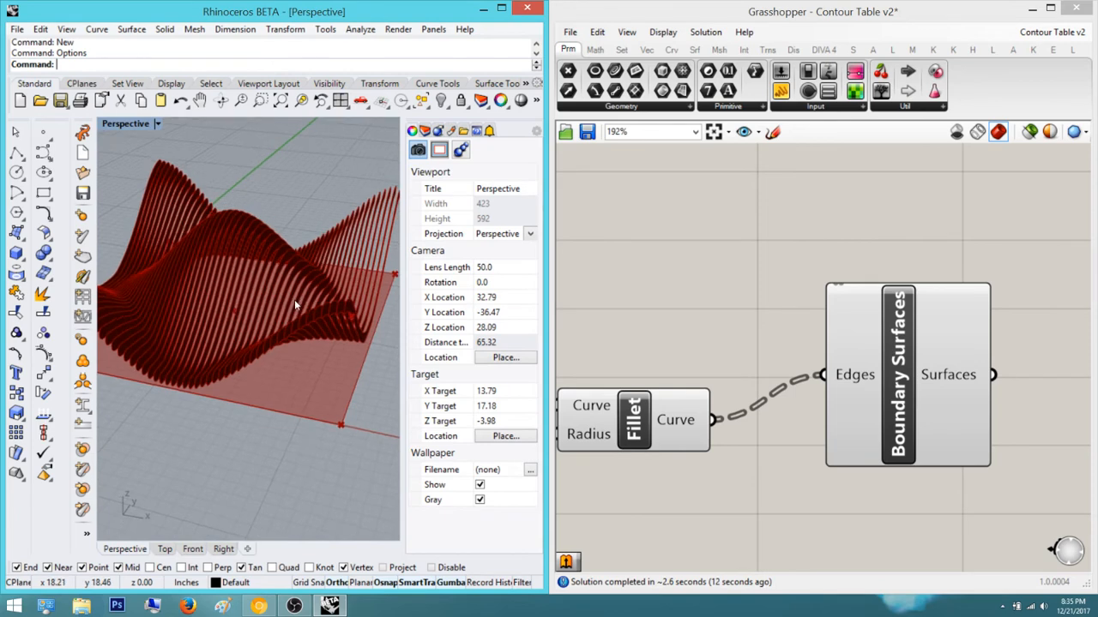
pyautogui.scroll(-3, 704, 280)
pyautogui.moveTo(704, 280); pyautogui.dragTo(956, 232, button='right')
pyautogui.scroll(-1, 881, 244)
pyautogui.moveTo(664, 302); pyautogui.dragTo(859, 308, button='right')
pyautogui.scroll(1, 775, 434)
pyautogui.scroll(2, 773, 429)
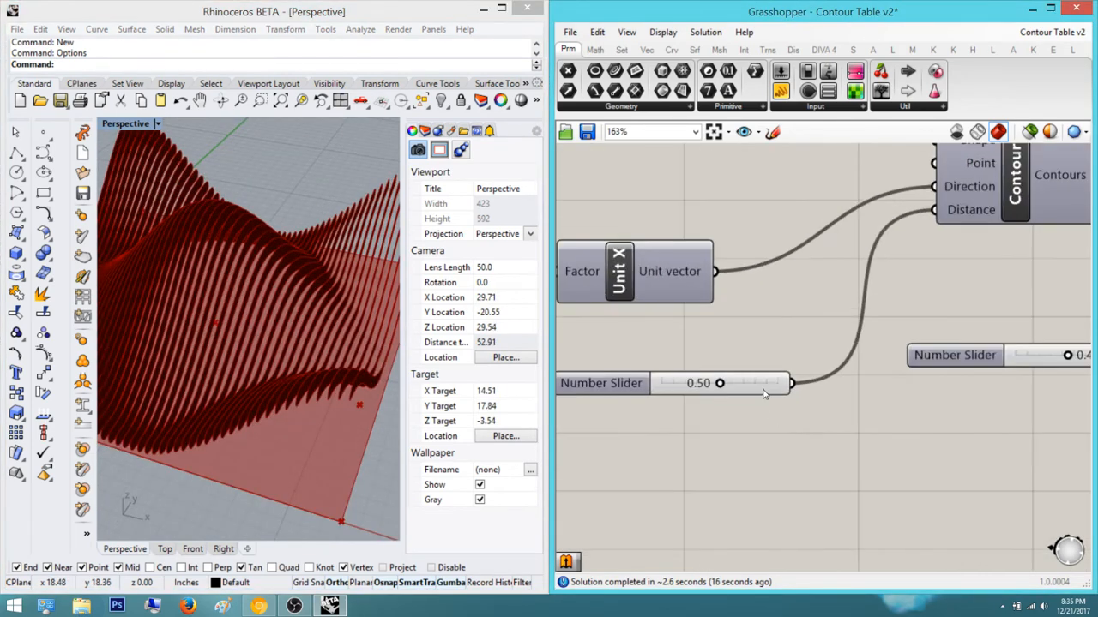
pyautogui.click(762, 390)
pyautogui.click(896, 456)
pyautogui.moveTo(952, 453); pyautogui.dragTo(903, 451, button='right')
pyautogui.doubleClick(906, 450)
pyautogui.click(886, 506)
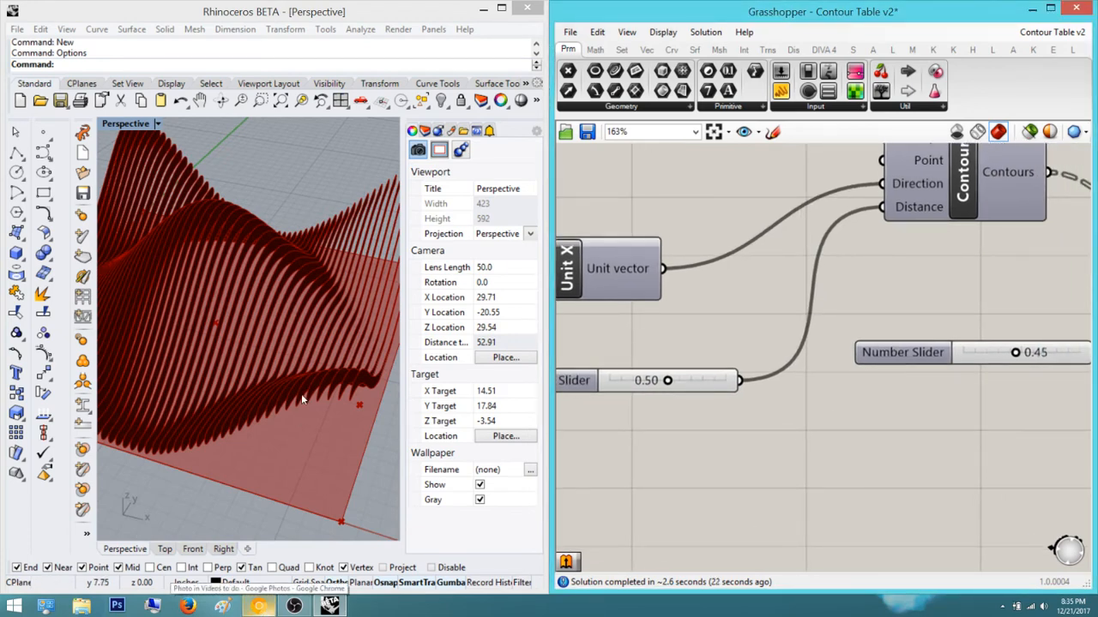
# Check the reference photo of the slatted bench in the web browser
pyautogui.moveTo(742, 442); pyautogui.dragTo(668, 446, button='right')
pyautogui.click(260, 606)
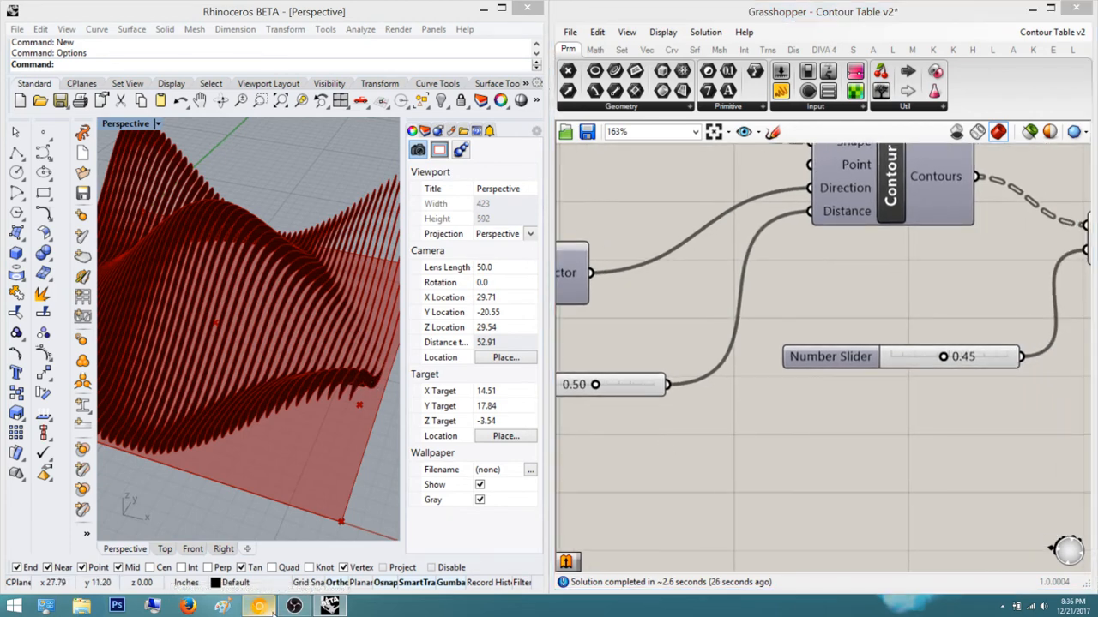
pyautogui.click(273, 607)
pyautogui.moveTo(706, 400); pyautogui.dragTo(669, 401, button='right')
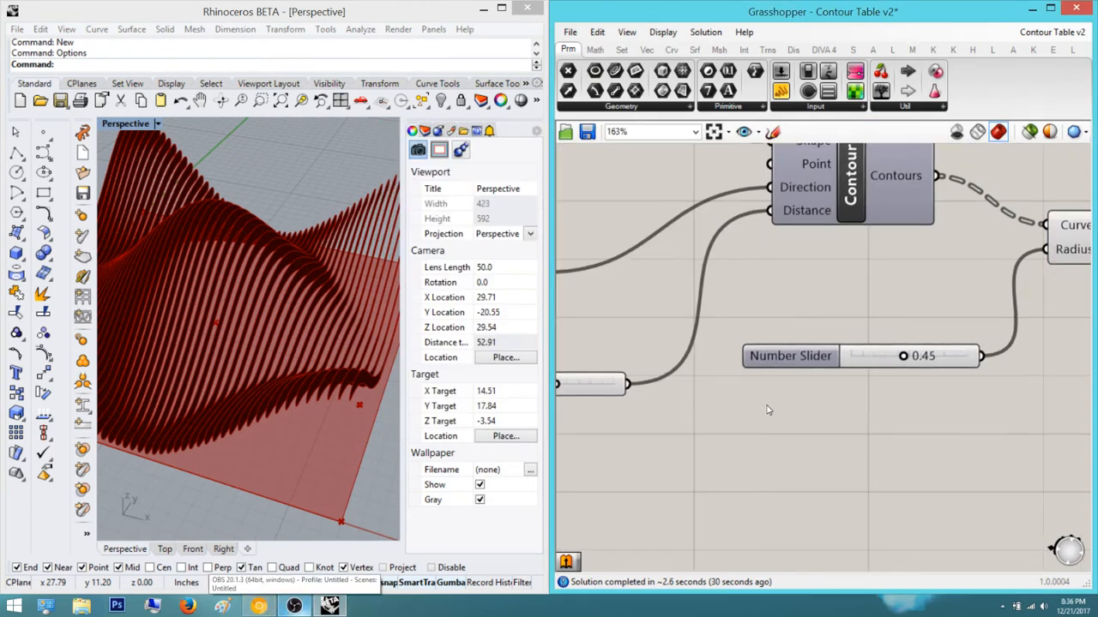
# Add a Subtraction component and place it below the Fillet component
pyautogui.moveTo(818, 411); pyautogui.dragTo(811, 425, button='right')
pyautogui.doubleClick(867, 420)
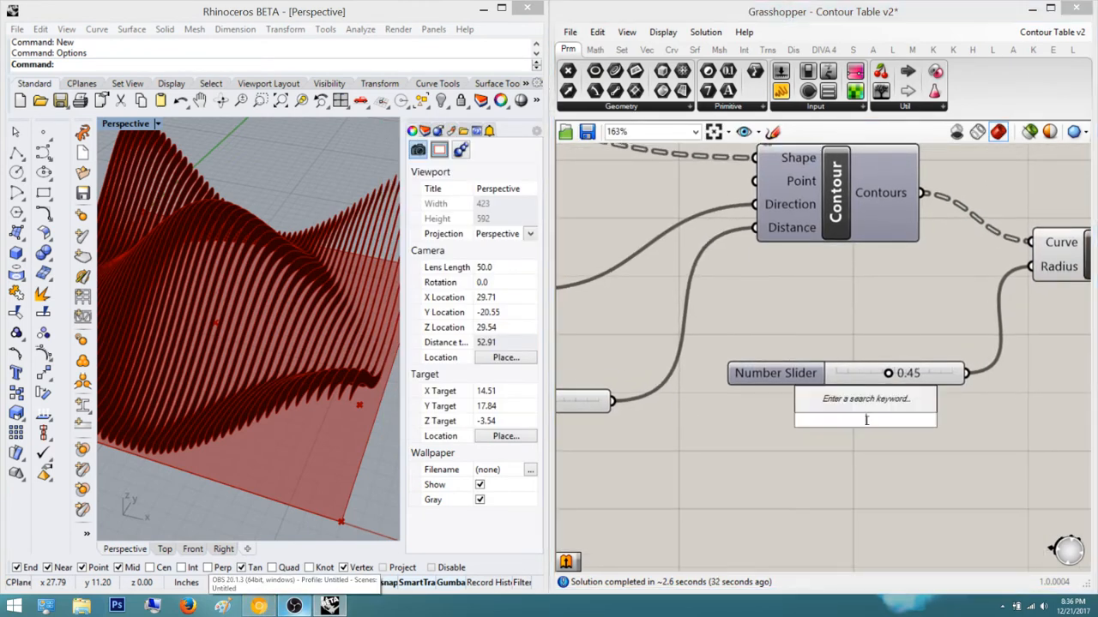
pyautogui.write('subtraction')
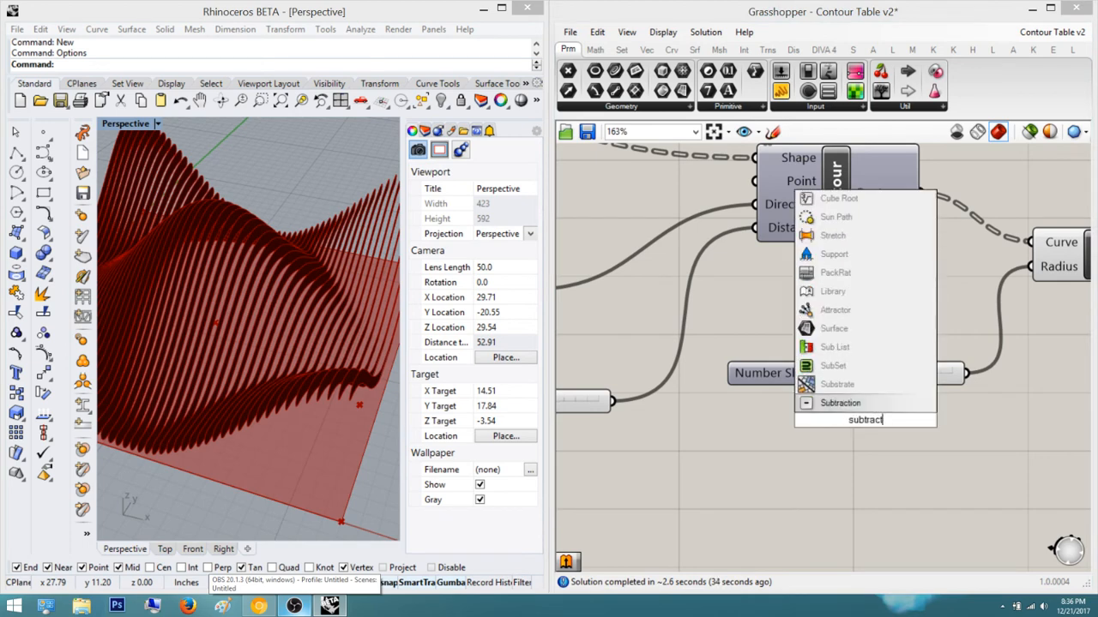
pyautogui.press('Return')
pyautogui.scroll(-2, 868, 424)
pyautogui.moveTo(868, 424); pyautogui.dragTo(809, 391, button='right')
pyautogui.moveTo(819, 384); pyautogui.dragTo(938, 403)
pyautogui.moveTo(937, 403); pyautogui.dragTo(905, 409, button='right')
pyautogui.moveTo(914, 406); pyautogui.dragTo(945, 399)
pyautogui.click(978, 376)
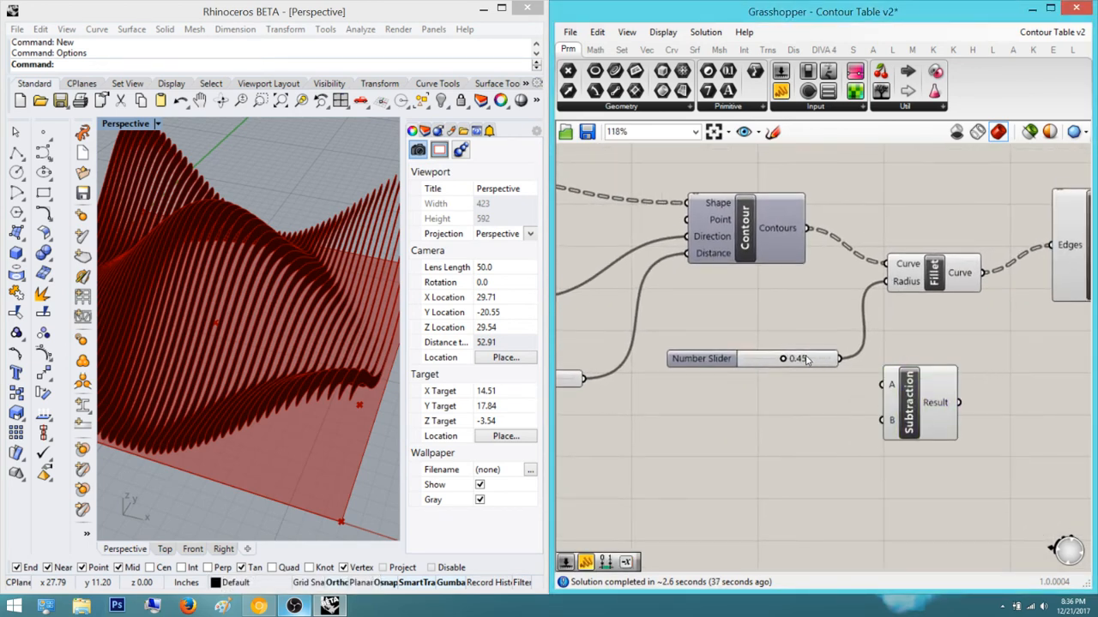
# Add an Extrude component after Boundary Surfaces and connect the Surfaces output to its Base input
pyautogui.moveTo(1013, 380); pyautogui.dragTo(847, 368, button='right')
pyautogui.doubleClick(970, 366)
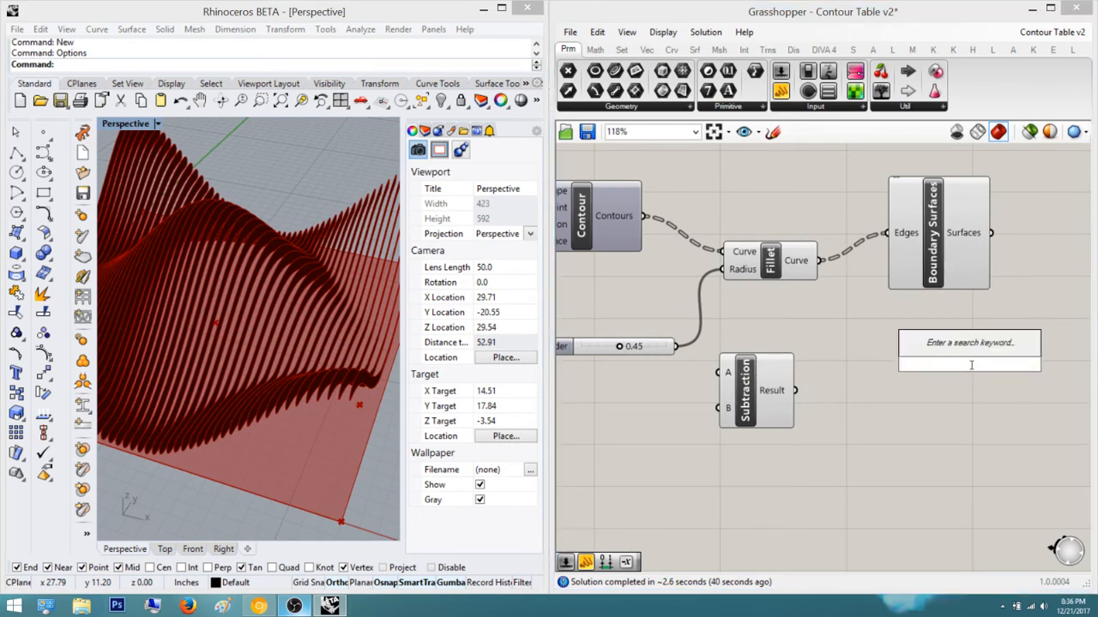
pyautogui.write('extrude')
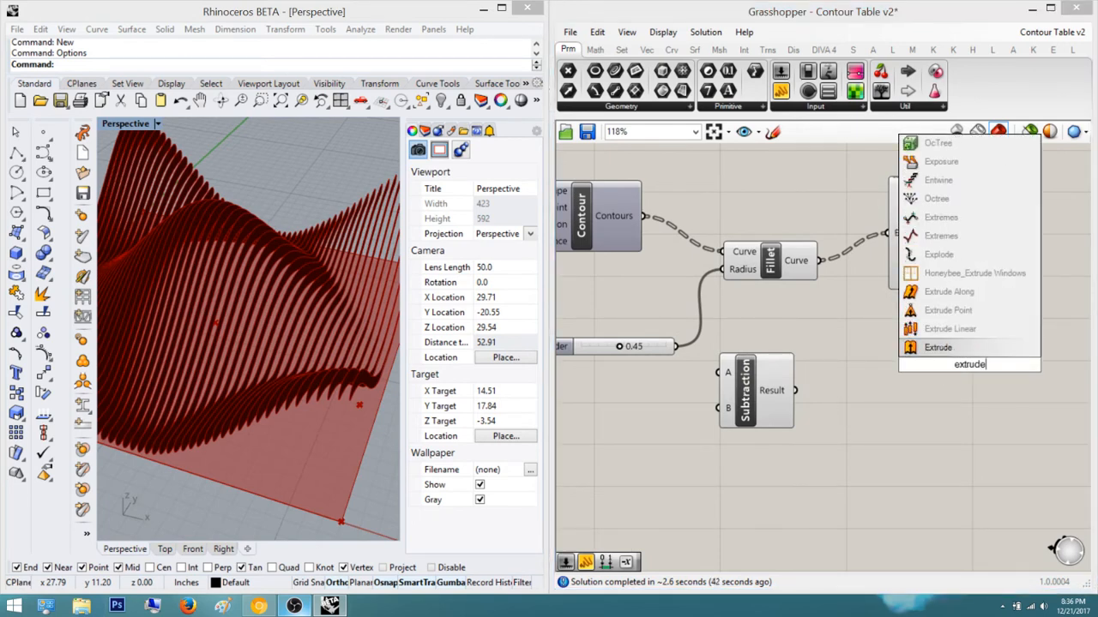
pyautogui.press('Return')
pyautogui.moveTo(943, 343); pyautogui.dragTo(854, 374, button='right')
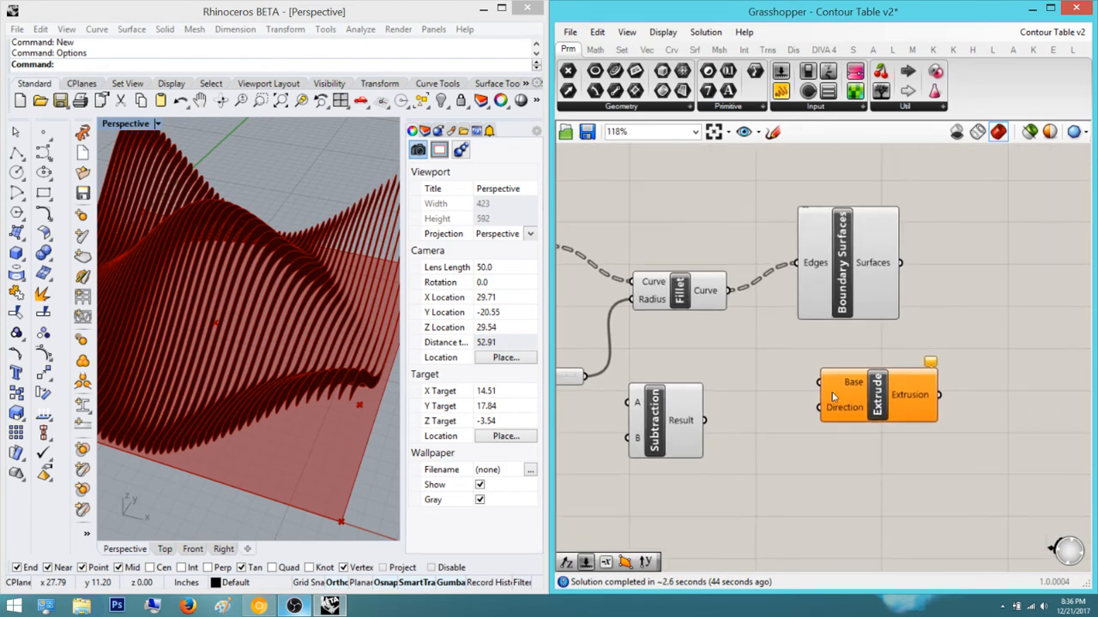
pyautogui.moveTo(820, 383); pyautogui.dragTo(902, 264)
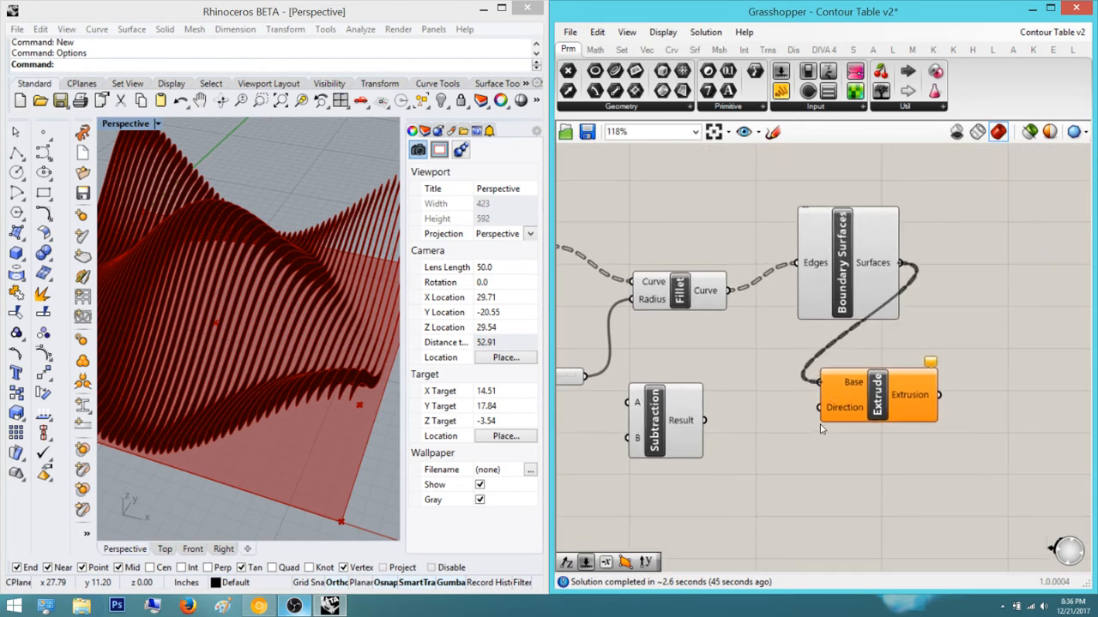
pyautogui.moveTo(902, 273); pyautogui.dragTo(843, 284, button='right')
pyautogui.moveTo(814, 422); pyautogui.dragTo(999, 324)
pyautogui.click(908, 454)
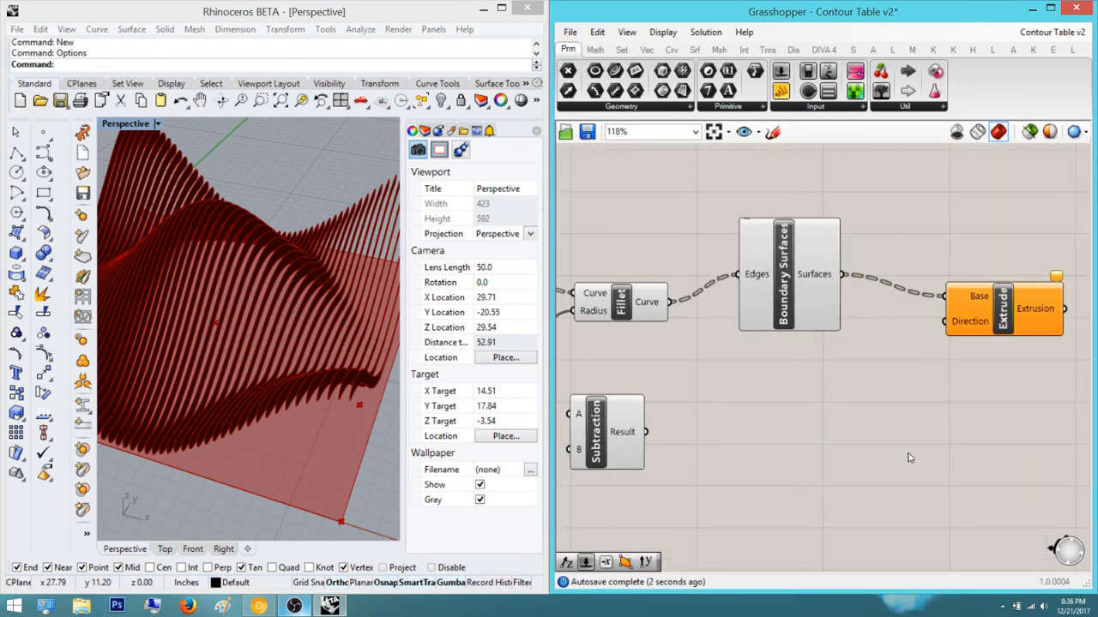
# Move the Subtraction component farther from the radius slider and connect the contour distance slider to its A input
pyautogui.moveTo(820, 456); pyautogui.dragTo(903, 396, button='right')
pyautogui.doubleClick(903, 396)
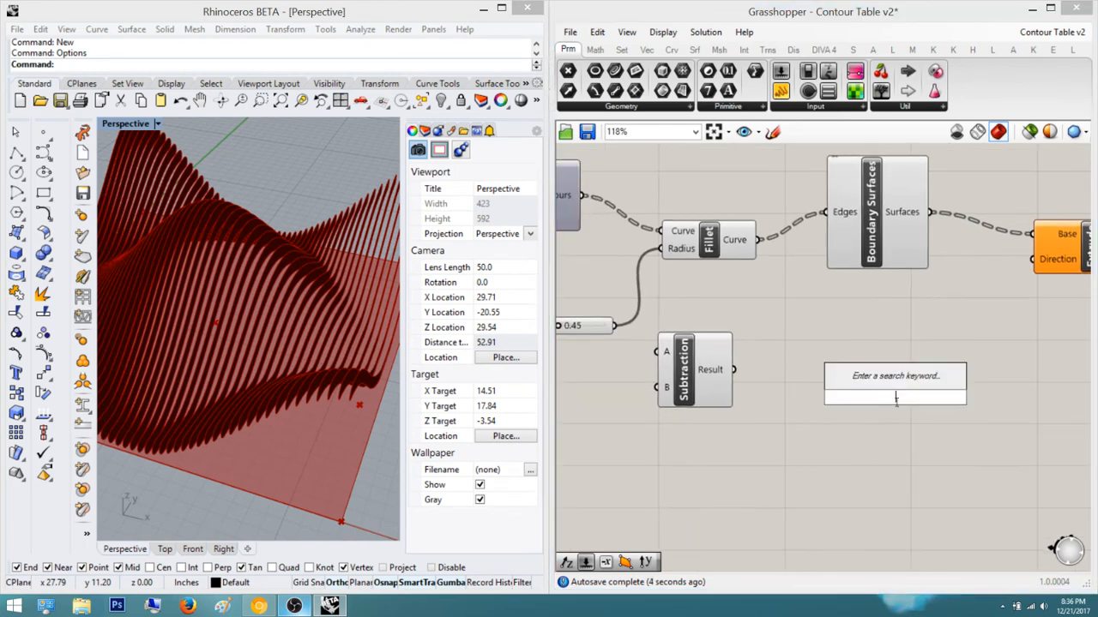
pyautogui.moveTo(677, 370); pyautogui.dragTo(801, 321, button='right')
pyautogui.moveTo(802, 322); pyautogui.dragTo(956, 333)
pyautogui.click(806, 333)
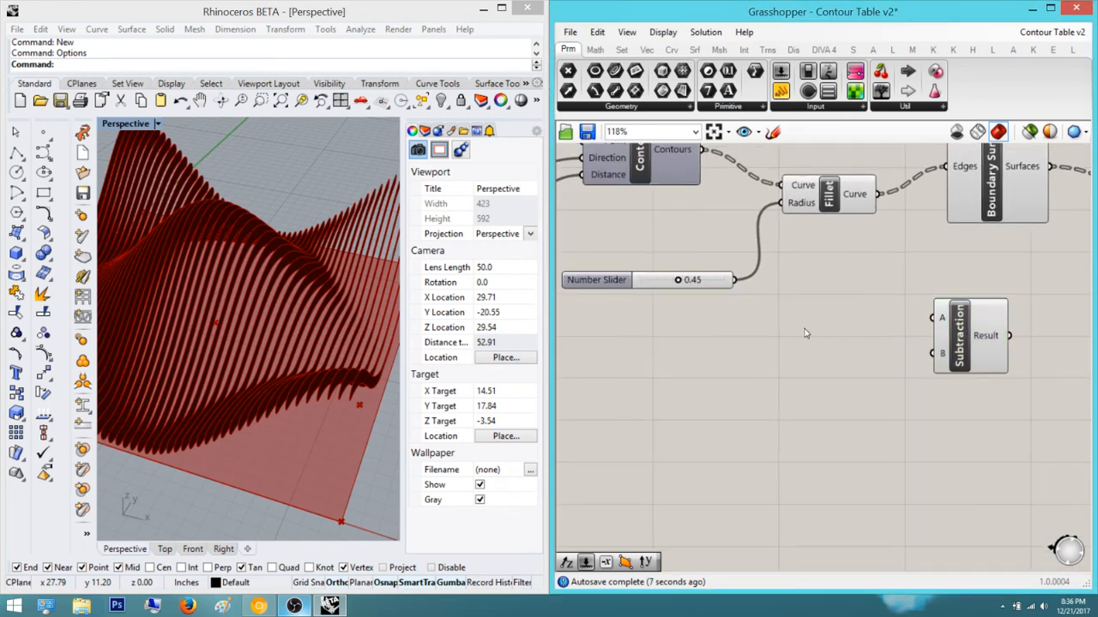
pyautogui.scroll(-1, 827, 333)
pyautogui.moveTo(837, 331); pyautogui.dragTo(895, 320, button='right')
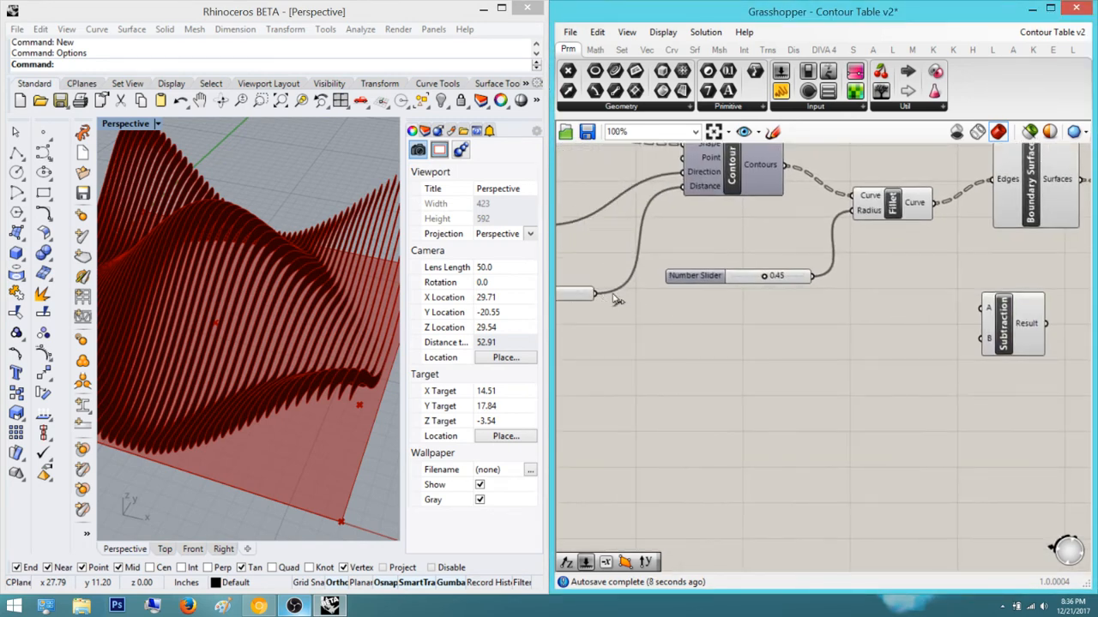
pyautogui.moveTo(595, 293); pyautogui.dragTo(983, 308)
pyautogui.moveTo(987, 310); pyautogui.dragTo(939, 318, button='right')
# Add a number slider with the value 0.125 and connect it to the B input of Subtraction
pyautogui.doubleClick(891, 341)
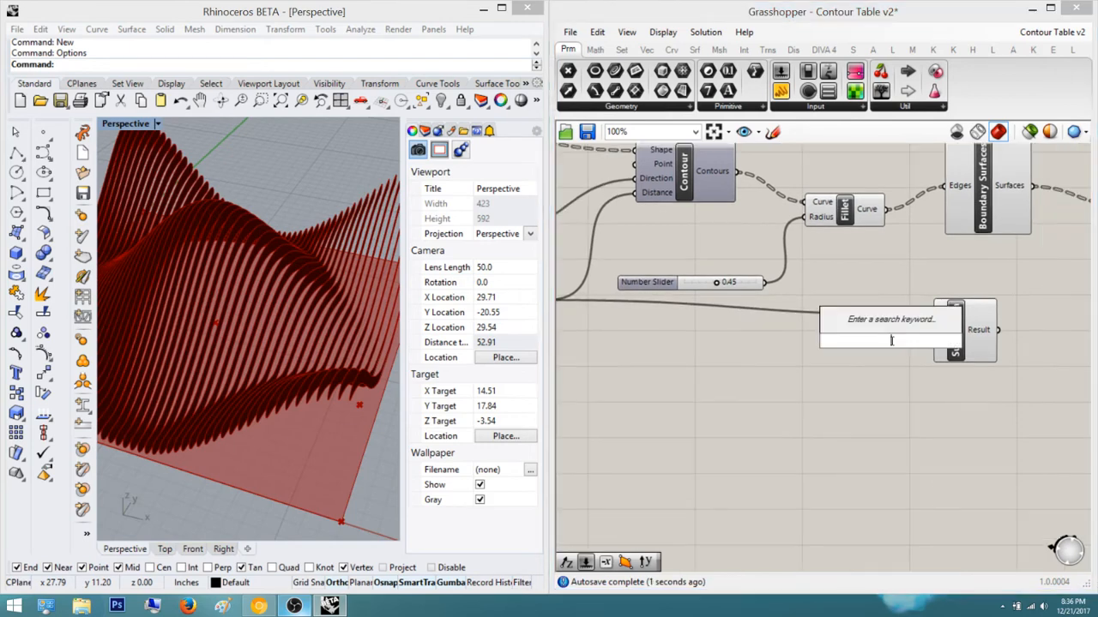
pyautogui.write('0.125')
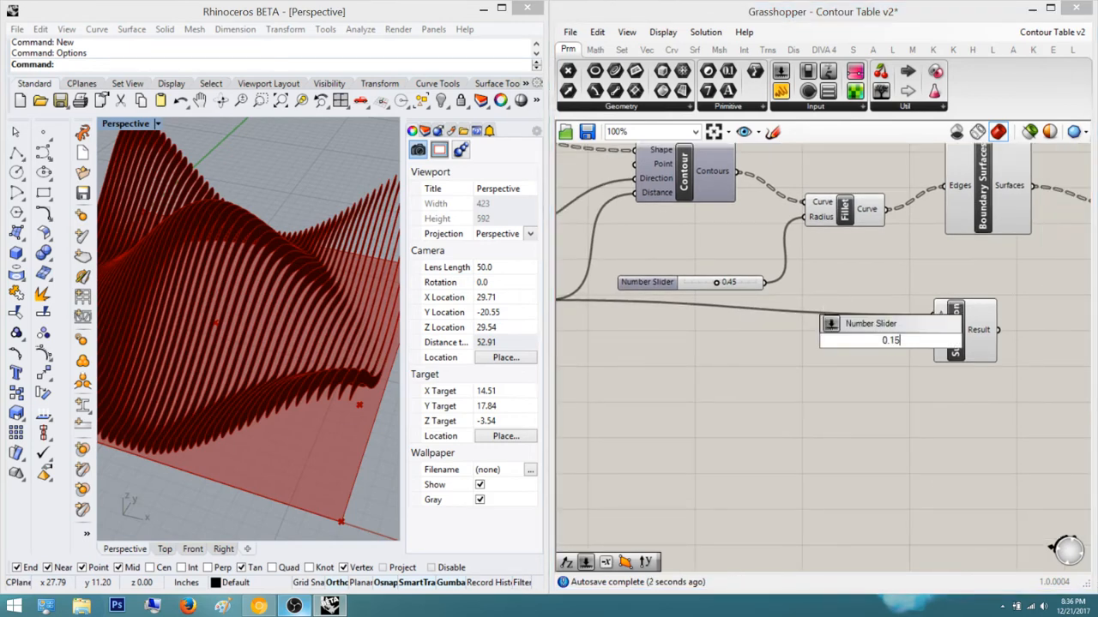
pyautogui.press('Return')
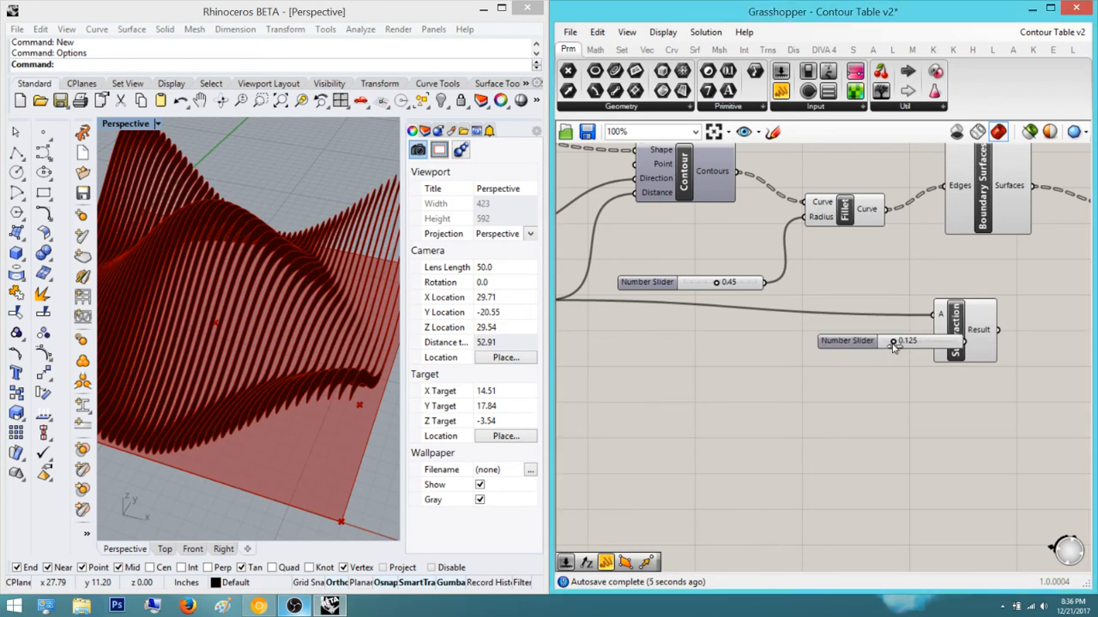
pyautogui.scroll(2, 895, 343)
pyautogui.click(930, 348)
pyautogui.moveTo(931, 350)
pyautogui.mouseDown()
pyautogui.moveTo(842, 358)
pyautogui.moveTo(948, 346)
pyautogui.mouseUp()
pyautogui.moveTo(926, 375); pyautogui.dragTo(698, 422, button='right')
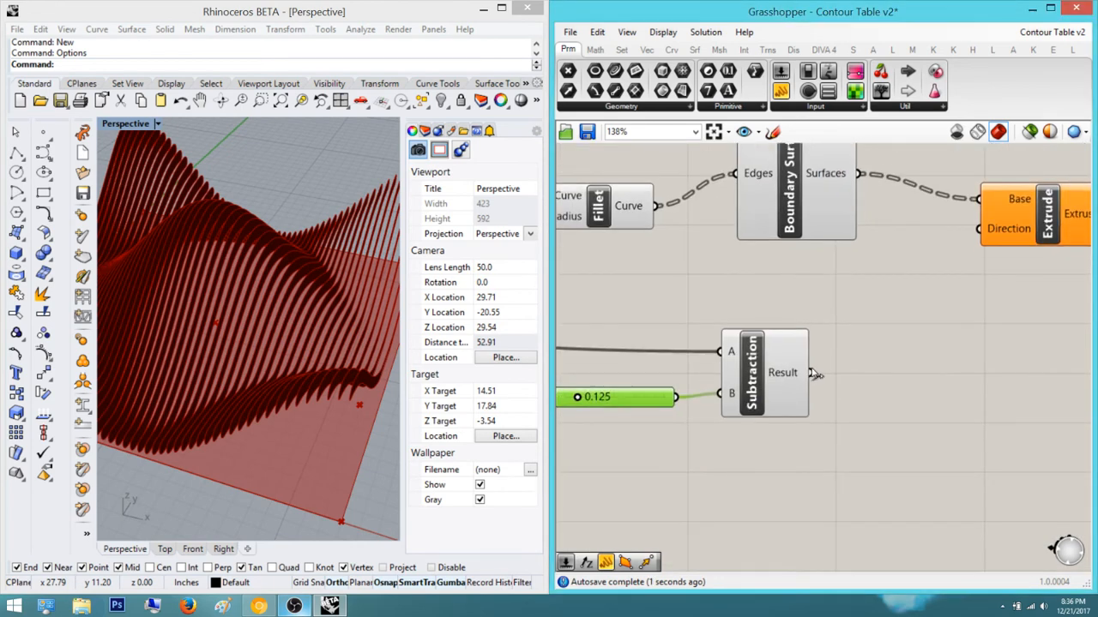
# Add a Unit X component, feed the Subtraction result into its Factor, and connect its Unit vector to Extrude's Direction
pyautogui.click(958, 417)
pyautogui.doubleClick(957, 417)
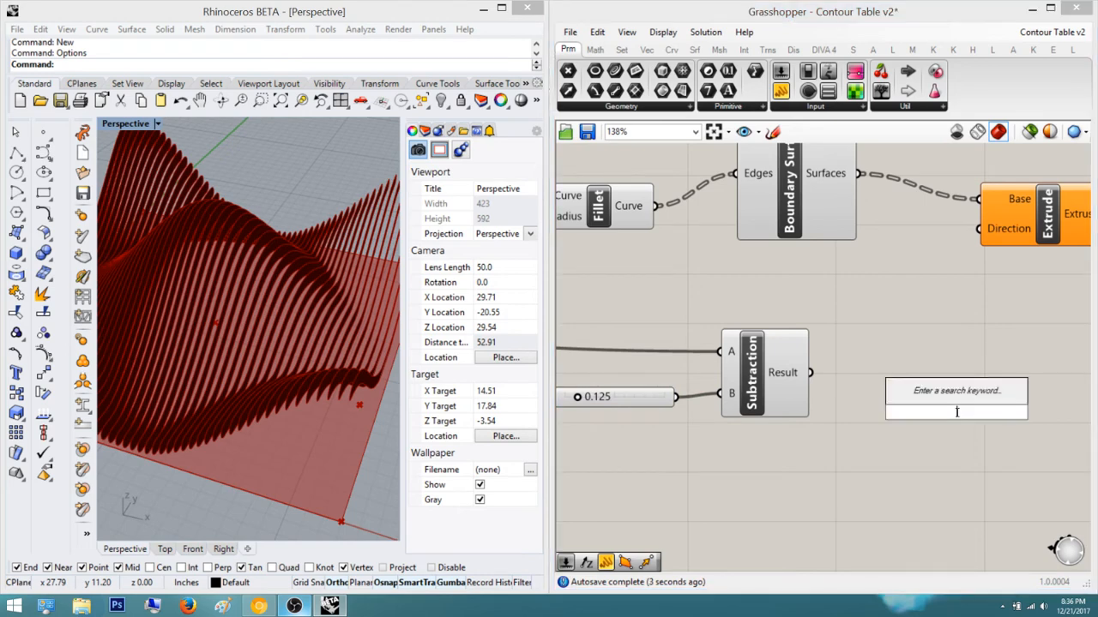
pyautogui.write('x')
pyautogui.press('Return')
pyautogui.moveTo(810, 373); pyautogui.dragTo(887, 412)
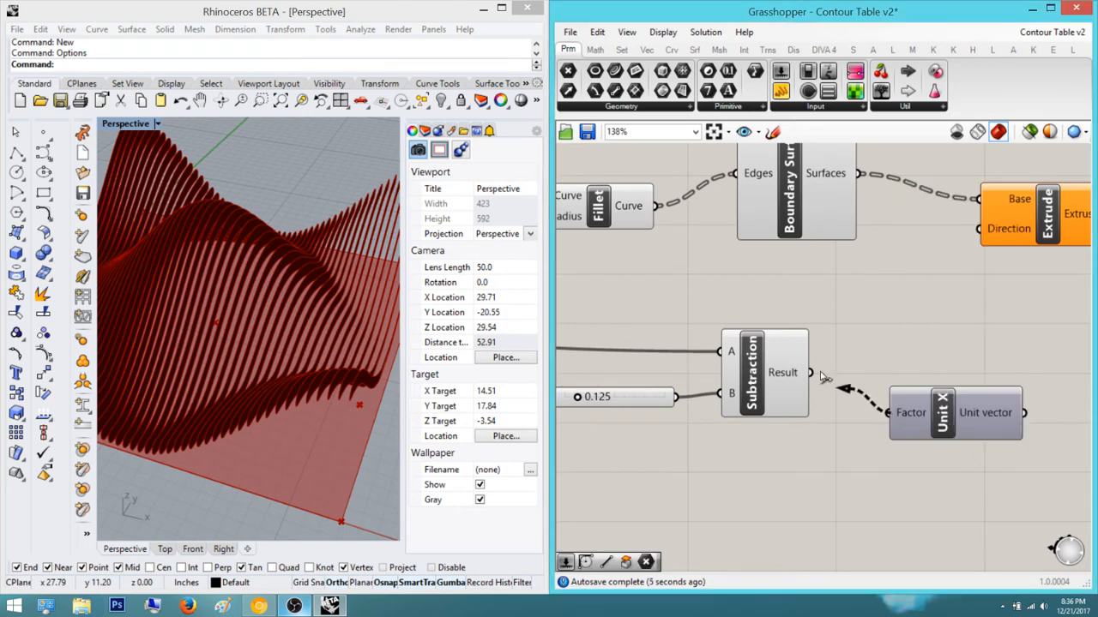
pyautogui.moveTo(1021, 412); pyautogui.dragTo(980, 230)
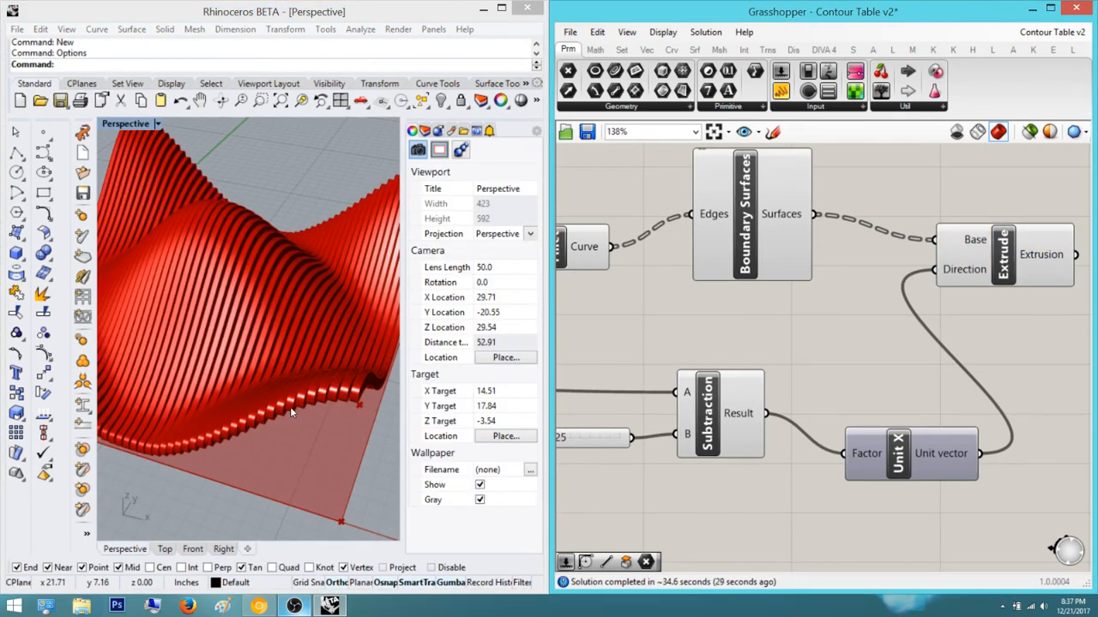
# Examine the gaps between the extruded slats up close and the slider feeding the B input of Subtraction
pyautogui.scroll(1, 304, 402)
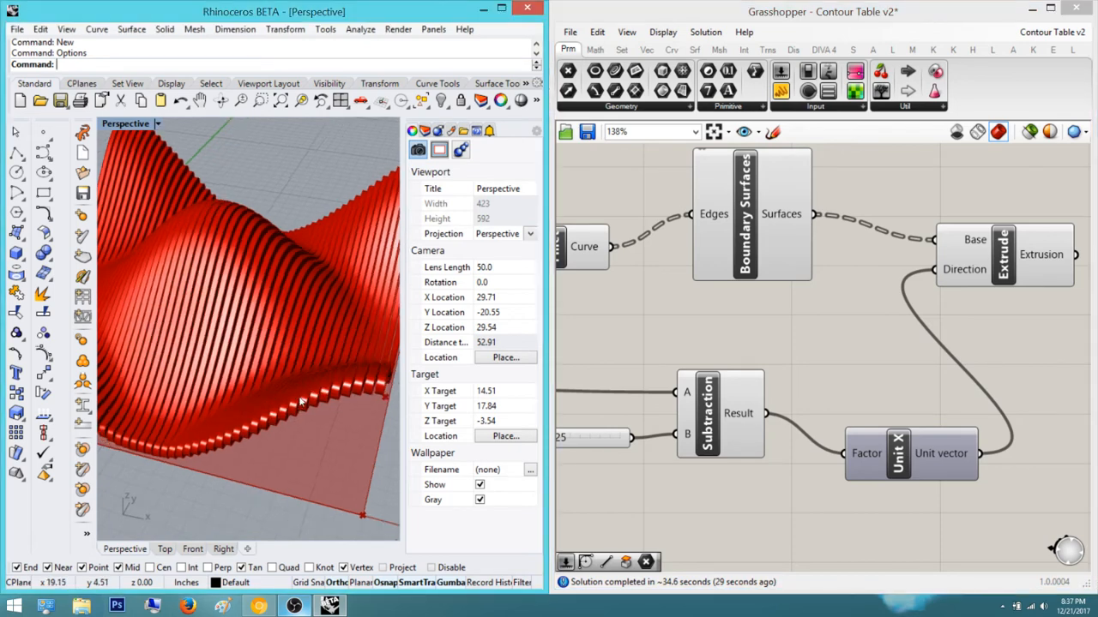
pyautogui.scroll(1, 263, 431)
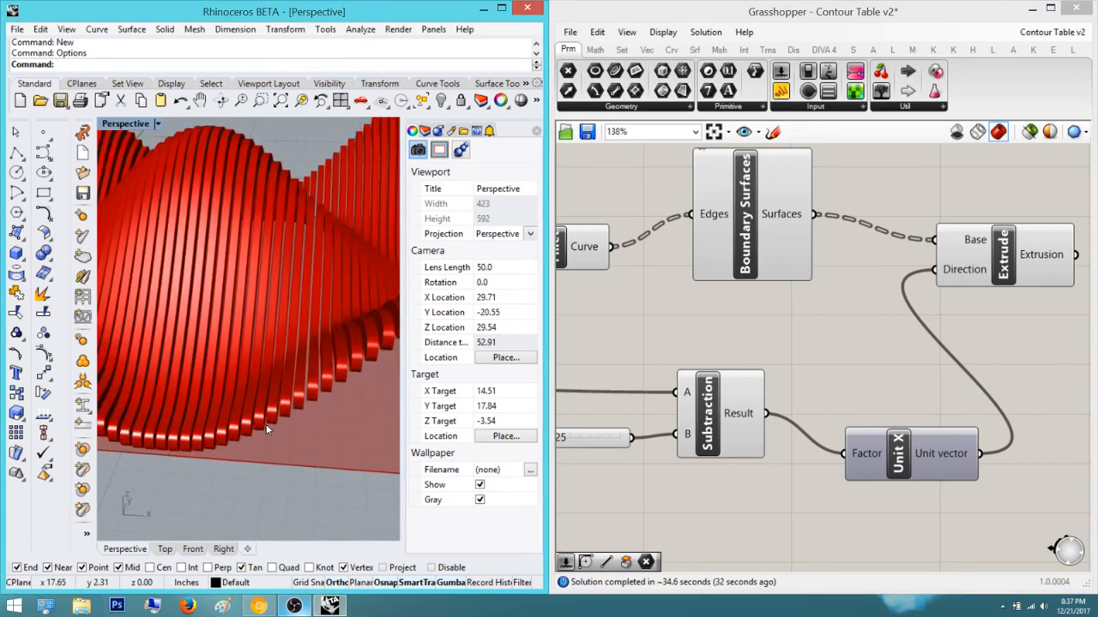
pyautogui.scroll(3, 263, 431)
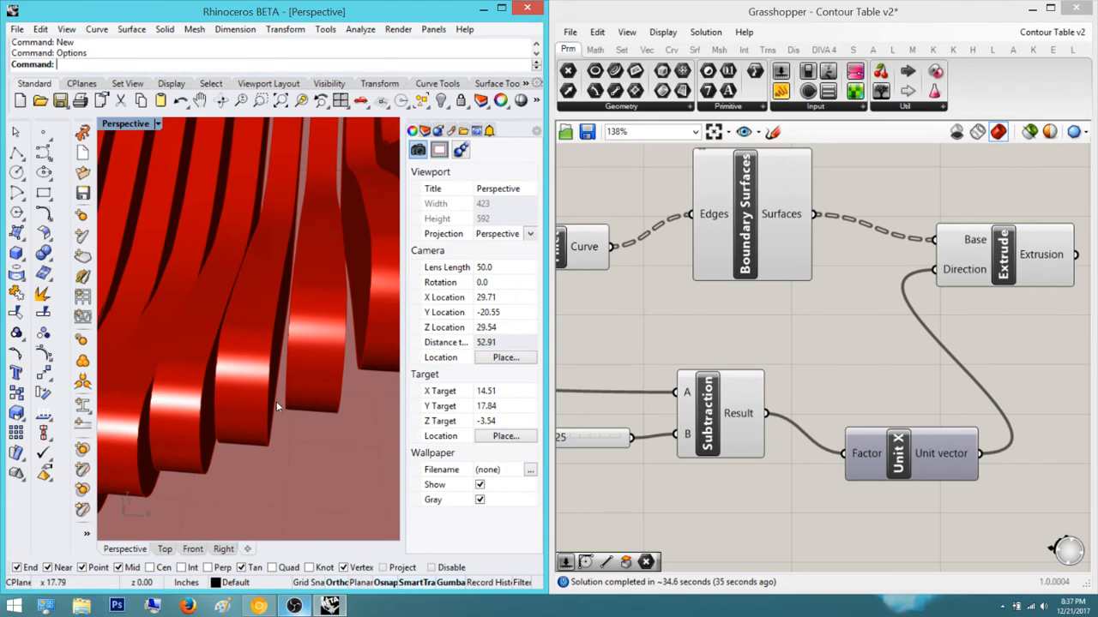
pyautogui.moveTo(789, 401); pyautogui.dragTo(984, 385, button='right')
pyautogui.scroll(2, 795, 433)
pyautogui.scroll(2, 795, 433)
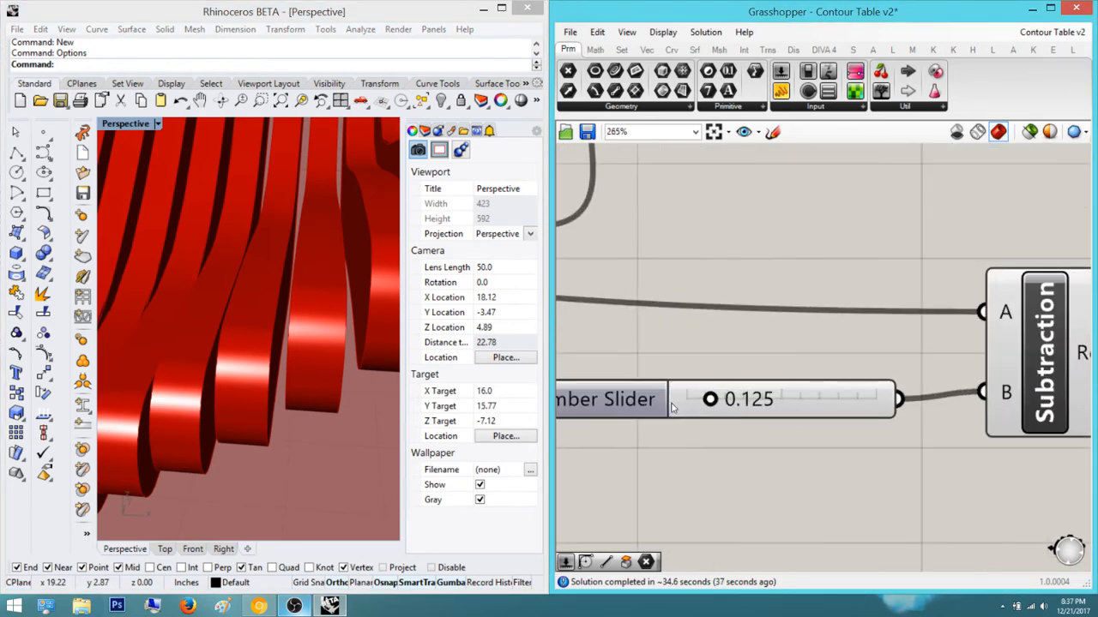
# Look up 3/16 in a web search and set the numeric value of Subtraction's B slider to 0.1875
pyautogui.doubleClick(673, 409)
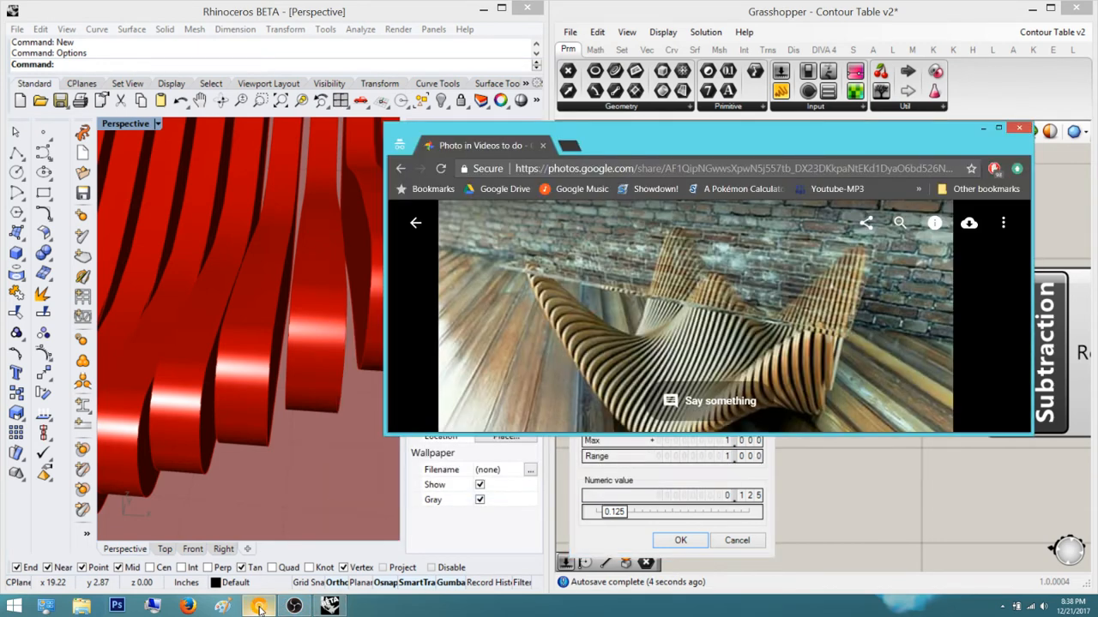
pyautogui.click(260, 609)
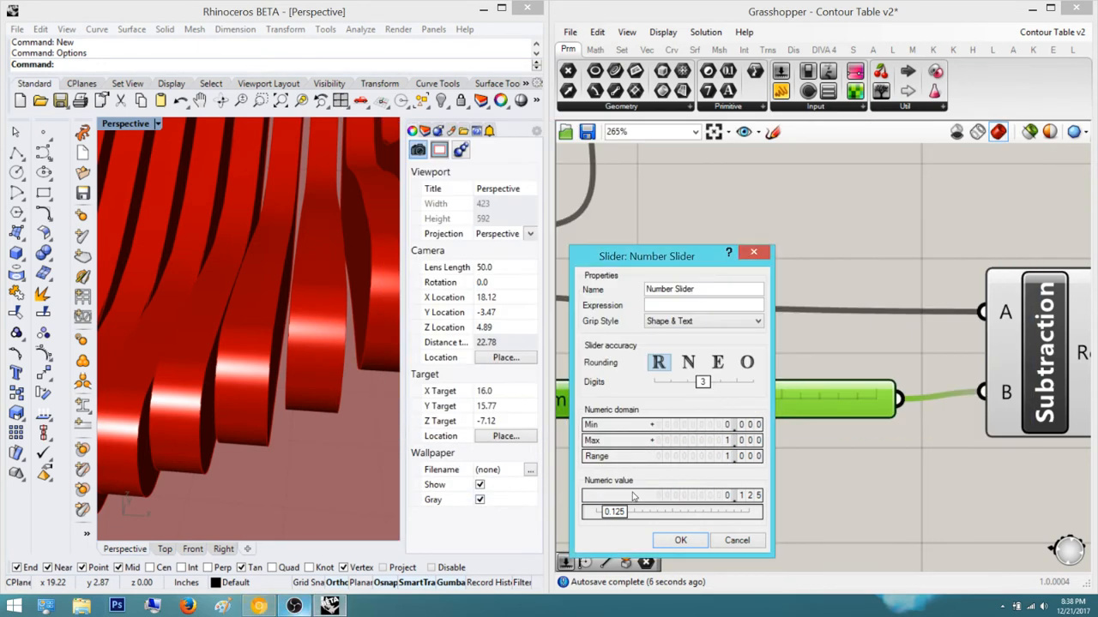
pyautogui.click(756, 496)
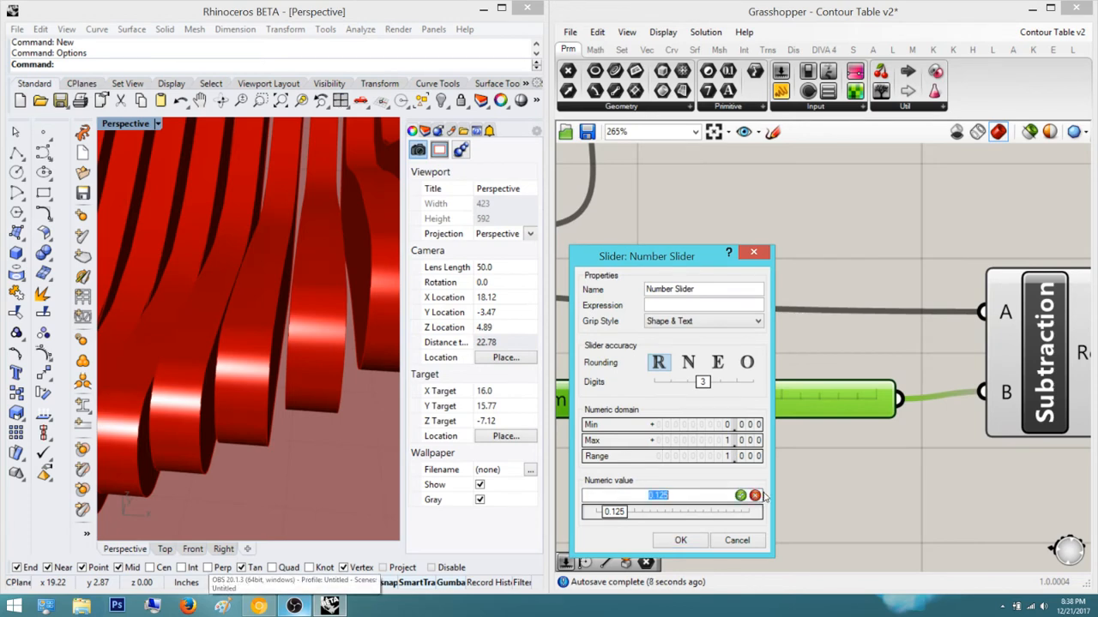
pyautogui.click(260, 608)
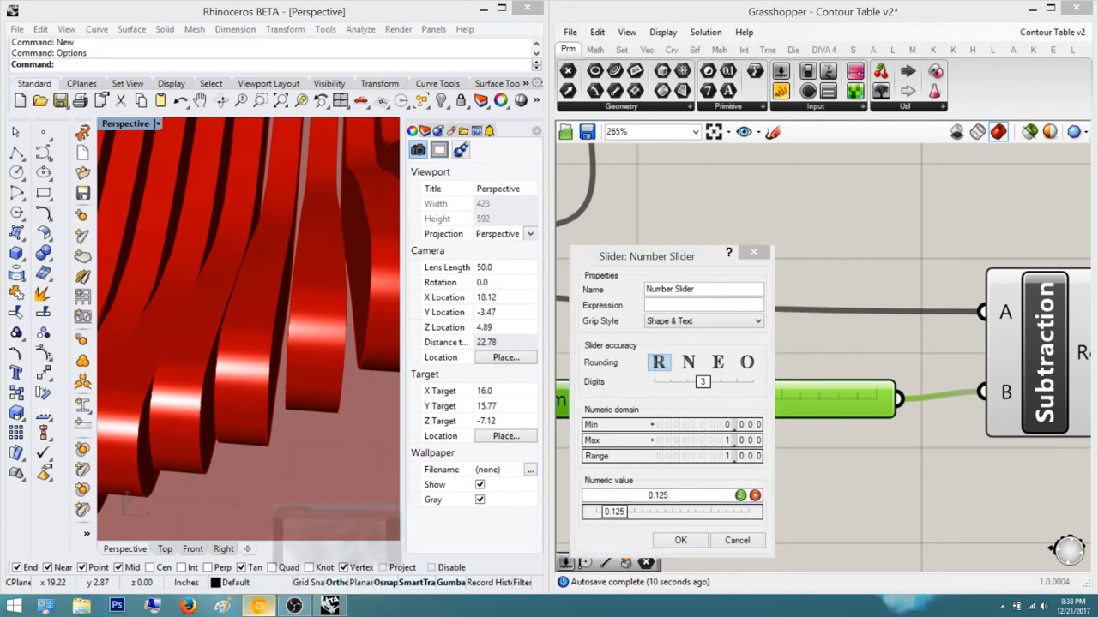
pyautogui.click(565, 147)
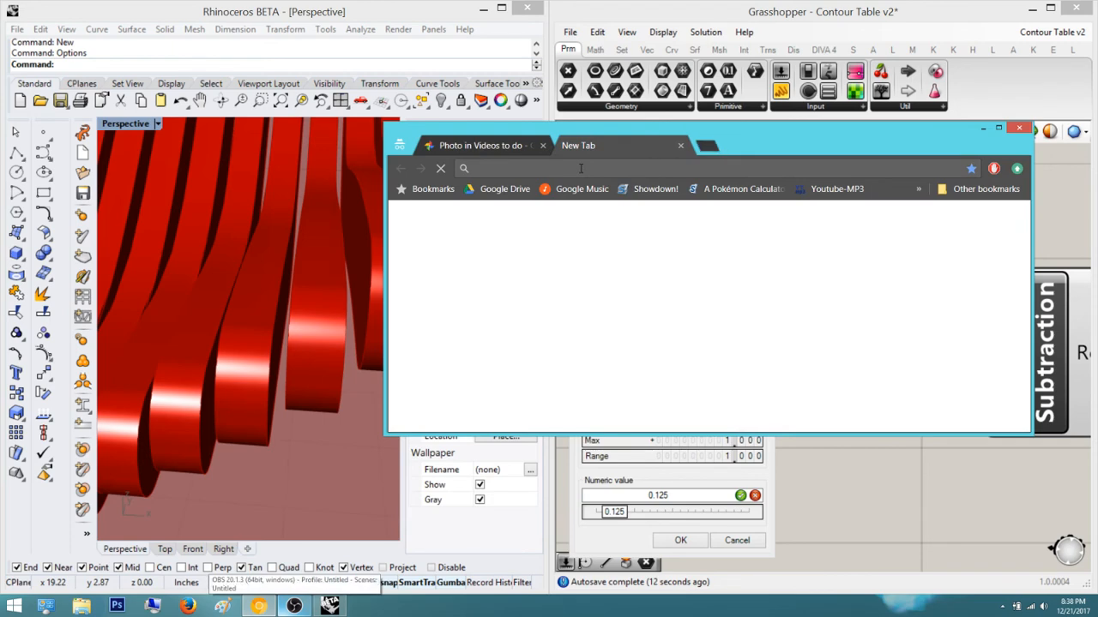
pyautogui.write('3/16')
pyautogui.press('Return')
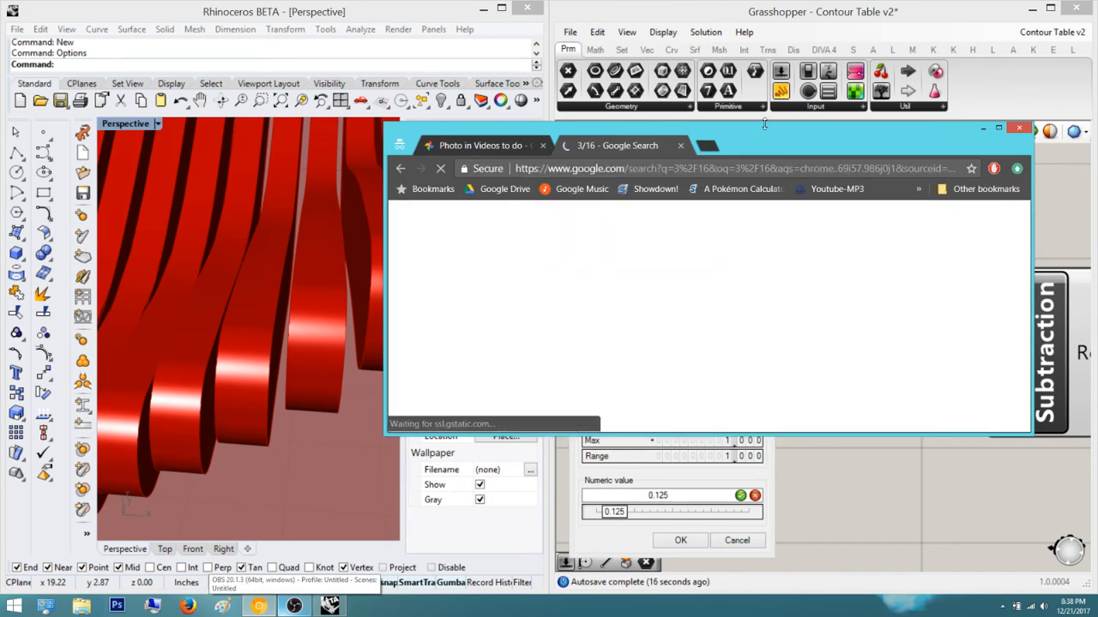
pyautogui.click(983, 127)
pyautogui.write('0')
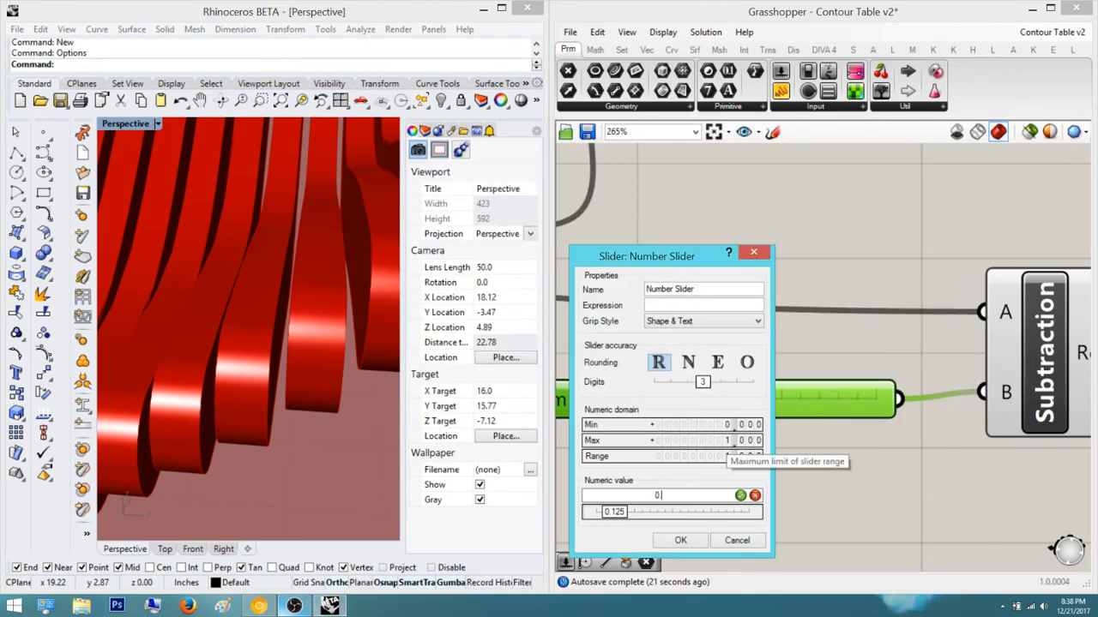
pyautogui.write('.1875')
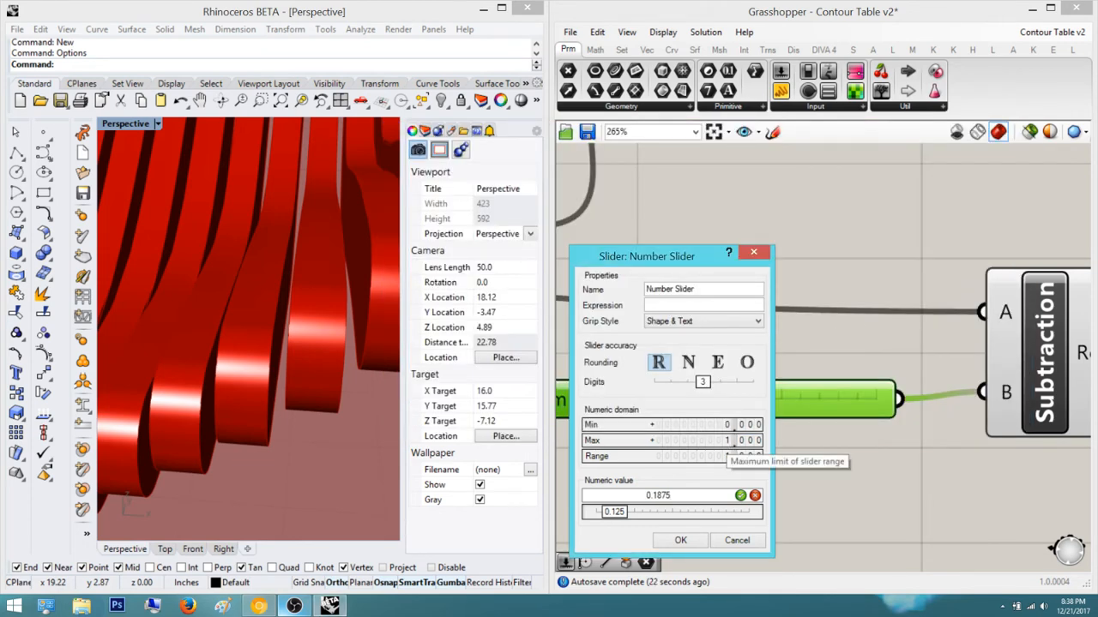
pyautogui.click(740, 496)
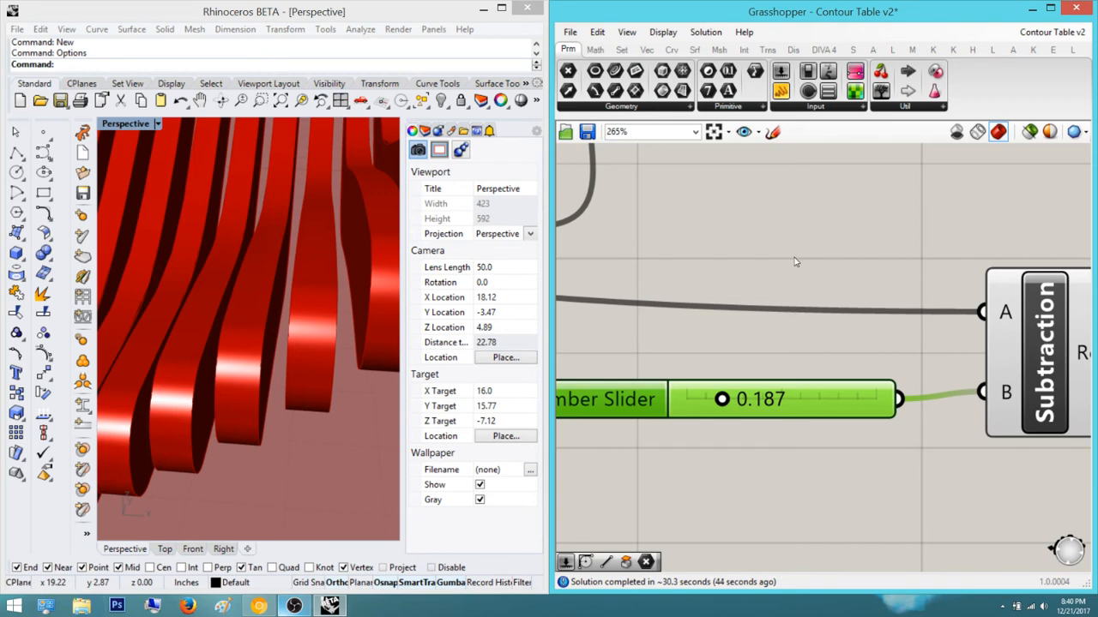
# Examine the component chain from Subtraction to Extrude and the full set of slats in the Rhino viewport
pyautogui.click(926, 225)
pyautogui.scroll(-6, 886, 243)
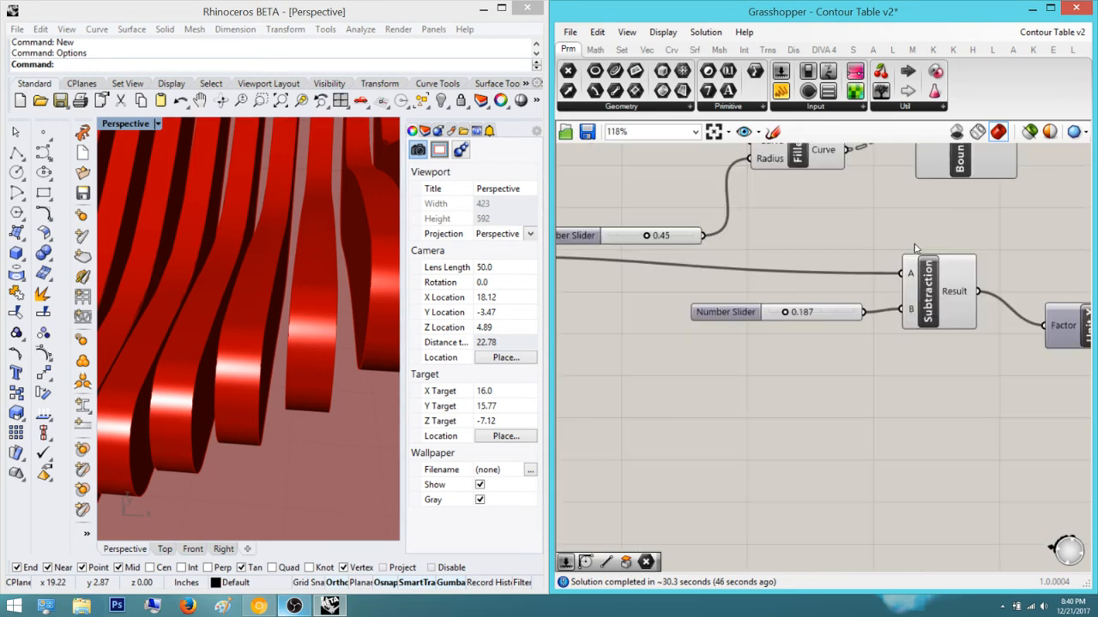
pyautogui.moveTo(871, 289); pyautogui.dragTo(995, 282)
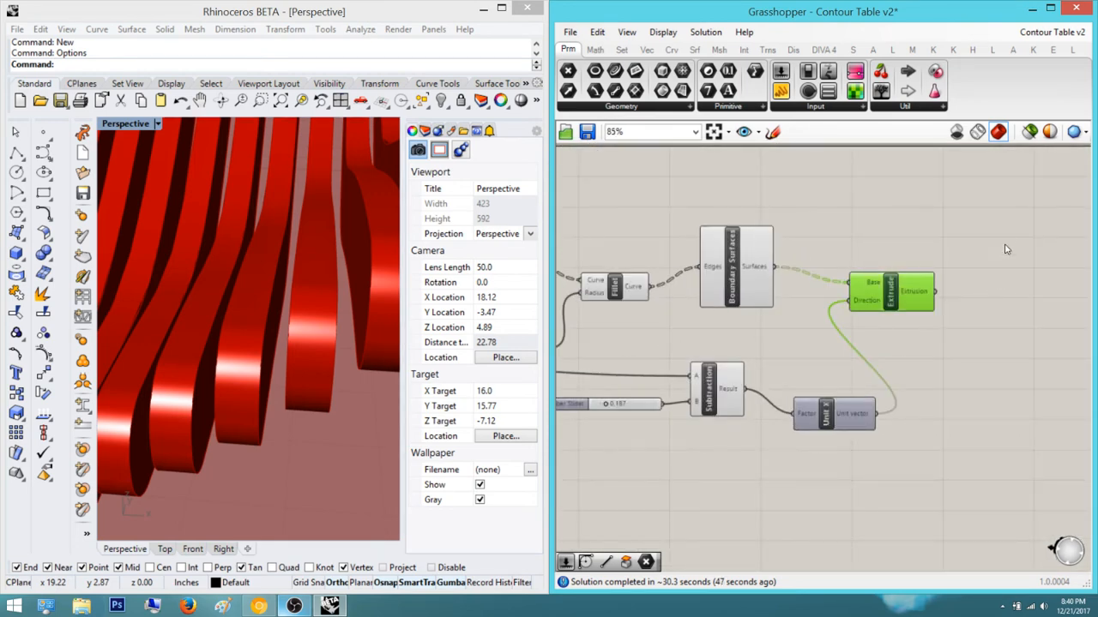
pyautogui.click(961, 245)
pyautogui.moveTo(983, 293); pyautogui.dragTo(895, 313, button='right')
pyautogui.click(895, 312)
pyautogui.scroll(3, 894, 312)
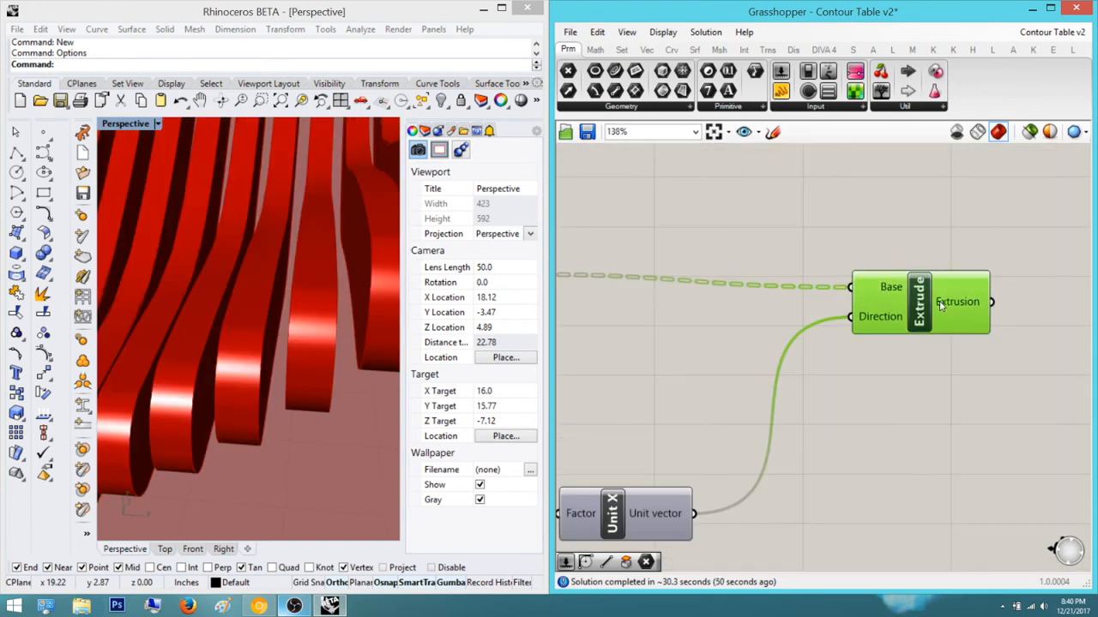
pyautogui.moveTo(279, 271); pyautogui.dragTo(269, 244, button='right')
pyautogui.scroll(-6, 269, 243)
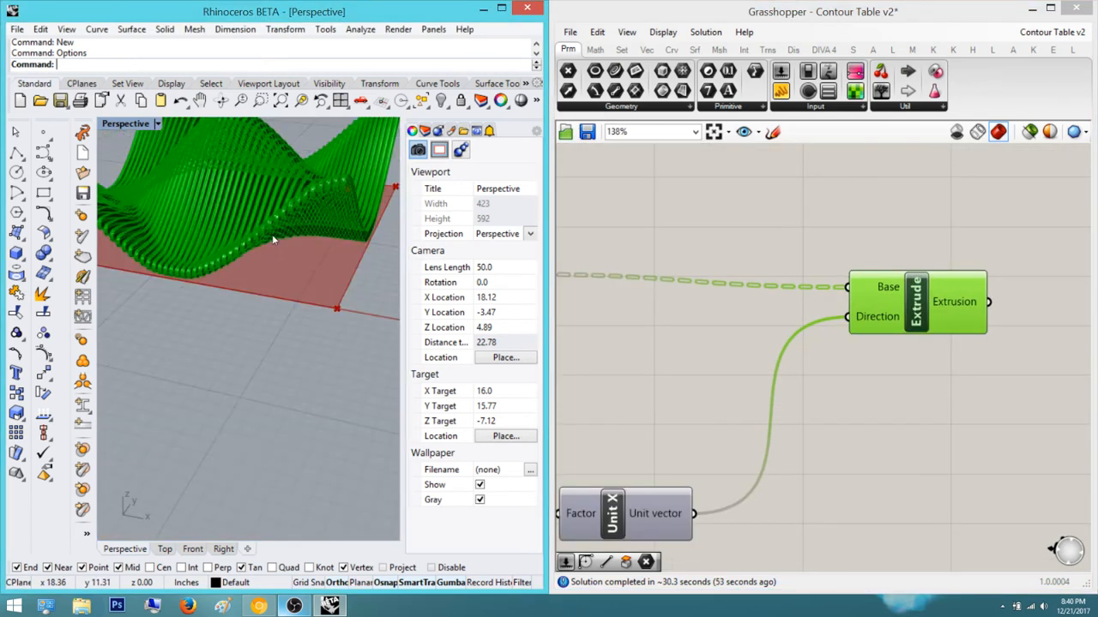
pyautogui.click(865, 223)
pyautogui.moveTo(865, 222); pyautogui.dragTo(723, 285, button='right')
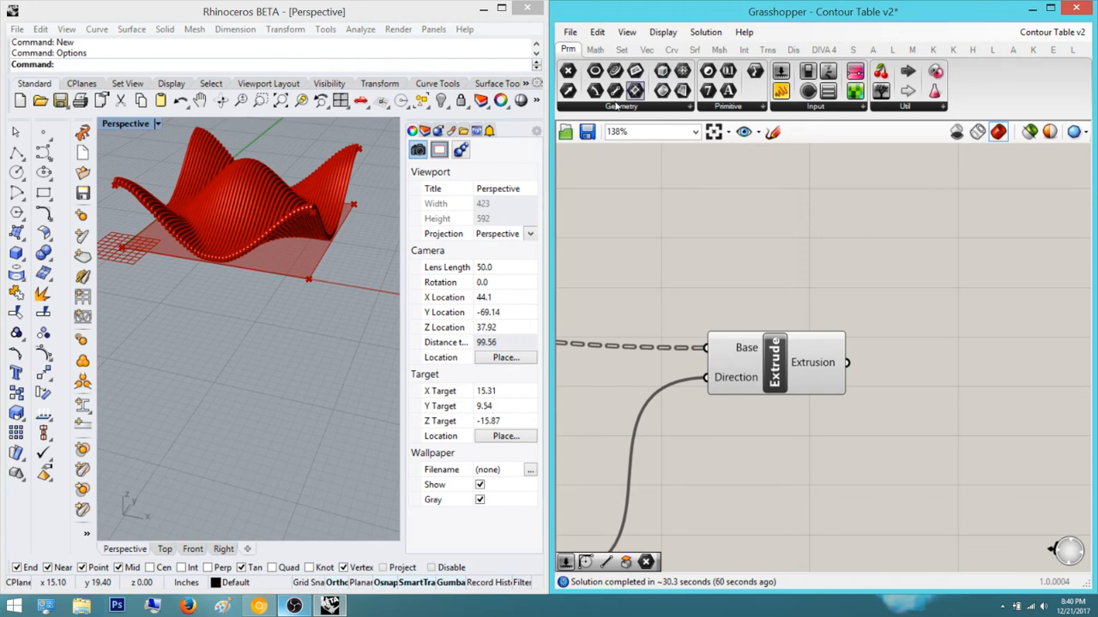
pyautogui.scroll(5, 259, 189)
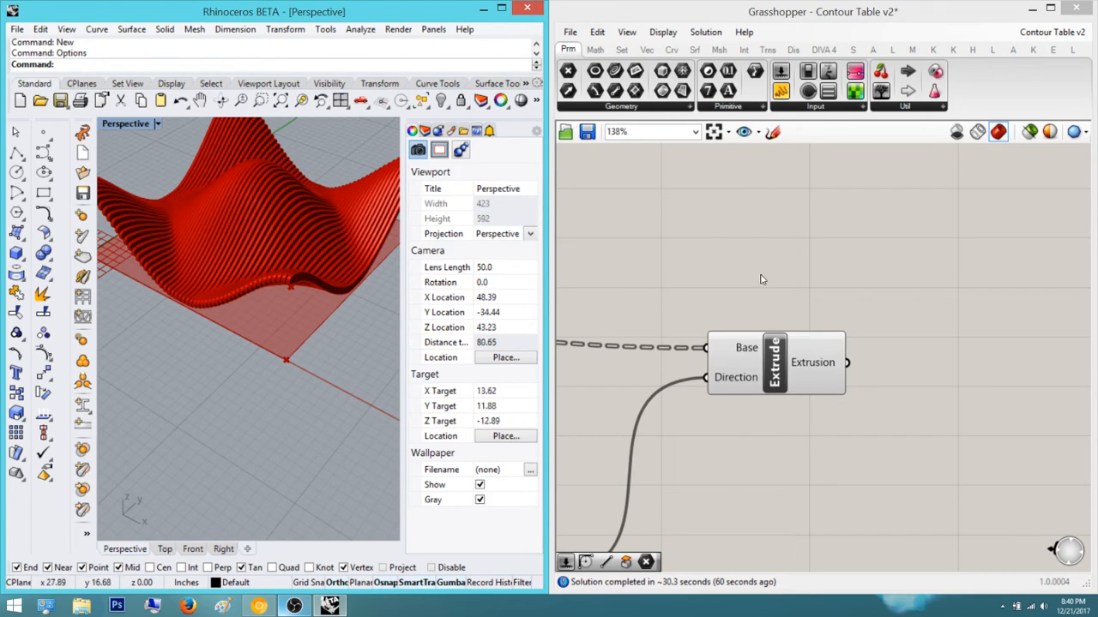
# Save the current Grasshopper definition
pyautogui.click(796, 357)
pyautogui.click(808, 265)
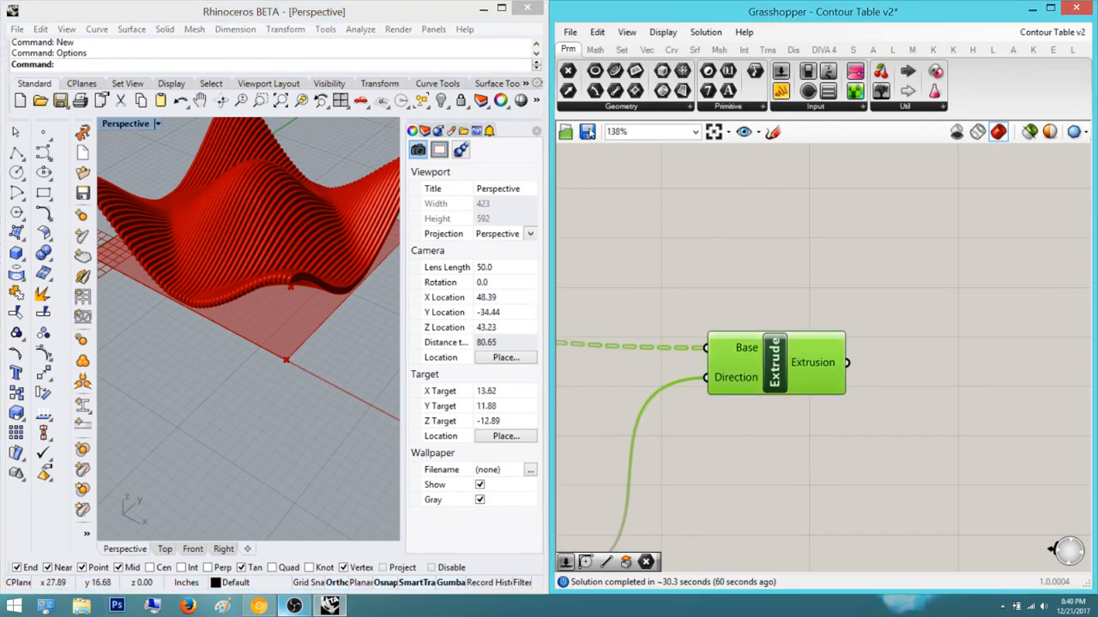
pyautogui.click(587, 132)
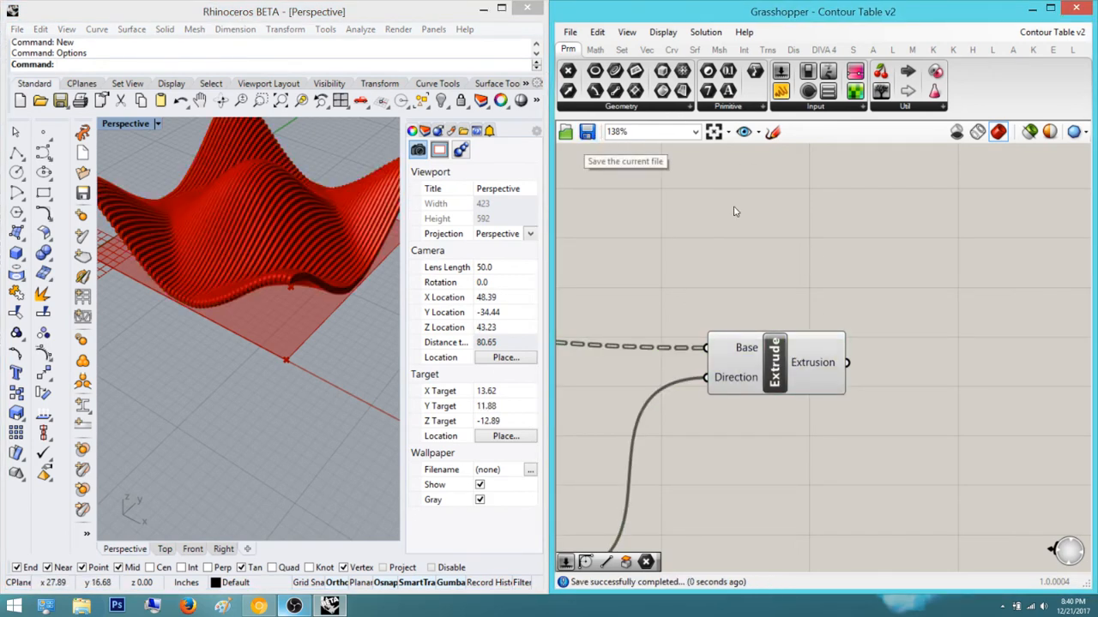
# Review the whole definition and the slatted model, and compare it with the wooden bench reference photo in the browser
pyautogui.scroll(-10, 892, 263)
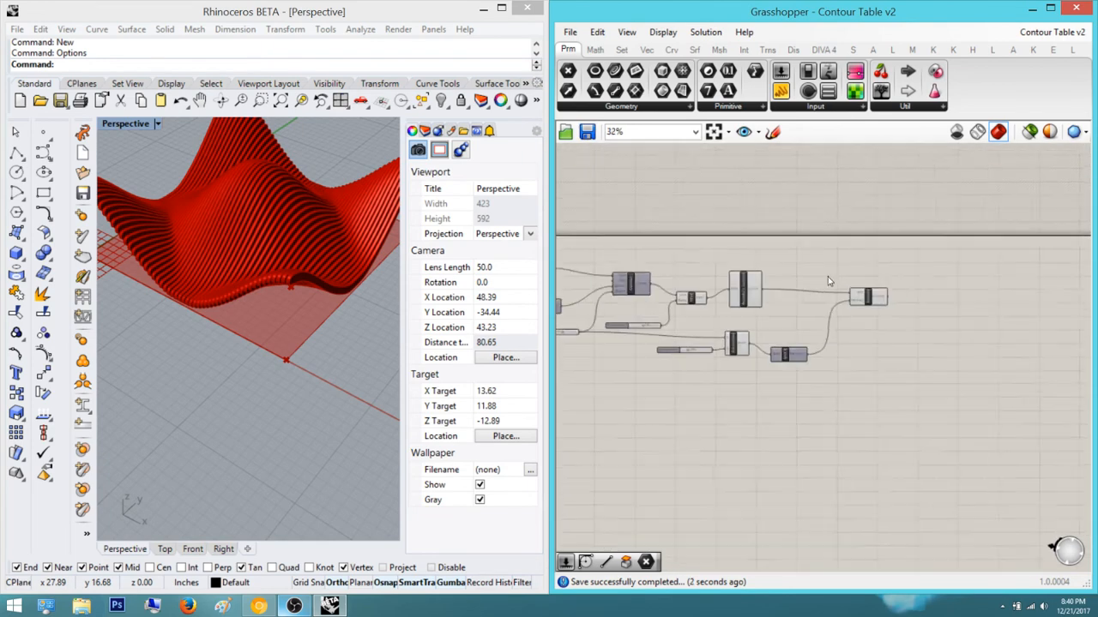
pyautogui.scroll(2, 667, 212)
pyautogui.scroll(-2, 670, 265)
pyautogui.moveTo(668, 288); pyautogui.dragTo(874, 269, button='right')
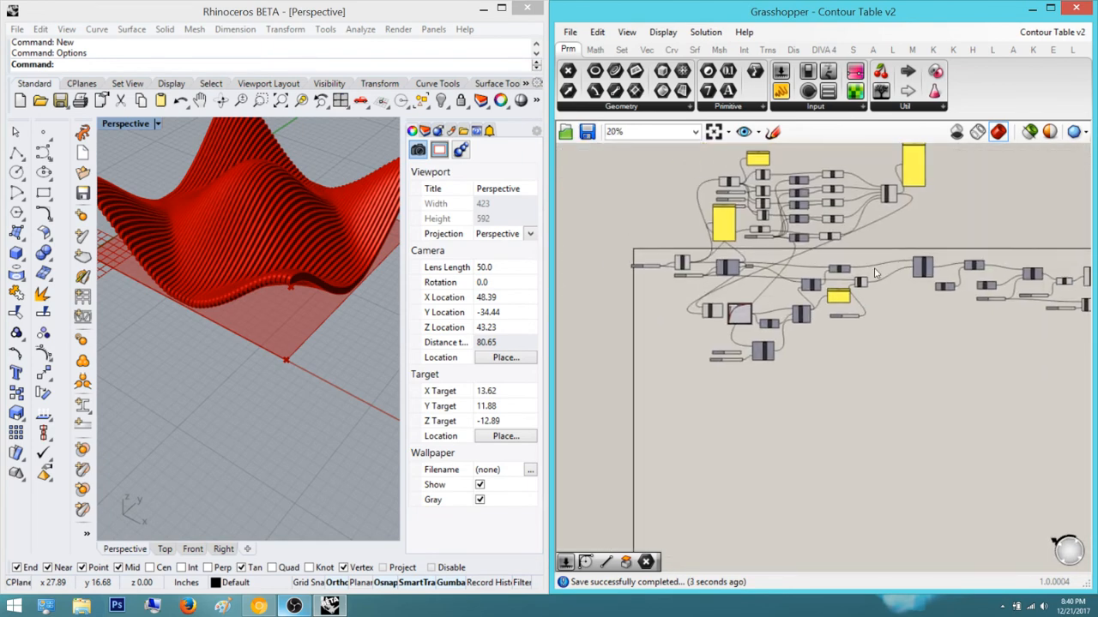
pyautogui.moveTo(271, 178); pyautogui.dragTo(171, 172, button='right')
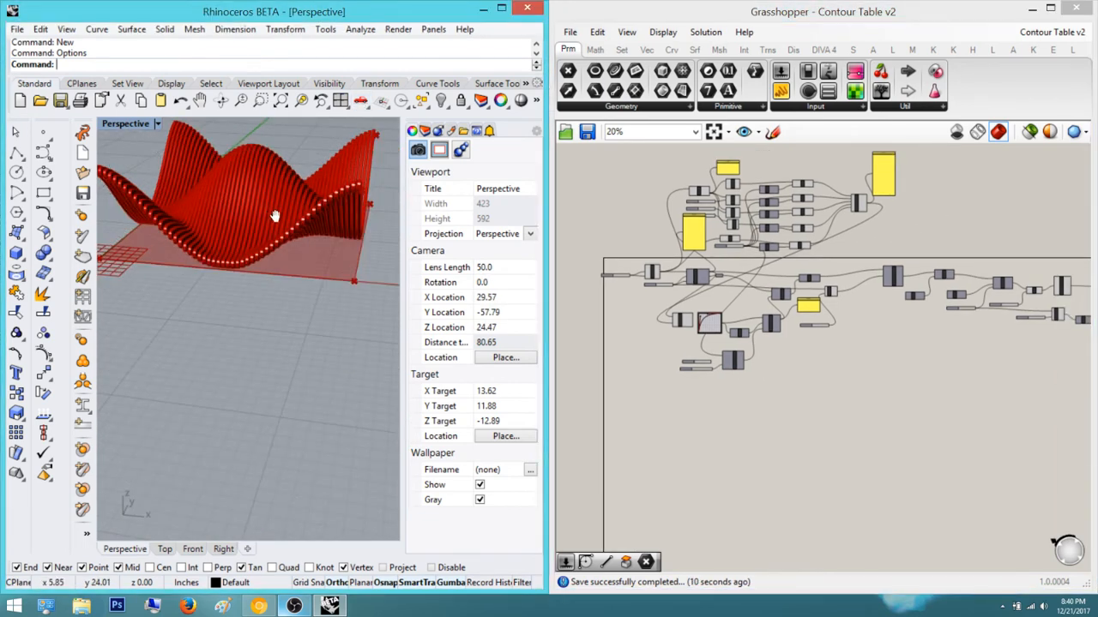
pyautogui.moveTo(283, 220); pyautogui.dragTo(368, 244, button='right')
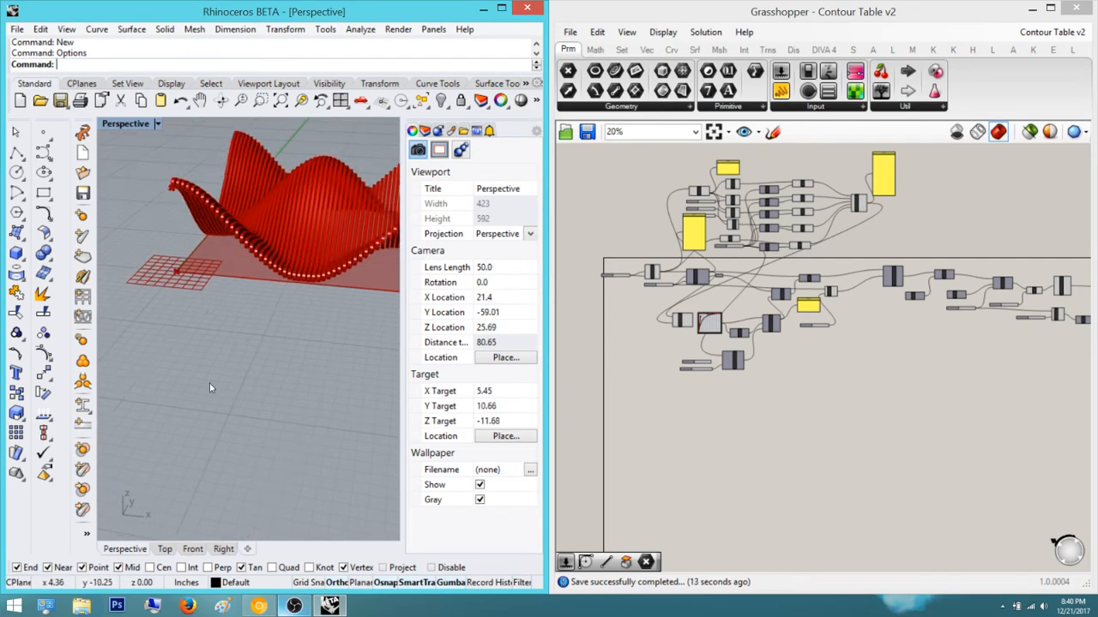
pyautogui.click(259, 607)
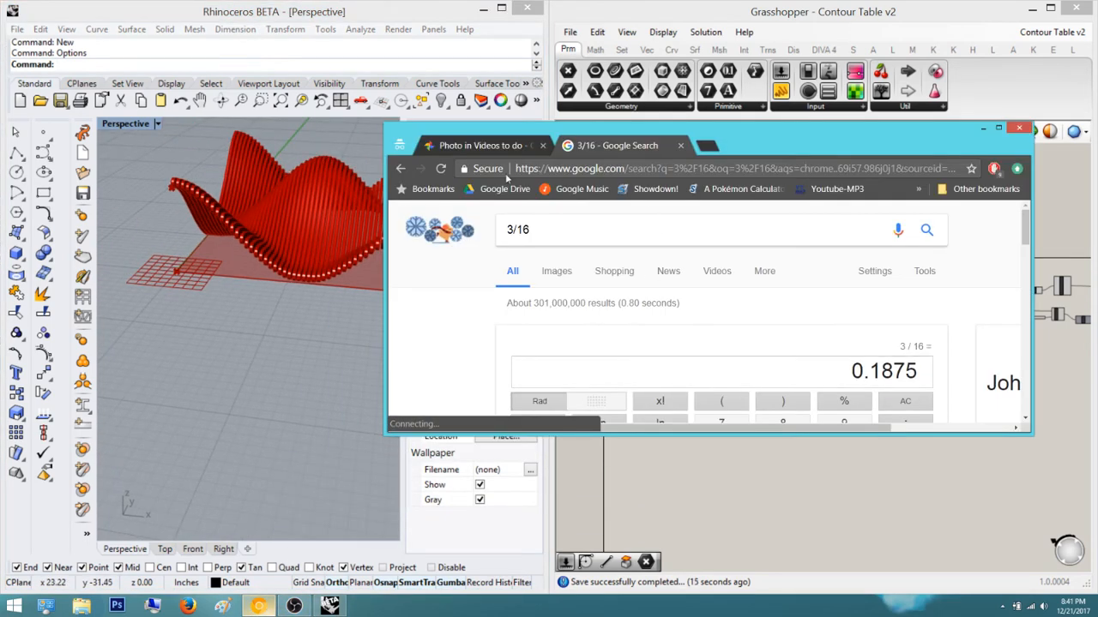
pyautogui.click(501, 146)
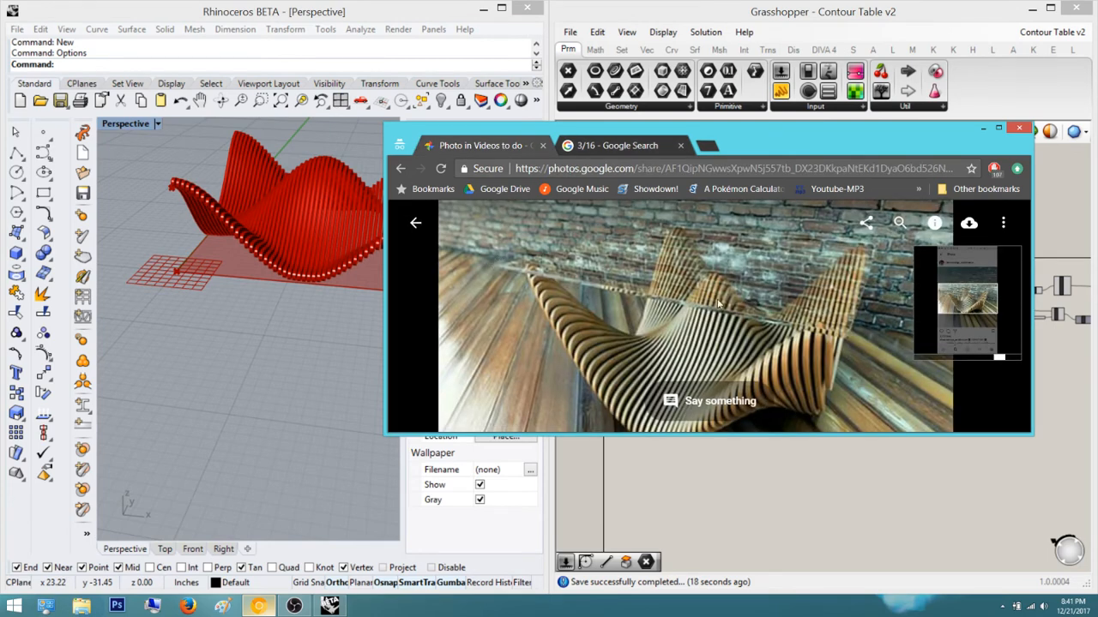
pyautogui.click(982, 127)
# Examine the slats' rounded ends, thickness and spacing up close along the wavy front edge and at the bench's corner
pyautogui.scroll(5, 755, 464)
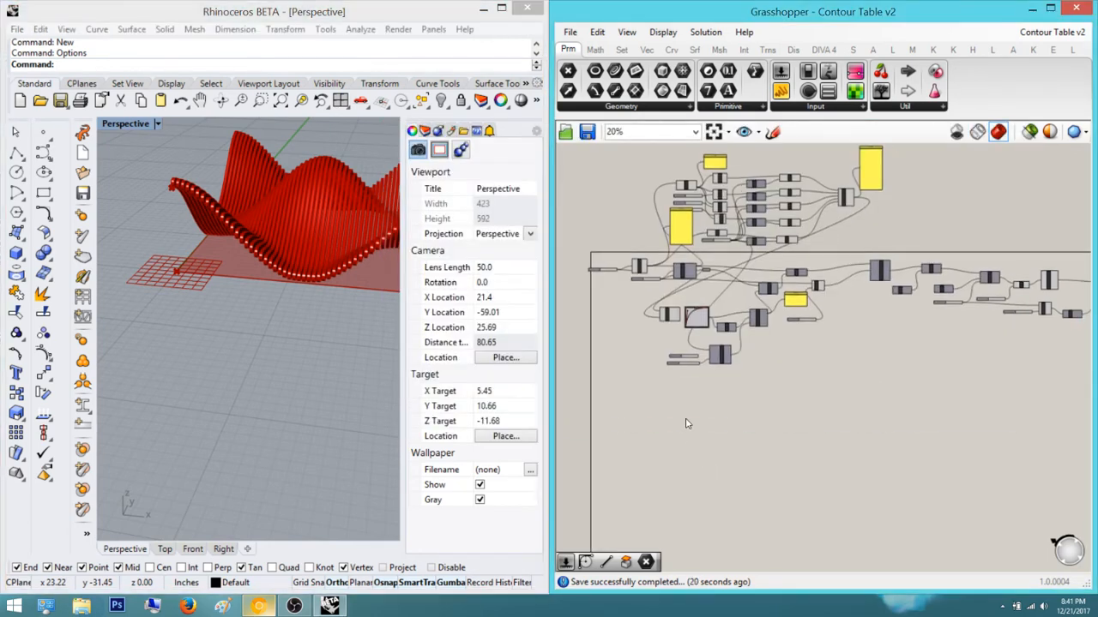
pyautogui.moveTo(838, 453); pyautogui.dragTo(792, 478, button='right')
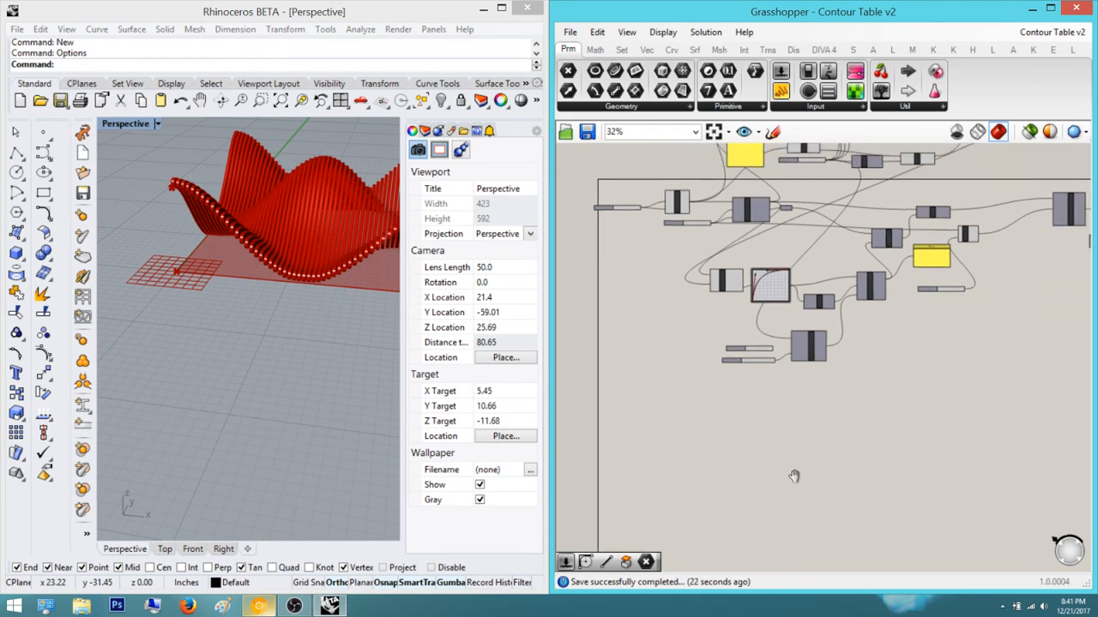
pyautogui.click(251, 178)
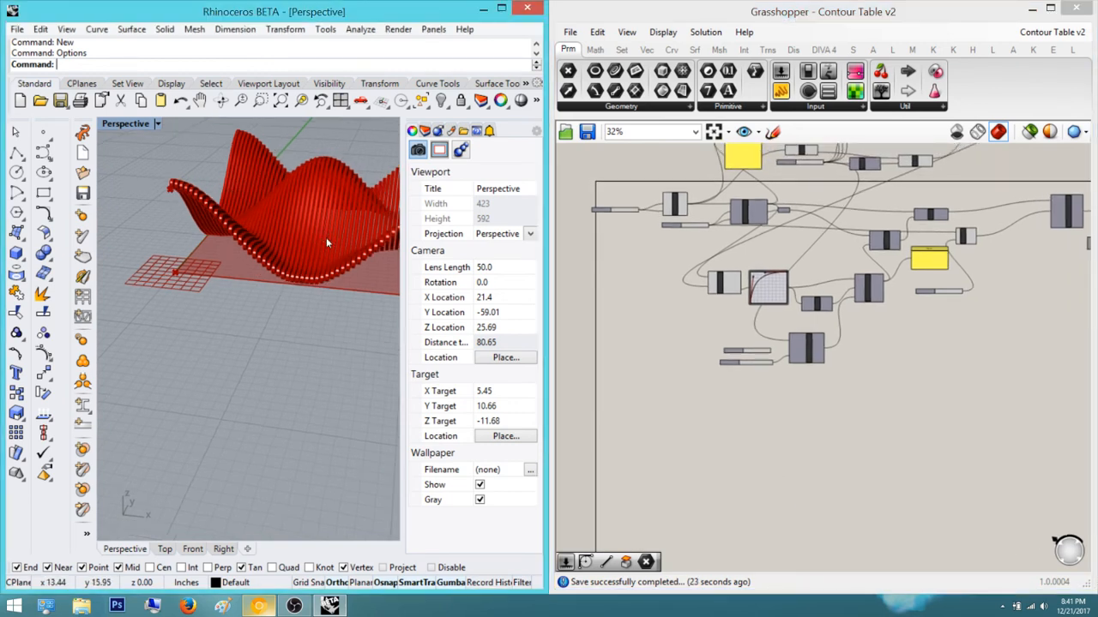
pyautogui.moveTo(290, 249); pyautogui.dragTo(368, 252, button='right')
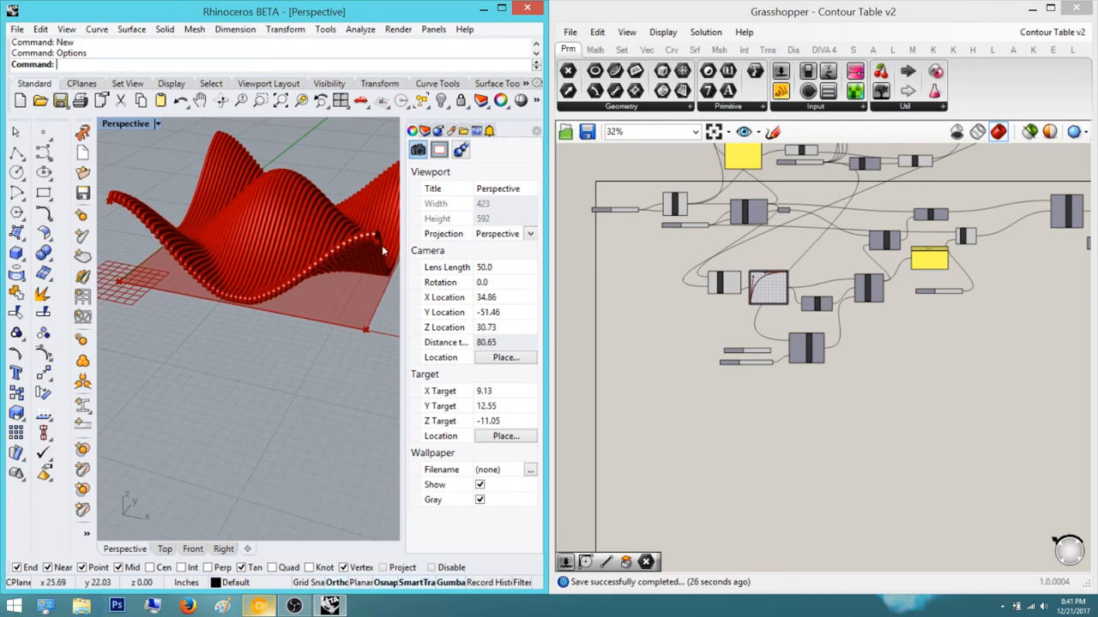
pyautogui.scroll(5, 381, 245)
pyautogui.scroll(3, 382, 248)
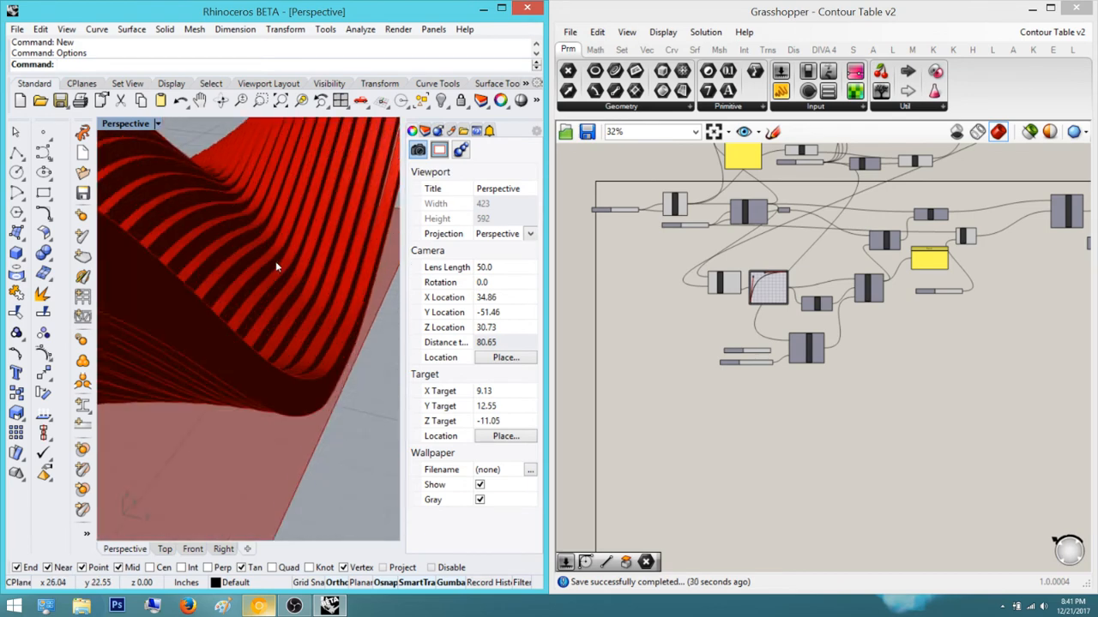
pyautogui.scroll(-4, 276, 260)
pyautogui.scroll(-3, 206, 277)
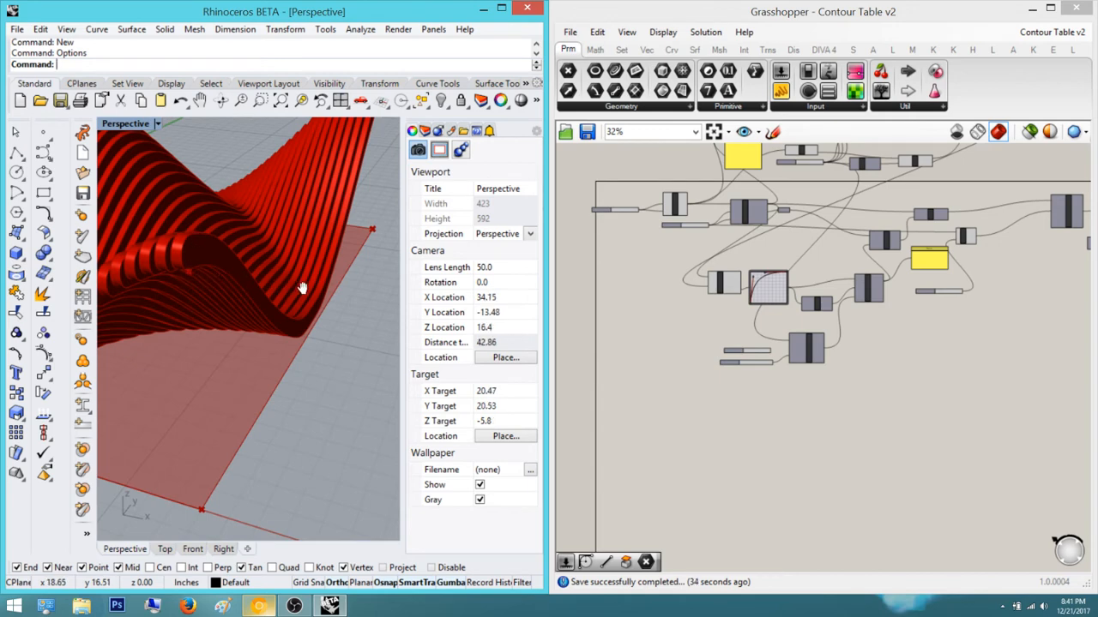
pyautogui.moveTo(306, 288); pyautogui.dragTo(300, 281, button='right')
pyautogui.scroll(-3, 301, 281)
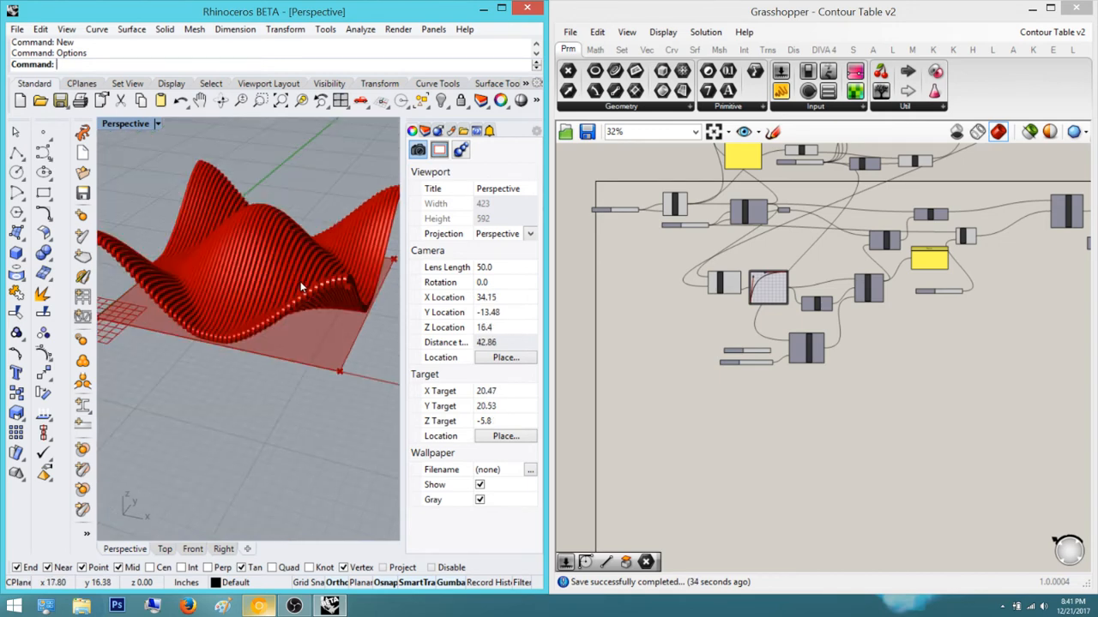
pyautogui.scroll(-3, 184, 266)
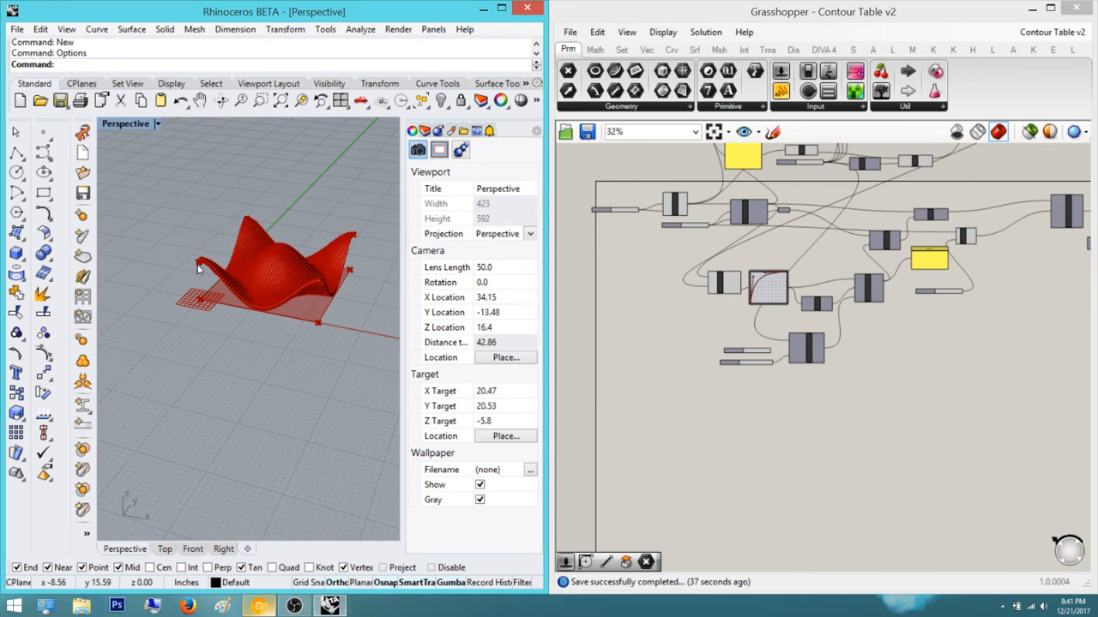
pyautogui.scroll(10, 199, 267)
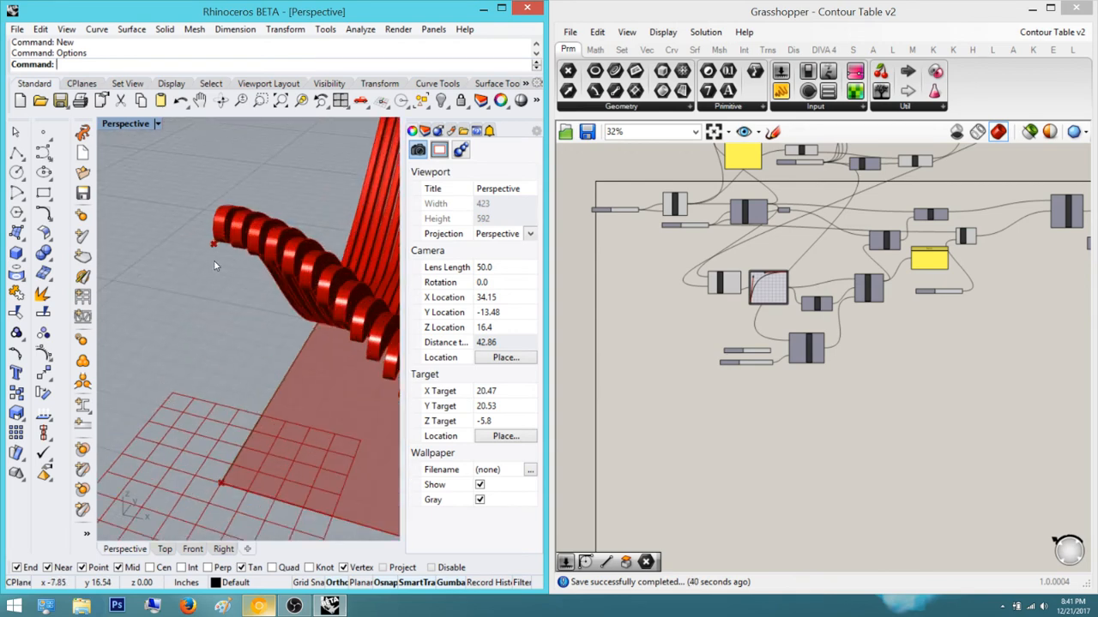
pyautogui.scroll(-6, 214, 260)
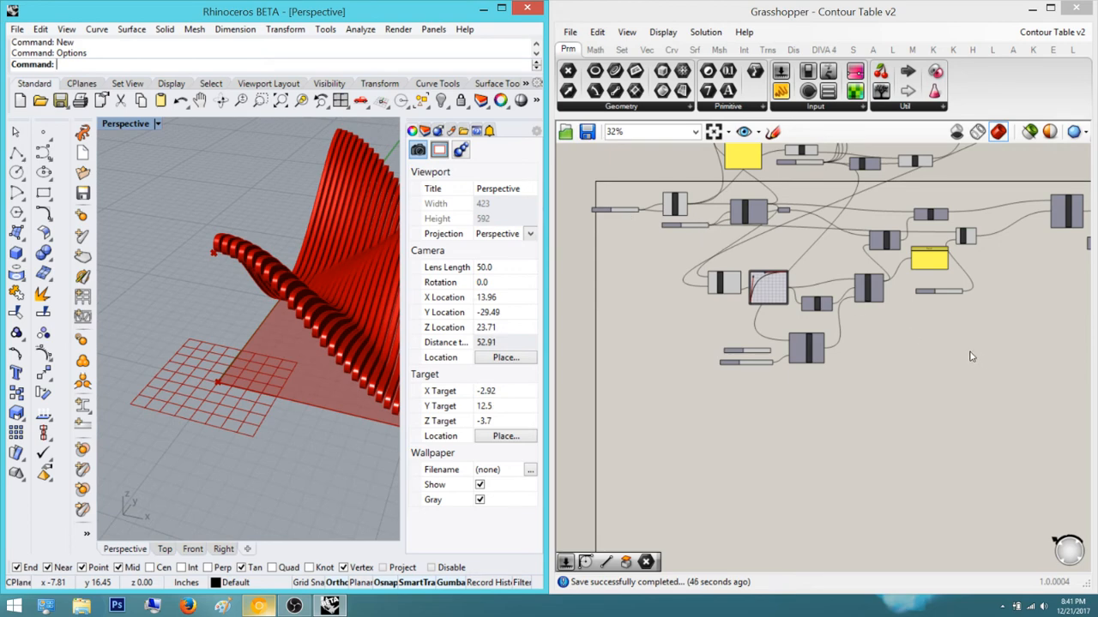
# Add a number slider with the value 1 and connect it to the Factor input of Unit Z
pyautogui.scroll(7, 971, 356)
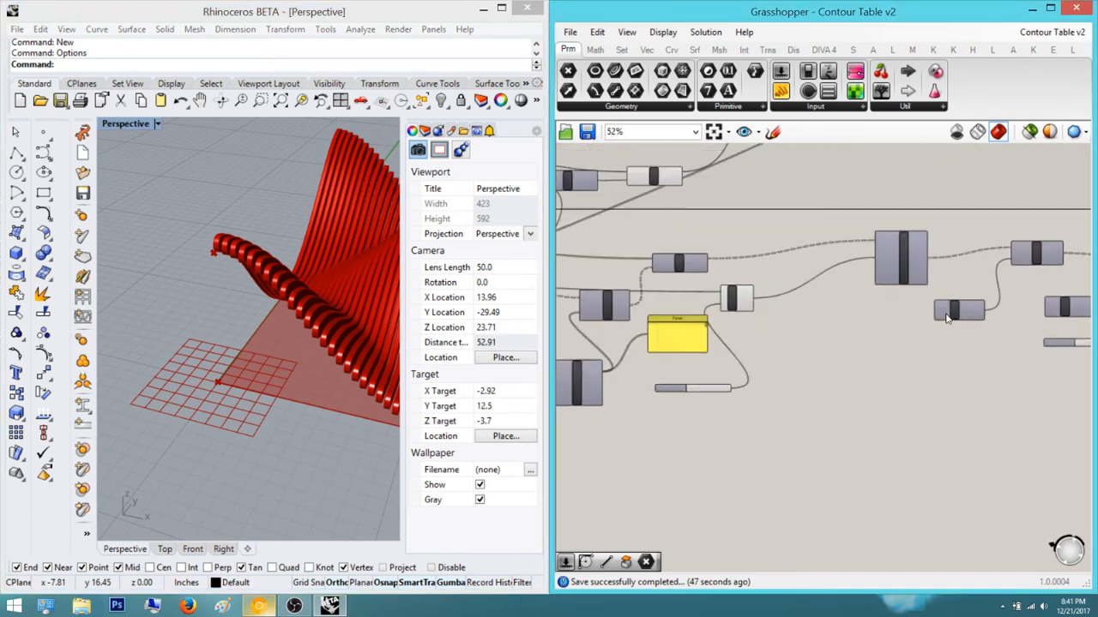
pyautogui.doubleClick(887, 361)
pyautogui.write('1')
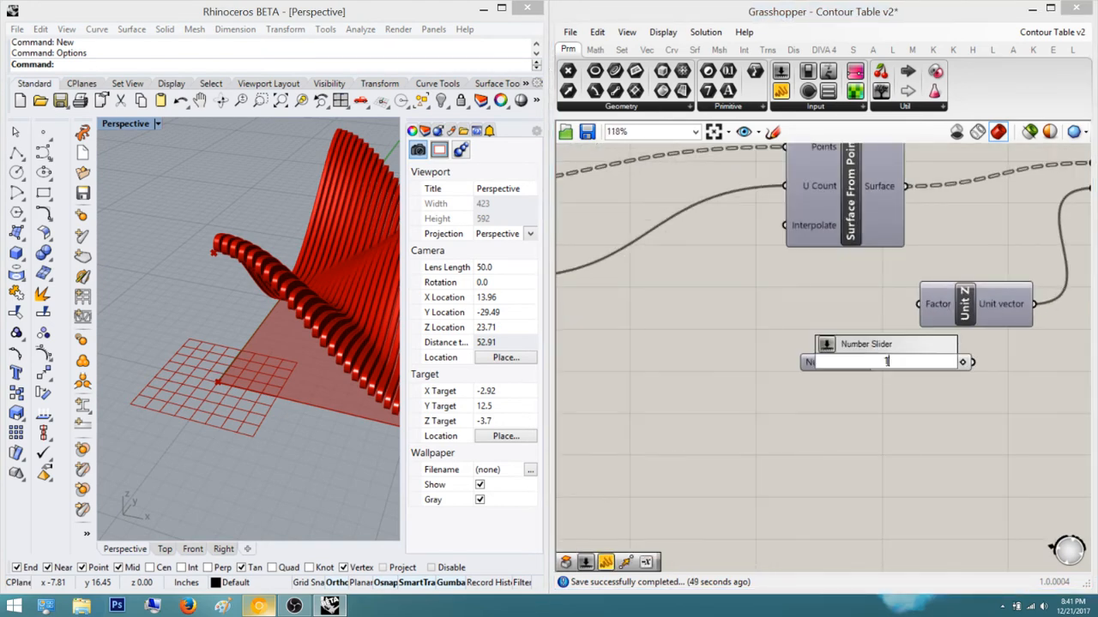
pyautogui.press('Return')
pyautogui.moveTo(943, 372); pyautogui.dragTo(919, 305)
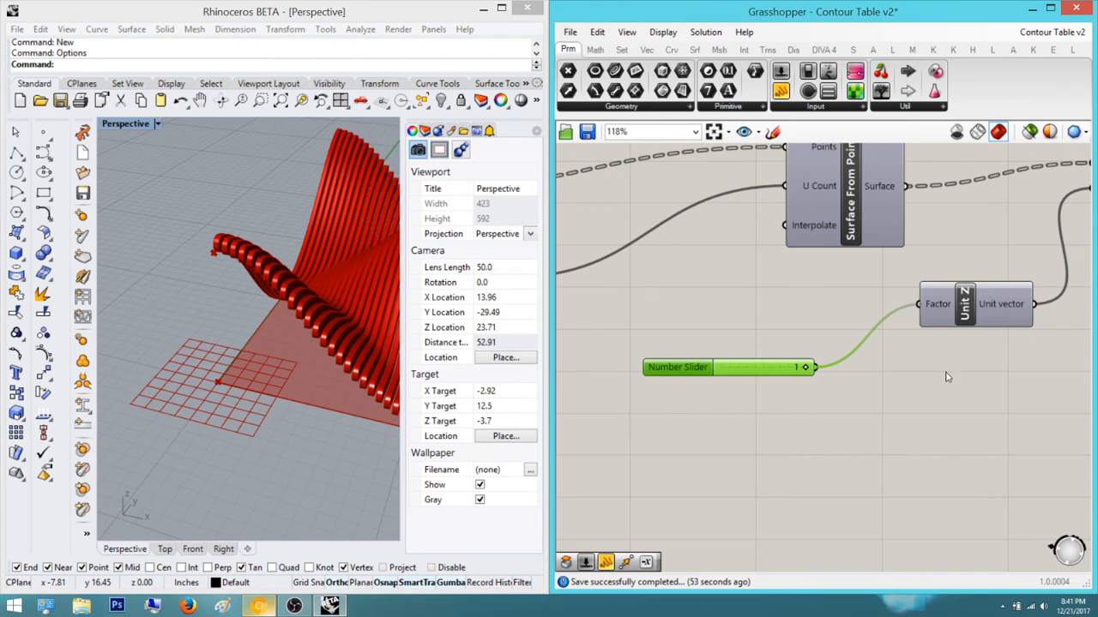
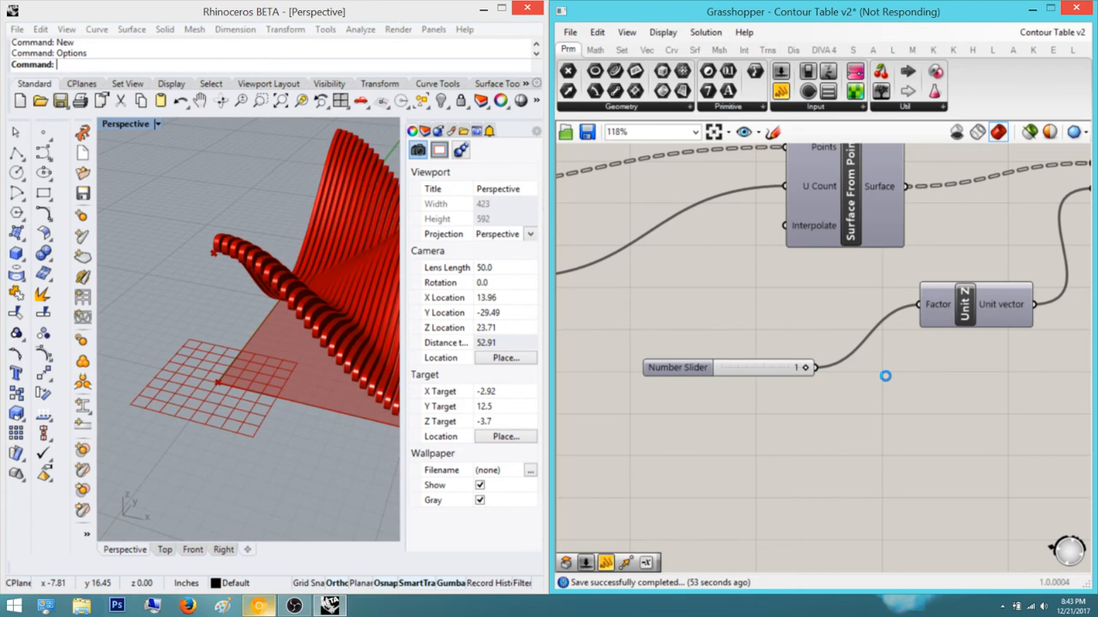
# Examine the upstream part of the definition, from Plane Surface and Divide Surface to Closest Point, the graph mapper and Construct Domain
pyautogui.scroll(-4, 885, 376)
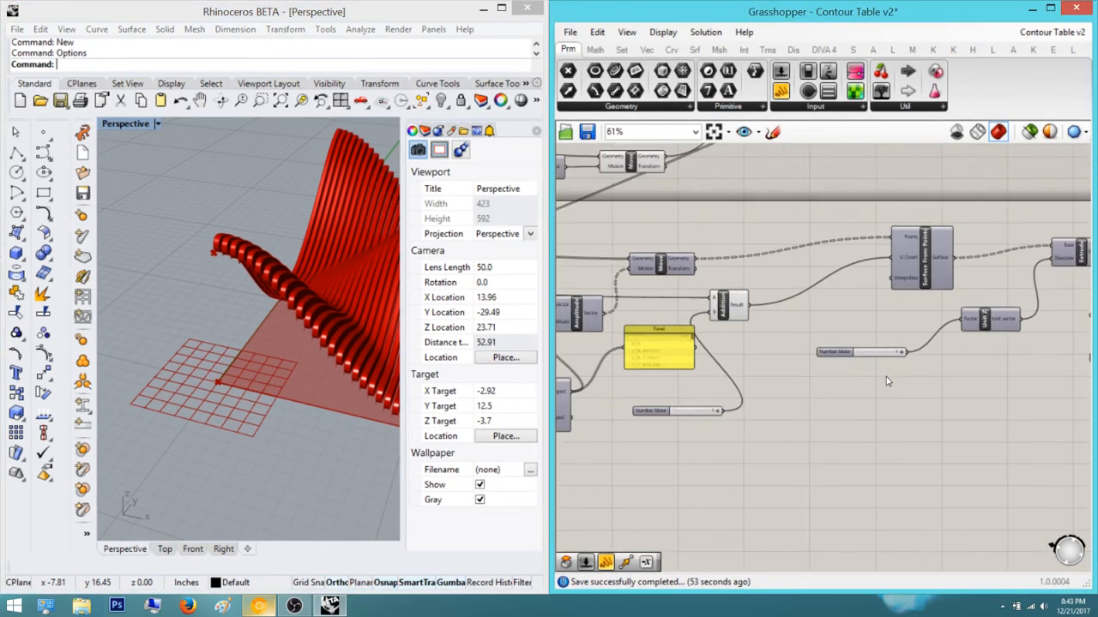
pyautogui.moveTo(842, 450); pyautogui.dragTo(915, 270, button='right')
pyautogui.scroll(-3, 915, 275)
pyautogui.moveTo(809, 326); pyautogui.dragTo(892, 317, button='right')
pyautogui.scroll(2, 775, 348)
pyautogui.moveTo(777, 340); pyautogui.dragTo(854, 316, button='right')
pyautogui.scroll(-2, 783, 360)
pyautogui.moveTo(822, 352); pyautogui.dragTo(755, 403, button='right')
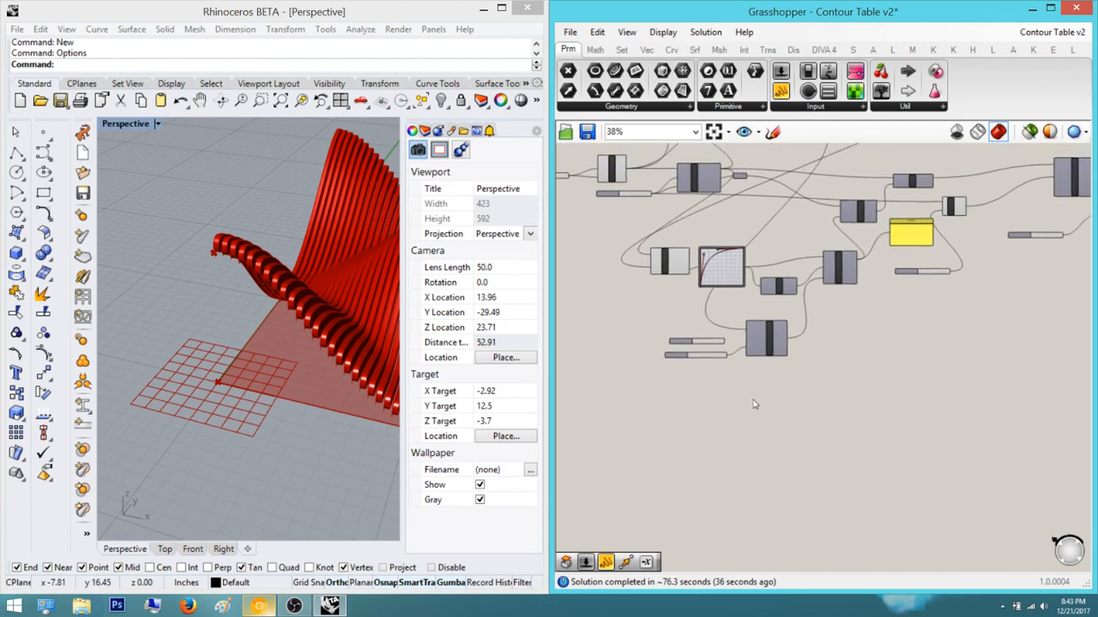
pyautogui.scroll(2, 755, 404)
pyautogui.doubleClick(747, 417)
pyautogui.moveTo(875, 403); pyautogui.dragTo(851, 408, button='right')
pyautogui.doubleClick(713, 442)
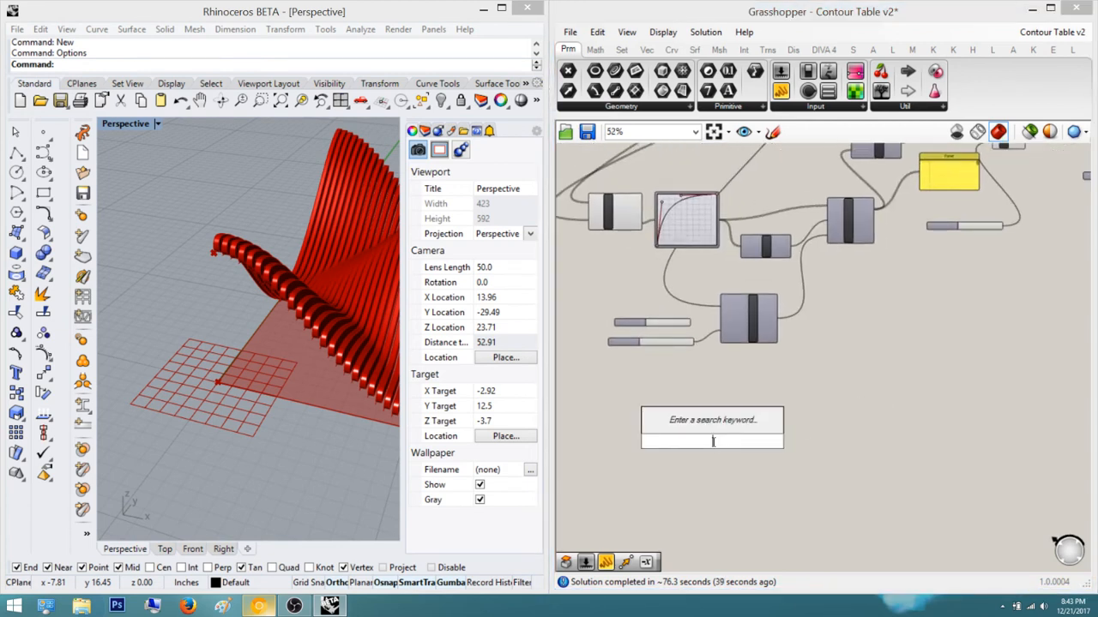
pyautogui.click(807, 427)
pyautogui.moveTo(720, 233); pyautogui.dragTo(777, 303, button='right')
pyautogui.moveTo(646, 187); pyautogui.dragTo(869, 246, button='right')
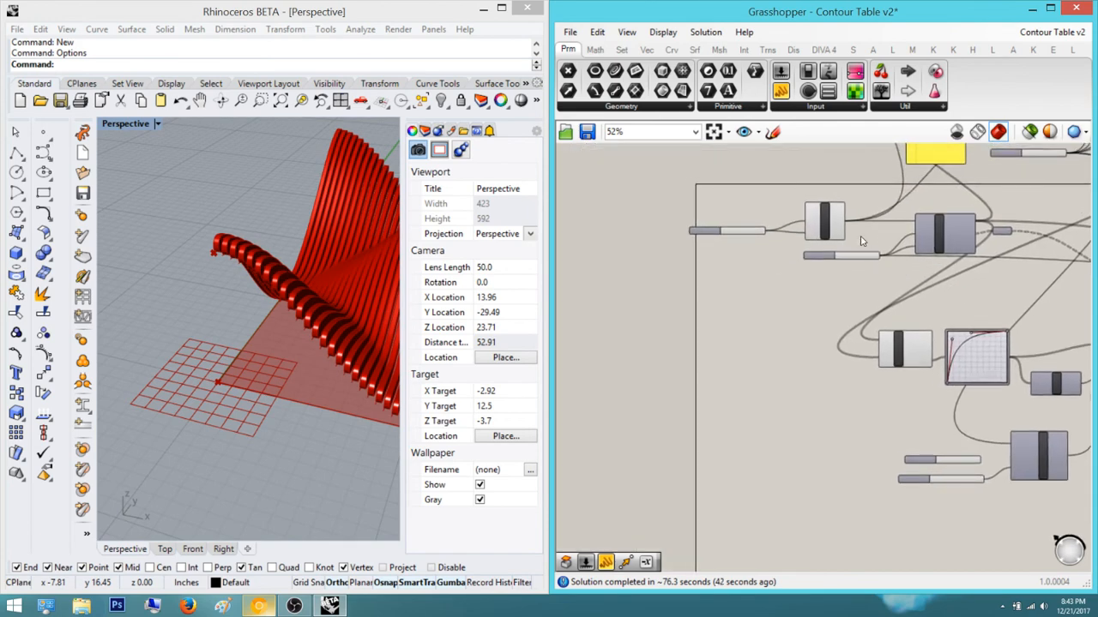
pyautogui.scroll(2, 842, 216)
pyautogui.click(820, 213)
pyautogui.moveTo(821, 402); pyautogui.dragTo(801, 396, button='right')
pyautogui.click(772, 447)
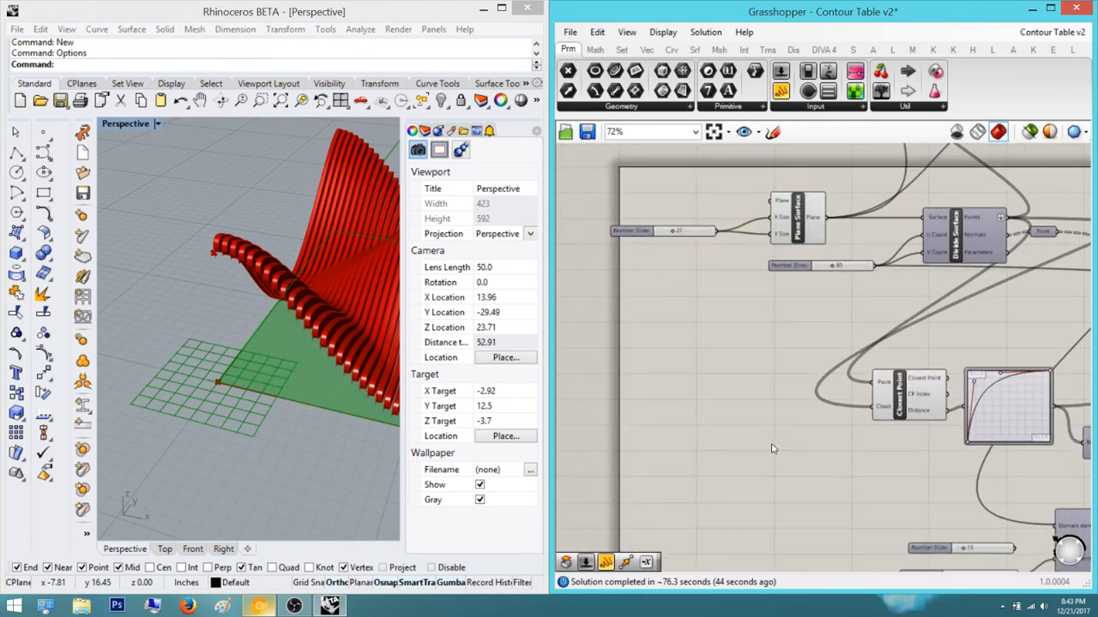
pyautogui.moveTo(764, 455); pyautogui.dragTo(732, 345, button='right')
pyautogui.doubleClick(758, 426)
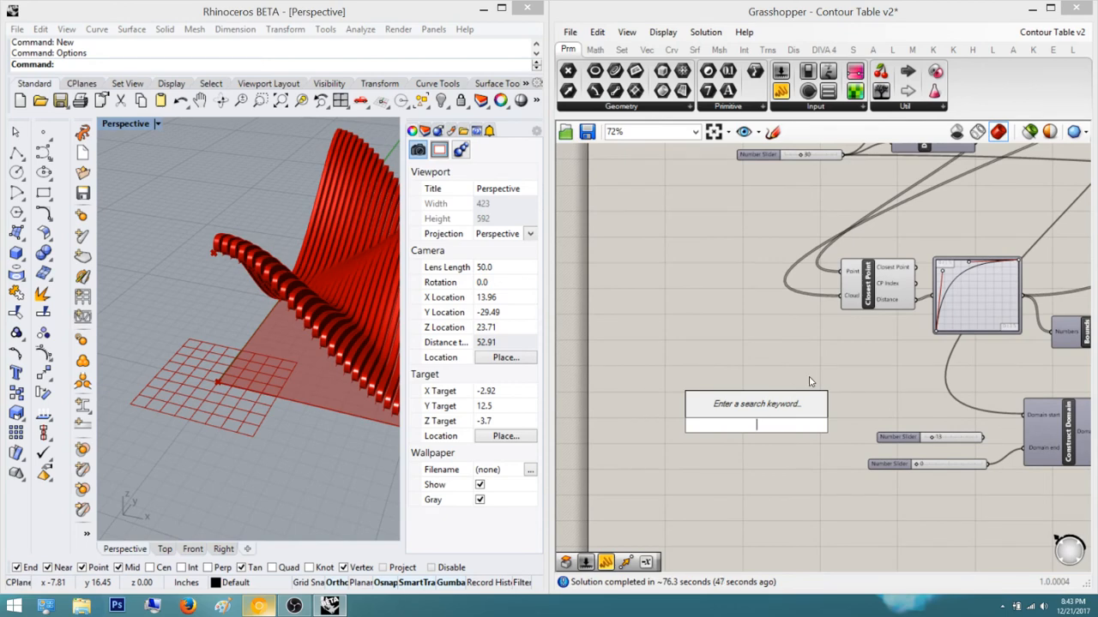
pyautogui.scroll(-3, 814, 383)
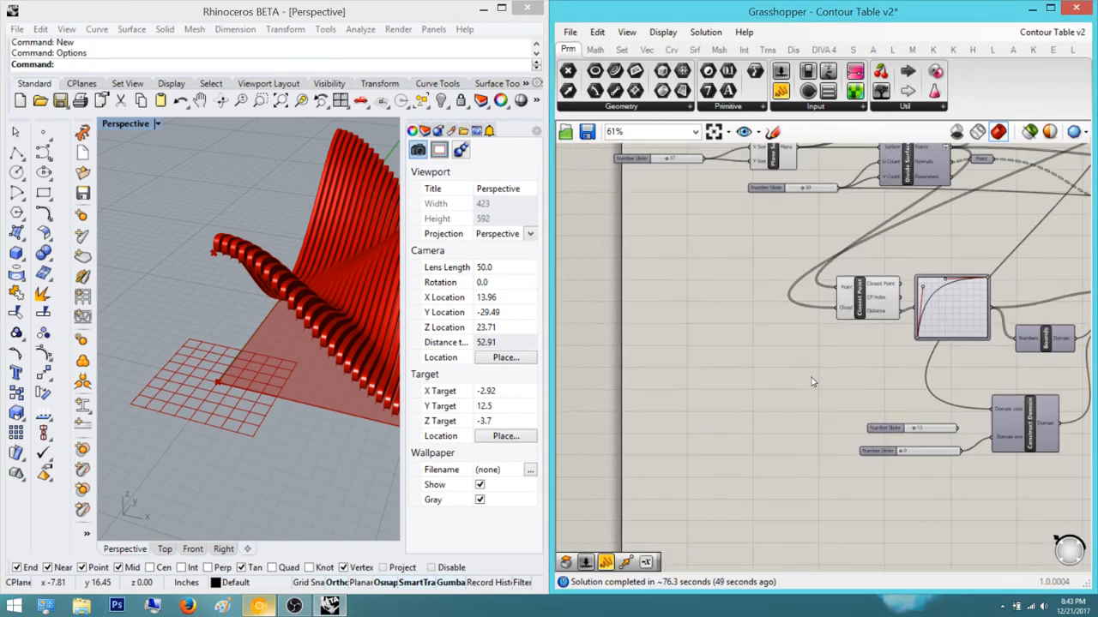
# Examine the Plane Surface and Divide Surface components and highlight the base plane in the viewport
pyautogui.moveTo(817, 285); pyautogui.dragTo(775, 314, button='right')
pyautogui.scroll(3, 775, 314)
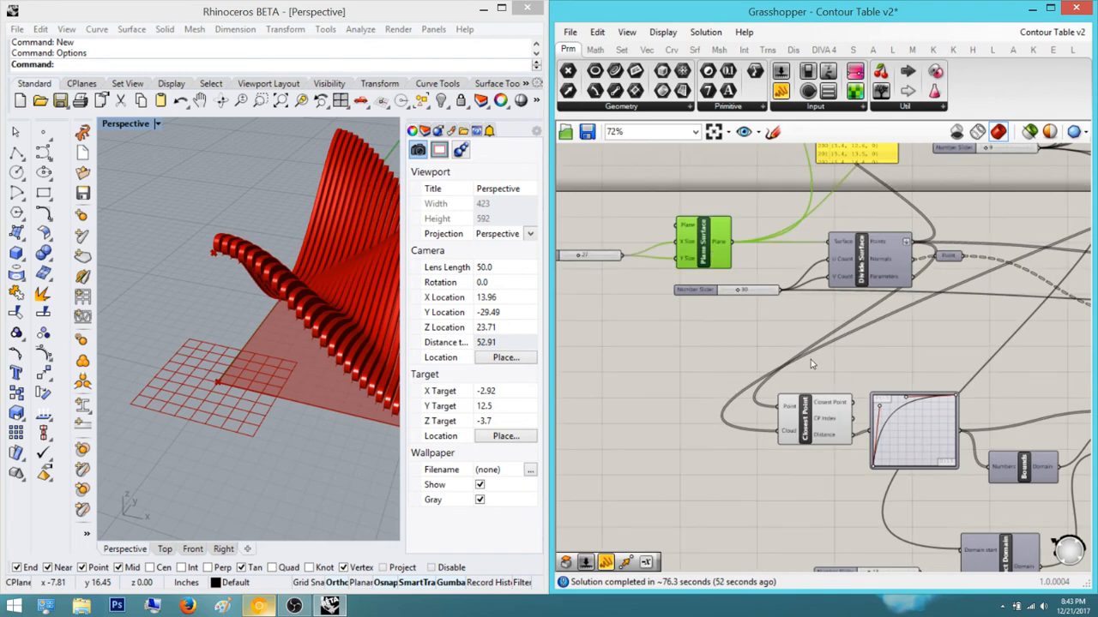
pyautogui.click(758, 387)
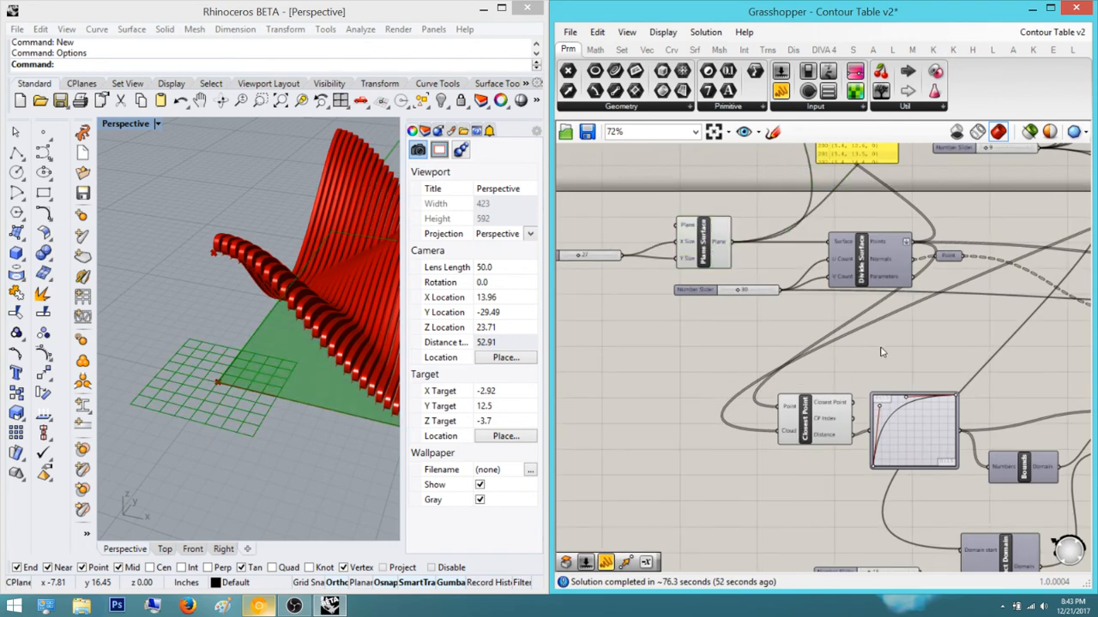
pyautogui.scroll(-4, 880, 351)
pyautogui.moveTo(705, 377); pyautogui.dragTo(906, 381, button='right')
pyautogui.click(812, 350)
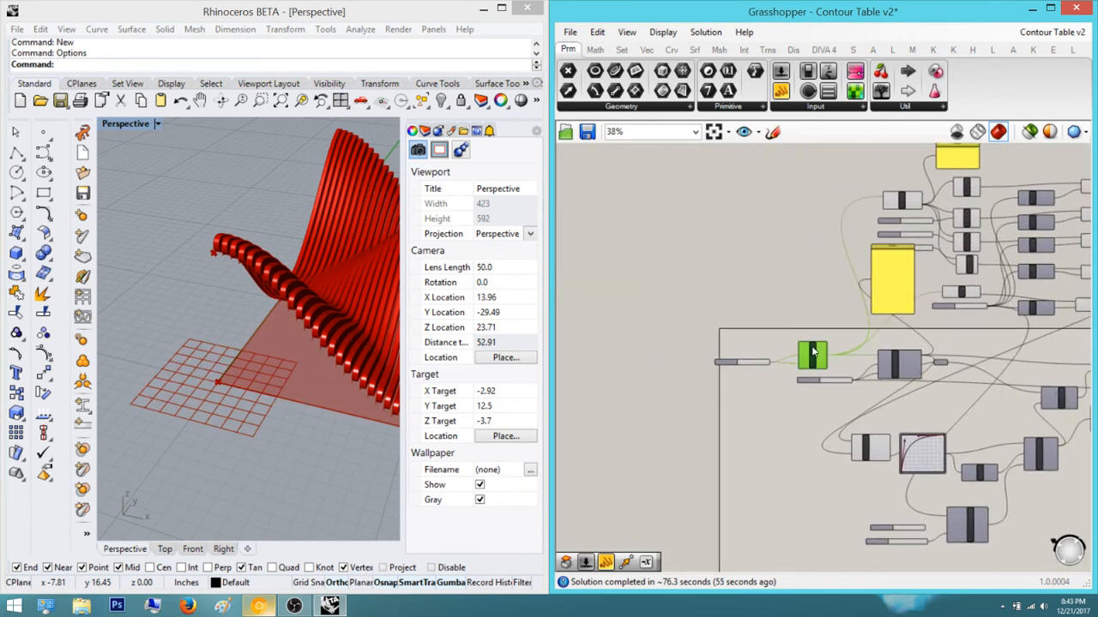
pyautogui.scroll(4, 813, 348)
pyautogui.click(829, 277)
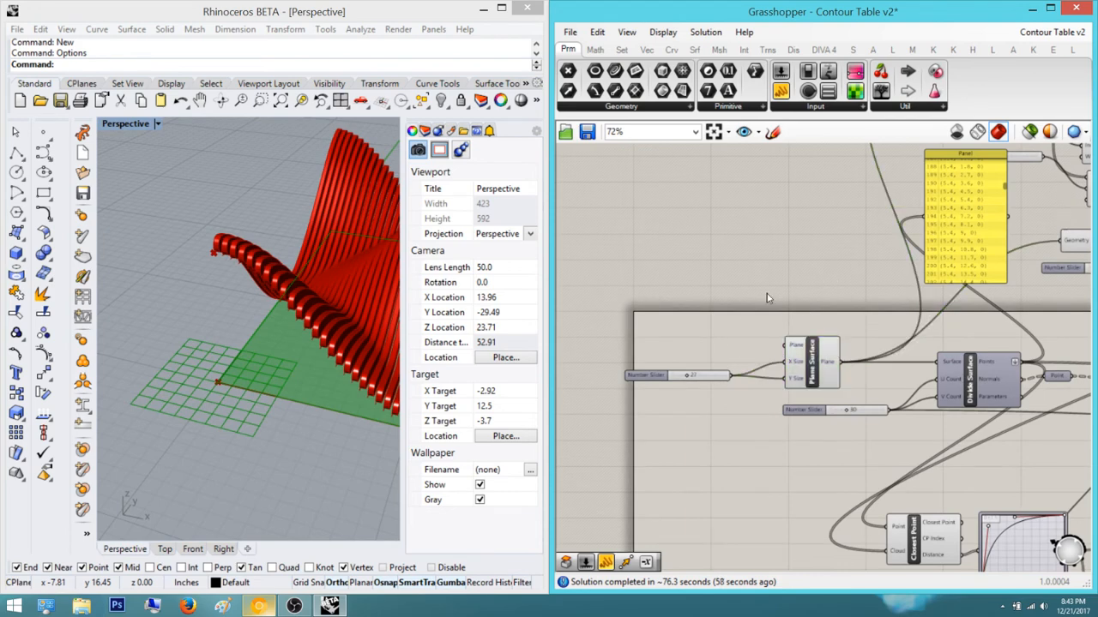
pyautogui.moveTo(943, 298); pyautogui.dragTo(649, 345, button='right')
pyautogui.scroll(-4, 838, 335)
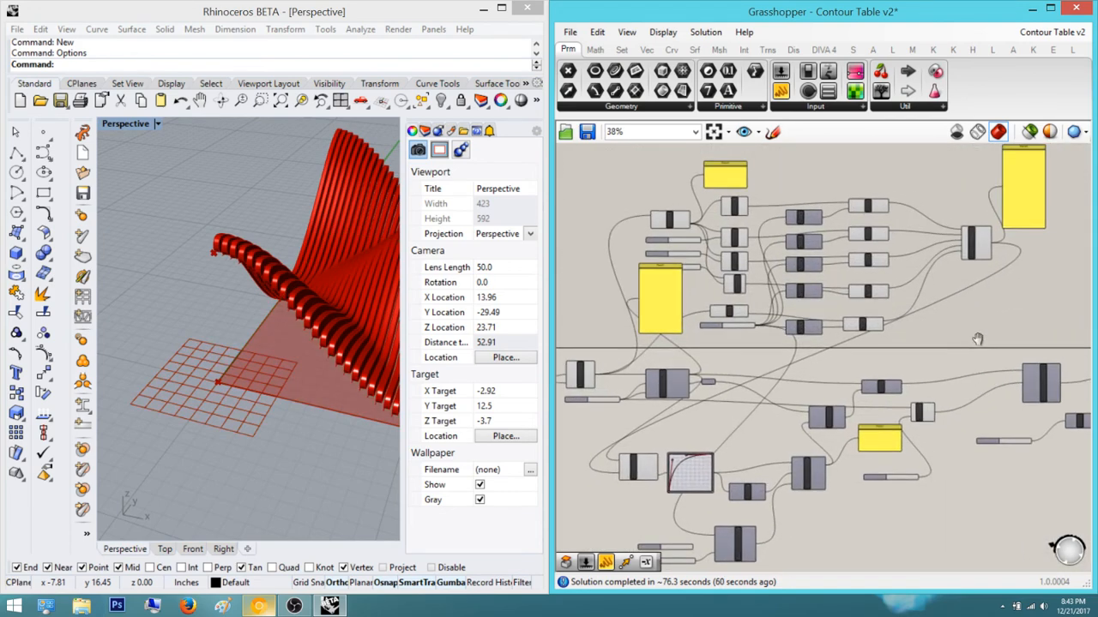
# Add a 4Point Surface component and connect the Geometry outputs of the upper four Move components to its corners A to D
pyautogui.scroll(4, 977, 279)
pyautogui.click(973, 233)
pyautogui.moveTo(1016, 322); pyautogui.dragTo(871, 386, button='right')
pyautogui.click(990, 359)
pyautogui.doubleClick(989, 363)
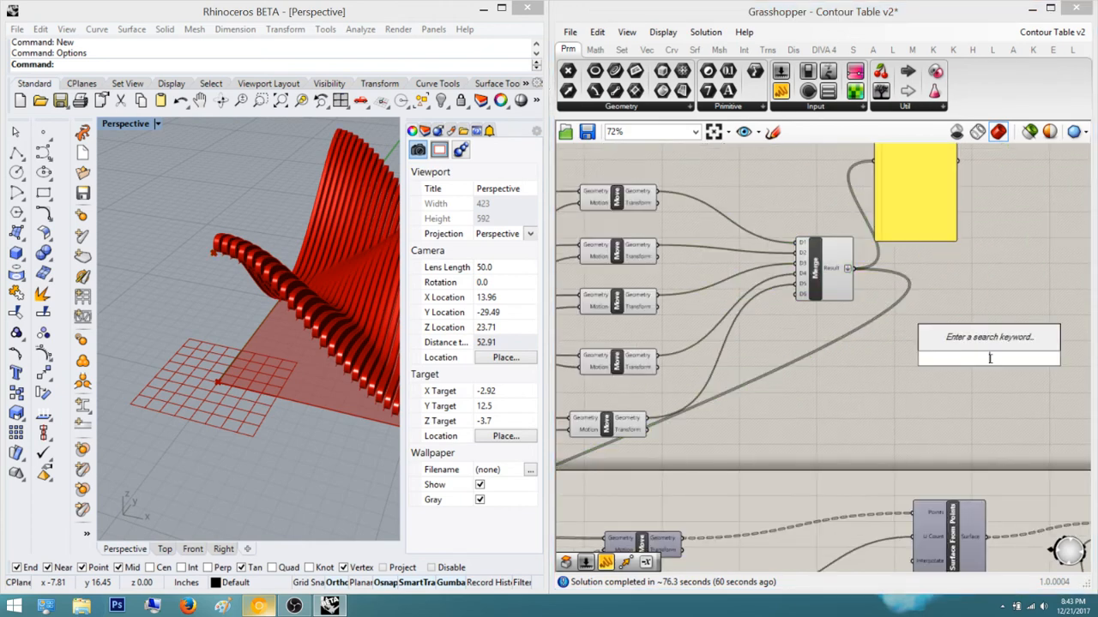
pyautogui.write('4pt')
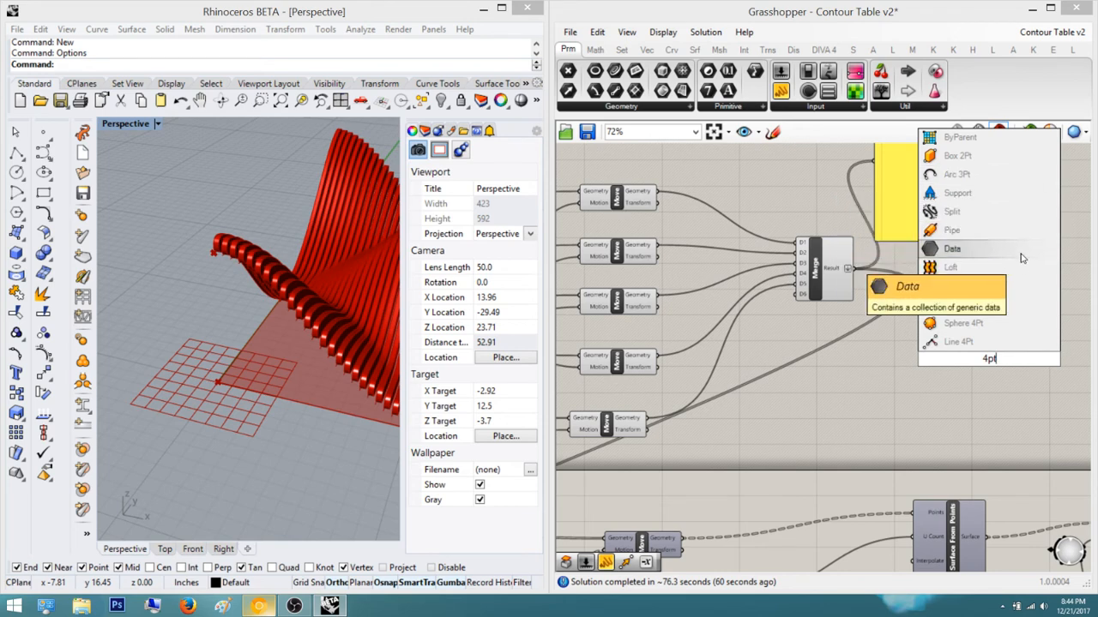
pyautogui.press('BackSpace')
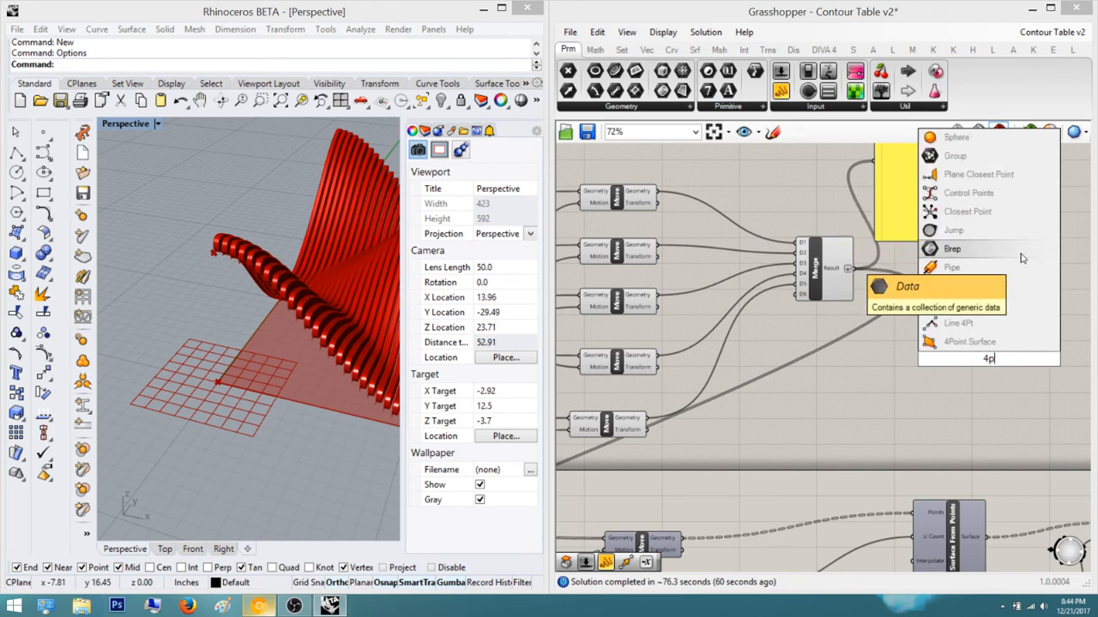
pyautogui.click(978, 341)
pyautogui.moveTo(655, 194); pyautogui.dragTo(657, 246)
pyautogui.moveTo(659, 295); pyautogui.dragTo(657, 355)
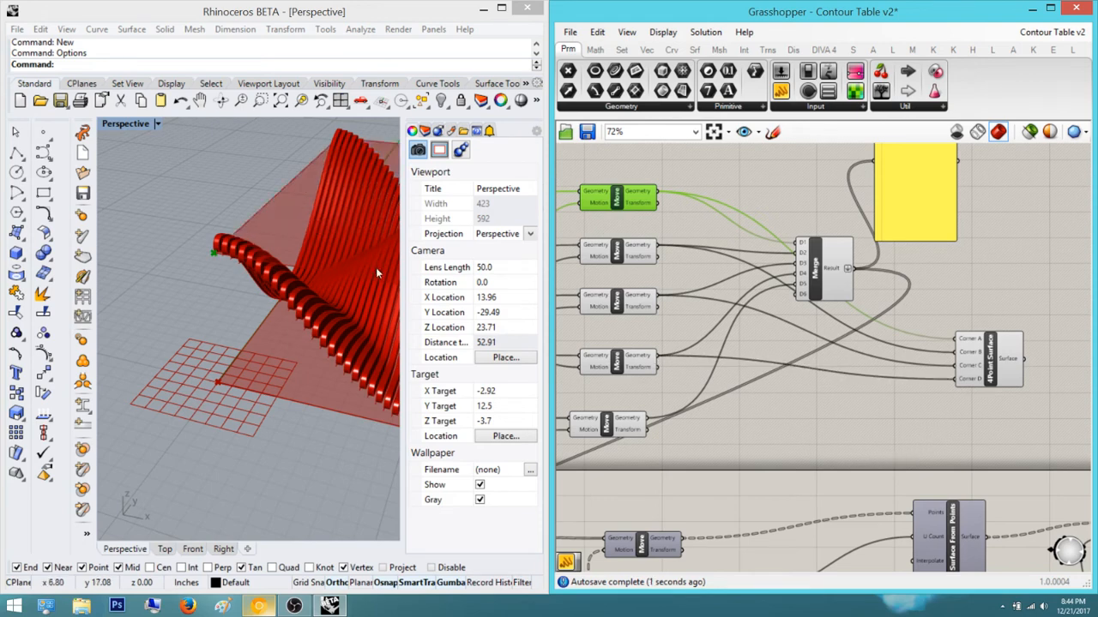
# Check the four-point surface against the slatted model, and delete the 4Point Surface component
pyautogui.click(247, 230)
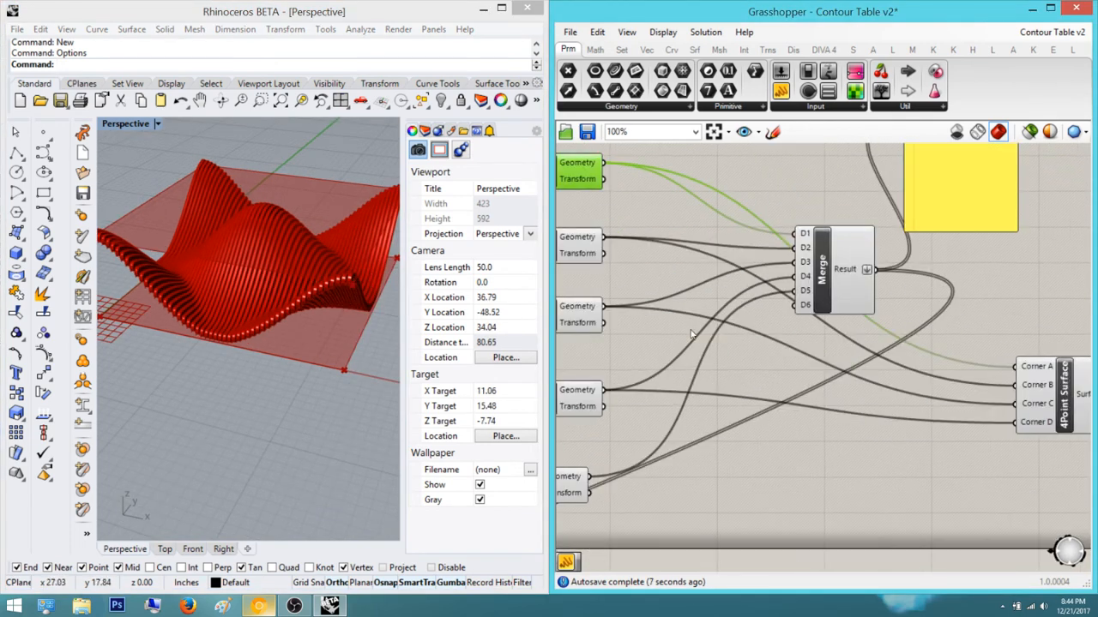
pyautogui.scroll(2, 933, 321)
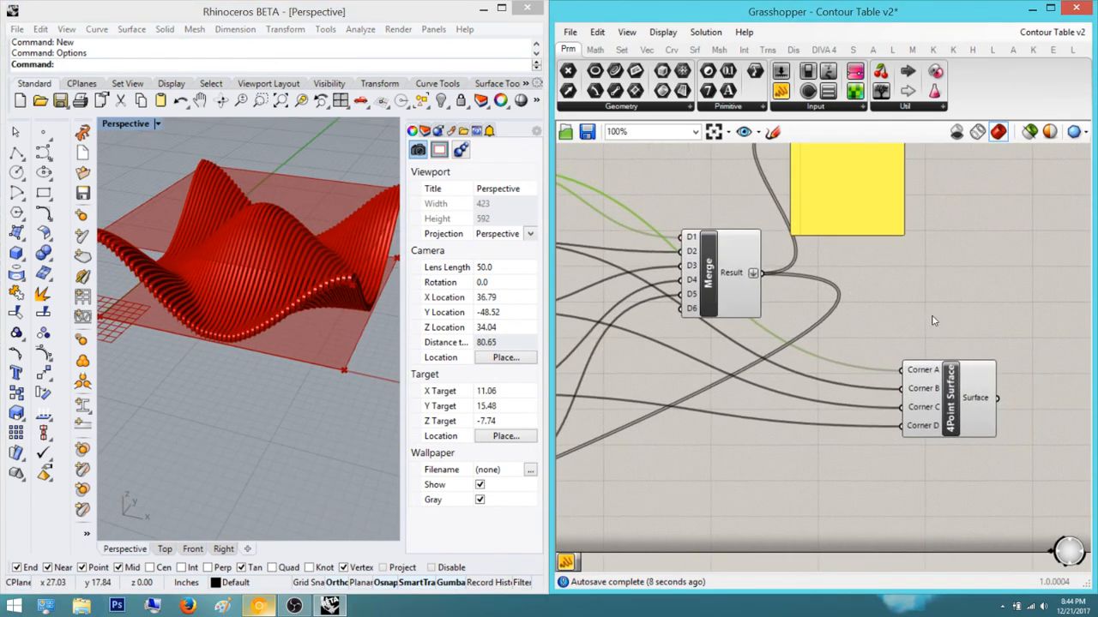
pyautogui.click(967, 407)
pyautogui.scroll(-2, 929, 406)
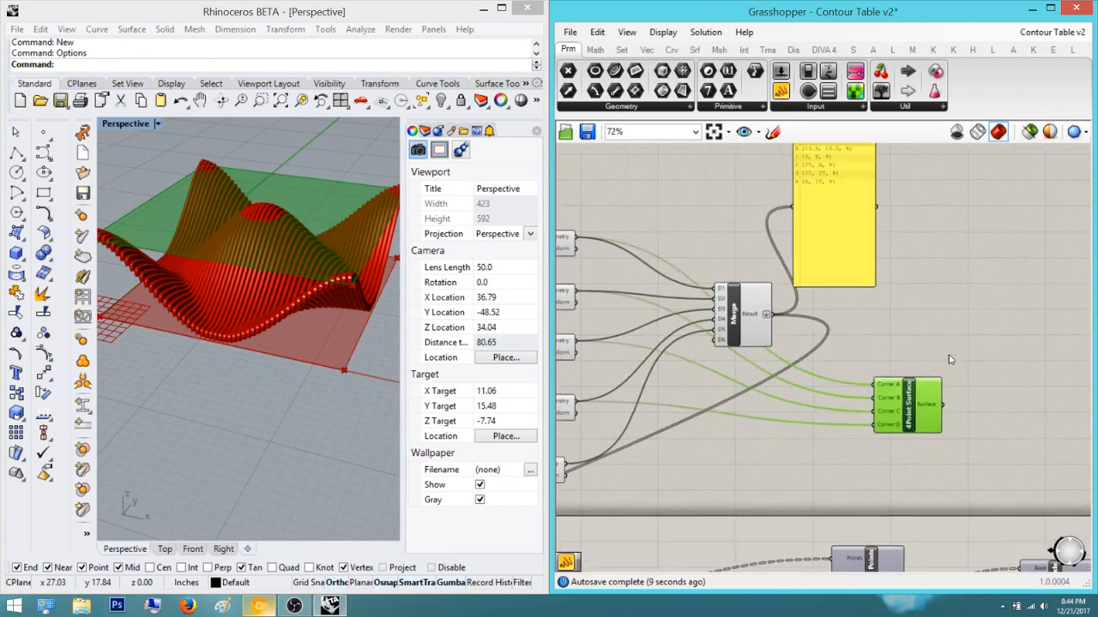
pyautogui.press('Delete')
# Add a Move component and a second Merge component beyond the existing Merge
pyautogui.doubleClick(940, 356)
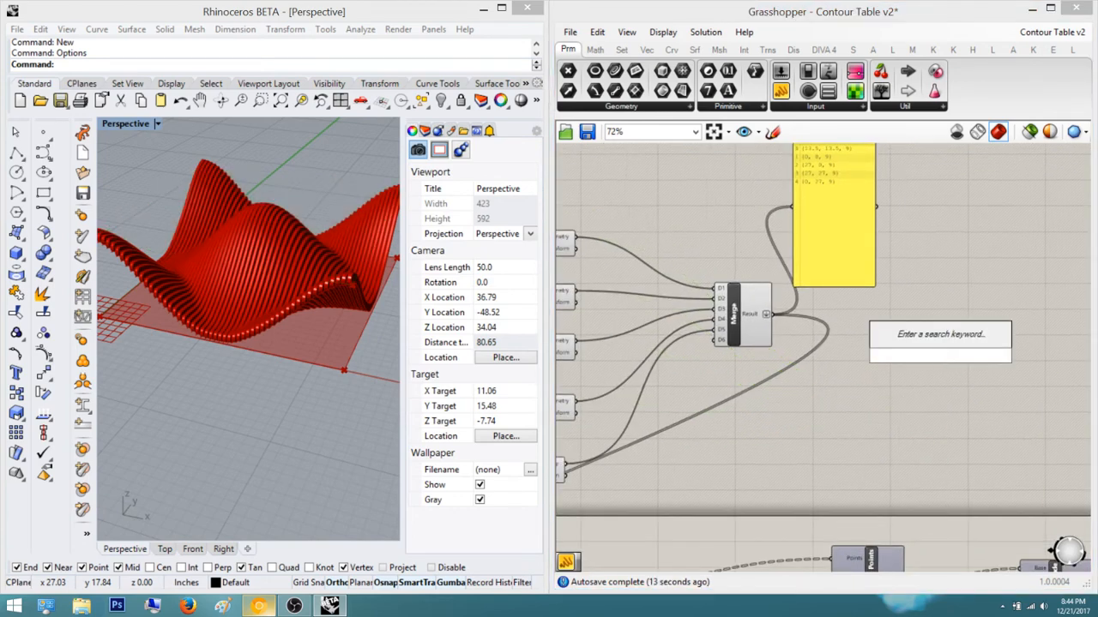
pyautogui.write('move')
pyautogui.press('Return')
pyautogui.moveTo(939, 362); pyautogui.dragTo(982, 375, button='right')
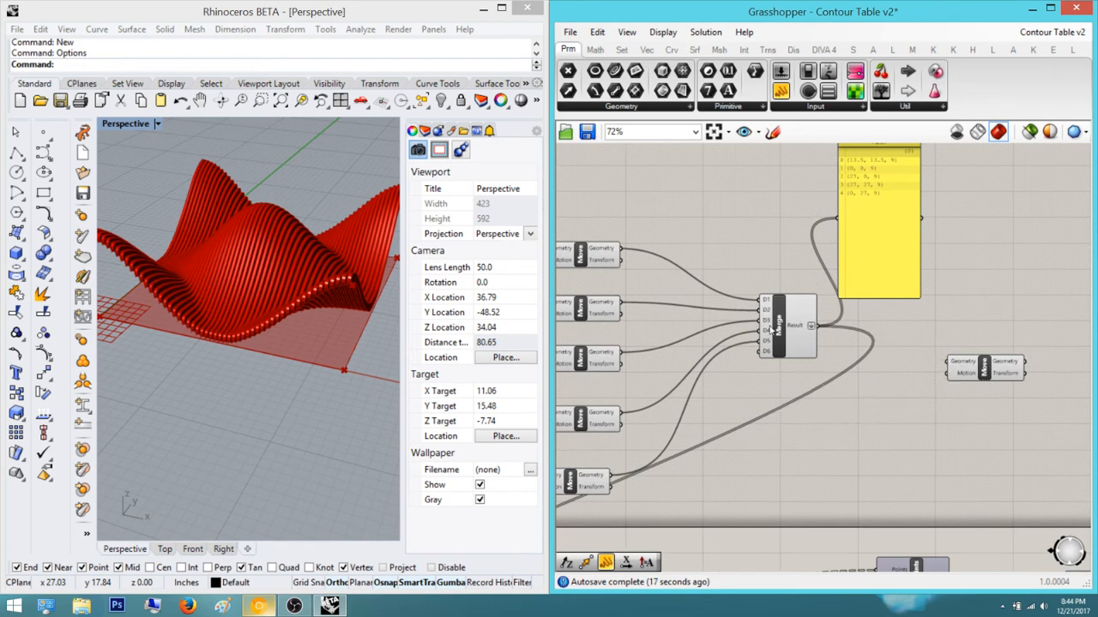
pyautogui.doubleClick(879, 432)
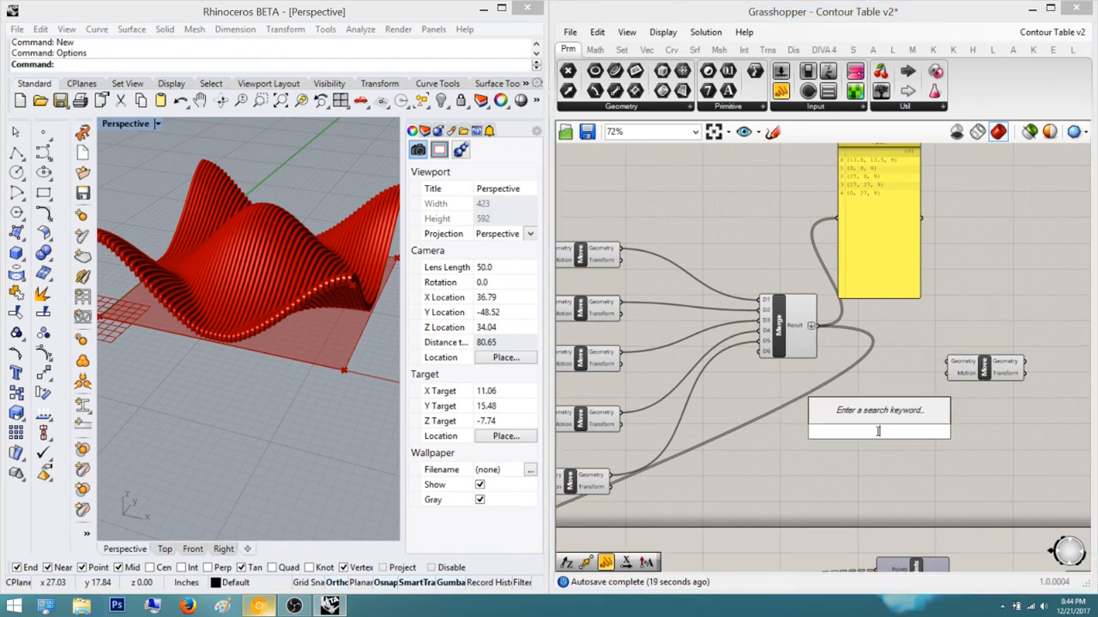
pyautogui.write('merge')
pyautogui.press('Return')
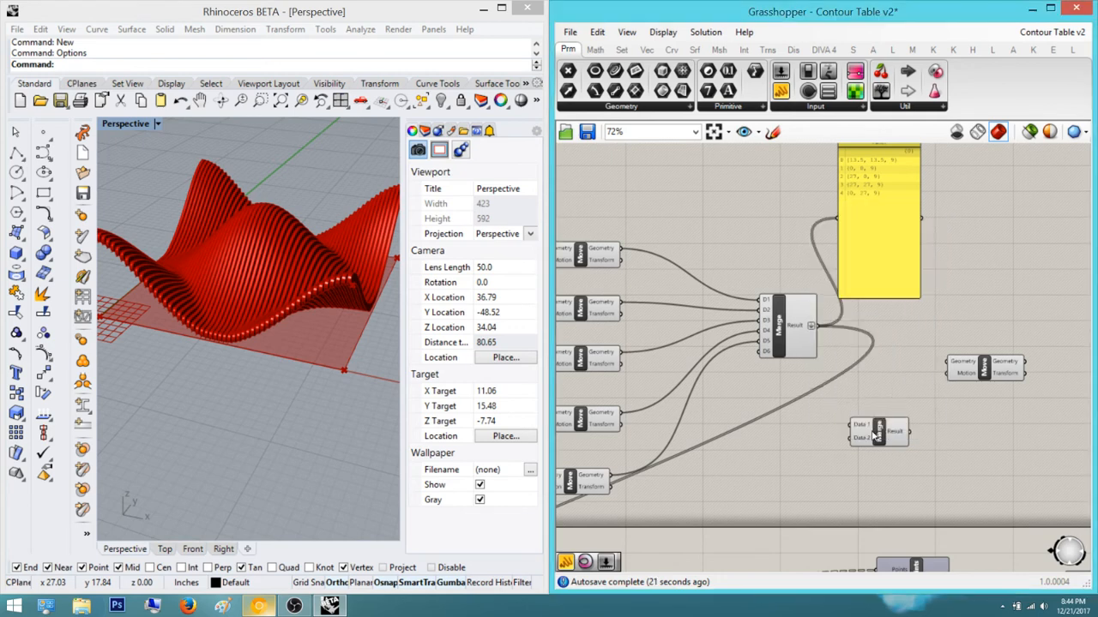
pyautogui.moveTo(879, 431); pyautogui.dragTo(931, 438, button='right')
pyautogui.click(929, 439)
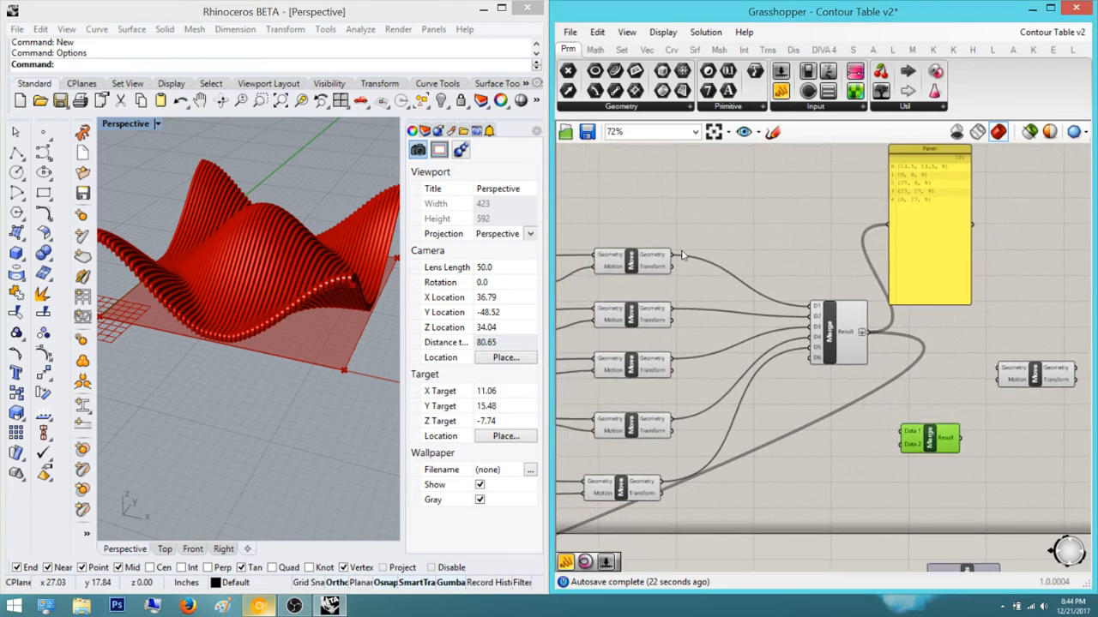
# Connect the upper four Moves' Geometry outputs to the new Merge, and its Result to the new Move's Geometry input
pyautogui.moveTo(673, 255); pyautogui.dragTo(674, 310)
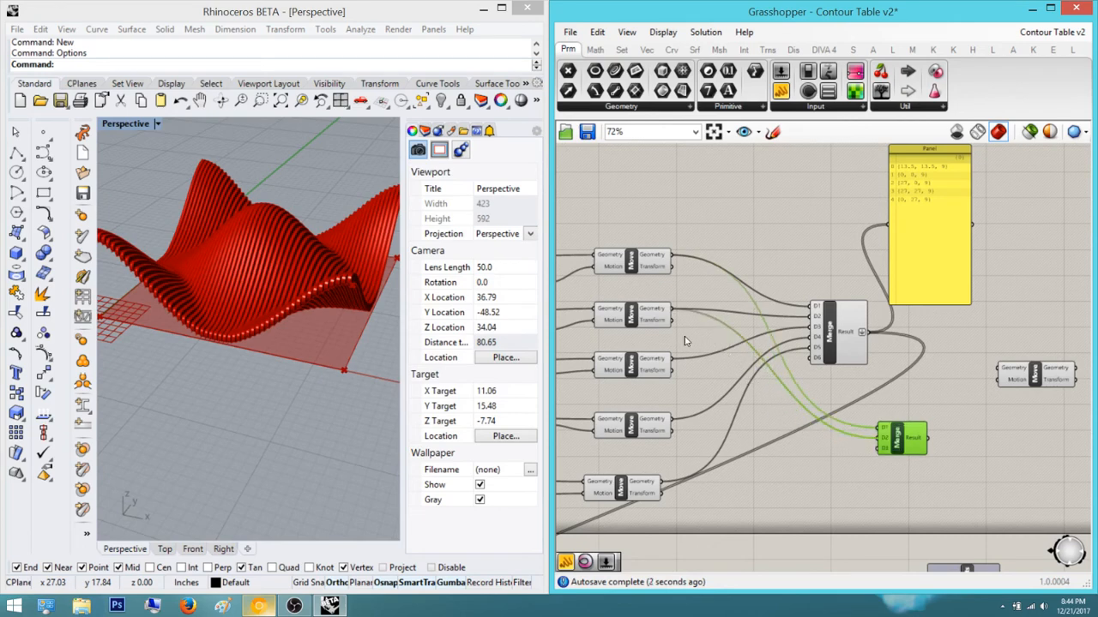
pyautogui.moveTo(674, 358); pyautogui.dragTo(873, 462)
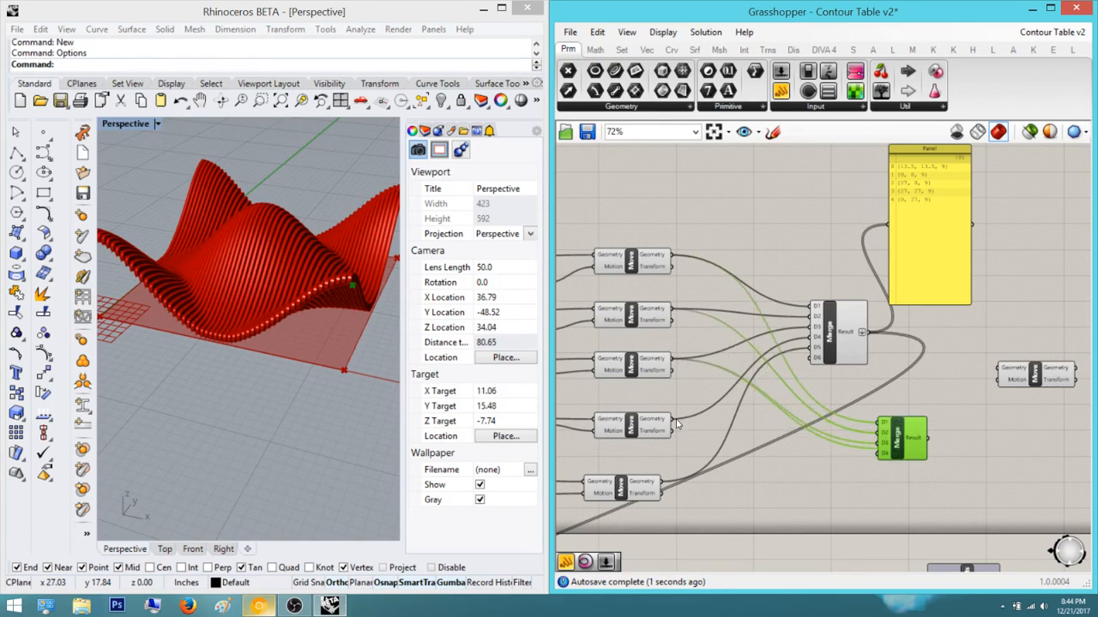
pyautogui.moveTo(677, 424); pyautogui.dragTo(1015, 380)
pyautogui.moveTo(1027, 389); pyautogui.dragTo(814, 380, button='right')
# Add a Unit Z component and connect its vector to the new Move's Motion input
pyautogui.click(930, 442)
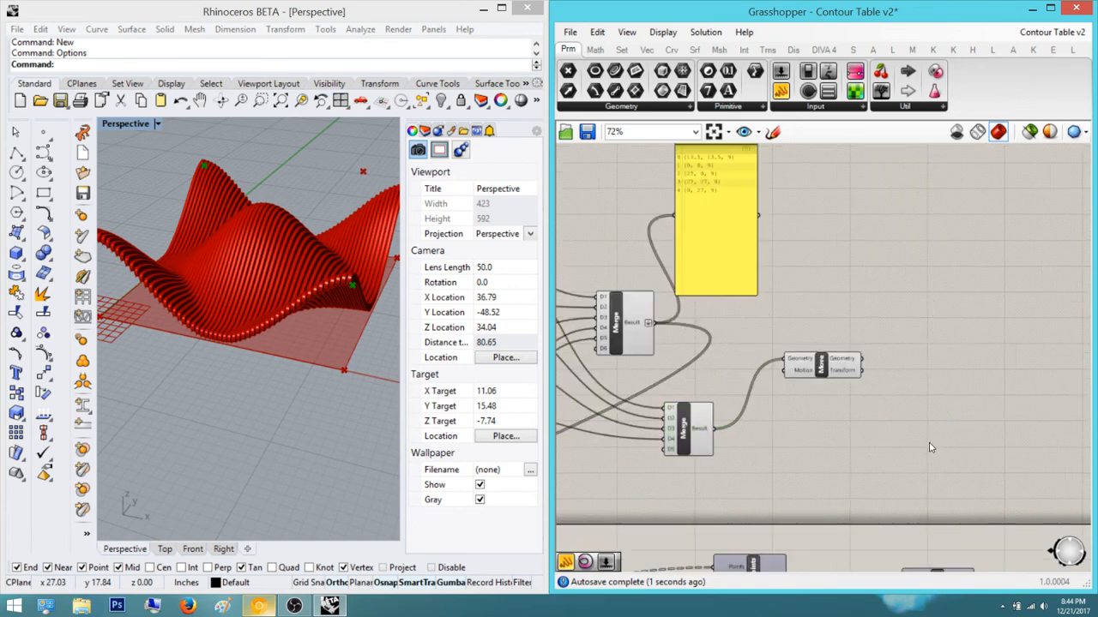
pyautogui.doubleClick(930, 443)
pyautogui.write('z')
pyautogui.press('Return')
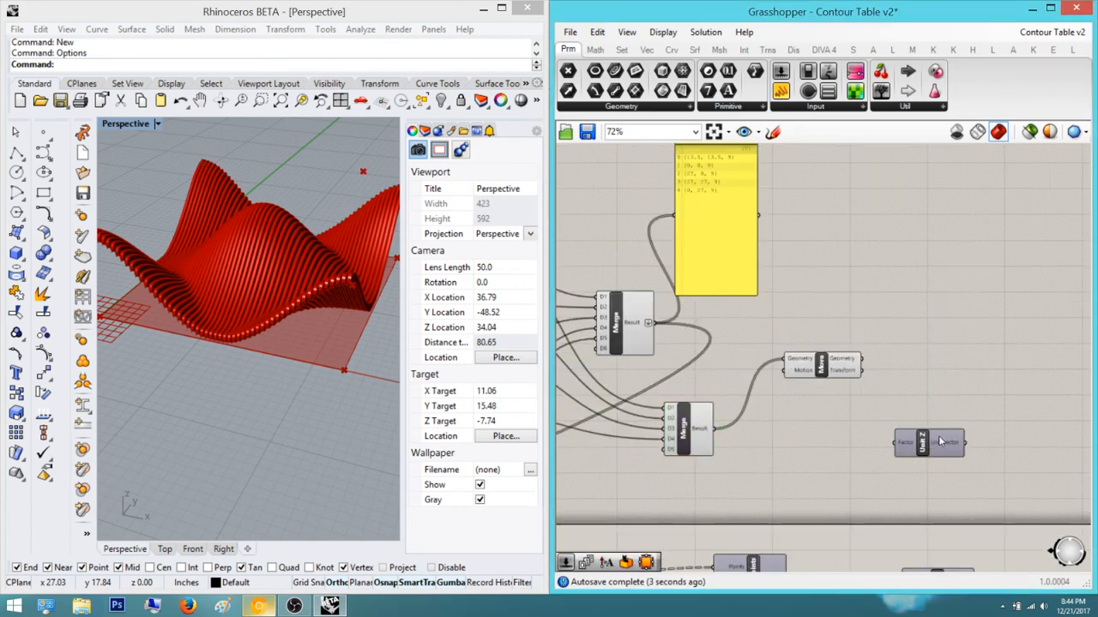
pyautogui.click(832, 366)
pyautogui.moveTo(943, 442); pyautogui.dragTo(967, 395)
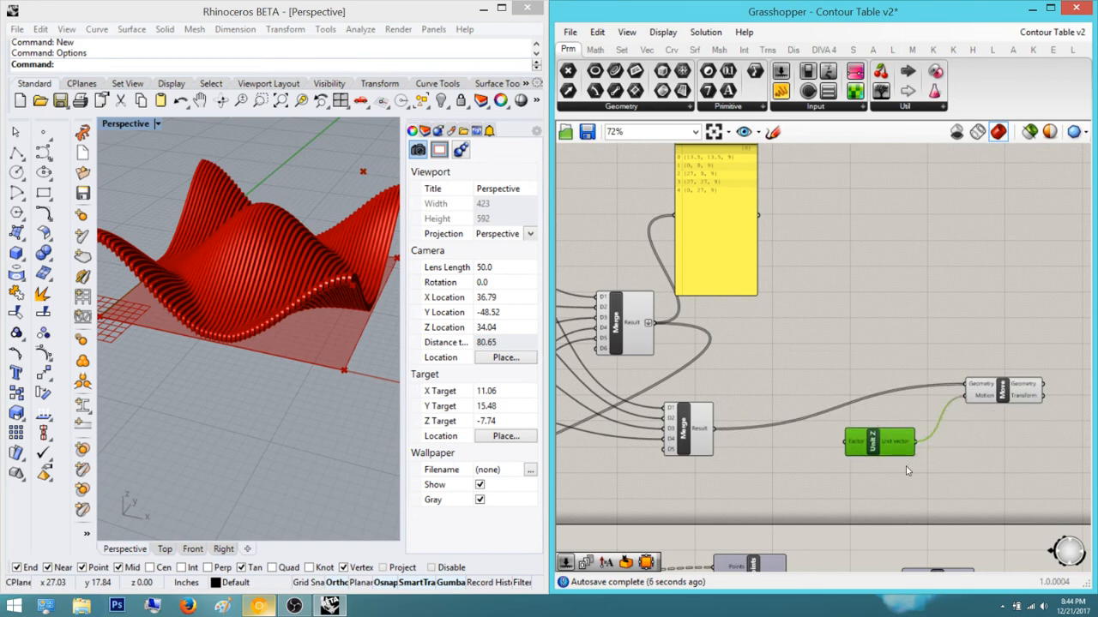
# Connect the number slider that drives the extrusion's Unit Z to the Factor input of the new Unit Z as well
pyautogui.moveTo(918, 469); pyautogui.dragTo(951, 455, button='right')
pyautogui.doubleClick(951, 455)
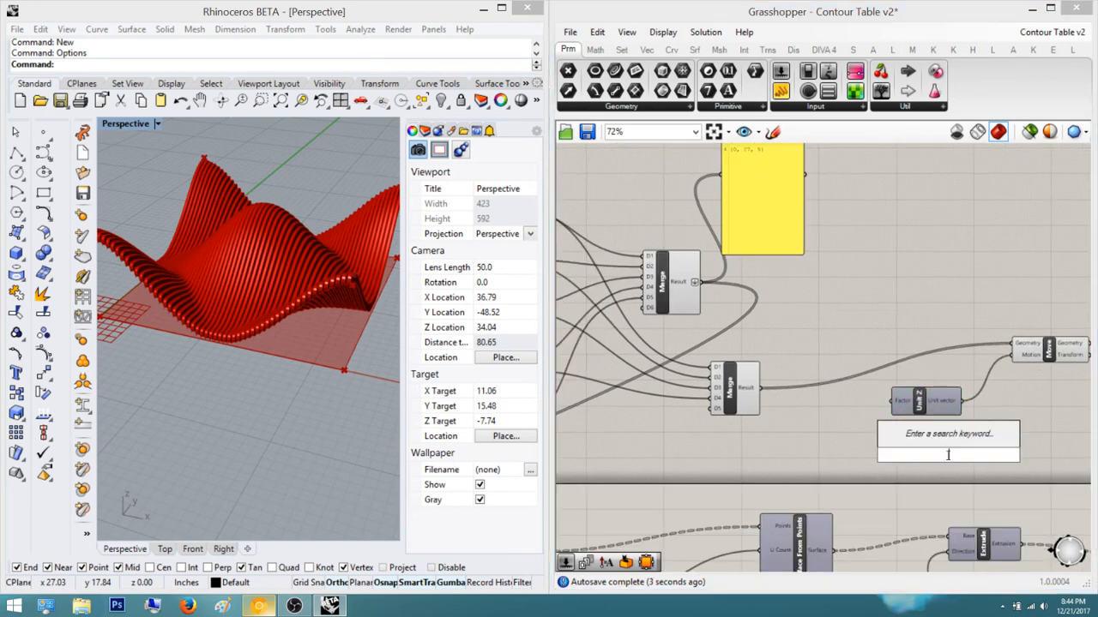
pyautogui.click(901, 485)
pyautogui.scroll(-4, 892, 410)
pyautogui.moveTo(891, 402); pyautogui.dragTo(789, 519)
pyautogui.scroll(6, 858, 529)
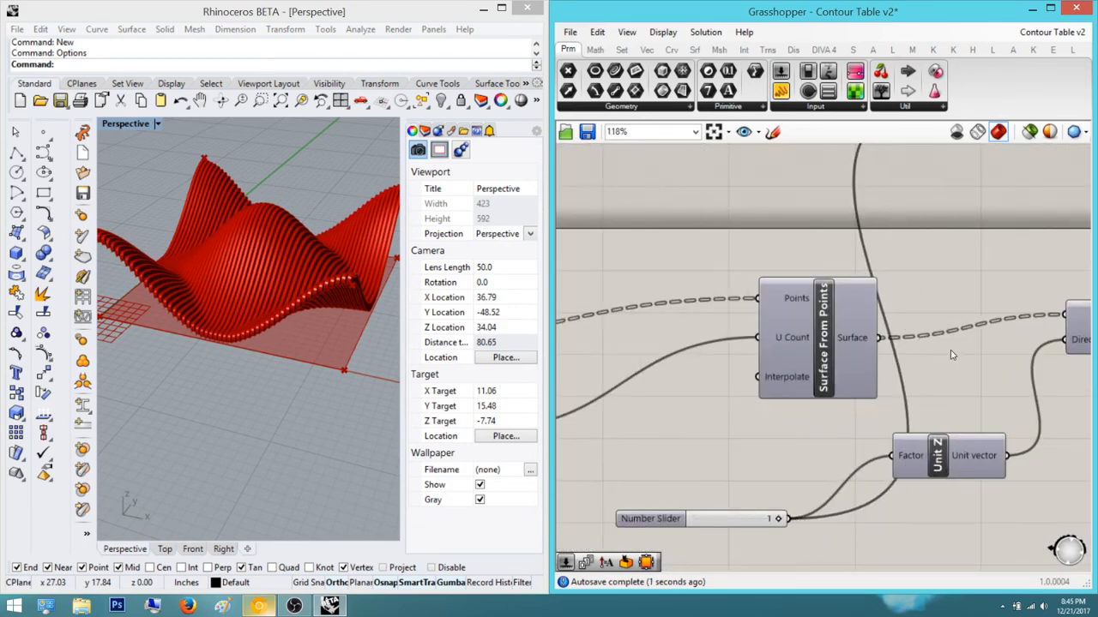
# Examine the new Move component and where its moved points lie on the corners of the slatted model
pyautogui.moveTo(895, 295); pyautogui.dragTo(684, 393, button='right')
pyautogui.scroll(-4, 756, 331)
pyautogui.scroll(1, 695, 386)
pyautogui.moveTo(695, 323); pyautogui.dragTo(713, 359, button='right')
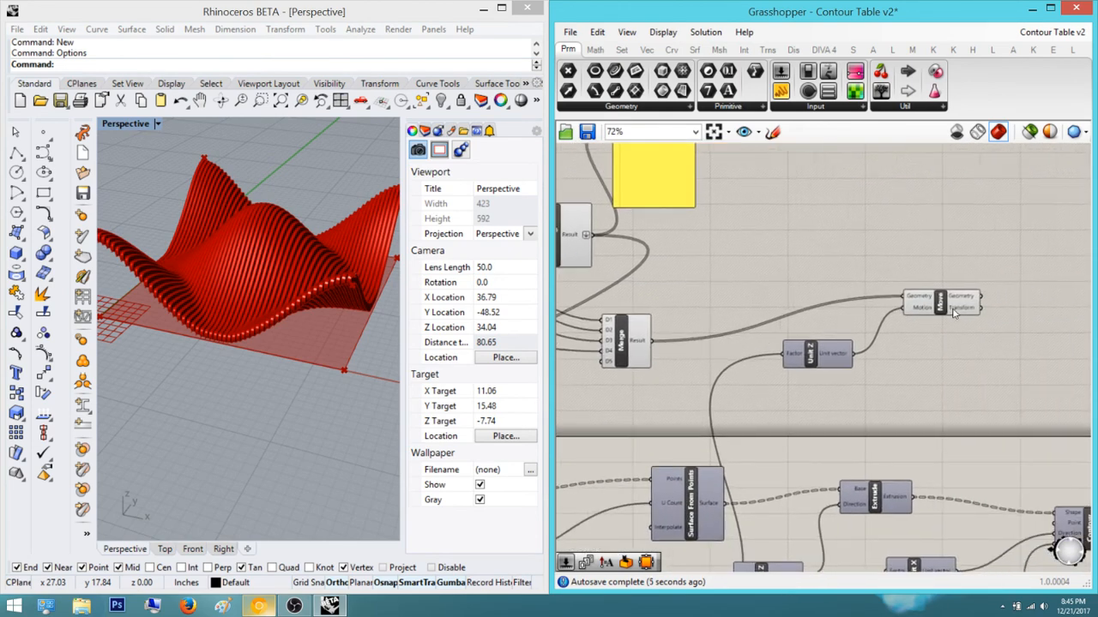
pyautogui.click(962, 311)
pyautogui.click(997, 230)
pyautogui.moveTo(856, 257); pyautogui.dragTo(841, 309, button='right')
pyautogui.click(814, 340)
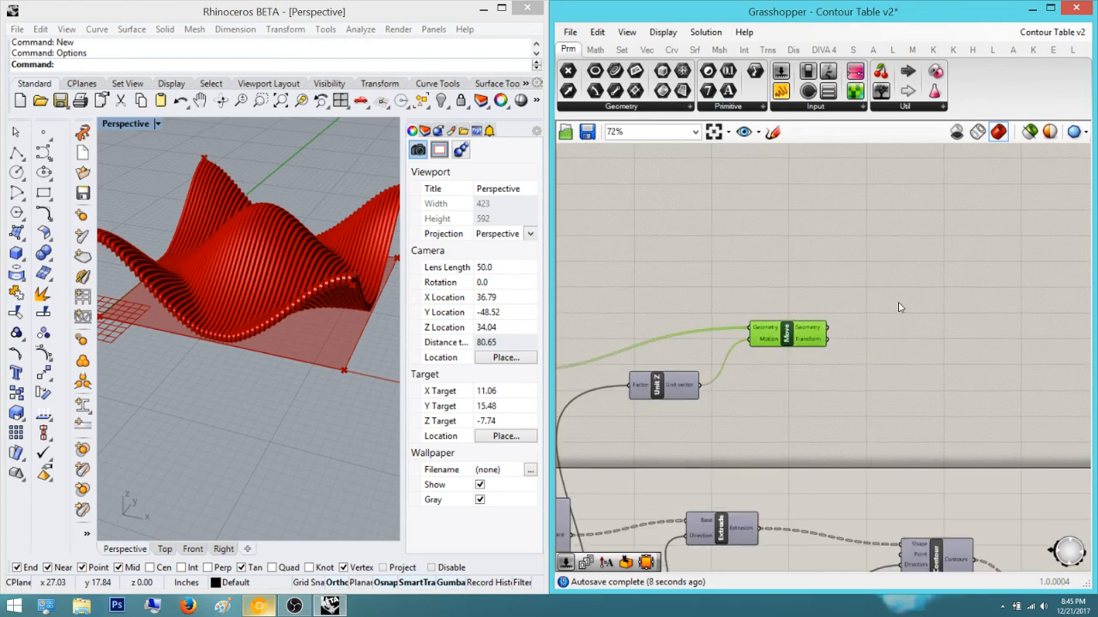
pyautogui.click(862, 316)
pyautogui.moveTo(761, 335); pyautogui.dragTo(970, 336, button='right')
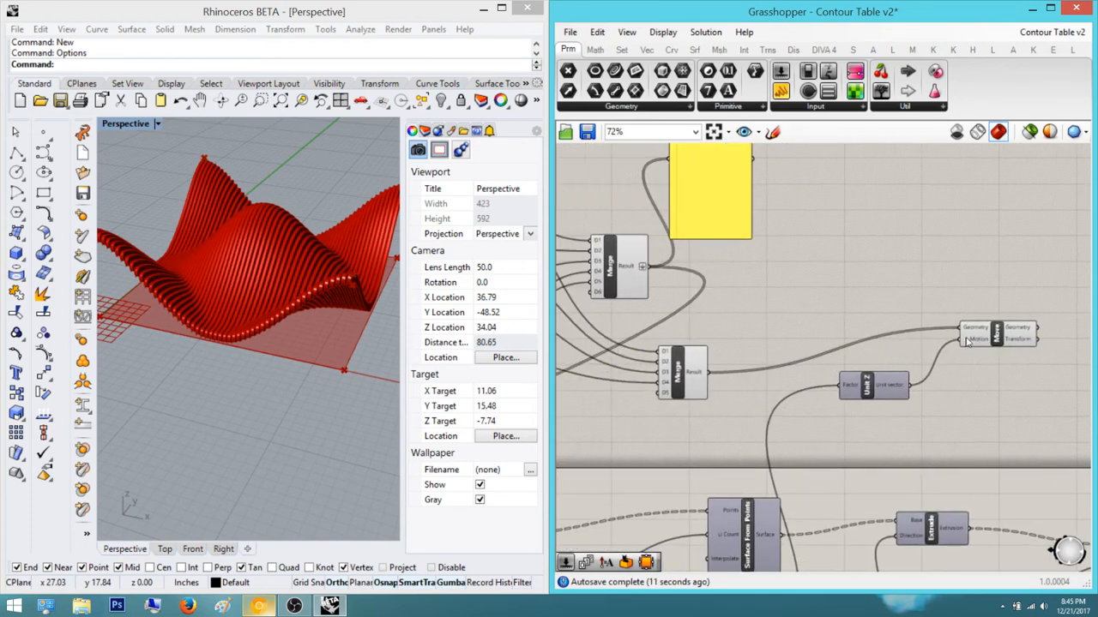
pyautogui.scroll(1, 980, 336)
pyautogui.click(993, 334)
pyautogui.click(992, 269)
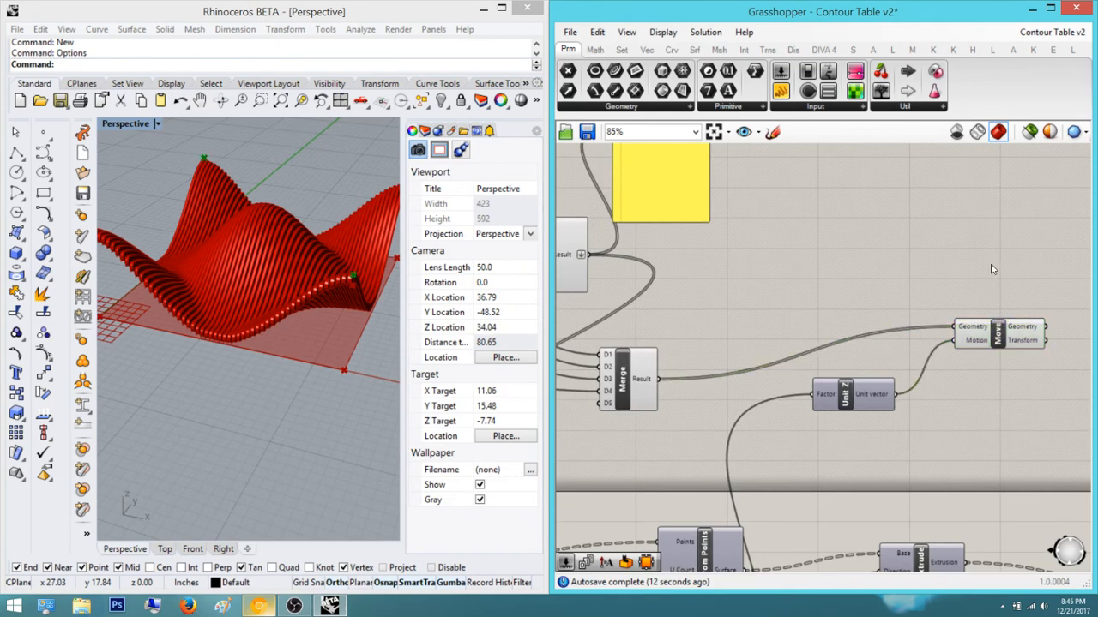
# Add a Surface From Points component near the new Move
pyautogui.doubleClick(992, 268)
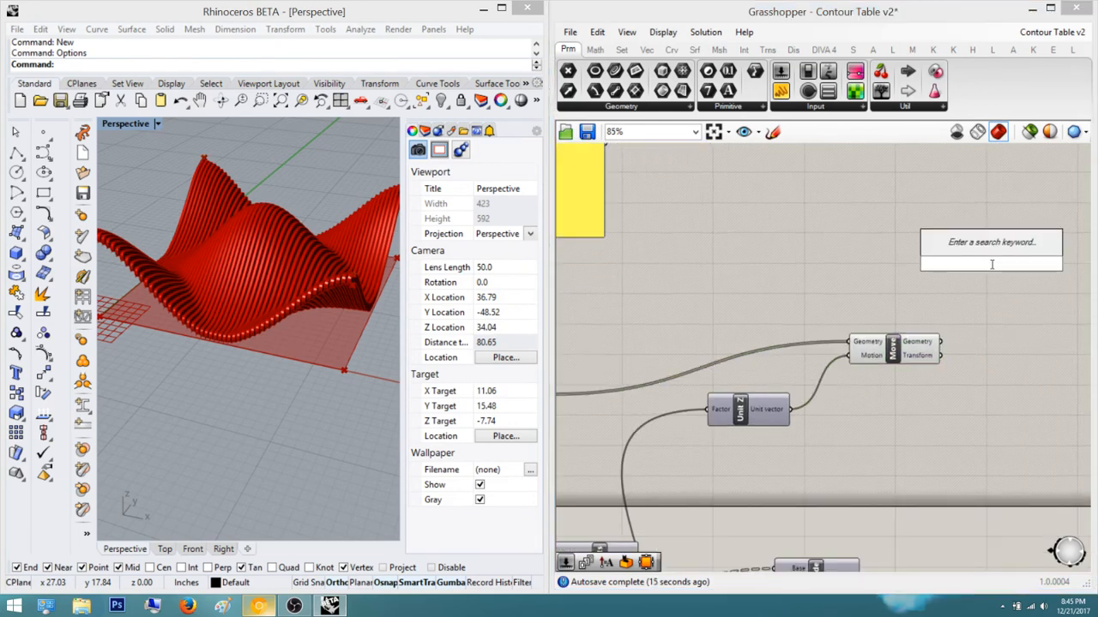
pyautogui.write('surfa')
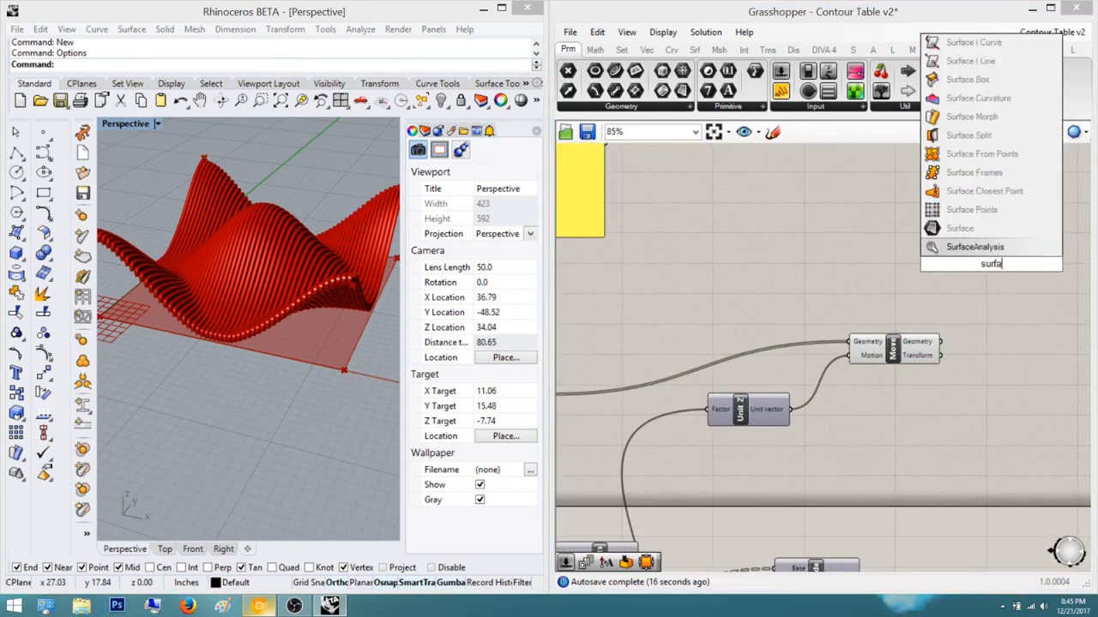
pyautogui.write('ce frp')
pyautogui.press('BackSpace')
pyautogui.press('BackSpace')
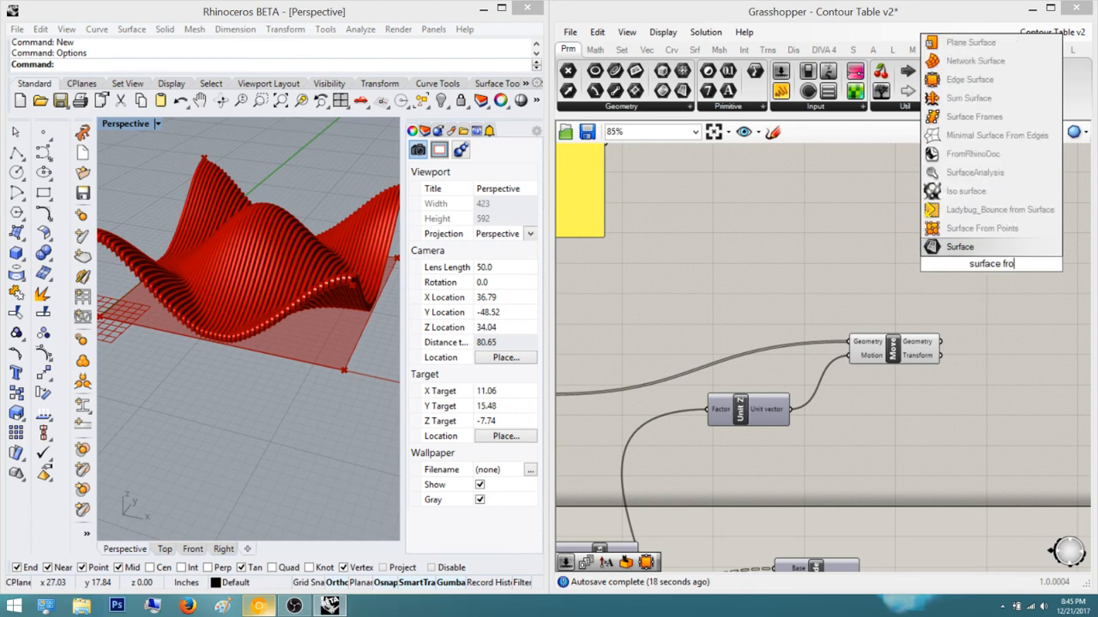
pyautogui.write('rom p')
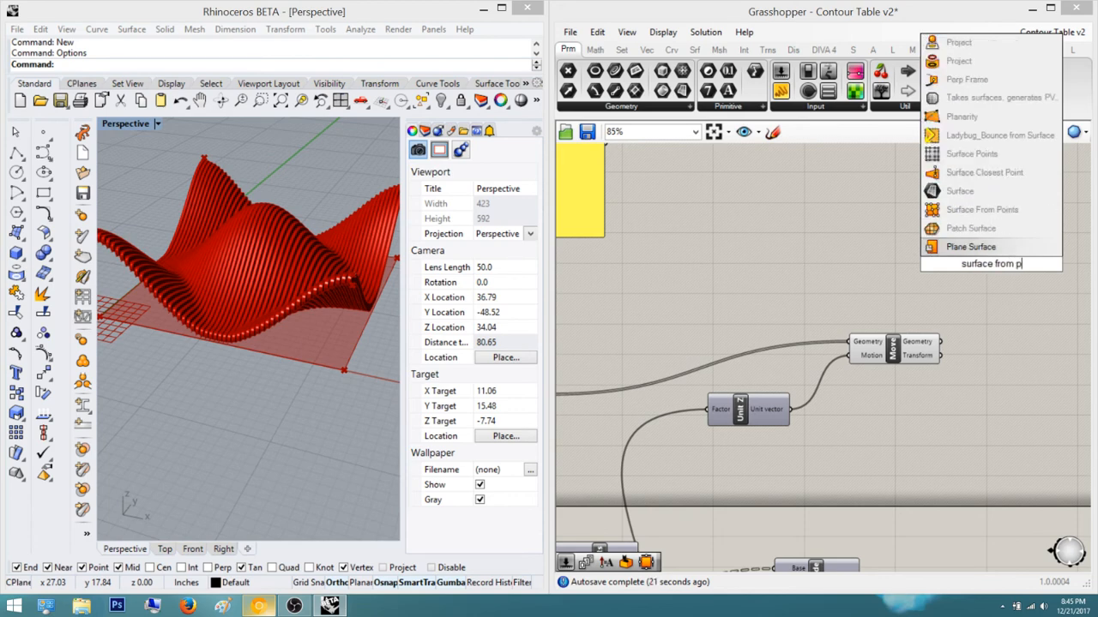
pyautogui.click(981, 209)
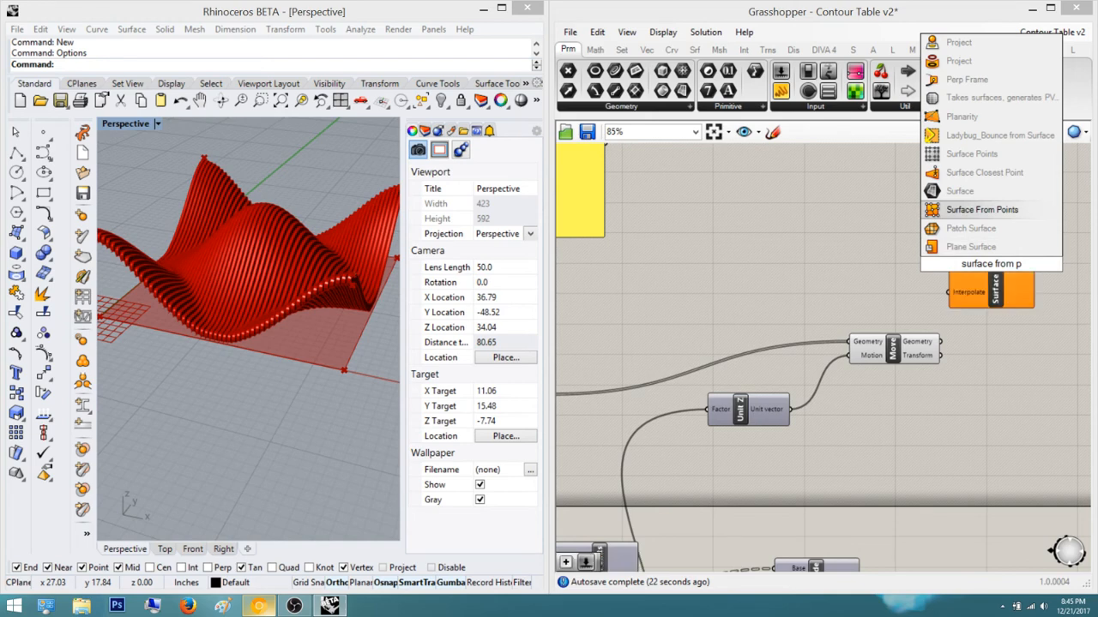
# Connect the new Move's Geometry output to the Points input of Surface From Points and place that component further along
pyautogui.moveTo(957, 266); pyautogui.dragTo(781, 315, button='right')
pyautogui.moveTo(776, 284); pyautogui.dragTo(768, 390)
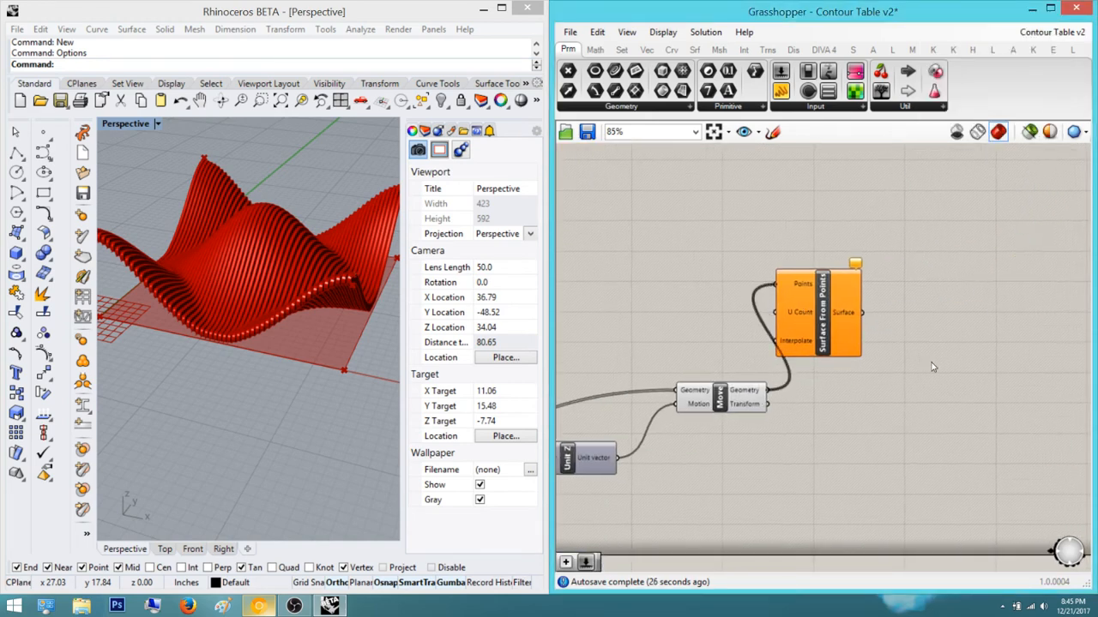
pyautogui.moveTo(819, 323); pyautogui.dragTo(932, 364)
pyautogui.click(927, 423)
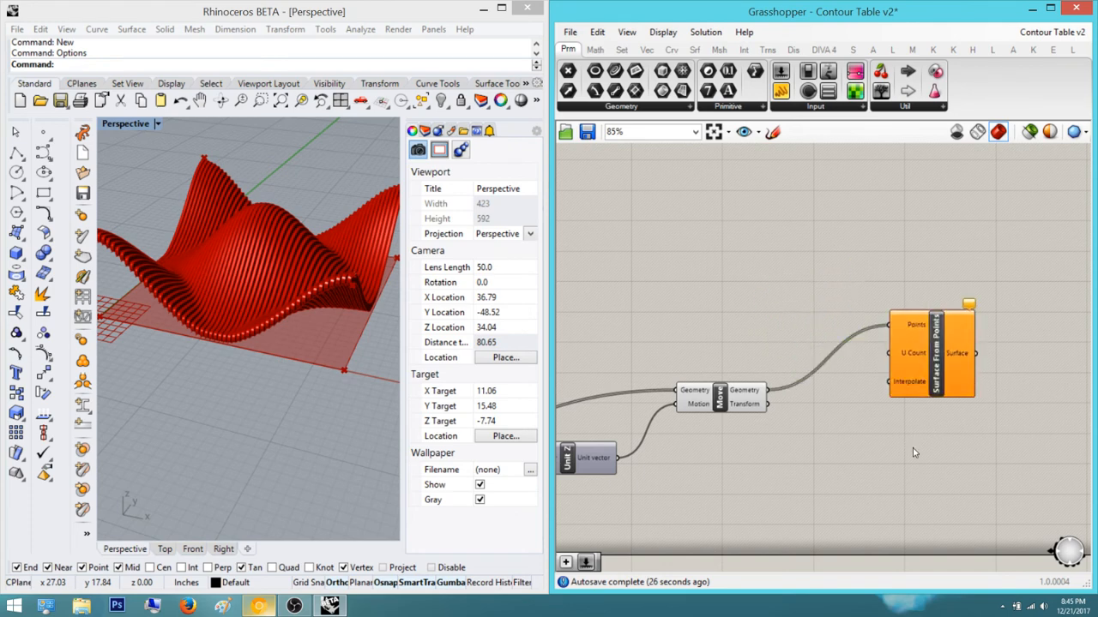
# Add a number slider with the value 5 and connect it to the U Count input of Surface From Points
pyautogui.doubleClick(914, 453)
pyautogui.write('5')
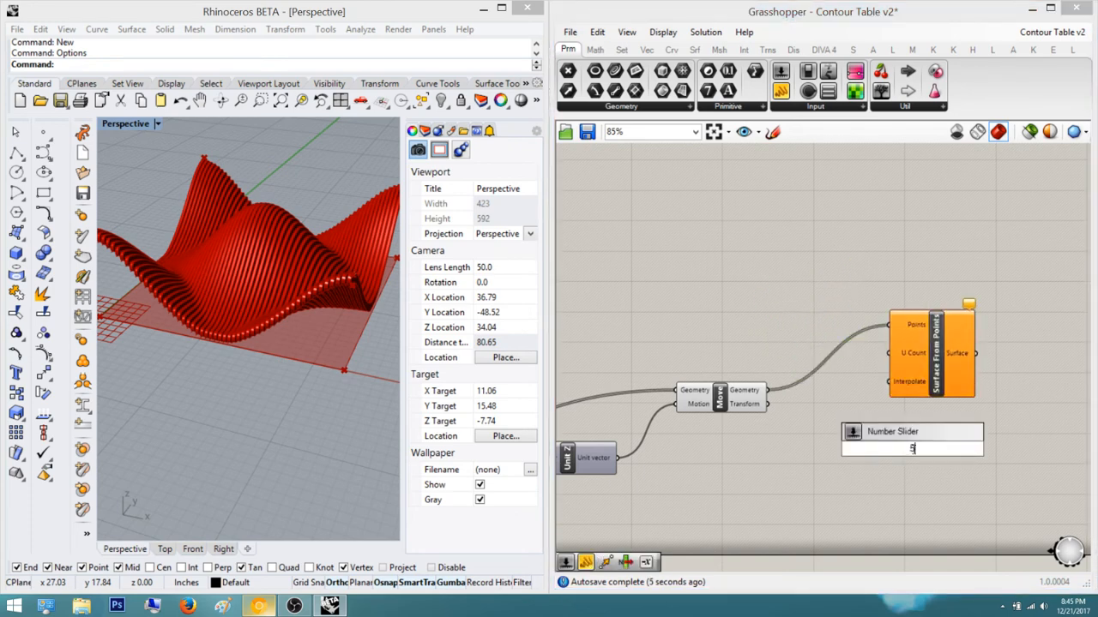
pyautogui.press('Return')
pyautogui.scroll(1, 914, 448)
pyautogui.moveTo(987, 447); pyautogui.dragTo(884, 334)
pyautogui.click(892, 449)
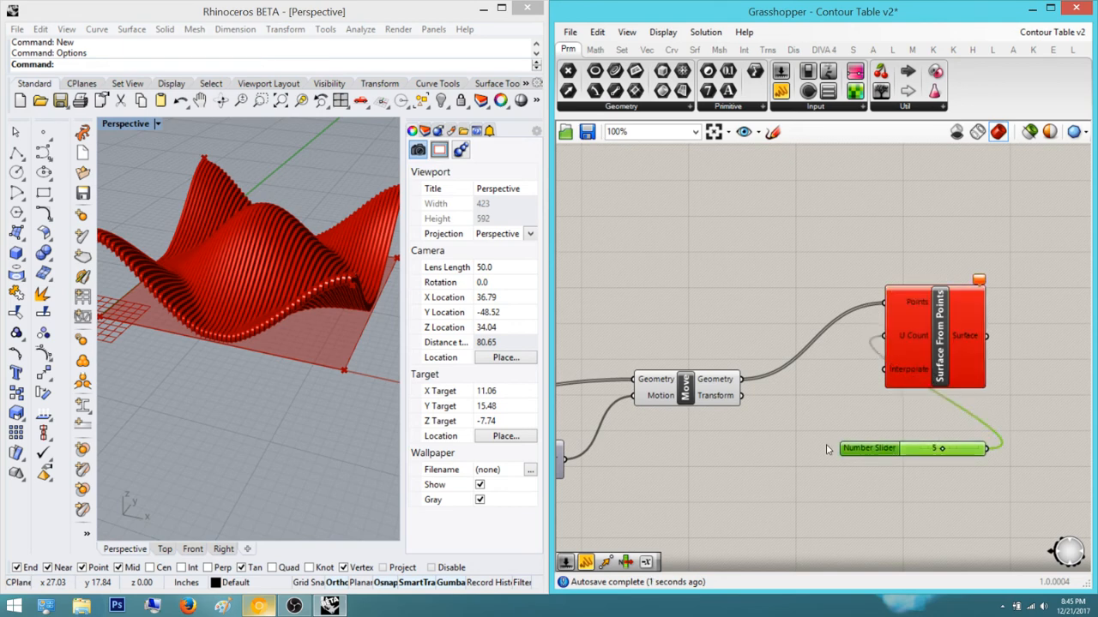
# Set the U Count number slider to 2
pyautogui.scroll(2, 876, 456)
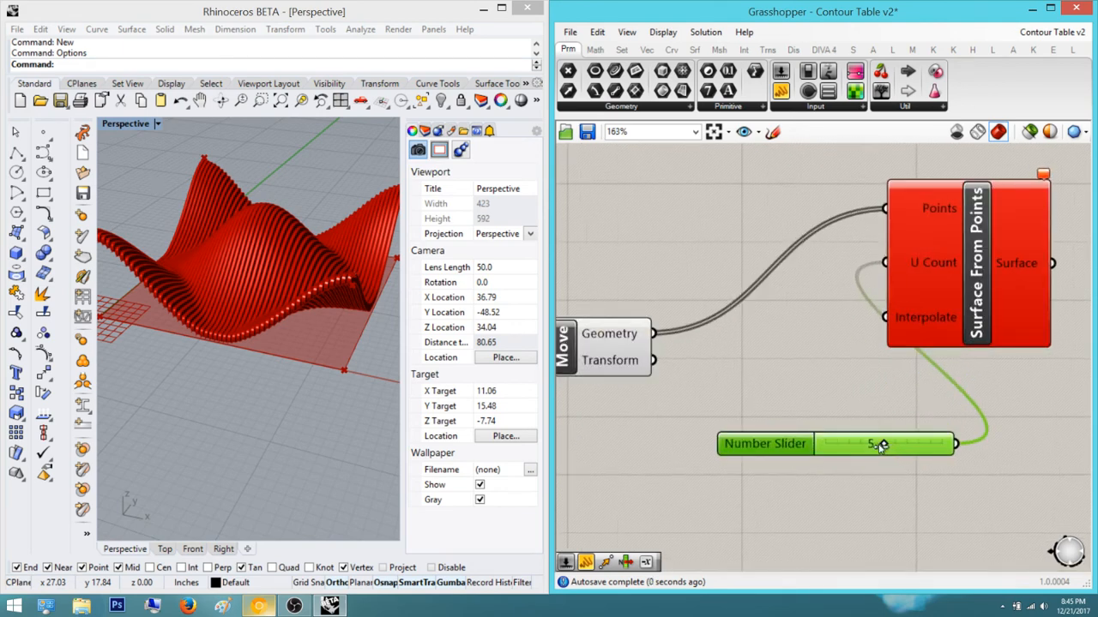
pyautogui.moveTo(881, 445); pyautogui.dragTo(849, 452)
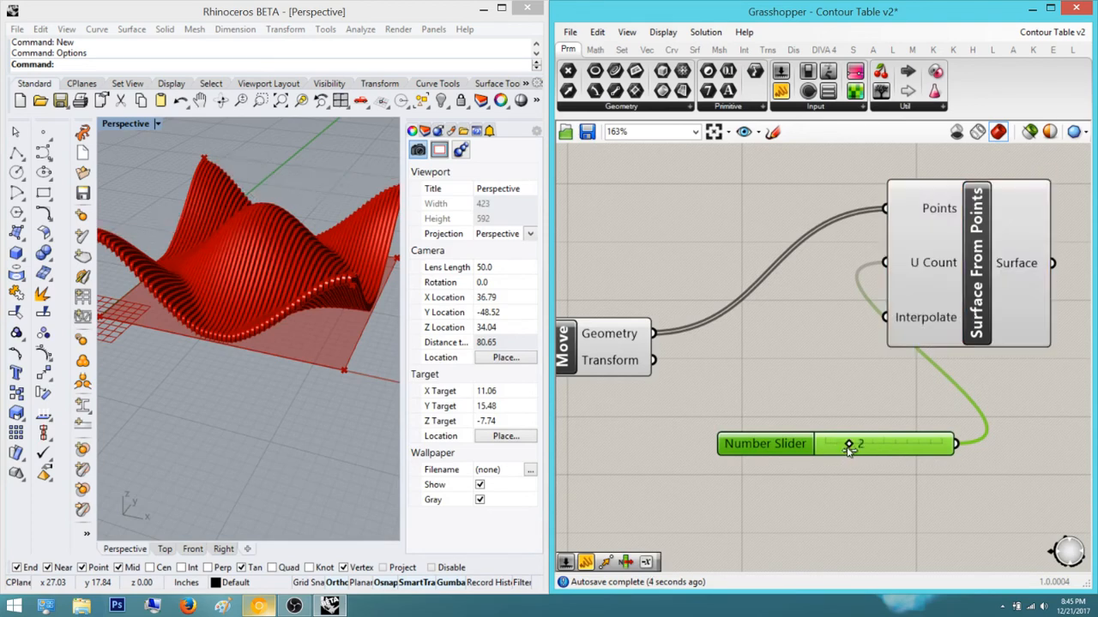
pyautogui.click(884, 406)
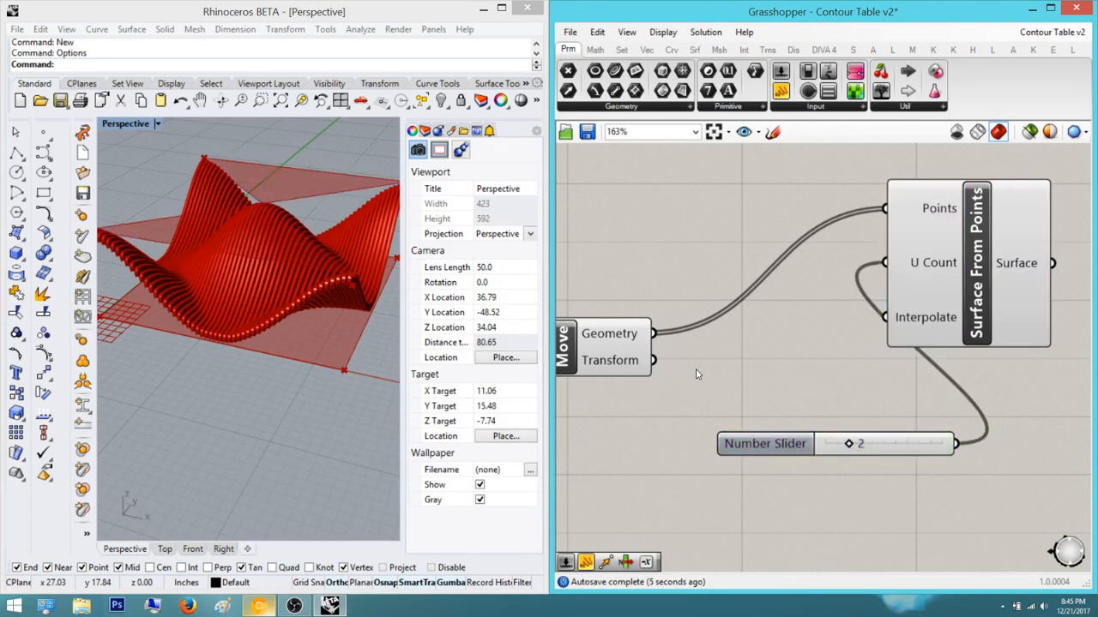
# Spread the Surface From Points component and its U Count slider further apart to clear the wiring
pyautogui.scroll(2, 696, 374)
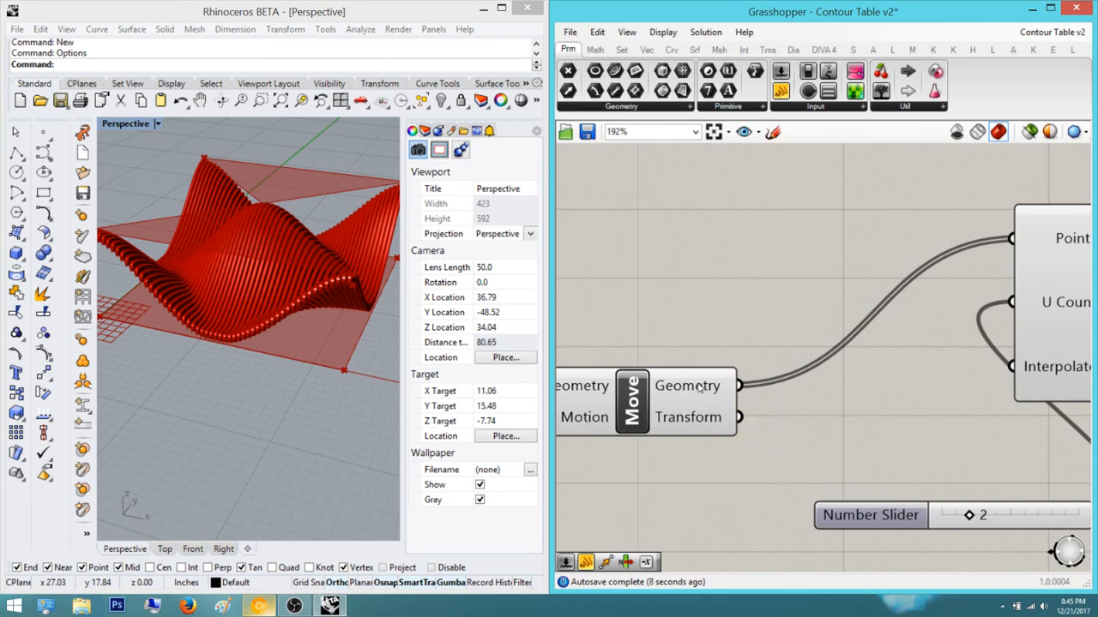
pyautogui.moveTo(699, 387)
pyautogui.scroll(-5, 870, 391)
pyautogui.moveTo(882, 424); pyautogui.dragTo(962, 424, button='right')
pyautogui.scroll(4, 948, 424)
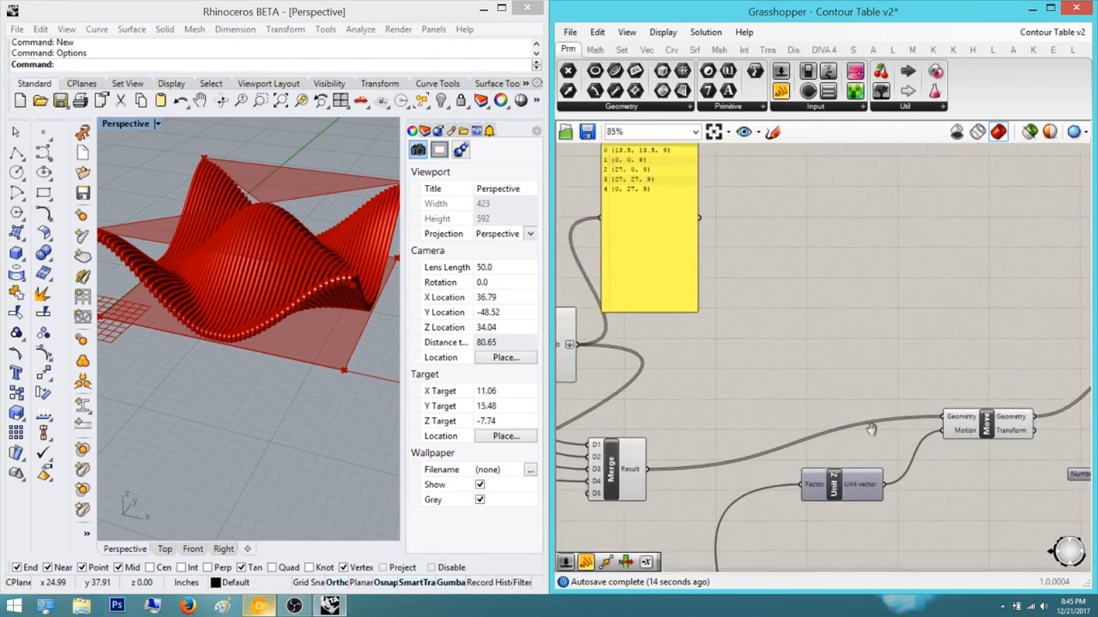
pyautogui.moveTo(1082, 446); pyautogui.dragTo(816, 416, button='right')
pyautogui.click(989, 348)
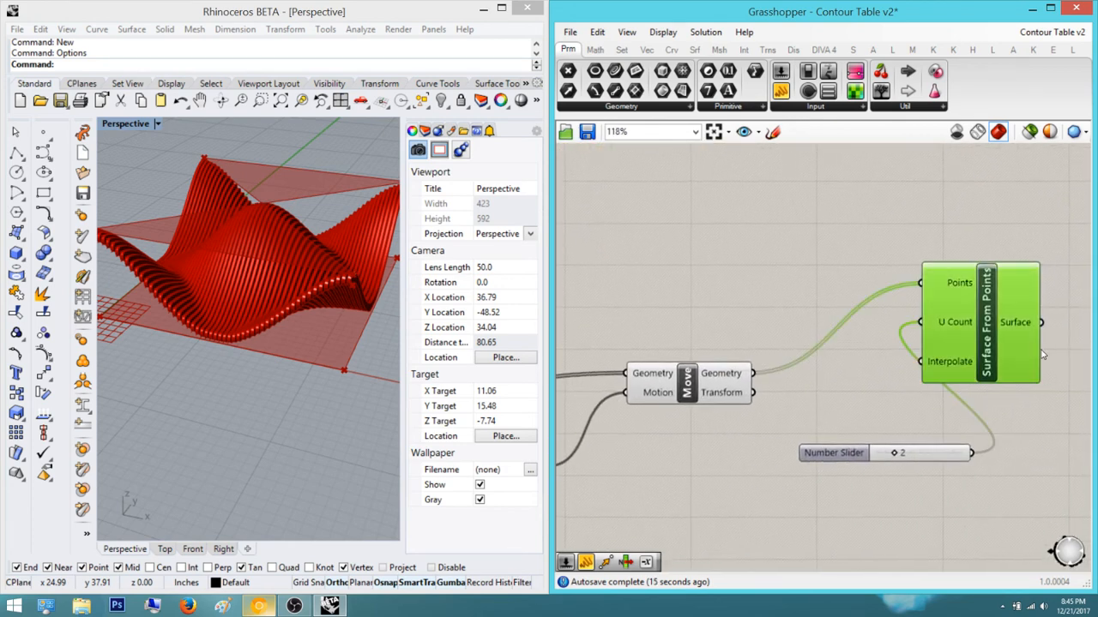
pyautogui.moveTo(1040, 354); pyautogui.dragTo(1095, 358)
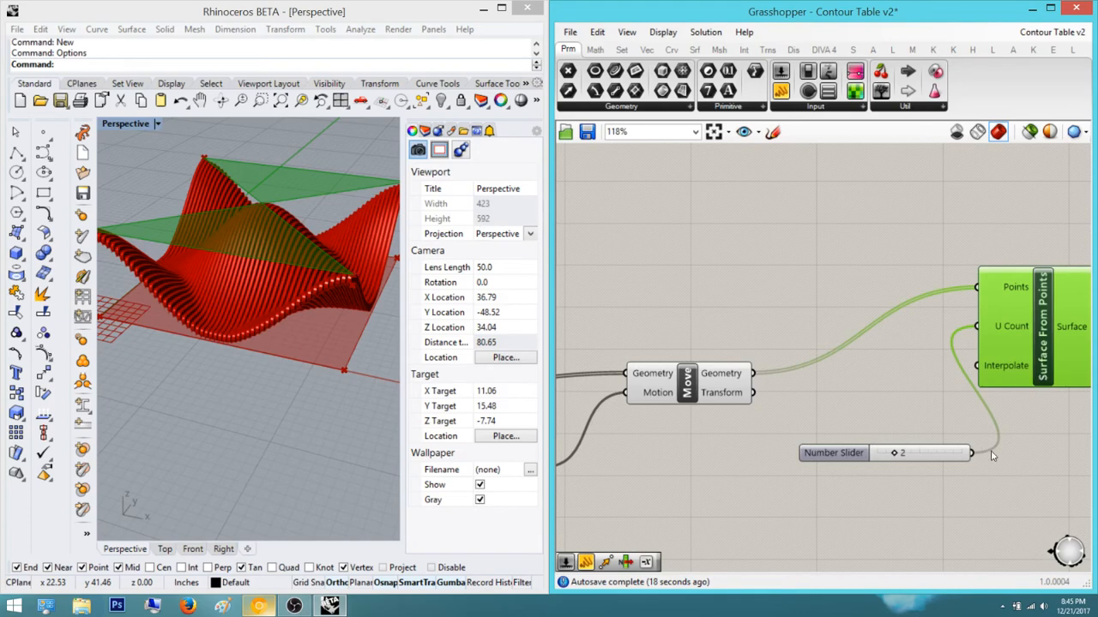
pyautogui.moveTo(992, 456); pyautogui.dragTo(843, 464, button='right')
pyautogui.moveTo(711, 461); pyautogui.dragTo(620, 485)
pyautogui.click(727, 389)
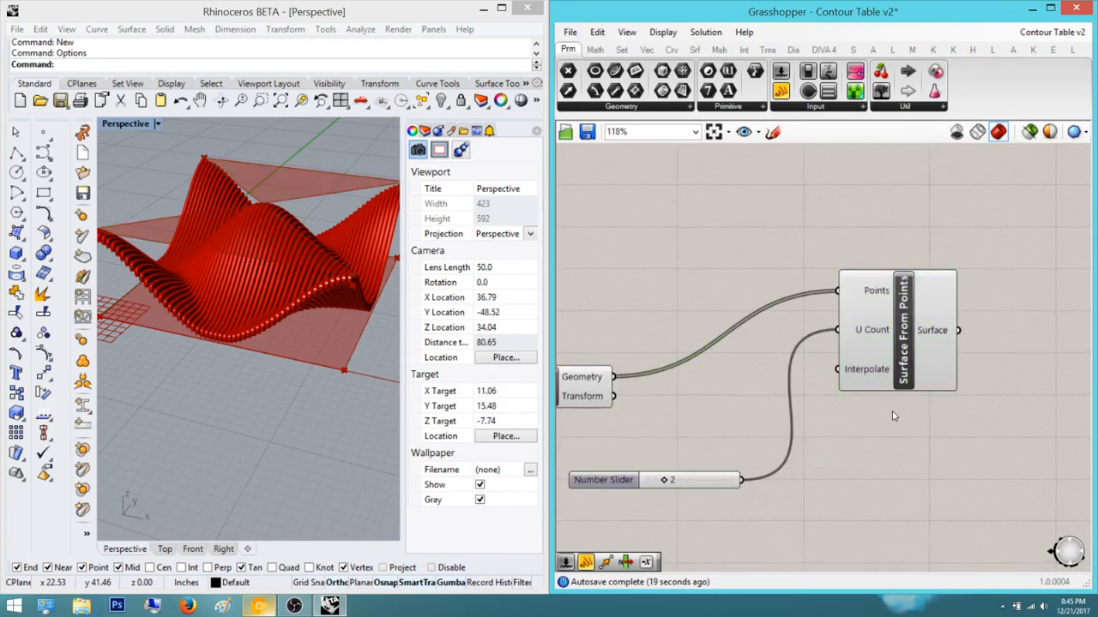
pyautogui.moveTo(651, 257); pyautogui.dragTo(838, 283, button='right')
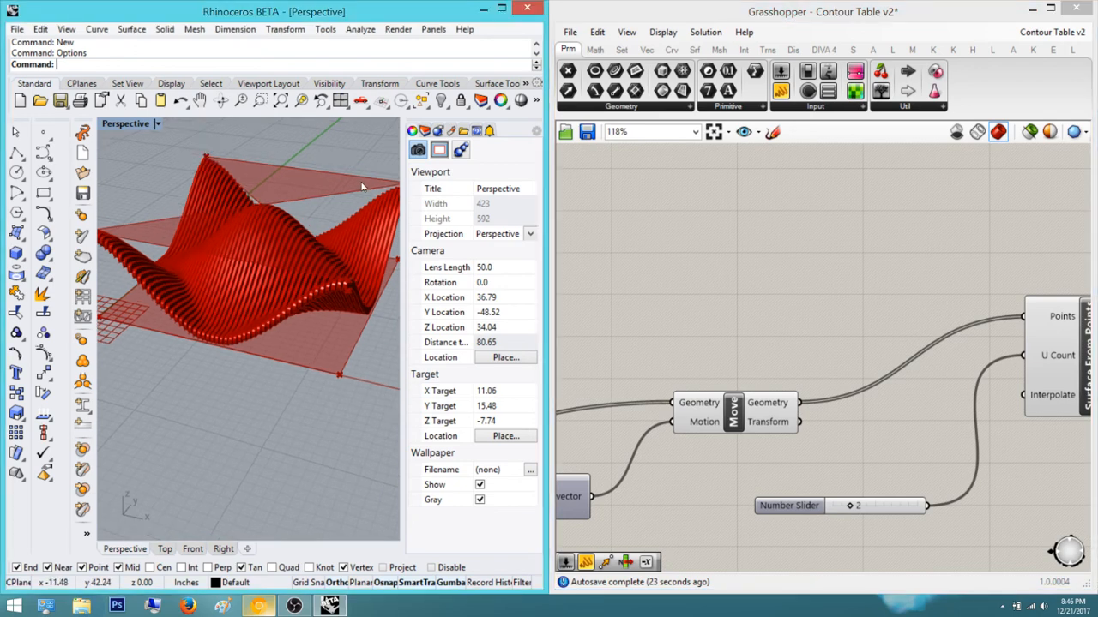
pyautogui.doubleClick(825, 257)
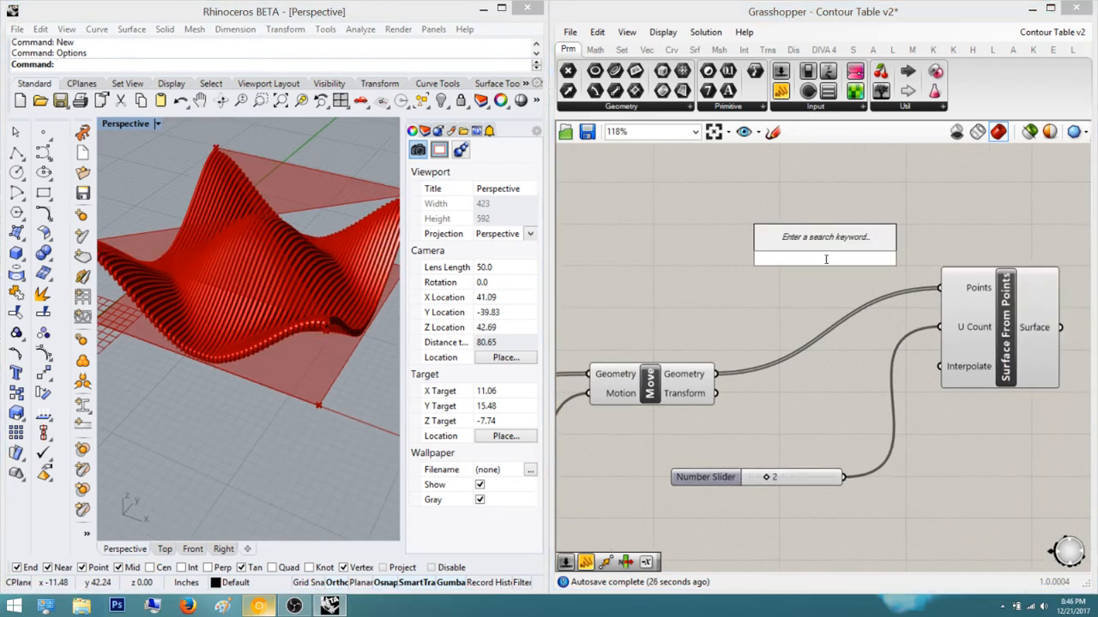
pyautogui.write('reverse')
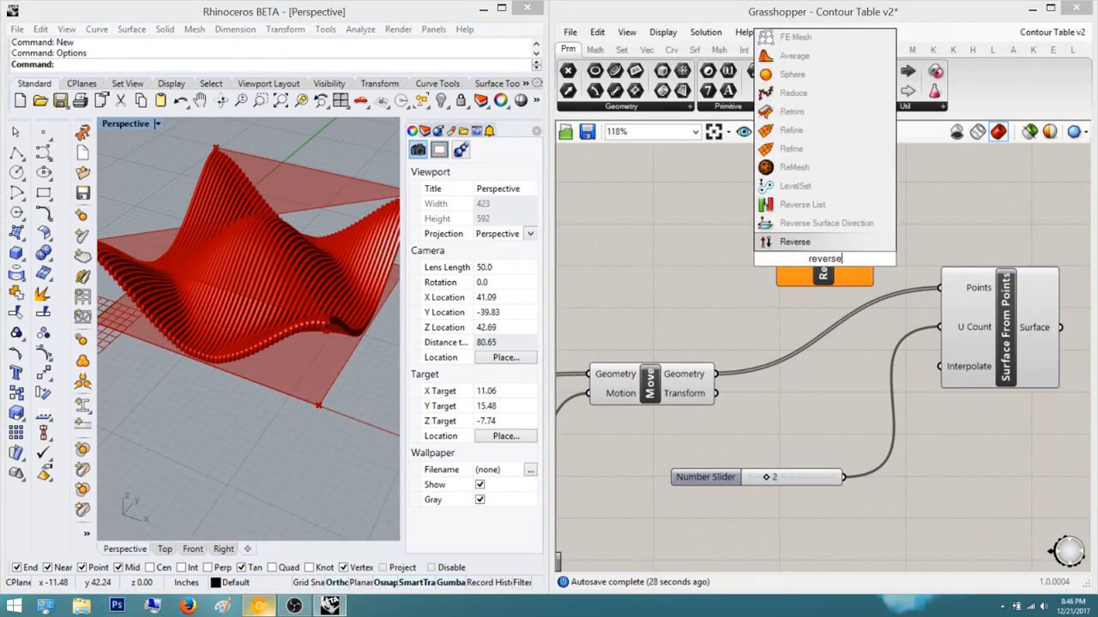
pyautogui.press('Return')
pyautogui.scroll(1, 825, 264)
pyautogui.click(824, 266)
pyautogui.press('Delete')
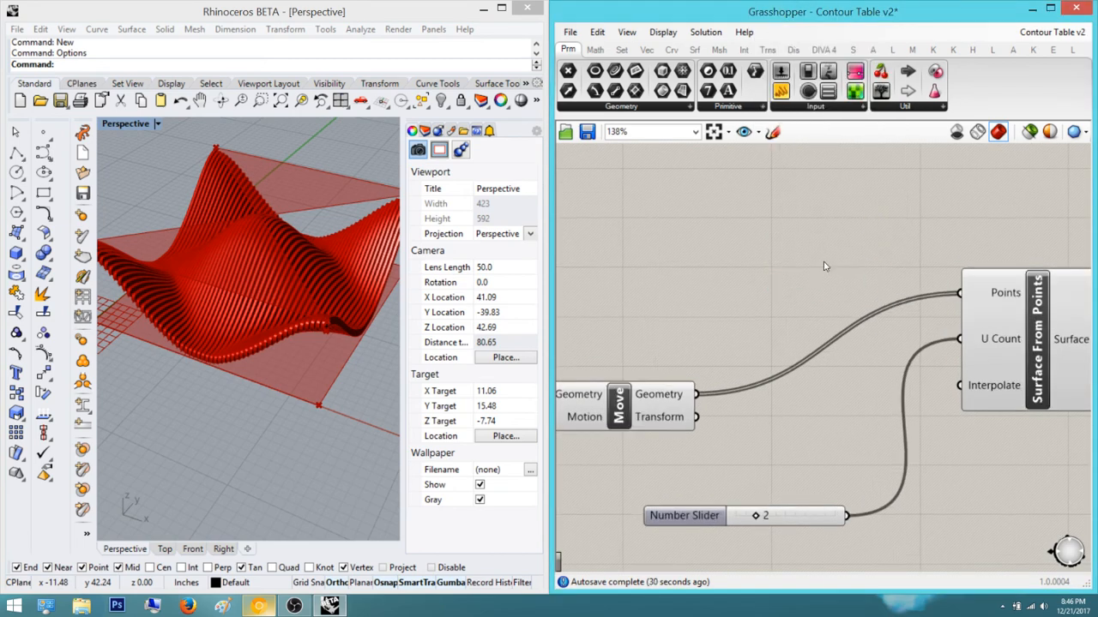
# Insert a Reverse List component between the Move's Geometry output and the Points input of Surface From Points
pyautogui.doubleClick(823, 266)
pyautogui.write('reverse')
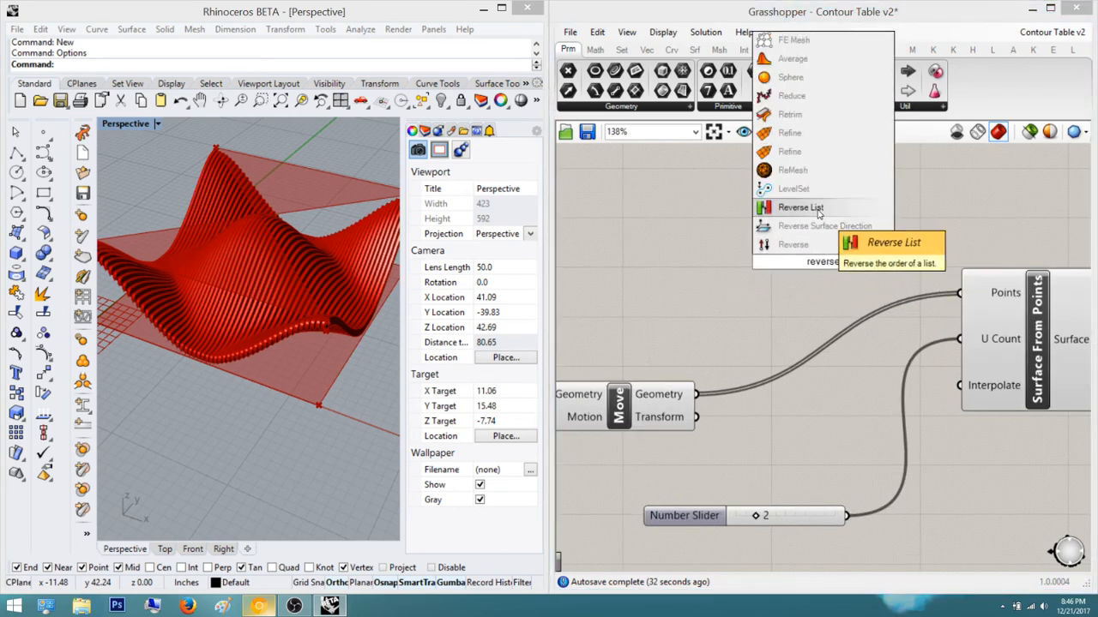
pyautogui.press('Return')
pyautogui.moveTo(780, 262); pyautogui.dragTo(696, 395)
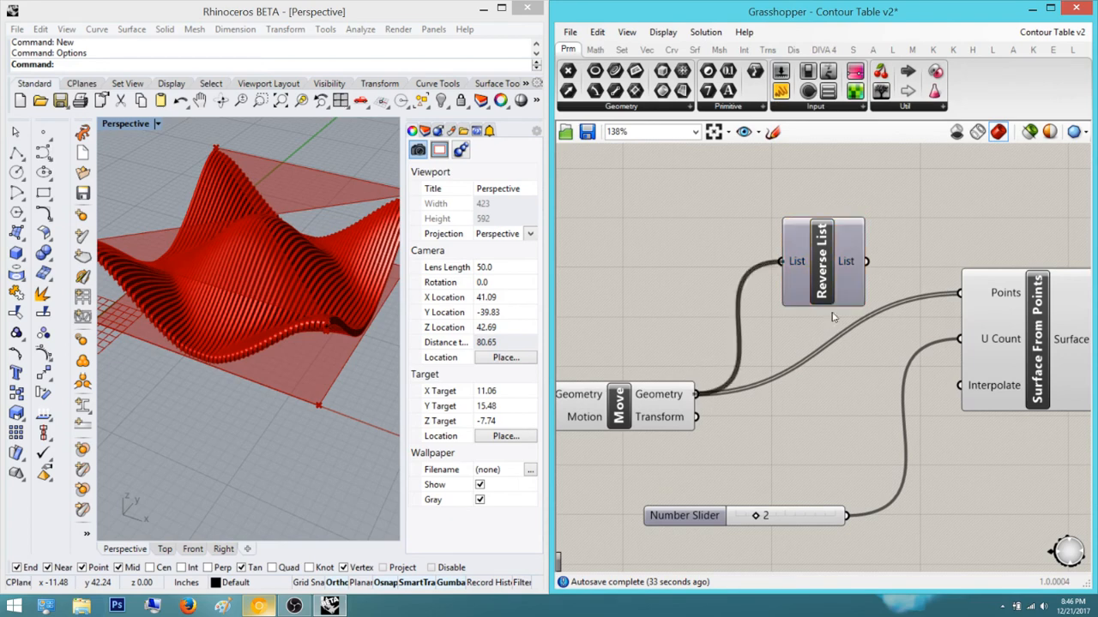
pyautogui.moveTo(867, 262); pyautogui.dragTo(961, 292)
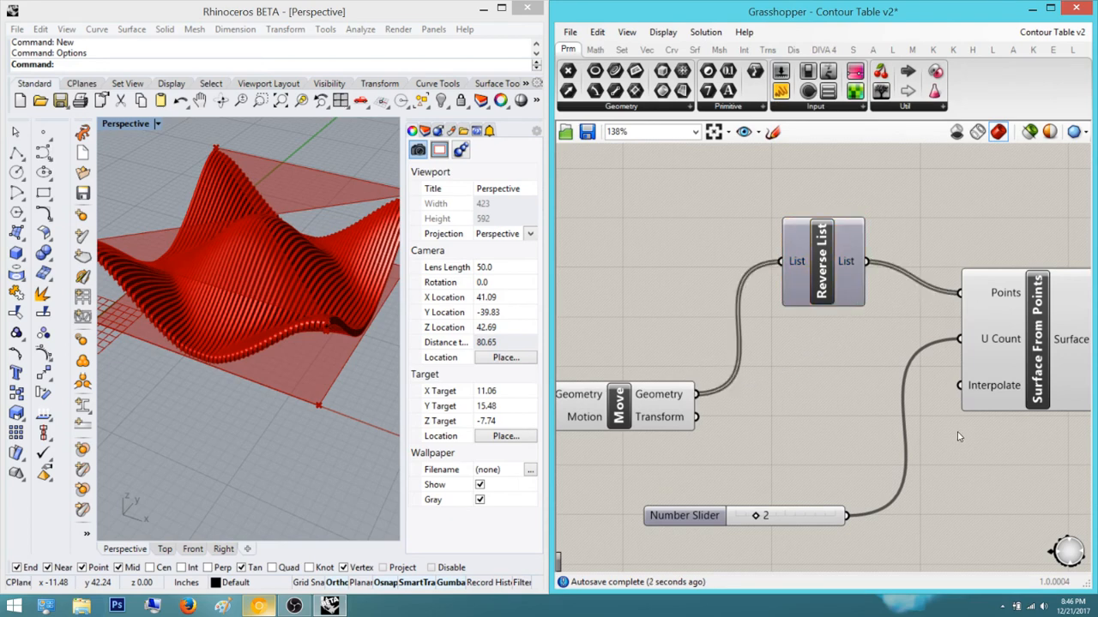
# Check the shape of the Surface From Points result in the viewport and the wiring around Reverse List
pyautogui.moveTo(948, 434); pyautogui.dragTo(885, 434, button='right')
pyautogui.click(950, 326)
pyautogui.click(950, 211)
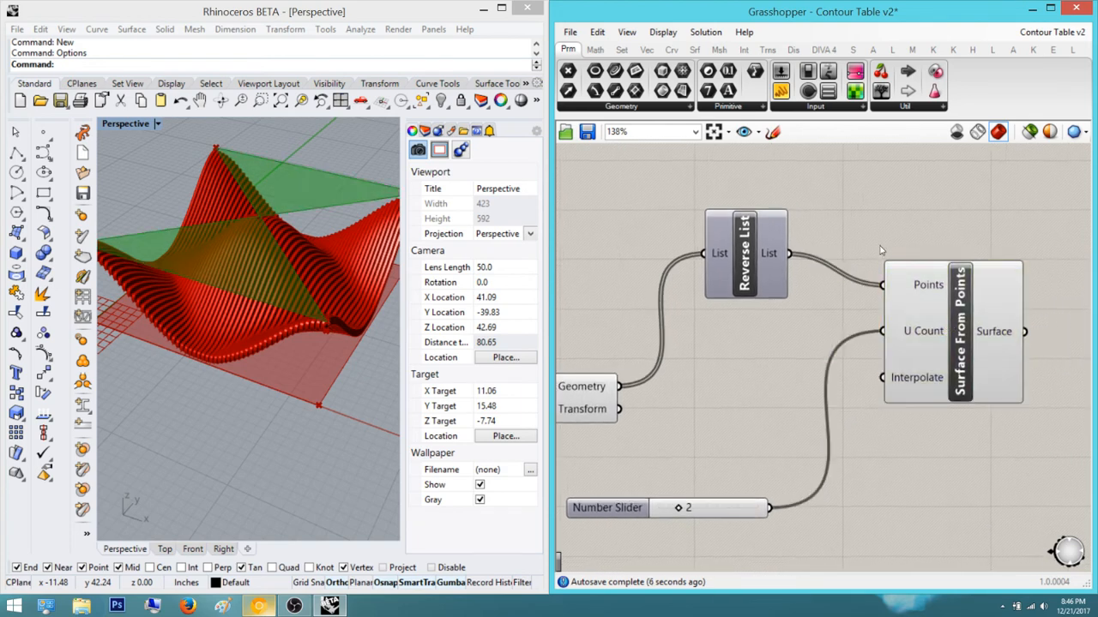
pyautogui.scroll(1, 695, 278)
pyautogui.moveTo(693, 277); pyautogui.dragTo(897, 282, button='right')
pyautogui.click(952, 242)
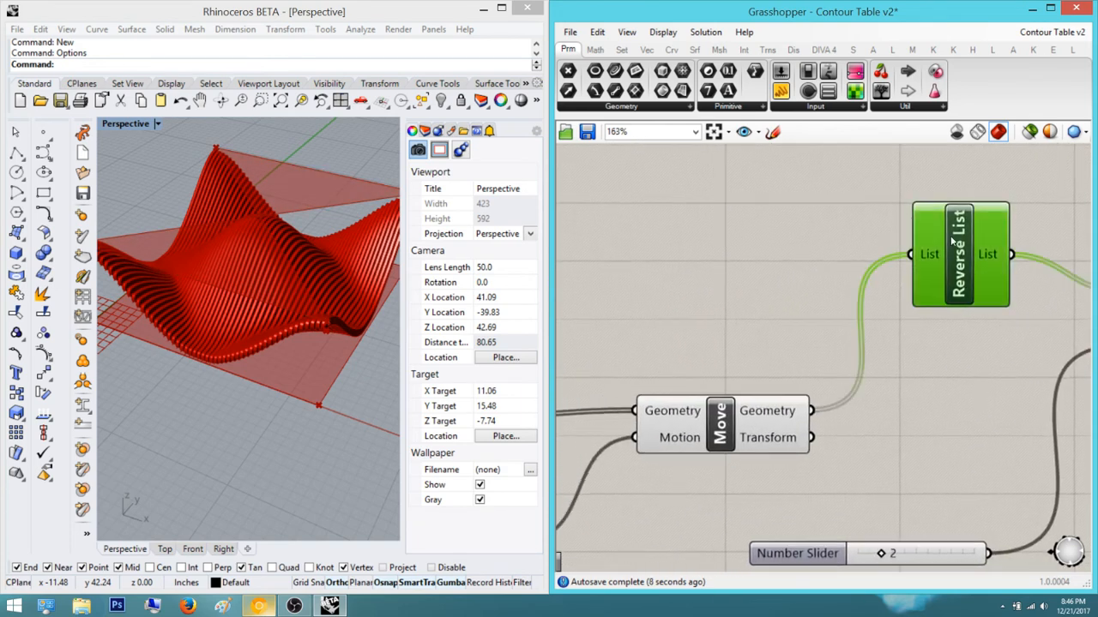
pyautogui.moveTo(854, 337); pyautogui.dragTo(817, 351, button='right')
pyautogui.click(876, 439)
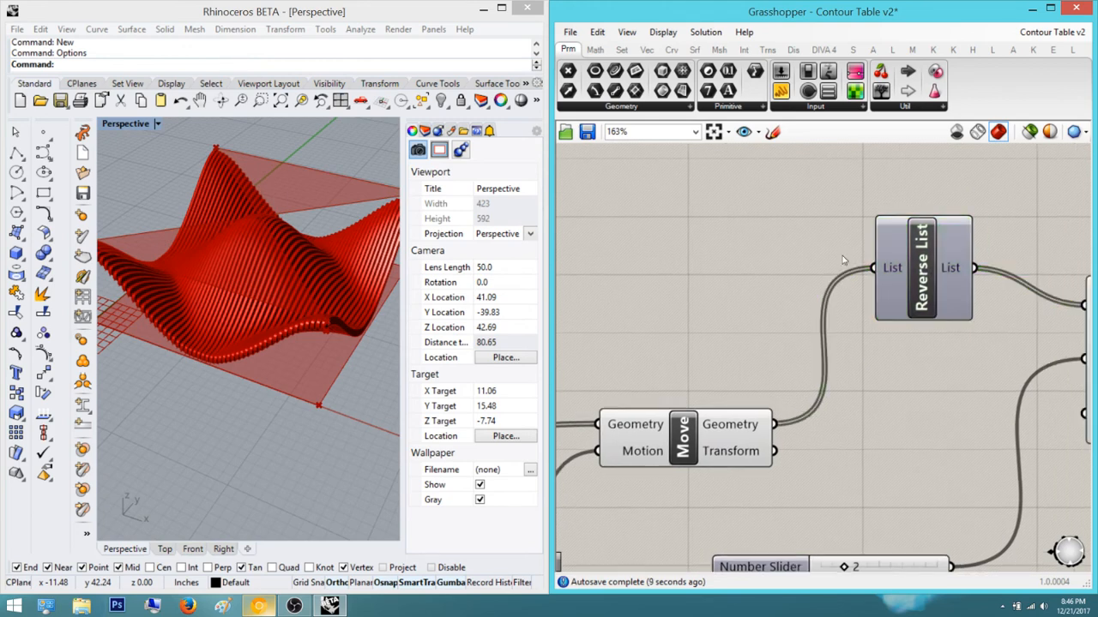
# Add a panel showing the Move's Geometry output, enlarge it, and place it above the Reverse List component
pyautogui.moveTo(842, 261); pyautogui.dragTo(789, 260, button='right')
pyautogui.moveTo(781, 90); pyautogui.dragTo(901, 214)
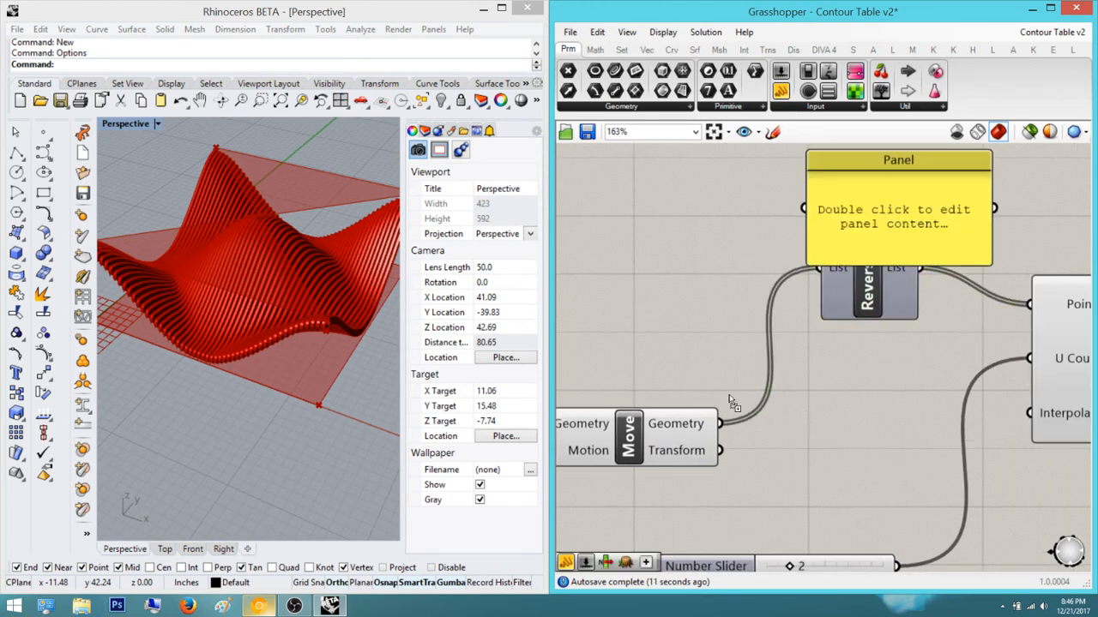
pyautogui.moveTo(720, 423); pyautogui.dragTo(804, 208)
pyautogui.moveTo(905, 266); pyautogui.dragTo(900, 466)
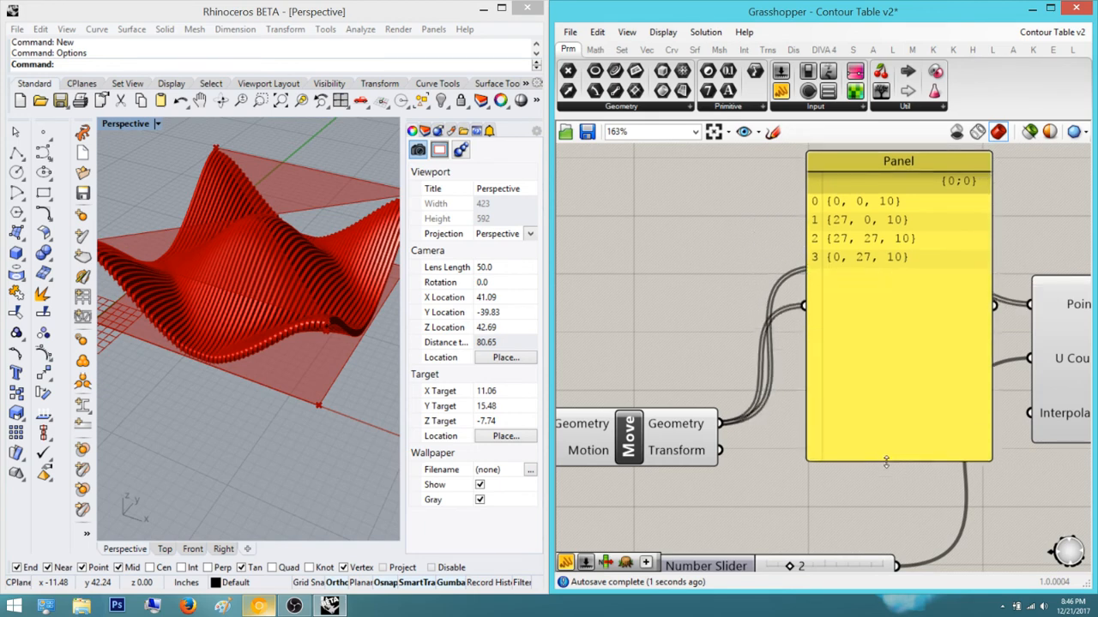
pyautogui.click(888, 303)
pyautogui.moveTo(852, 388); pyautogui.dragTo(812, 456, button='right')
pyautogui.scroll(-2, 811, 455)
pyautogui.moveTo(844, 436); pyautogui.dragTo(936, 234)
# Trace the moved points back to the lower Merge component and examine the order of its corner inputs
pyautogui.click(914, 421)
pyautogui.scroll(-3, 818, 425)
pyautogui.moveTo(818, 424); pyautogui.dragTo(992, 384, button='right')
pyautogui.moveTo(658, 523); pyautogui.dragTo(793, 431, button='right')
pyautogui.moveTo(671, 392); pyautogui.dragTo(792, 383, button='right')
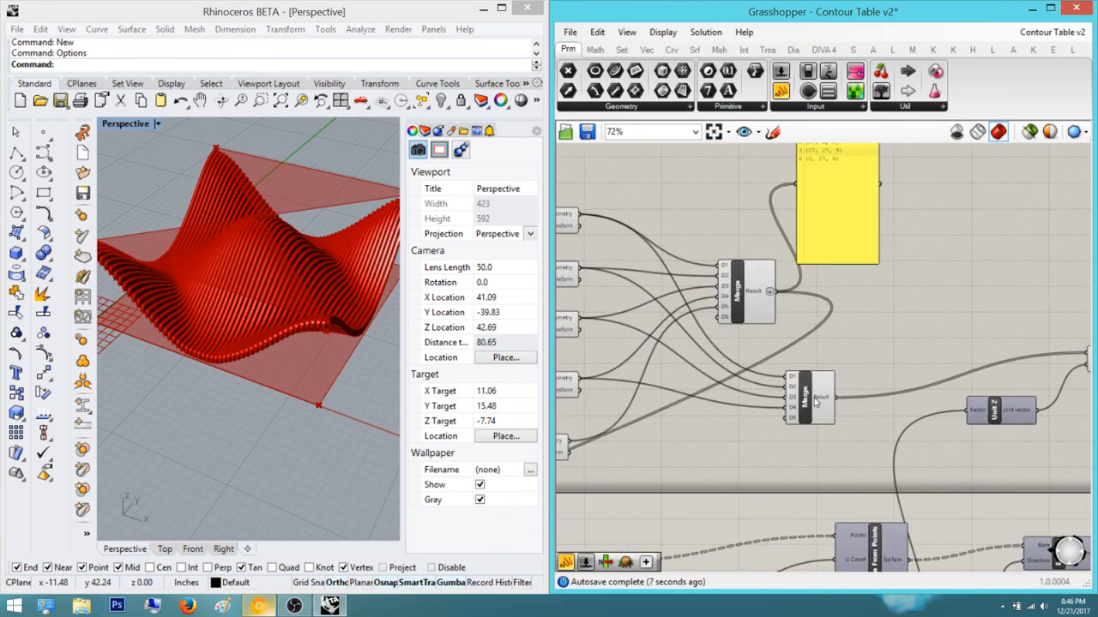
pyautogui.click(815, 402)
pyautogui.click(772, 340)
pyautogui.moveTo(1038, 339); pyautogui.dragTo(798, 335, button='right')
pyautogui.moveTo(927, 365); pyautogui.dragTo(767, 441, button='right')
pyautogui.scroll(1, 890, 385)
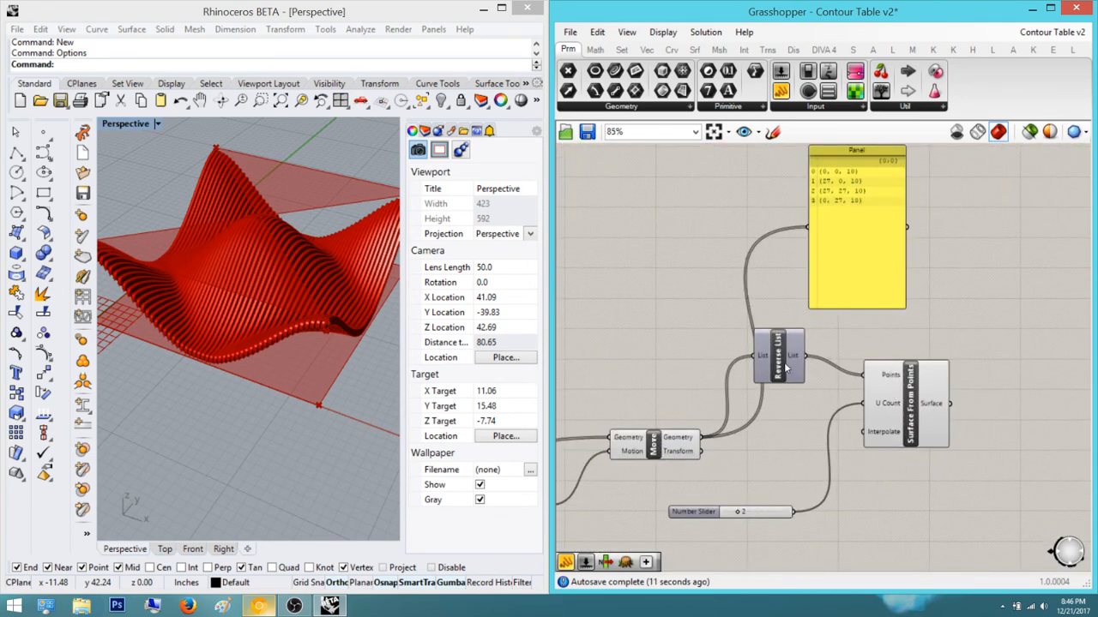
# Shift the Reverse List component down beside the Move, and delete it
pyautogui.moveTo(785, 367); pyautogui.dragTo(793, 415)
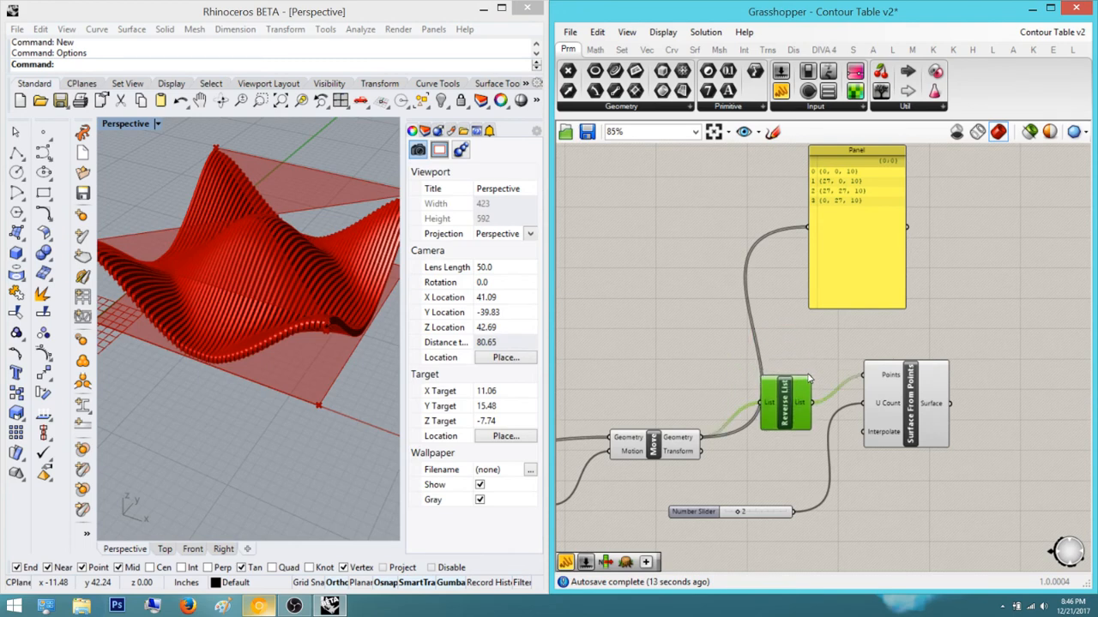
pyautogui.click(811, 376)
pyautogui.click(789, 403)
pyautogui.scroll(1, 789, 403)
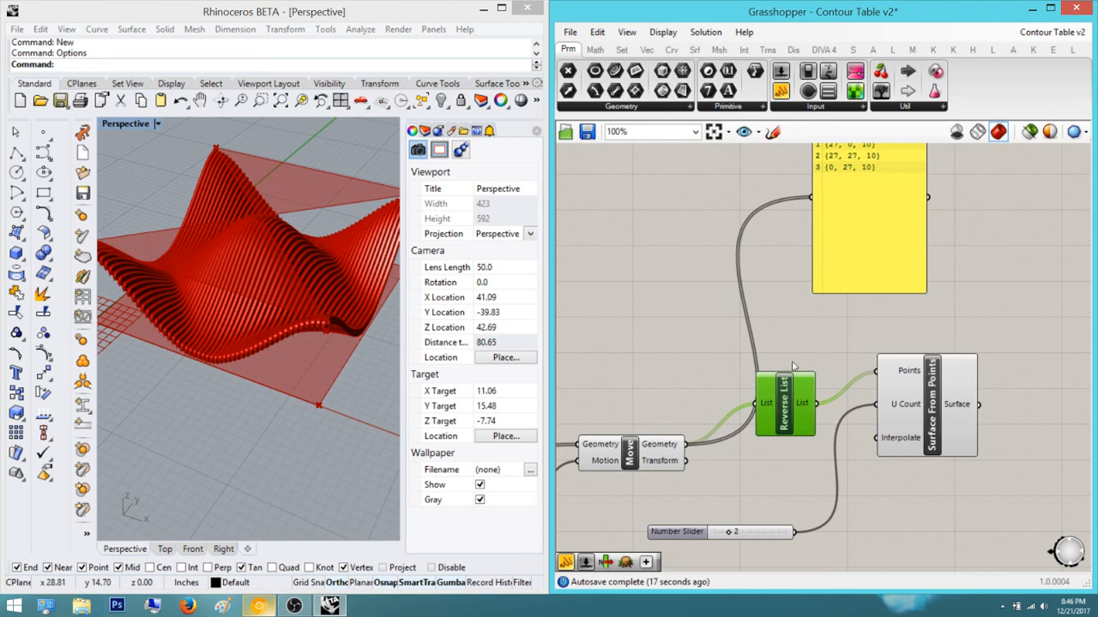
pyautogui.moveTo(839, 356); pyautogui.dragTo(858, 403, button='right')
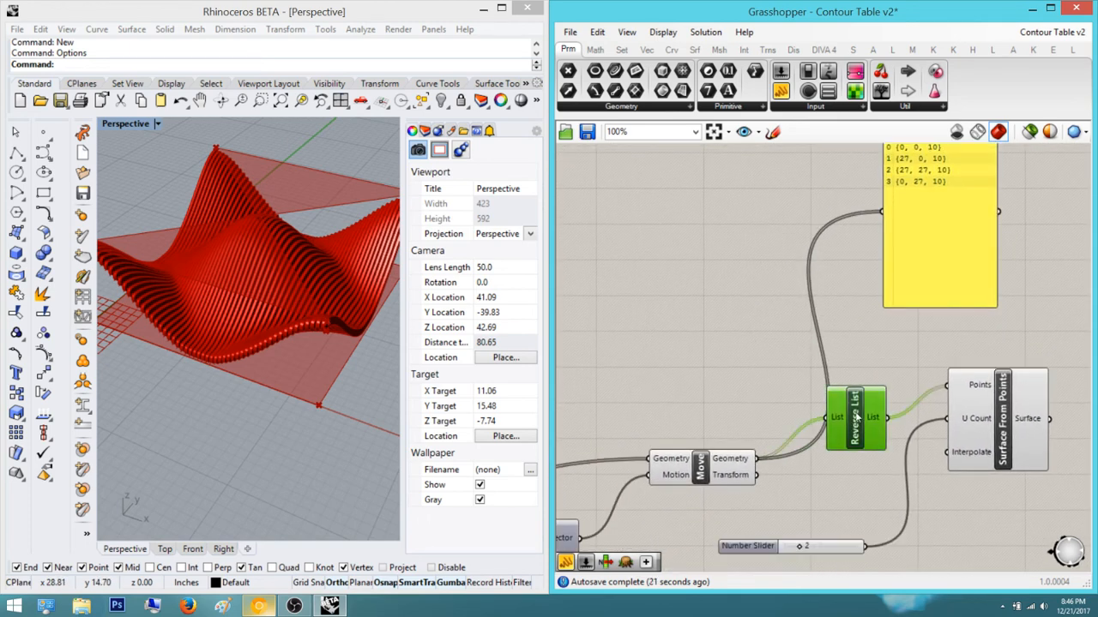
pyautogui.scroll(-4, 837, 452)
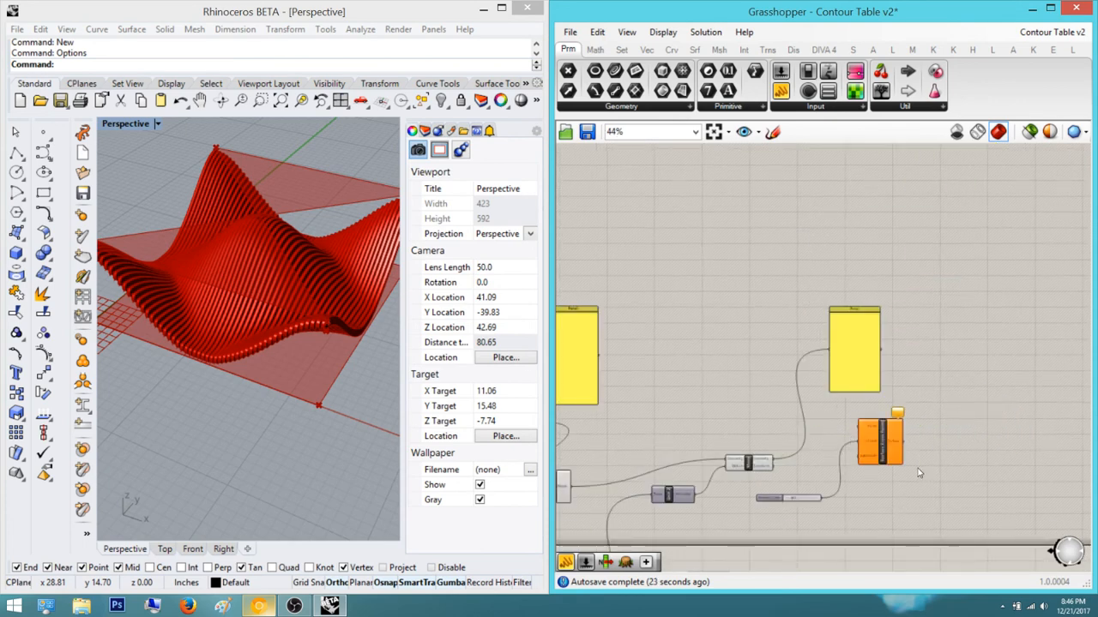
pyautogui.scroll(4, 919, 472)
pyautogui.moveTo(1092, 323)
pyautogui.mouseDown()
pyautogui.moveTo(784, 322)
pyautogui.moveTo(1097, 323)
pyautogui.mouseUp()
pyautogui.moveTo(912, 25); pyautogui.dragTo(684, 81)
pyautogui.press('super+Right')
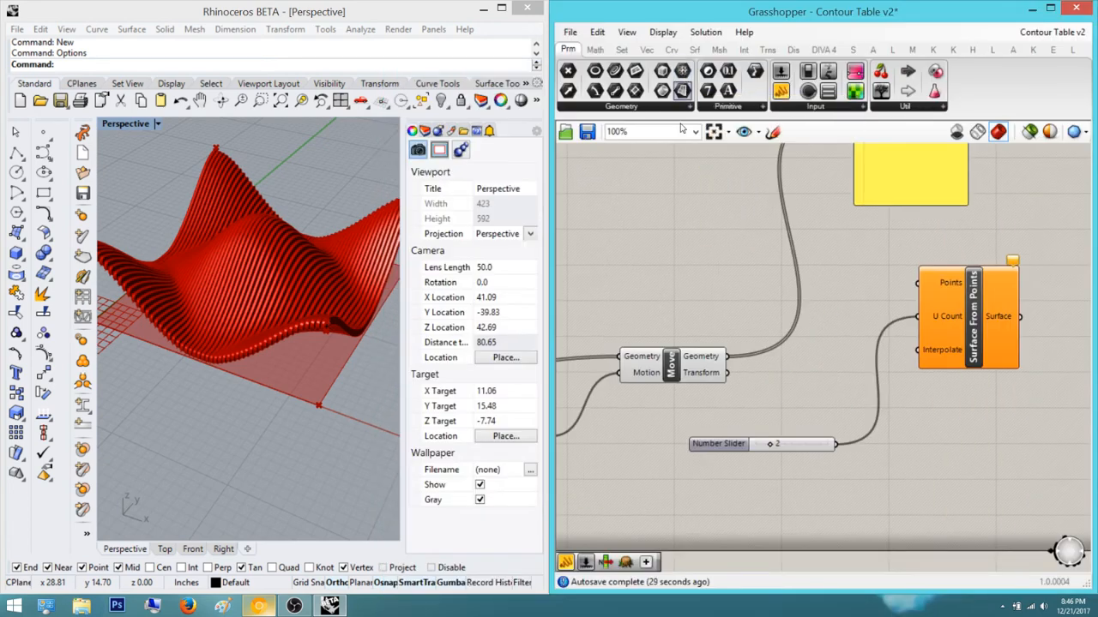
# Delete the new Surface From Points component together with its U Count number slider
pyautogui.moveTo(987, 468); pyautogui.dragTo(824, 283)
pyautogui.scroll(-2, 826, 288)
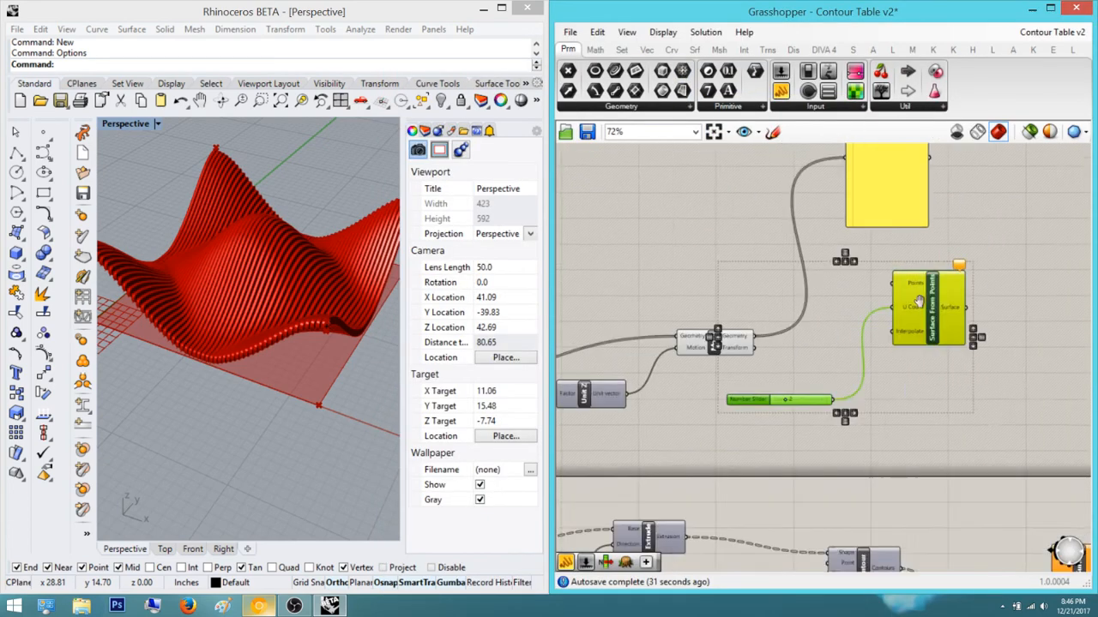
pyautogui.moveTo(739, 304); pyautogui.dragTo(832, 318, button='right')
pyautogui.press('Delete')
# Replace the lower Merge component that collects the four corner points with a 4Point Surface component
pyautogui.moveTo(562, 380); pyautogui.dragTo(866, 367, button='right')
pyautogui.click(830, 343)
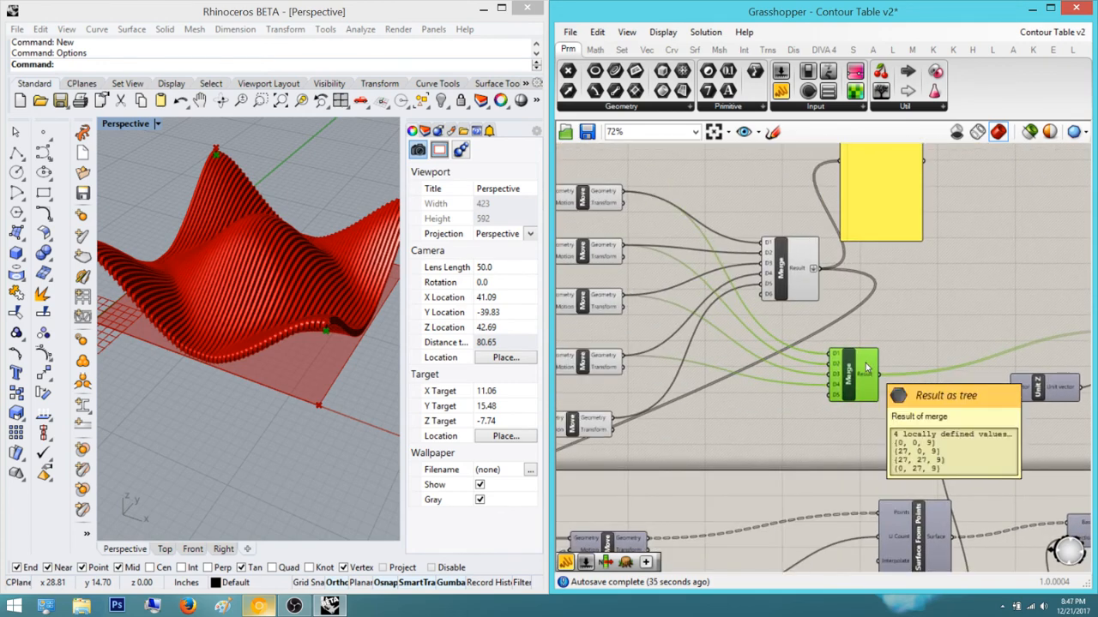
pyautogui.press('Delete')
pyautogui.doubleClick(858, 371)
pyautogui.write('4p')
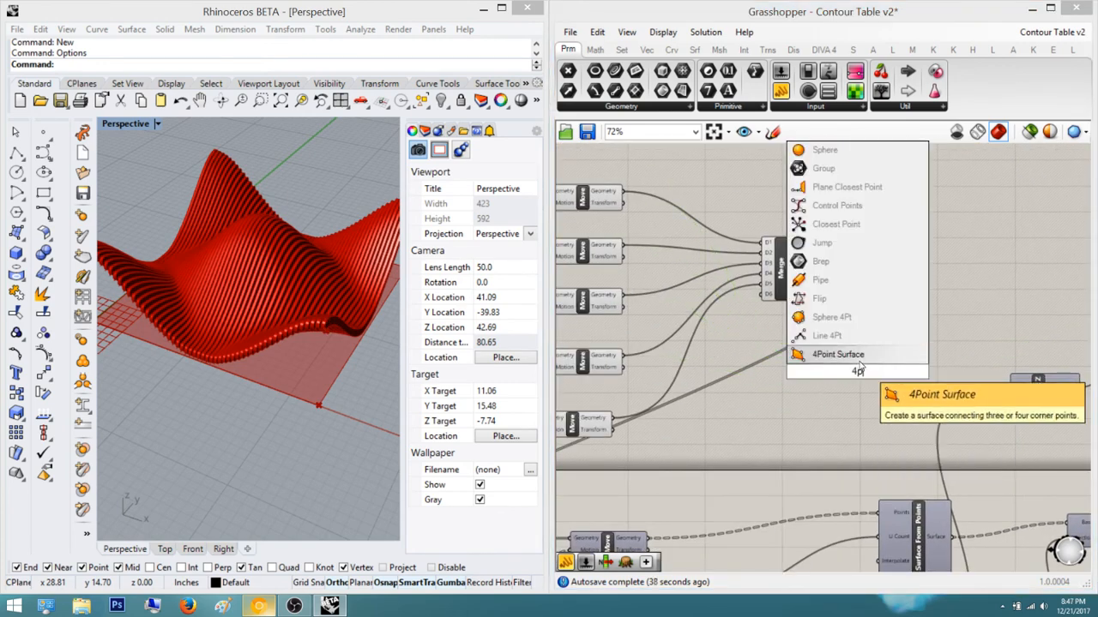
pyautogui.press('Return')
# Connect the Geometry outputs of the four corner Move components to Corner A, B, C and D of 4Point Surface
pyautogui.moveTo(825, 352); pyautogui.dragTo(621, 190)
pyautogui.moveTo(825, 366); pyautogui.dragTo(621, 245)
pyautogui.moveTo(614, 301); pyautogui.dragTo(620, 296)
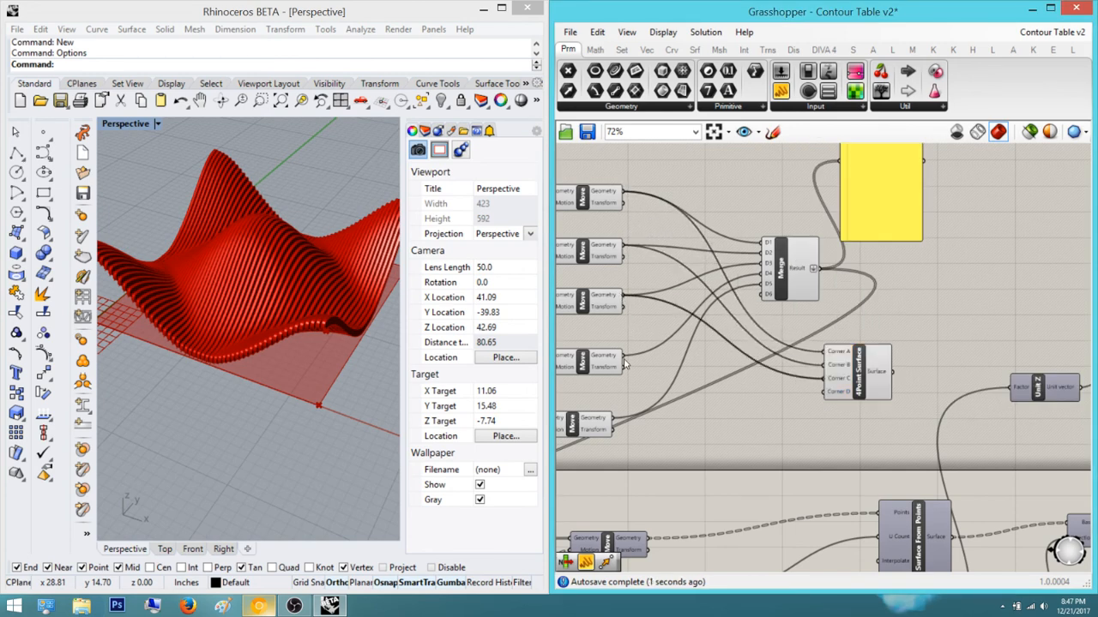
pyautogui.moveTo(622, 356); pyautogui.dragTo(824, 400)
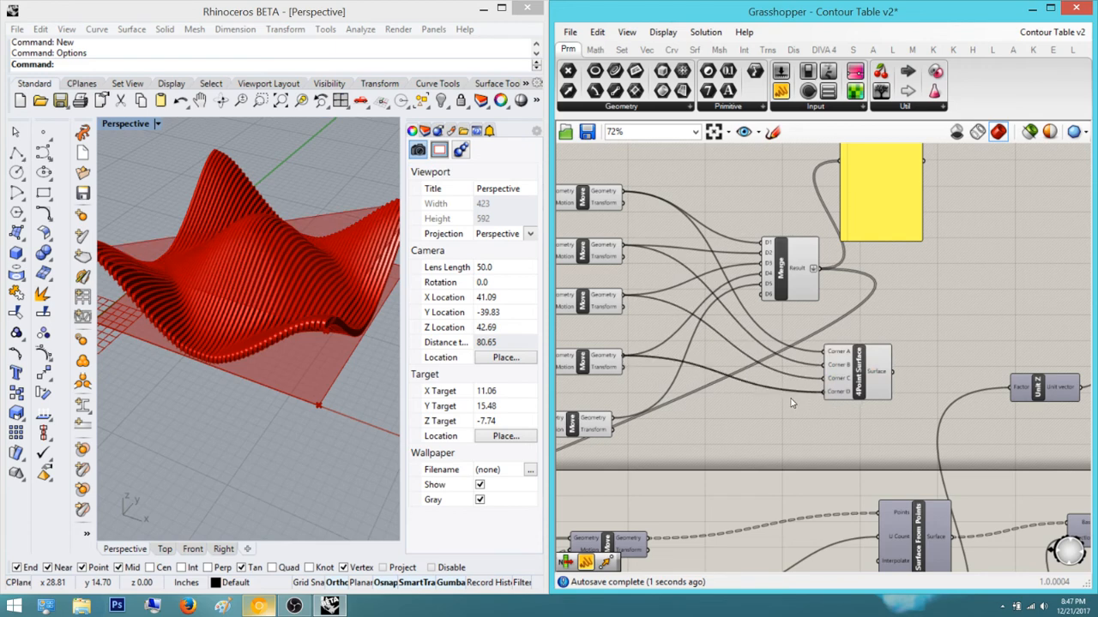
pyautogui.moveTo(913, 363); pyautogui.dragTo(836, 359, button='right')
pyautogui.click(802, 381)
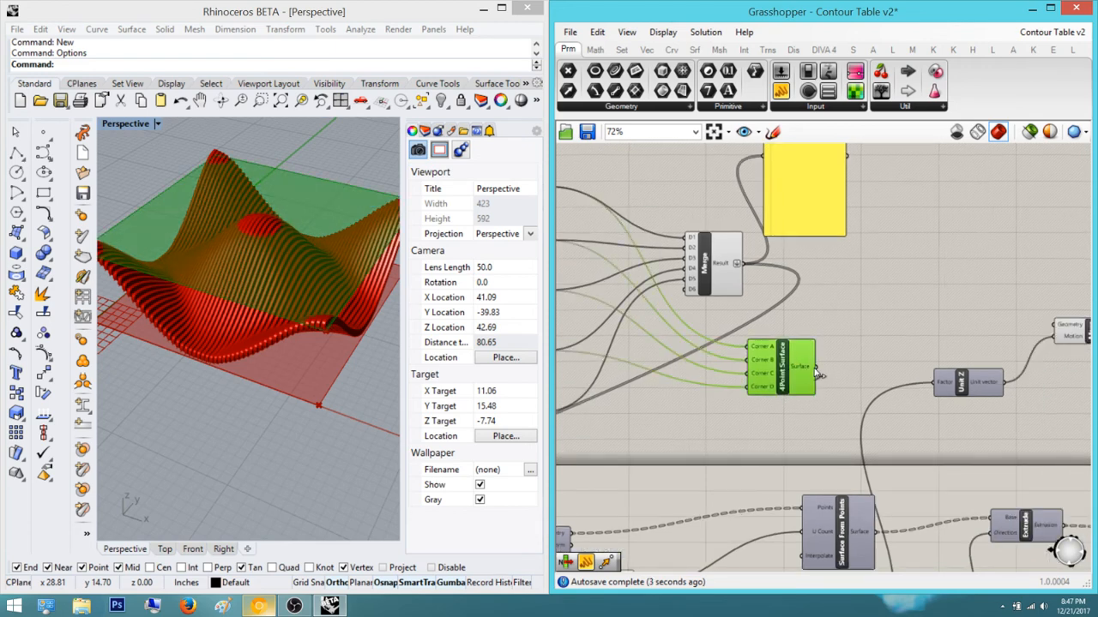
# Connect the 4Point Surface output to the Geometry input of the Move component, and hide the 4Point Surface preview
pyautogui.moveTo(815, 369); pyautogui.dragTo(1060, 335)
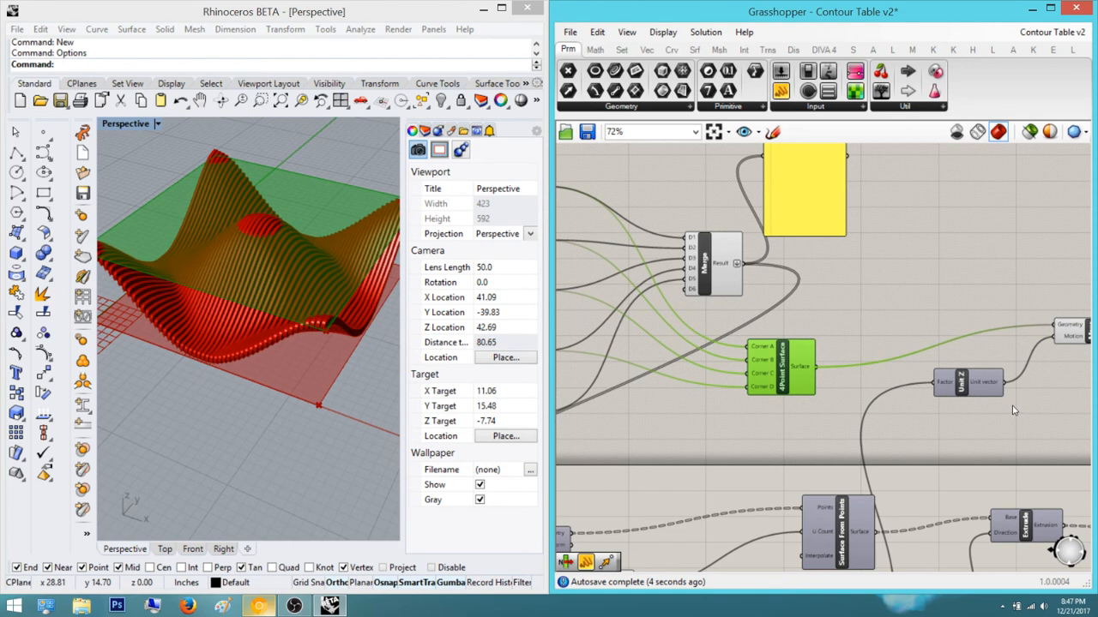
pyautogui.middleClick(782, 372)
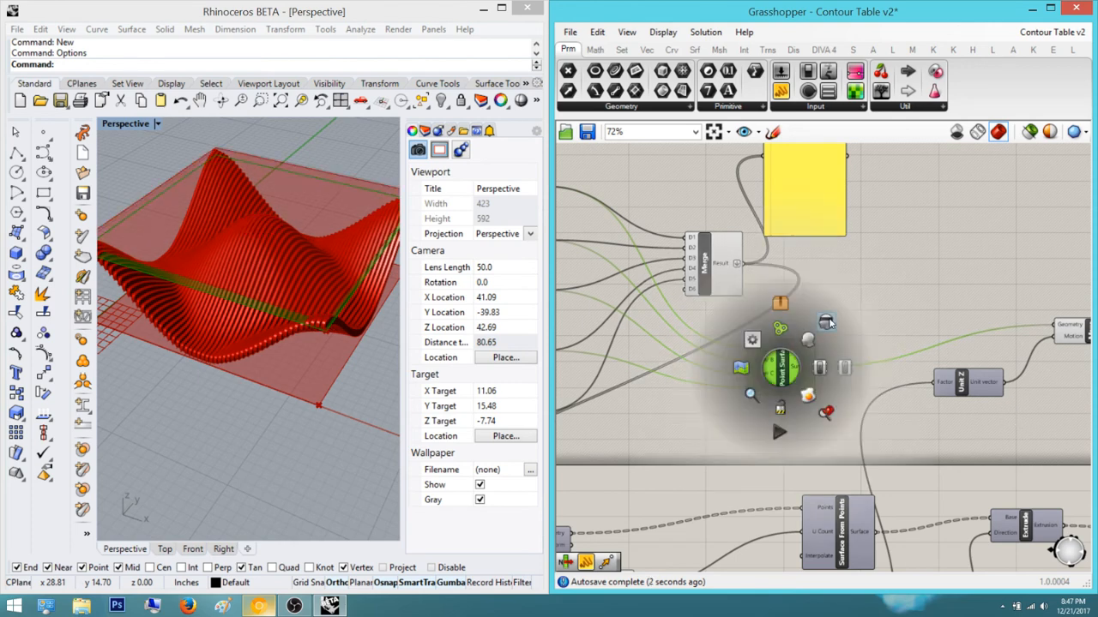
pyautogui.click(847, 306)
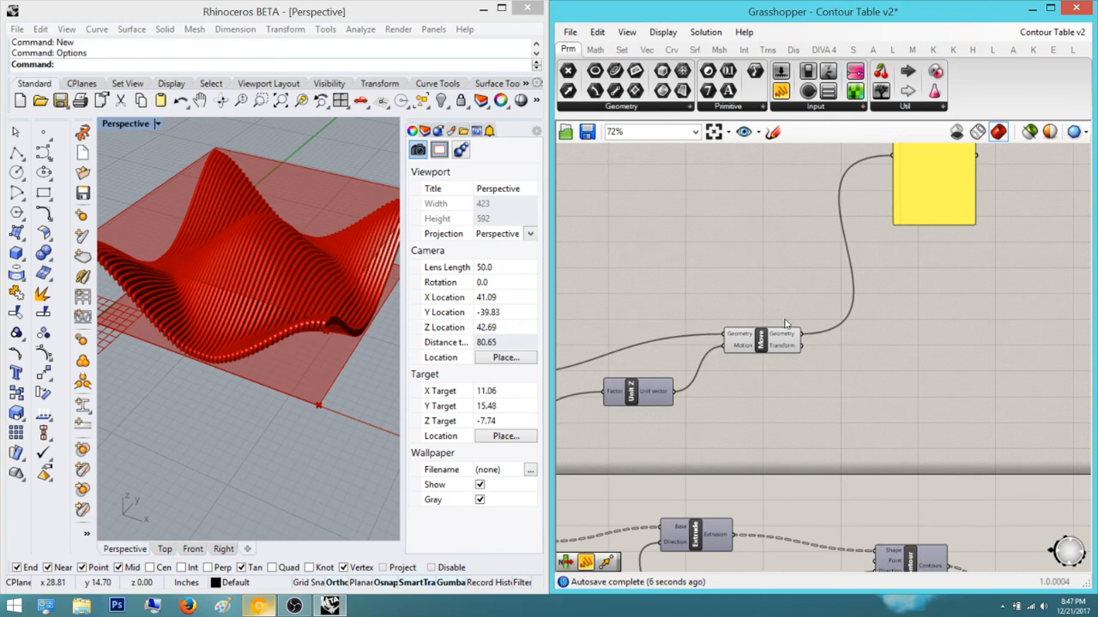
pyautogui.click(787, 341)
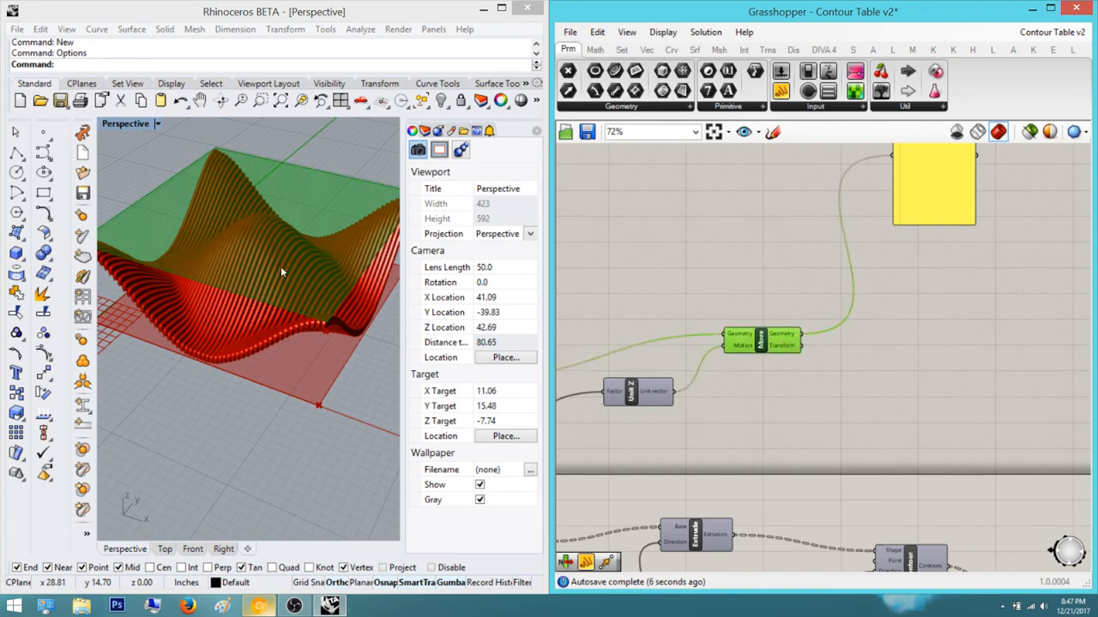
pyautogui.moveTo(352, 299); pyautogui.dragTo(288, 181, button='right')
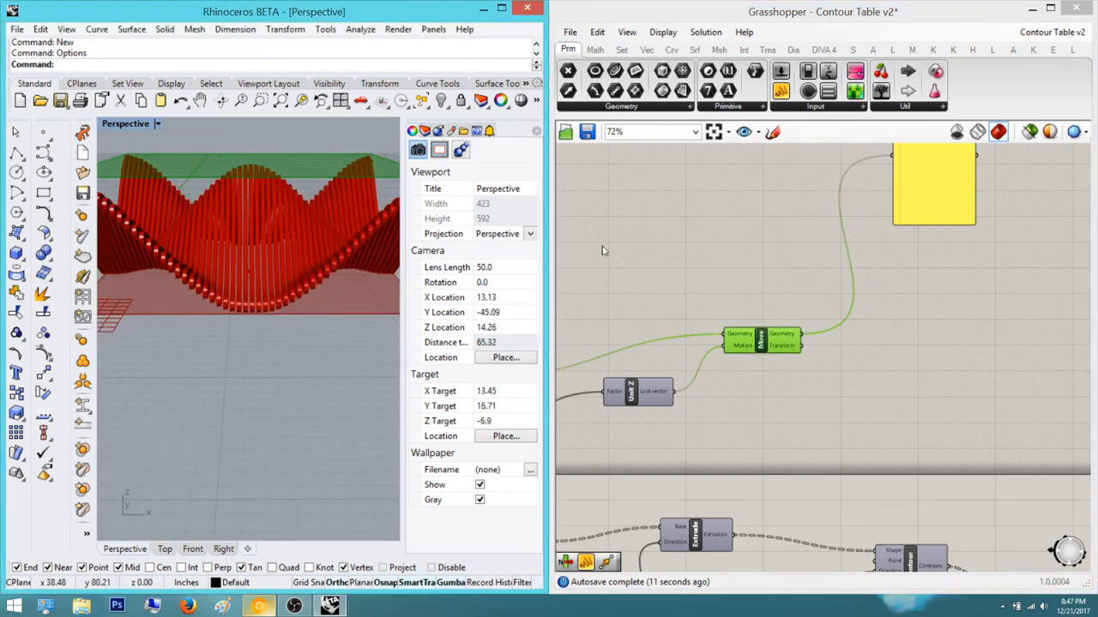
# Add an Extrude component and a number slider set to 0.5 beside the Move component
pyautogui.click(837, 368)
pyautogui.doubleClick(827, 358)
pyautogui.write('extrude')
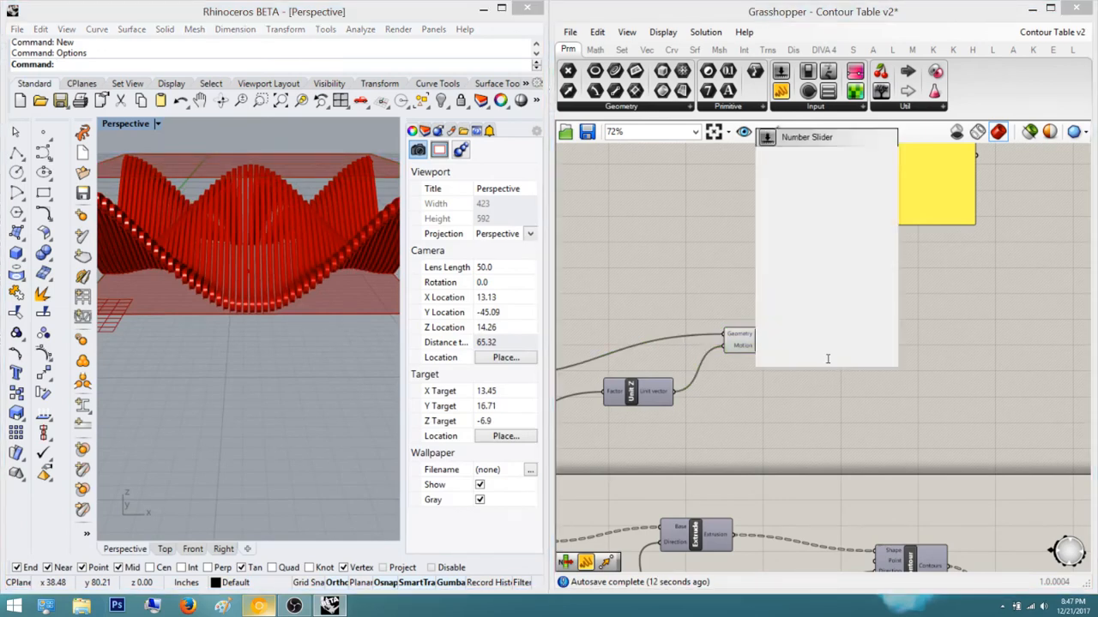
pyautogui.press('Return')
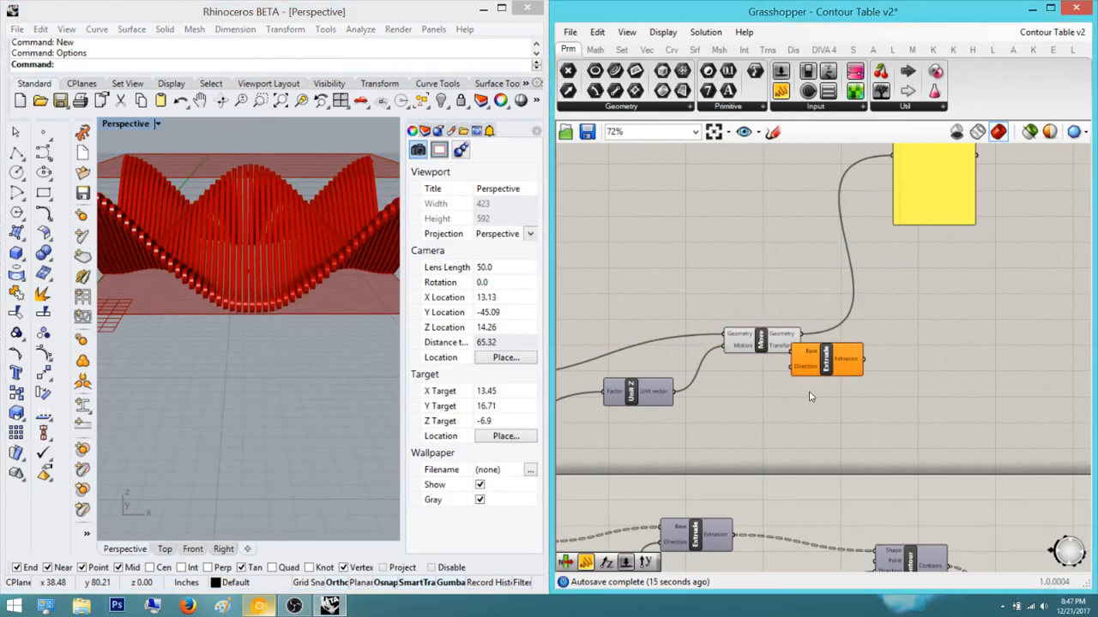
pyautogui.doubleClick(809, 391)
pyautogui.write('0.5')
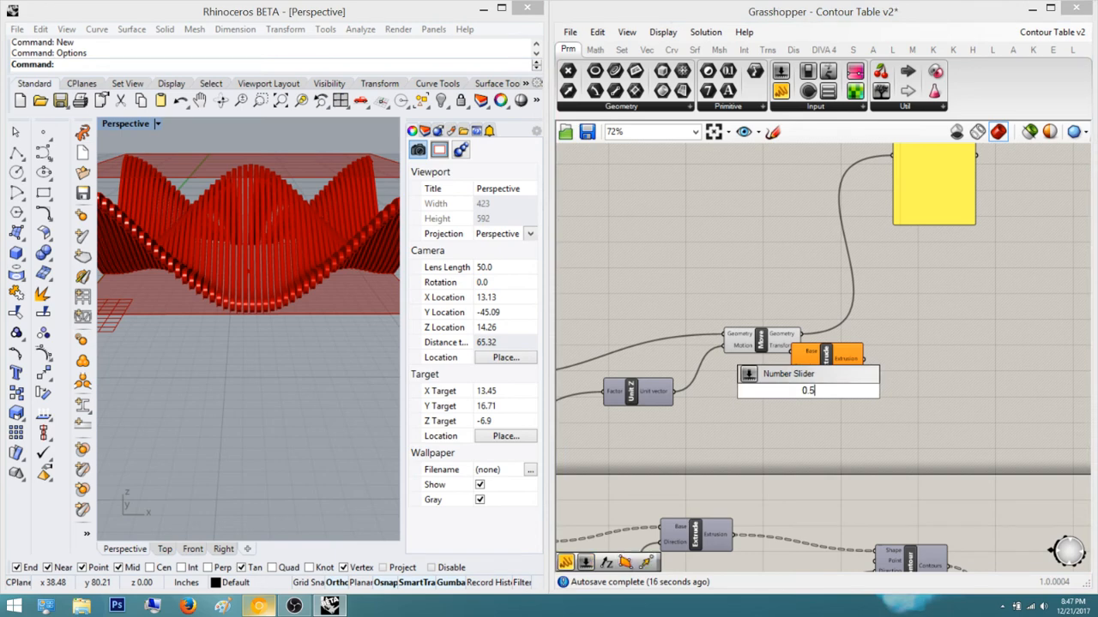
pyautogui.press('Return')
# Add a Unit Z component and connect the 0.5 number slider to its Factor input
pyautogui.doubleClick(940, 459)
pyautogui.write('2')
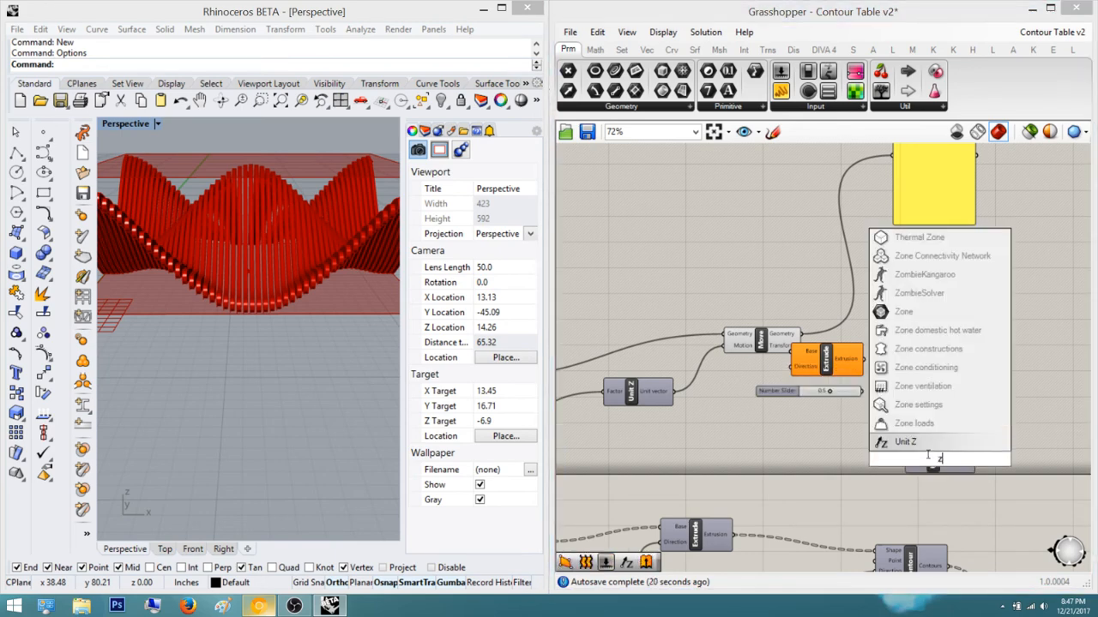
pyautogui.press('Return')
pyautogui.moveTo(885, 413); pyautogui.dragTo(862, 391)
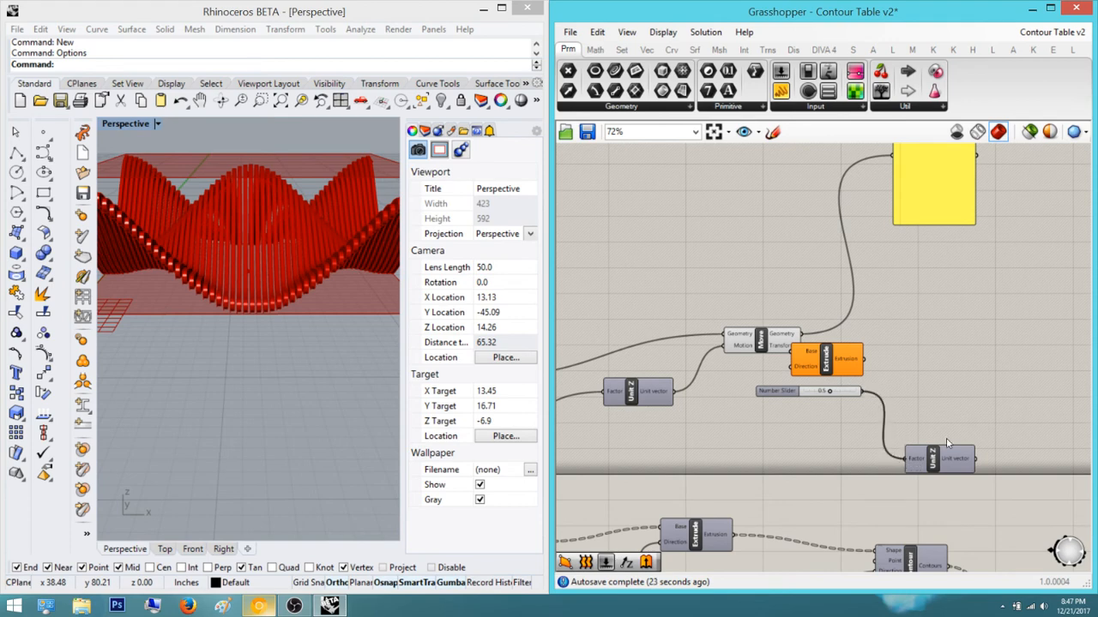
# Connect Unit Z to Extrude's Direction and Move's Geometry output to Extrude's Base, and arrange Unit Z between the slider and Extrude
pyautogui.moveTo(790, 367); pyautogui.dragTo(986, 458)
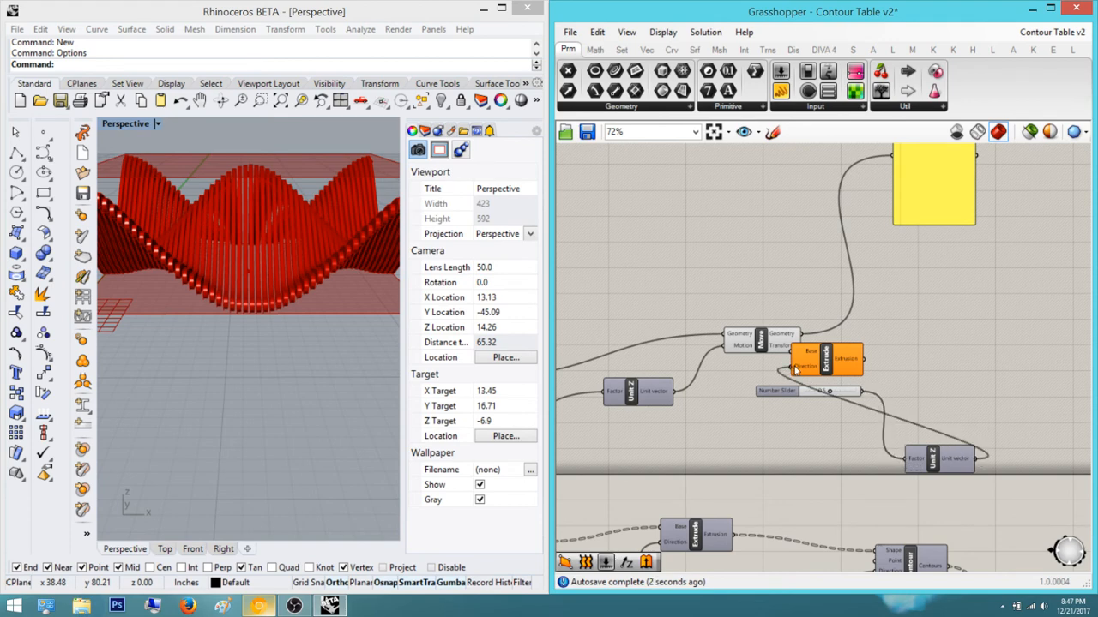
pyautogui.moveTo(826, 359); pyautogui.dragTo(802, 333)
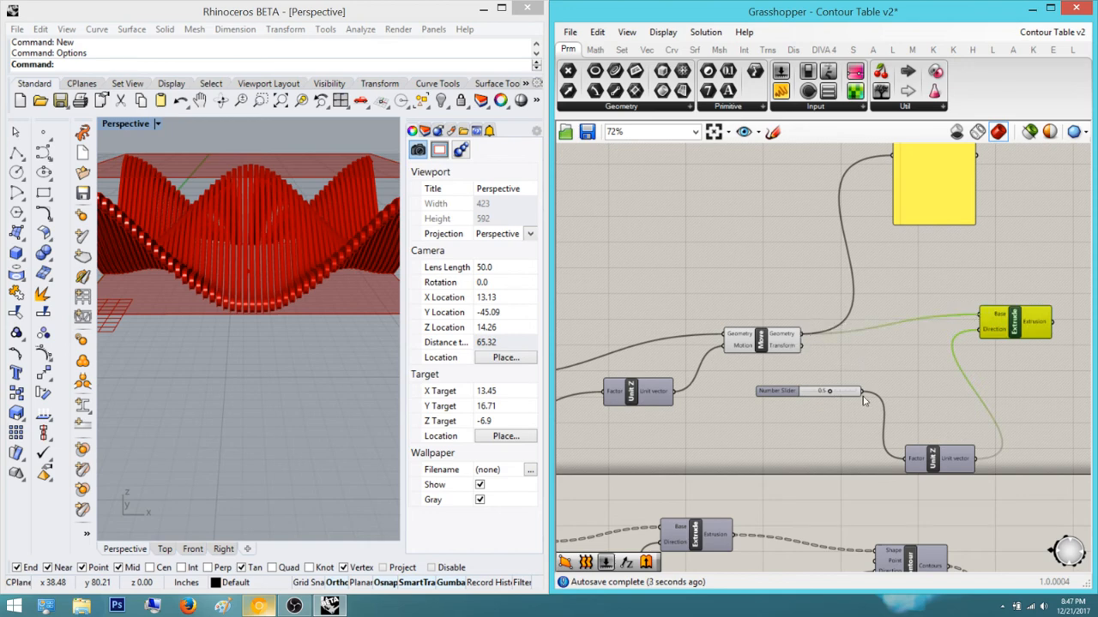
pyautogui.moveTo(943, 458); pyautogui.dragTo(941, 372)
pyautogui.click(1008, 400)
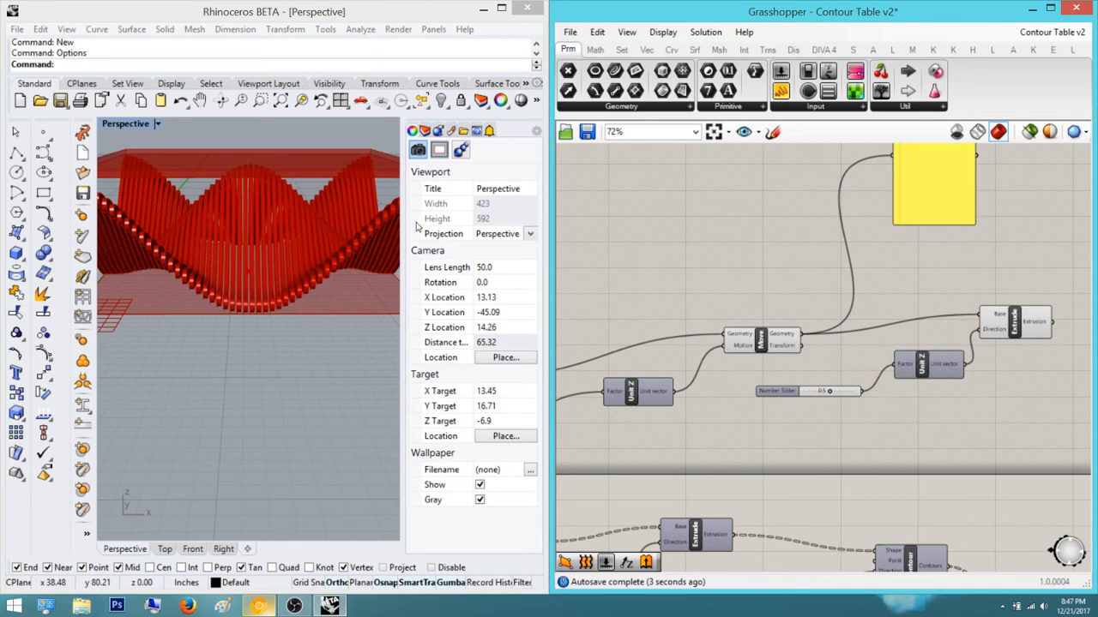
# Examine the extruded flat top above the wavy slats, checking its thickness and how it sits relative to the slat peaks
pyautogui.click(254, 231)
pyautogui.moveTo(255, 231); pyautogui.dragTo(157, 236, button='right')
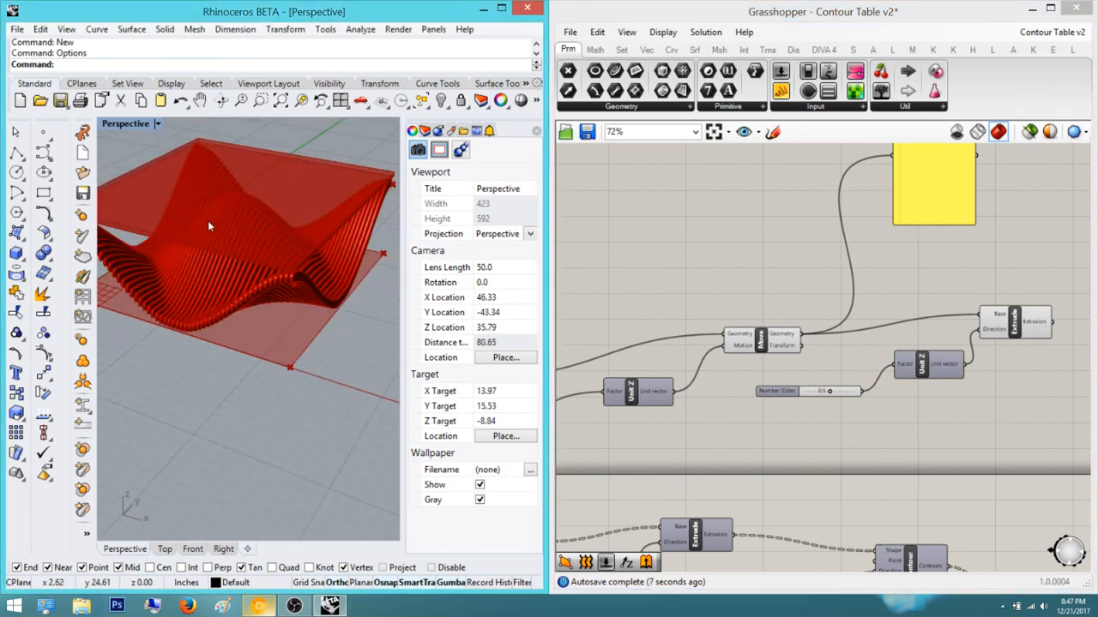
pyautogui.moveTo(237, 190); pyautogui.dragTo(311, 250, button='right')
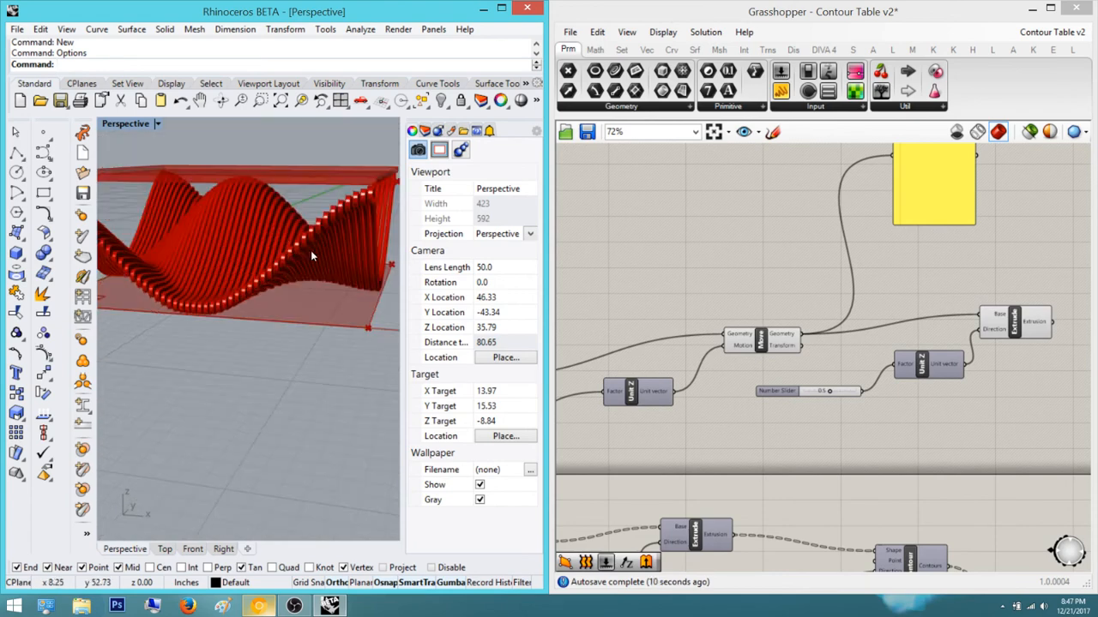
pyautogui.scroll(4, 370, 194)
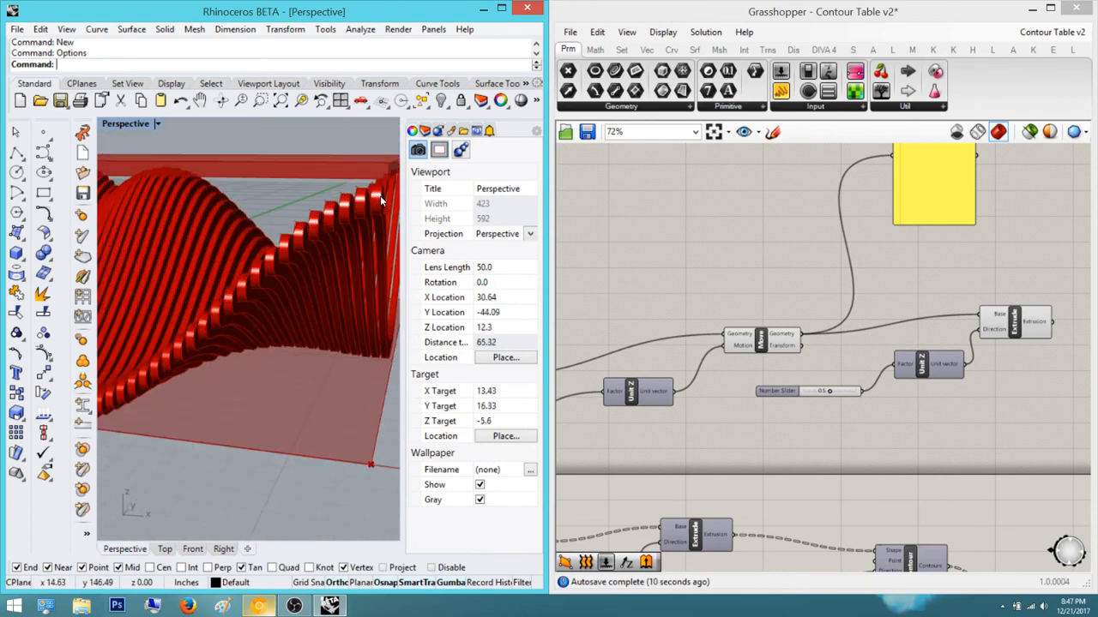
pyautogui.scroll(2, 380, 203)
pyautogui.scroll(4, 355, 203)
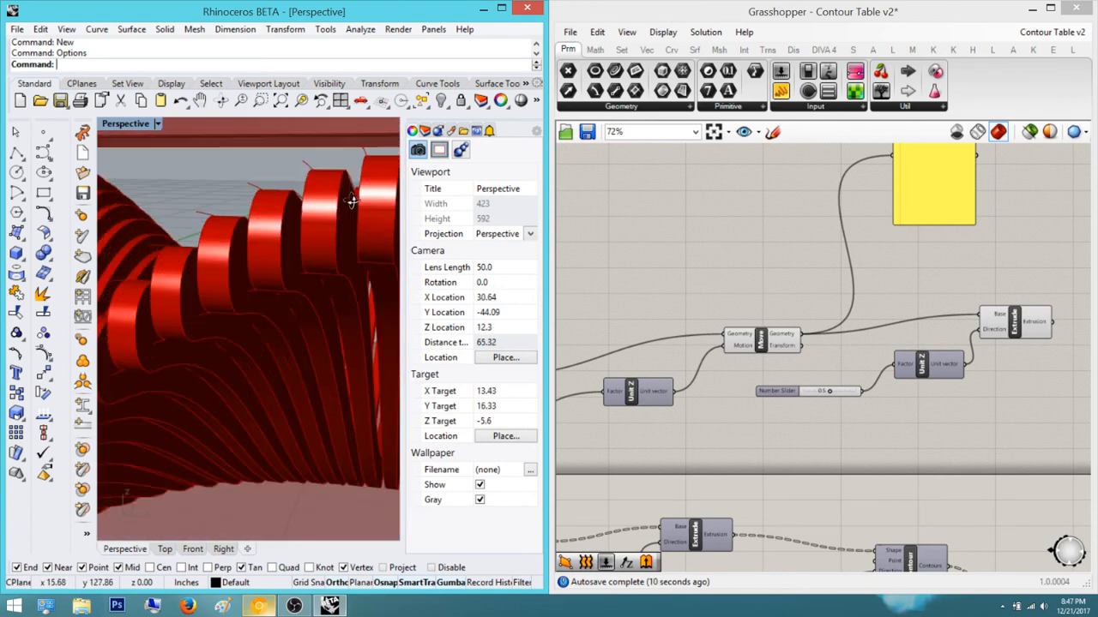
pyautogui.scroll(-5, 349, 204)
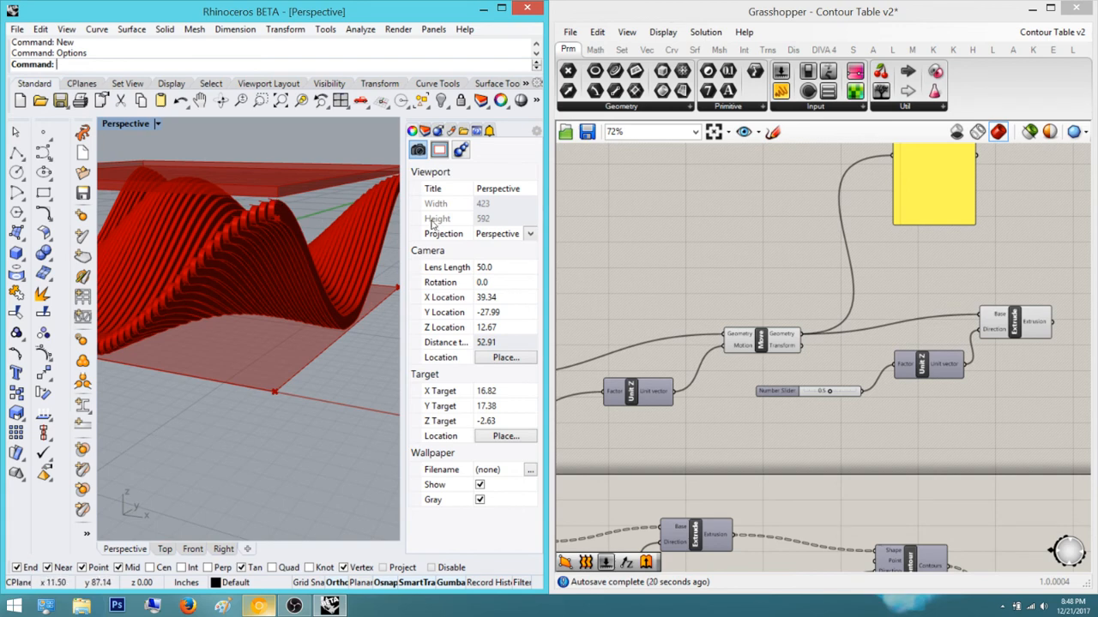
pyautogui.moveTo(915, 431); pyautogui.dragTo(827, 411, button='right')
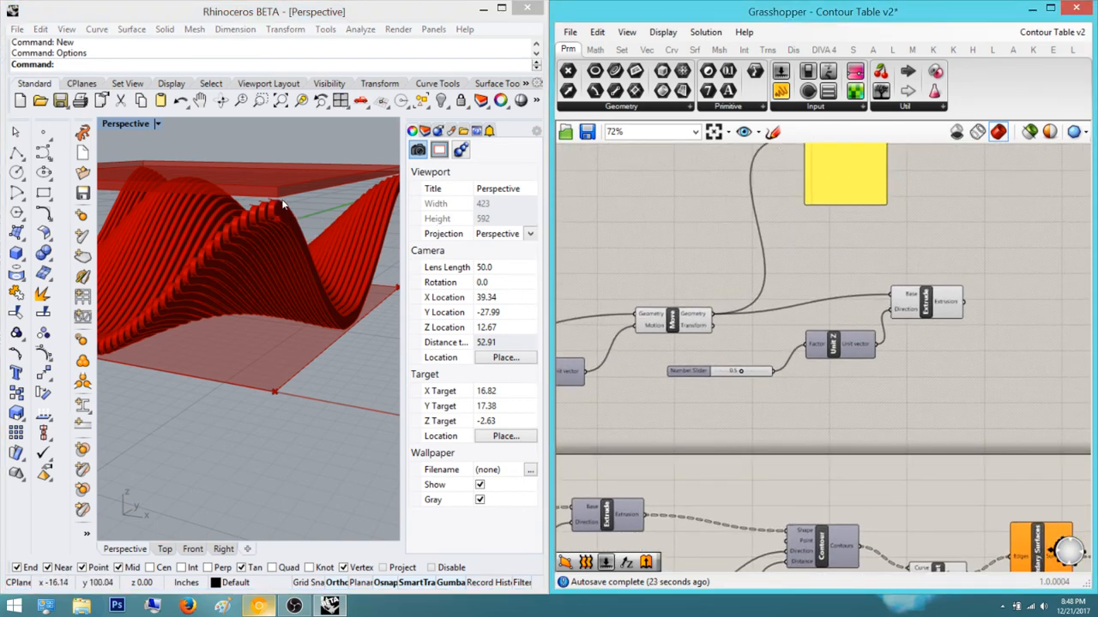
pyautogui.moveTo(867, 381); pyautogui.dragTo(782, 381, button='right')
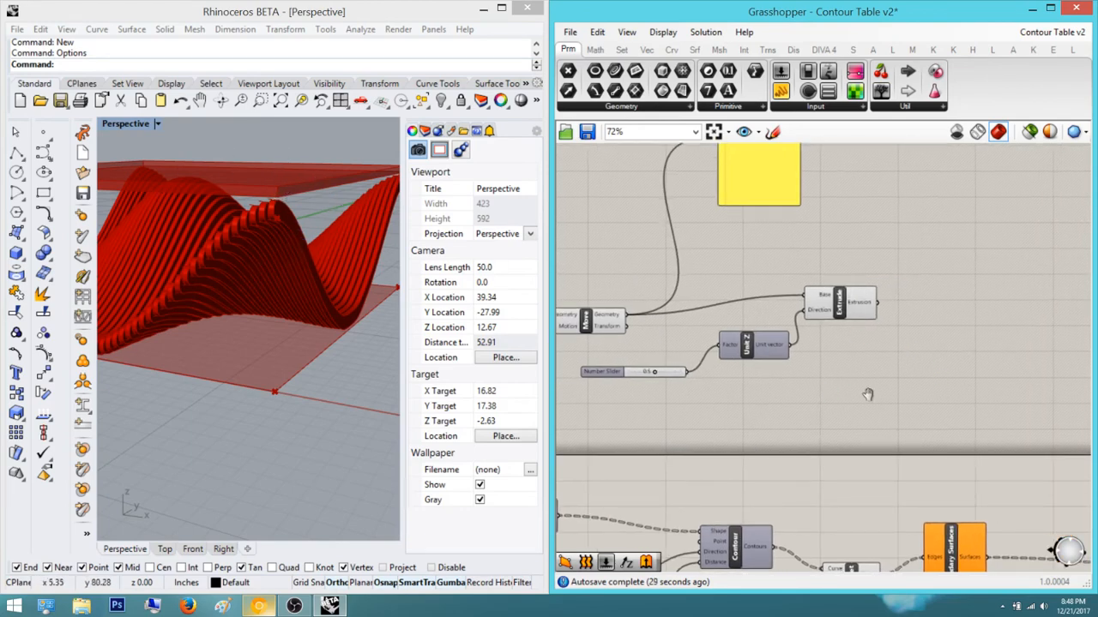
pyautogui.moveTo(867, 392); pyautogui.dragTo(948, 400, button='right')
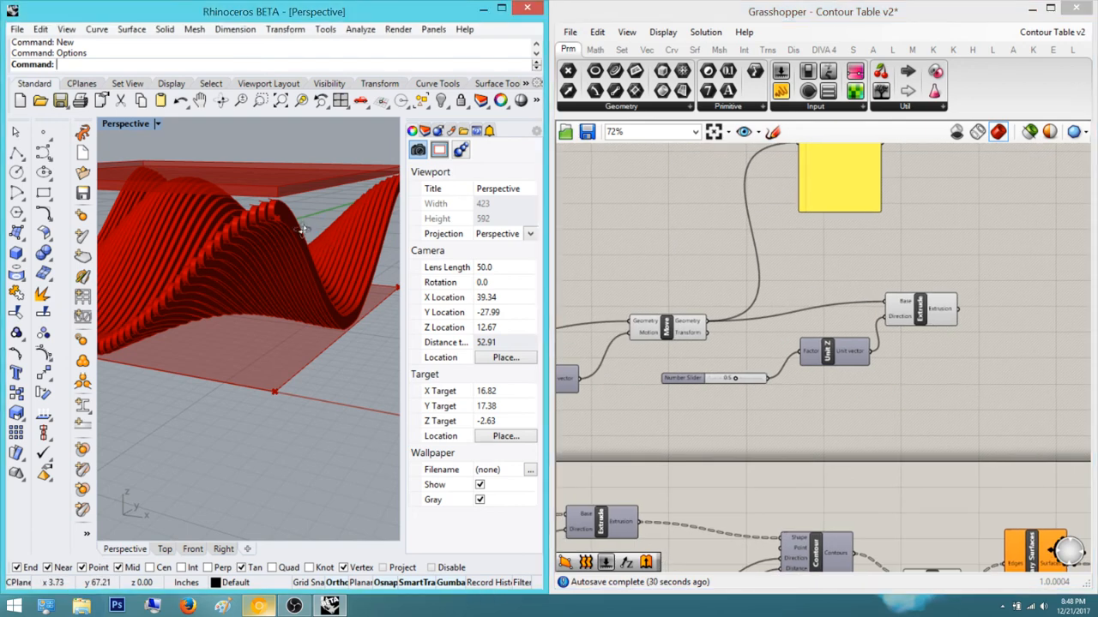
pyautogui.moveTo(301, 229); pyautogui.dragTo(303, 235, button='right')
pyautogui.scroll(-2, 303, 235)
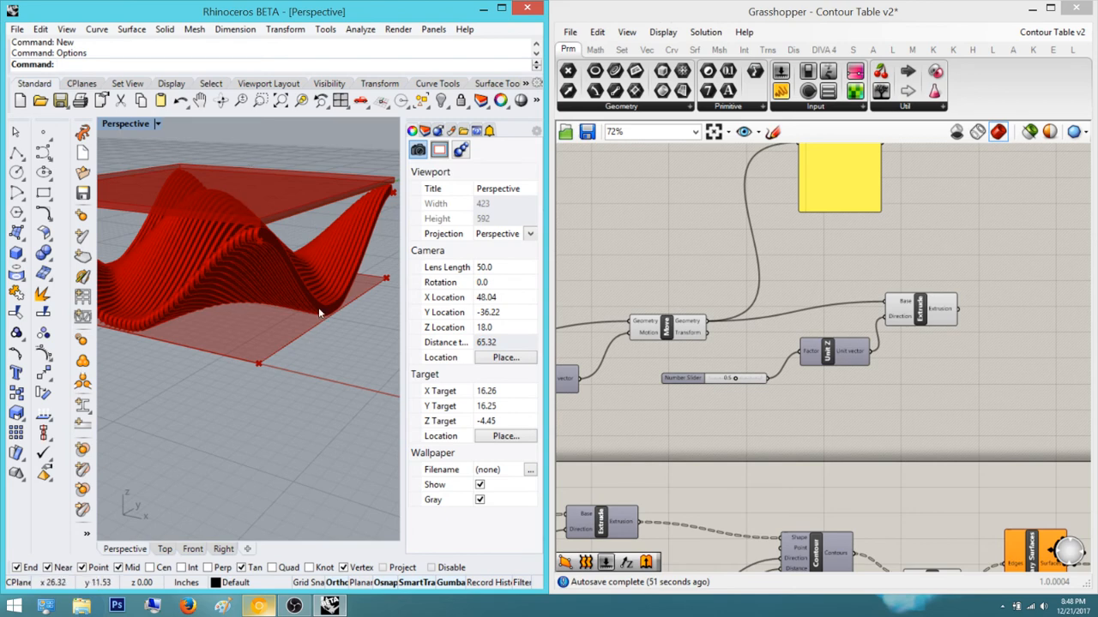
pyautogui.click(933, 314)
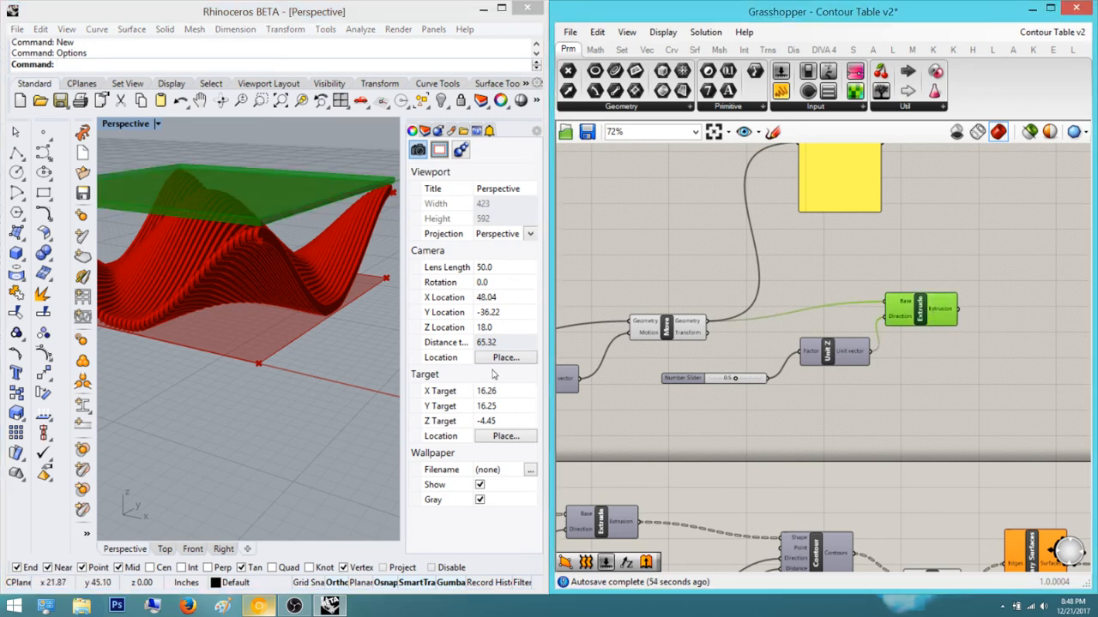
pyautogui.click(909, 364)
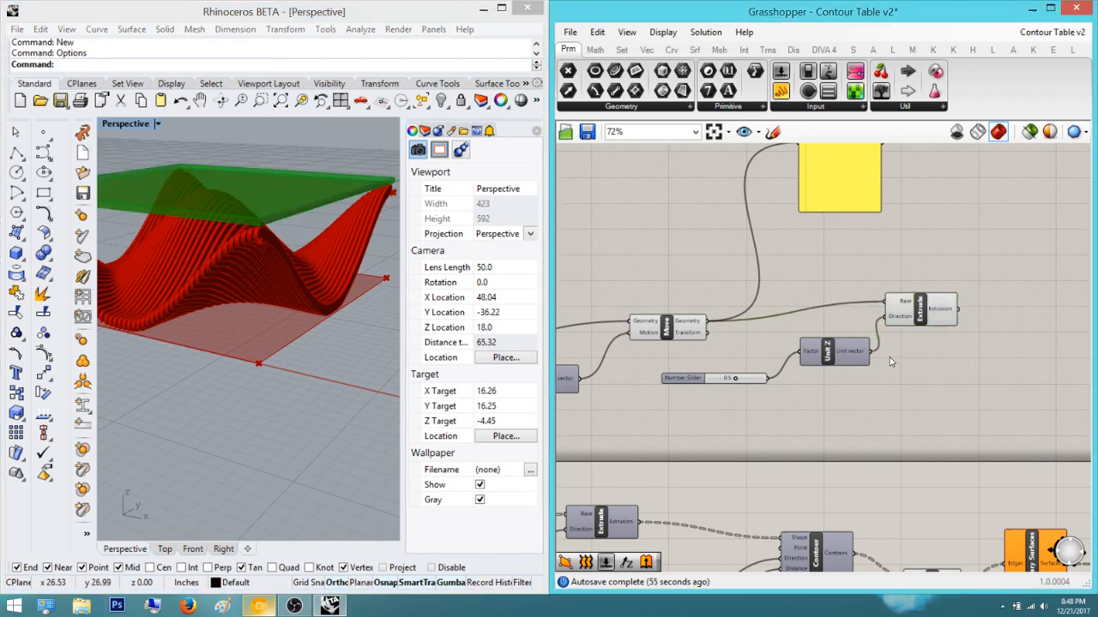
# Bake the extruded flat top into Rhino on the Default layer, without grouping
pyautogui.moveTo(984, 345); pyautogui.dragTo(901, 350, button='right')
pyautogui.click(846, 311)
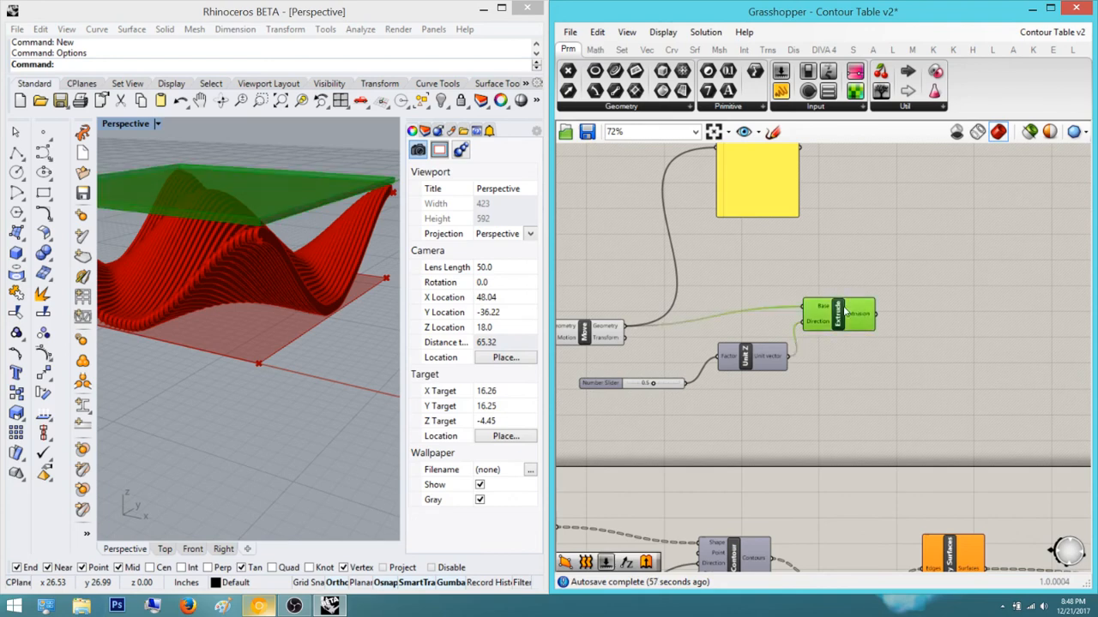
pyautogui.rightClick(846, 311)
pyautogui.click(880, 366)
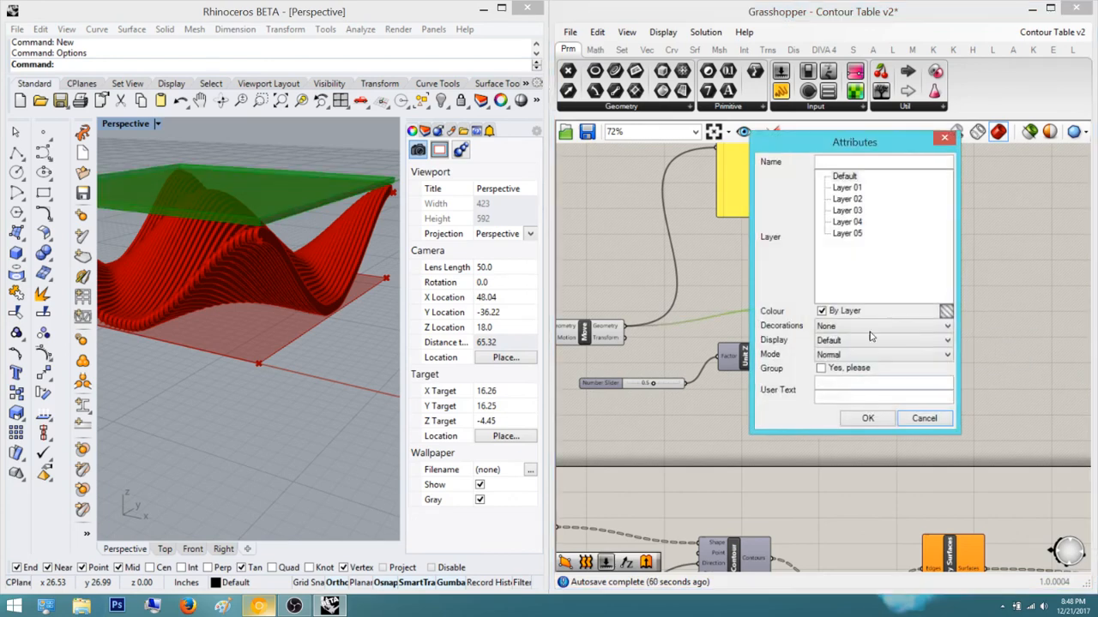
pyautogui.click(820, 368)
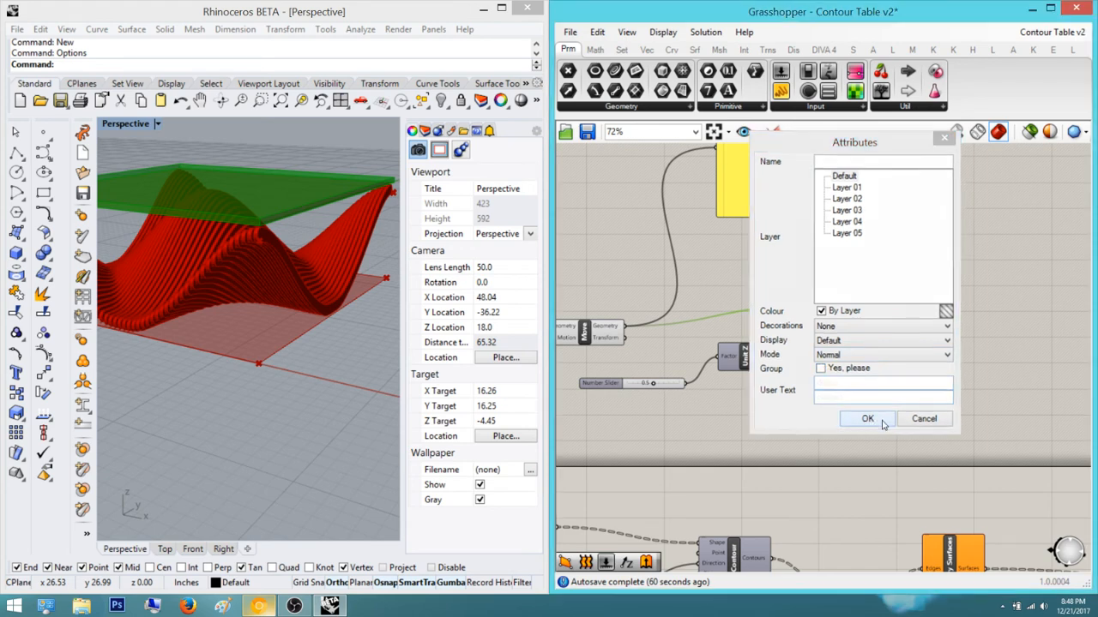
pyautogui.click(867, 419)
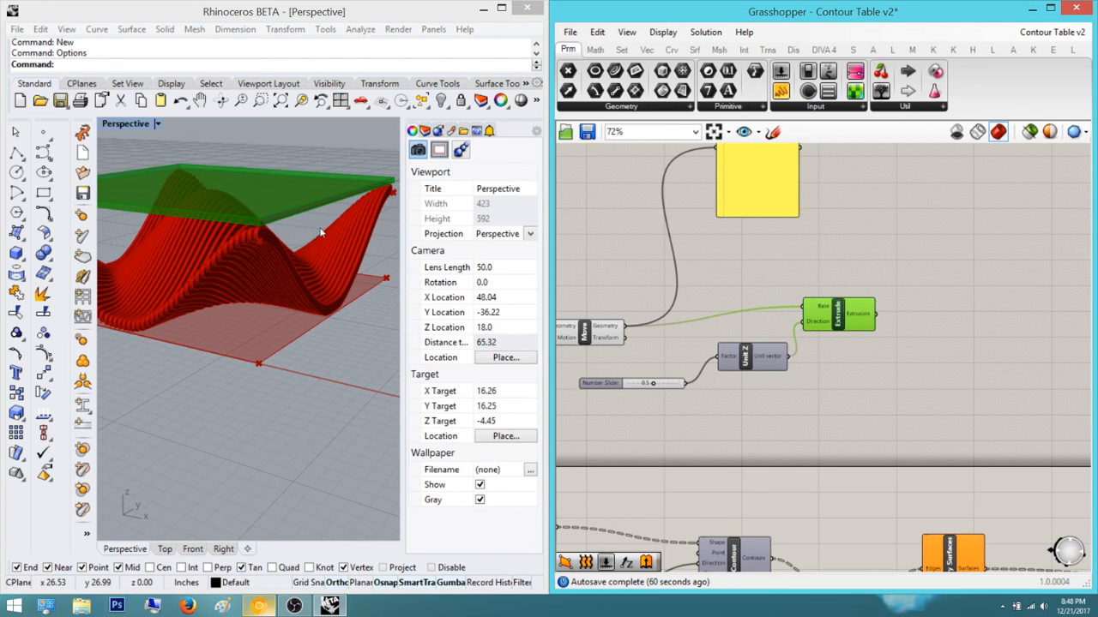
pyautogui.click(955, 336)
# Bake the extruded wavy slats from the Extrude component fed by Boundary Surfaces and Unit X into Rhino
pyautogui.scroll(-3, 848, 320)
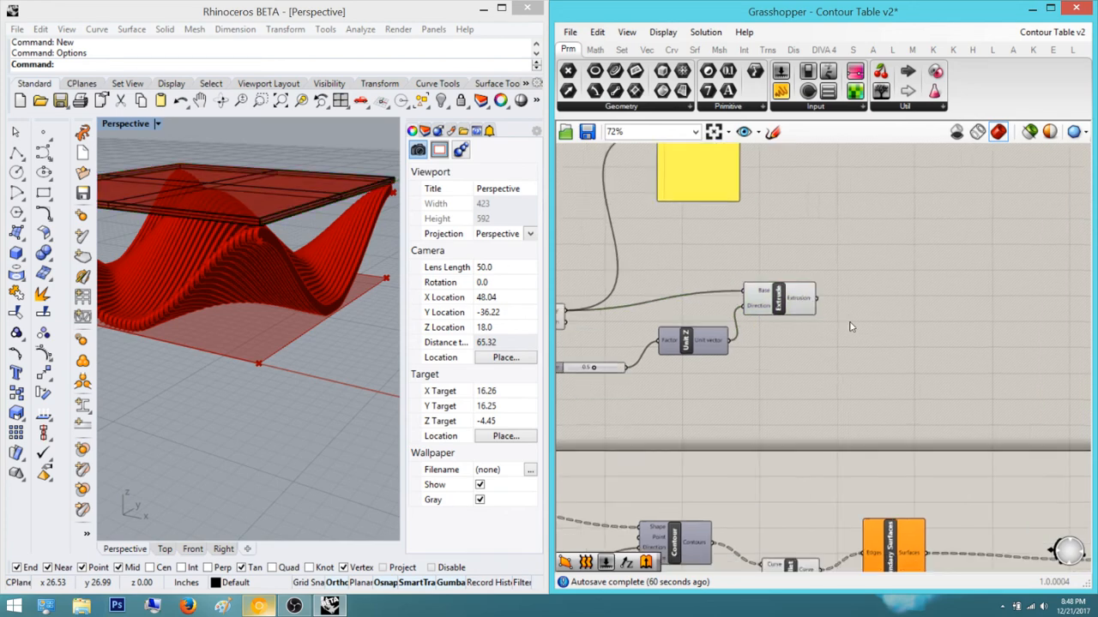
pyautogui.scroll(4, 842, 320)
pyautogui.click(776, 287)
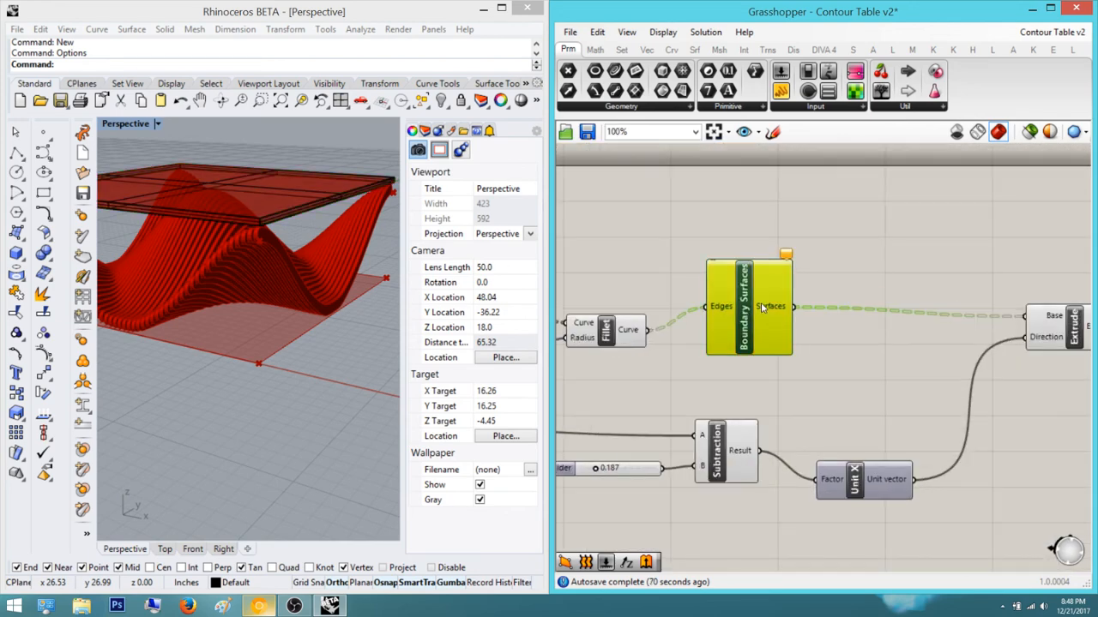
pyautogui.click(822, 289)
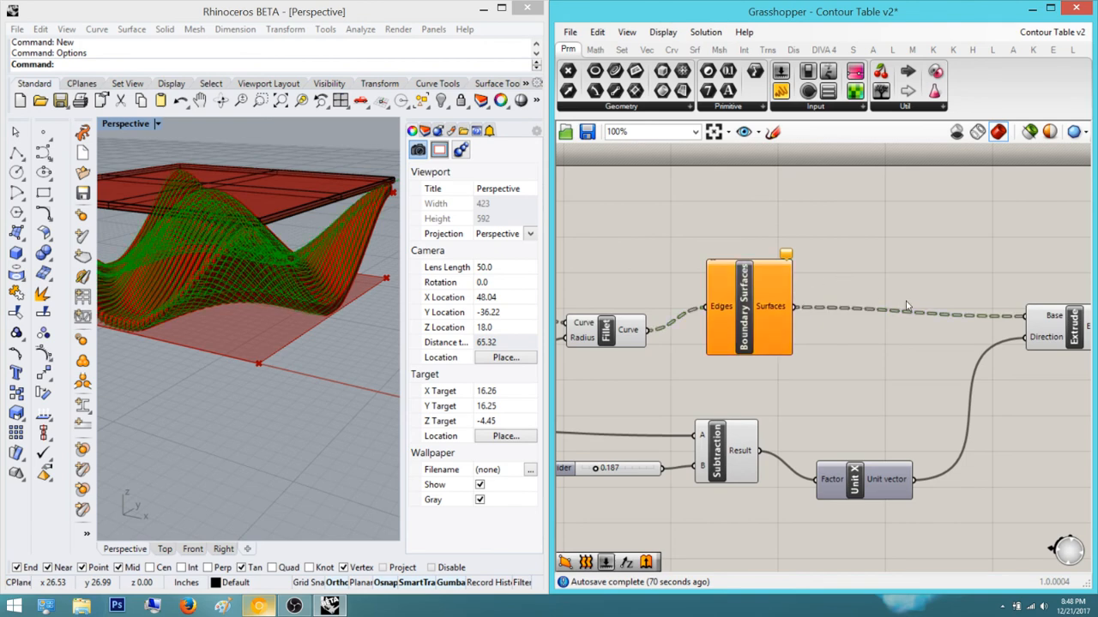
pyautogui.moveTo(901, 298); pyautogui.dragTo(639, 304, button='right')
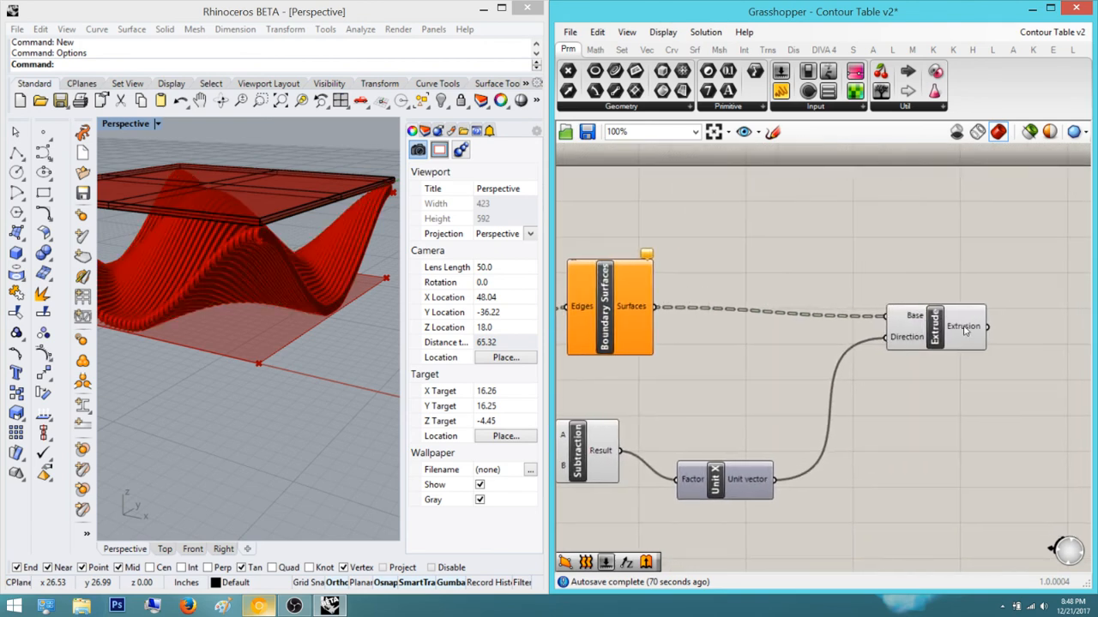
pyautogui.click(944, 333)
pyautogui.moveTo(332, 270); pyautogui.dragTo(378, 279, button='right')
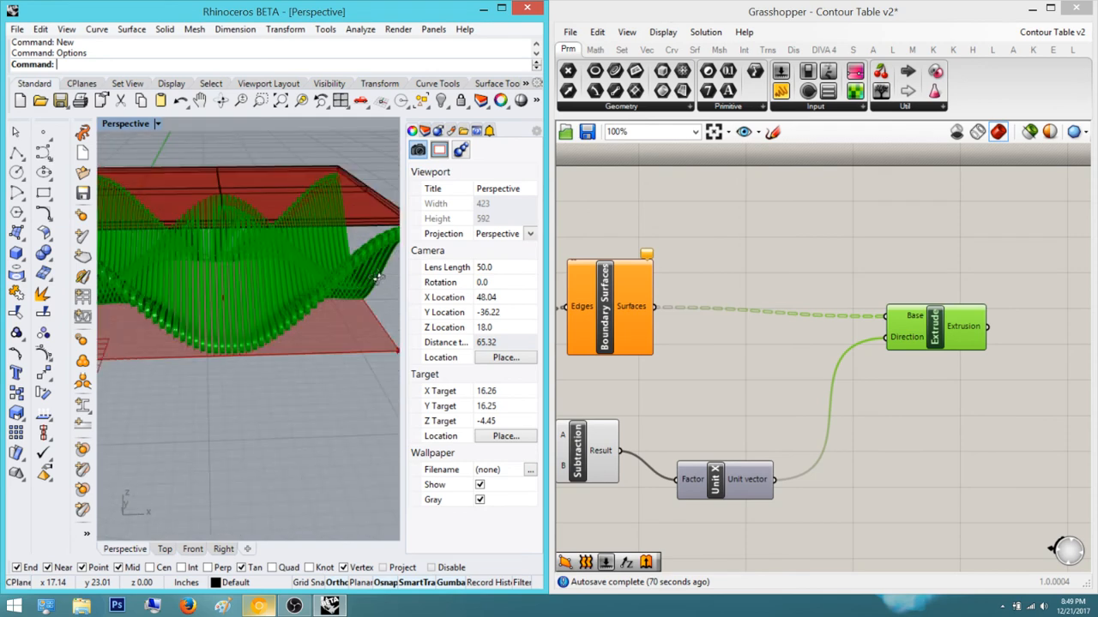
pyautogui.scroll(-5, 378, 279)
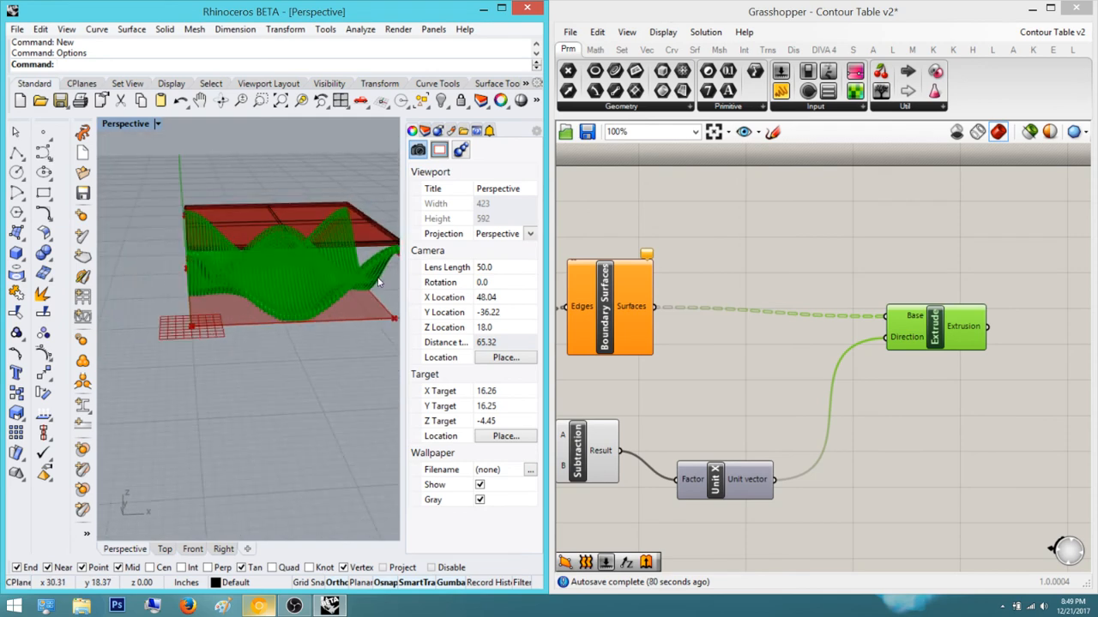
pyautogui.rightClick(917, 331)
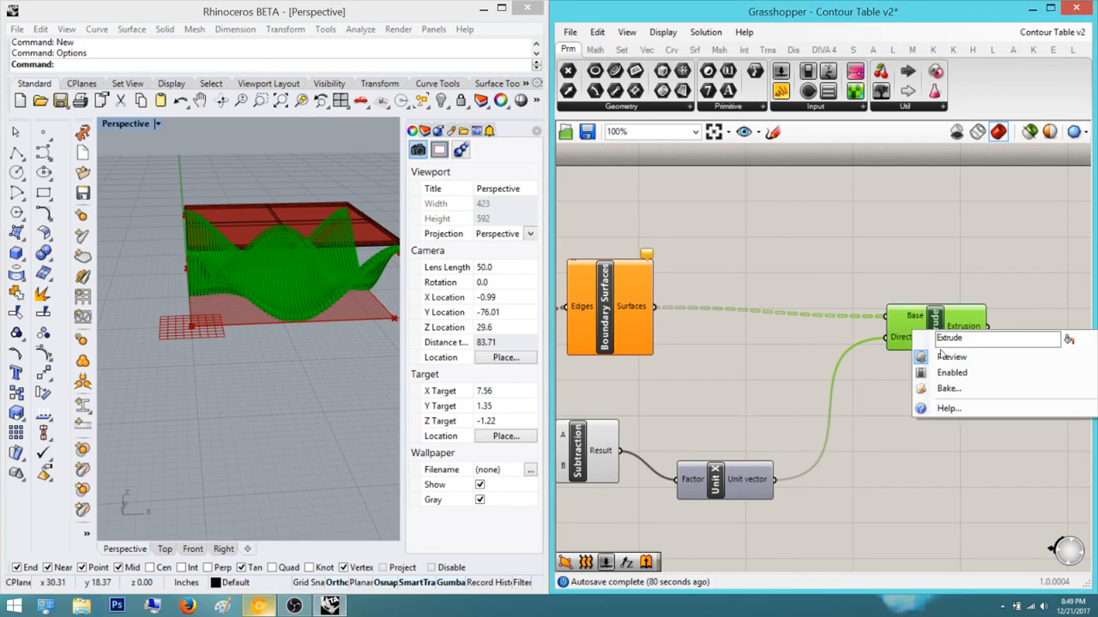
pyautogui.click(943, 388)
pyautogui.click(964, 528)
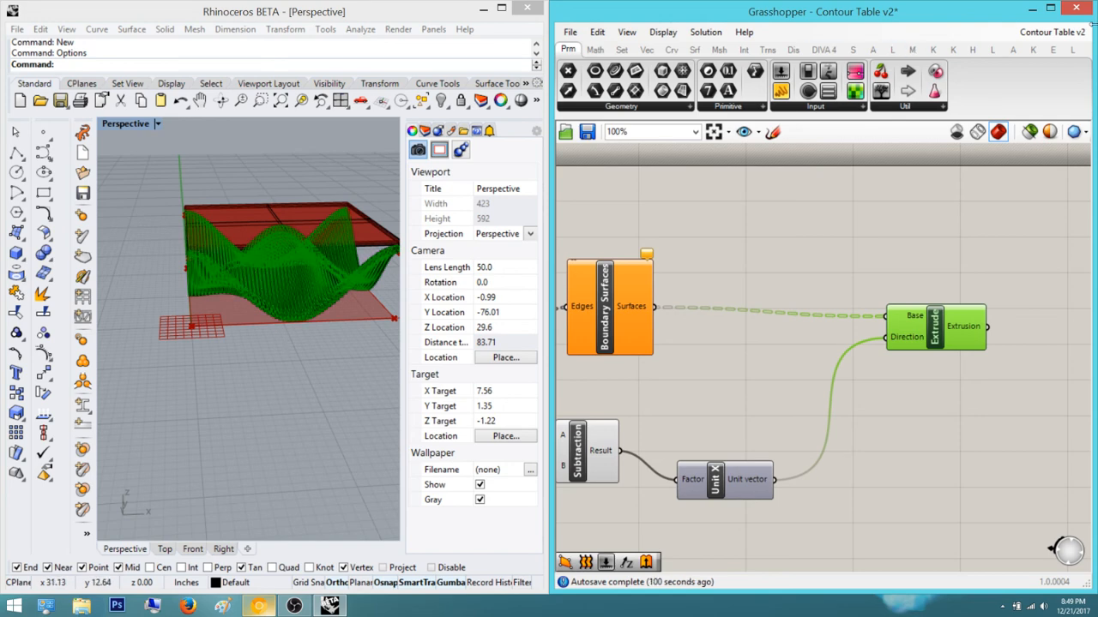
# Close the Grasshopper window and set Rhino's Perspective viewport to the Shaded display mode
pyautogui.click(1077, 8)
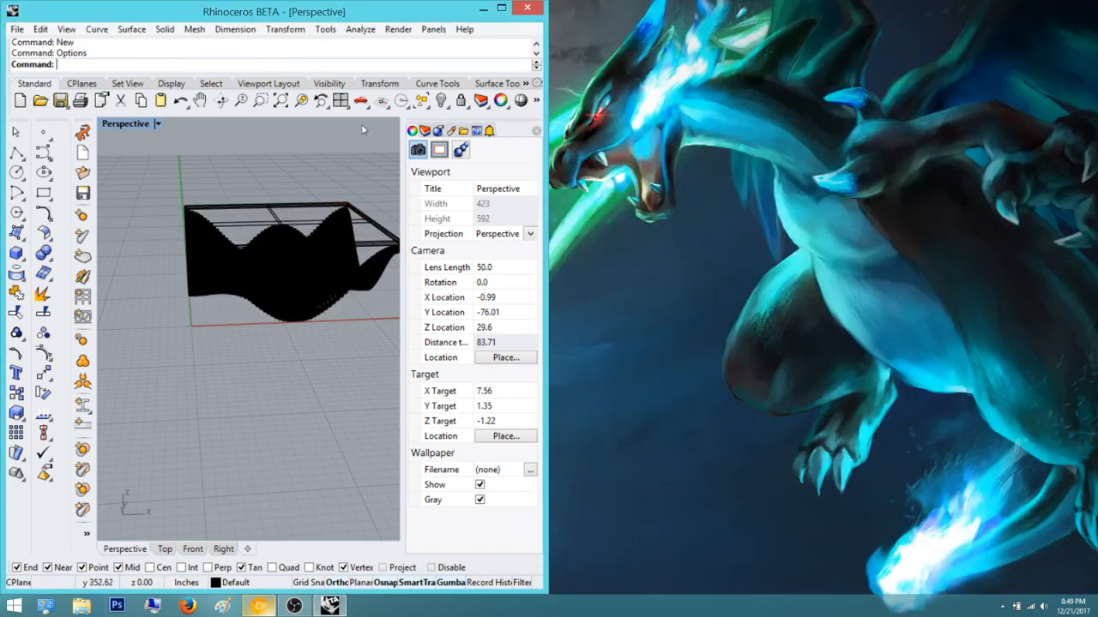
pyautogui.click(157, 123)
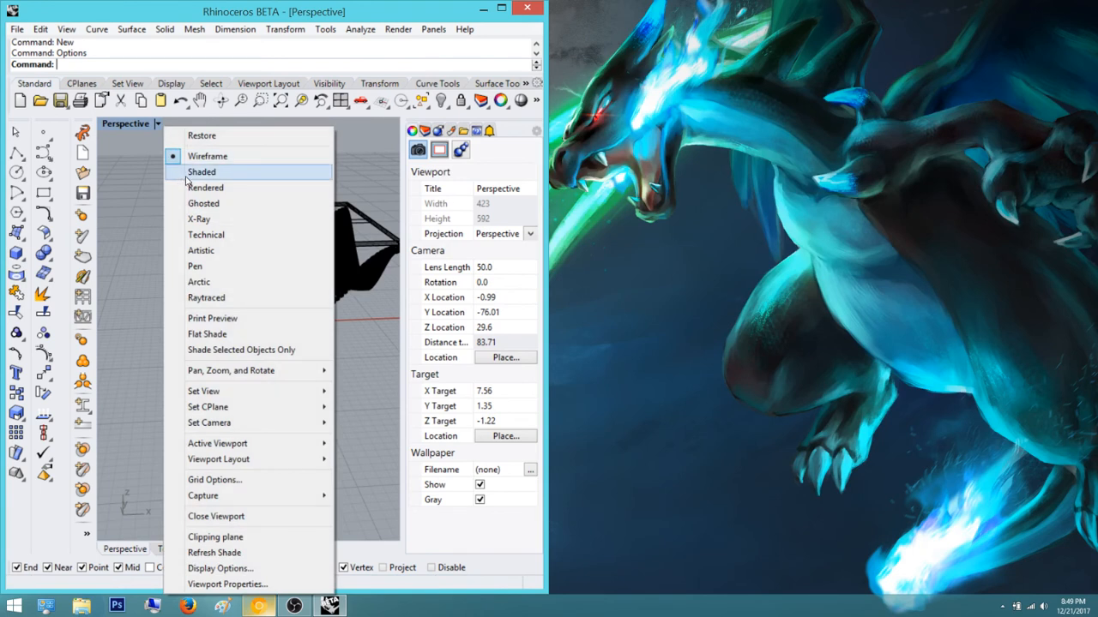
pyautogui.click(183, 175)
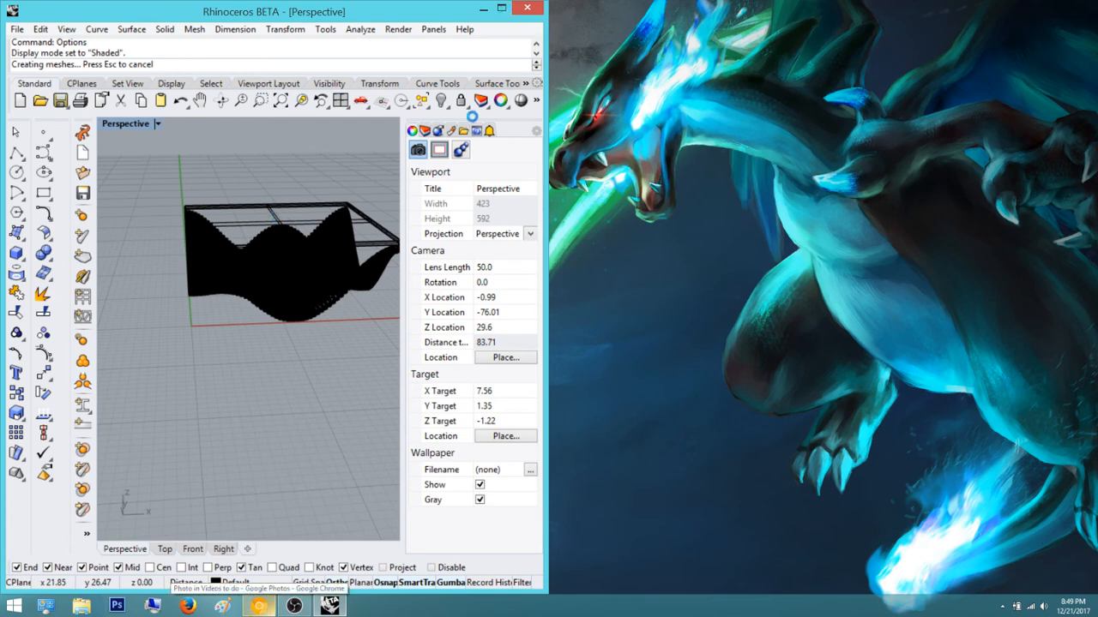
# Close the browser window with the reference photo and maximize the Rhino window
pyautogui.click(294, 606)
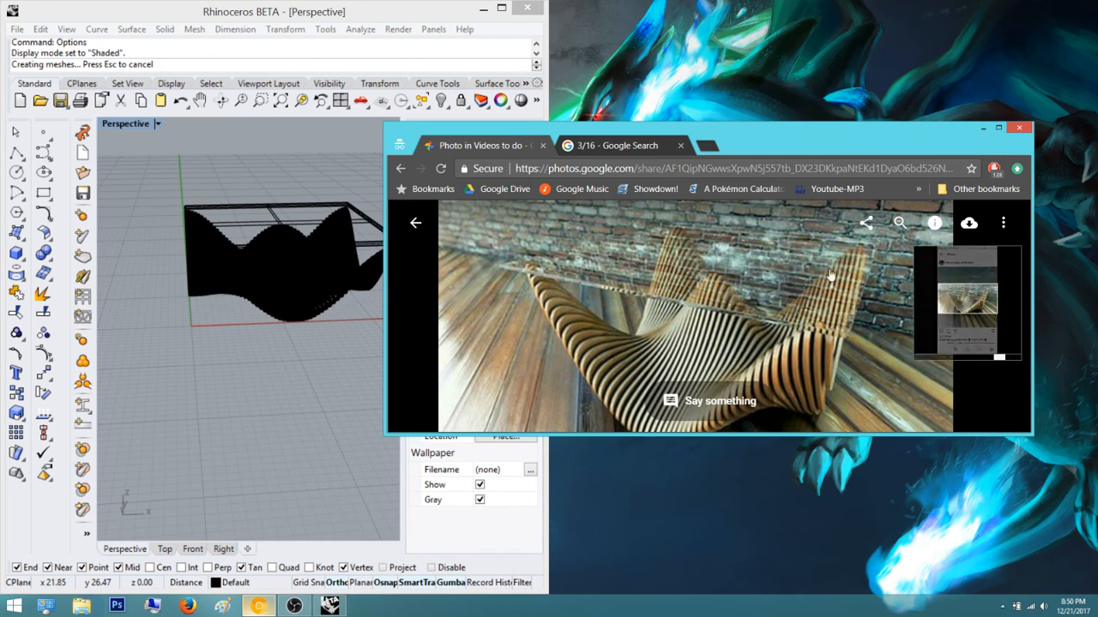
pyautogui.click(1020, 130)
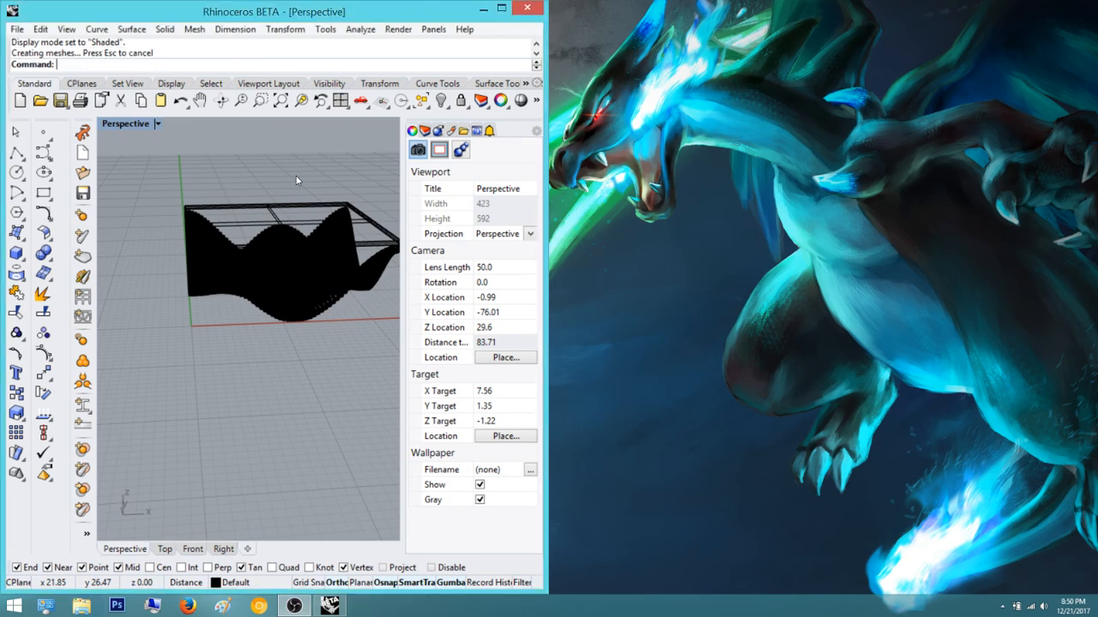
pyautogui.click(503, 8)
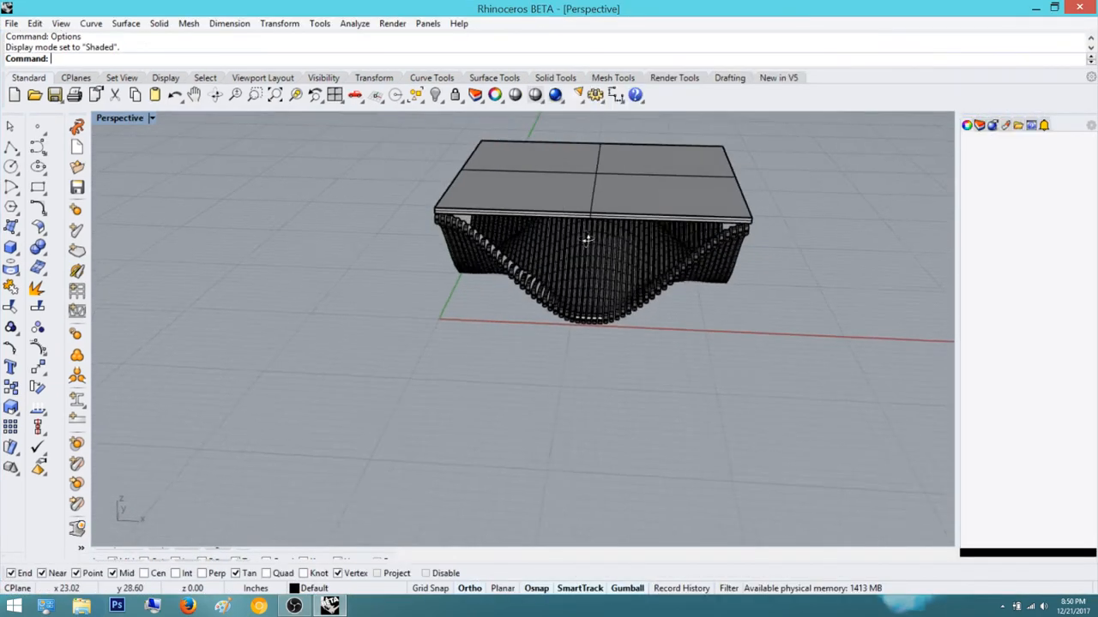
# Check all the baked solids for naked edges with ShowEdges, and close the edge analysis
pyautogui.moveTo(587, 240); pyautogui.dragTo(554, 247, button='right')
pyautogui.scroll(7, 599, 318)
pyautogui.moveTo(598, 317)
pyautogui.mouseDown(button='right')
pyautogui.moveTo(471, 306)
pyautogui.moveTo(597, 252)
pyautogui.moveTo(659, 207)
pyautogui.moveTo(730, 249)
pyautogui.moveTo(744, 280)
pyautogui.moveTo(618, 249)
pyautogui.moveTo(588, 226)
pyautogui.moveTo(455, 214)
pyautogui.moveTo(288, 228)
pyautogui.mouseUp(button='right')
pyautogui.scroll(-3, 536, 309)
pyautogui.scroll(10, 286, 225)
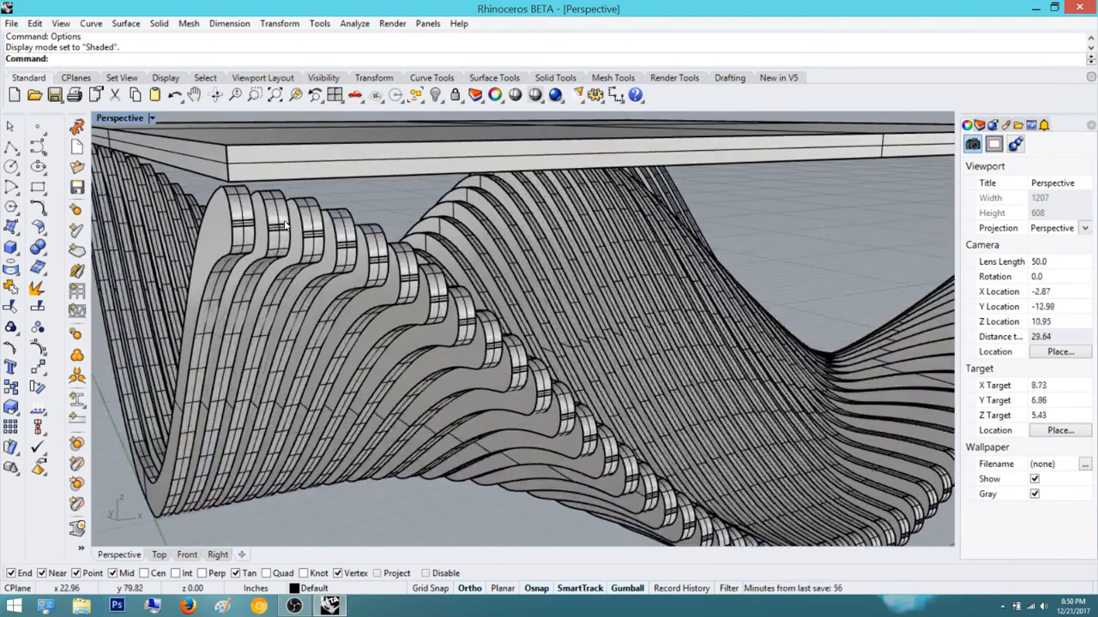
pyautogui.hotkey('ctrl', 'a')
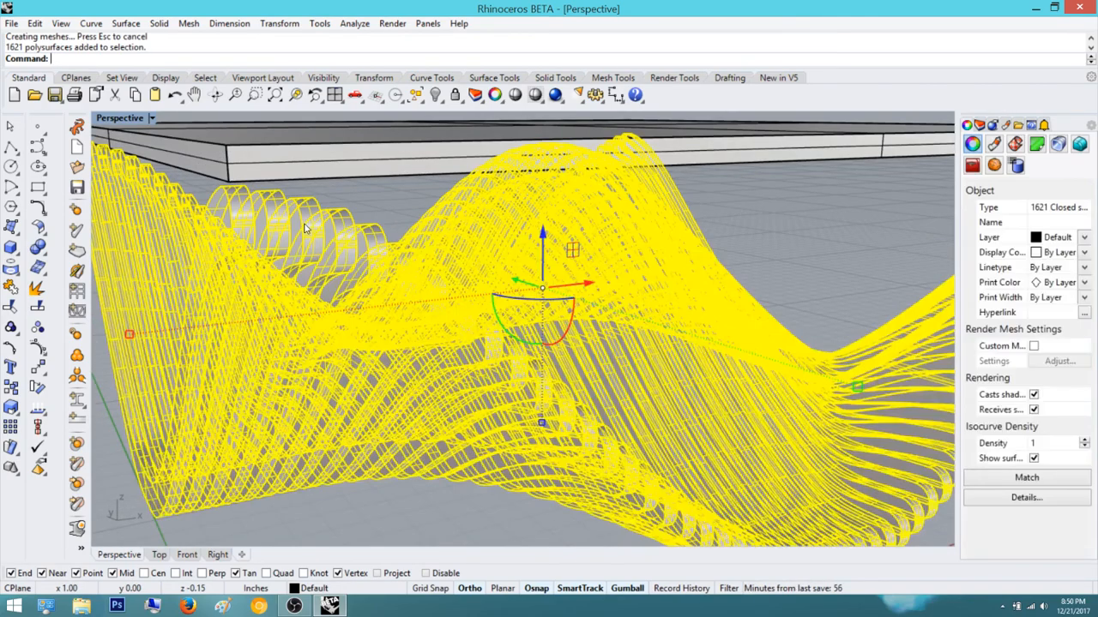
pyautogui.write('ShowEdges')
pyautogui.press('Return')
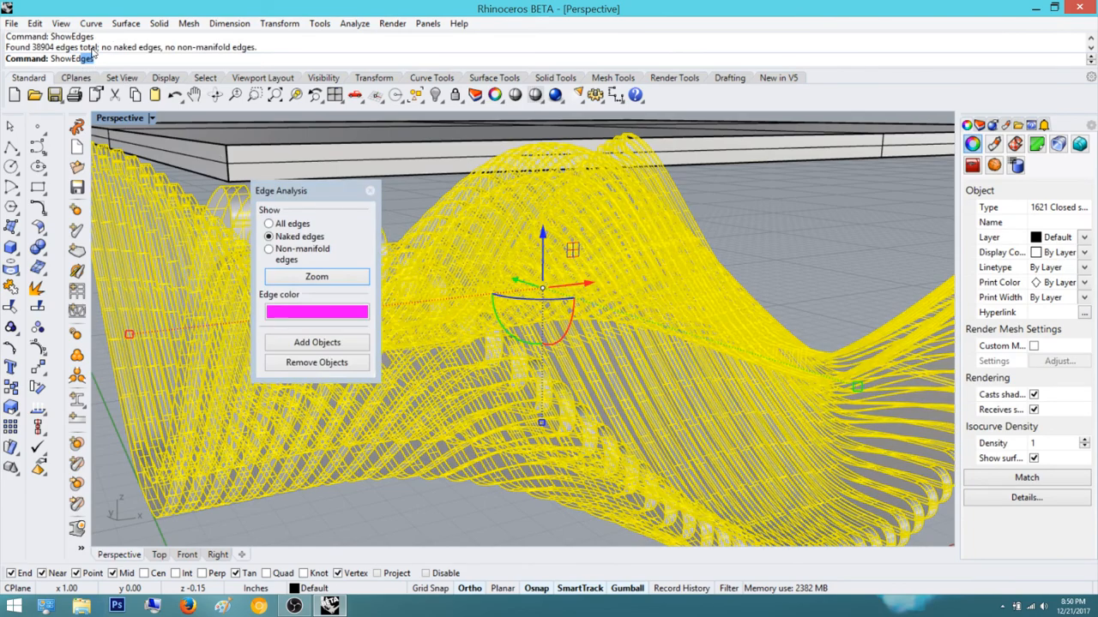
pyautogui.press('Escape')
pyautogui.click(370, 191)
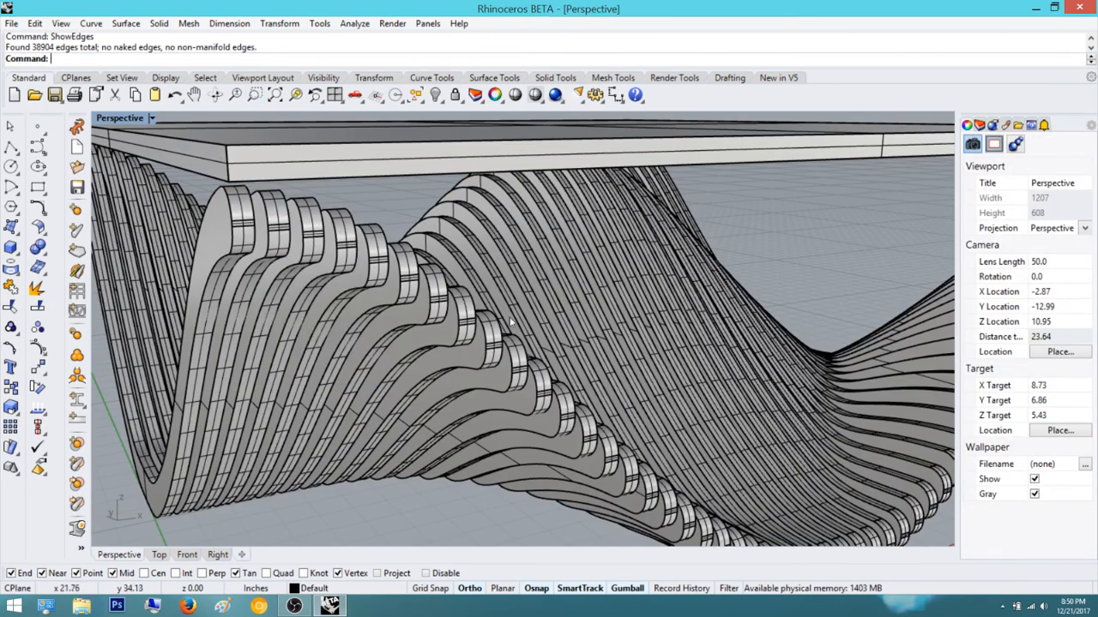
# Examine the shaded table from several sides, checking the slat shapes and the gap between the slat peaks and the flat top
pyautogui.moveTo(601, 319); pyautogui.dragTo(541, 287, button='right')
pyautogui.scroll(-4, 449, 332)
pyautogui.scroll(4, 441, 344)
pyautogui.moveTo(439, 349); pyautogui.dragTo(295, 310, button='right')
pyautogui.scroll(-2, 343, 313)
pyautogui.moveTo(621, 360); pyautogui.dragTo(445, 301, button='right')
pyautogui.scroll(-6, 448, 301)
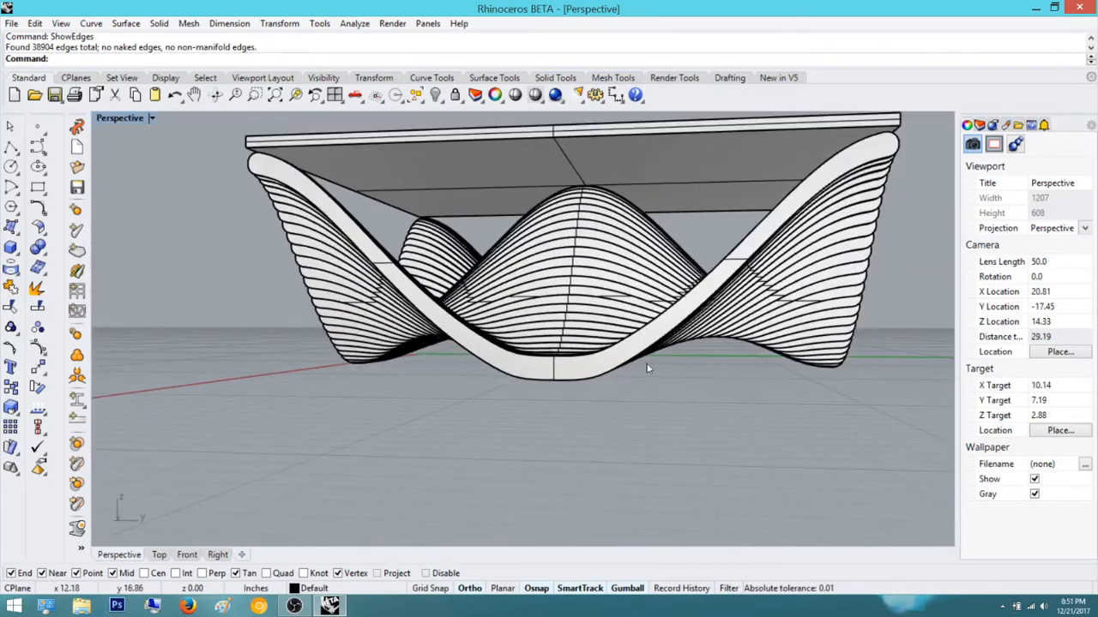
pyautogui.moveTo(649, 367); pyautogui.dragTo(470, 386, button='right')
pyautogui.moveTo(393, 286); pyautogui.dragTo(592, 290, button='right')
# Start moving the flat top with Vertical set to Yes, using the midpoint of its lower side edge as the base point
pyautogui.click(730, 207)
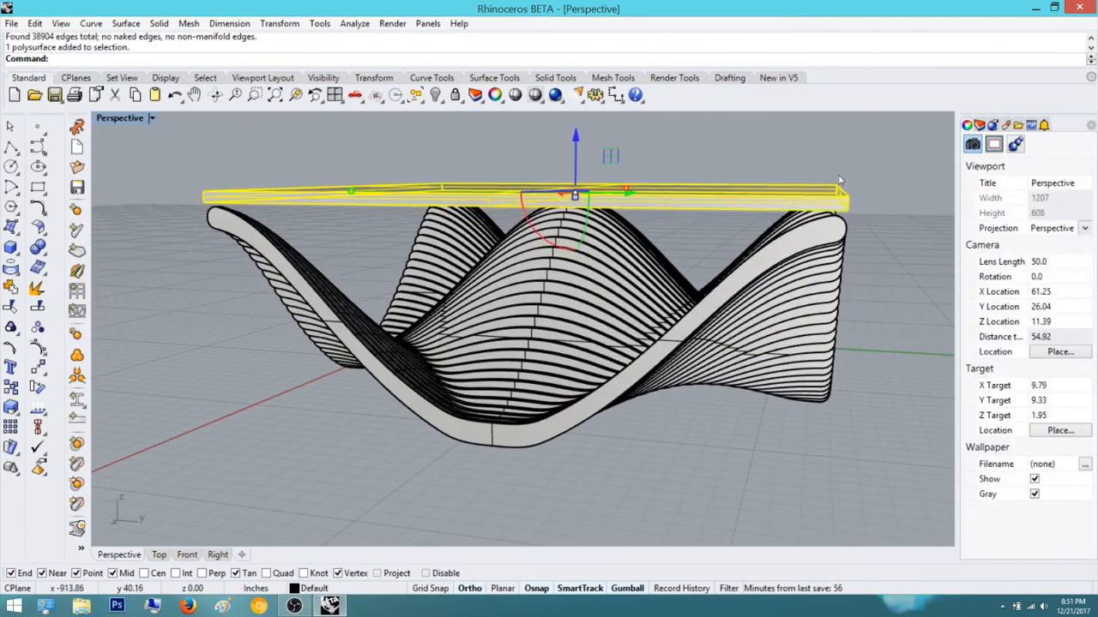
pyautogui.scroll(8, 847, 202)
pyautogui.scroll(-8, 847, 202)
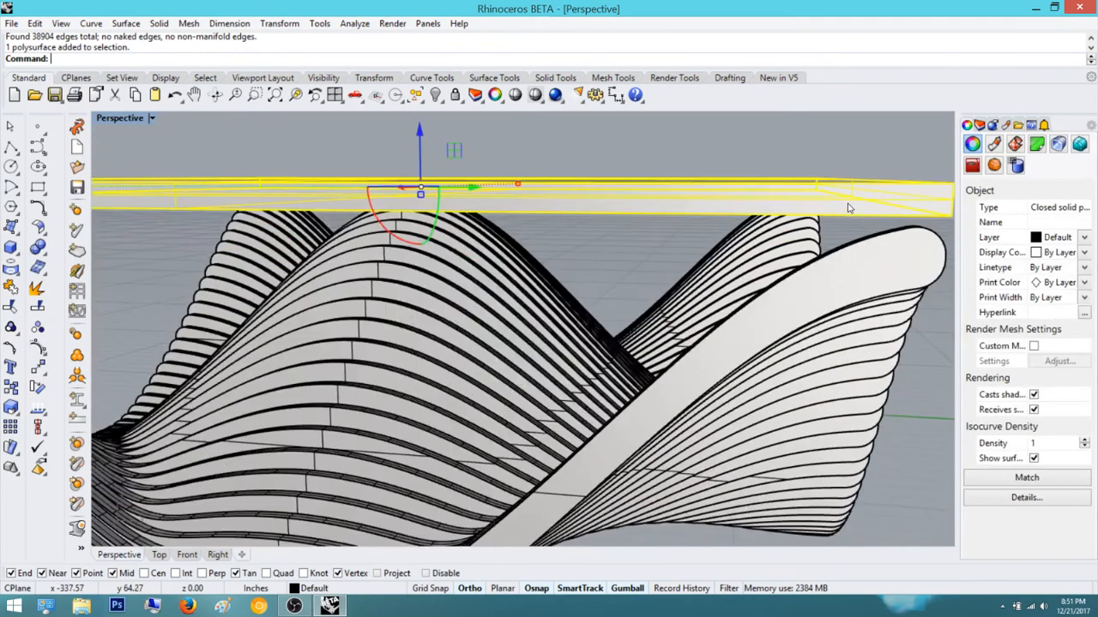
pyautogui.write('m')
pyautogui.press('Return')
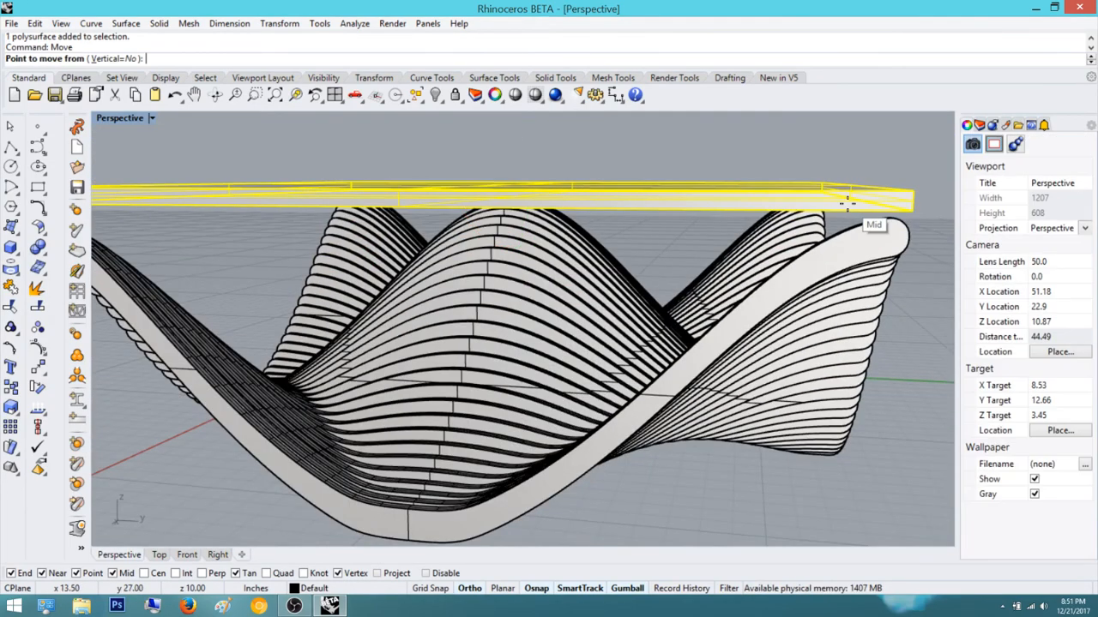
pyautogui.click(104, 58)
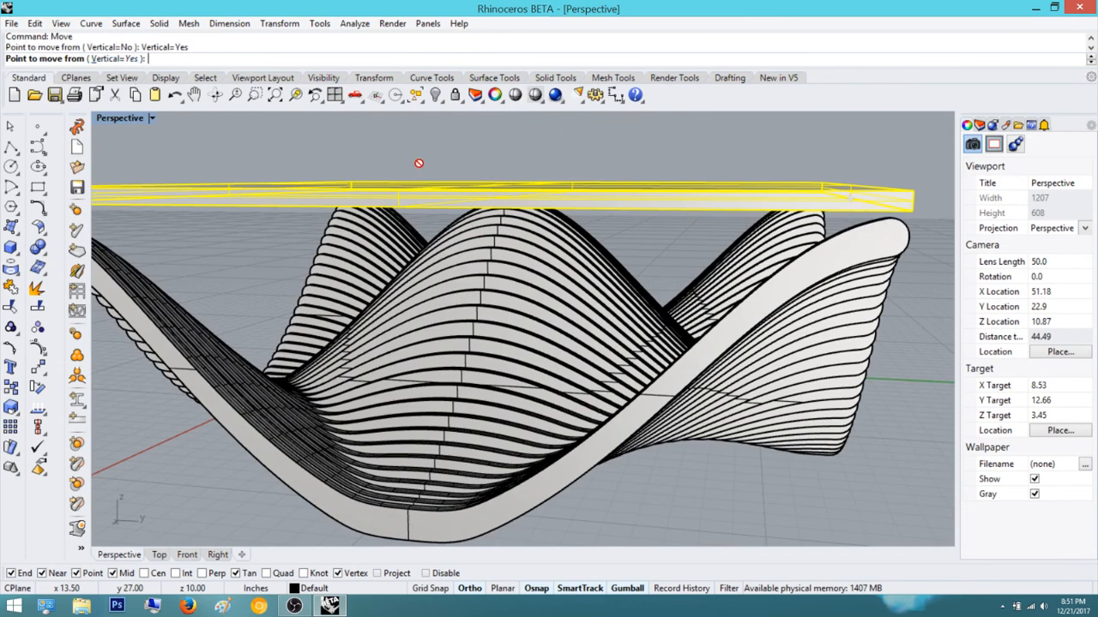
pyautogui.moveTo(560, 149); pyautogui.dragTo(614, 210, button='right')
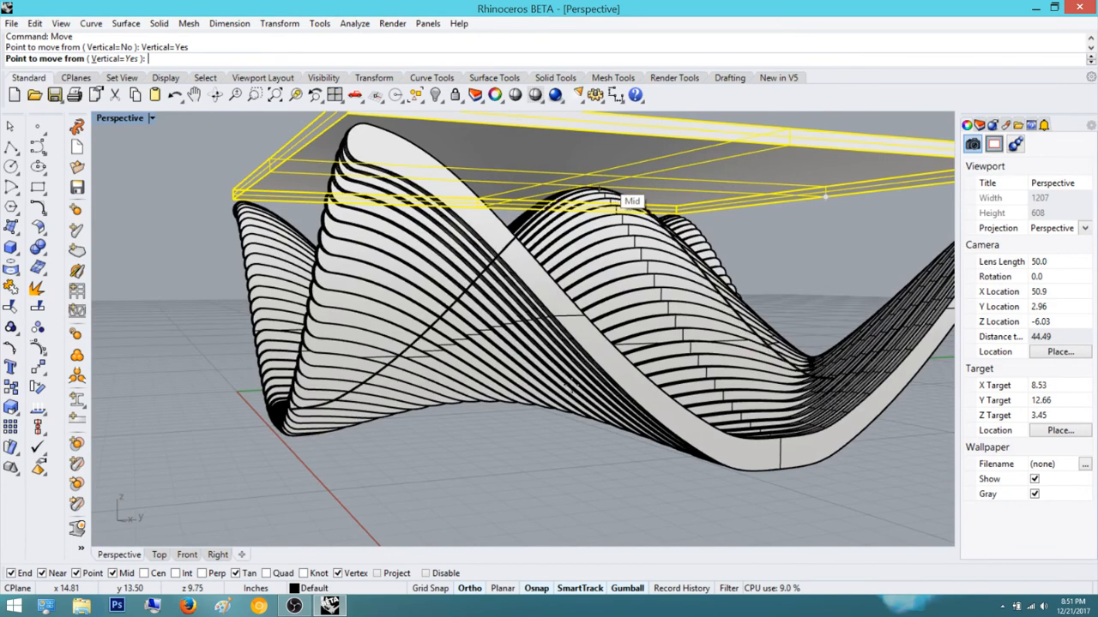
pyautogui.keyDown('shift'); pyautogui.moveTo(635, 271); pyautogui.dragTo(626, 377, button='right'); pyautogui.keyUp('shift')
pyautogui.scroll(-6, 661, 223)
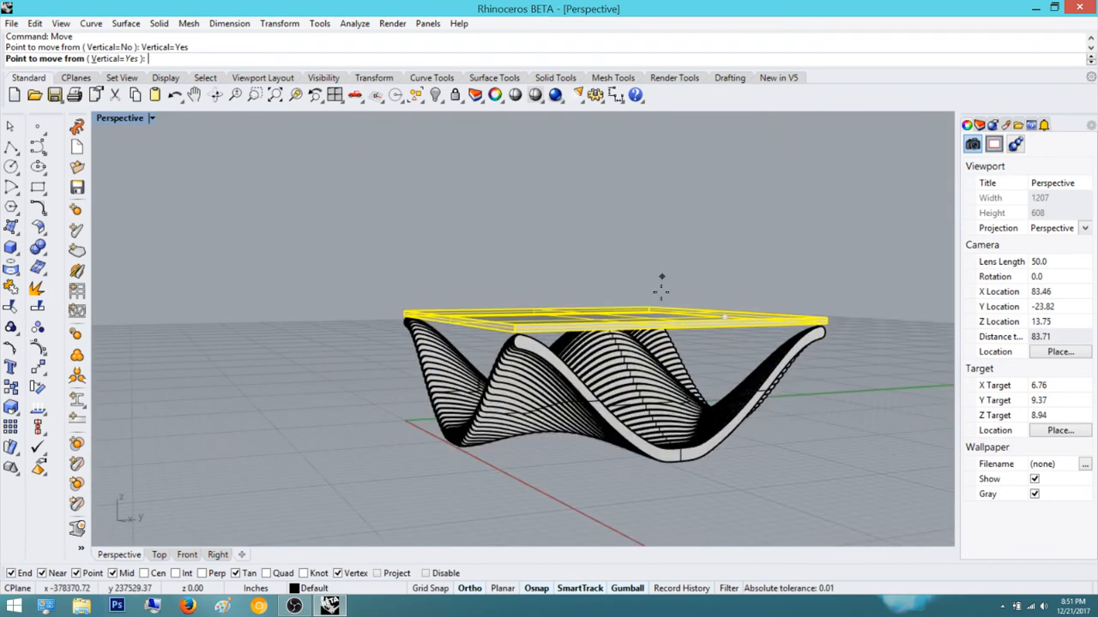
pyautogui.keyDown('shift'); pyautogui.moveTo(656, 286); pyautogui.dragTo(656, 247, button='right'); pyautogui.keyUp('shift')
pyautogui.moveTo(656, 247); pyautogui.dragTo(649, 203, button='right')
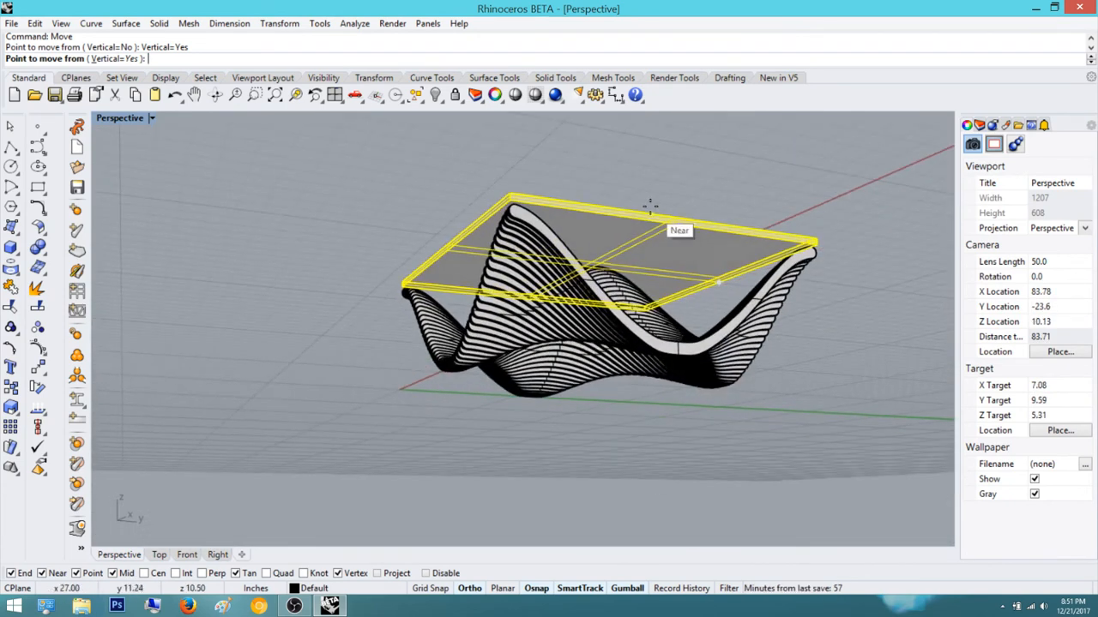
pyautogui.scroll(7, 652, 208)
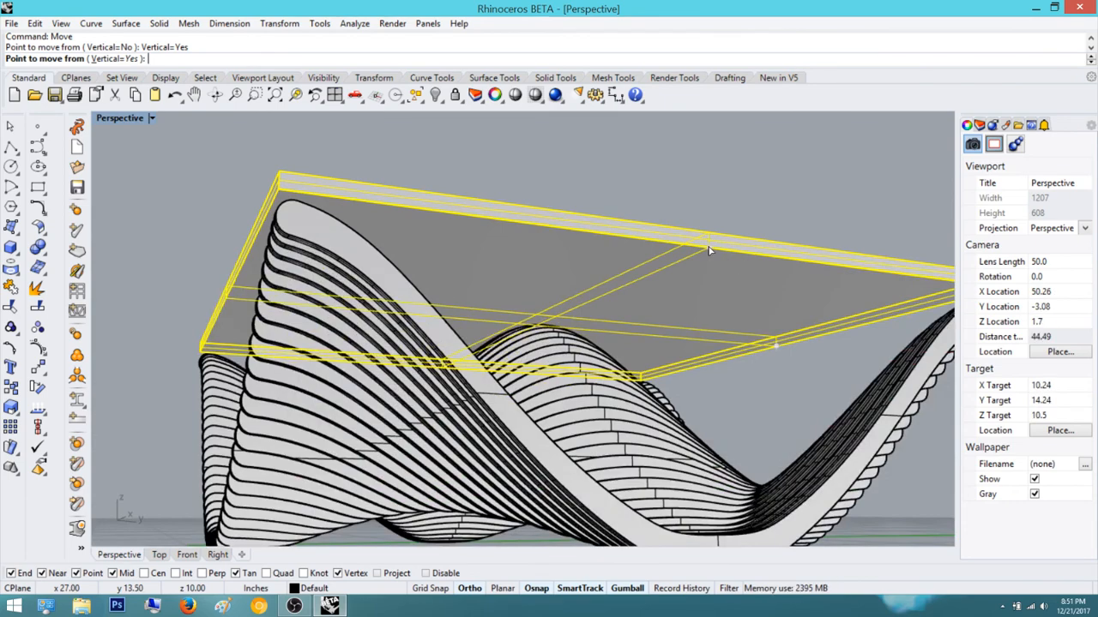
pyautogui.click(708, 246)
# Lower the flat top about 0.18 in to the tangent point on the crest of the end slat, and deselect it
pyautogui.scroll(-8, 707, 189)
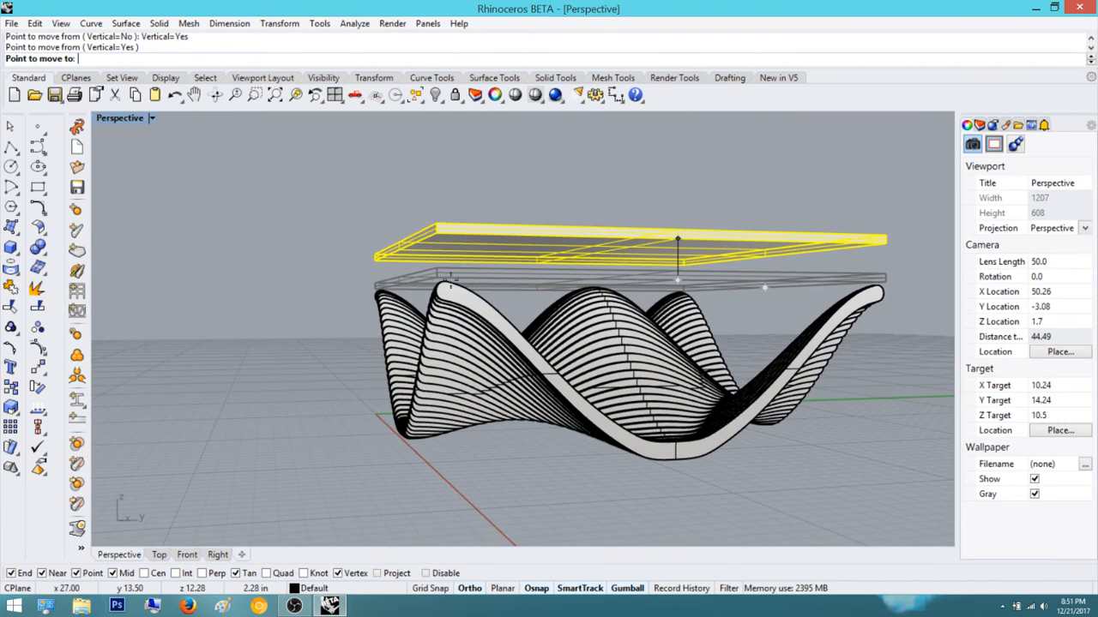
pyautogui.scroll(3, 450, 272)
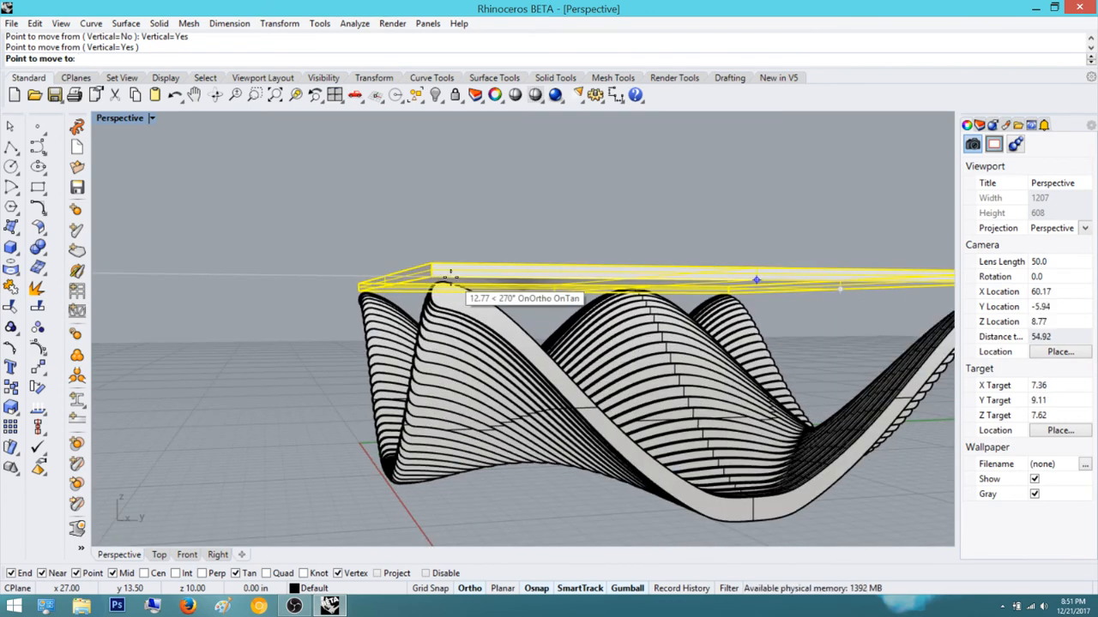
pyautogui.scroll(5, 446, 283)
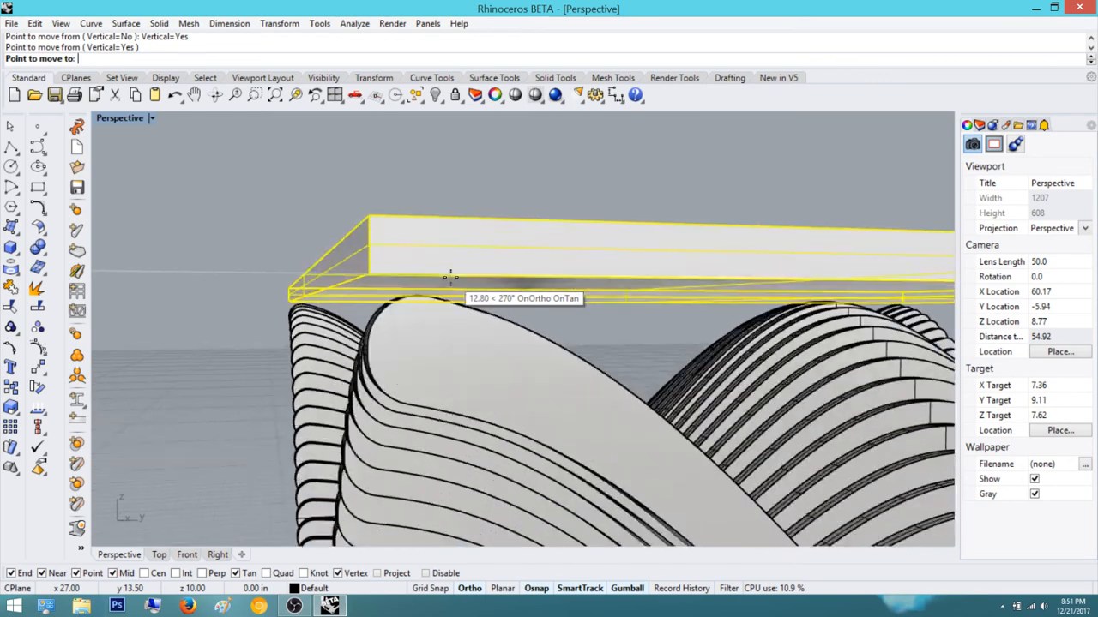
pyautogui.scroll(4, 386, 337)
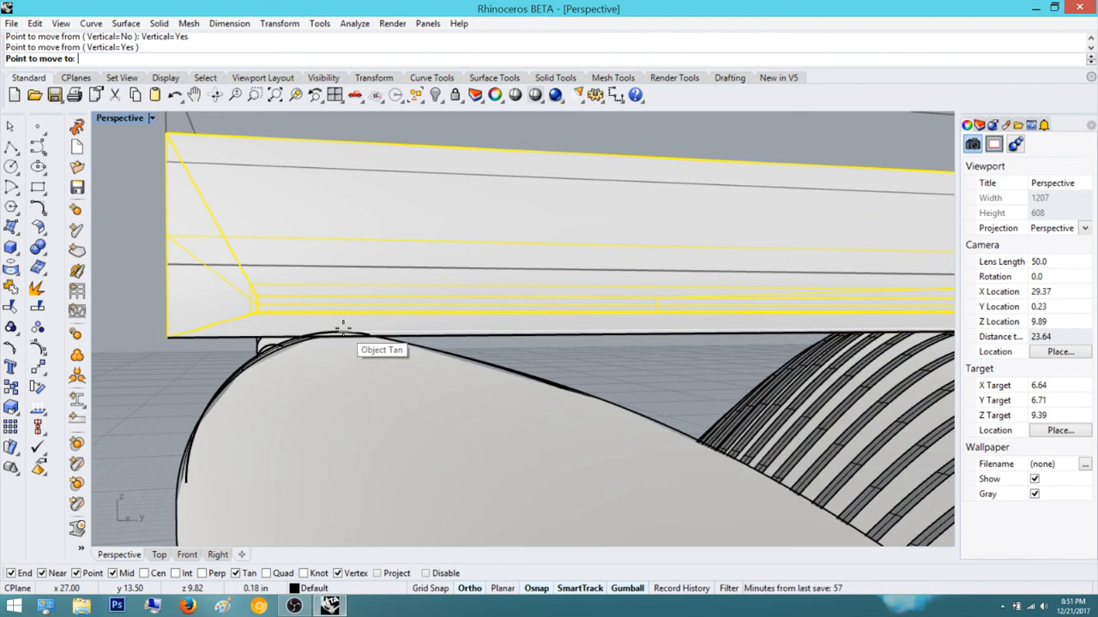
pyautogui.click(343, 326)
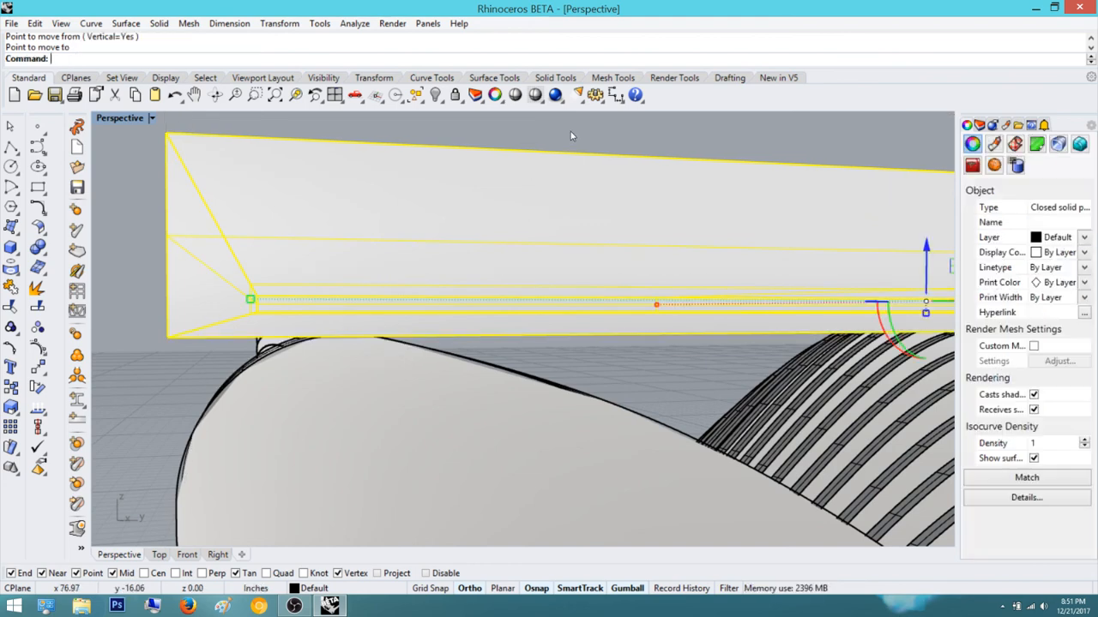
pyautogui.press('Escape')
# Examine the lowered top around the table, checking how its underside meets the slat peaks at the corners
pyautogui.moveTo(429, 276); pyautogui.dragTo(502, 292, button='right')
pyautogui.scroll(-3, 405, 297)
pyautogui.moveTo(405, 297); pyautogui.dragTo(557, 276, button='right')
pyautogui.scroll(3, 398, 304)
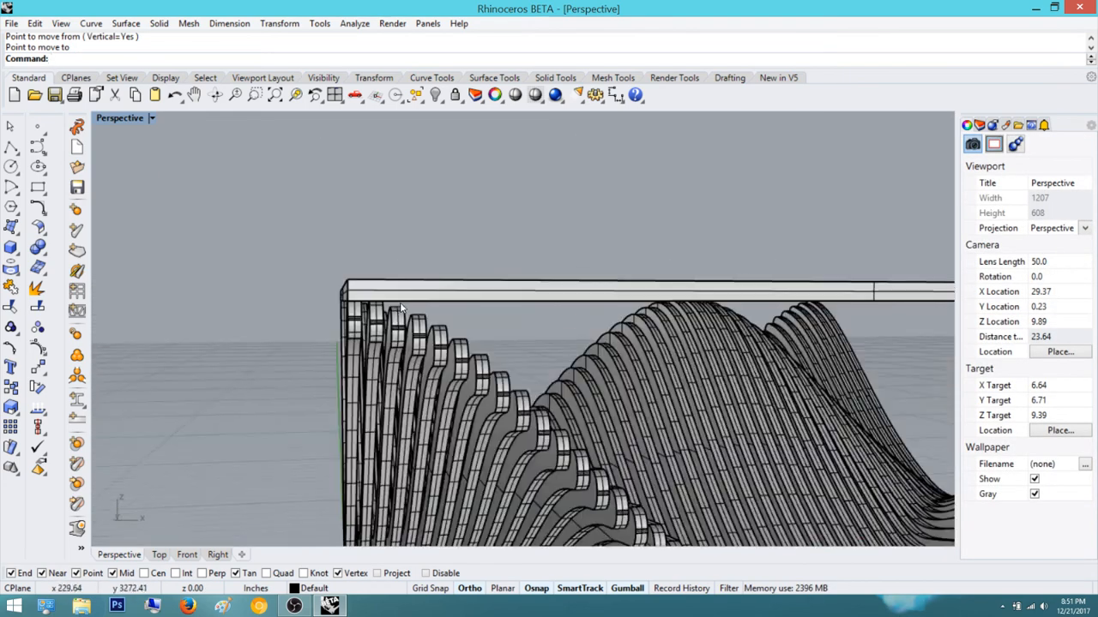
pyautogui.moveTo(359, 301); pyautogui.dragTo(770, 359, button='right')
pyautogui.scroll(-3, 592, 330)
pyautogui.moveTo(895, 333); pyautogui.dragTo(916, 376, button='right')
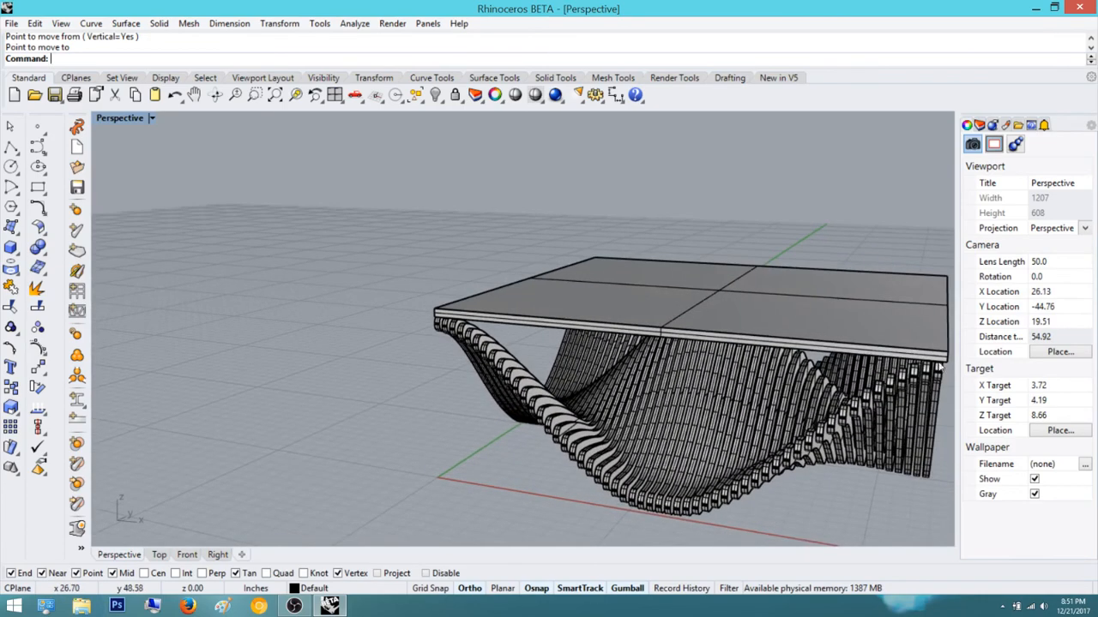
pyautogui.scroll(8, 916, 375)
pyautogui.moveTo(600, 325); pyautogui.dragTo(539, 309, button='right')
pyautogui.scroll(-8, 538, 309)
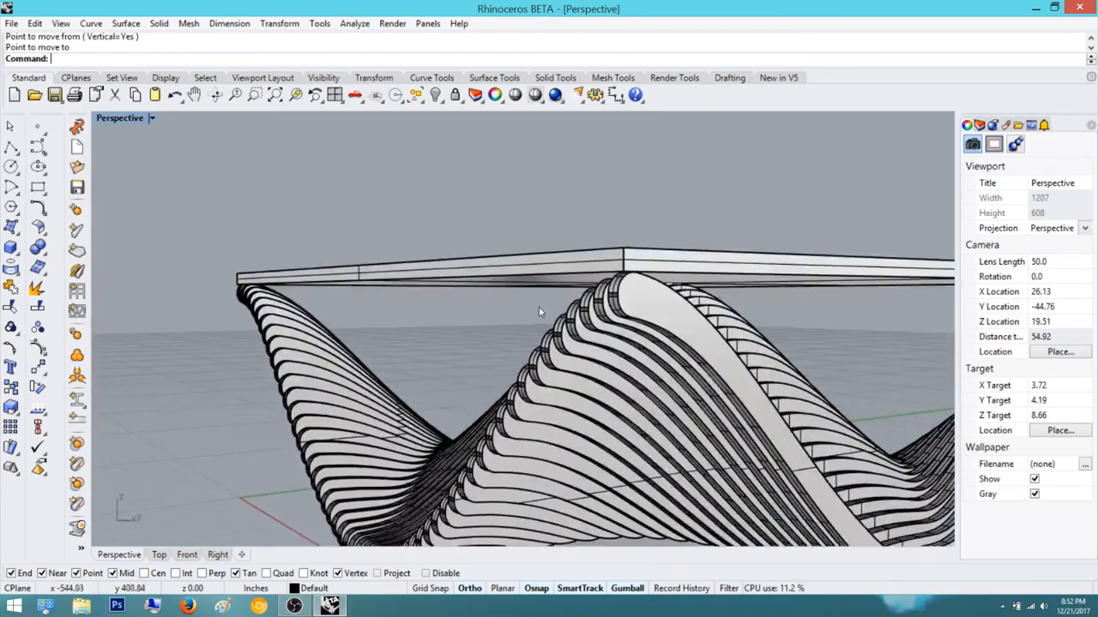
# Draw a large flat rectangular plane on the ground beneath the table, extending well beyond it on all sides
pyautogui.moveTo(465, 301); pyautogui.dragTo(621, 396, button='right')
pyautogui.scroll(-5, 621, 396)
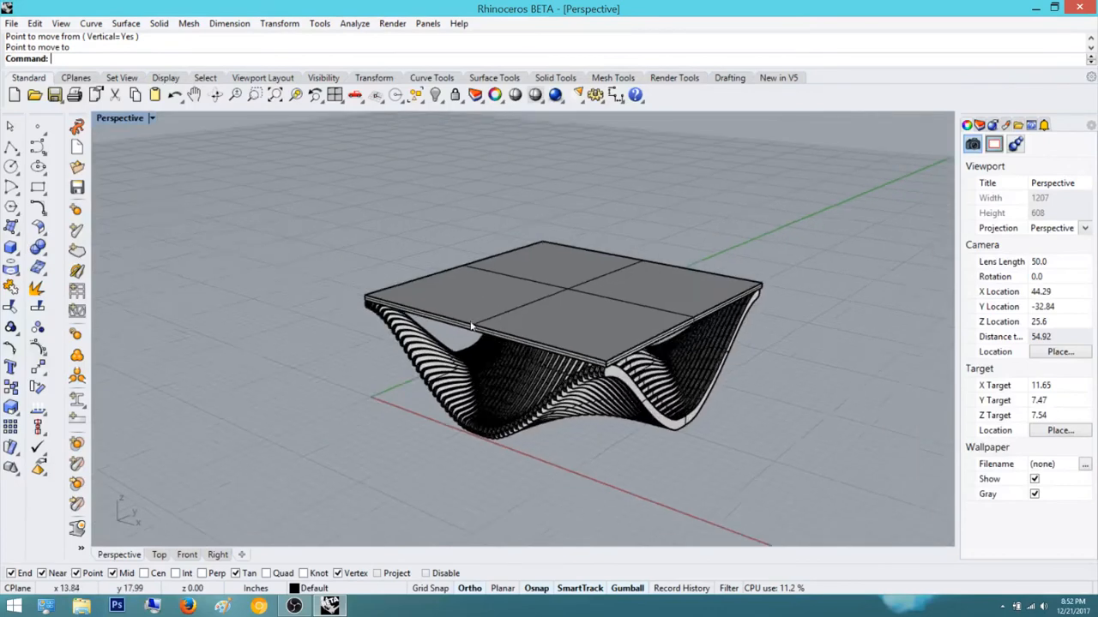
pyautogui.scroll(-3, 536, 327)
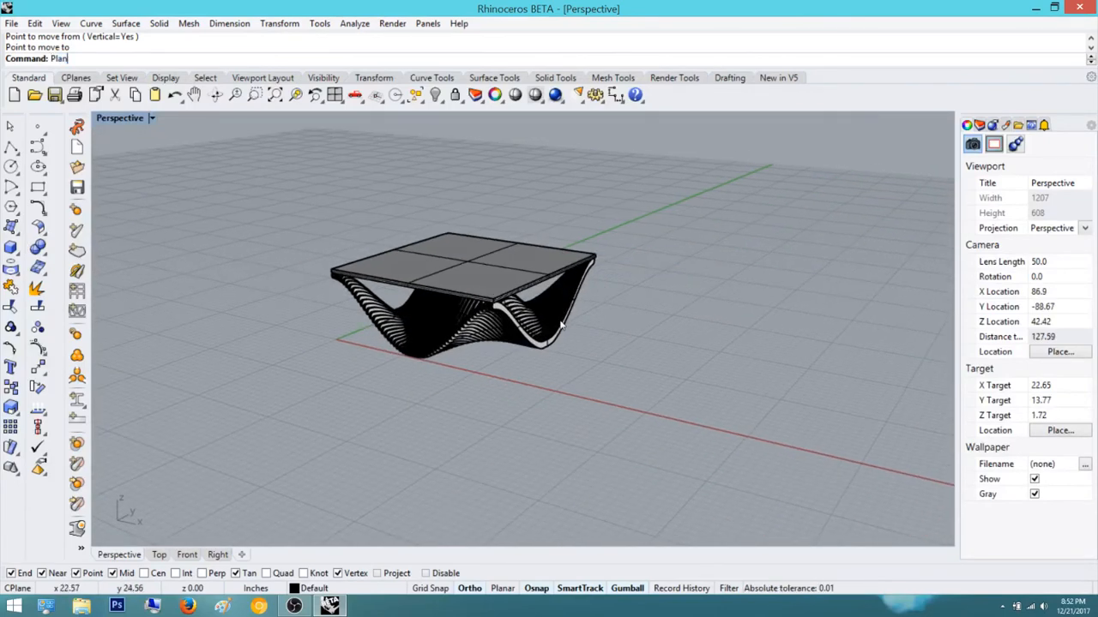
pyautogui.write('e')
pyautogui.press('Return')
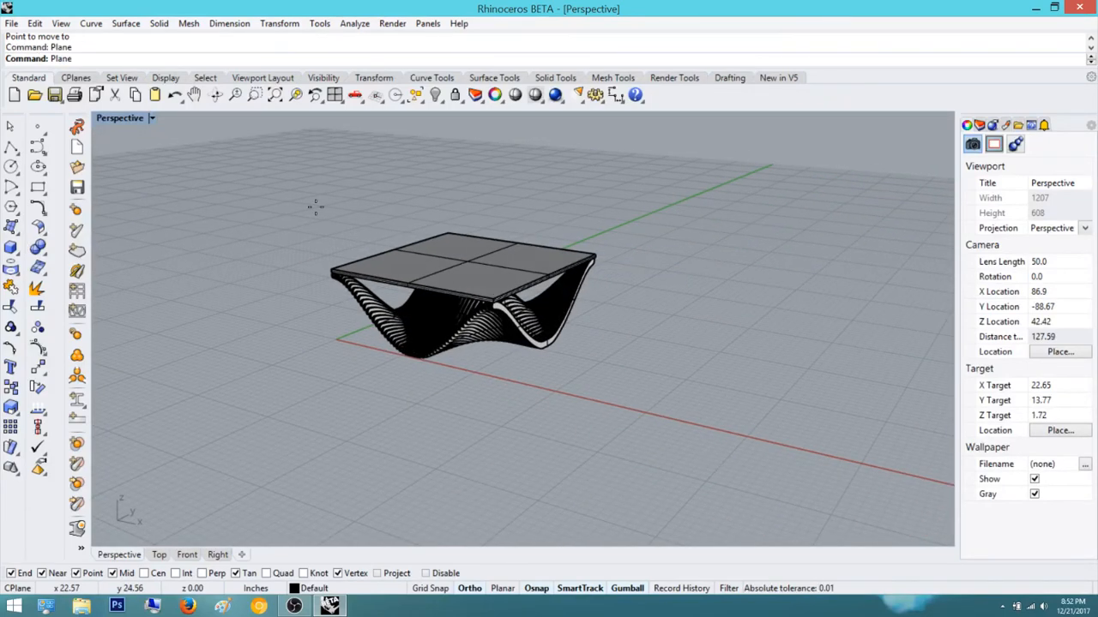
pyautogui.click(722, 466)
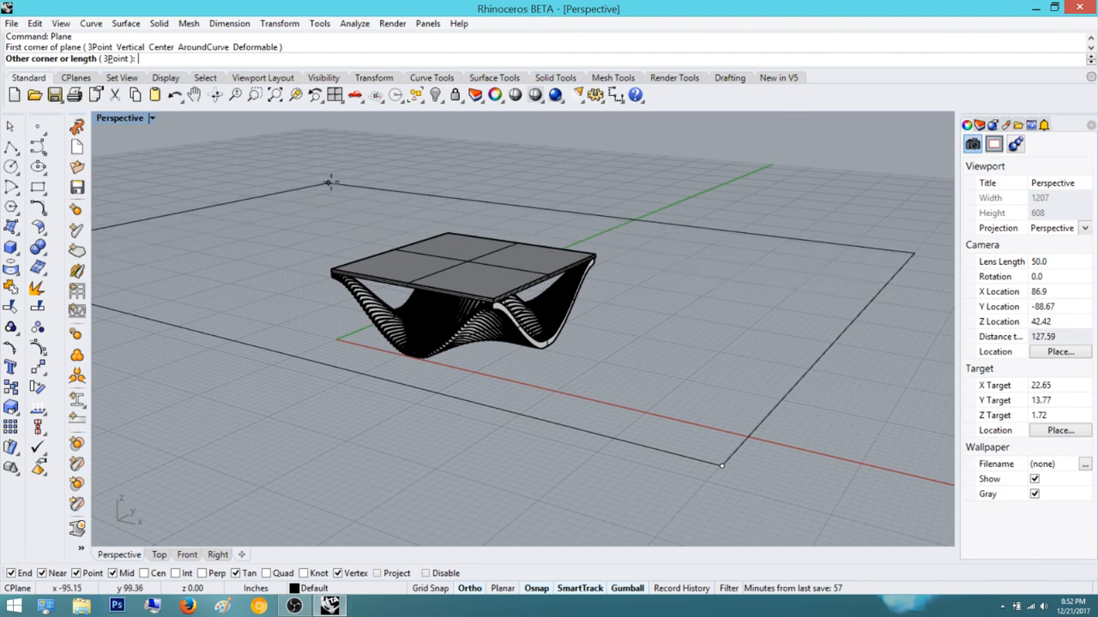
pyautogui.click(330, 183)
# Stretch the ground plane along Y, shift it about 33 in along positive X beneath the table, and deselect it
pyautogui.scroll(5, 640, 278)
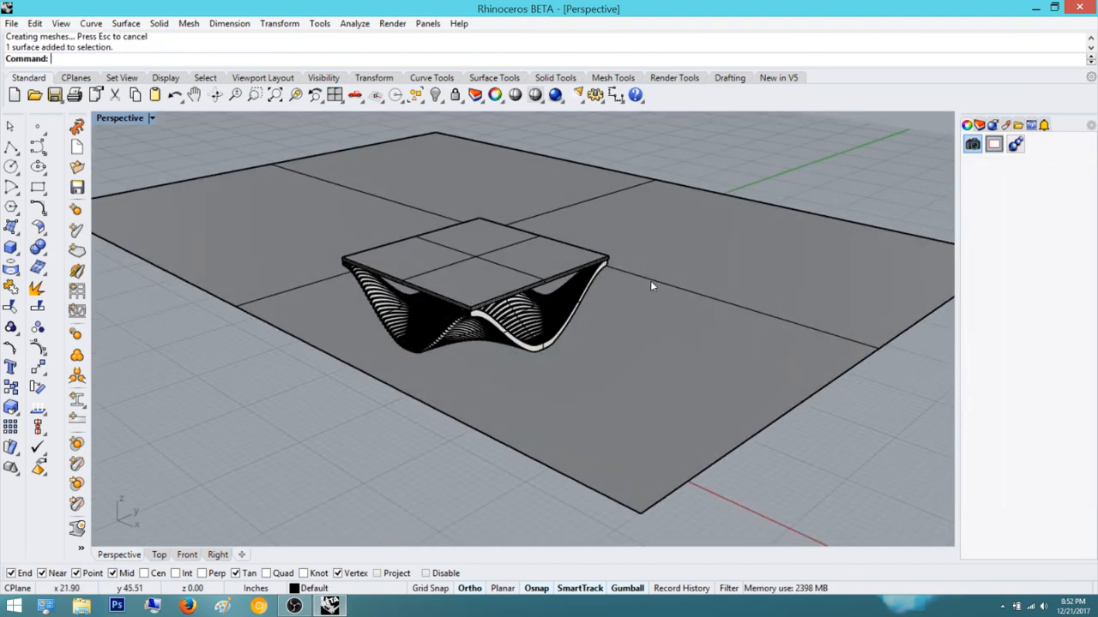
pyautogui.moveTo(446, 257); pyautogui.dragTo(320, 361, button='right')
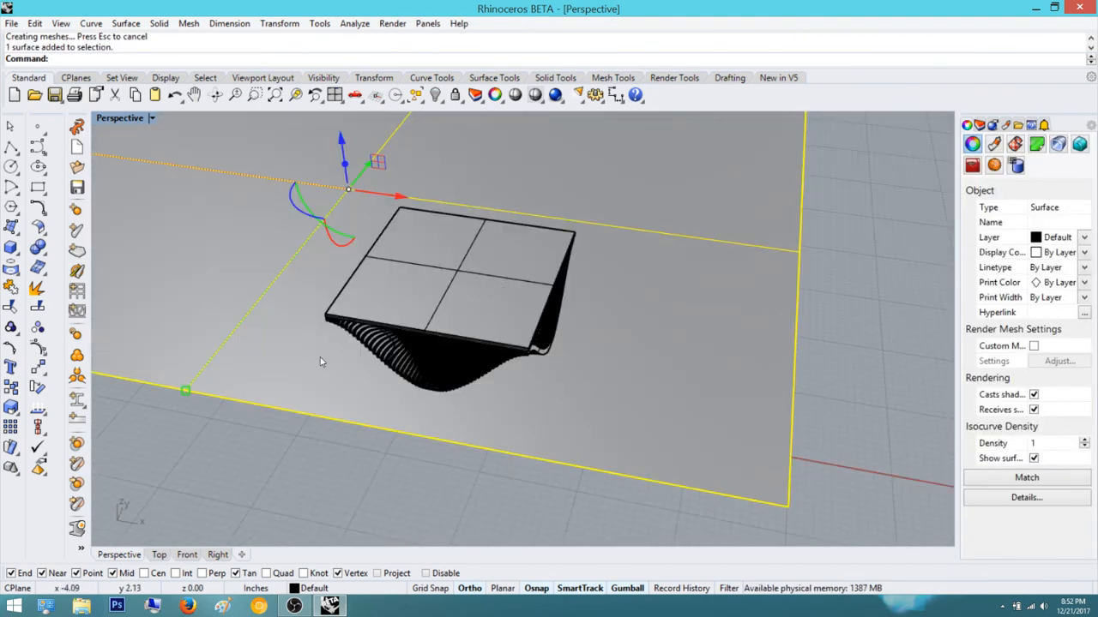
pyautogui.scroll(-4, 338, 362)
pyautogui.moveTo(403, 377); pyautogui.dragTo(224, 298, button='right')
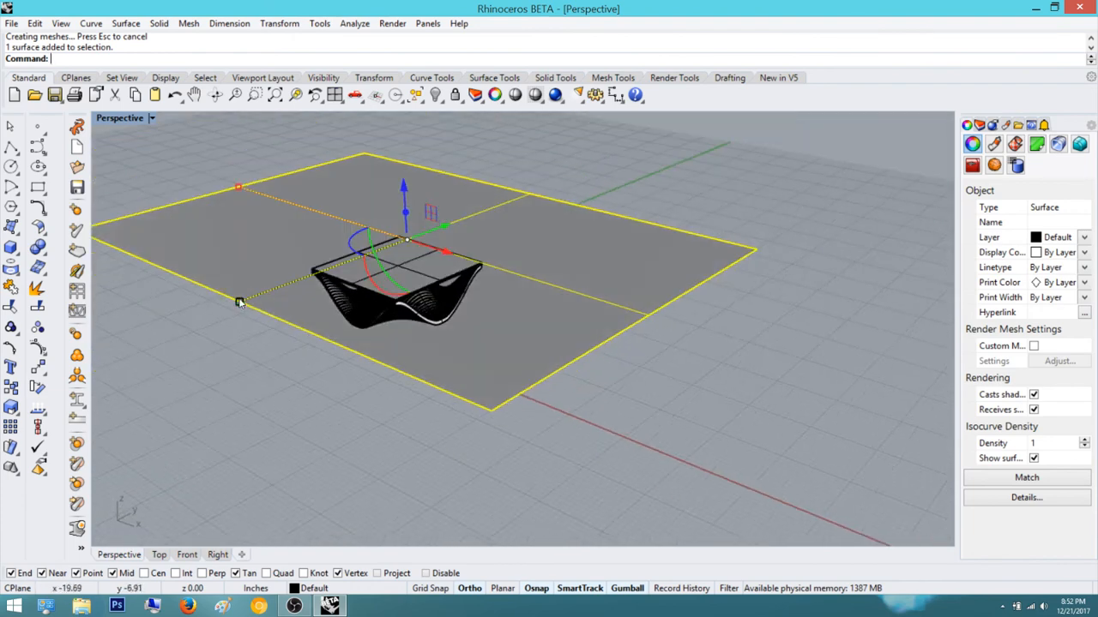
pyautogui.moveTo(240, 303); pyautogui.dragTo(159, 329)
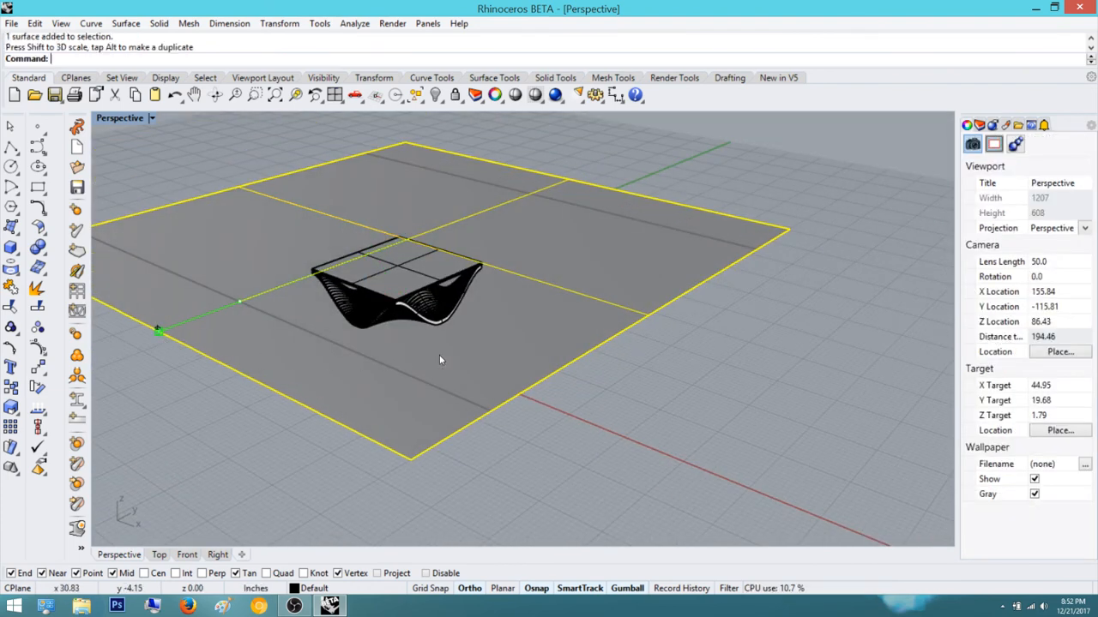
pyautogui.moveTo(439, 249); pyautogui.dragTo(533, 290)
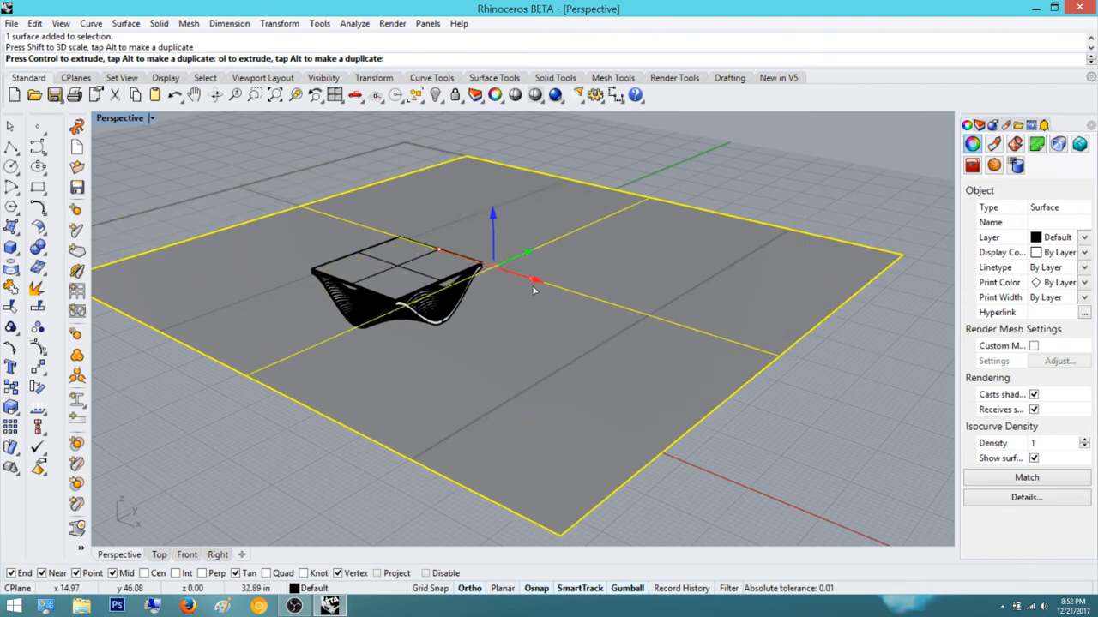
pyautogui.press('Escape')
# Set the perspective view to the Rendered display mode and inspect the table and its shadows from several sides
pyautogui.scroll(5, 470, 236)
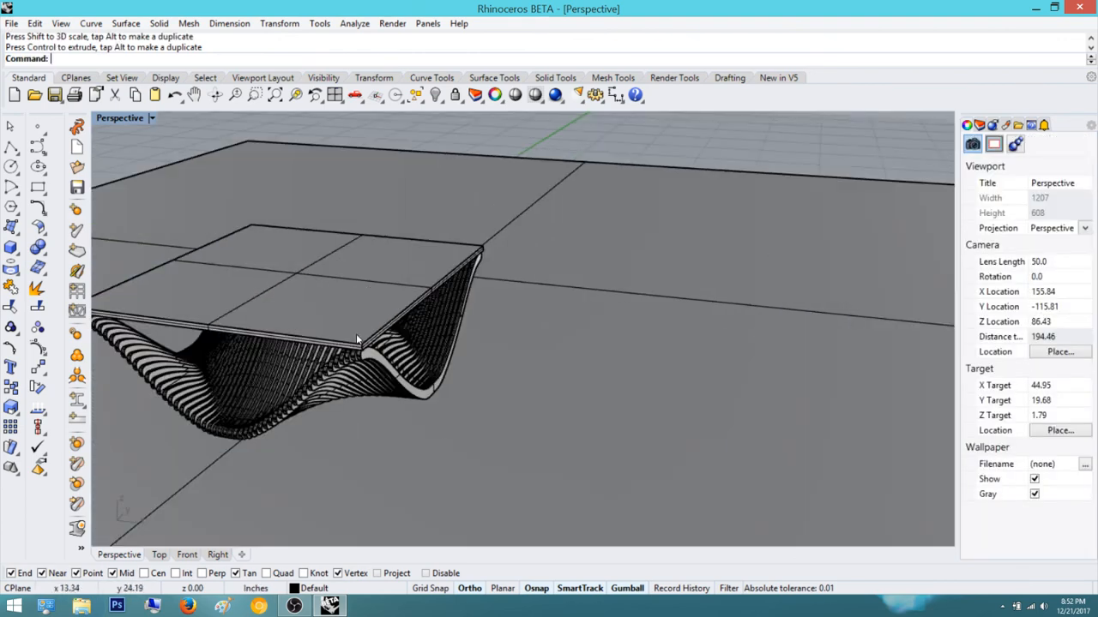
pyautogui.scroll(1, 360, 333)
pyautogui.keyDown('shift'); pyautogui.moveTo(470, 303); pyautogui.dragTo(729, 225, button='right'); pyautogui.keyUp('shift')
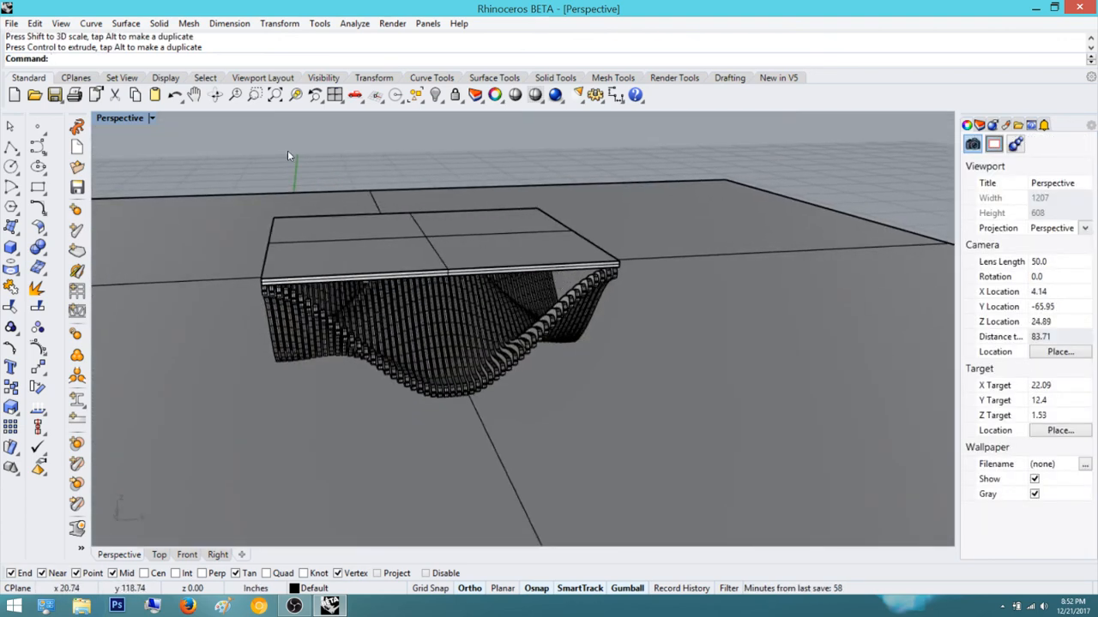
pyautogui.click(153, 118)
pyautogui.click(175, 186)
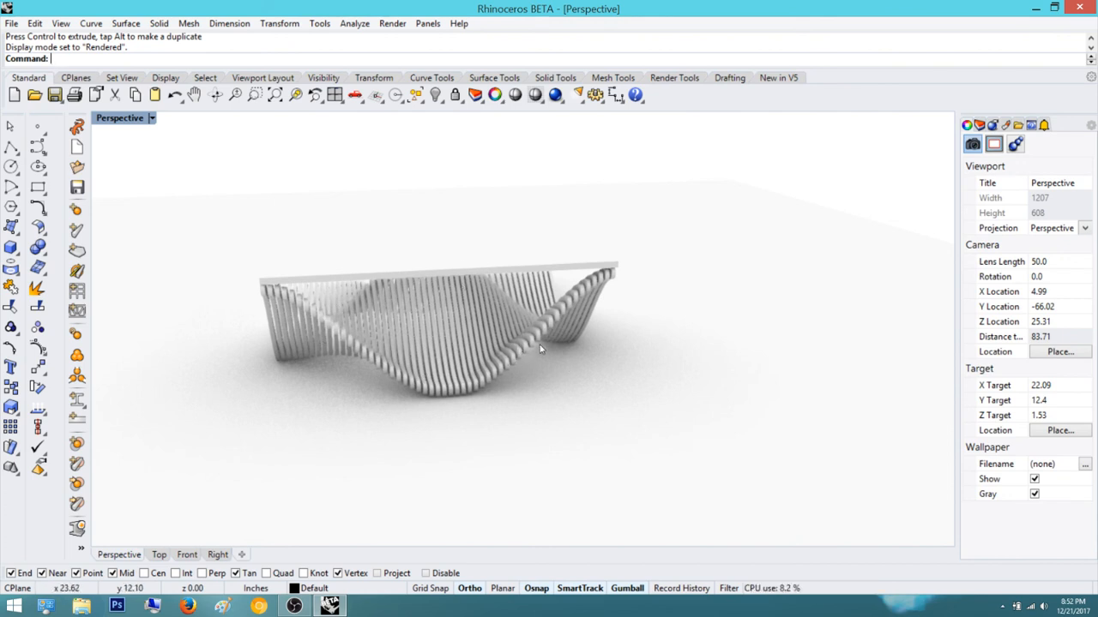
pyautogui.moveTo(540, 348); pyautogui.dragTo(352, 264, button='right')
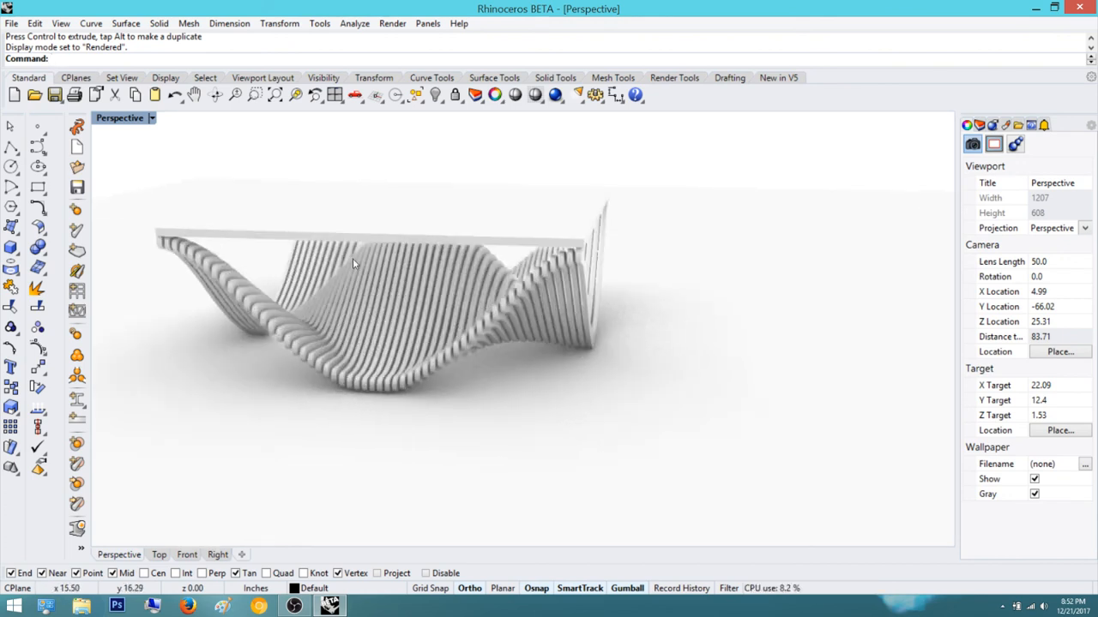
pyautogui.moveTo(470, 283); pyautogui.dragTo(564, 259, button='right')
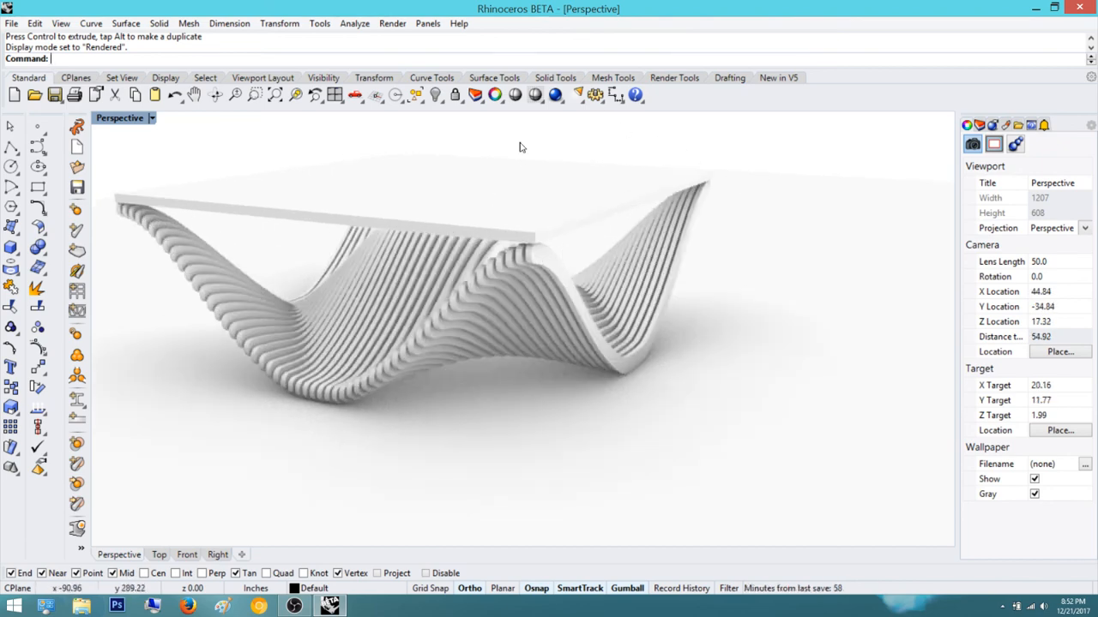
pyautogui.moveTo(464, 300); pyautogui.dragTo(487, 284, button='right')
# Select the flat tabletop and change its object layer to Layer 01
pyautogui.click(518, 231)
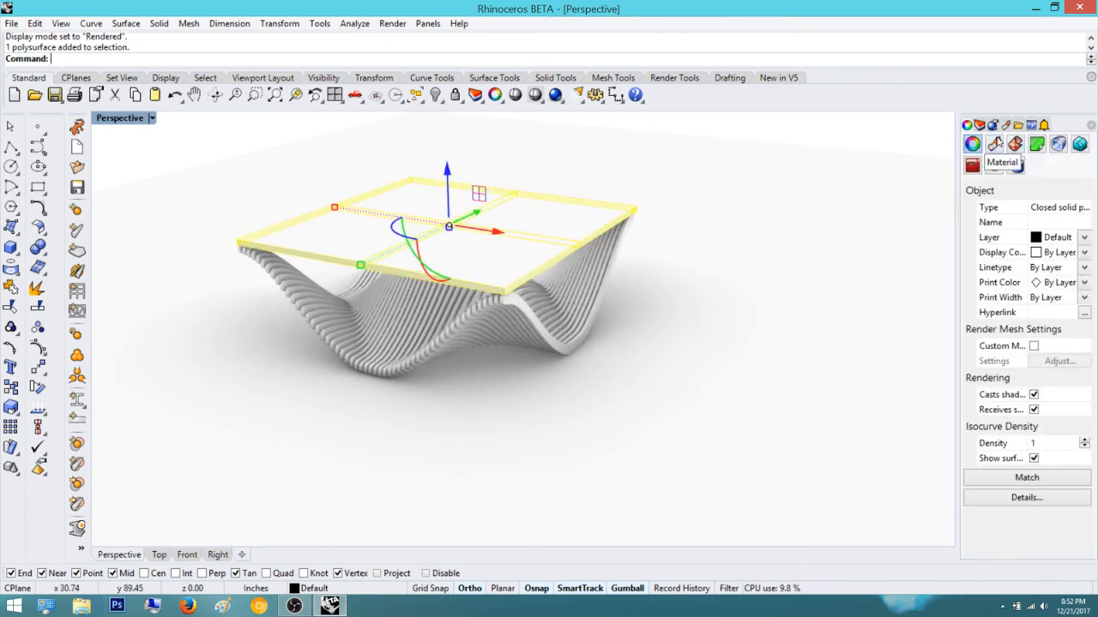
pyautogui.click(979, 125)
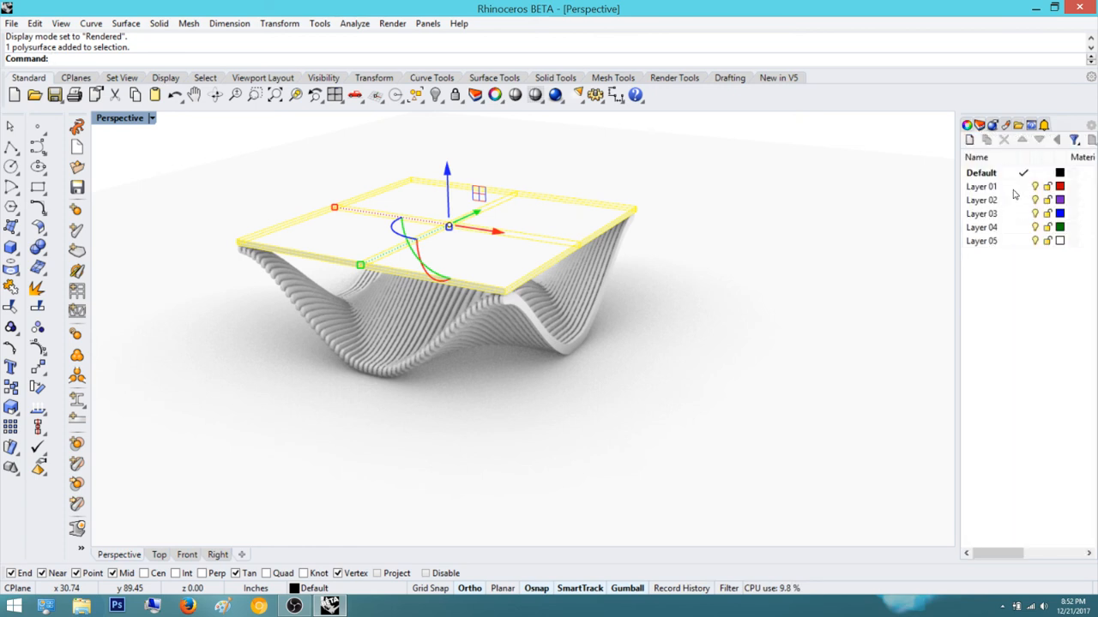
pyautogui.click(1001, 241)
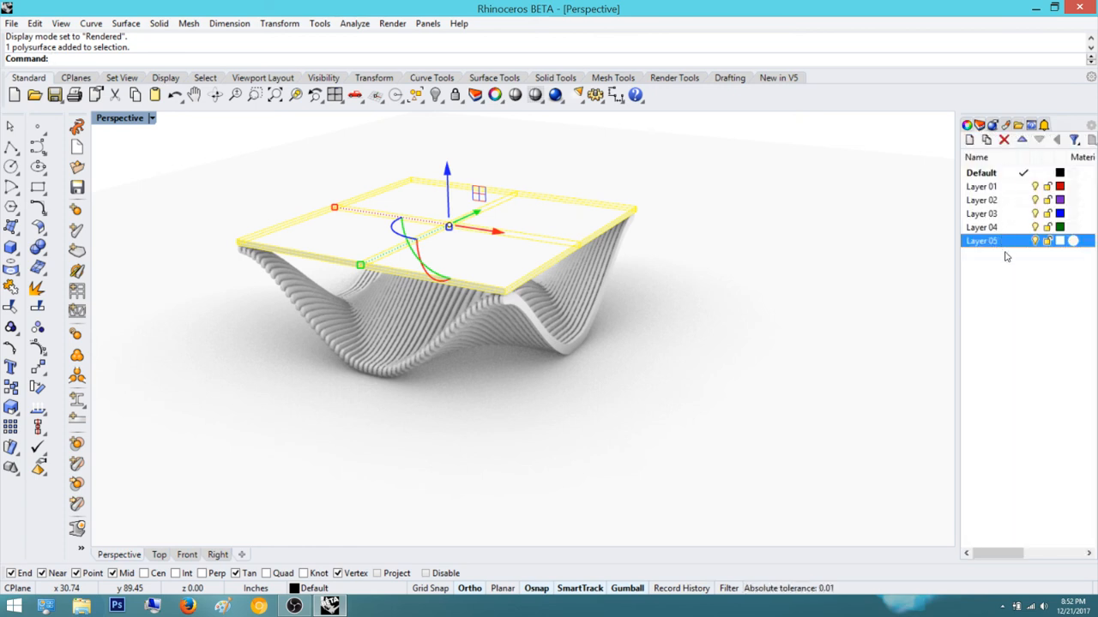
pyautogui.rightClick(1021, 189)
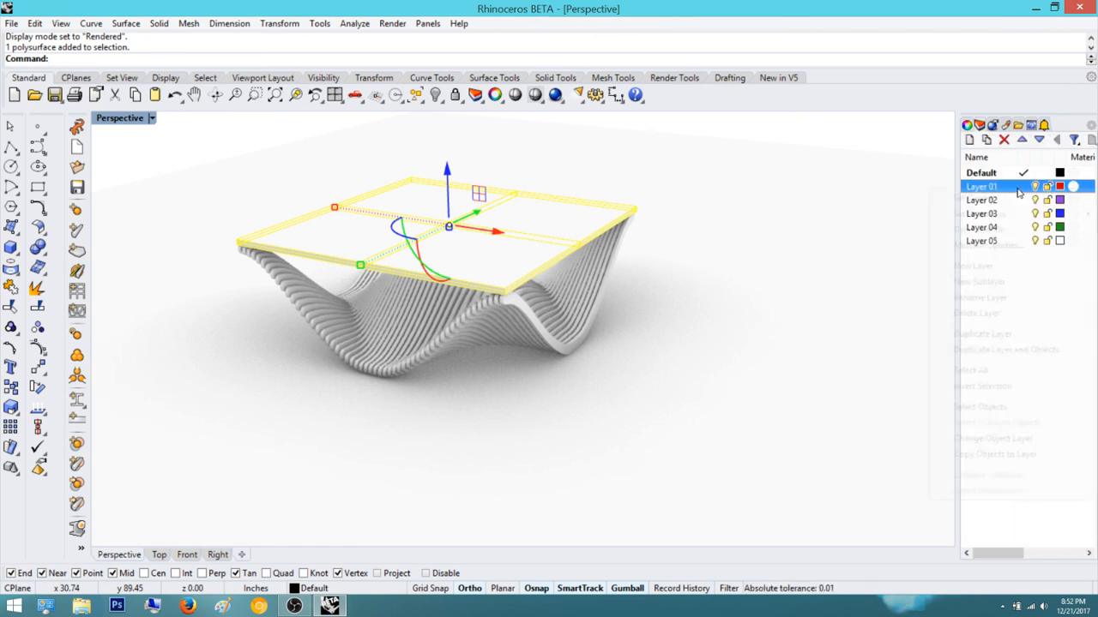
pyautogui.click(1016, 438)
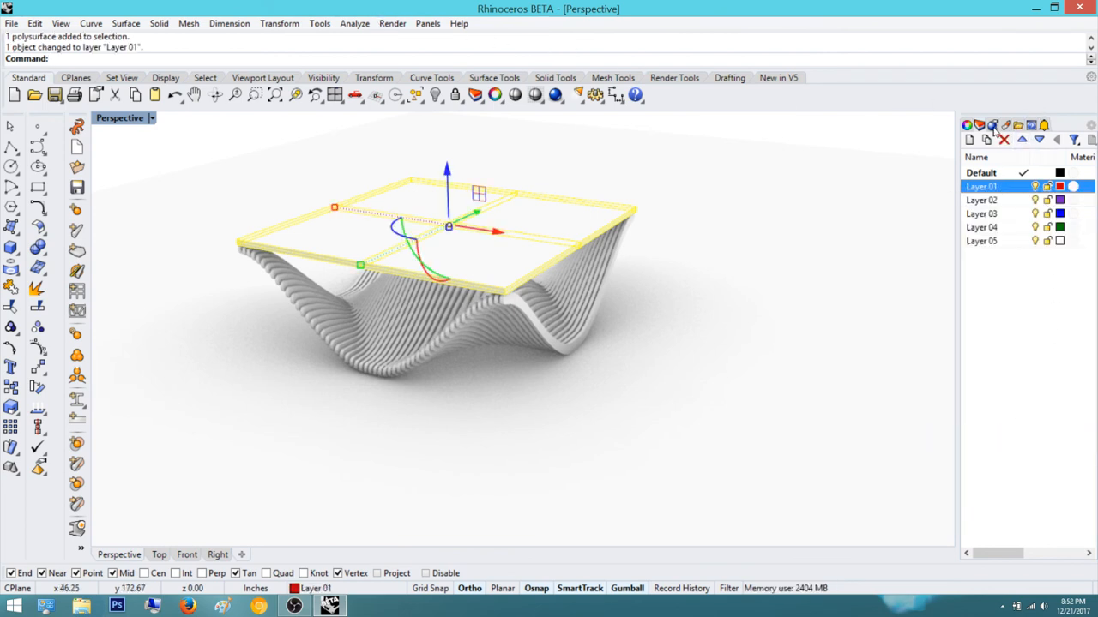
# Add a new Glass material to the model, keeping the name Glass, and deselect the tabletop
pyautogui.click(1007, 126)
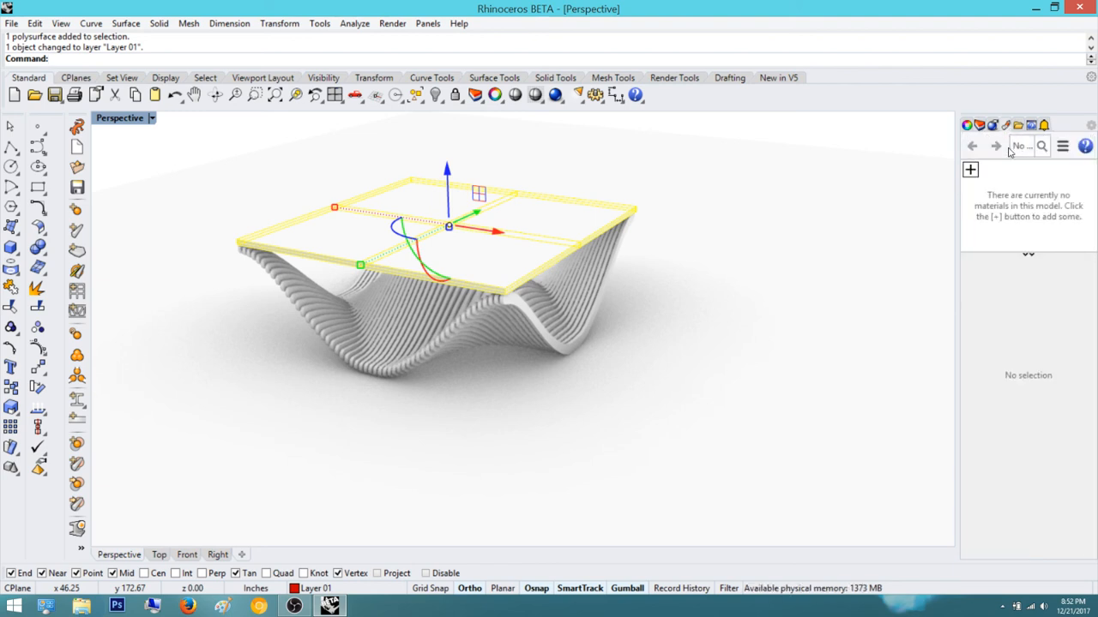
pyautogui.click(970, 172)
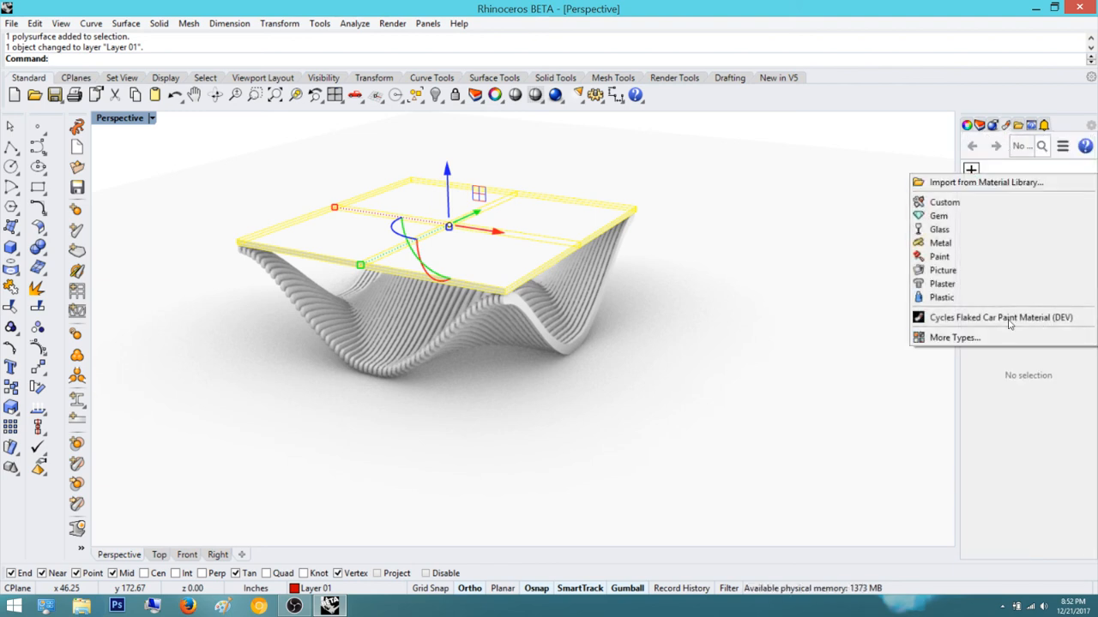
pyautogui.click(997, 232)
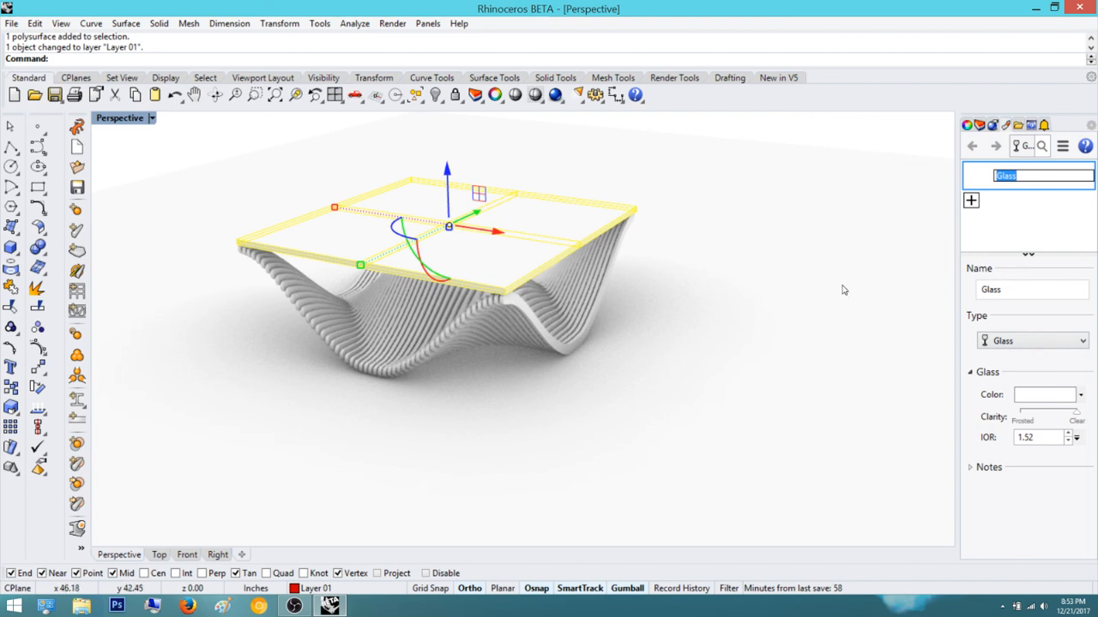
pyautogui.click(933, 260)
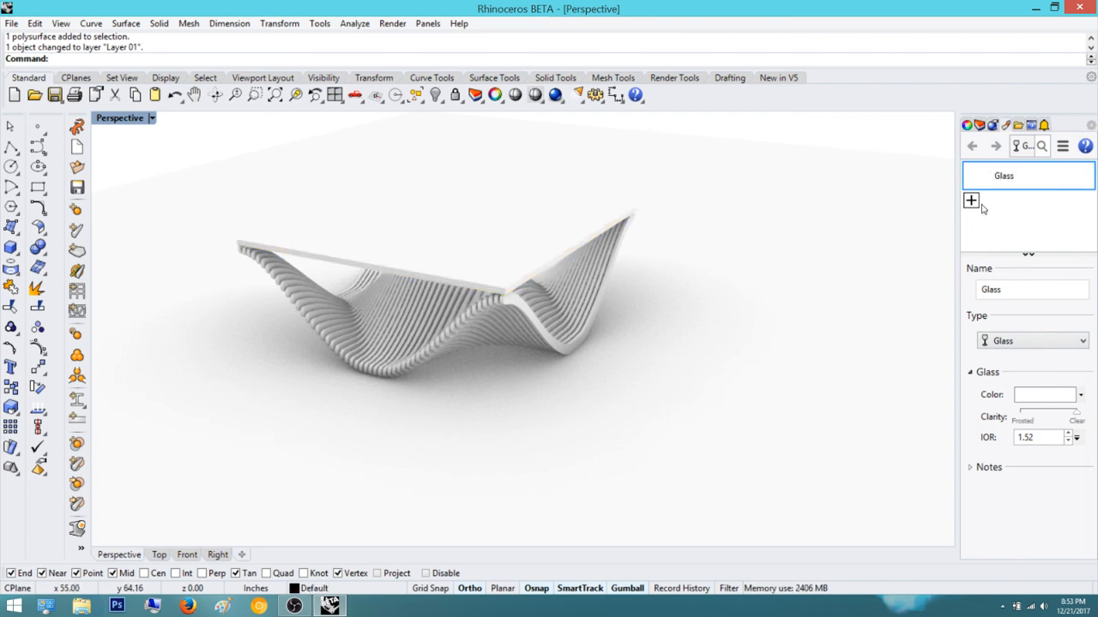
# Assign the Glass material to Layer 01, deselect the tabletop, and check the glass top in the rendered view
pyautogui.click(1006, 181)
pyautogui.rightClick(978, 182)
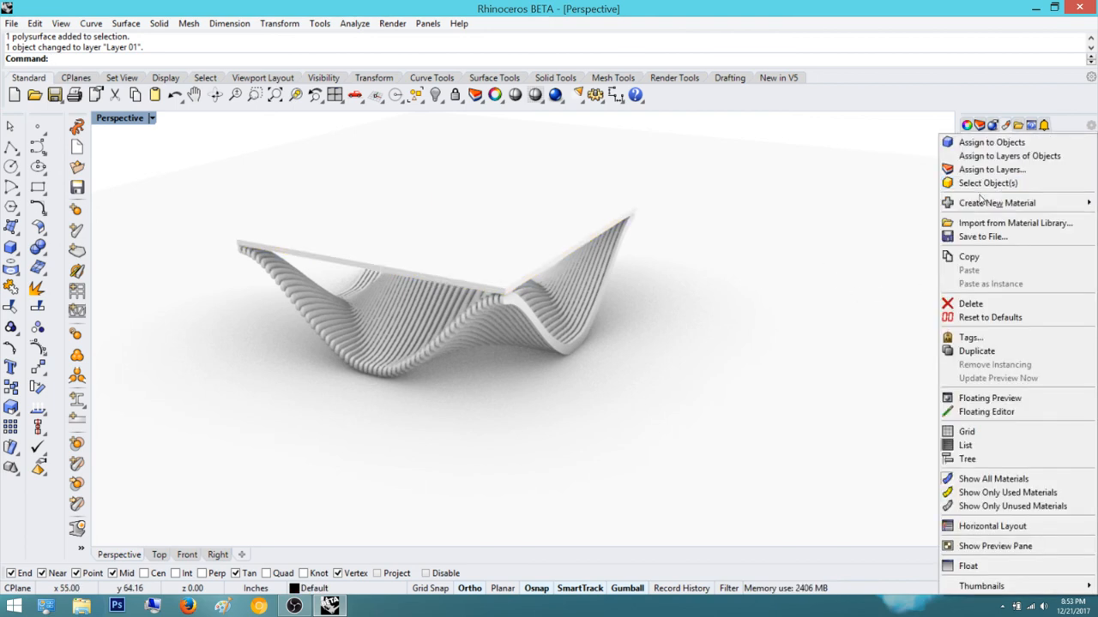
pyautogui.click(590, 222)
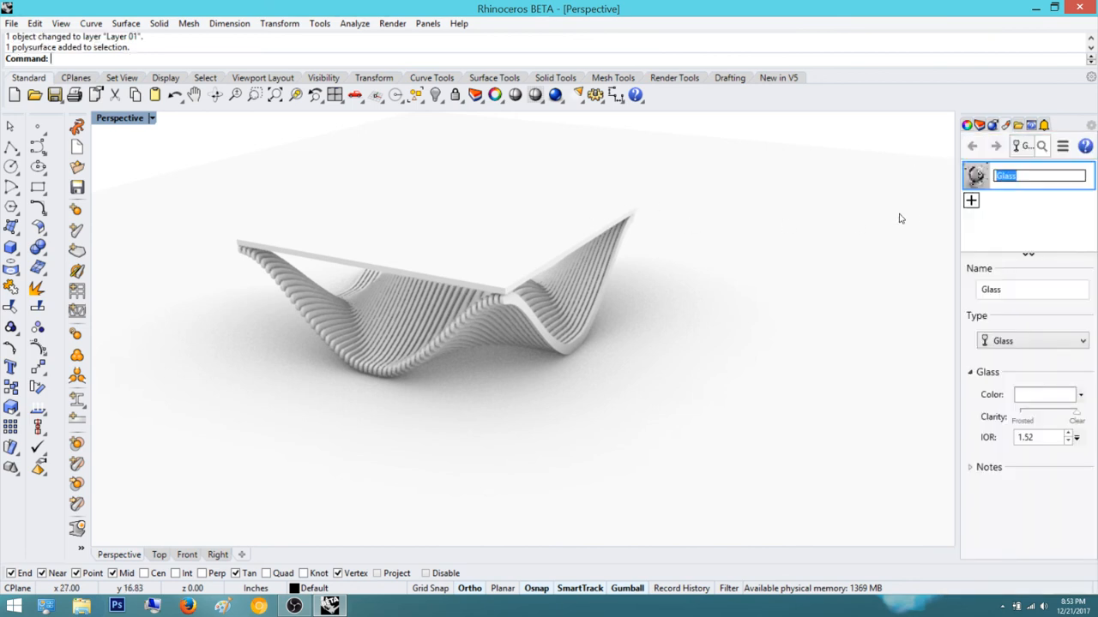
pyautogui.rightClick(977, 176)
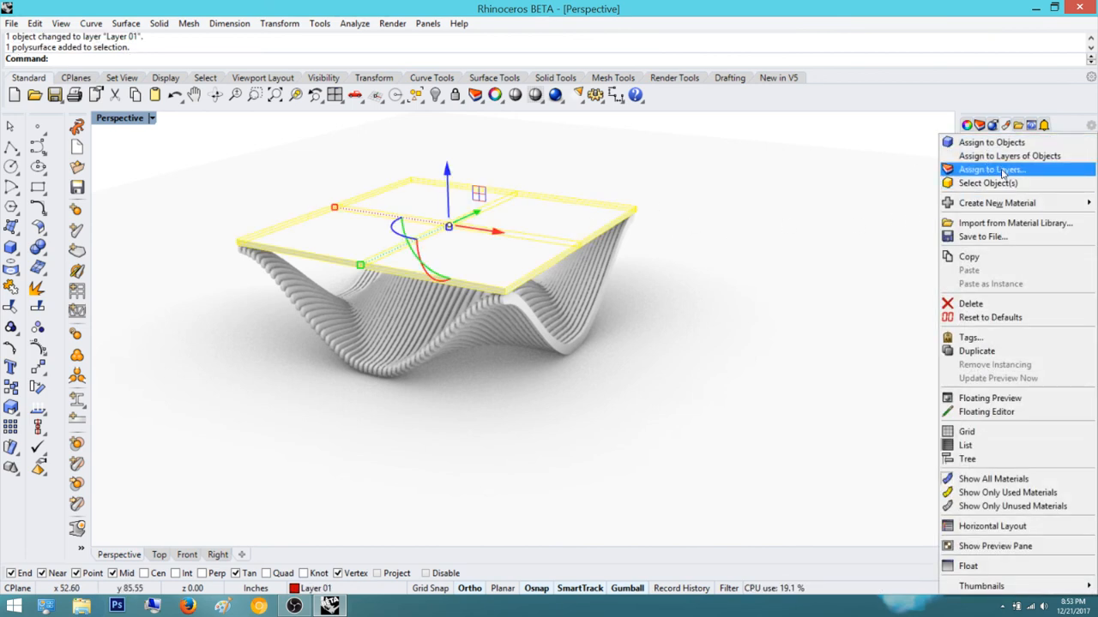
pyautogui.click(991, 169)
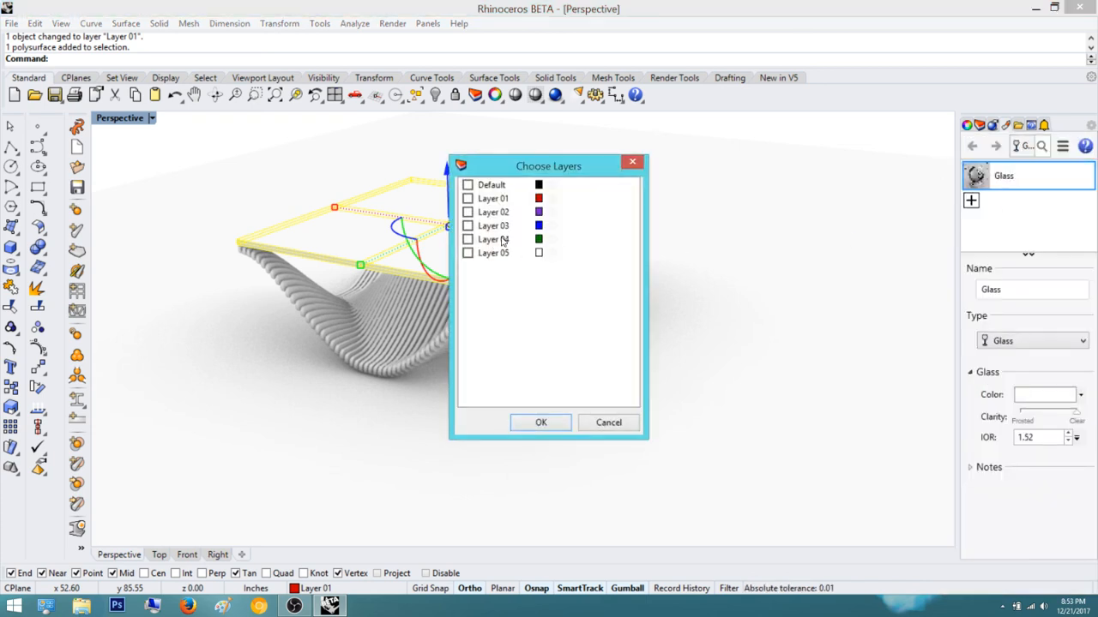
pyautogui.click(489, 199)
pyautogui.click(549, 422)
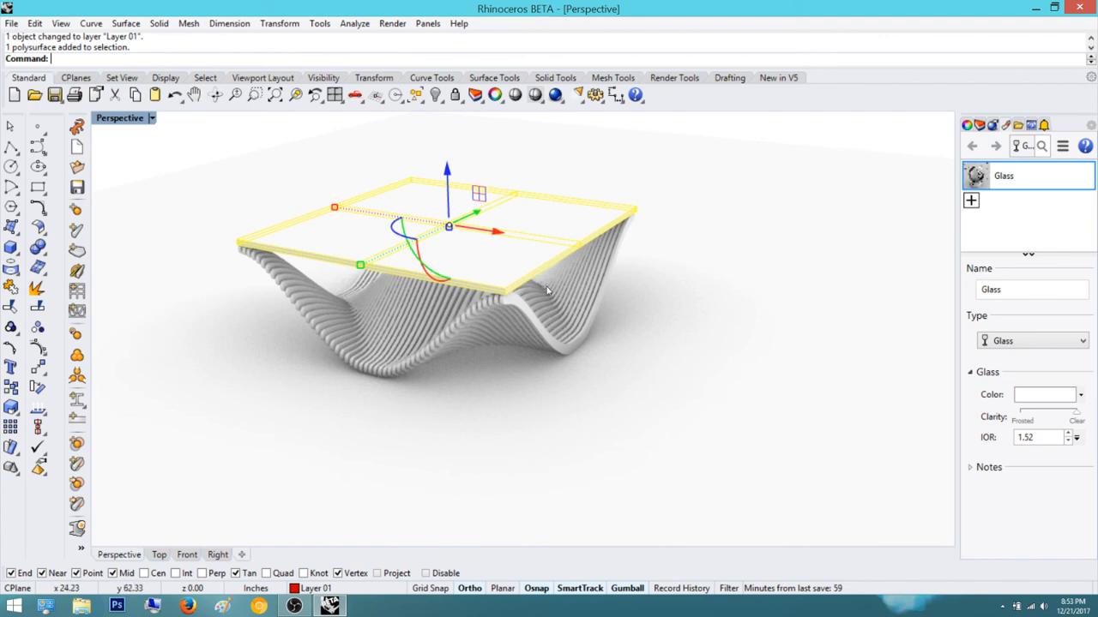
pyautogui.click(477, 378)
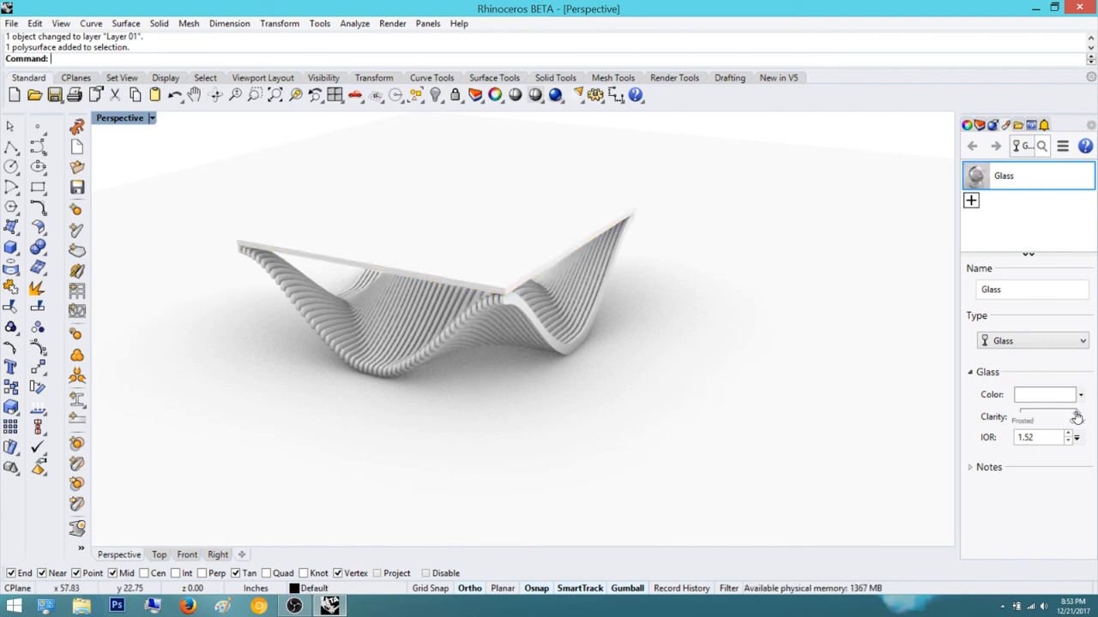
pyautogui.moveTo(517, 259); pyautogui.dragTo(438, 274, button='right')
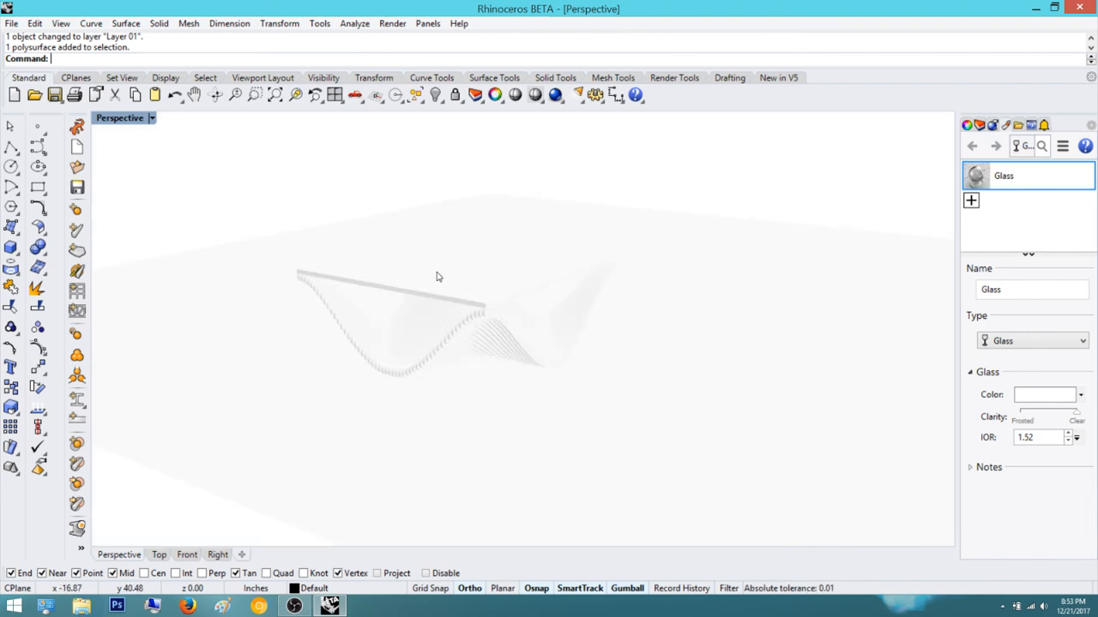
pyautogui.scroll(2, 436, 281)
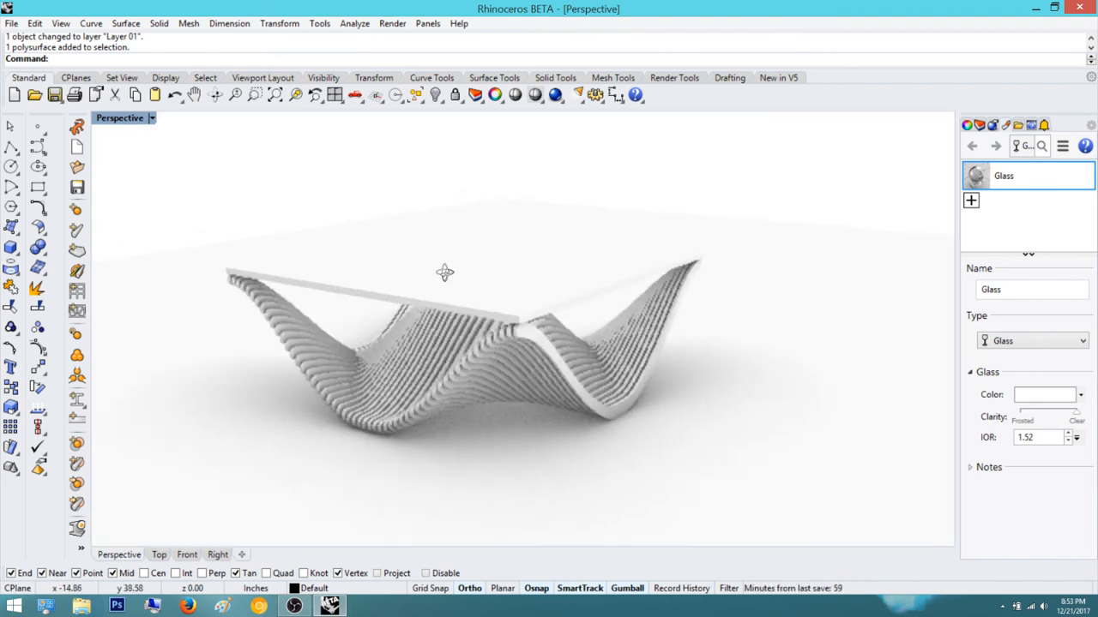